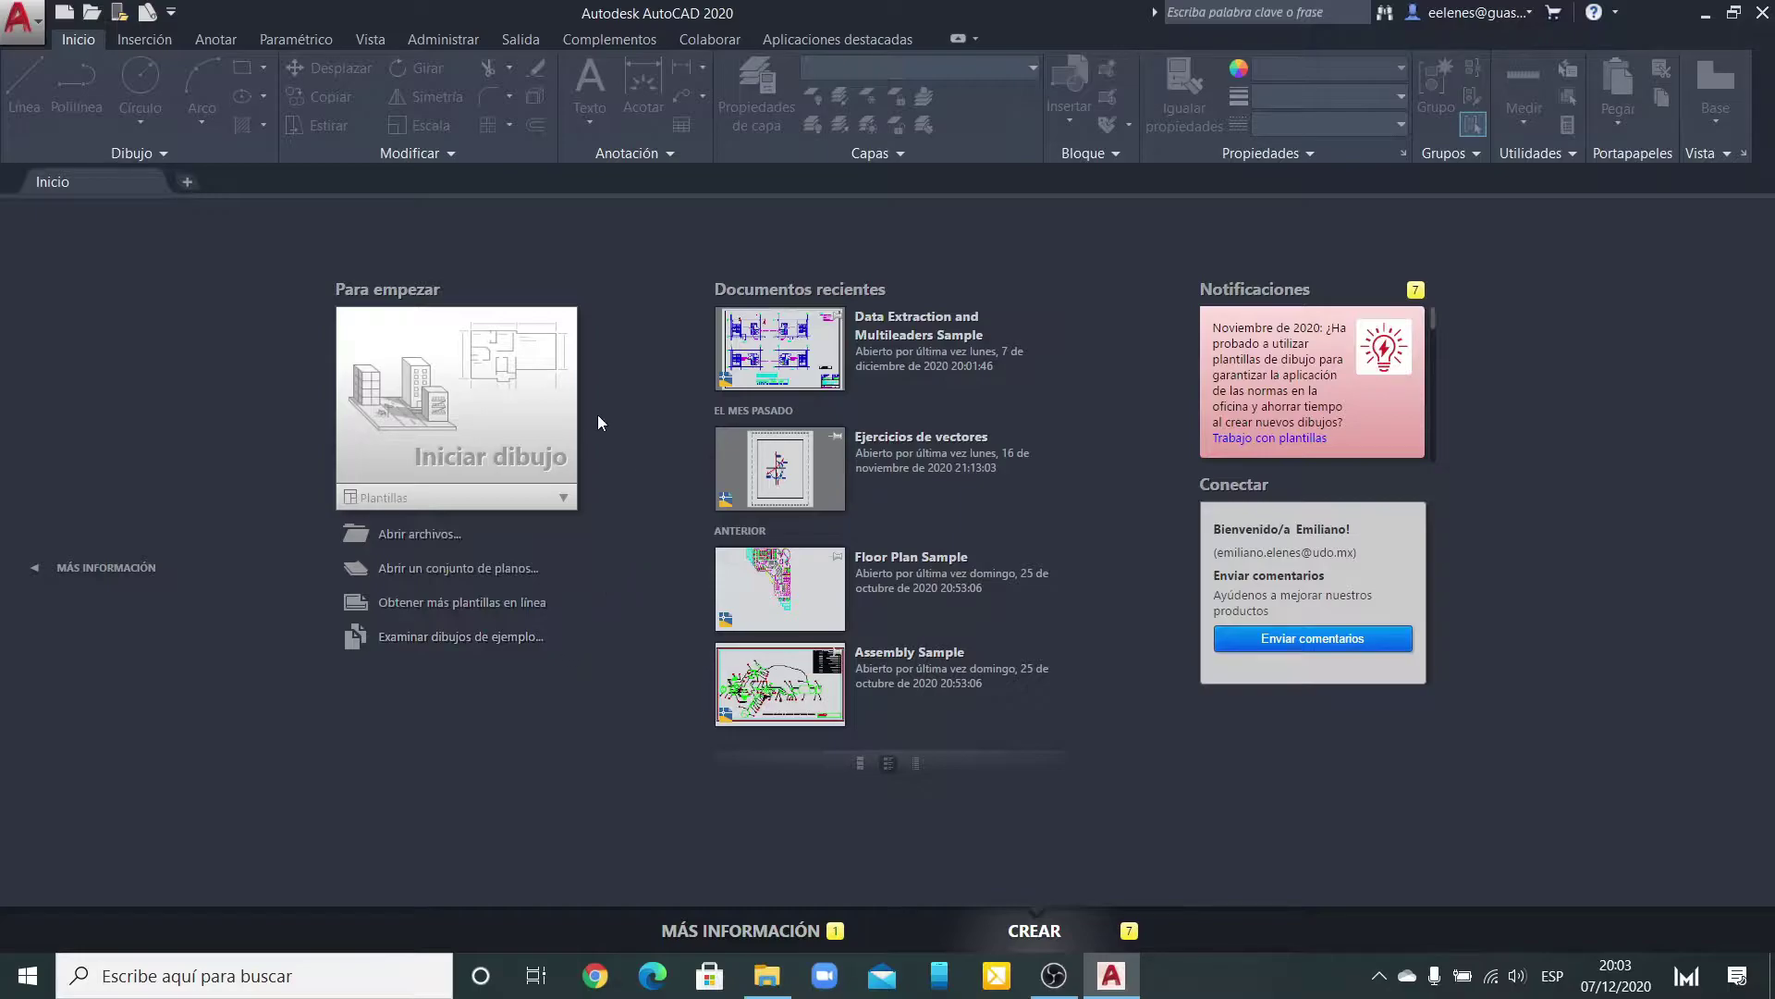
Step: Start a new drawing and zoom the view to show all of it with the Todo option
left_click(480, 432)
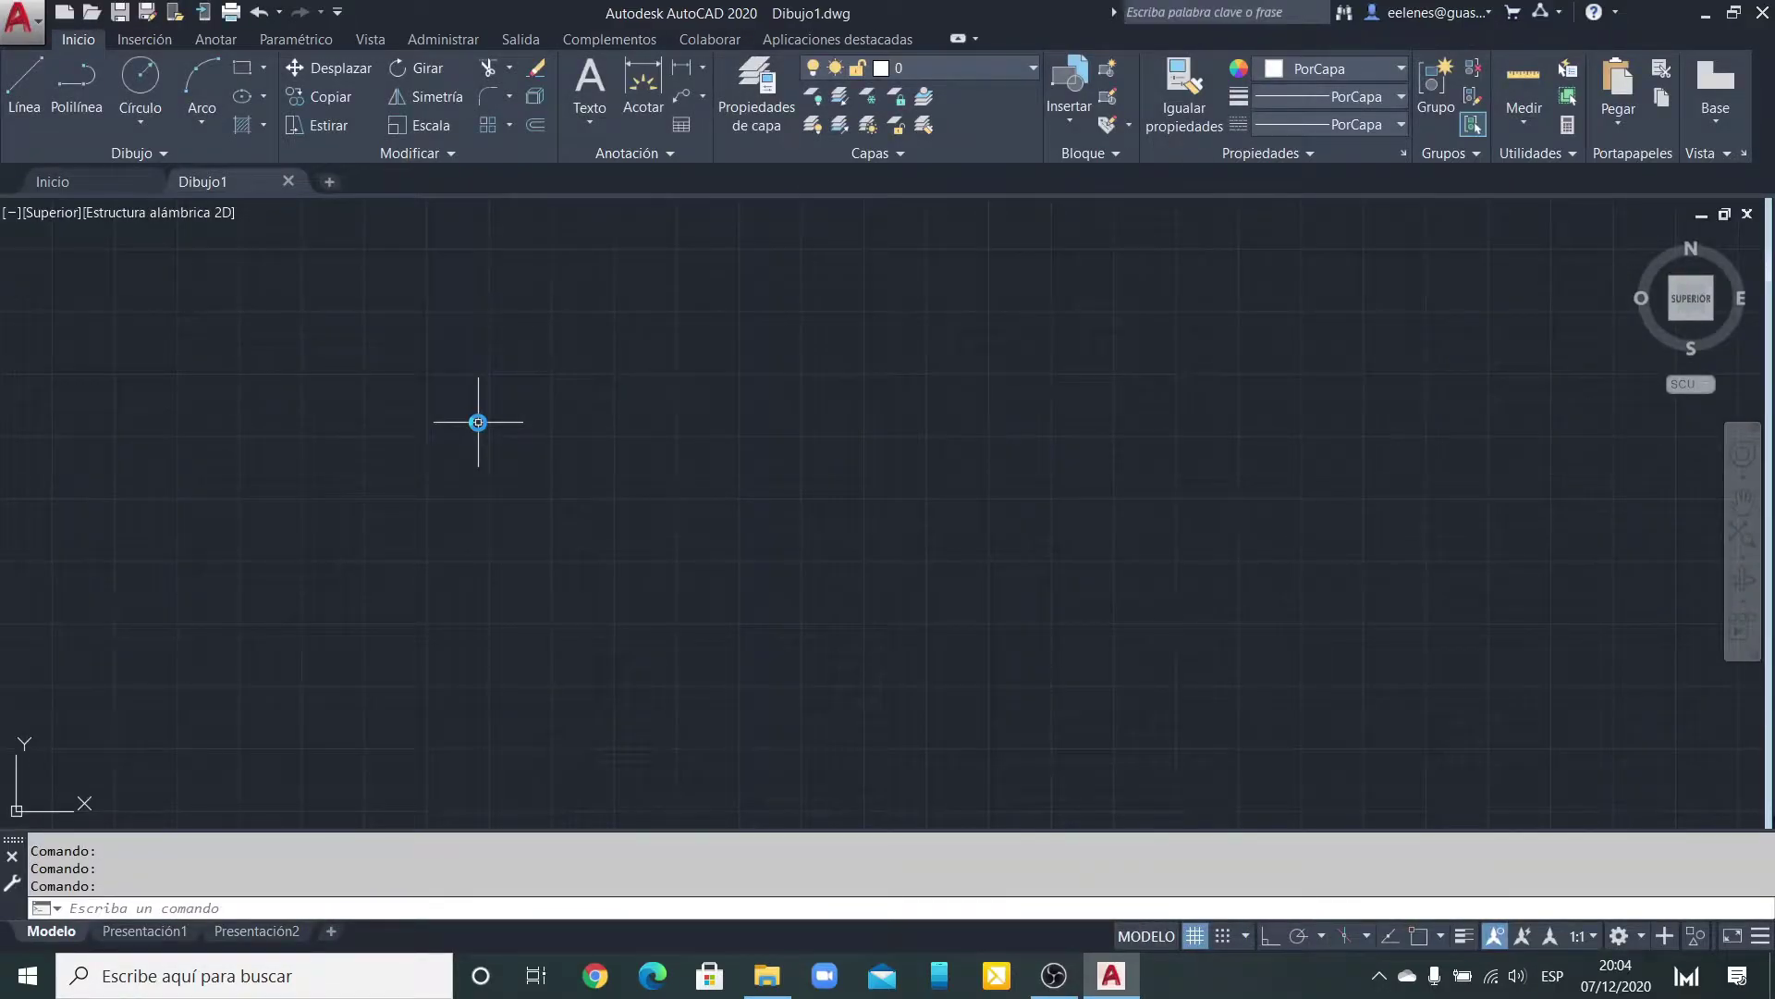
type("z")
key("Return")
type("t")
key("Return")
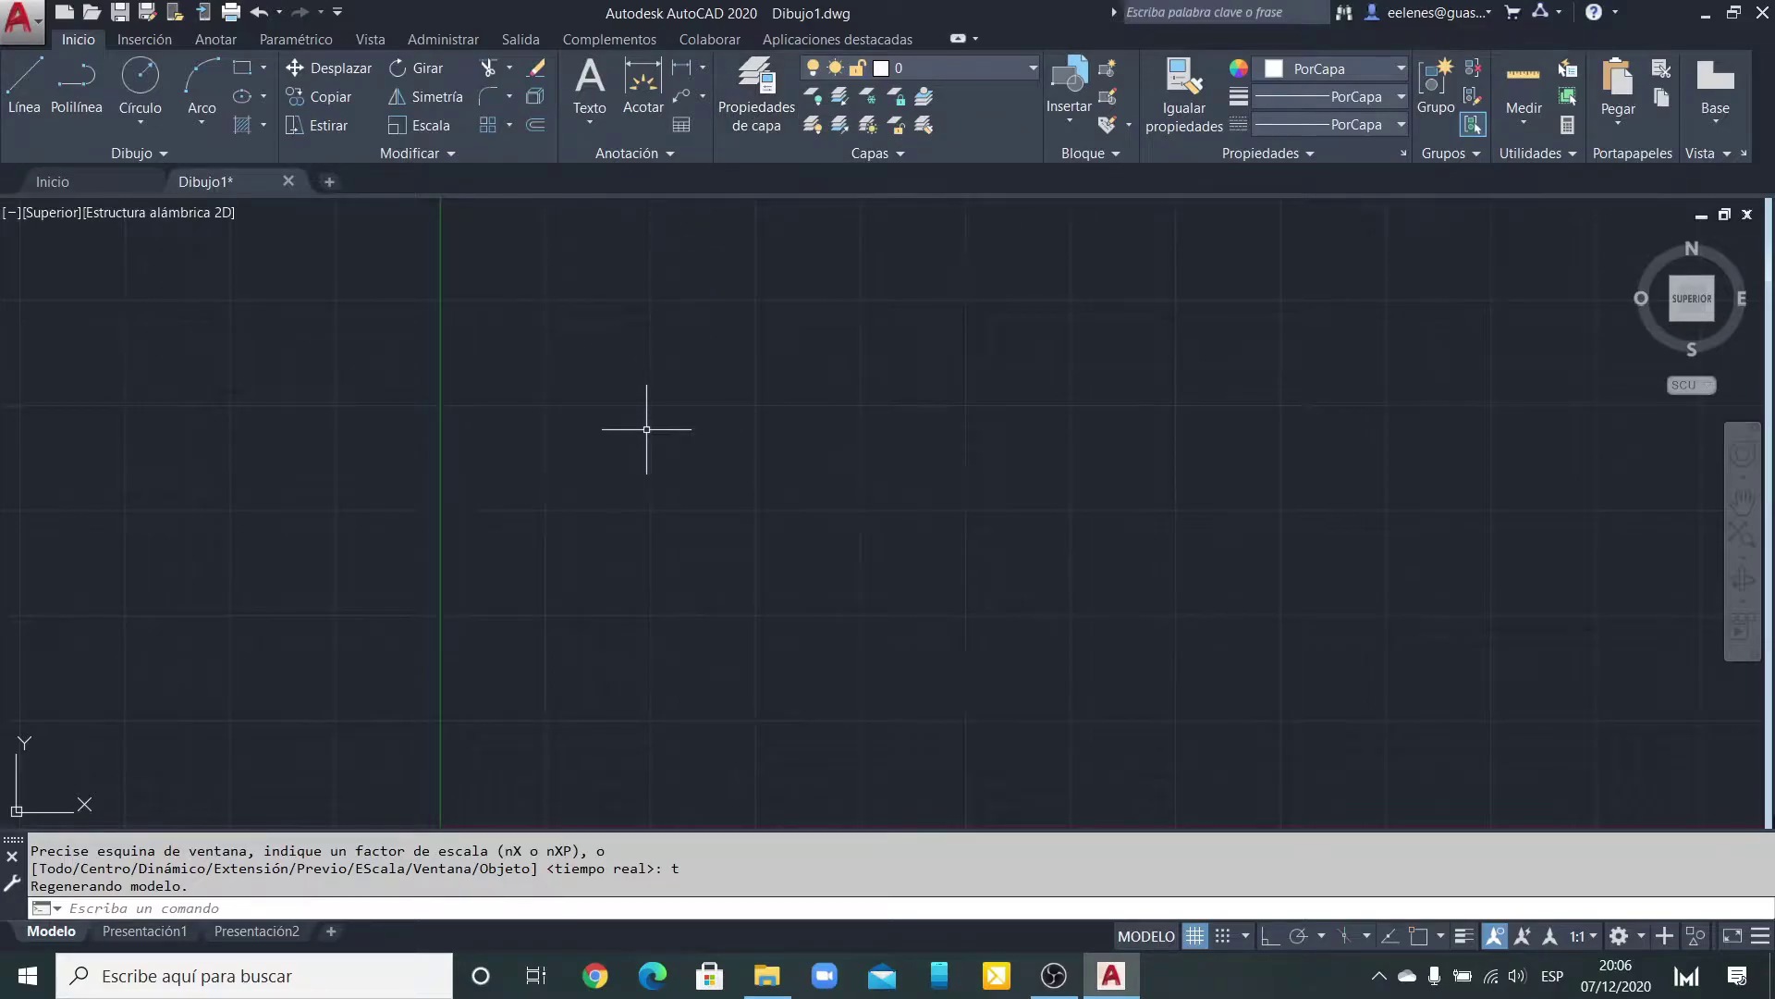
Step: Open the layer properties manager with the CAPA command and reposition its floating palette over the drawing area
type("capa")
key("Return")
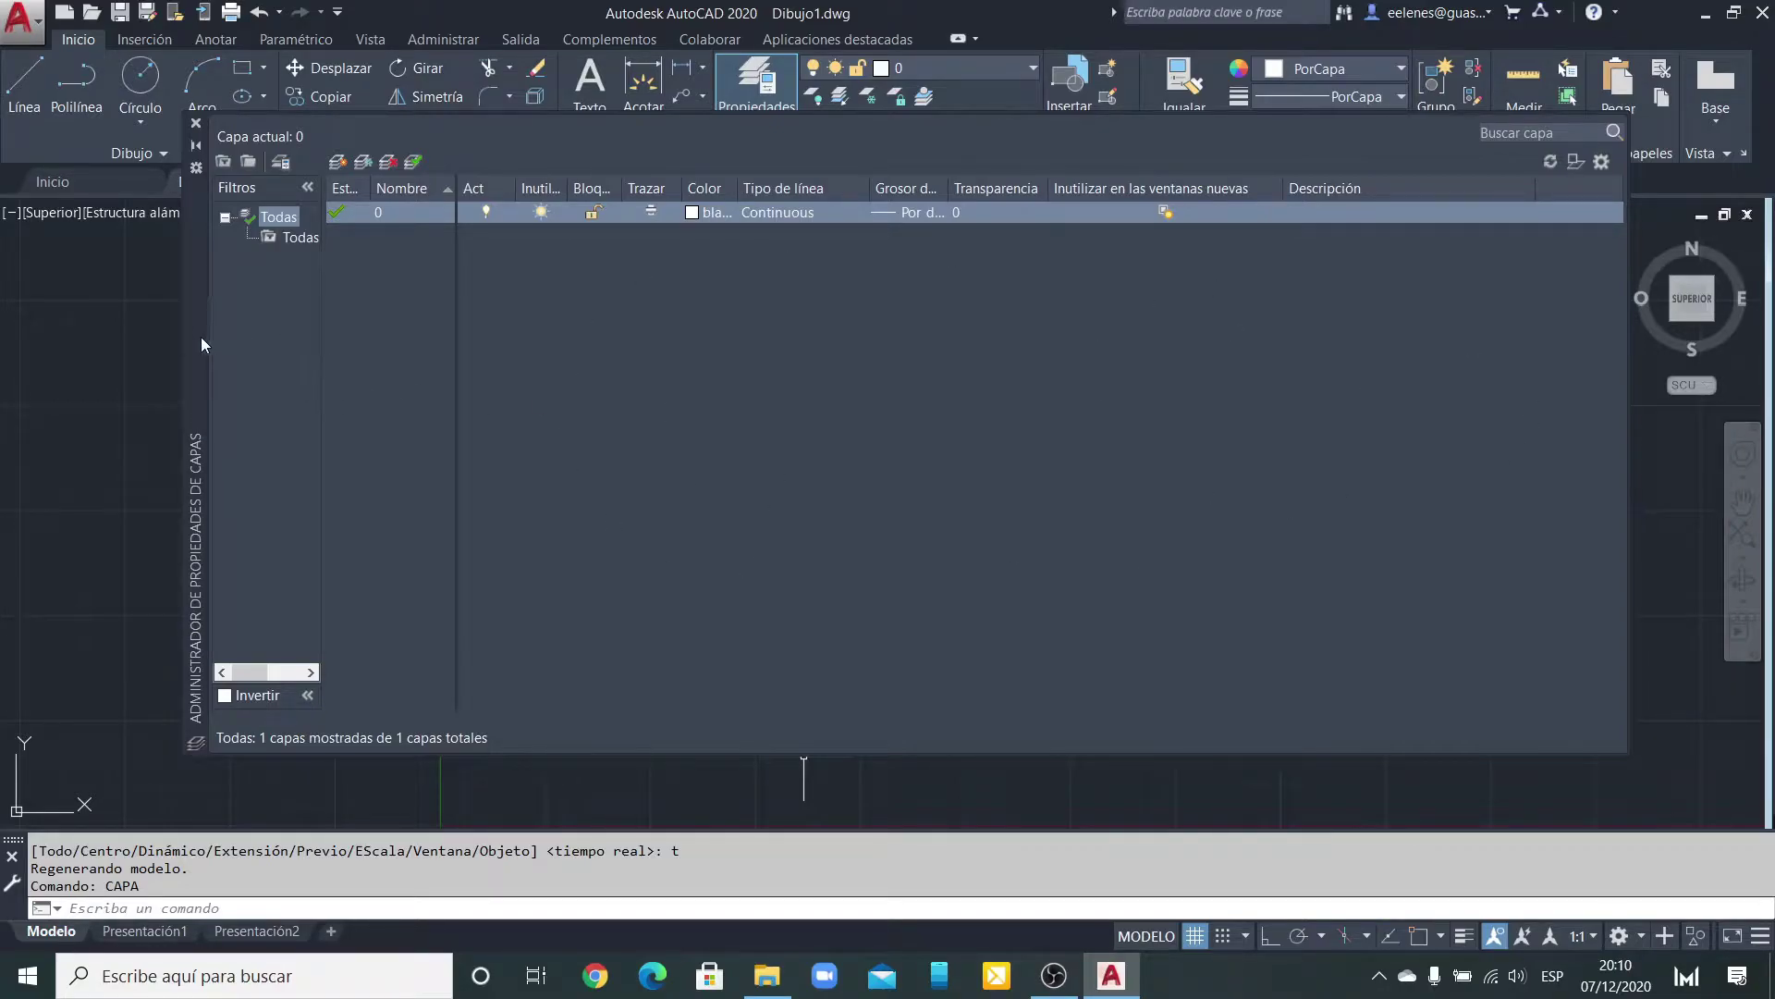
mouse_move(192, 337)
left_mouse_down()
mouse_move(414, 309)
mouse_move(287, 286)
mouse_move(216, 321)
left_mouse_up()
left_click_drag(1640, 296, 1239, 303)
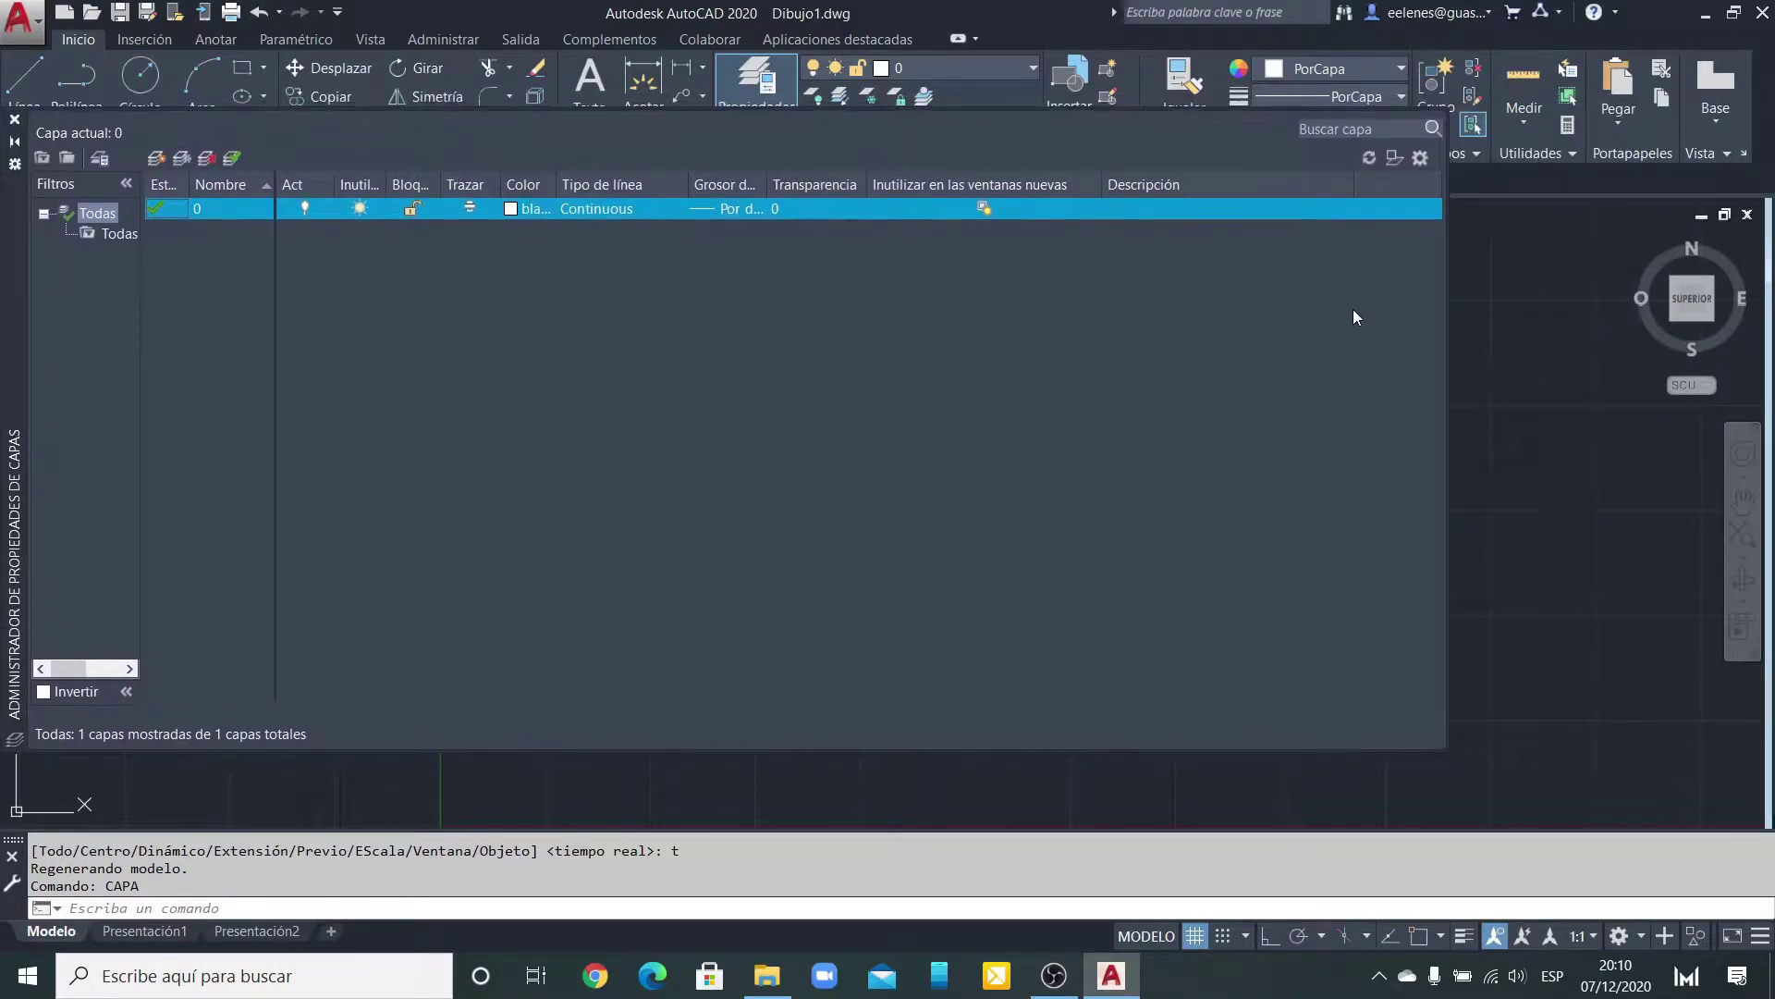
left_click_drag(1448, 317, 1627, 369)
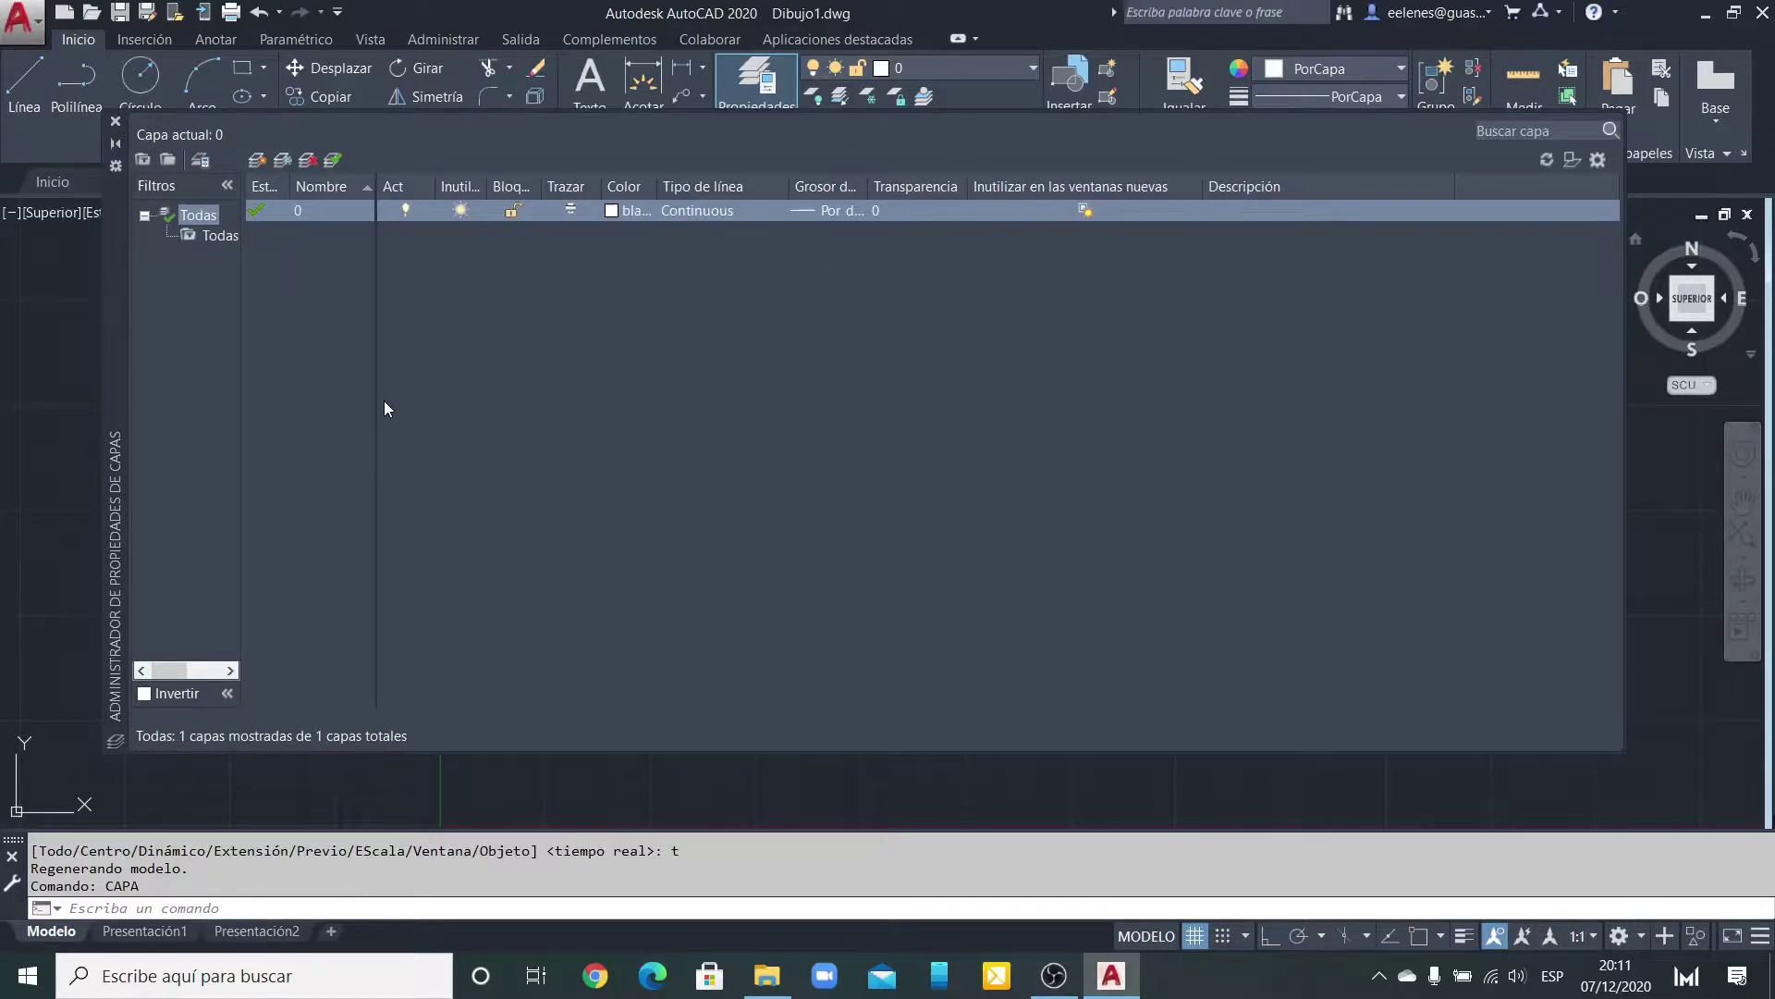
Step: Close and reopen the layer properties manager, and try auto-hide on its palette before switching it off again
left_click(116, 123)
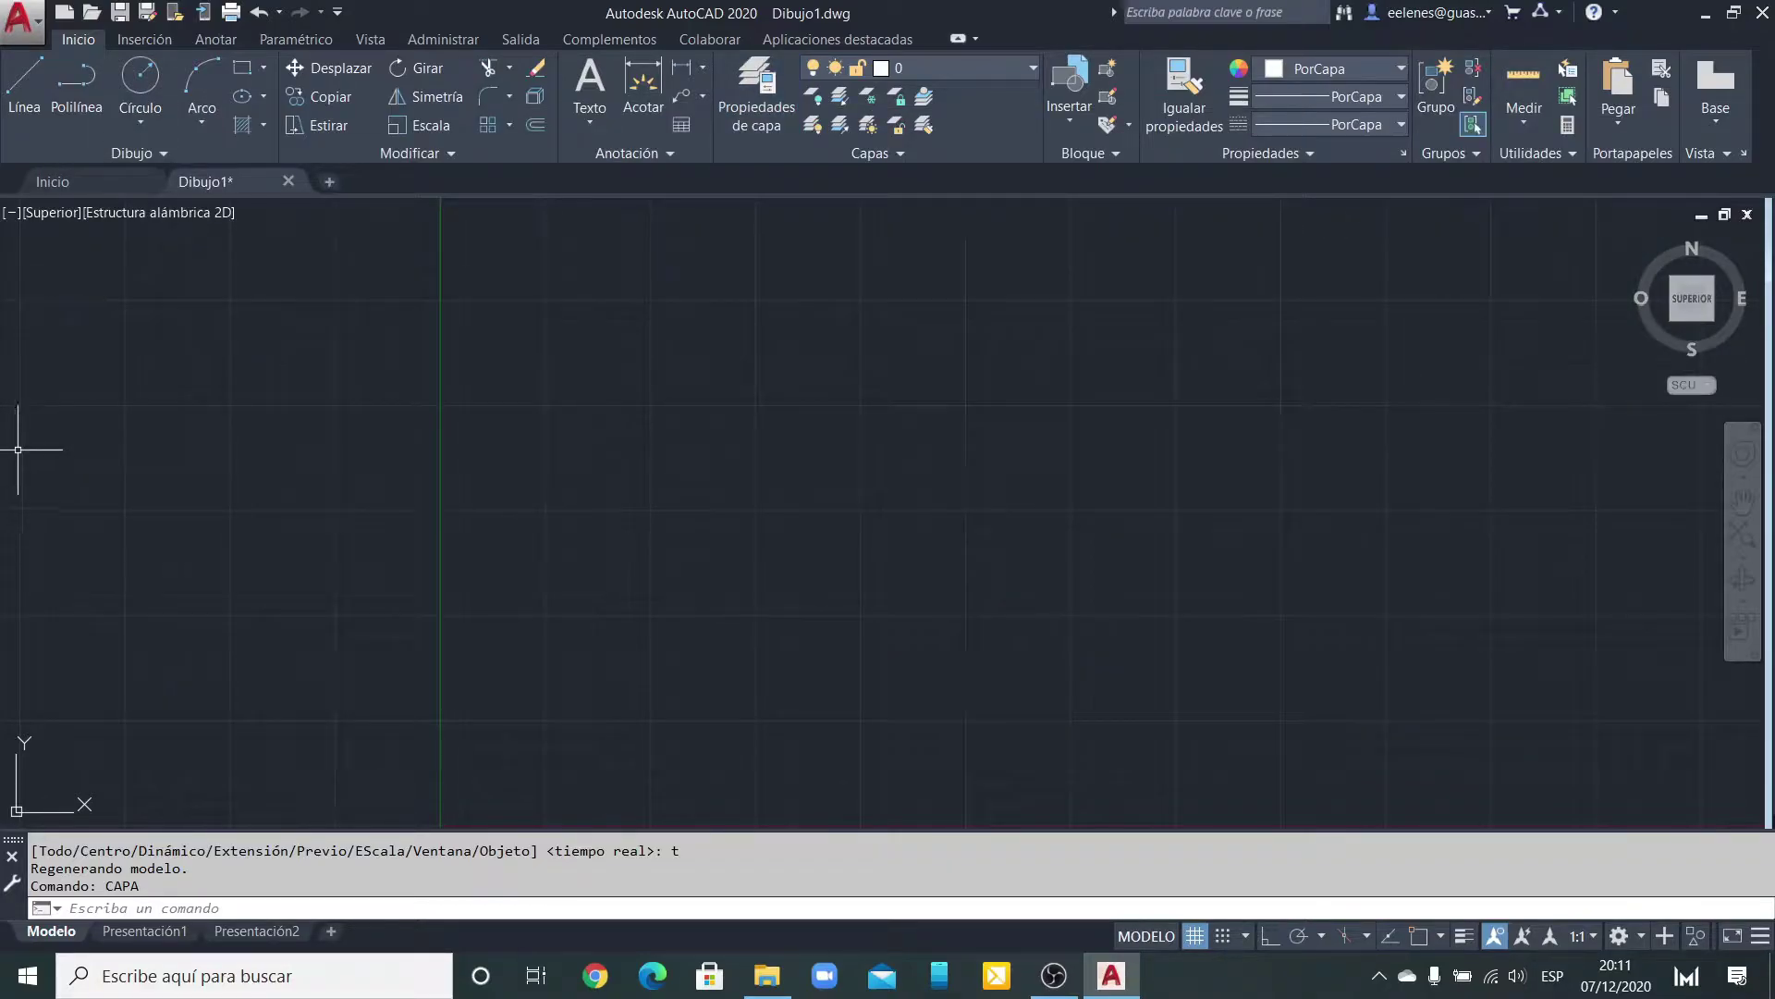
left_click(758, 97)
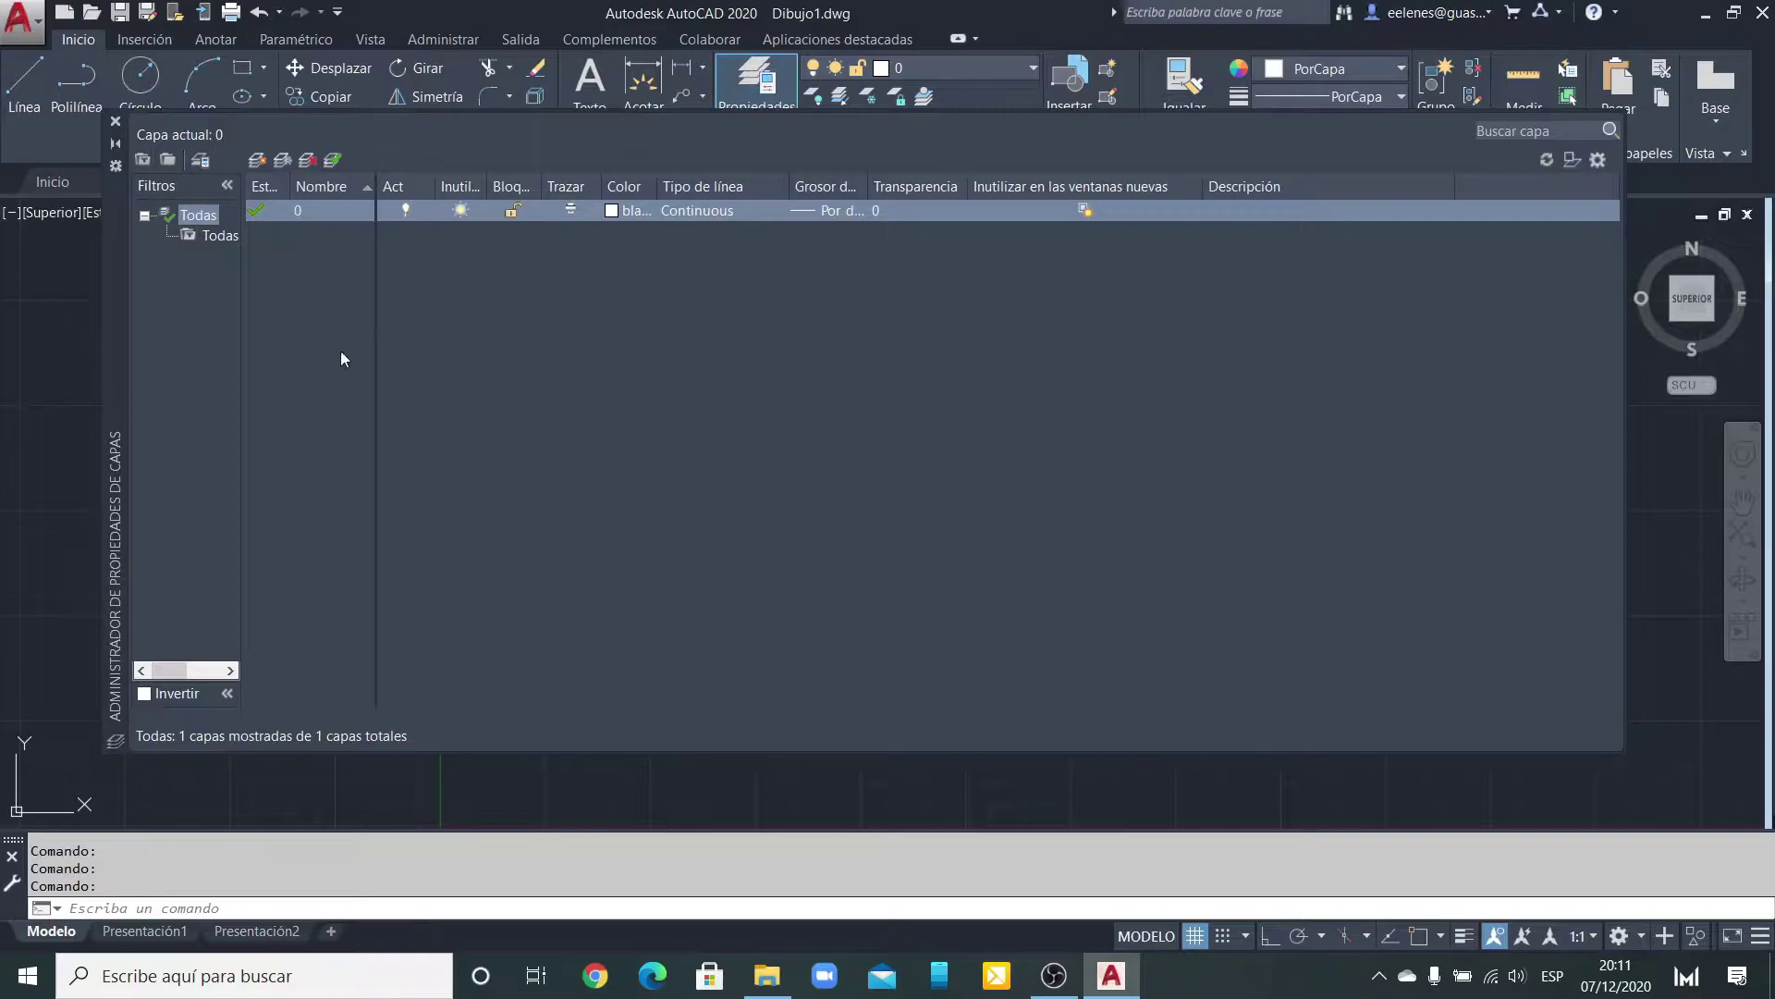
left_click(114, 147)
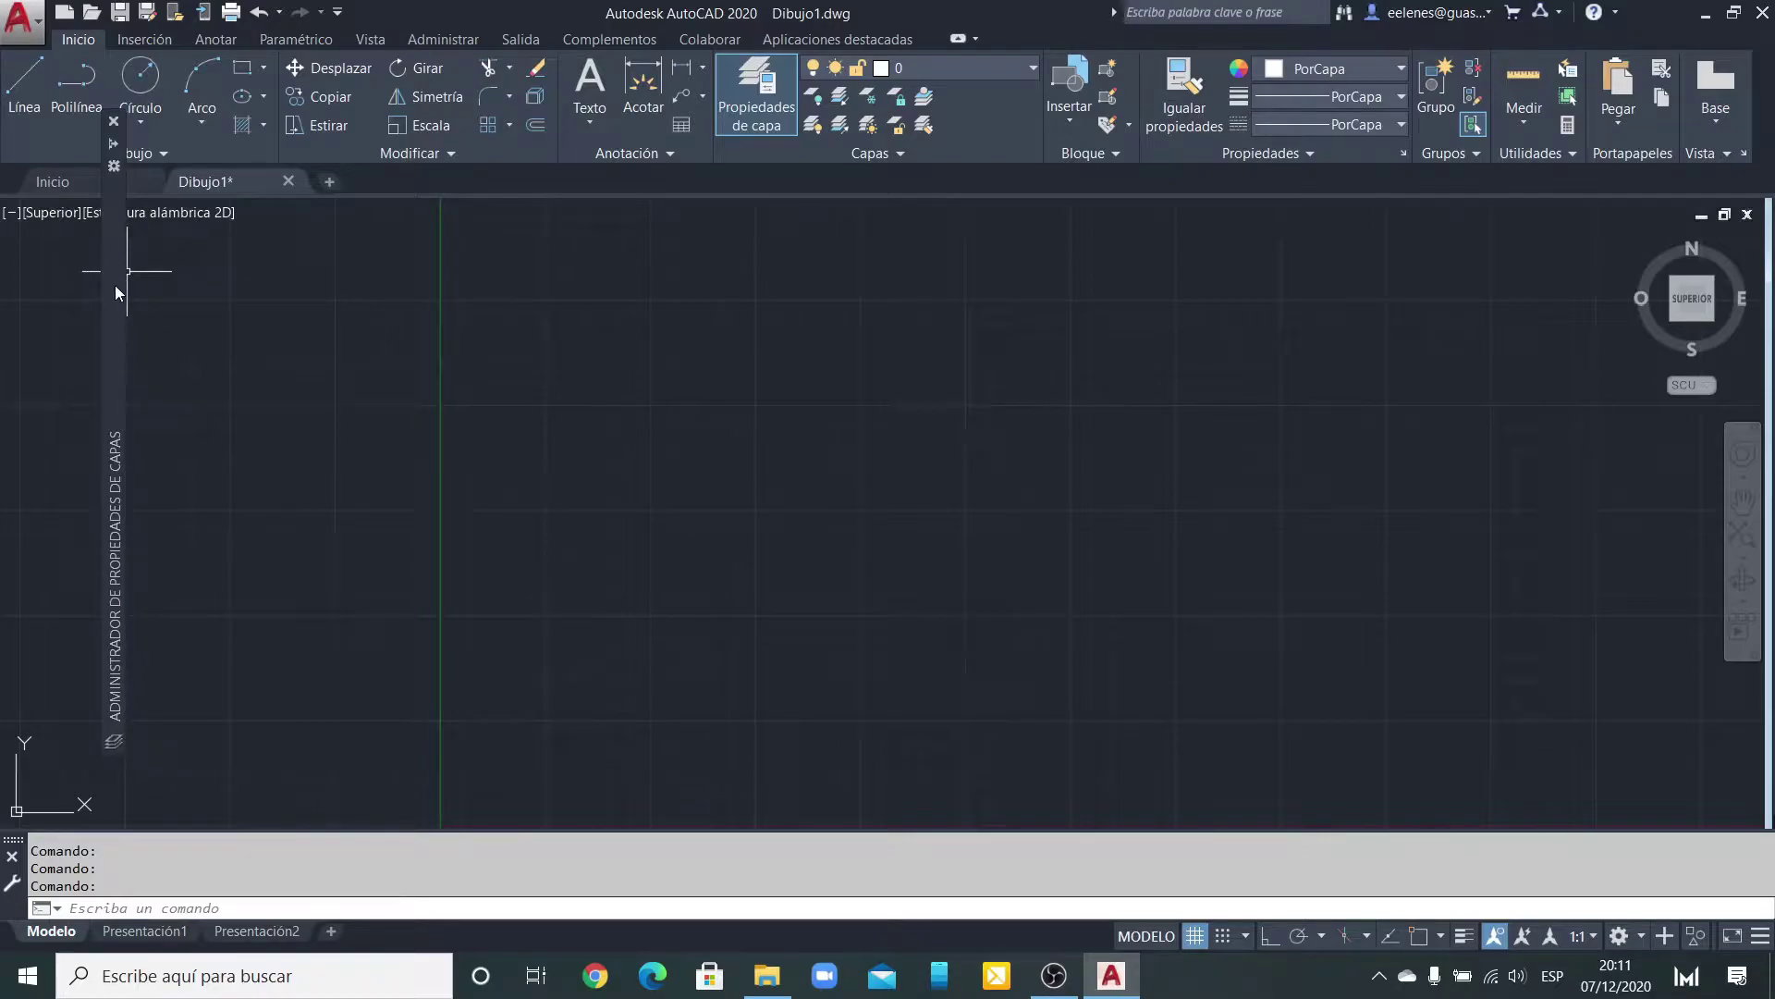
mouse_move(117, 292)
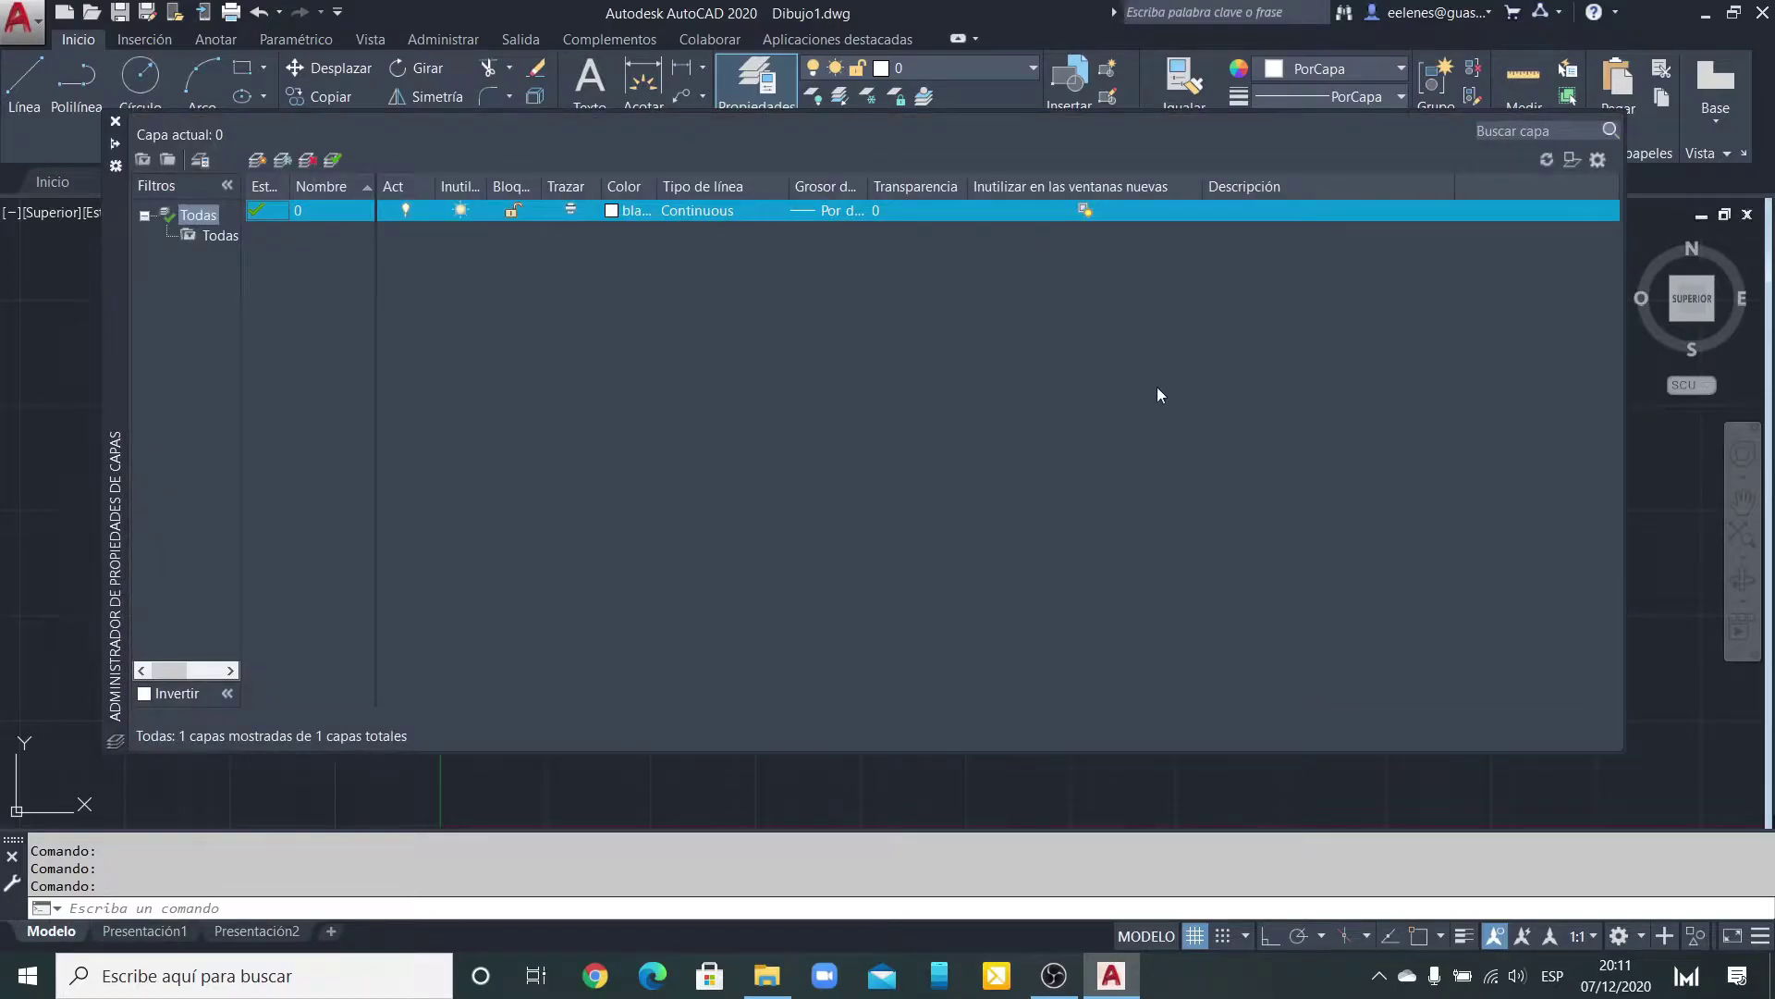
left_click(115, 143)
Step: Set the layer palette's general opacity to 19% and try lower mouse-over opacities before returning that setting to 100%
left_click(116, 169)
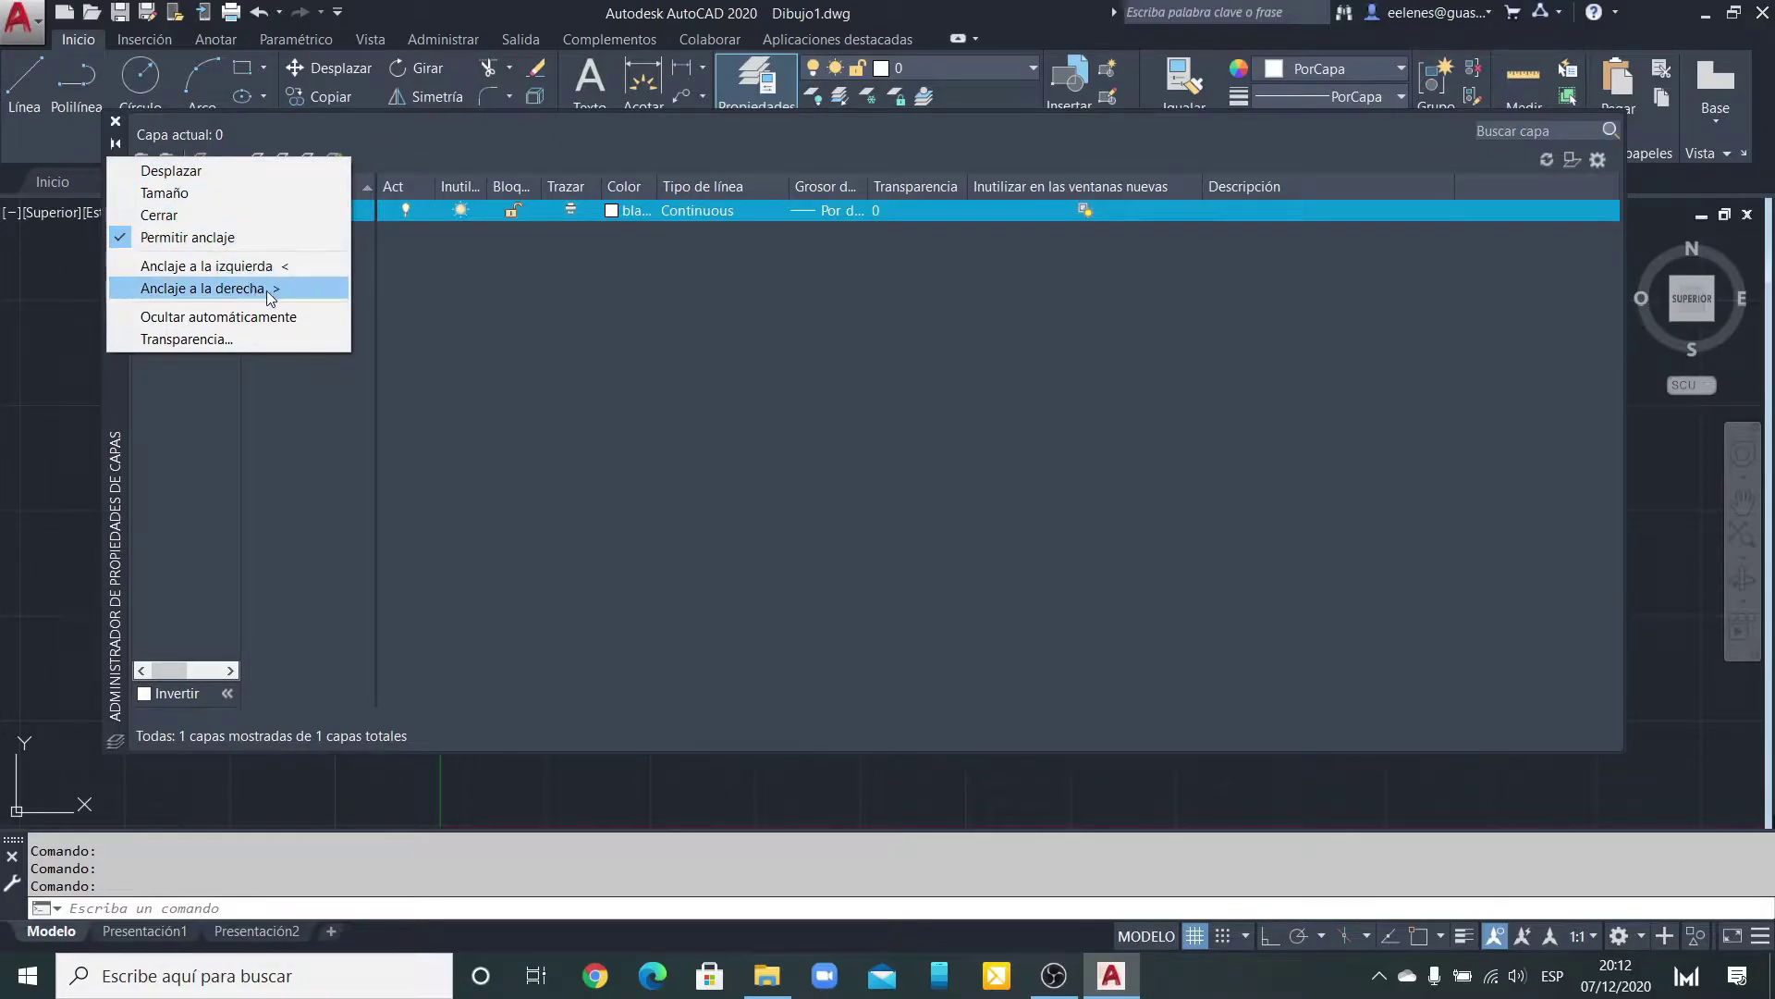
left_click(186, 340)
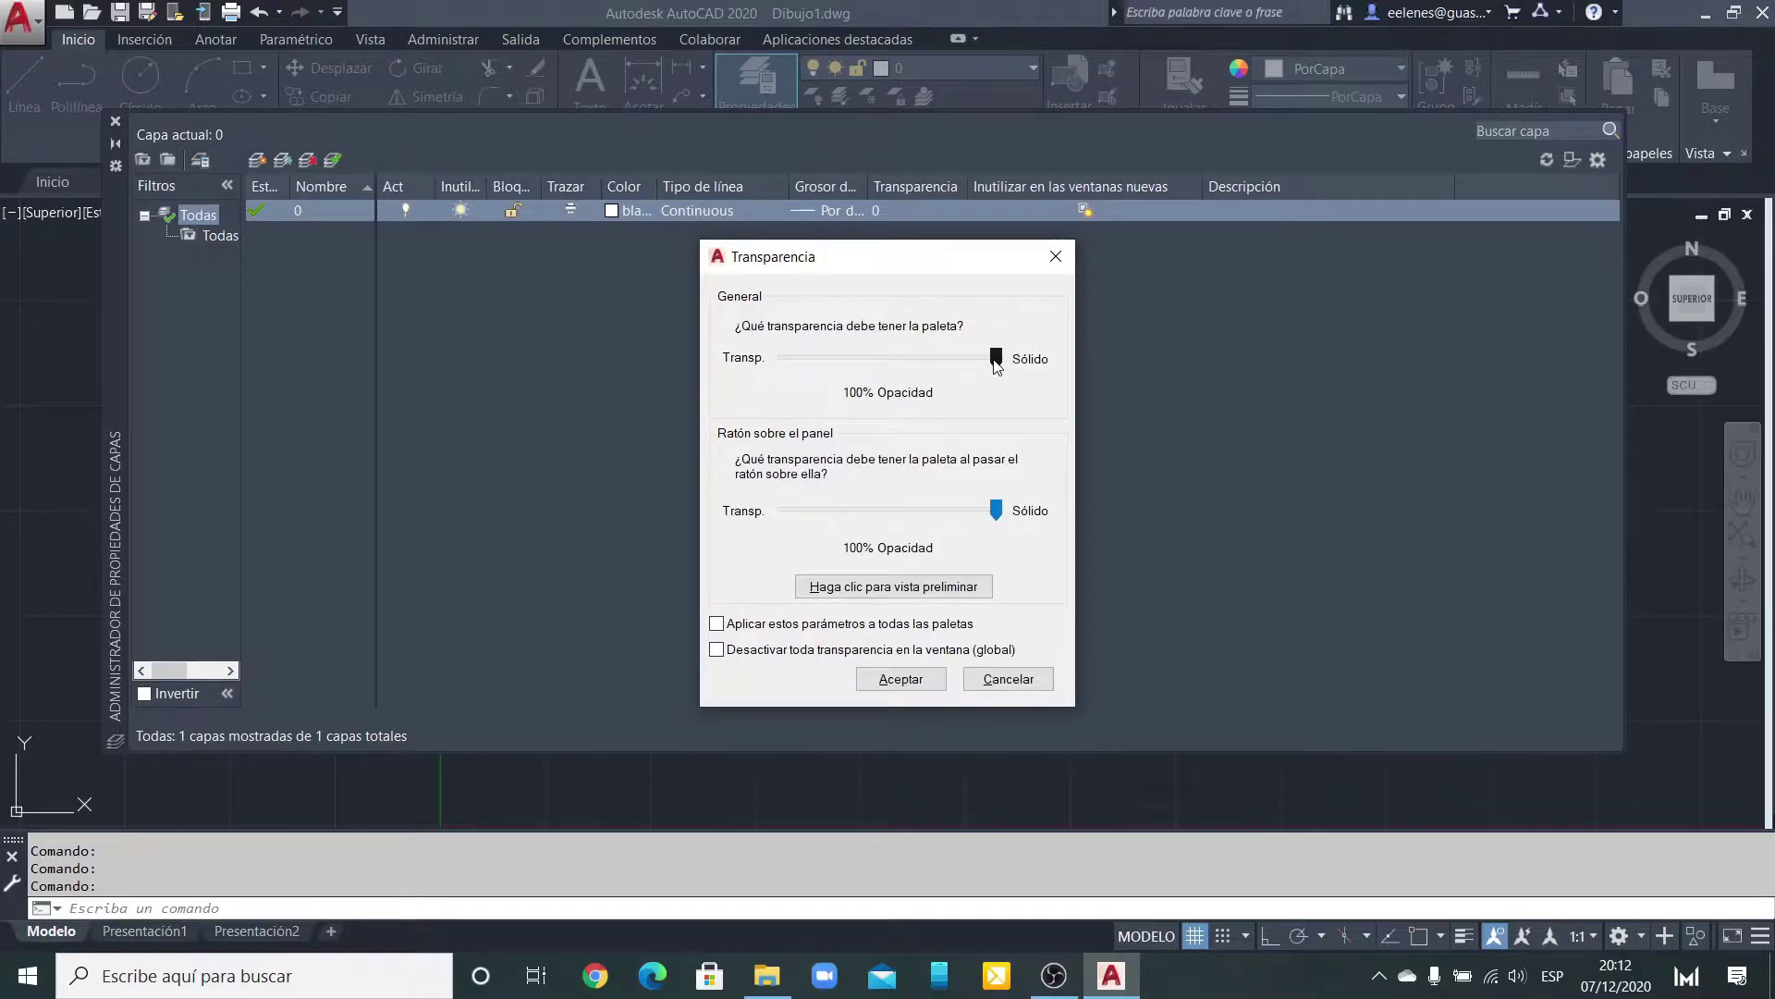
left_click_drag(996, 361, 805, 365)
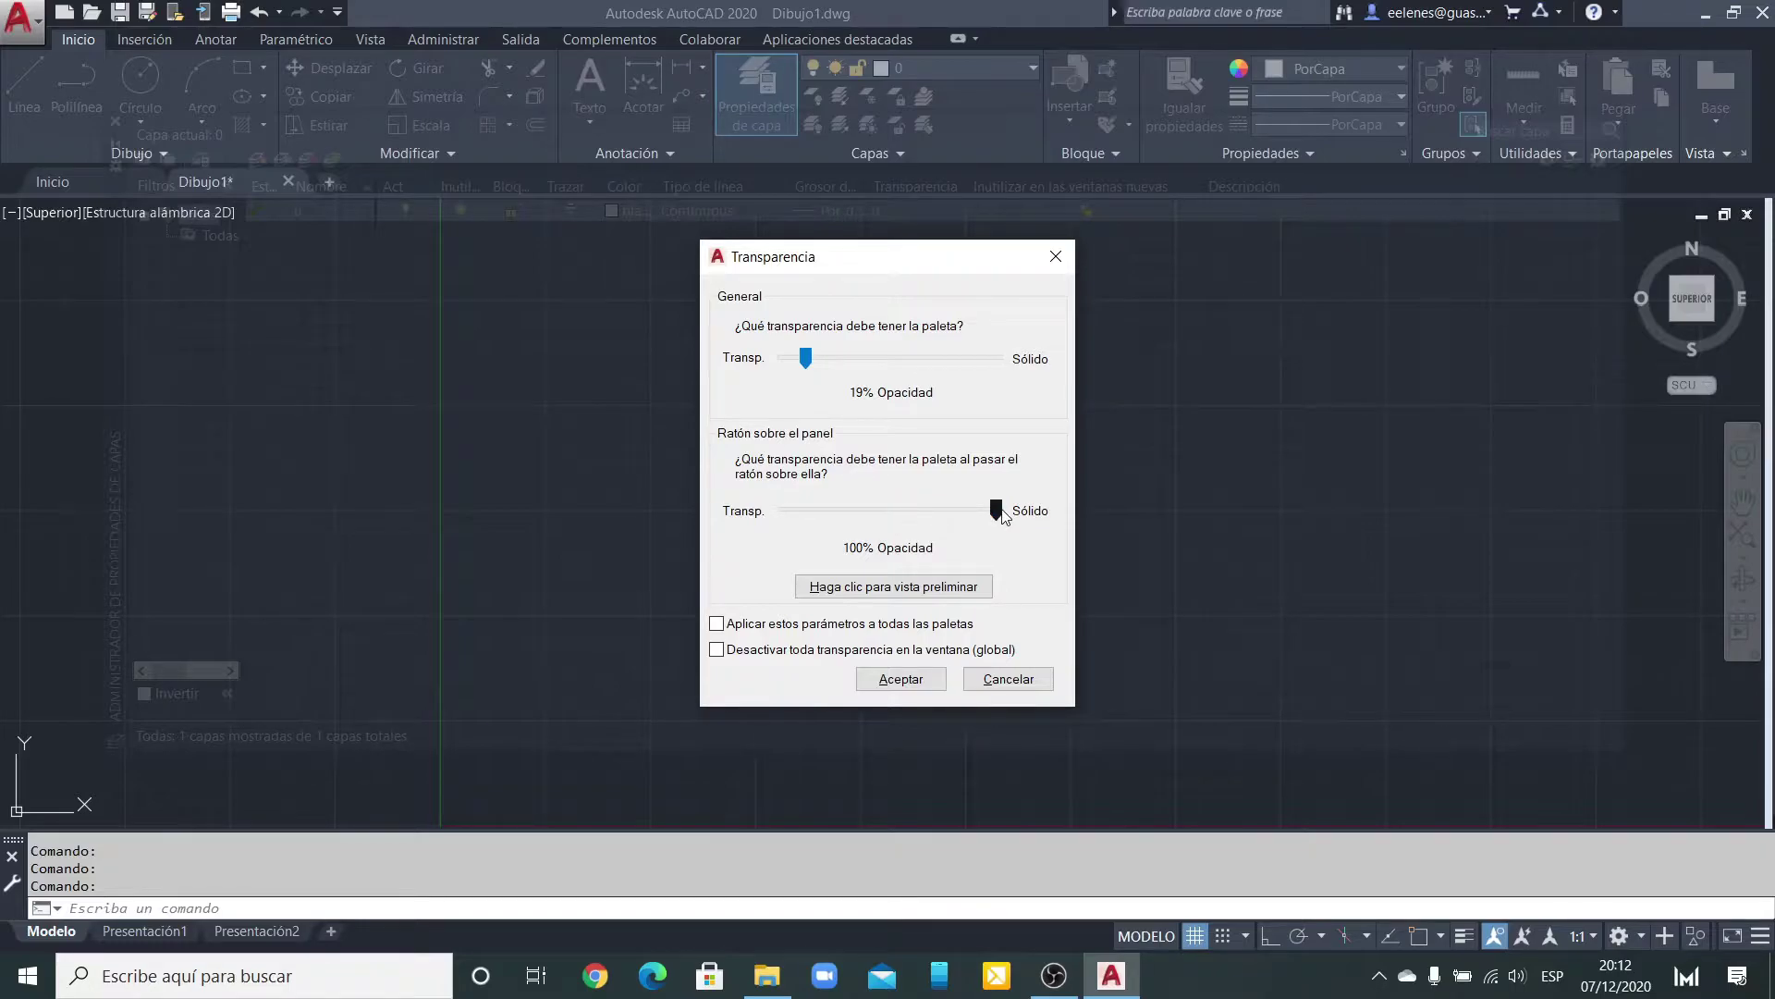
left_click_drag(999, 512, 895, 520)
left_click_drag(770, 511, 770, 511)
left_click_drag(805, 510, 1001, 512)
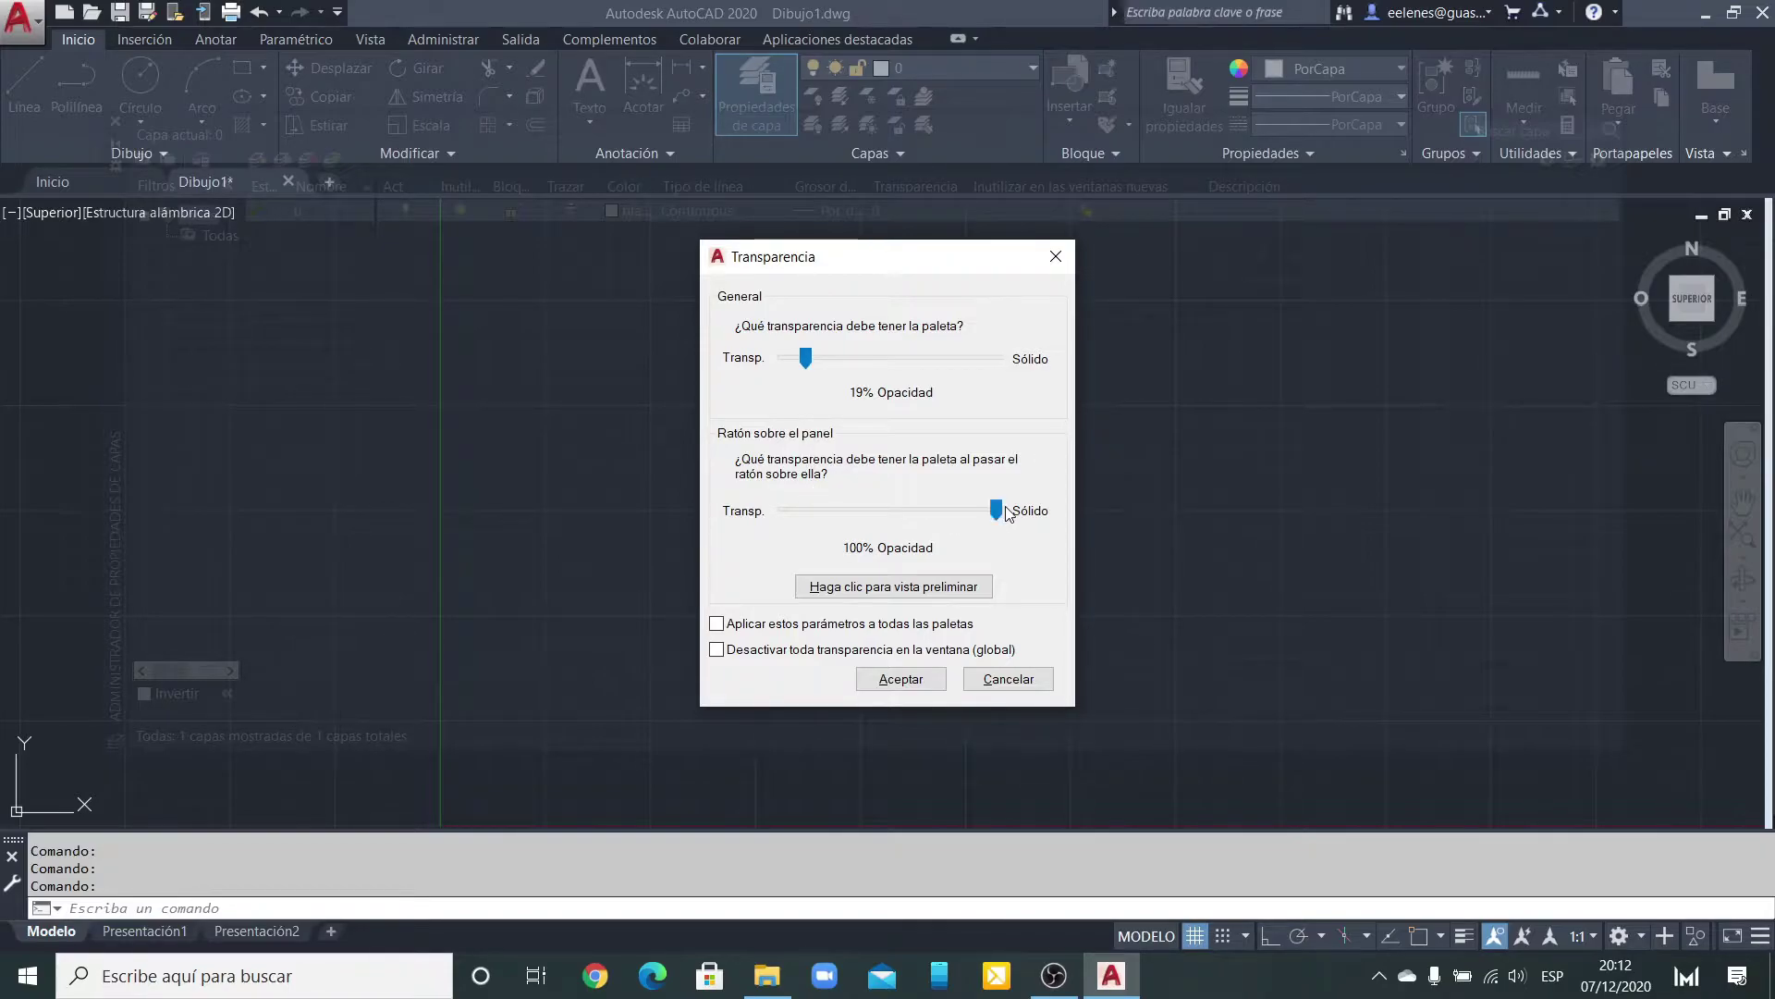
Step: Preview the palette transparency, set the mouse-over opacity to 64% and apply the settings
left_click(891, 588)
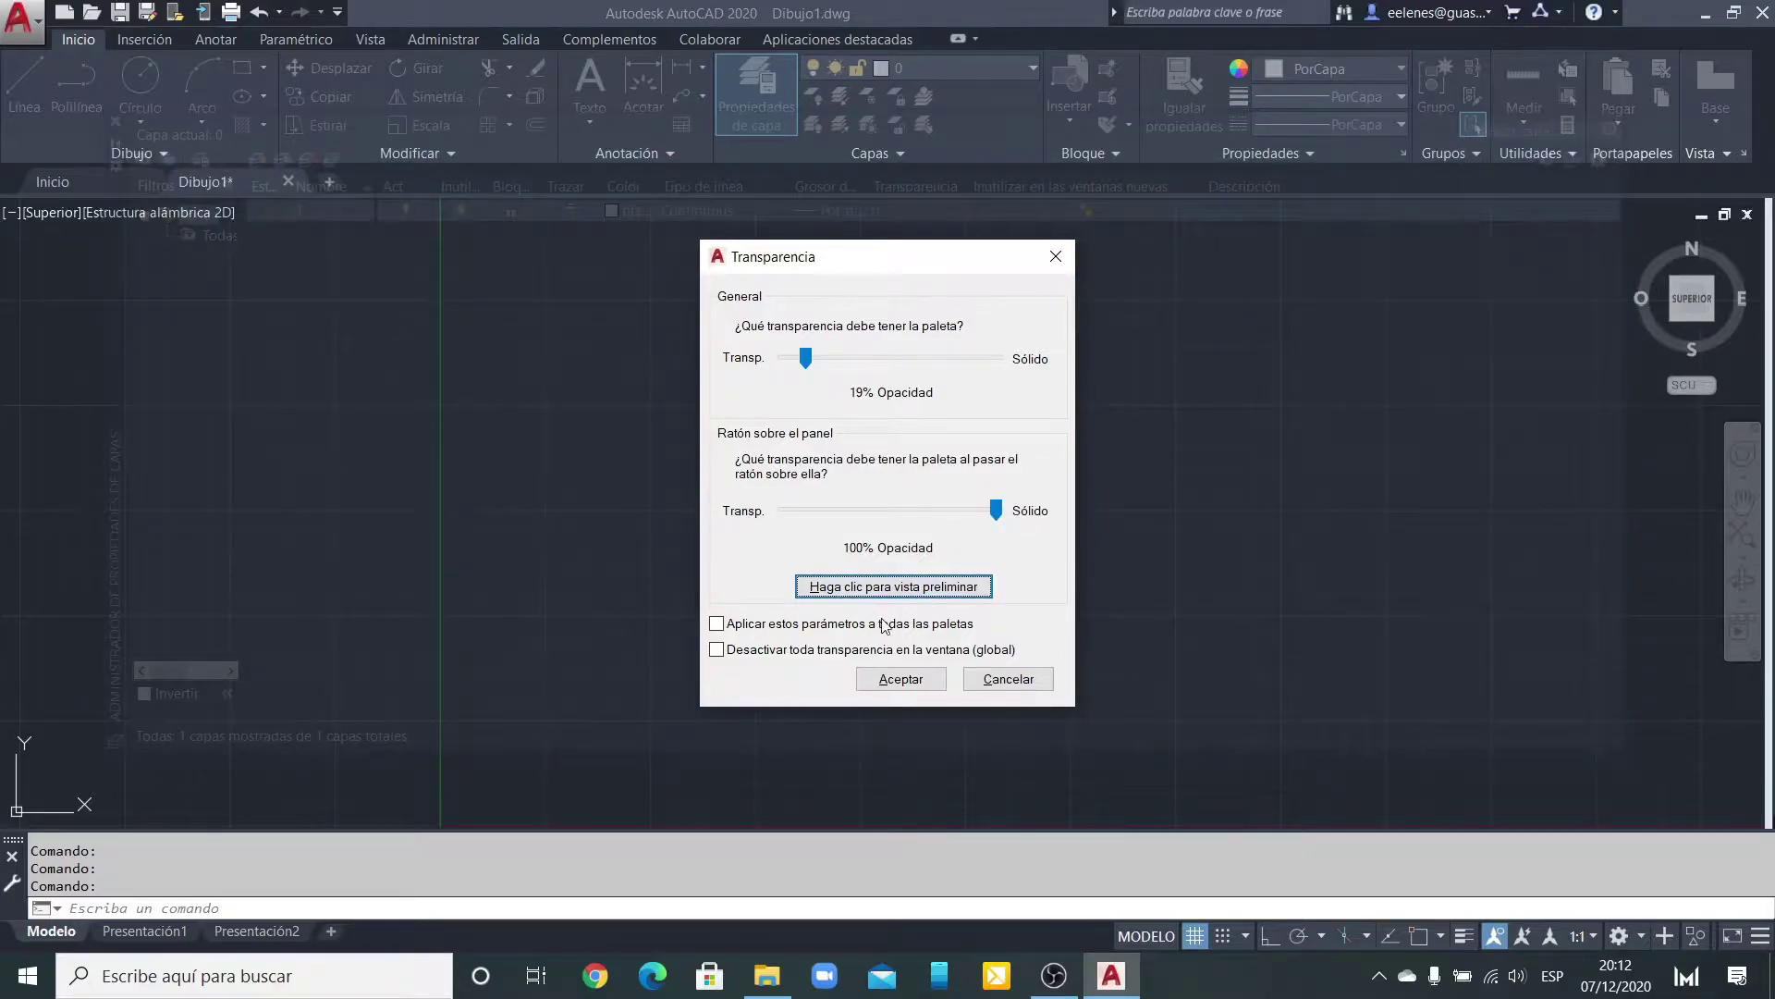
left_click(880, 597)
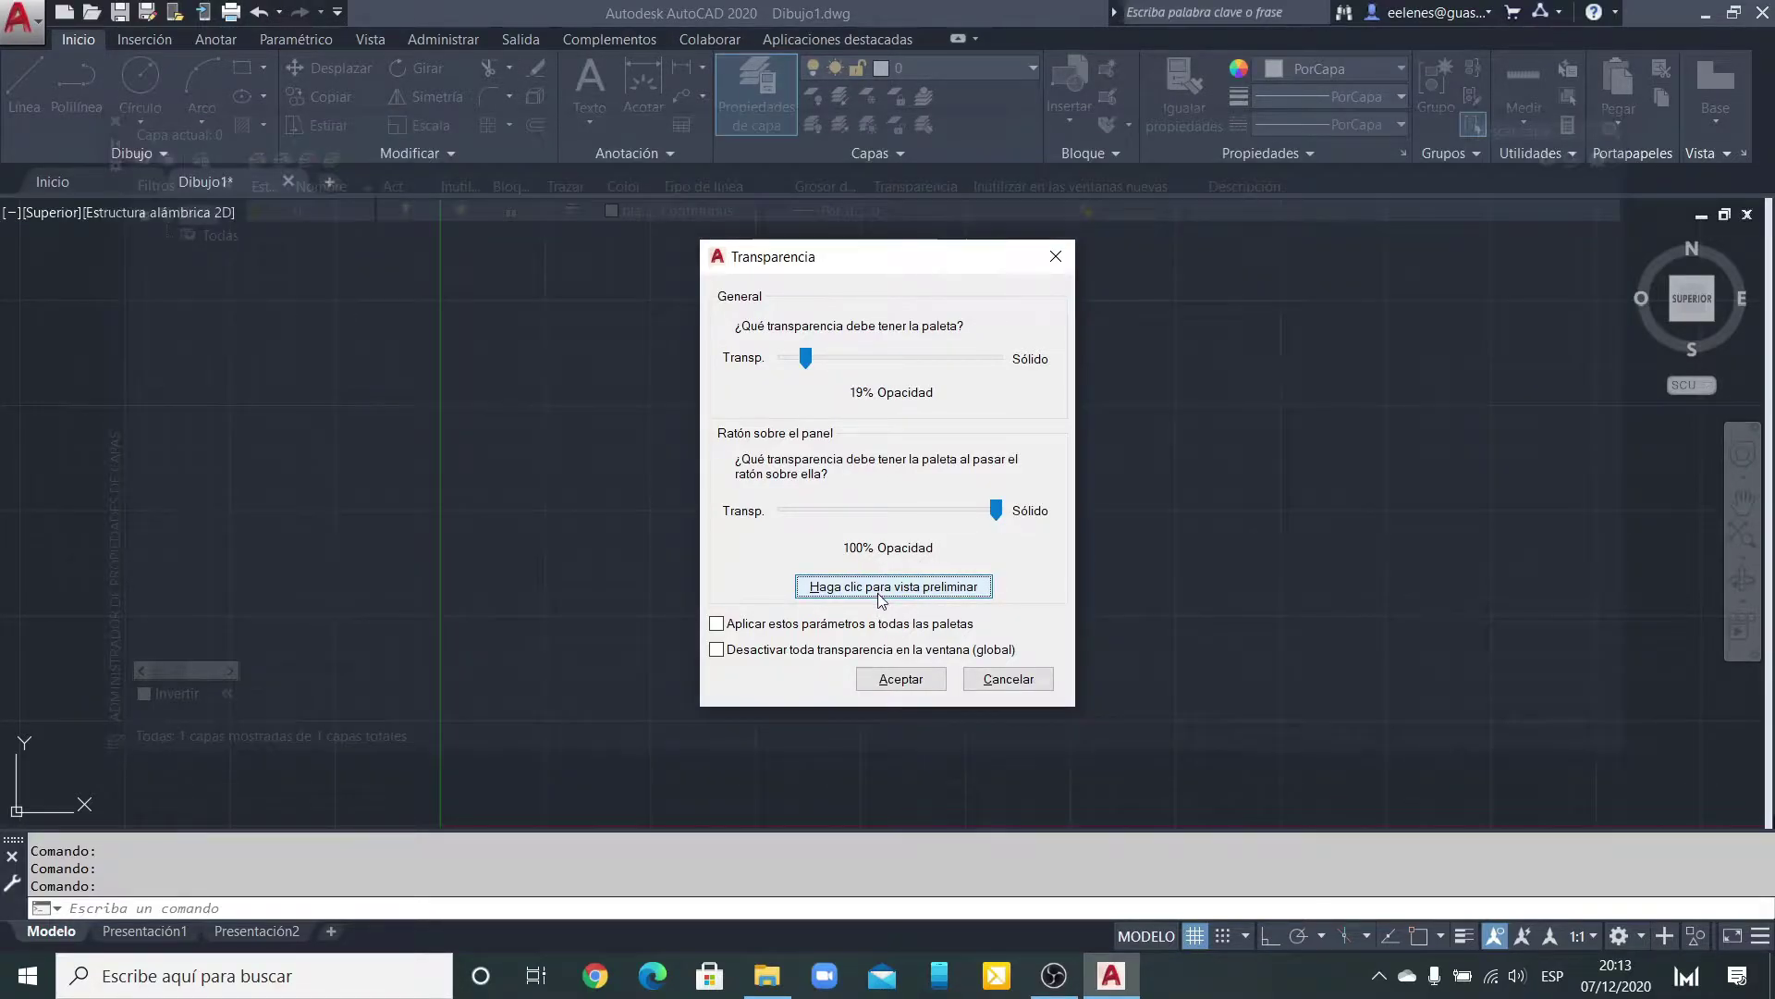
left_click_drag(994, 510, 911, 514)
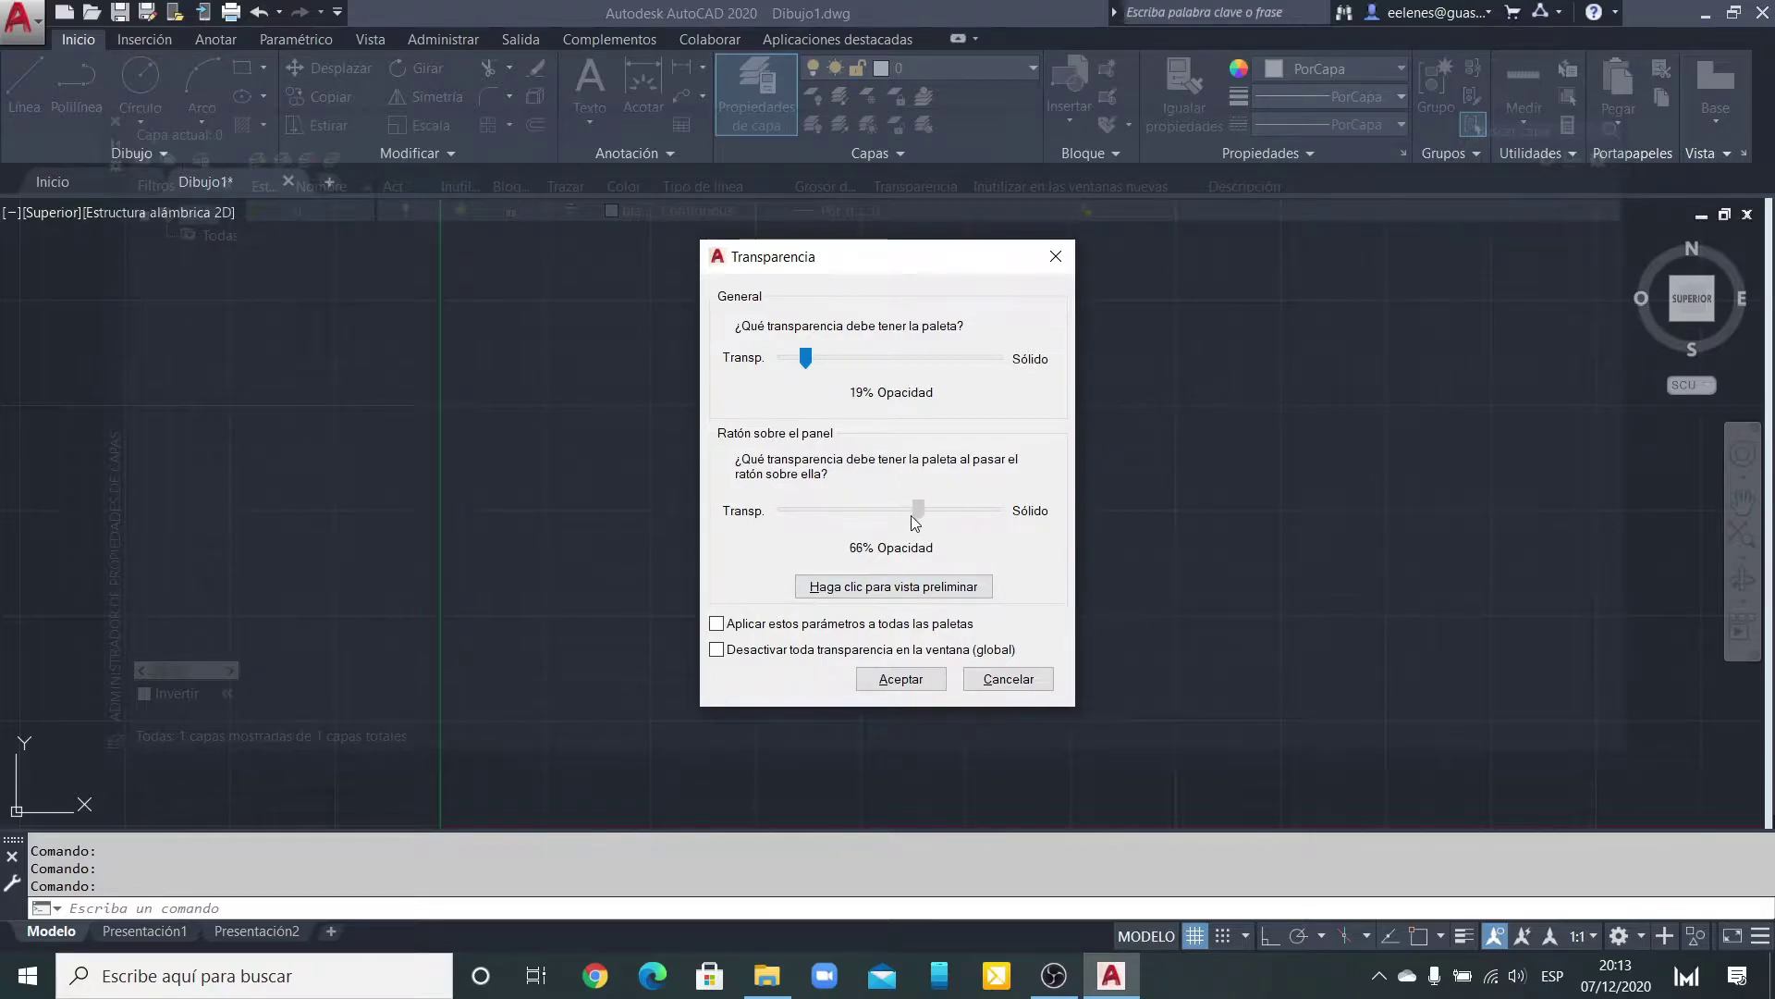
left_click(901, 590)
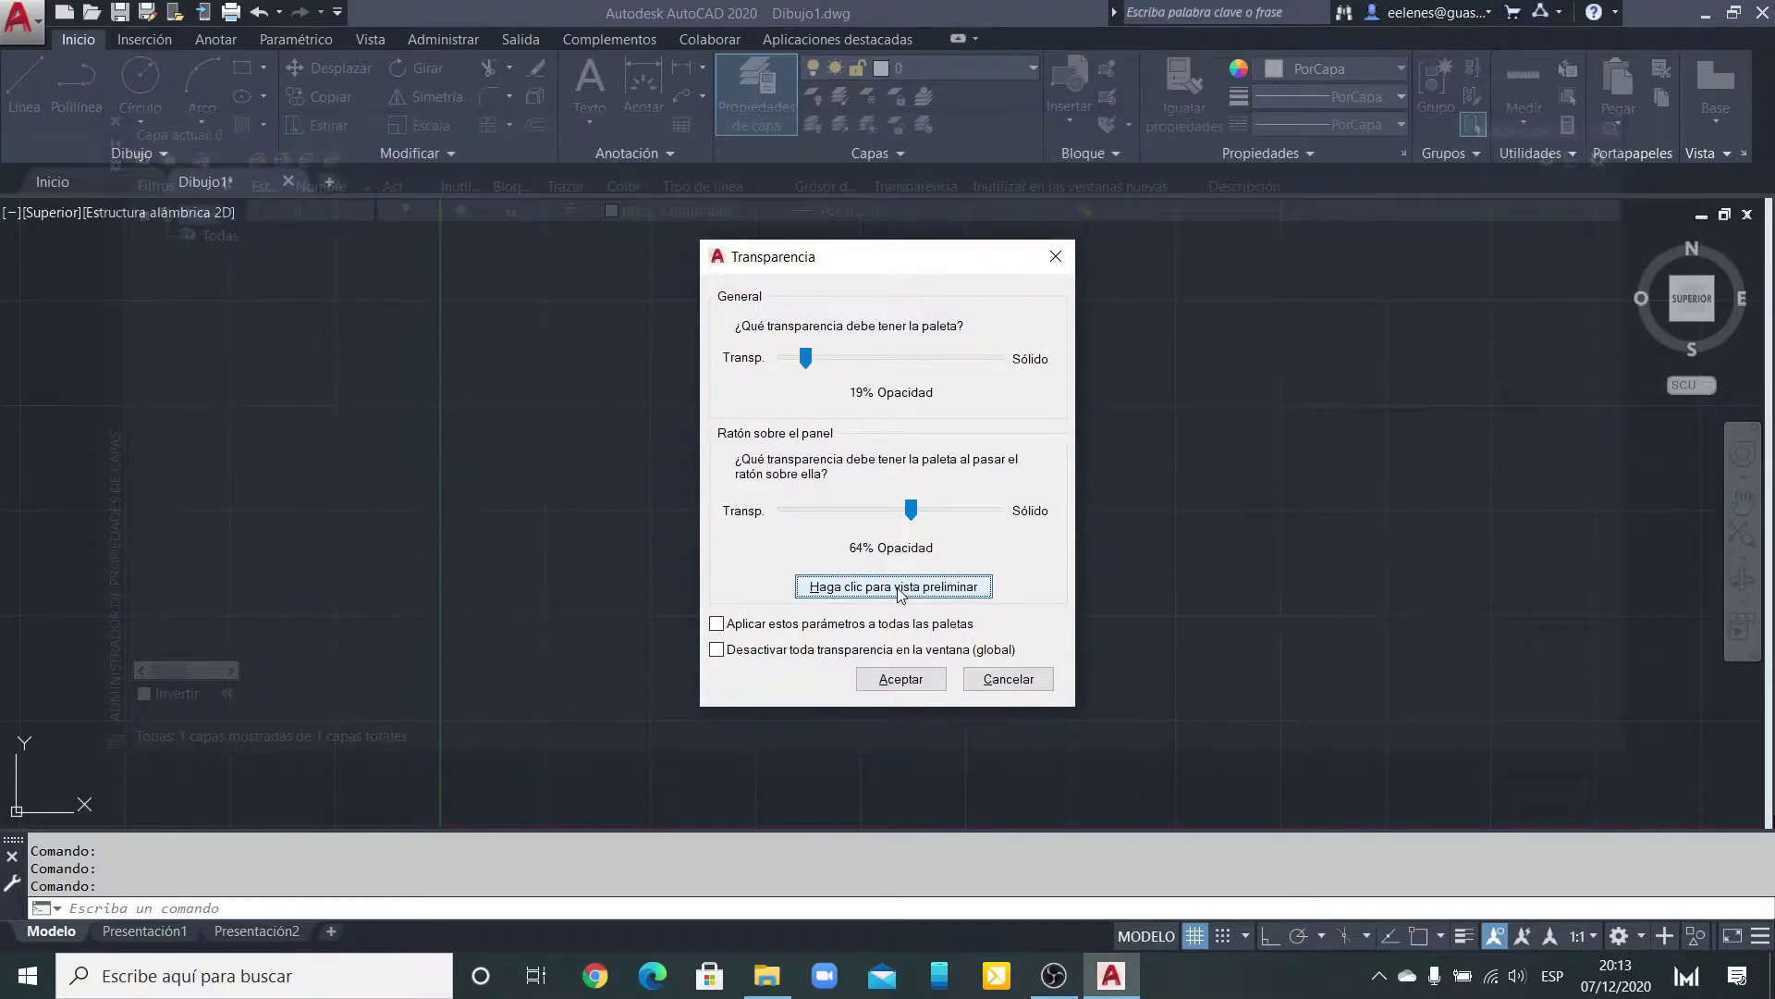
left_click(895, 678)
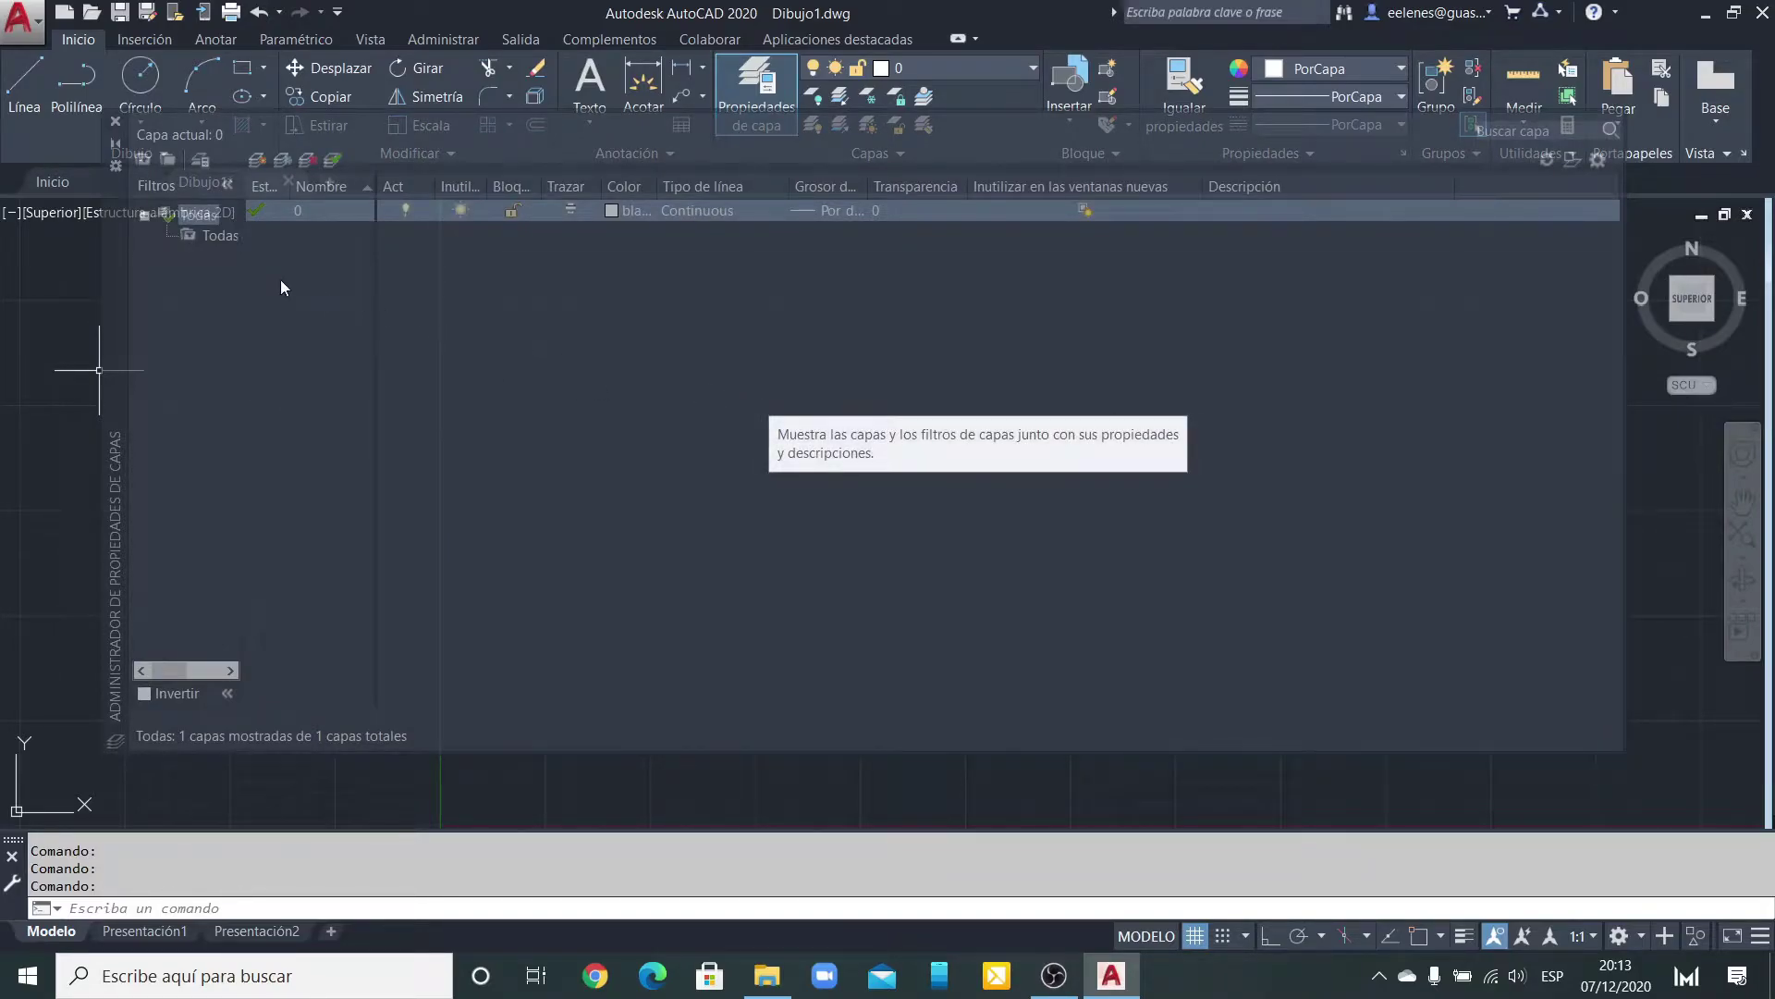
Step: Restore the layer palette to 100% opacity, both in general and on mouse-over
left_click(115, 164)
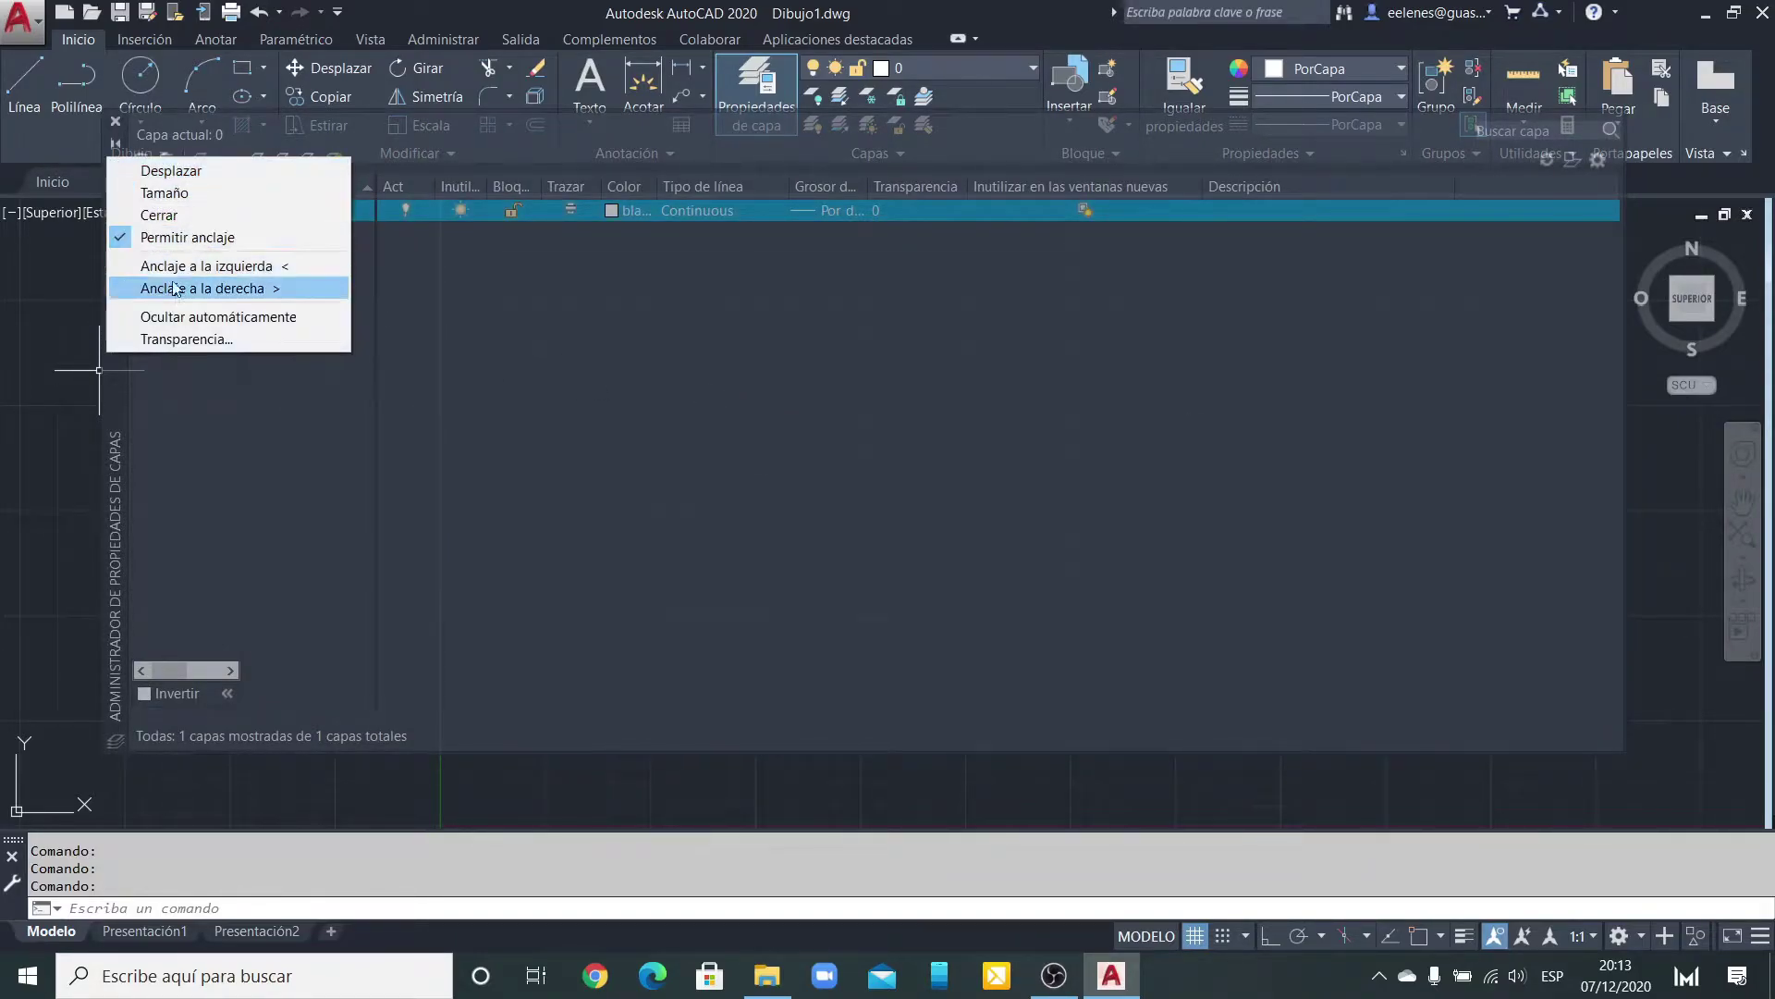
left_click(187, 339)
left_click_drag(919, 357, 1013, 366)
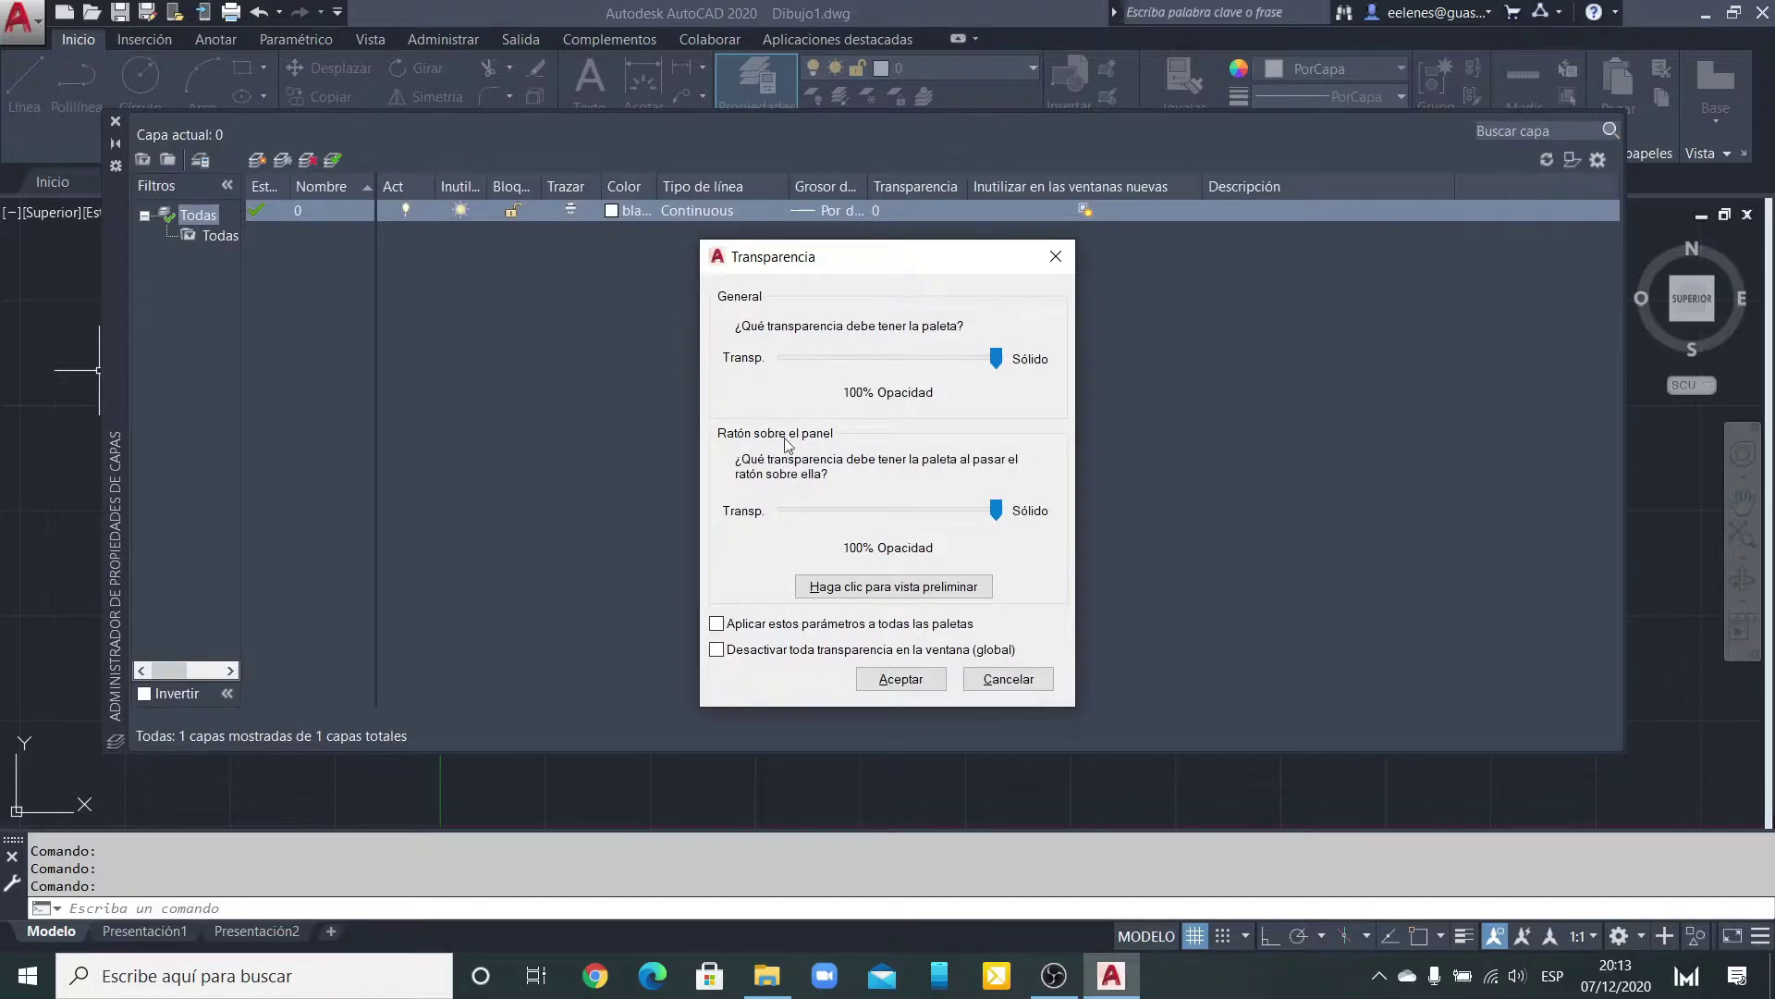
left_click(900, 679)
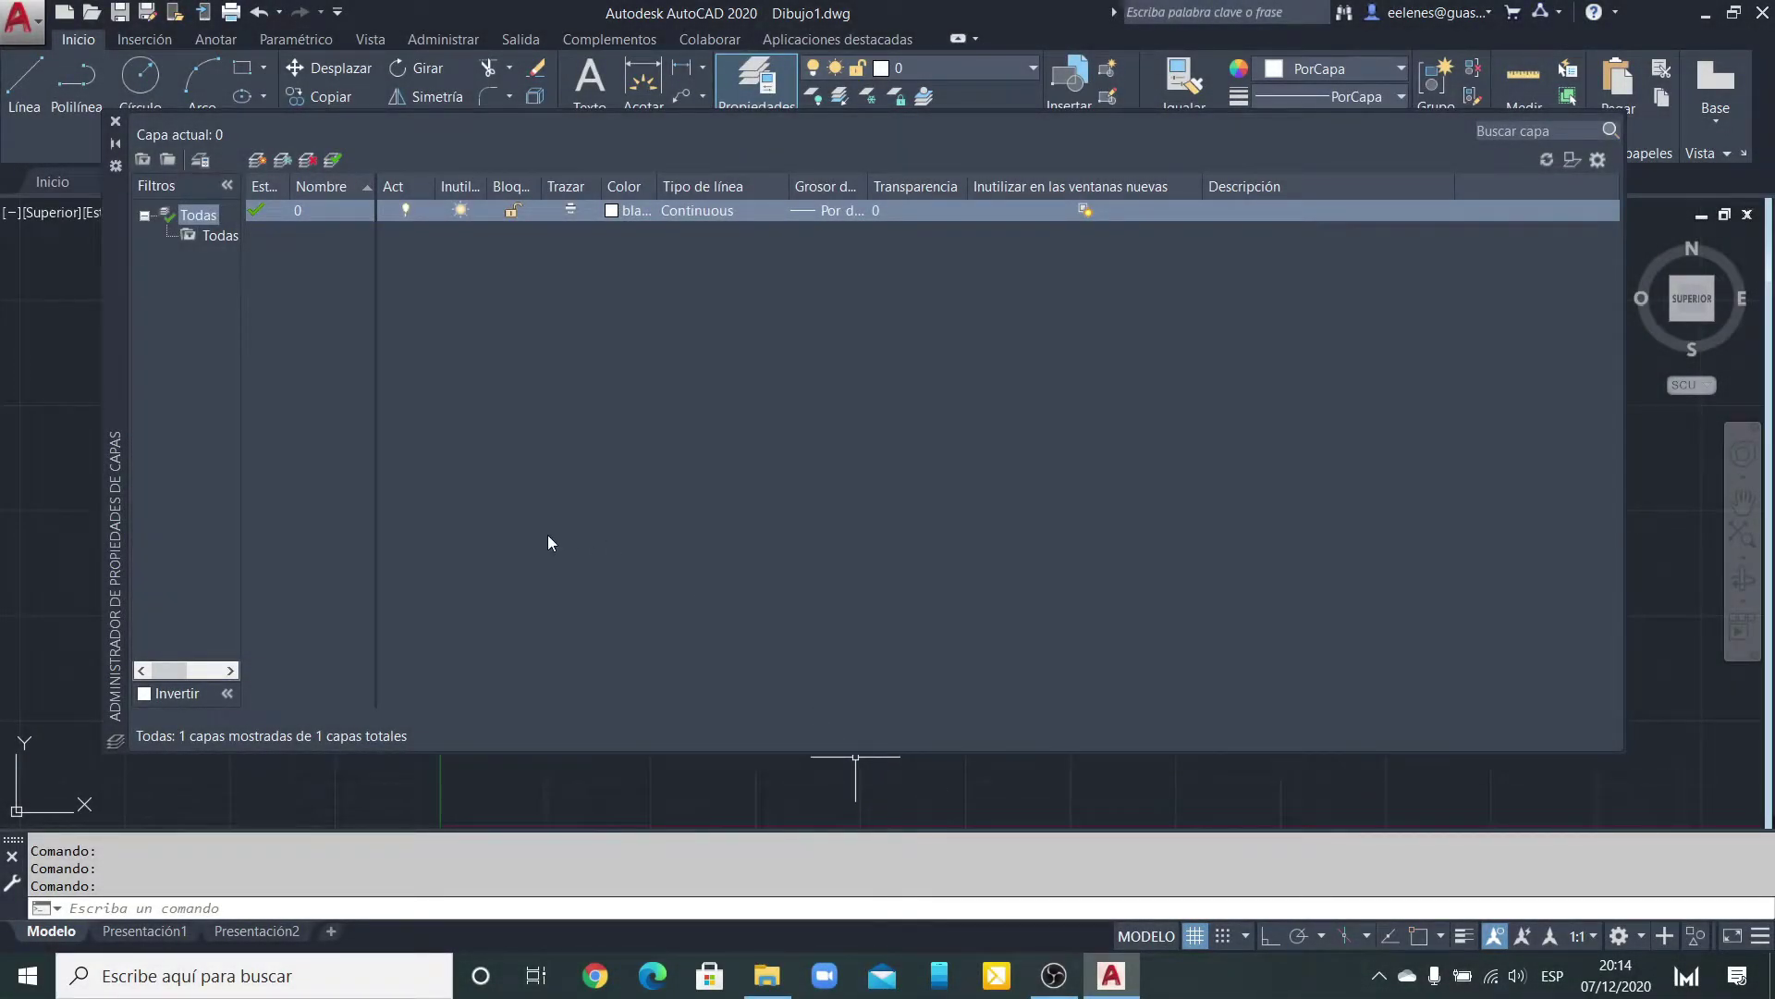
Step: Create a new layer named LA
left_click(258, 161)
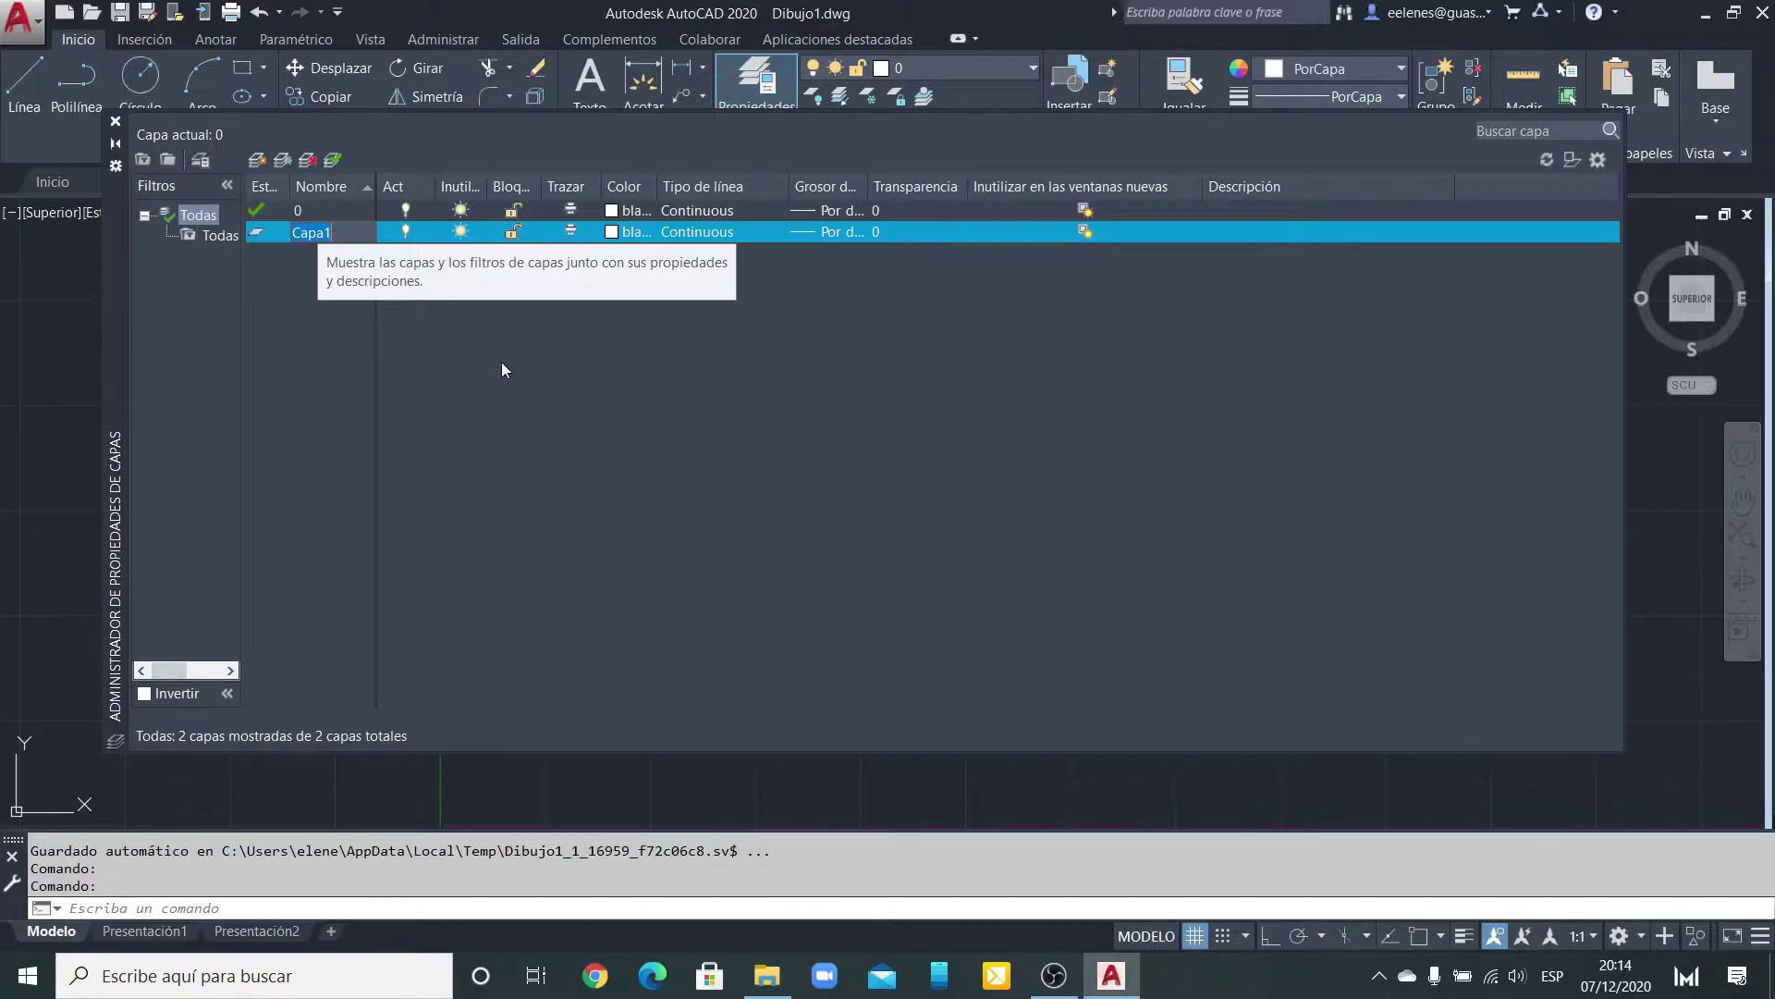
type("L")
type("A")
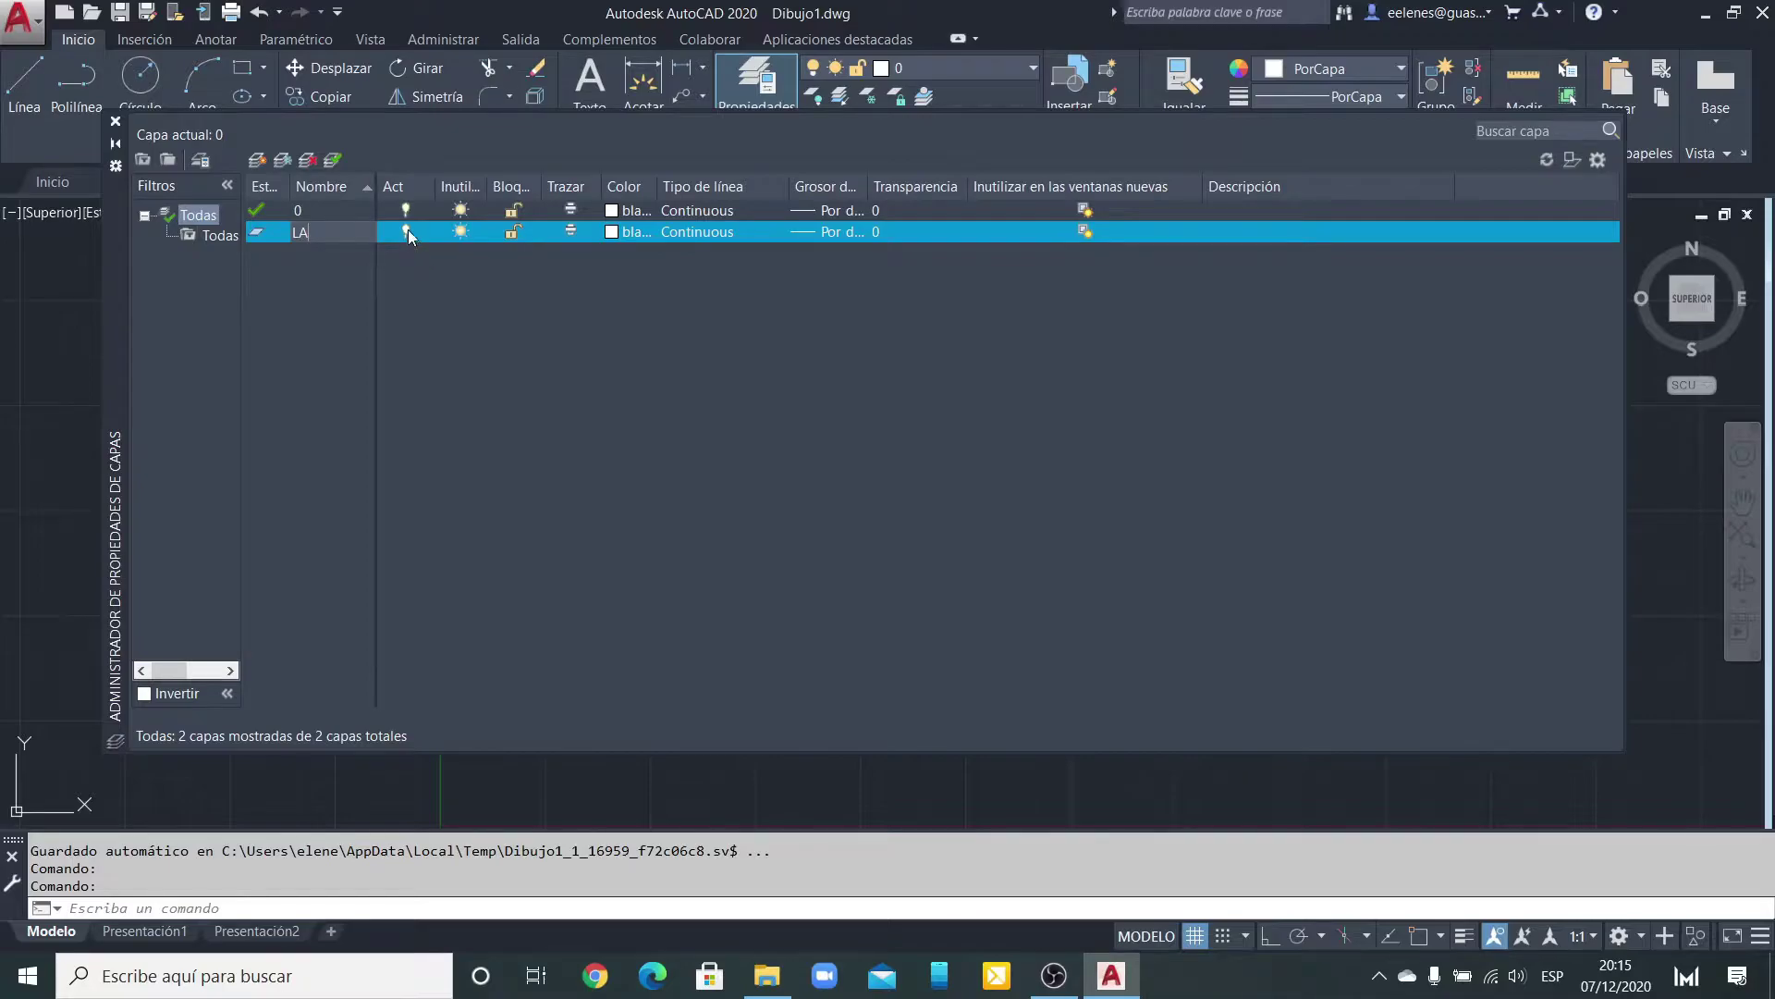
left_click(407, 227)
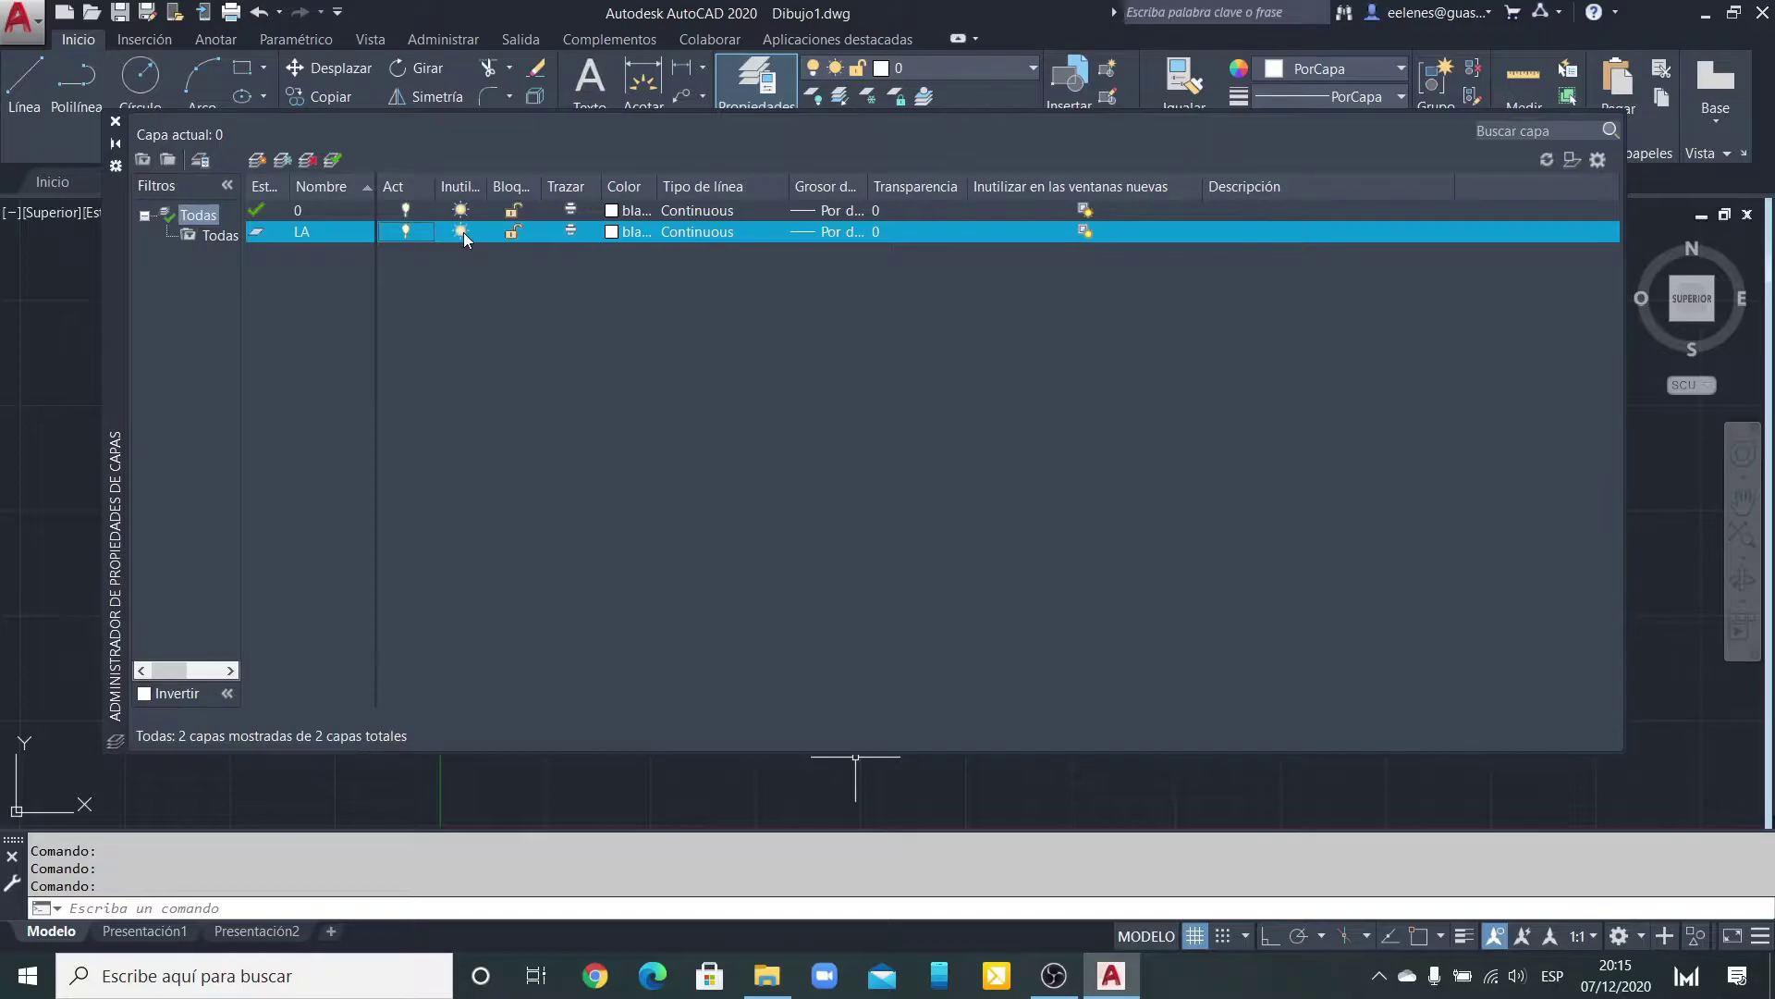
Step: Choose the Continuous line type for layer LA from the loaded line types
left_click(515, 234)
left_click(712, 232)
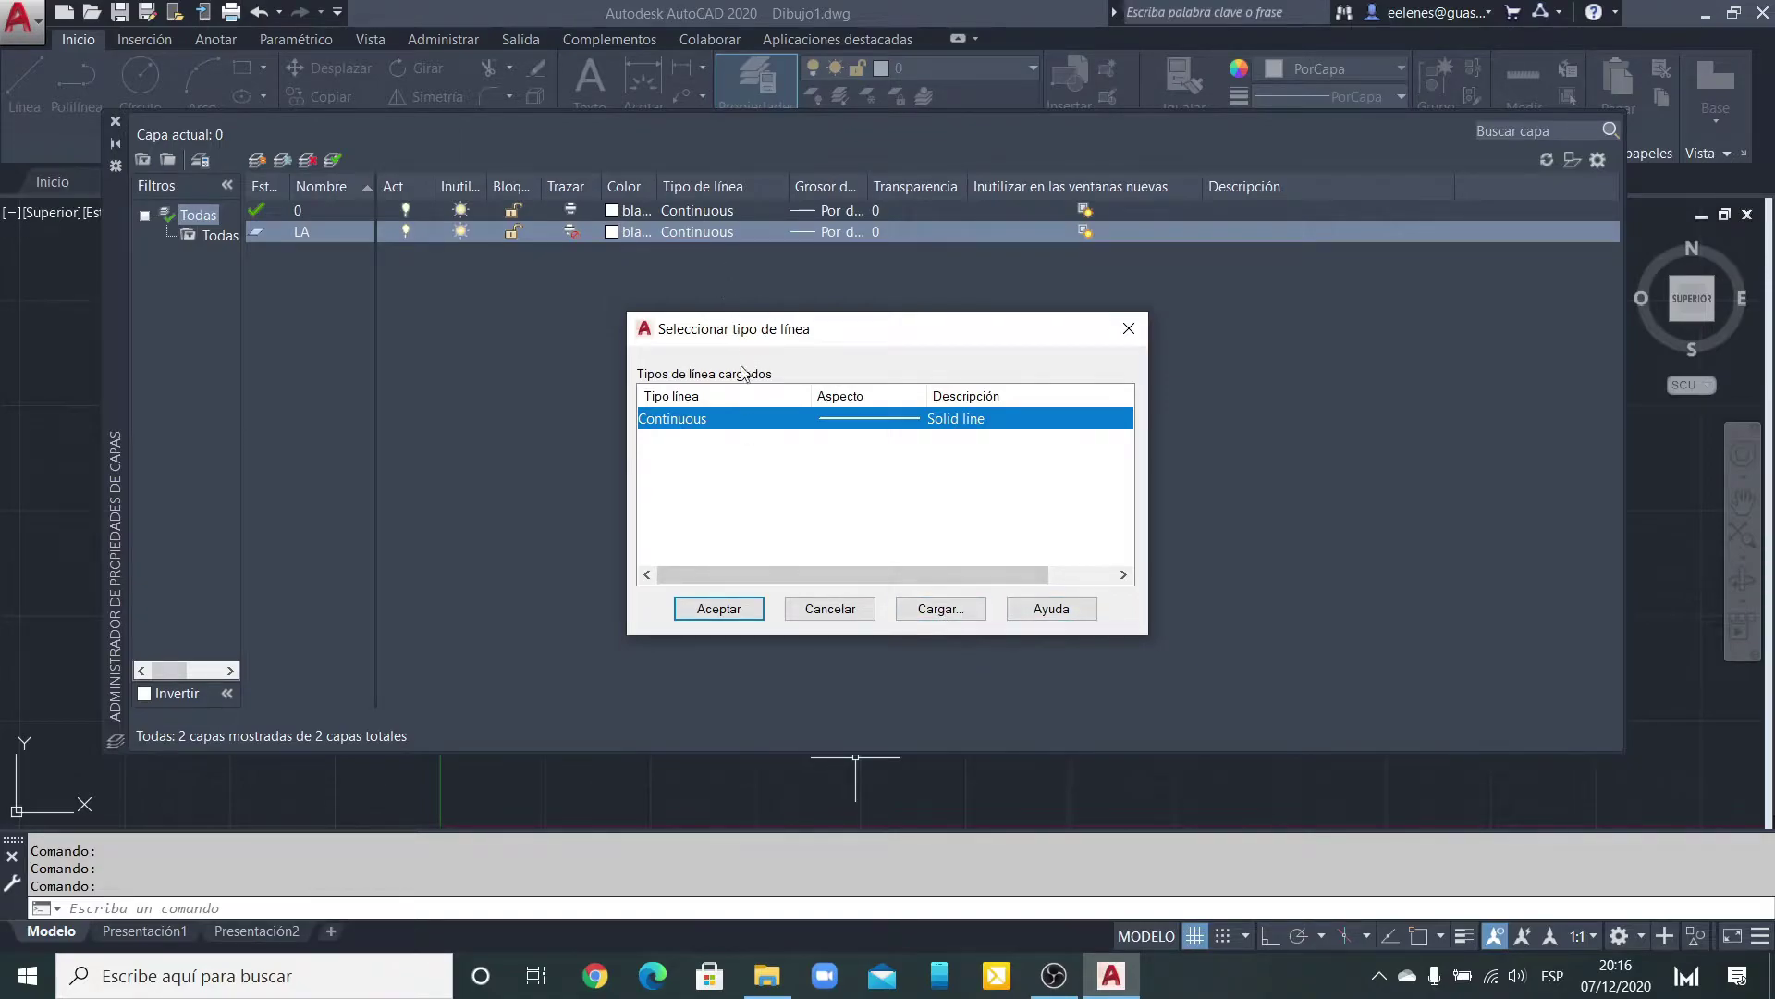
left_click(718, 608)
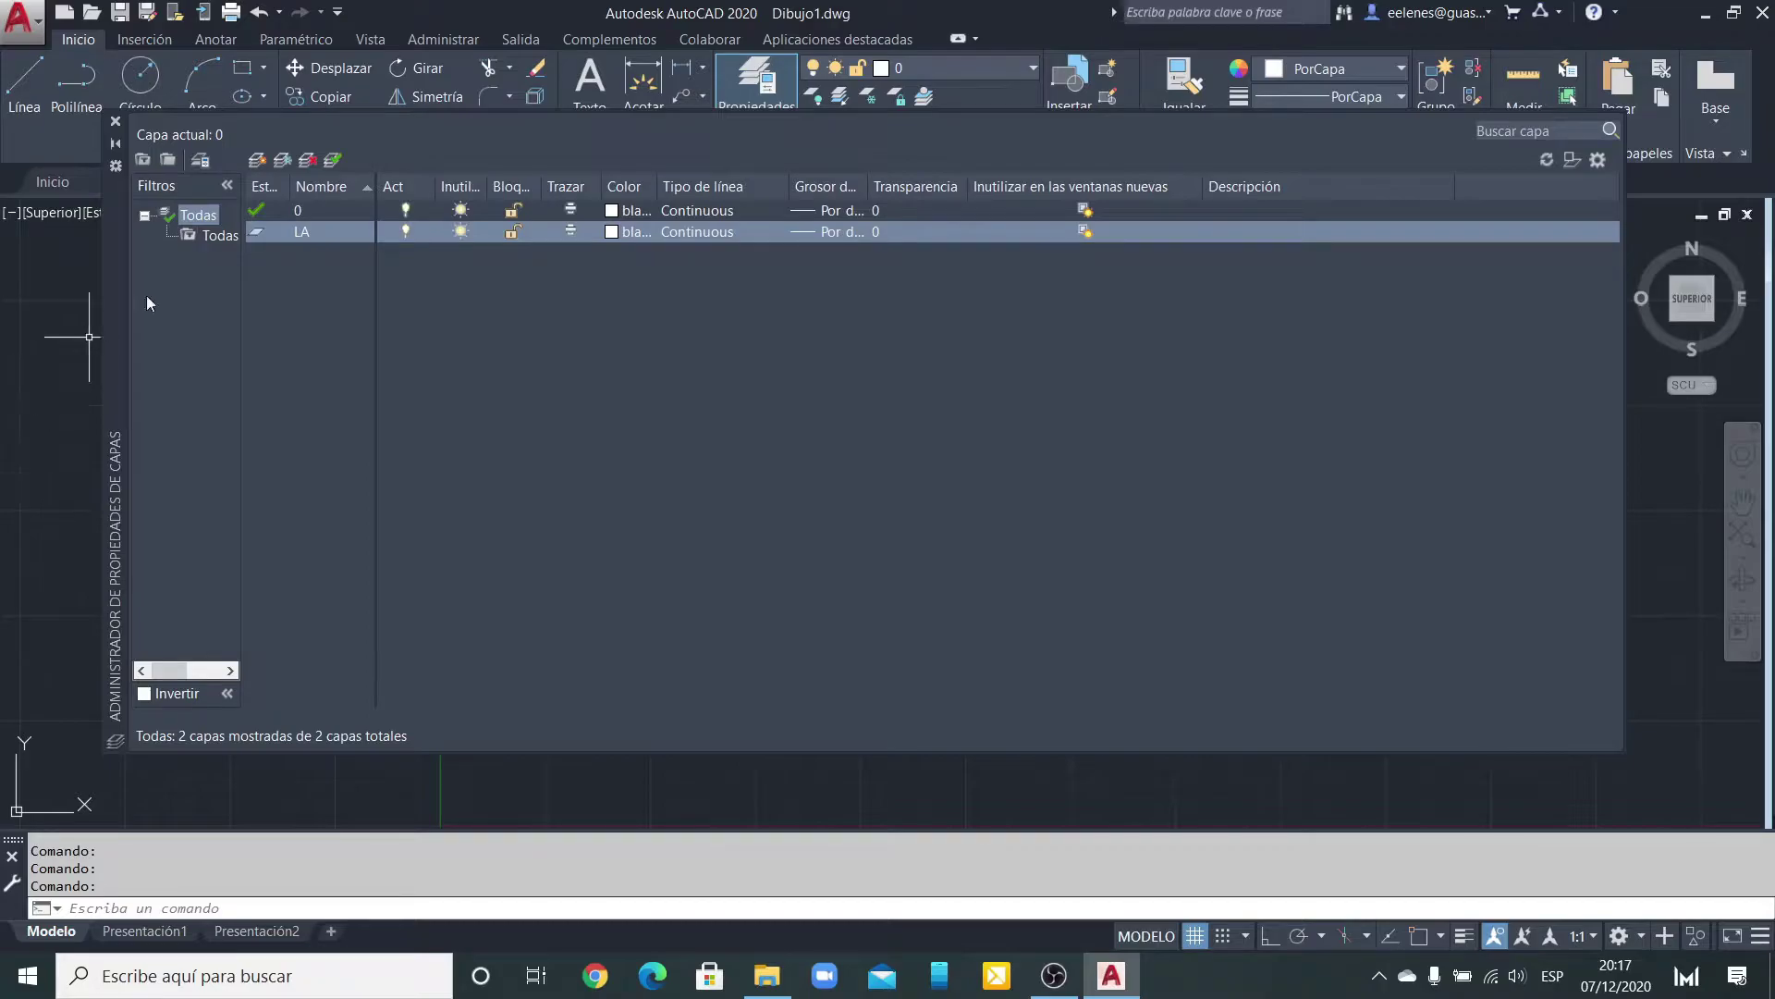
Step: Try index color 10 and several true colors for layer LA, ending with the light blue 124,138,243
left_click(612, 233)
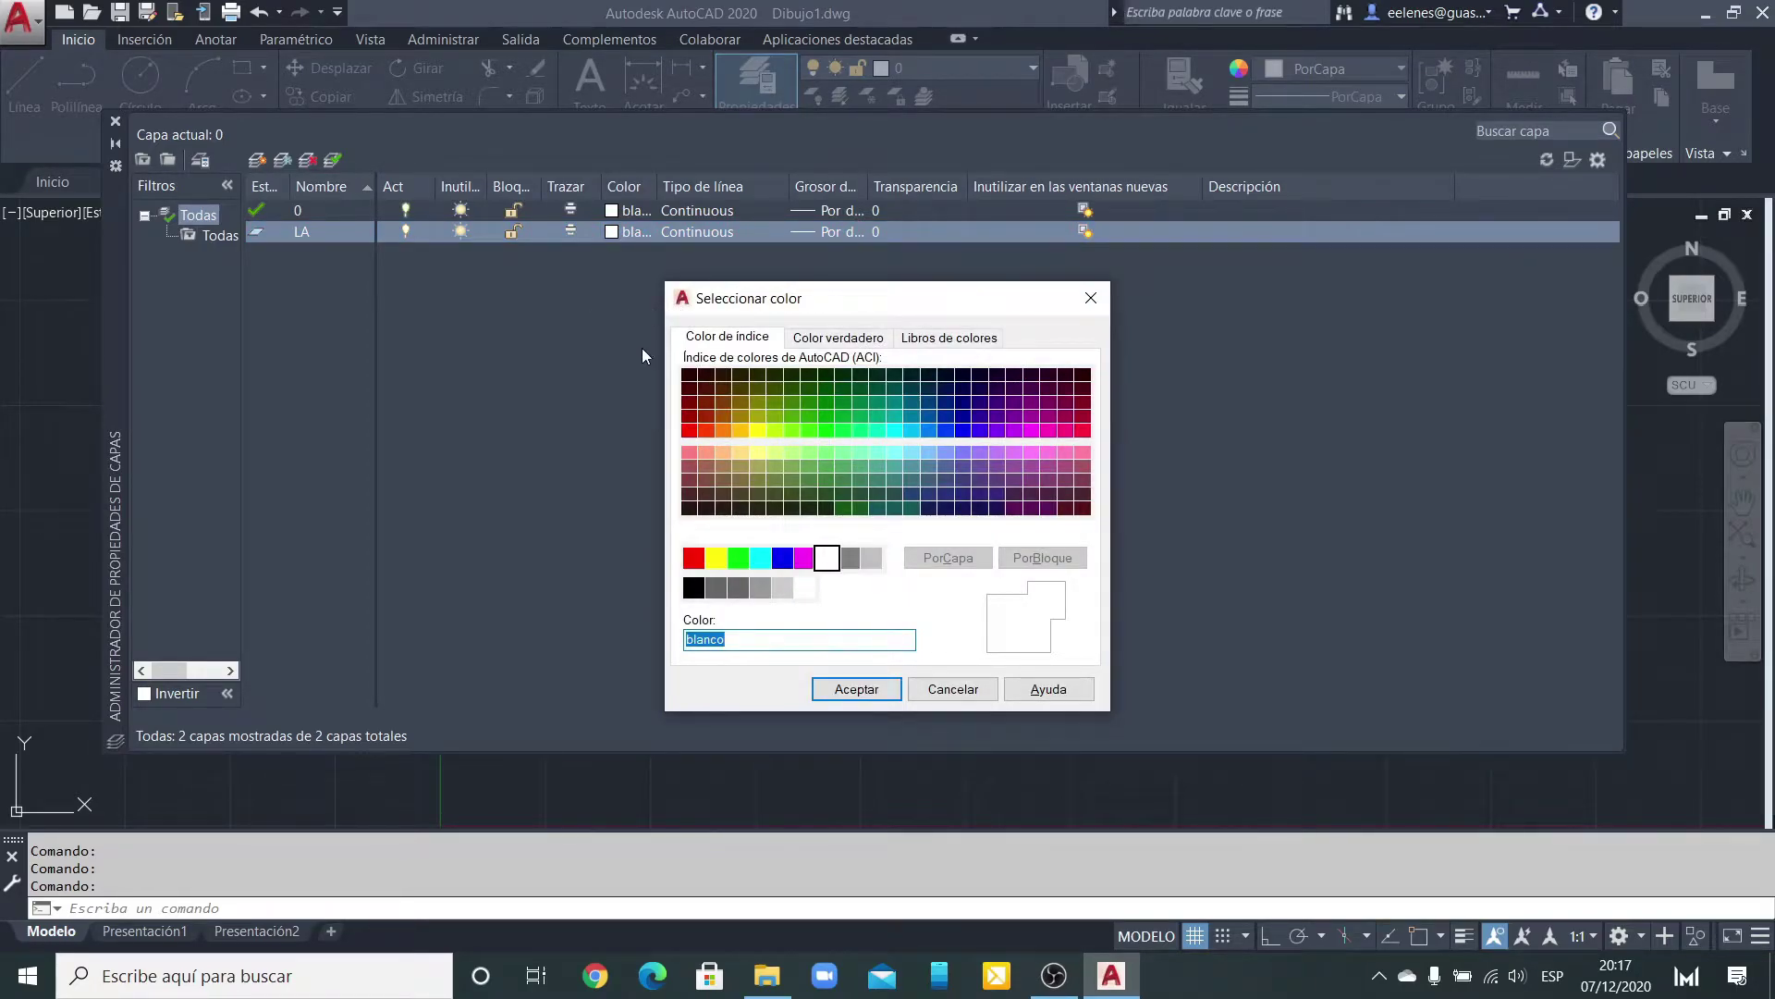
left_click(696, 434)
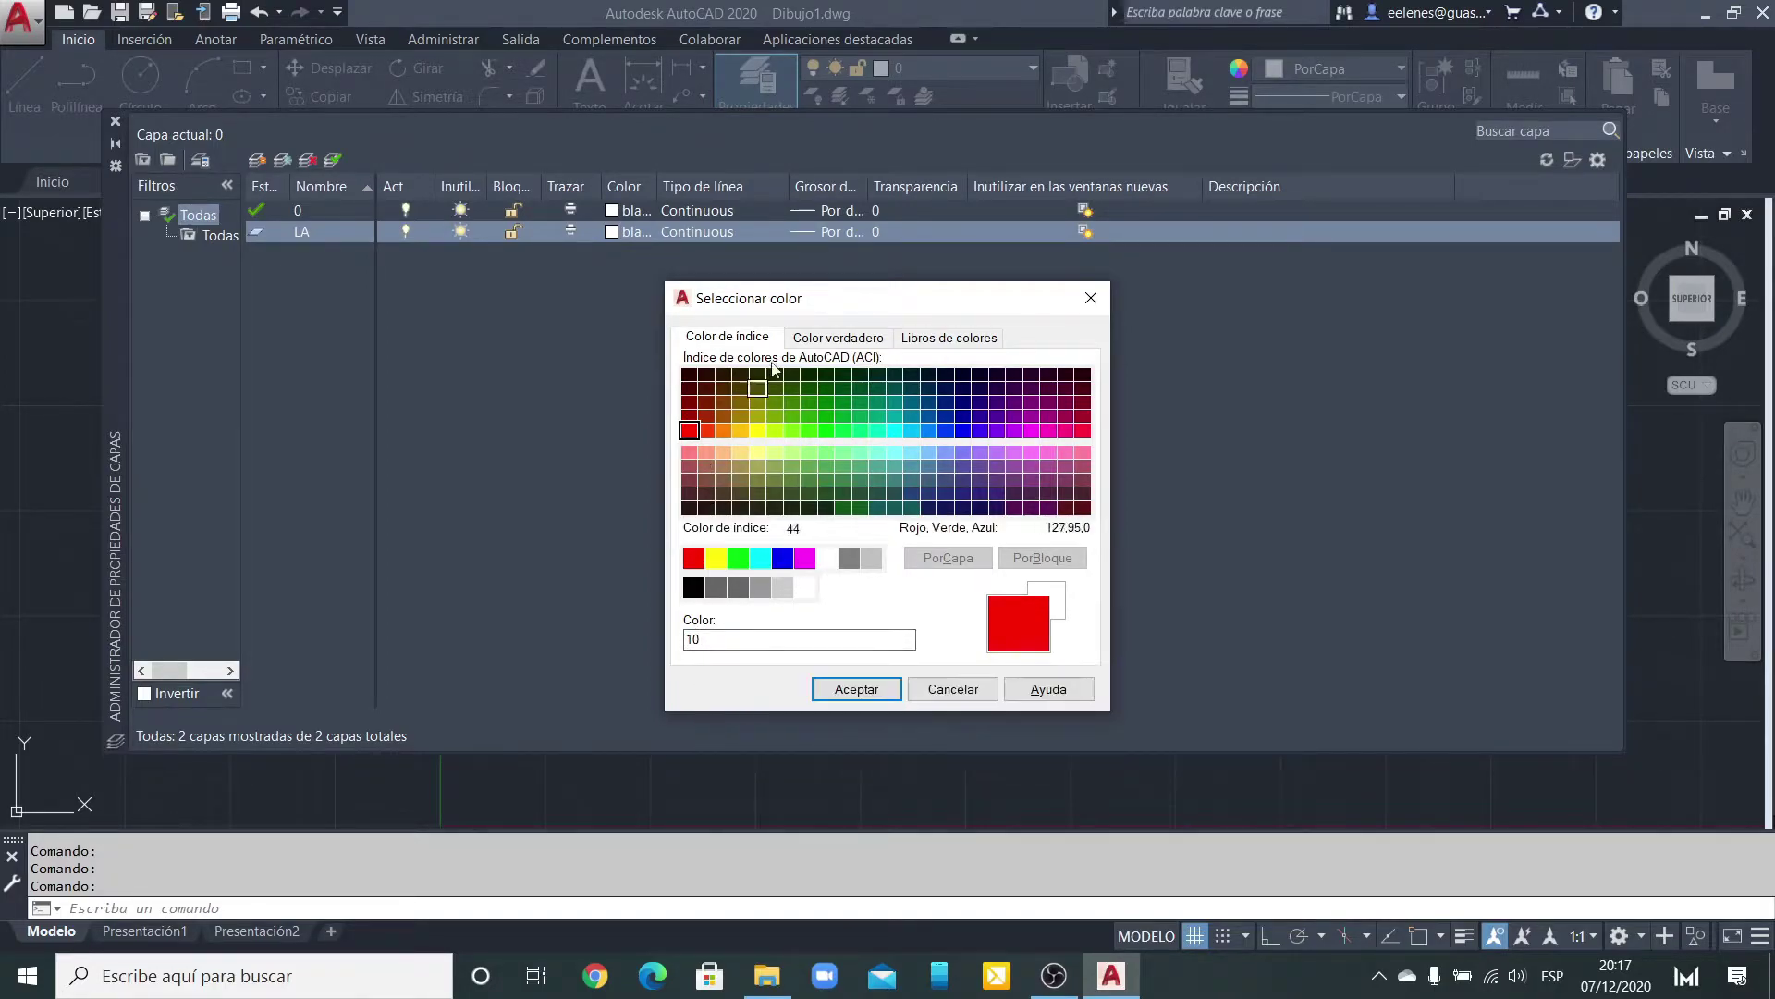
left_click(838, 344)
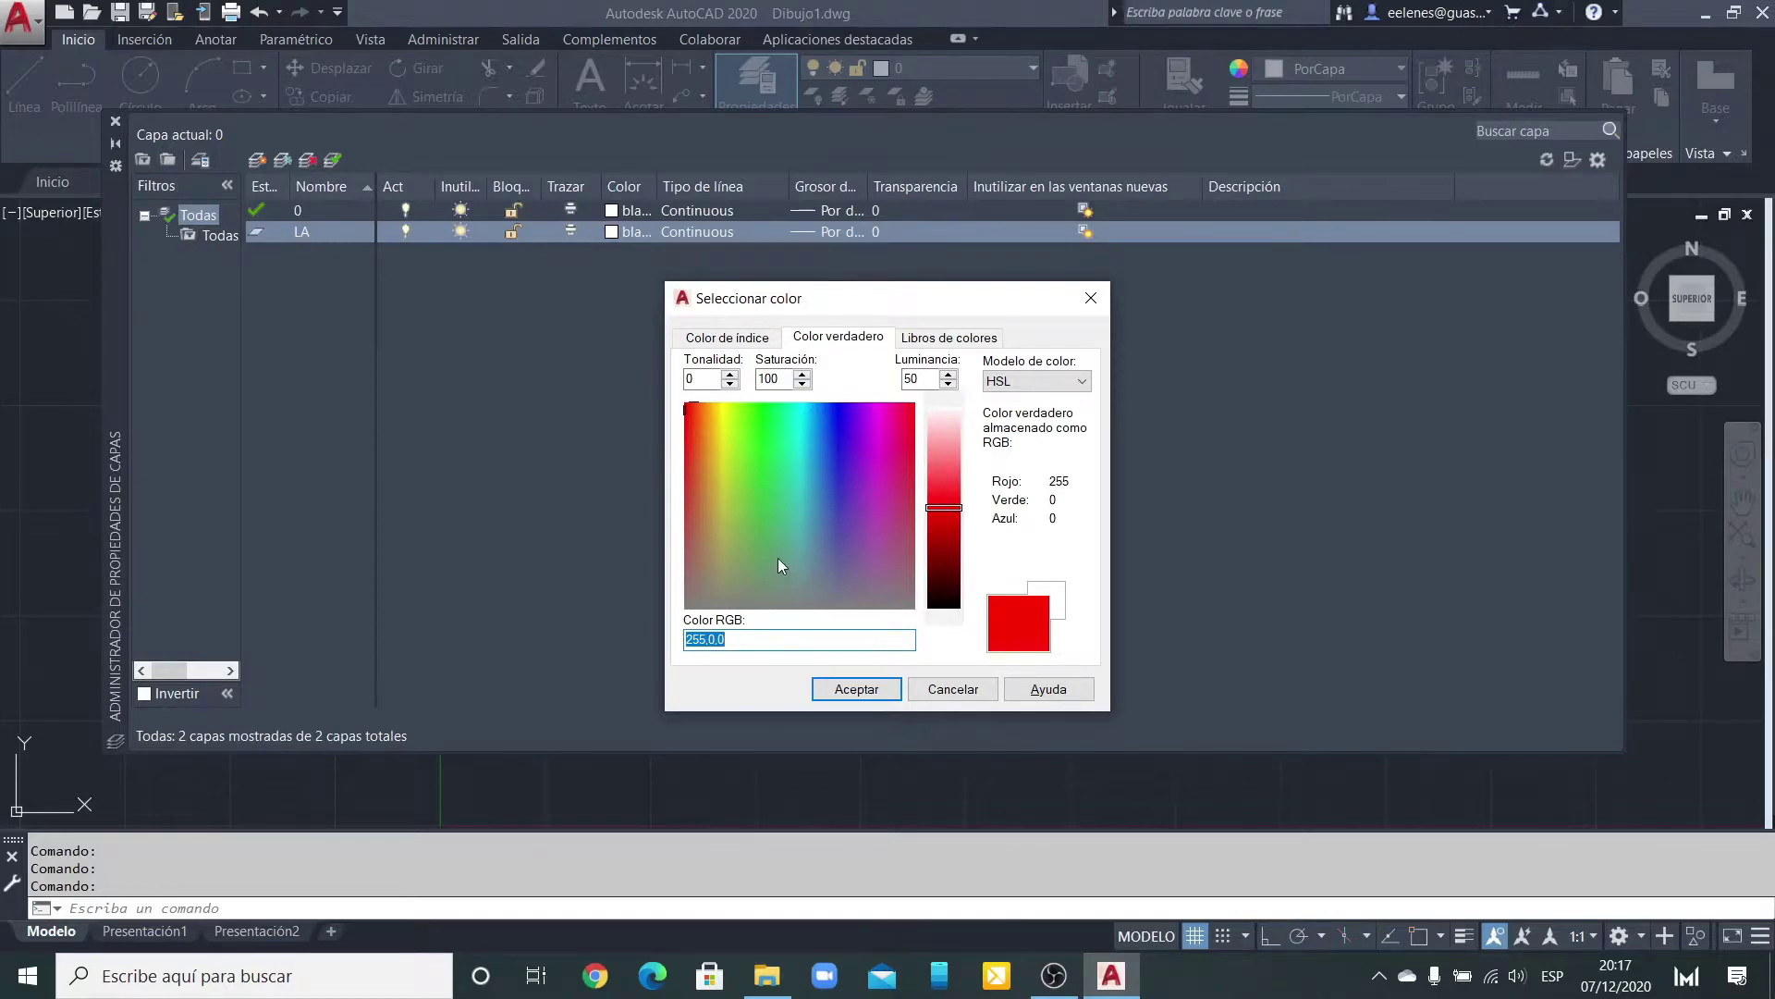
left_click(849, 487)
left_click(767, 506)
left_click(834, 435)
left_click_drag(948, 516, 950, 453)
Step: Try the swatches DIC 4 and DIC 306 from the DIC COLOR GUIDE(R) color book for layer LA
left_click(947, 337)
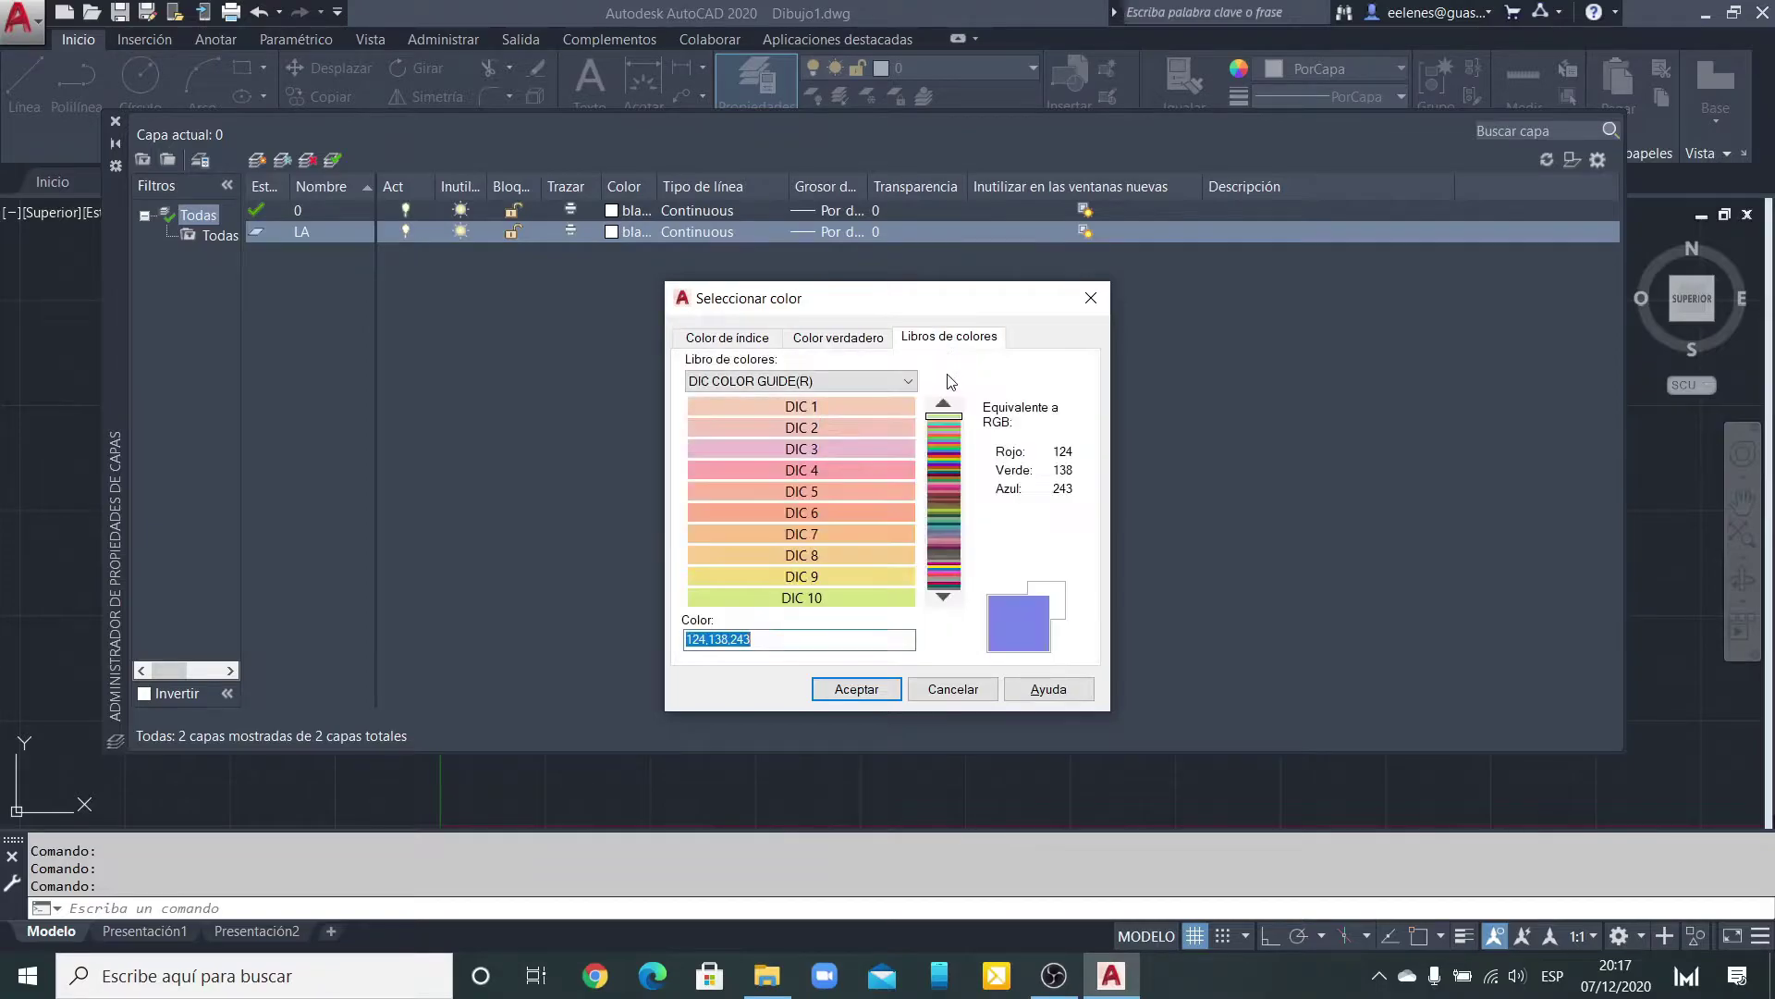
left_click(844, 473)
mouse_move(934, 495)
left_mouse_down()
mouse_move(951, 453)
mouse_move(945, 504)
left_mouse_up()
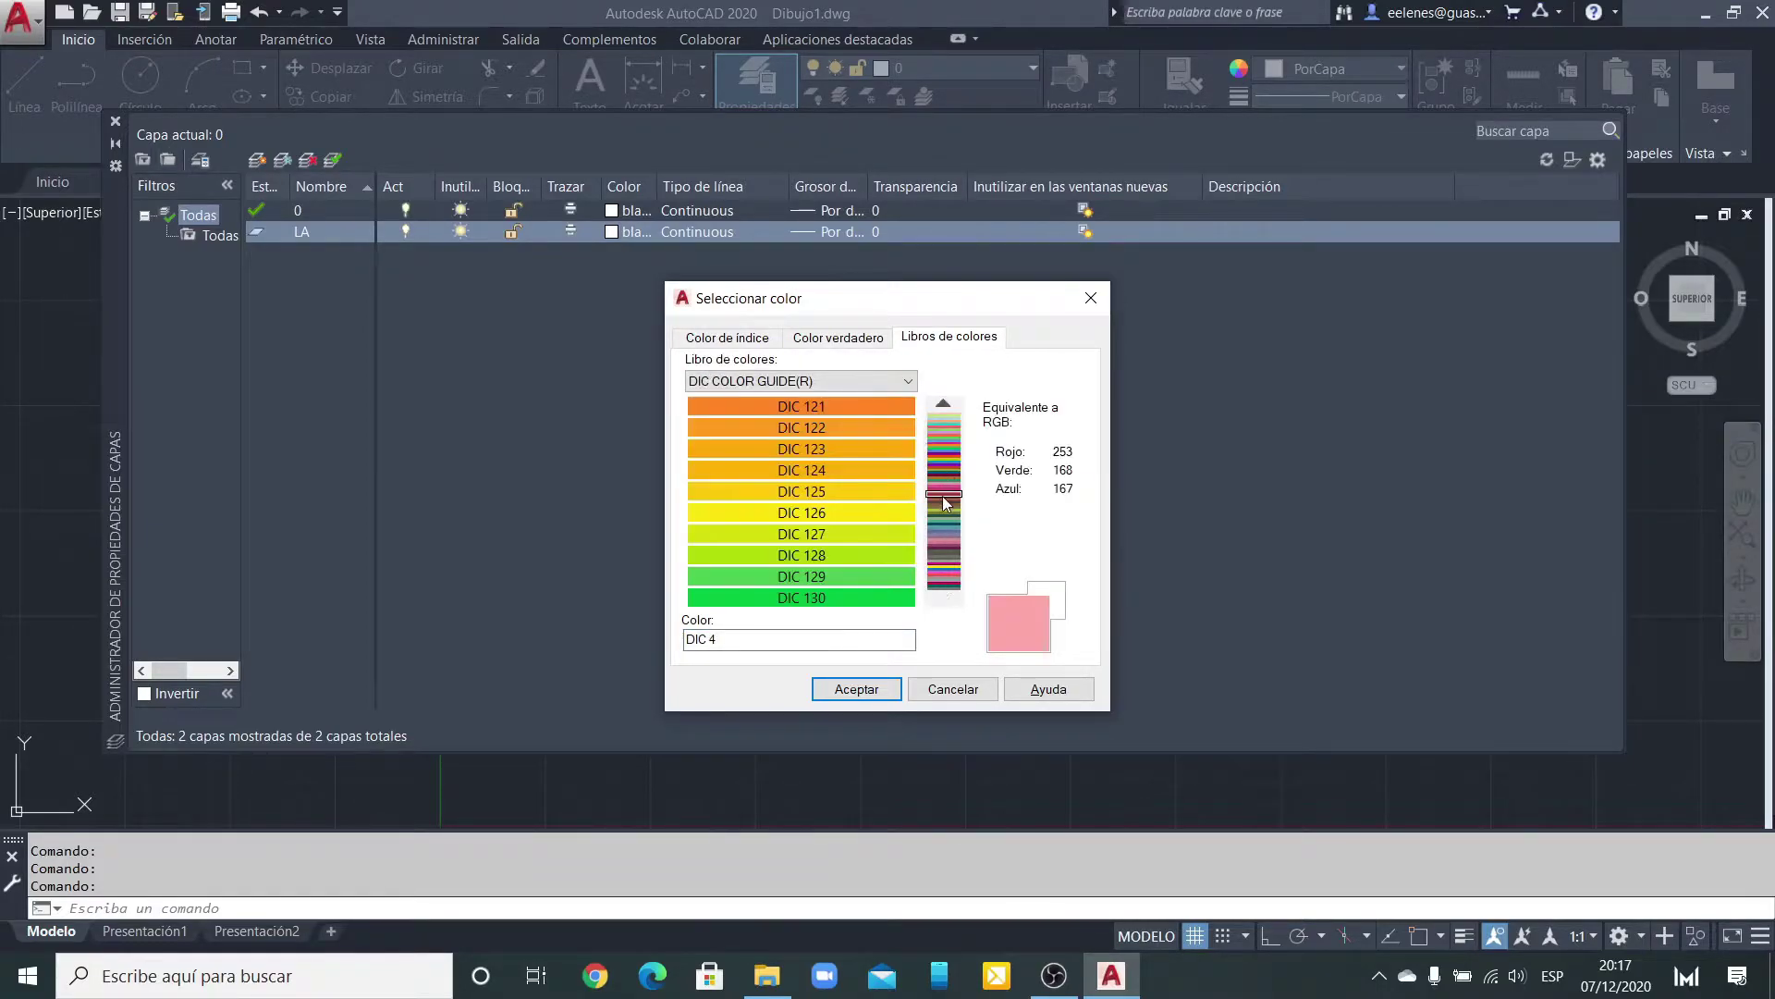
left_click(895, 534)
left_click(932, 568)
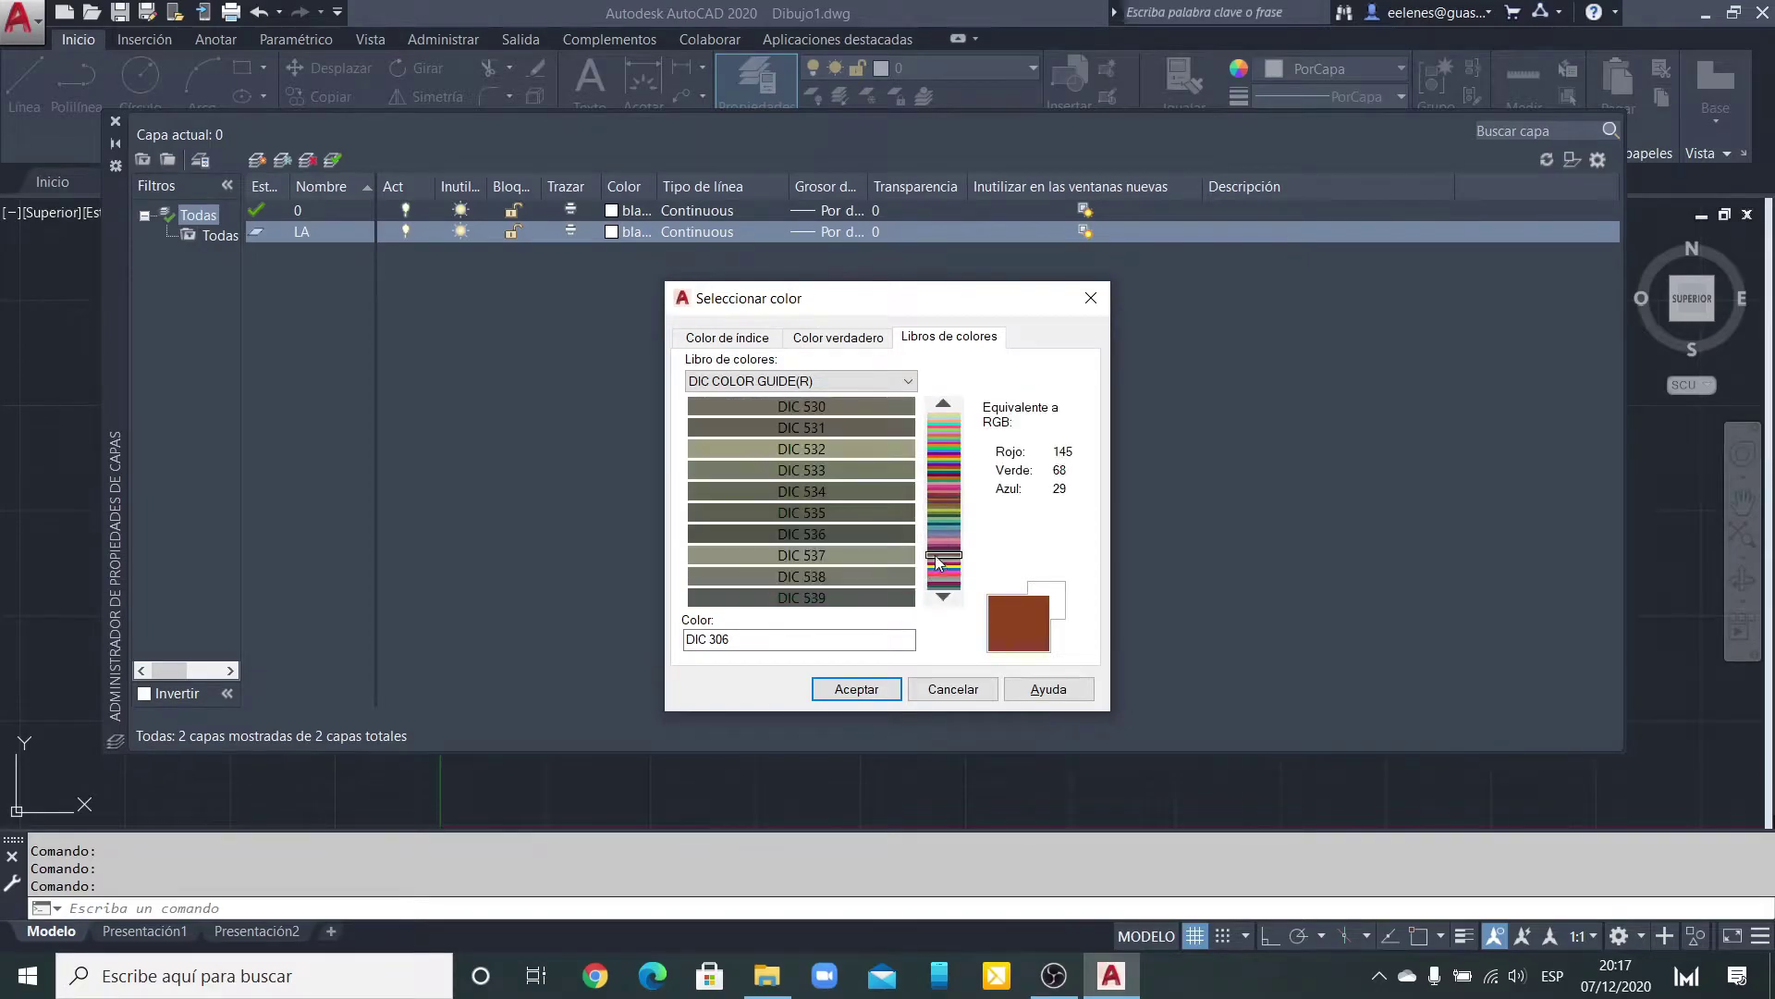
Step: Set the color of layer LA to the red index color 10
left_click(751, 342)
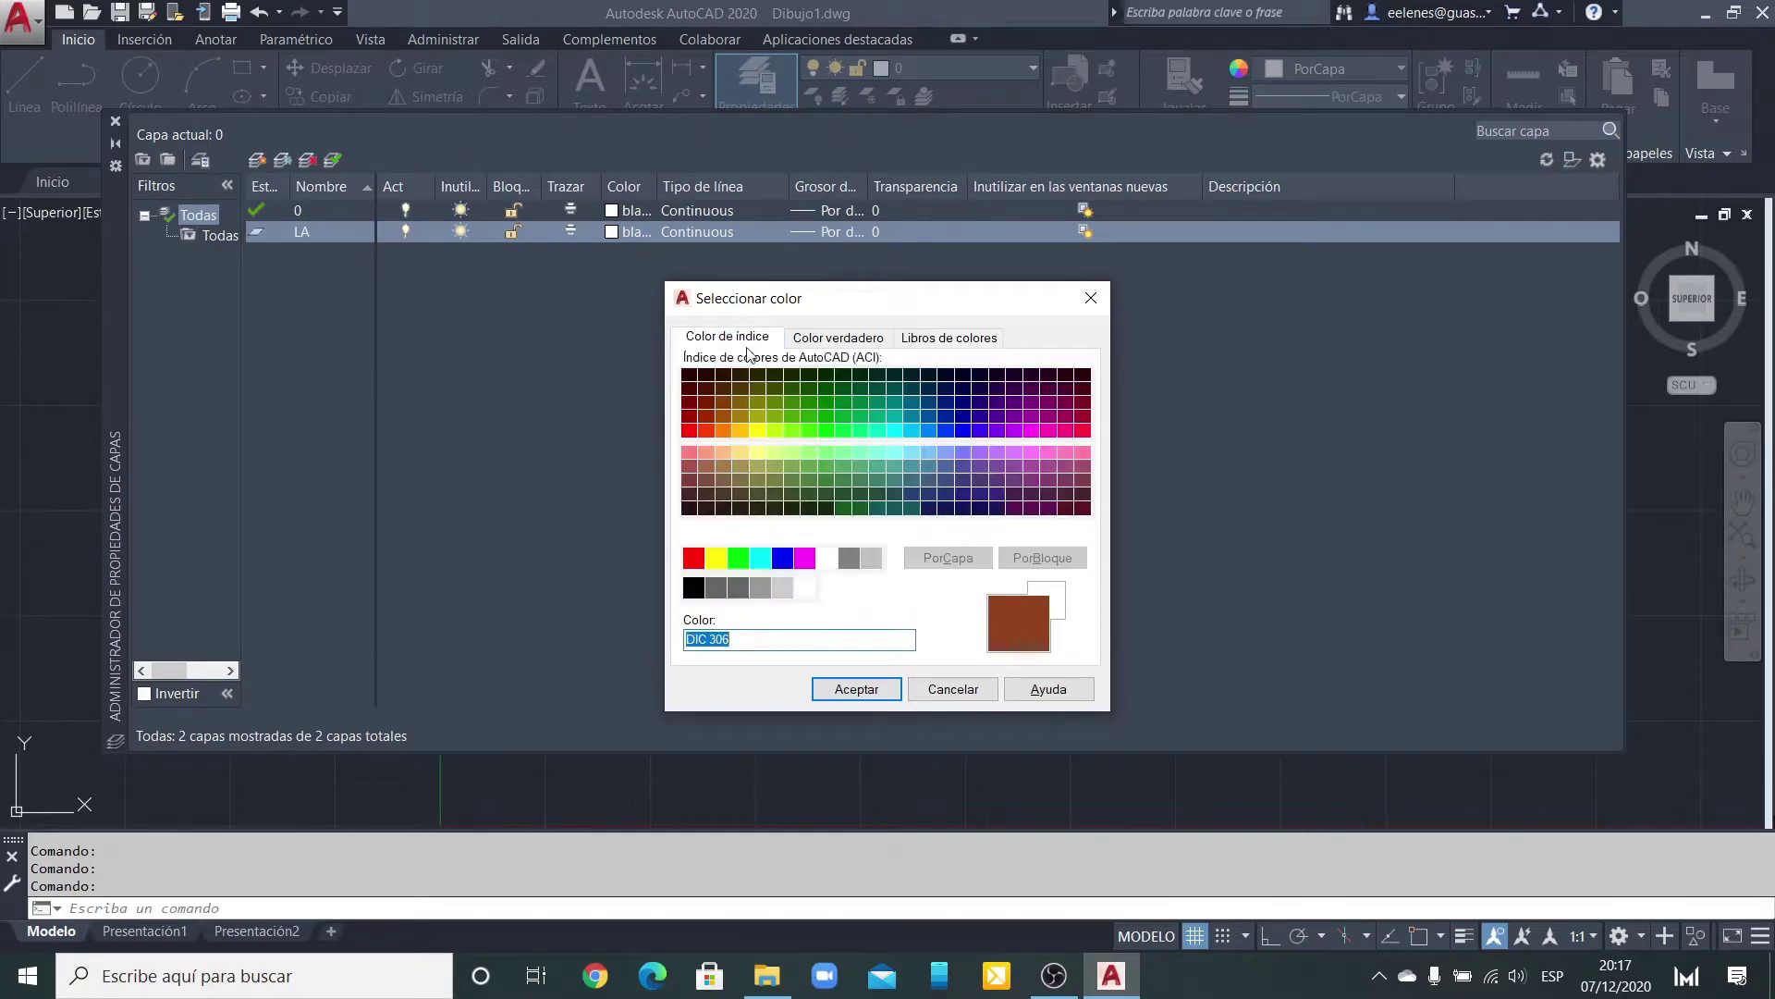
left_click(689, 430)
left_click(842, 688)
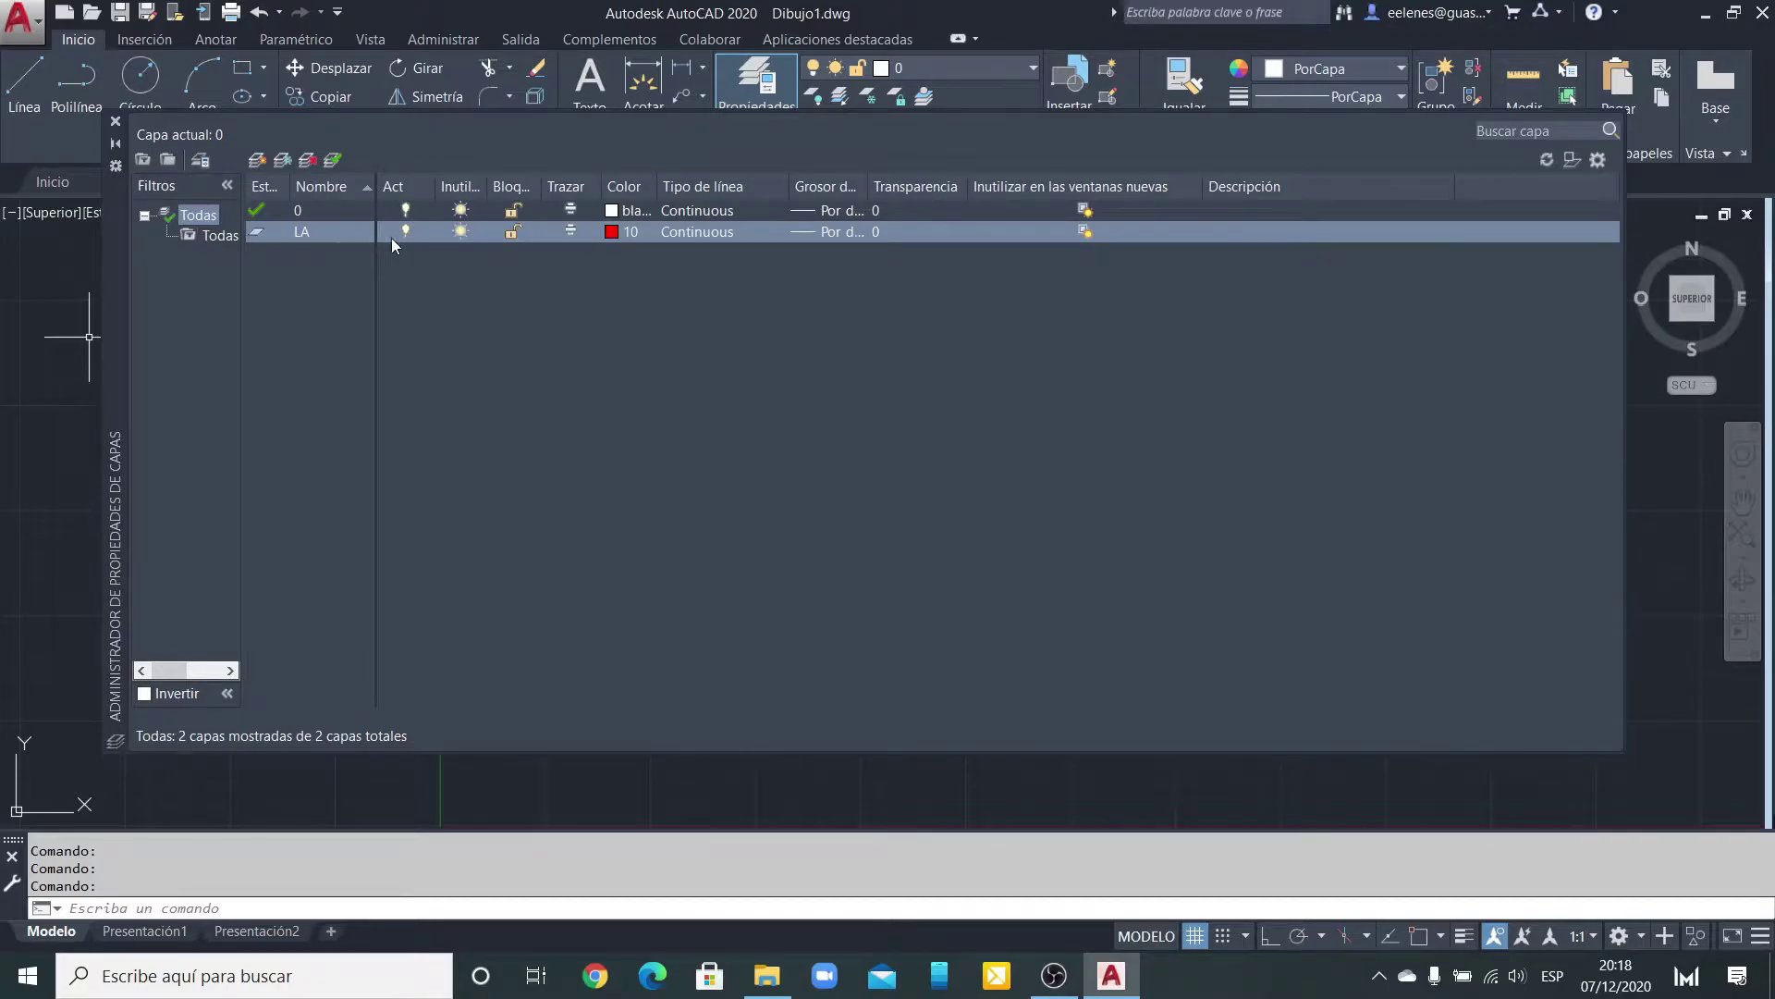
Step: Keep the default lineweight (Por defecto) for layer LA and enter the description "Líneas Auxiliares"
left_click(840, 233)
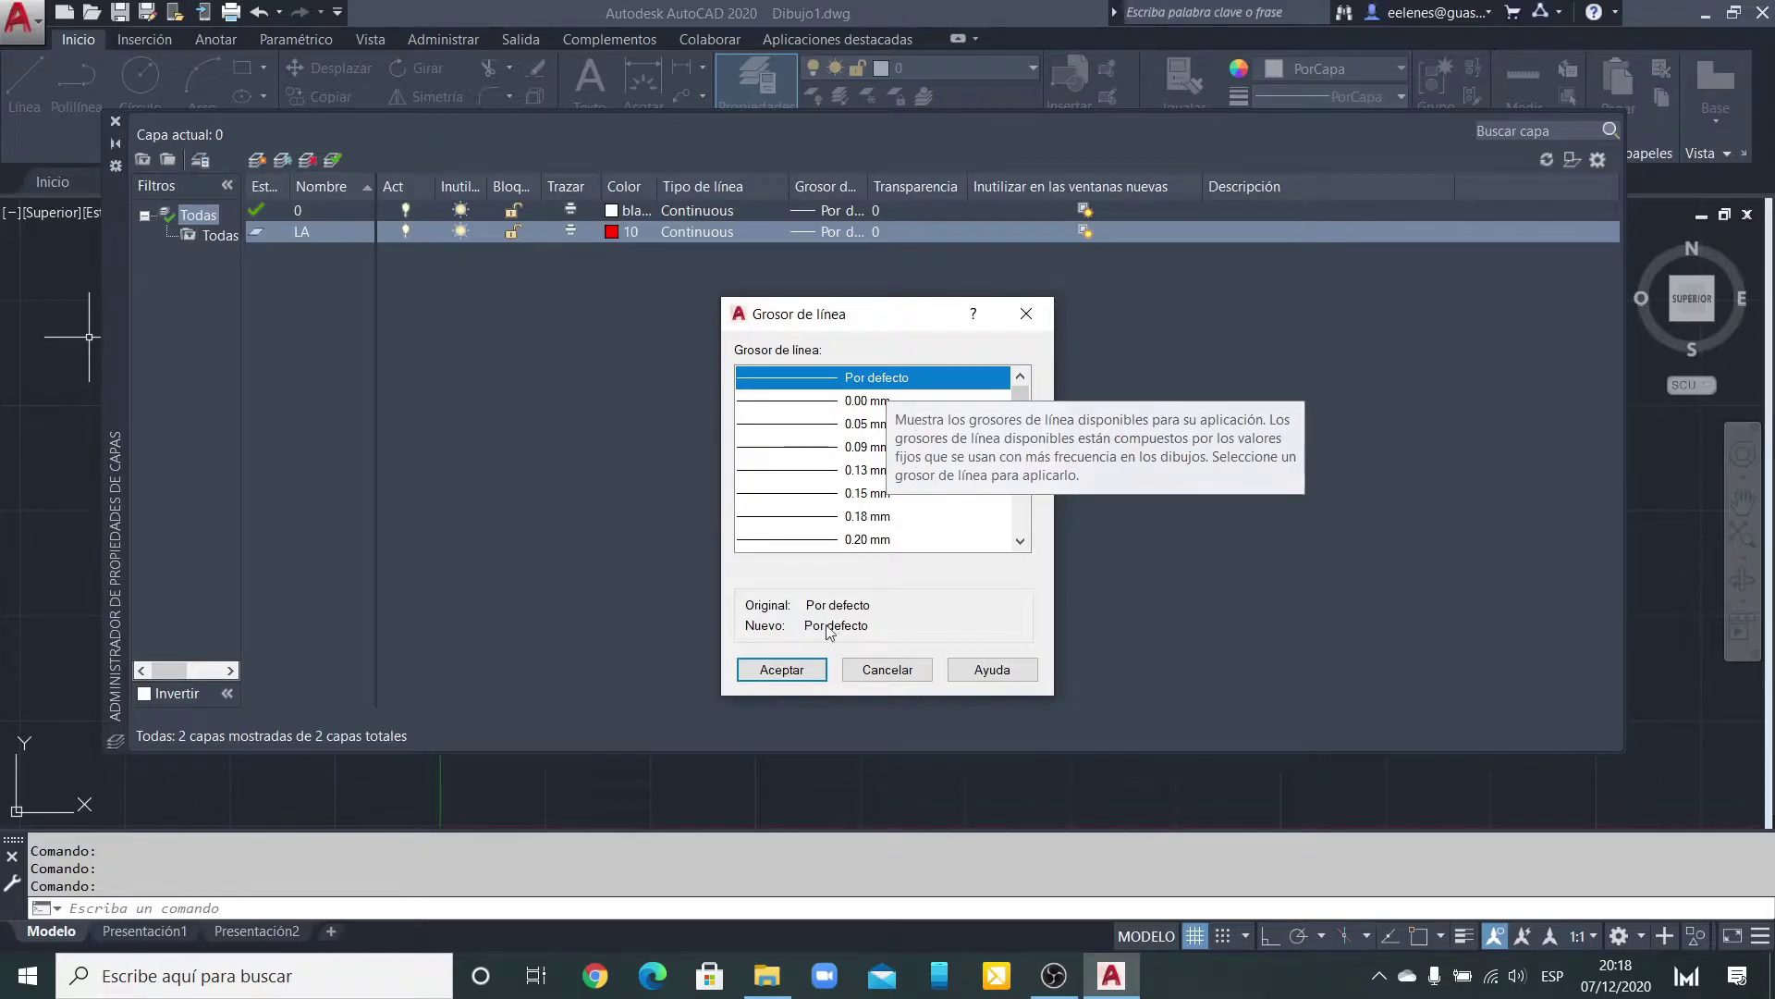
left_click(781, 669)
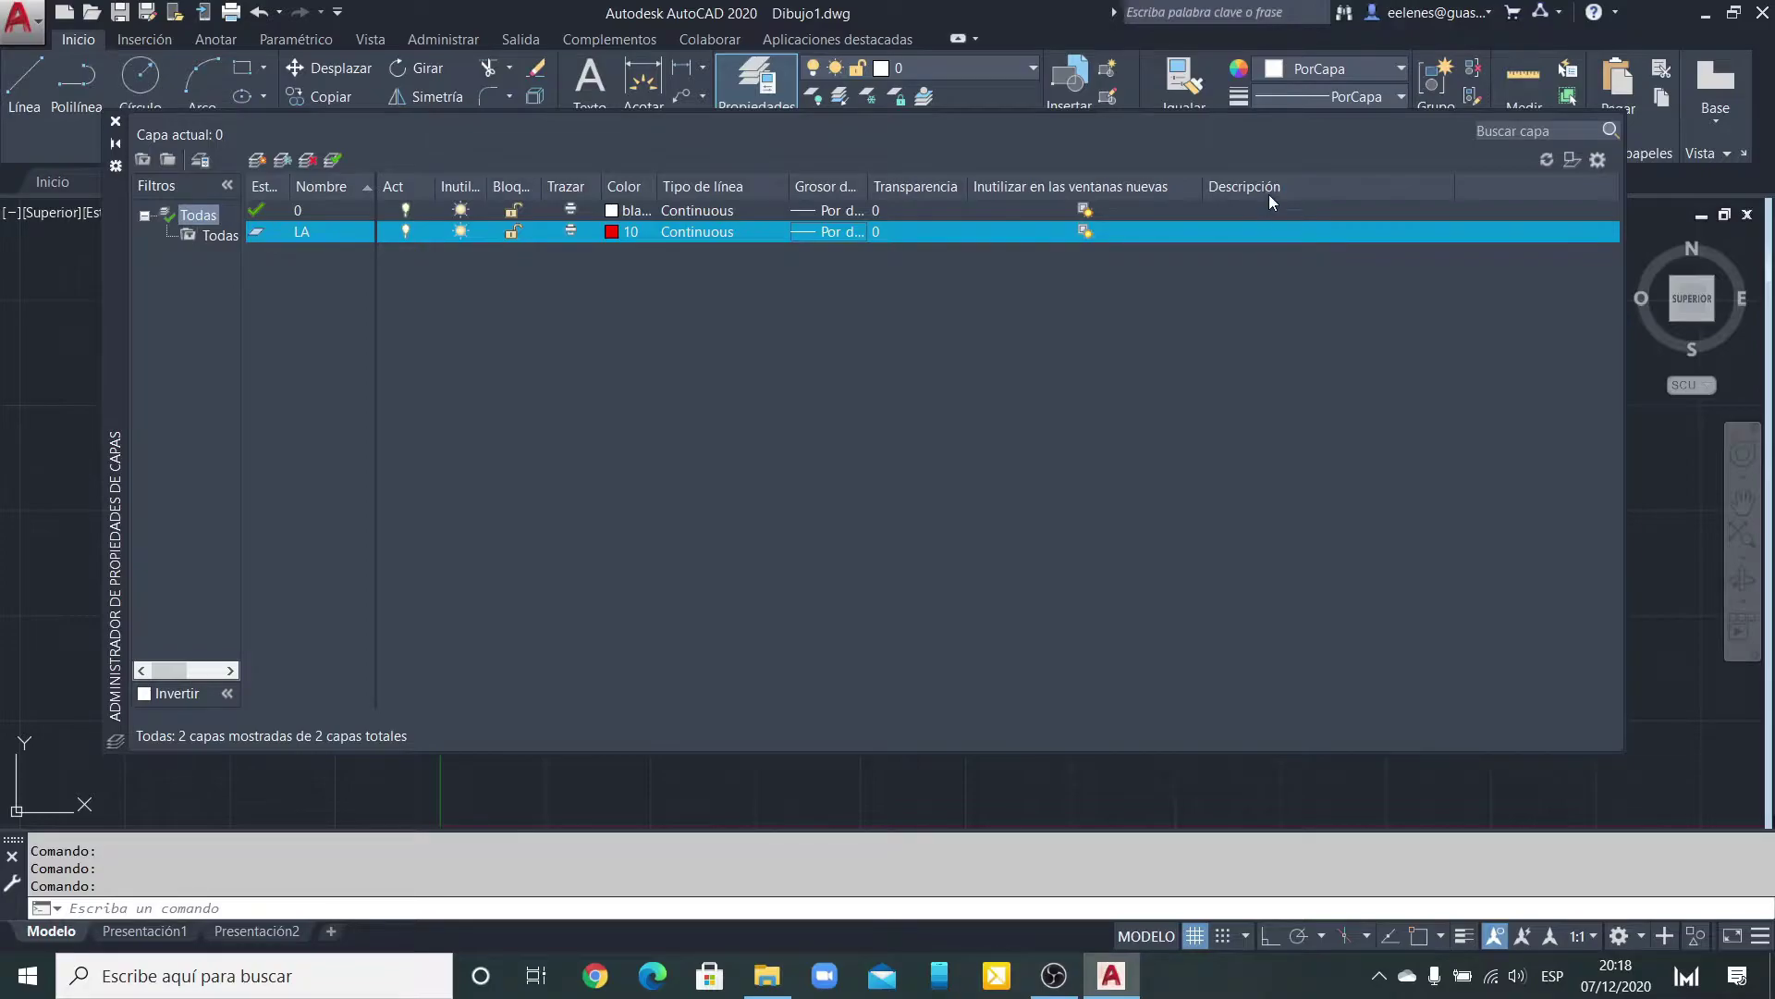
left_click(1272, 231)
left_click(1265, 232)
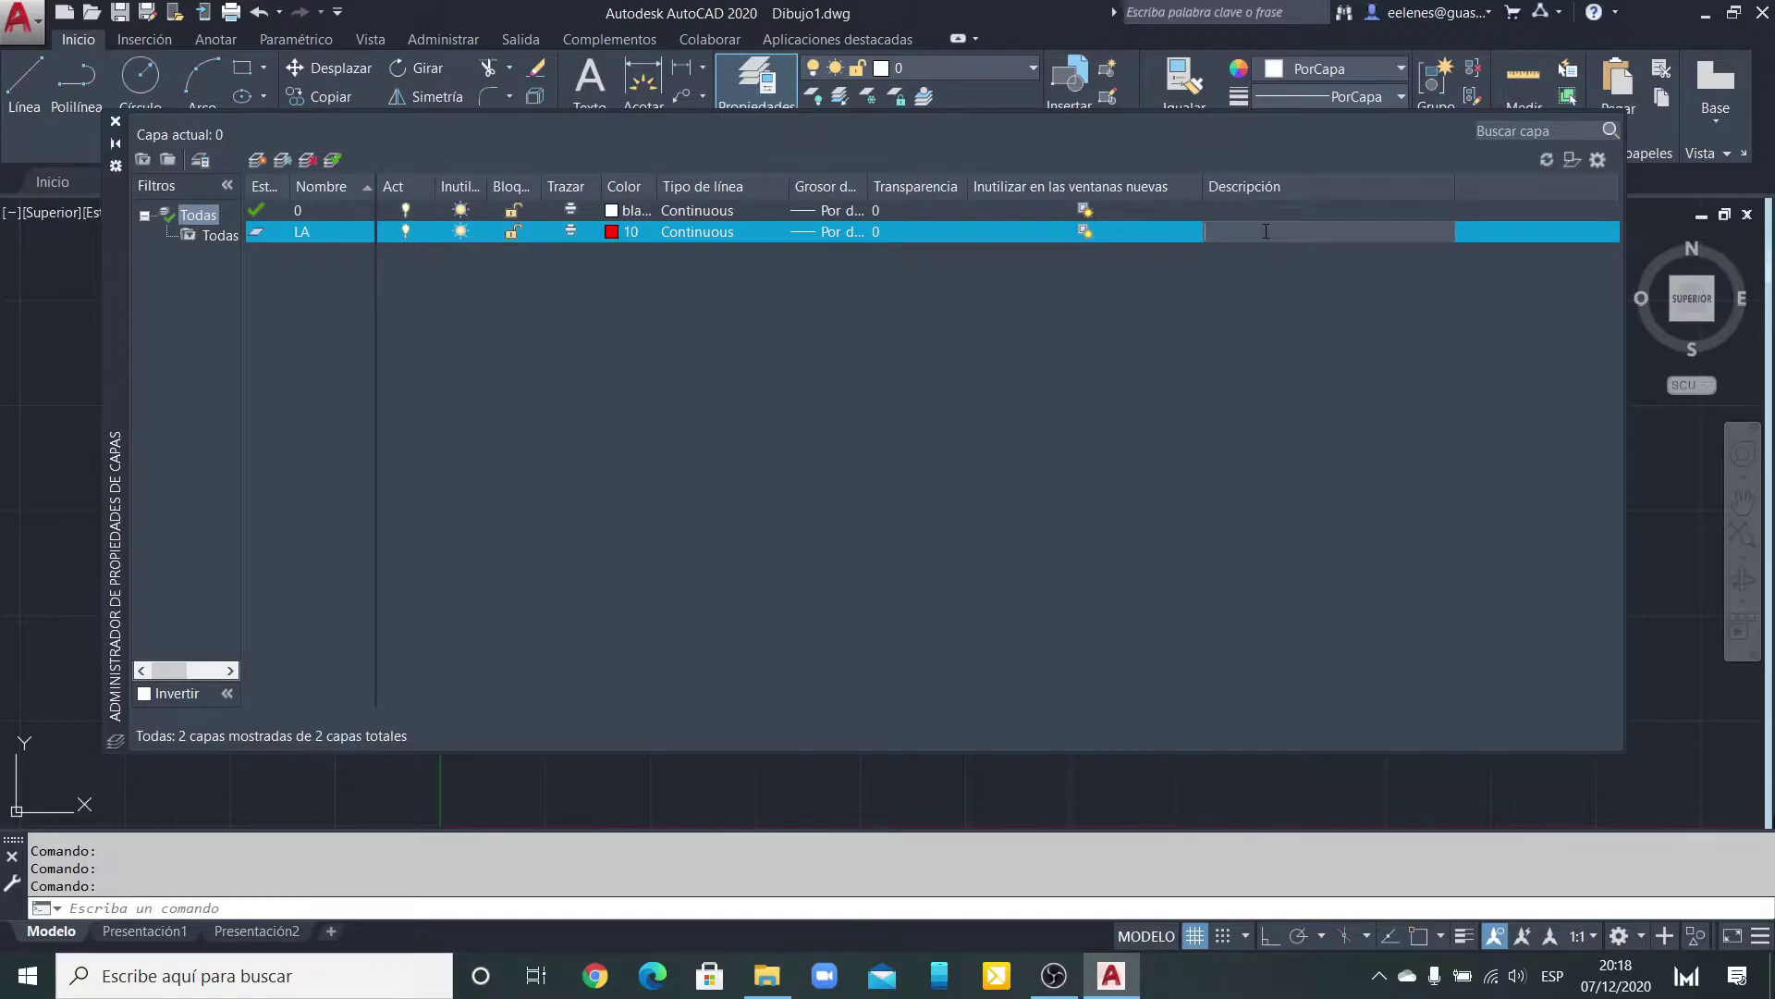
type("Líneas Auxiliares")
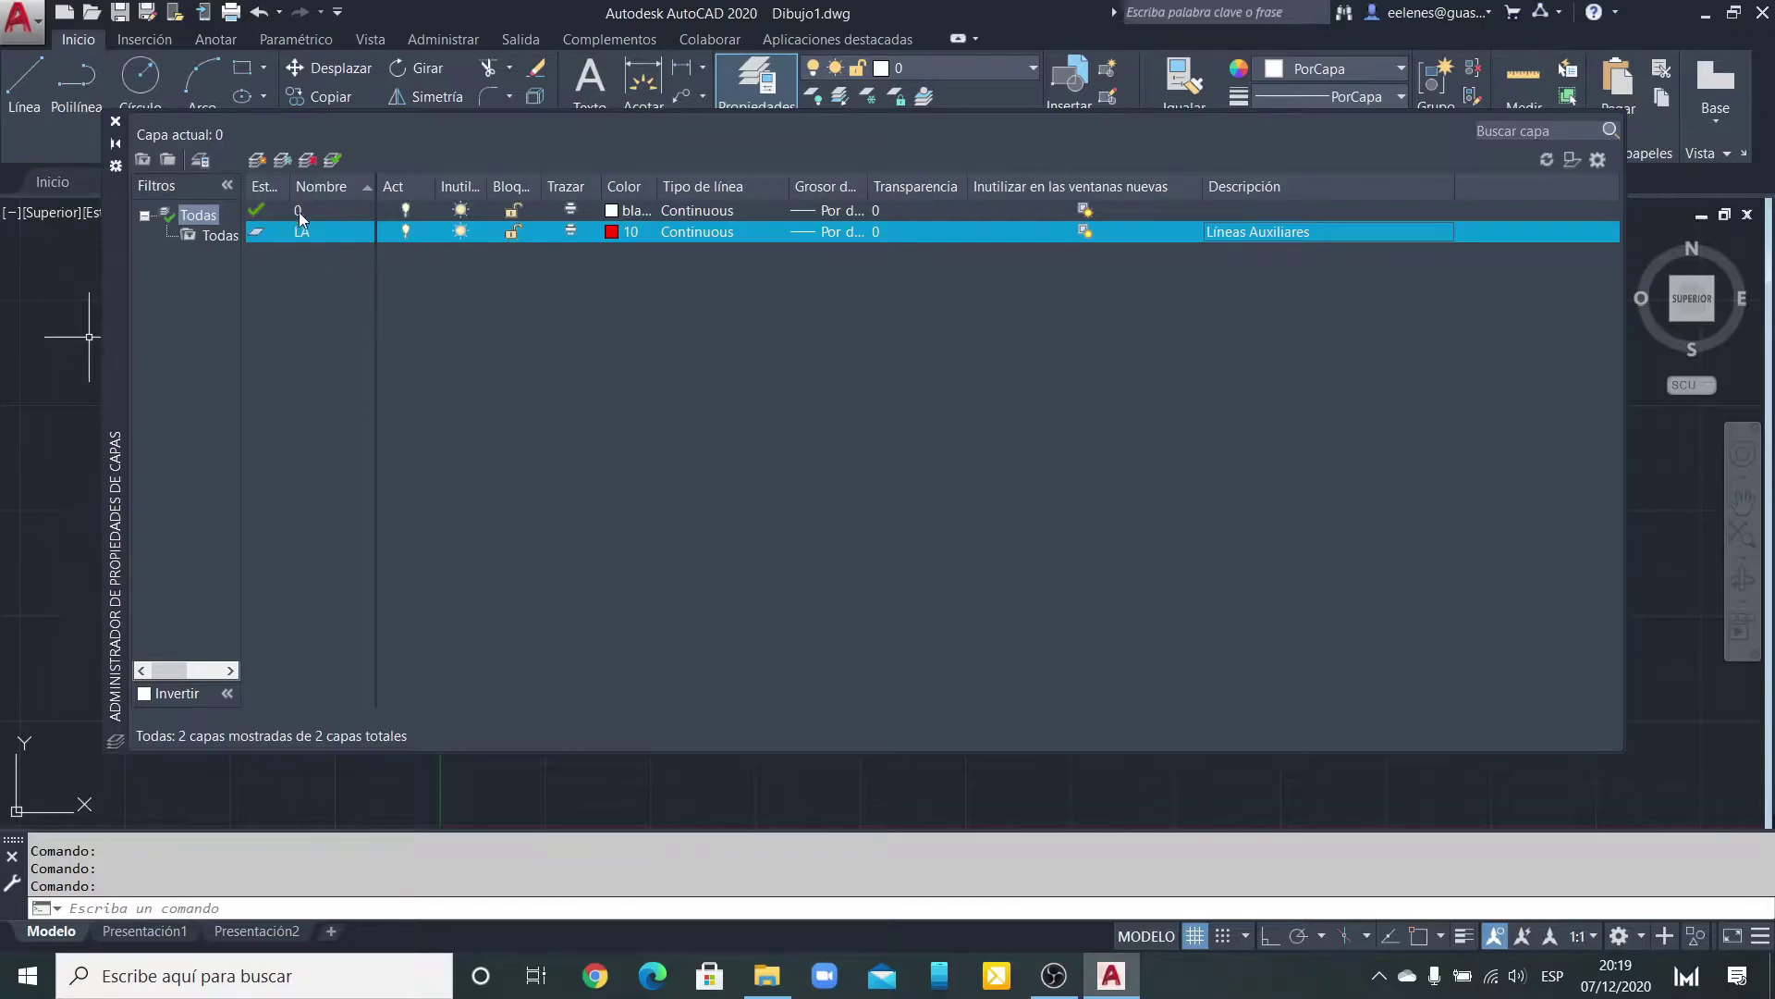
Step: Create two new layers named LD and LM
left_click(258, 159)
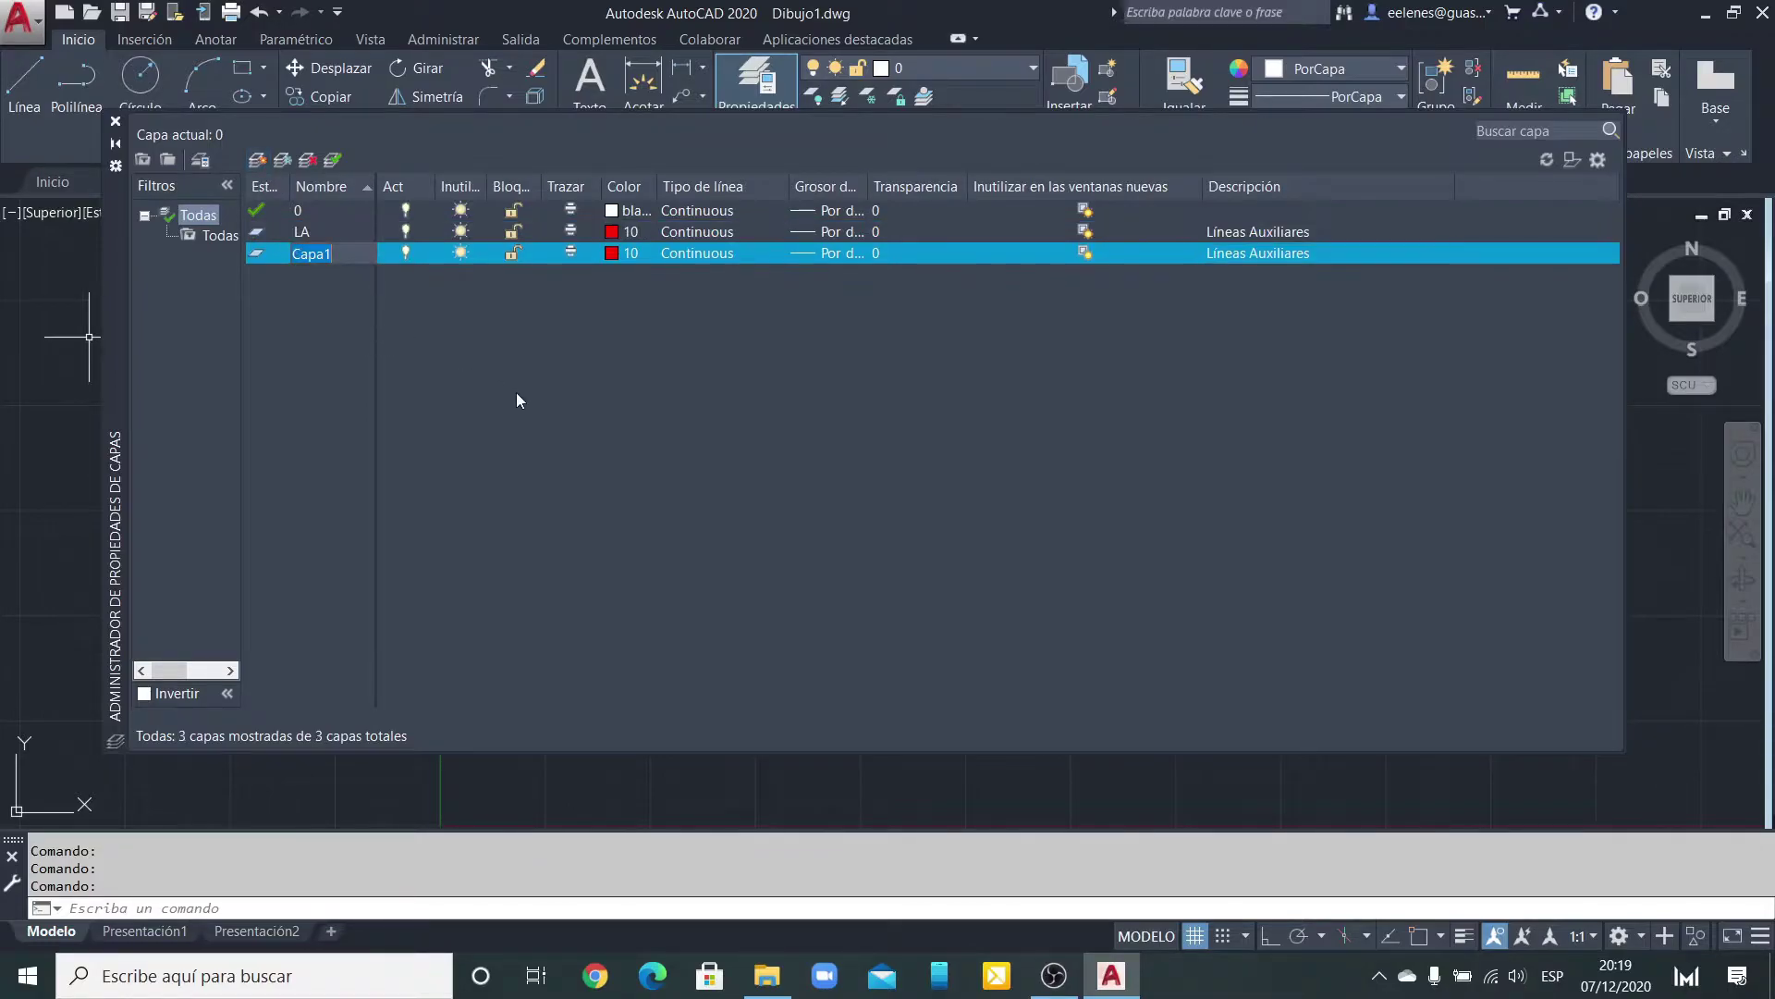
type("LD")
key("Return")
left_click(258, 161)
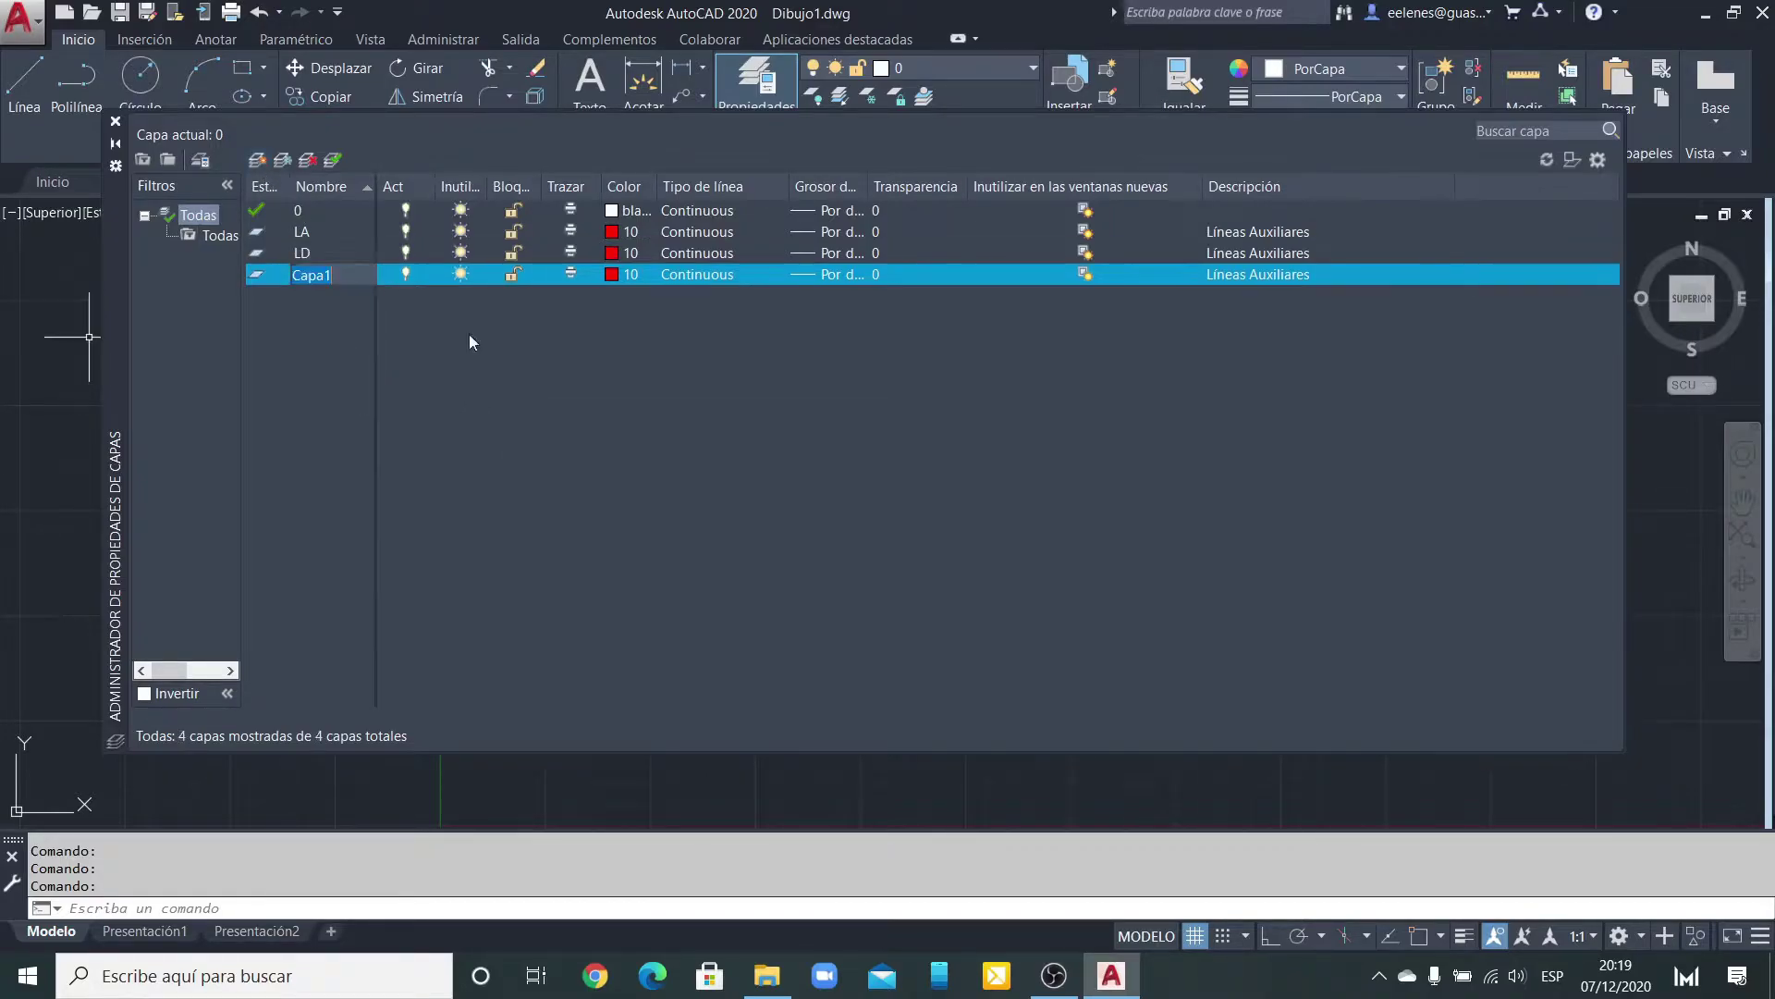
type("LM")
key("Return")
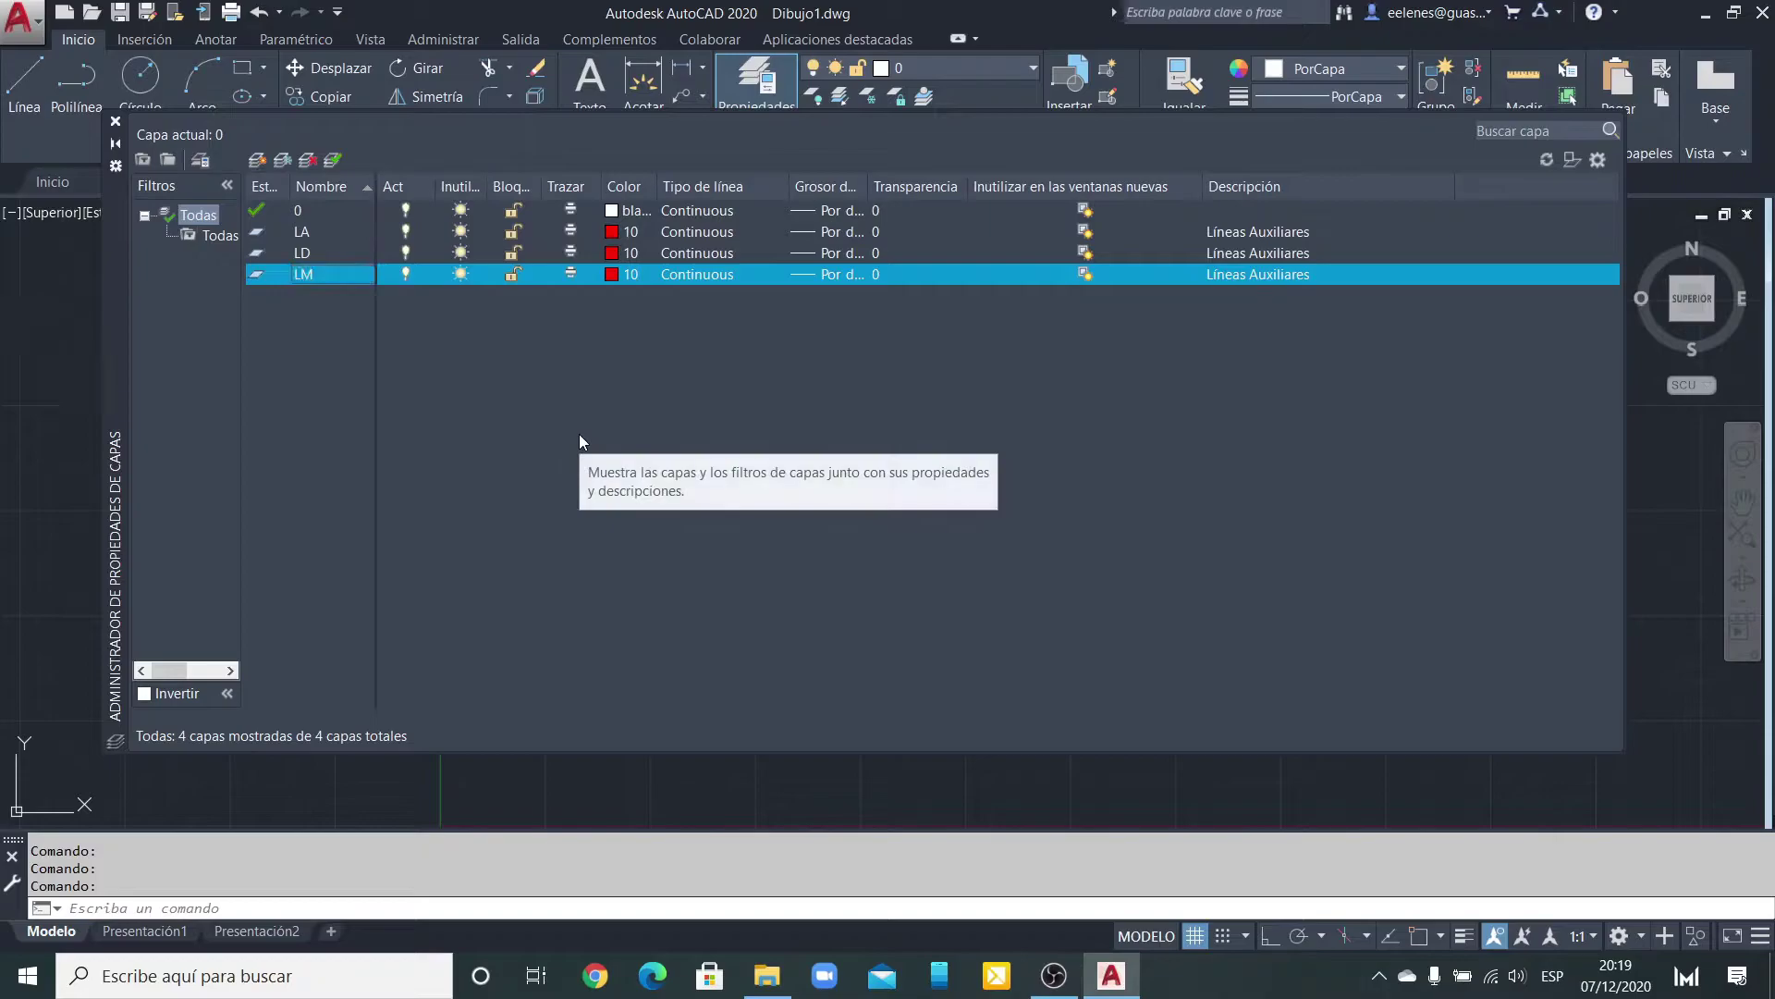
Step: Add a new layer named LF
left_click(258, 161)
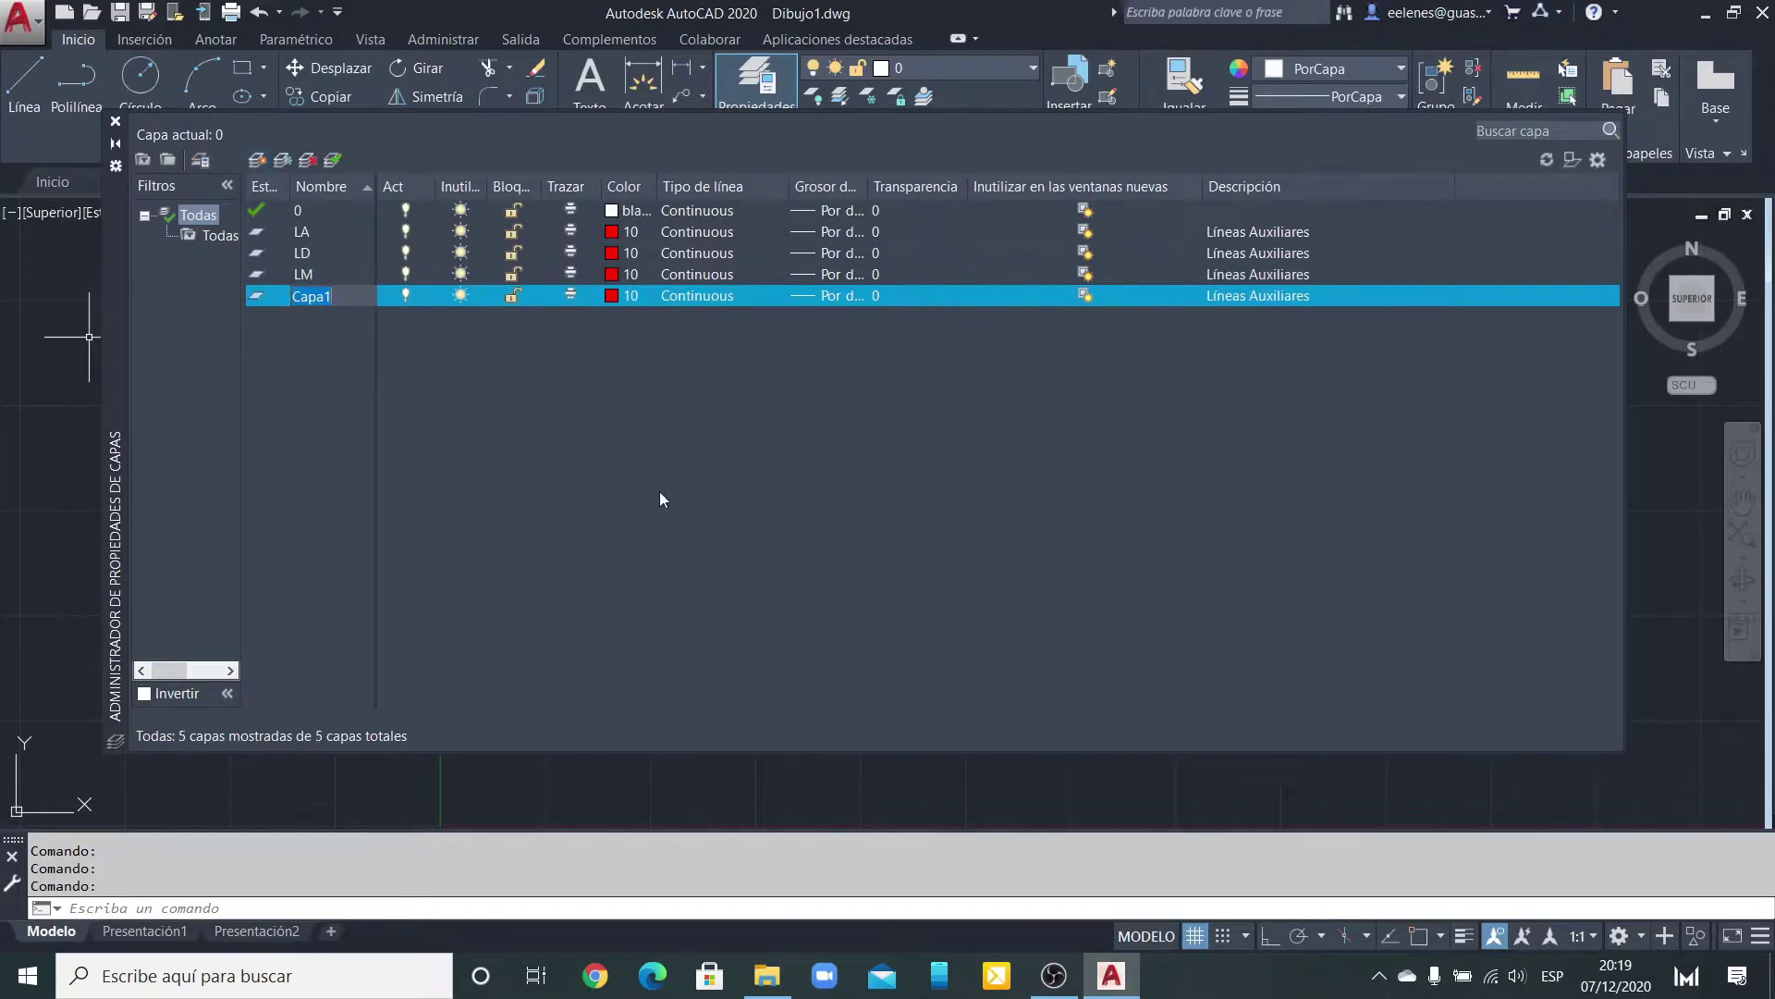
key("BackSpace")
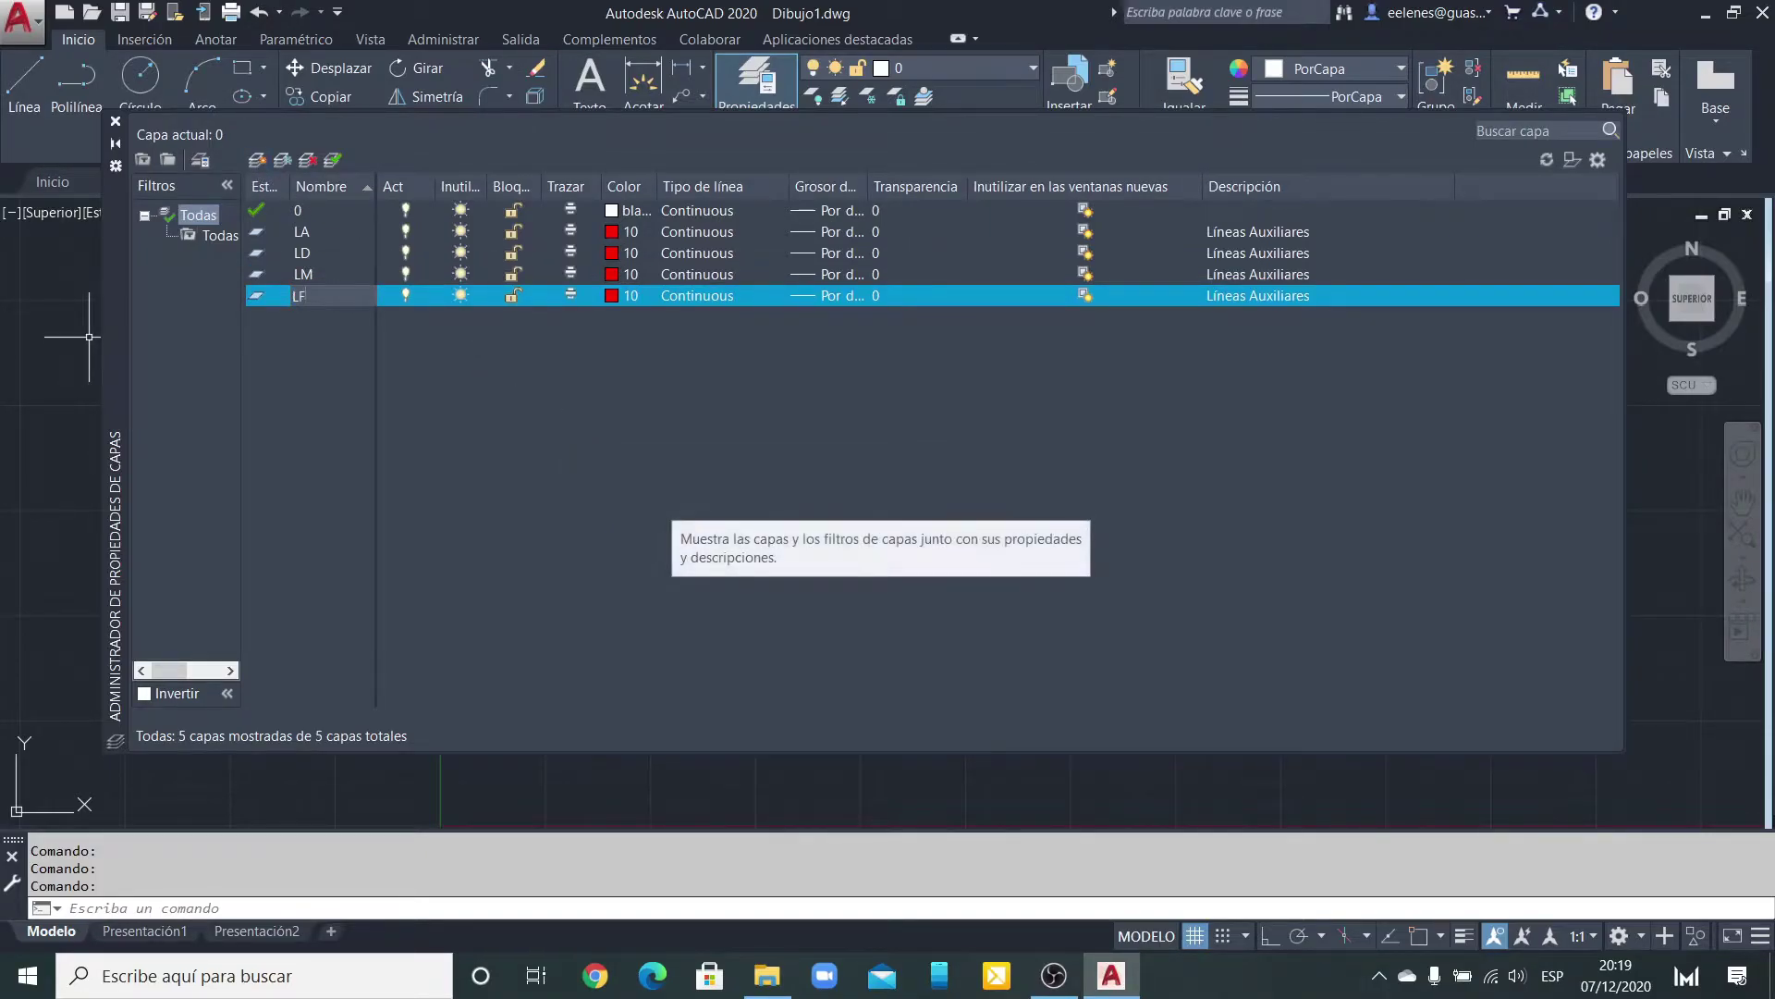
type("LF")
key("Return")
Step: Add another layer, trying the name LM and then naming it LMC
left_click(258, 159)
type("LM")
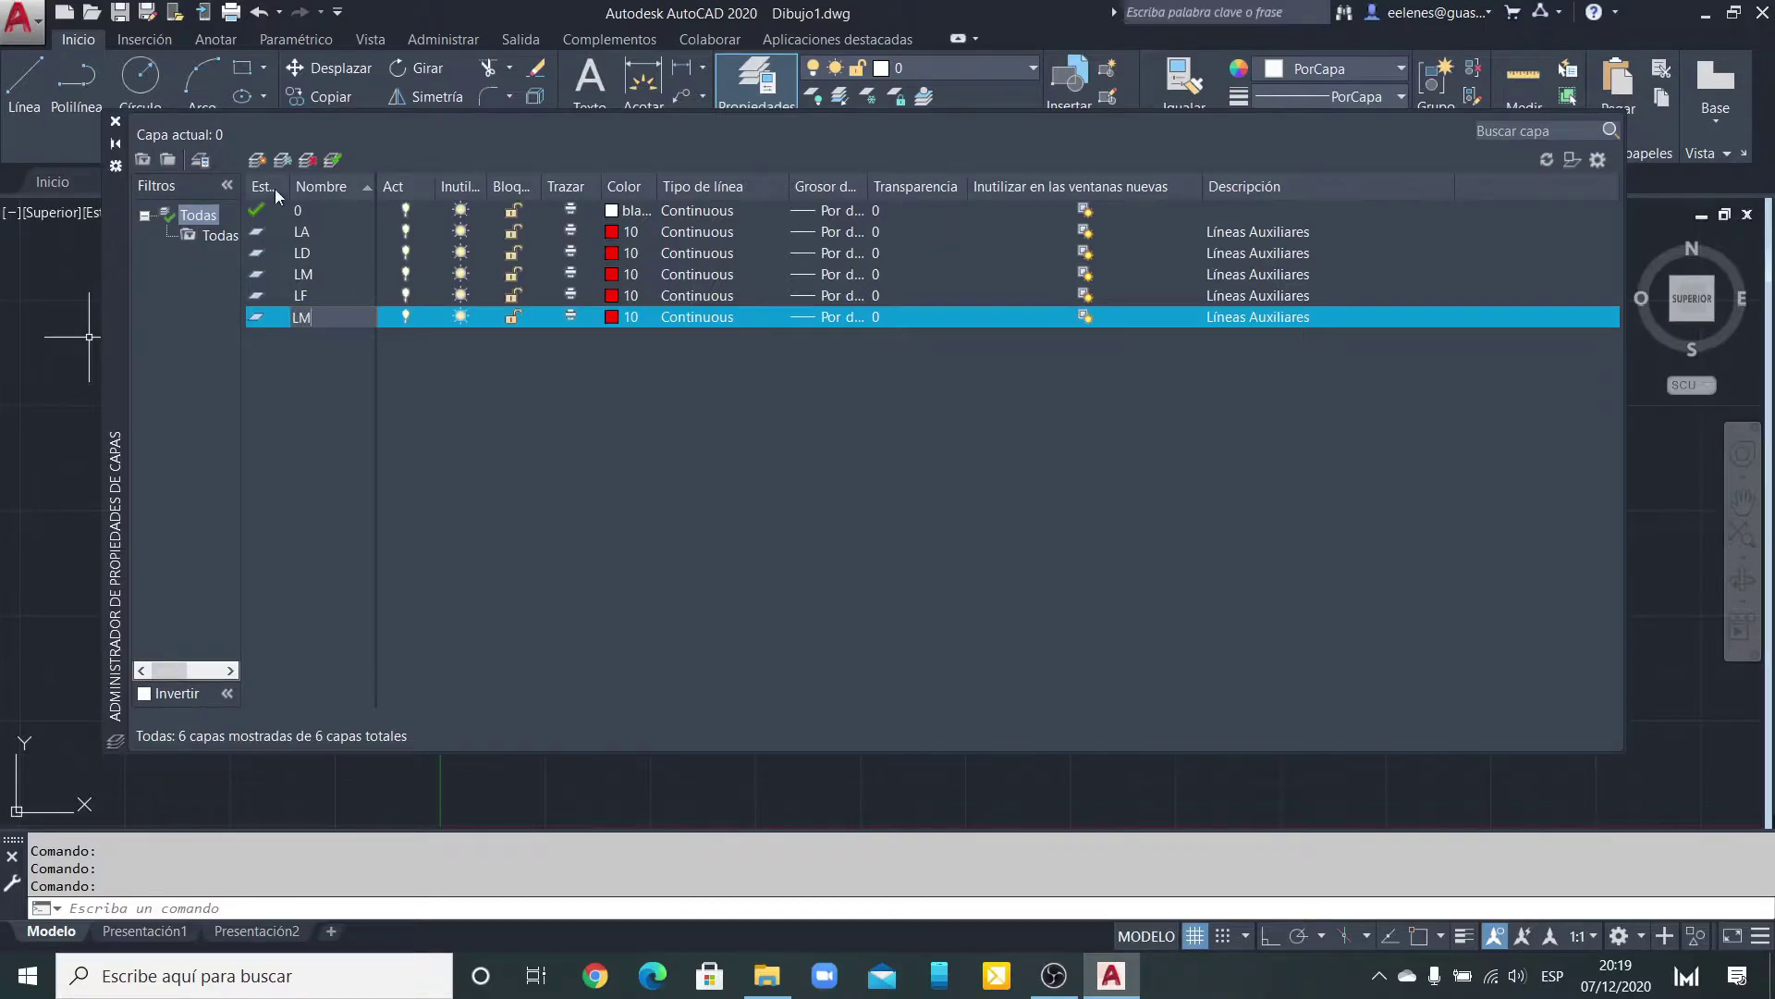
key("Return")
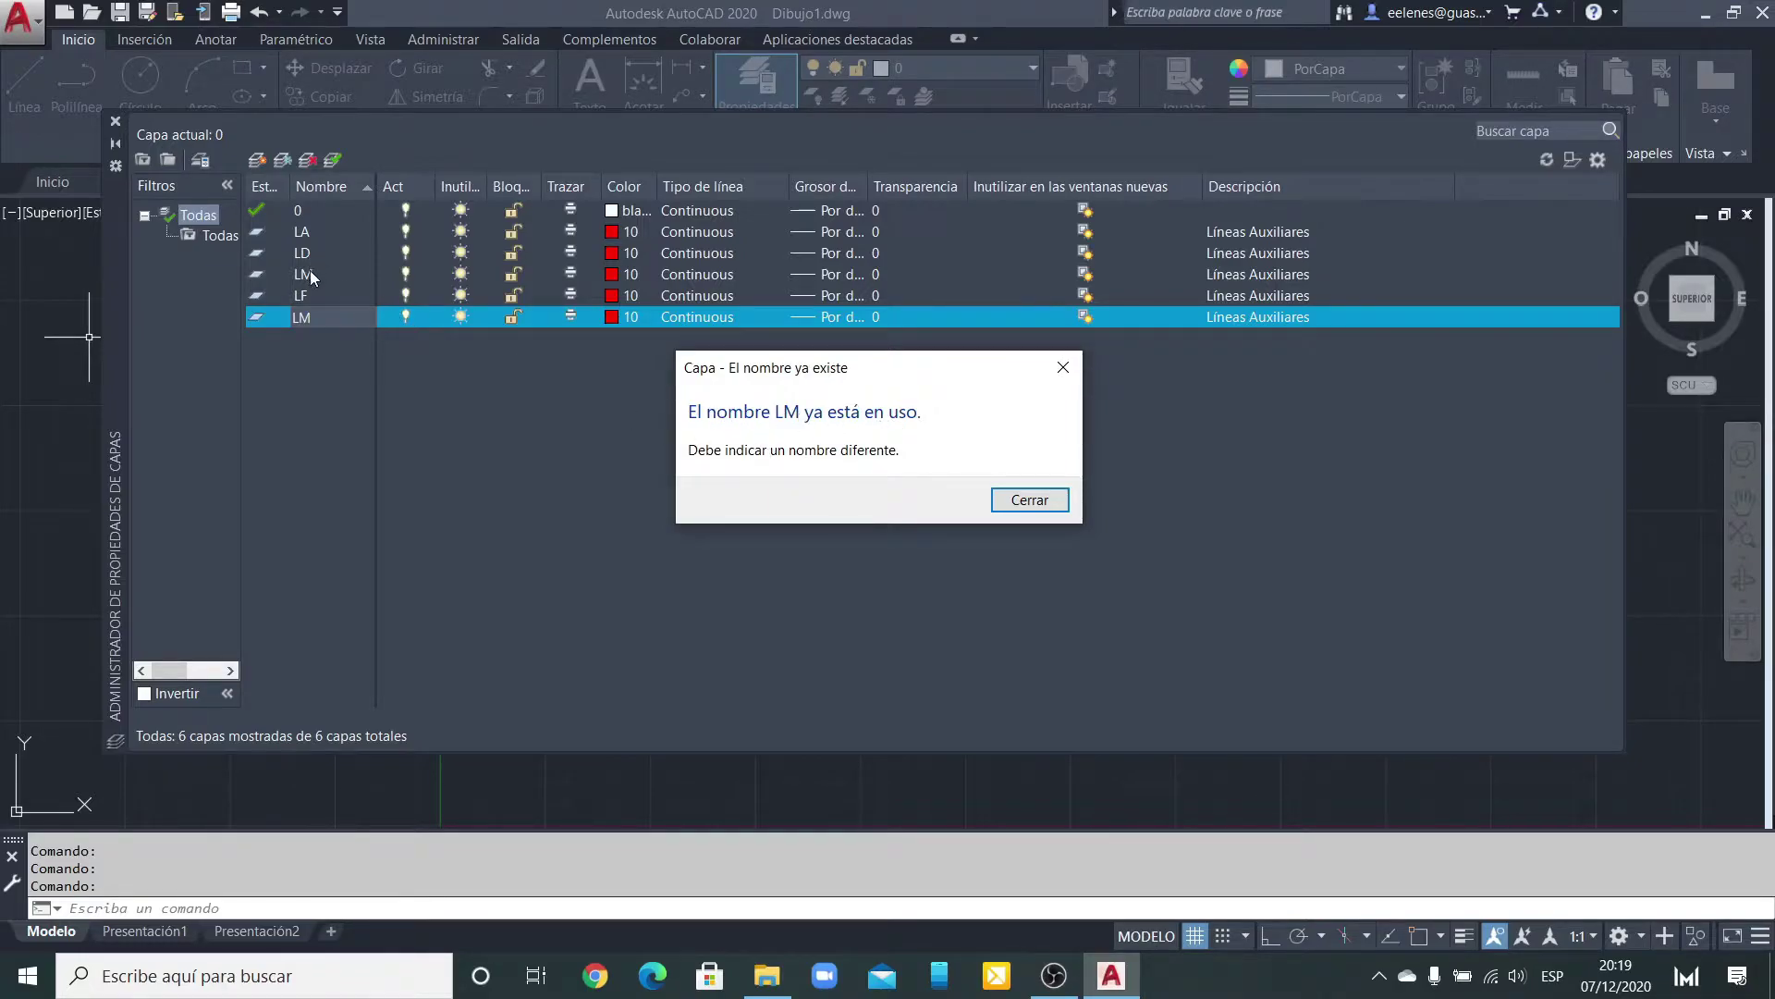
left_click(1029, 500)
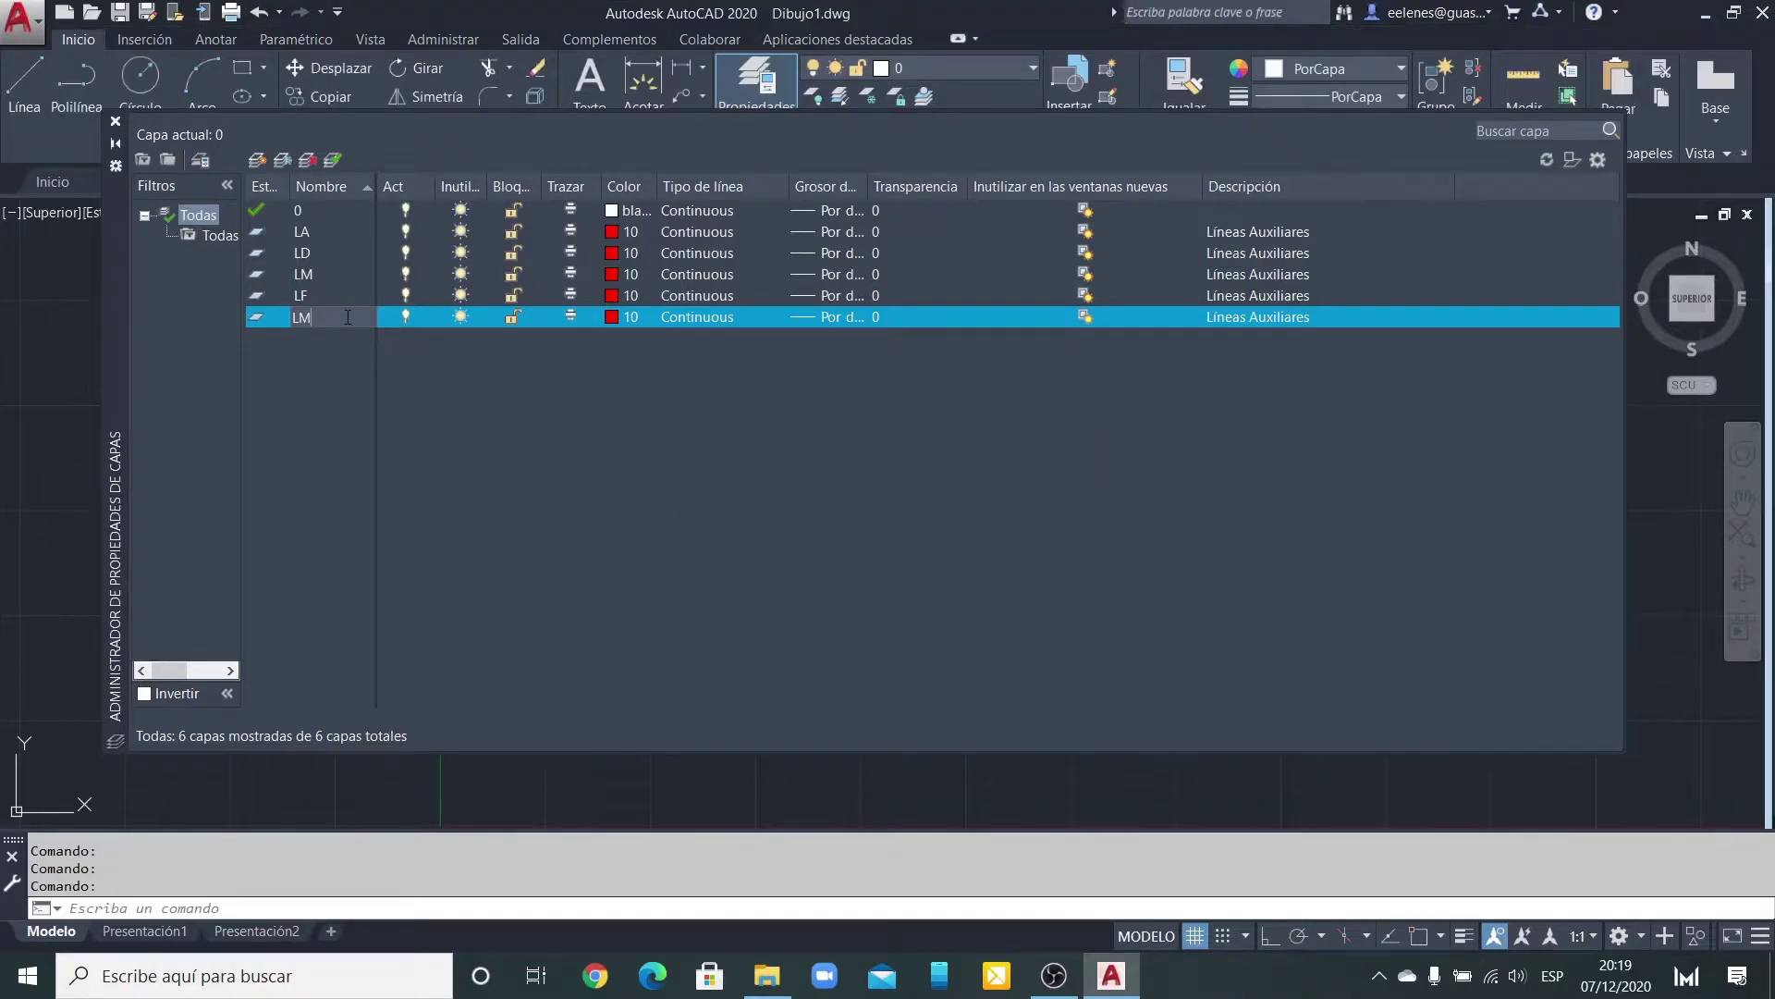
type("C")
key("Return")
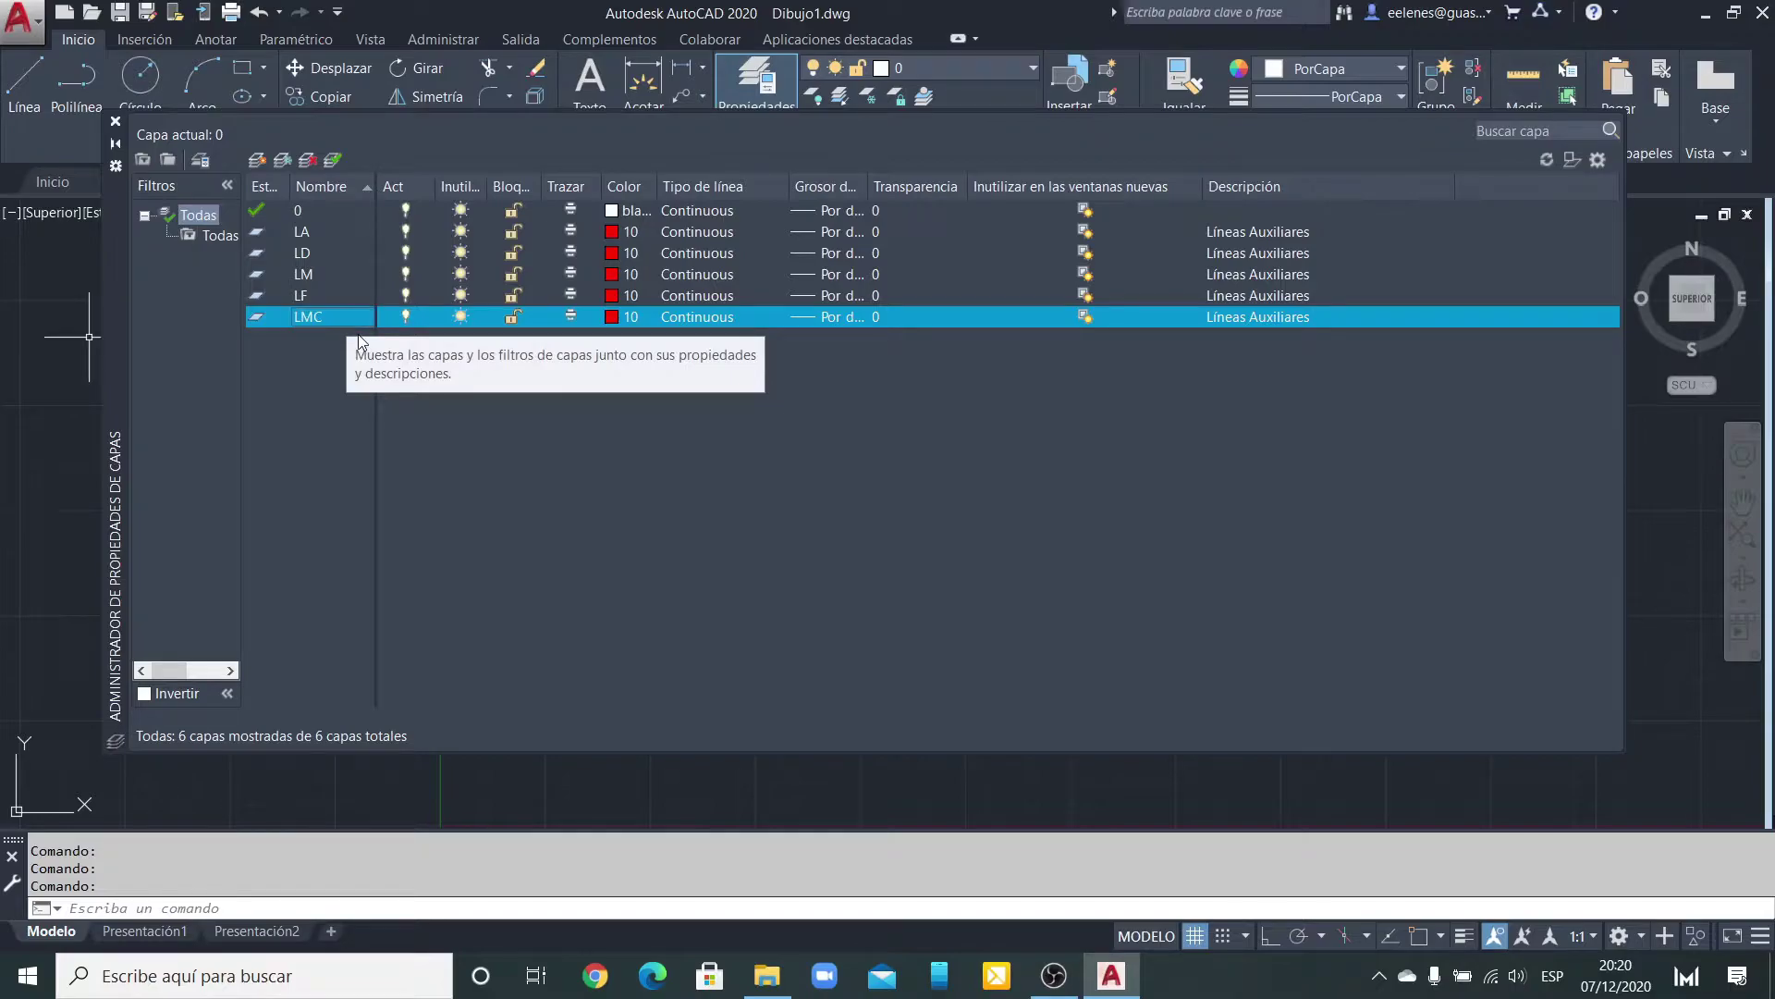
Step: Create two new layers named TP and TT
left_click(257, 160)
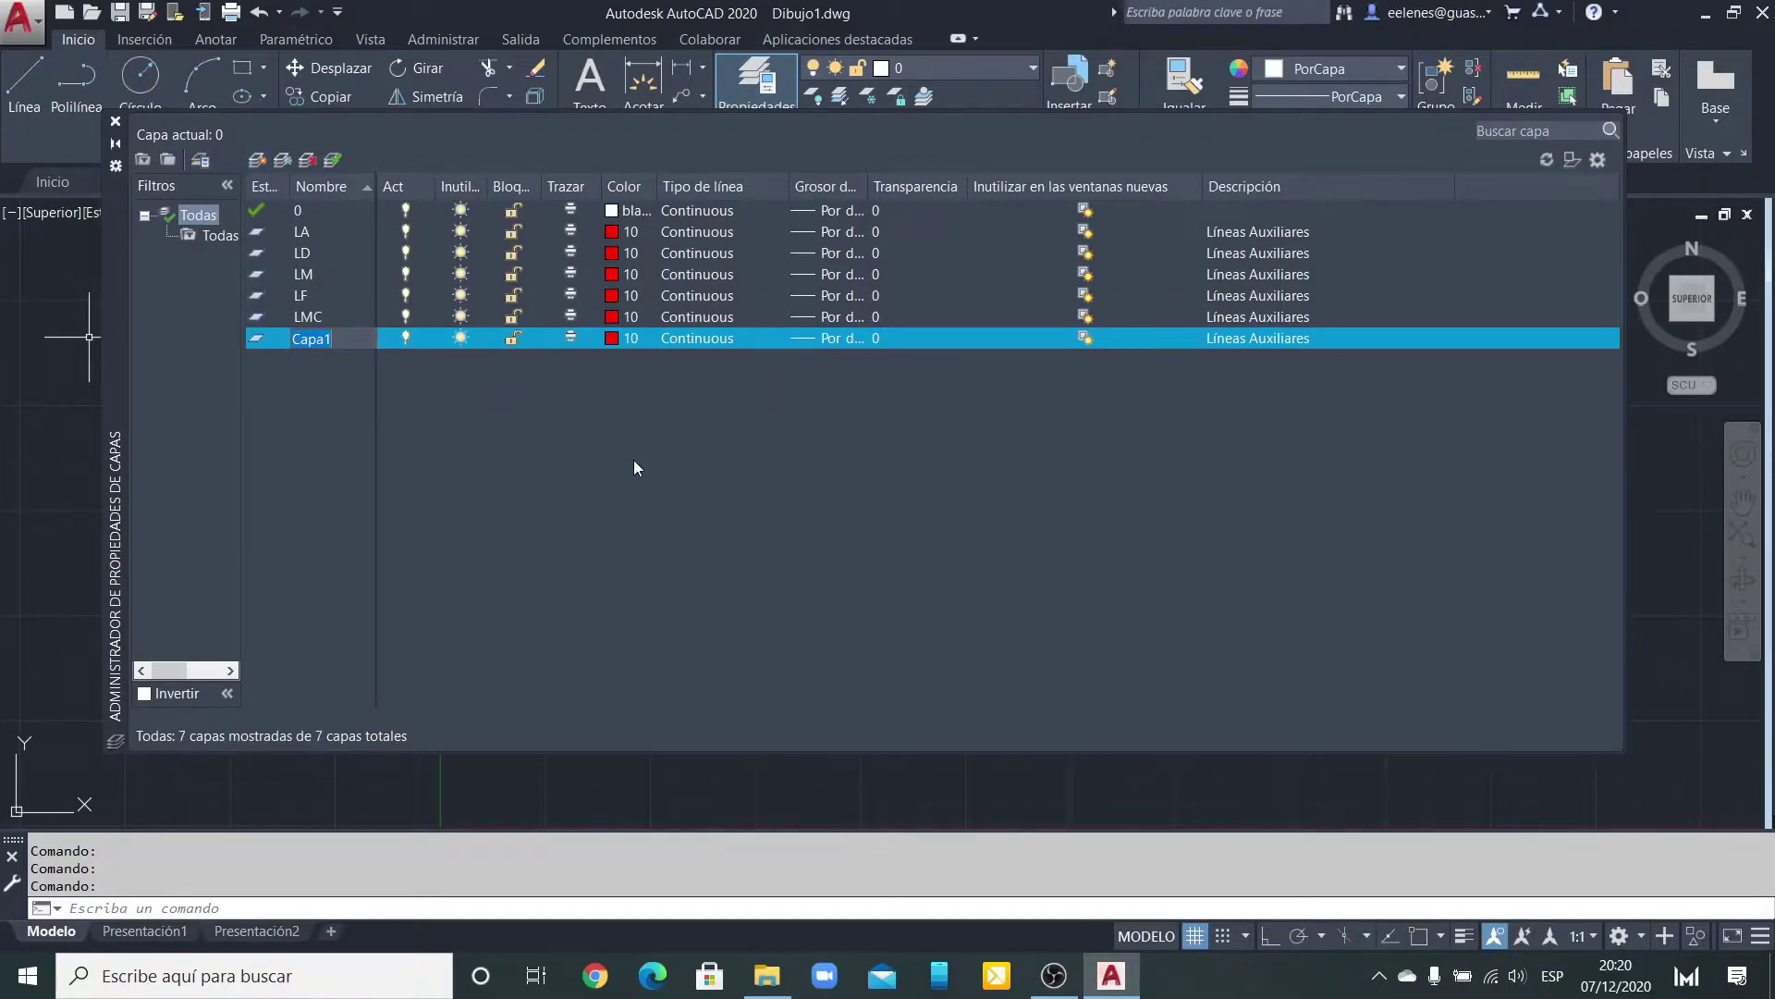
type("TP")
key("Return")
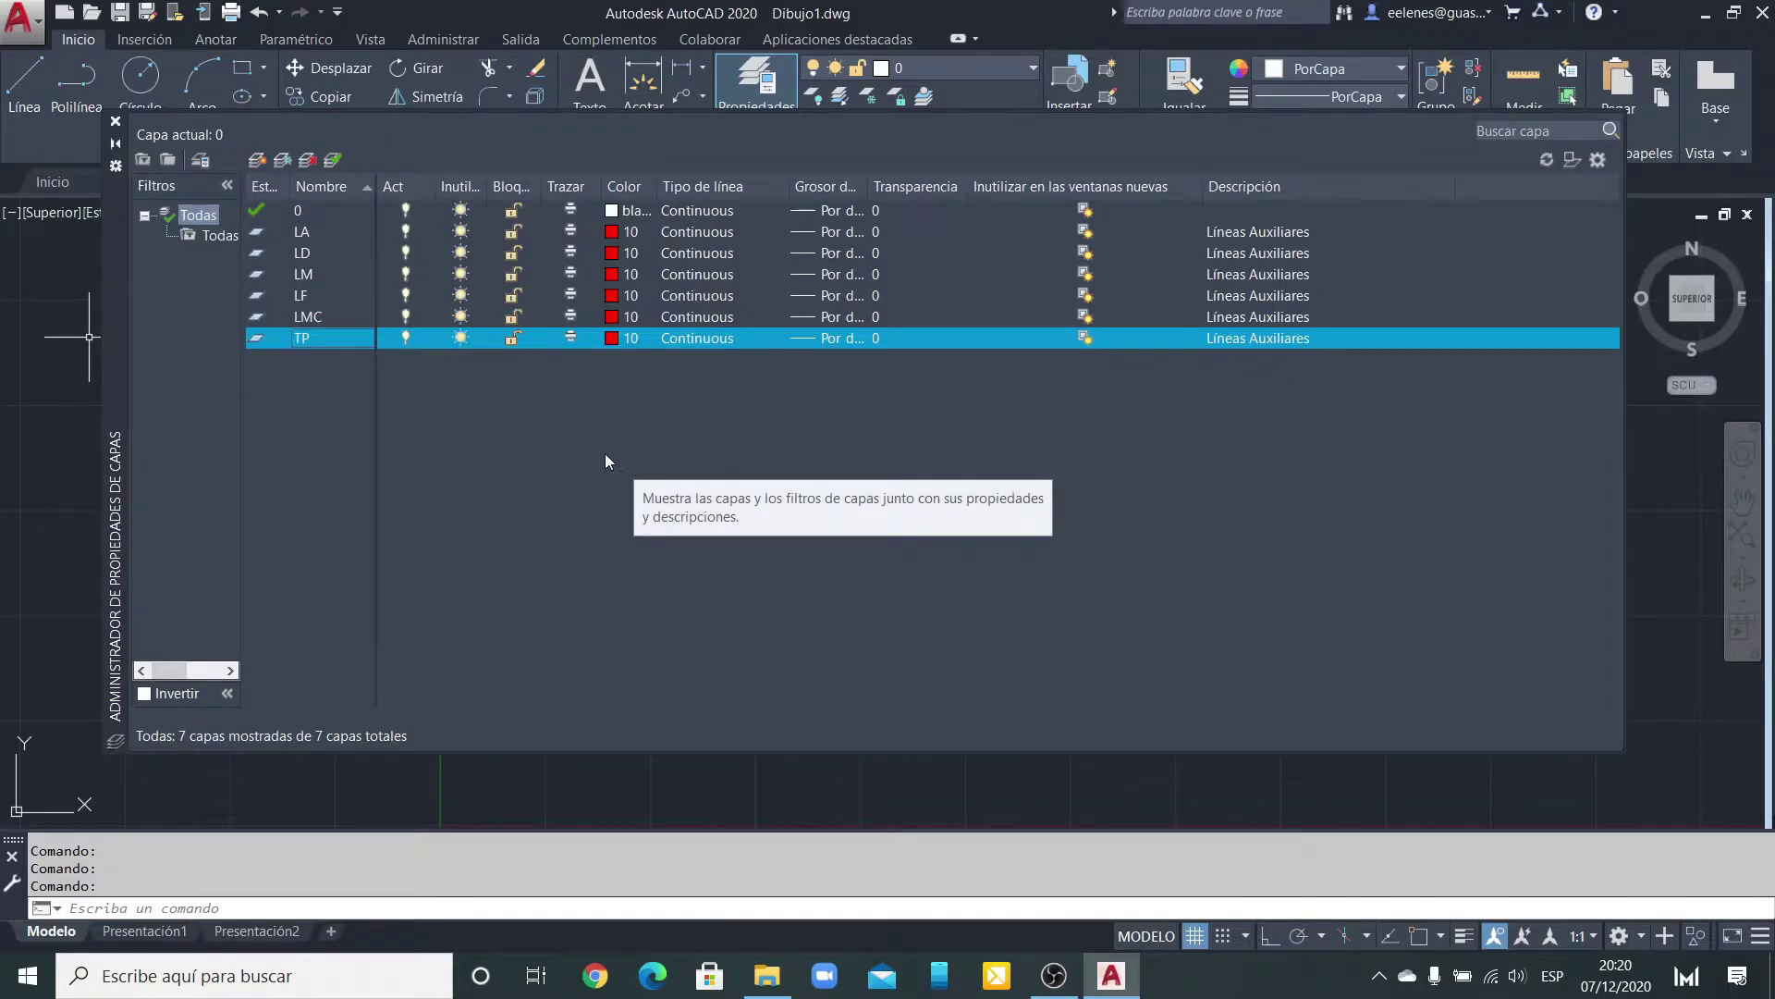
left_click(258, 160)
type("TT")
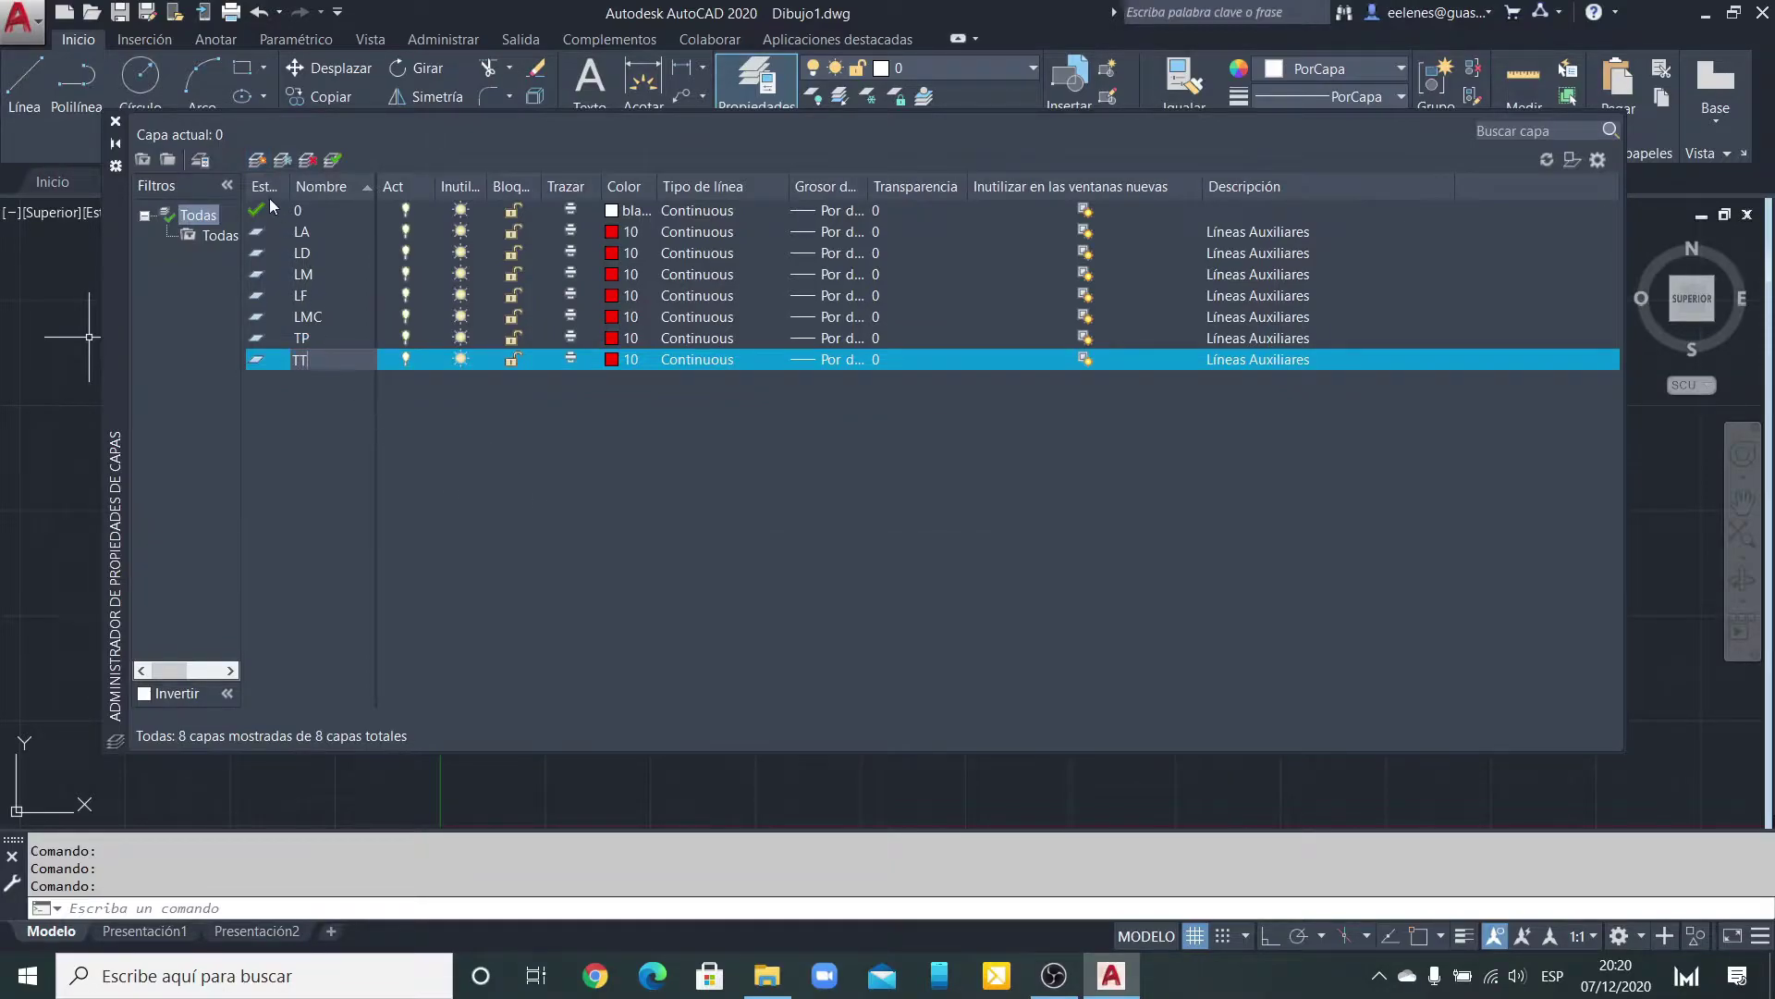
left_click(263, 161)
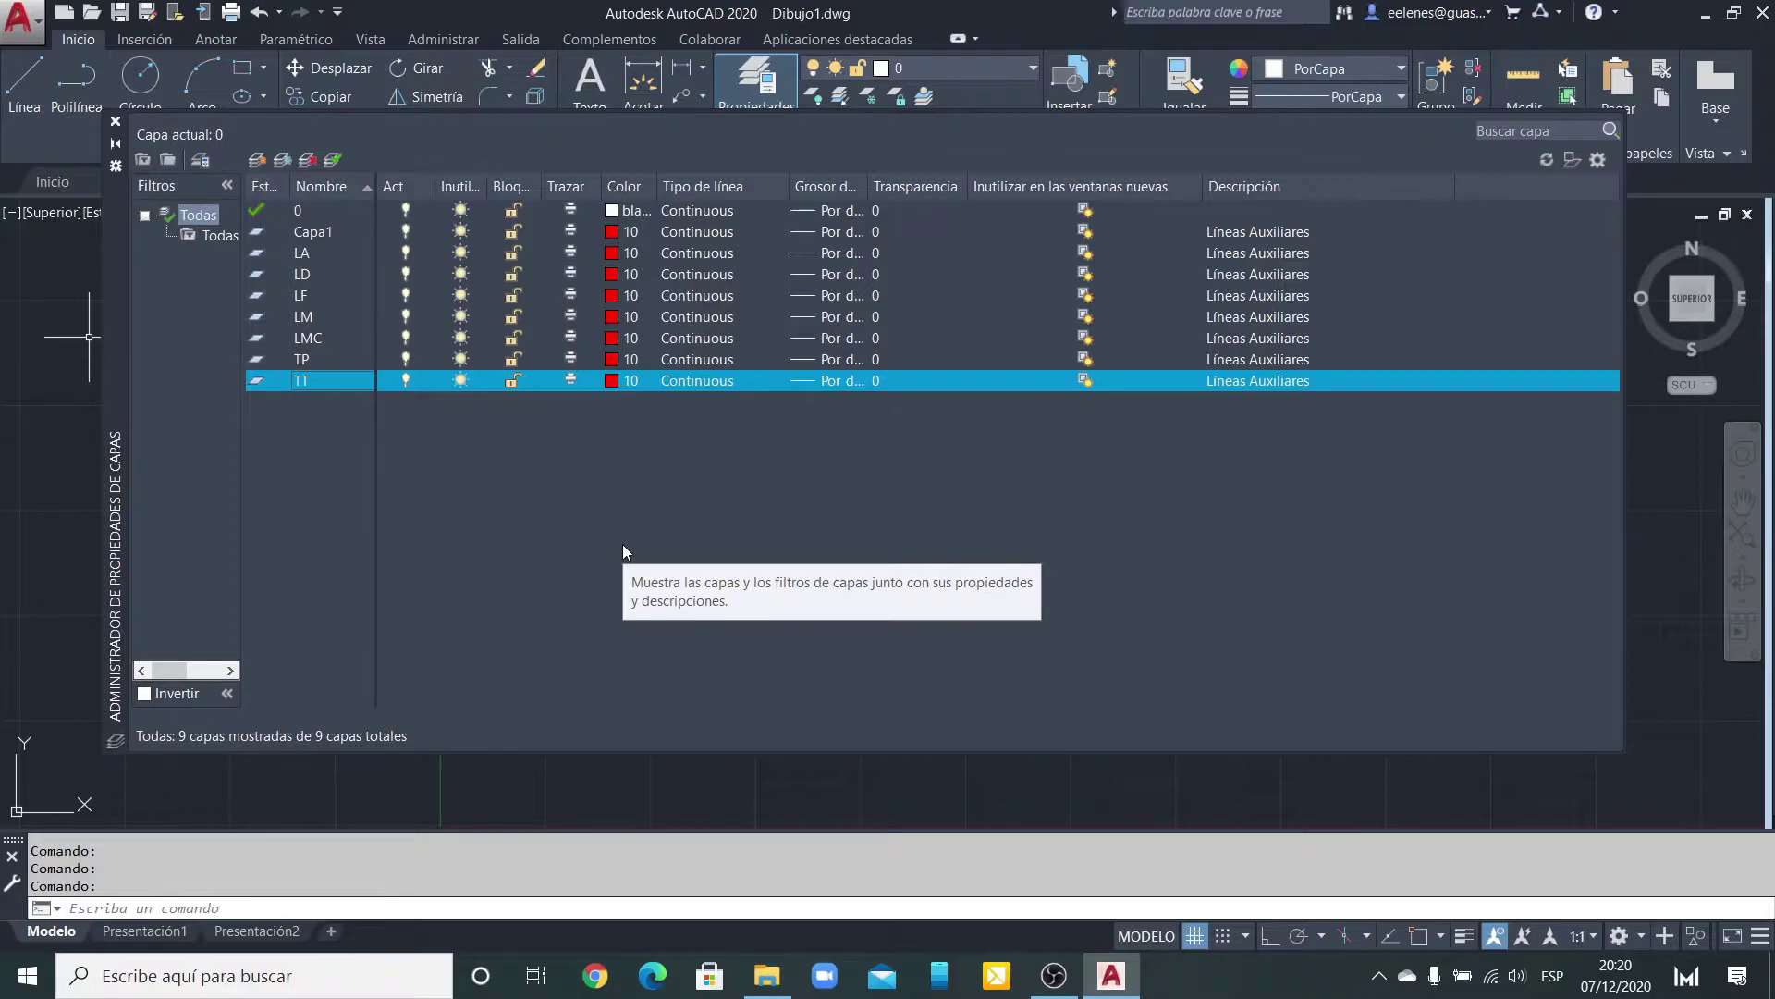
Step: Create two new layers named CT and TM
left_click(258, 159)
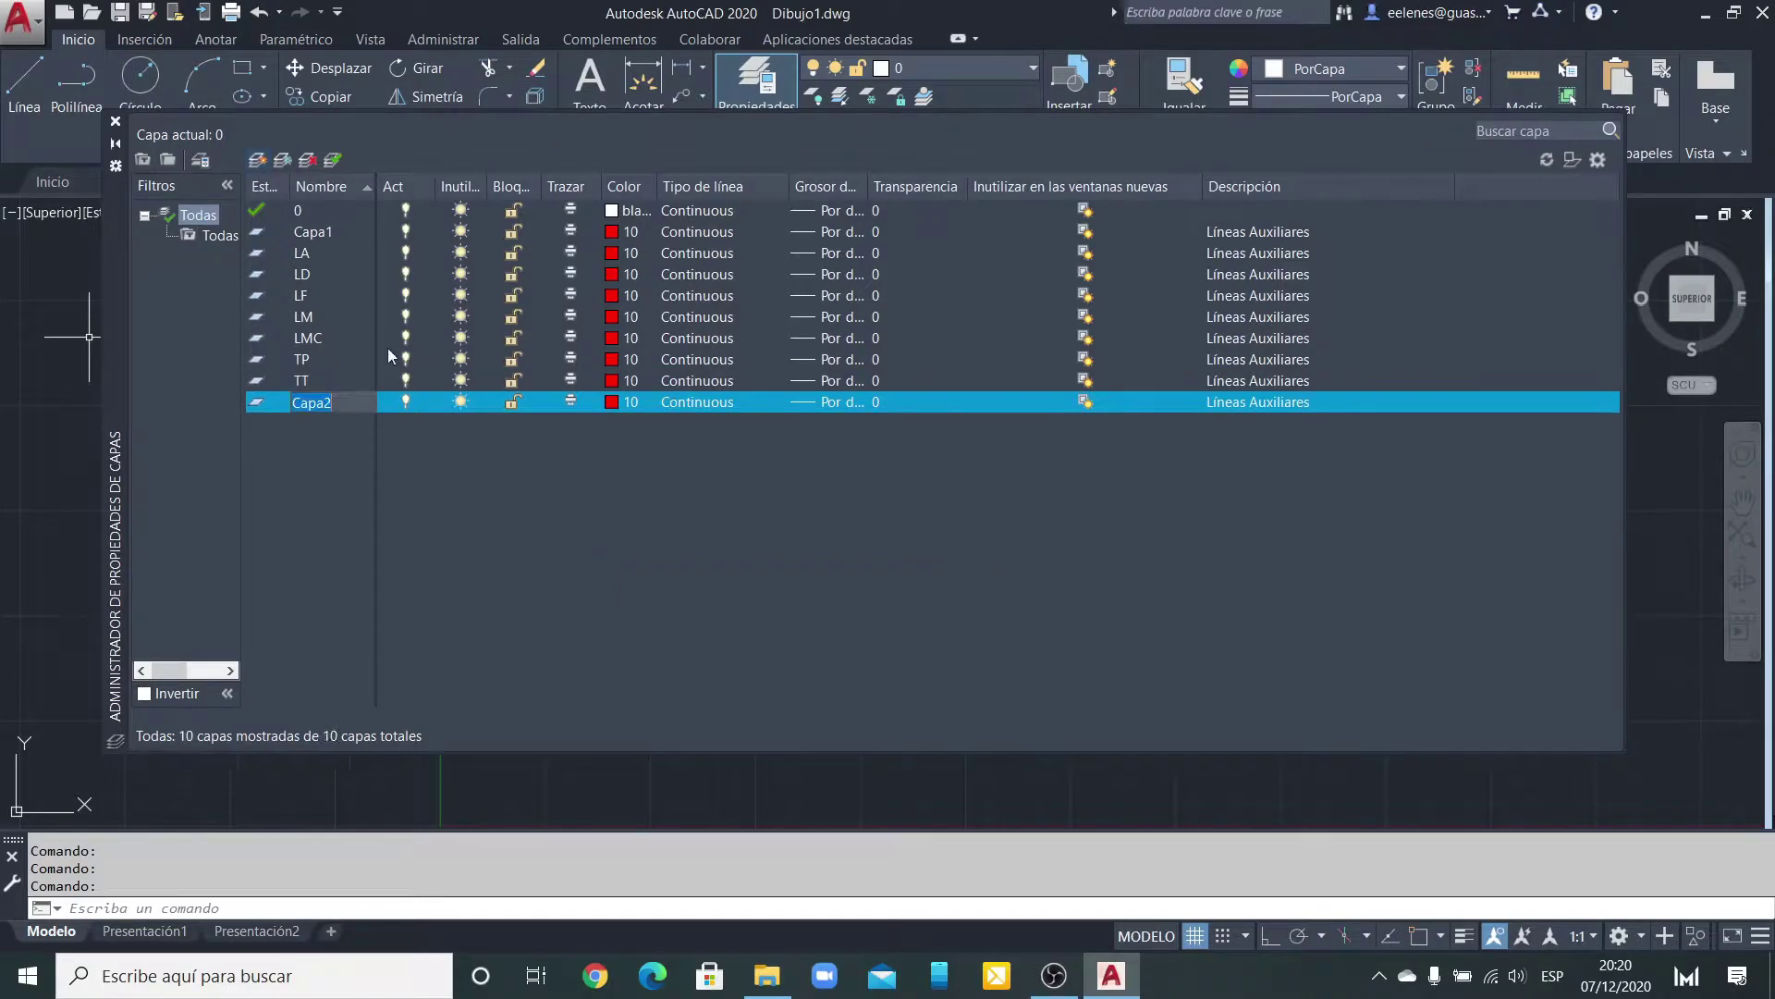
type("CT")
left_click(258, 163)
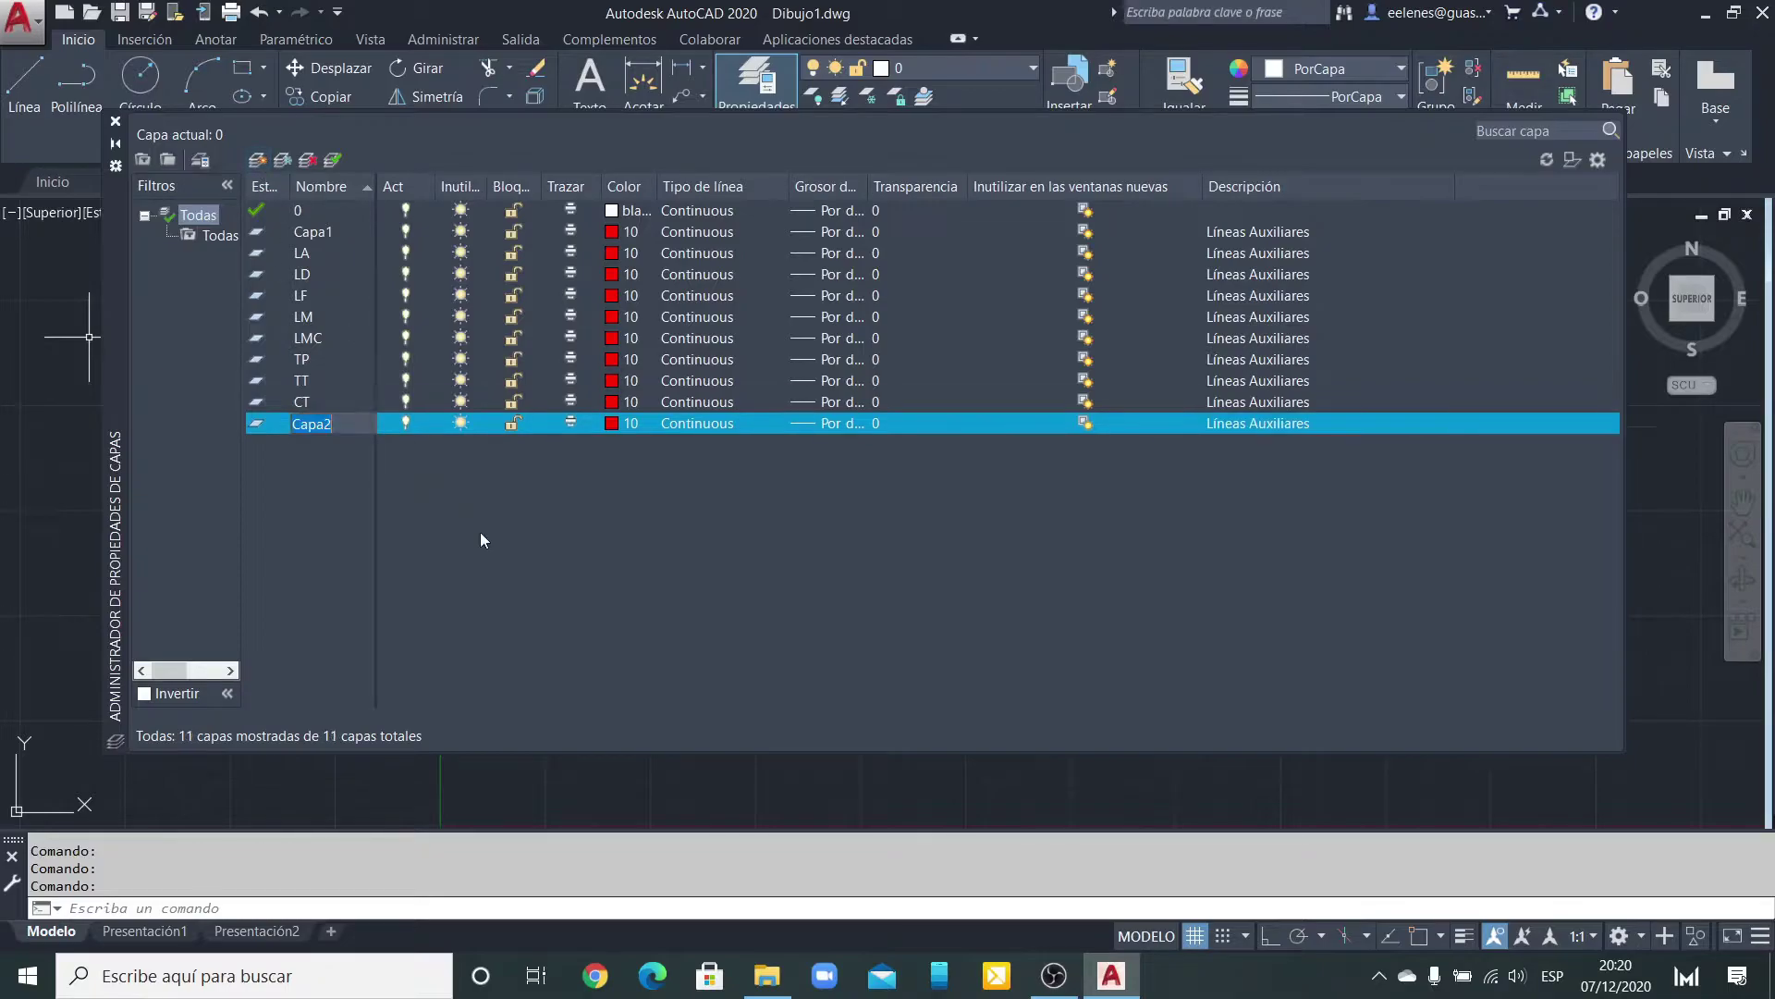
key("BackSpace")
type("TM")
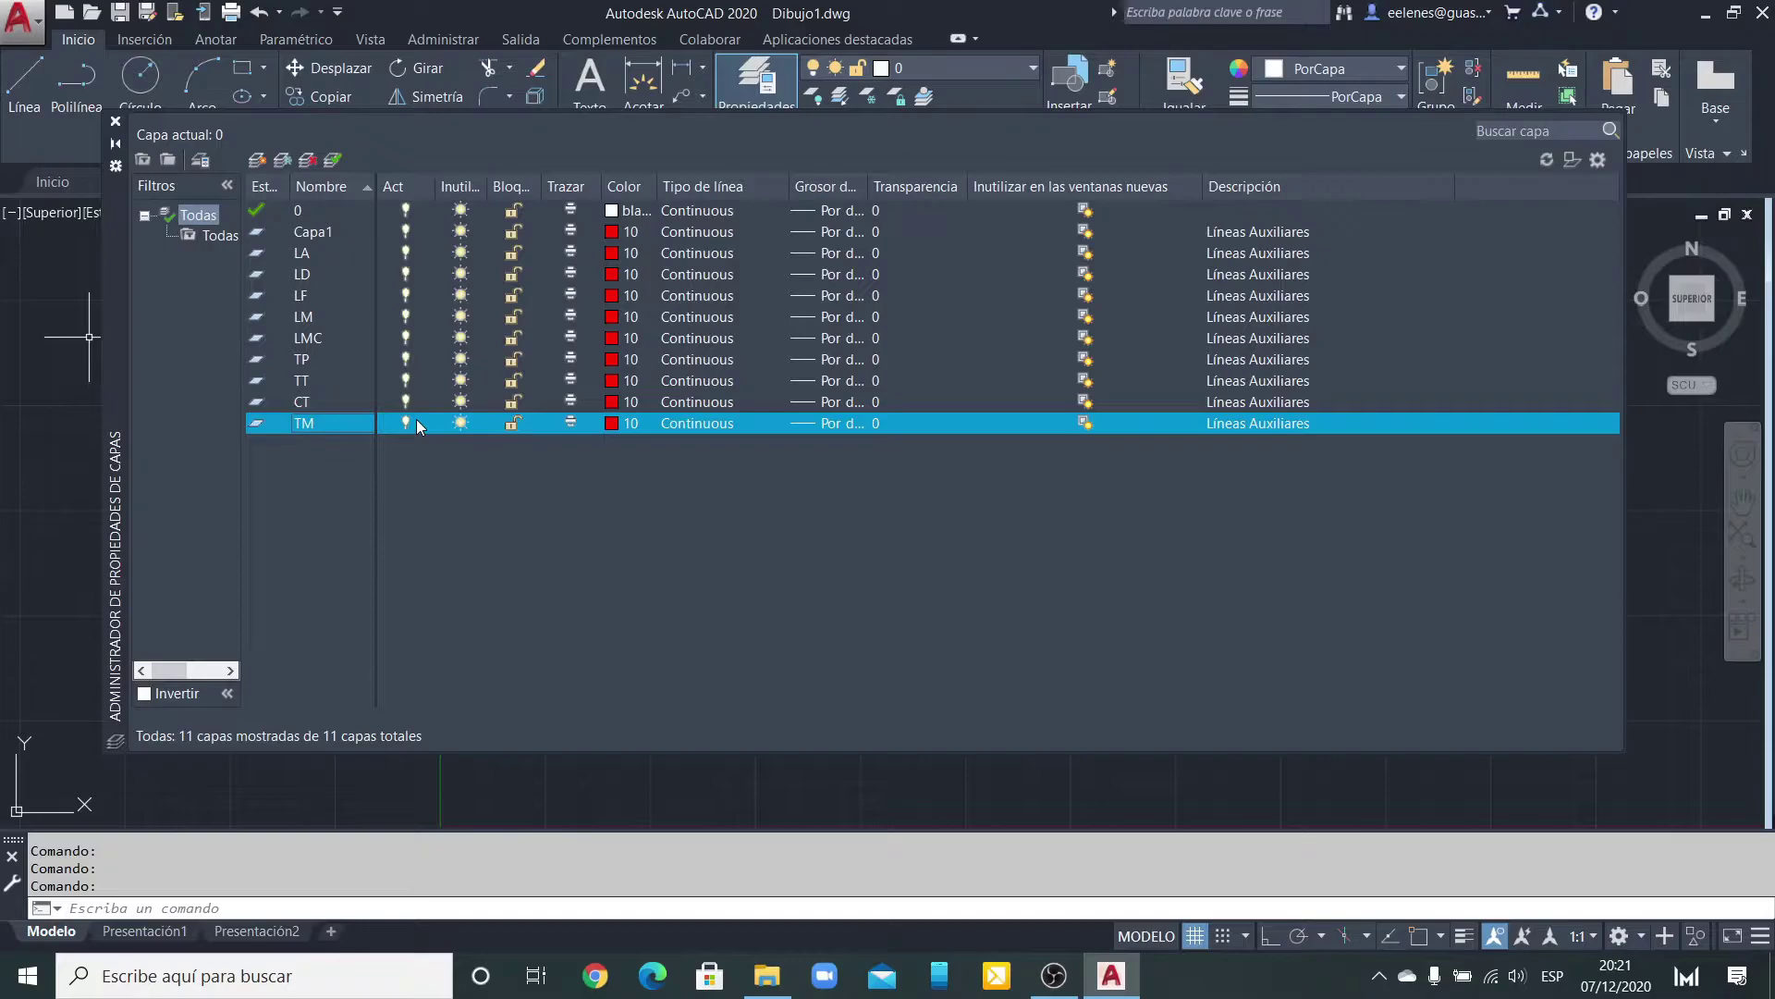
Step: Add a new layer named LP and delete the surplus layer Capa1
left_click(259, 160)
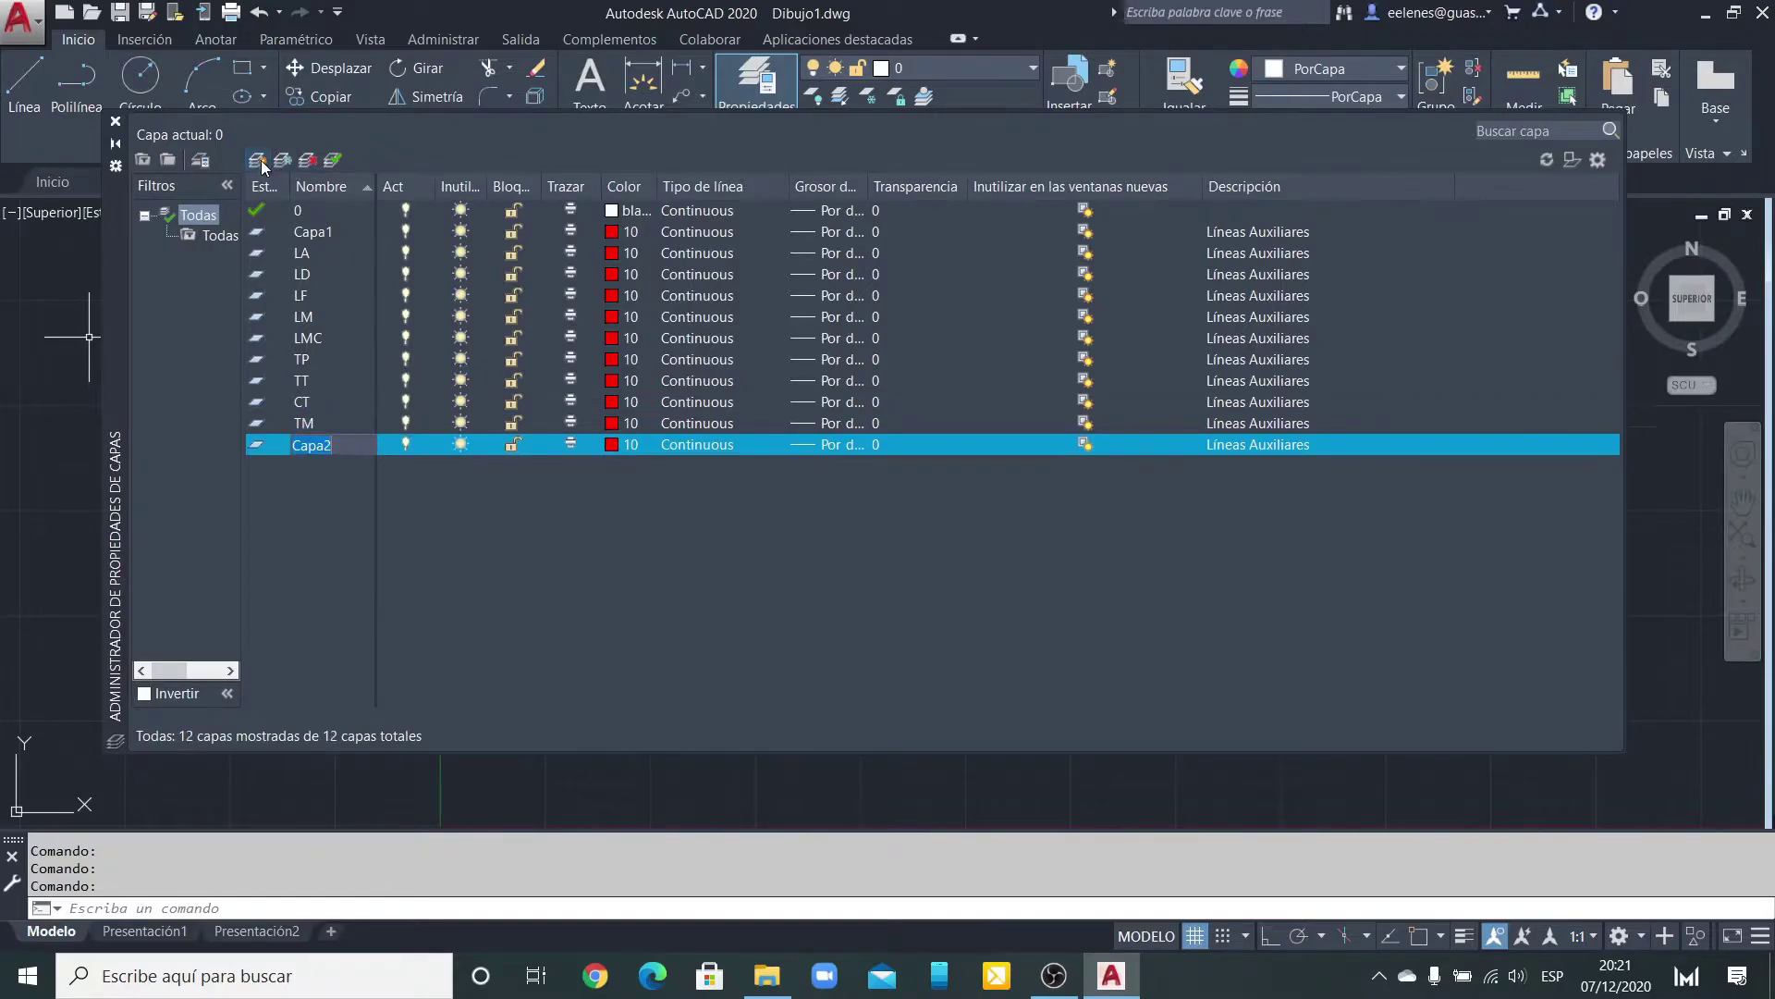
type("L")
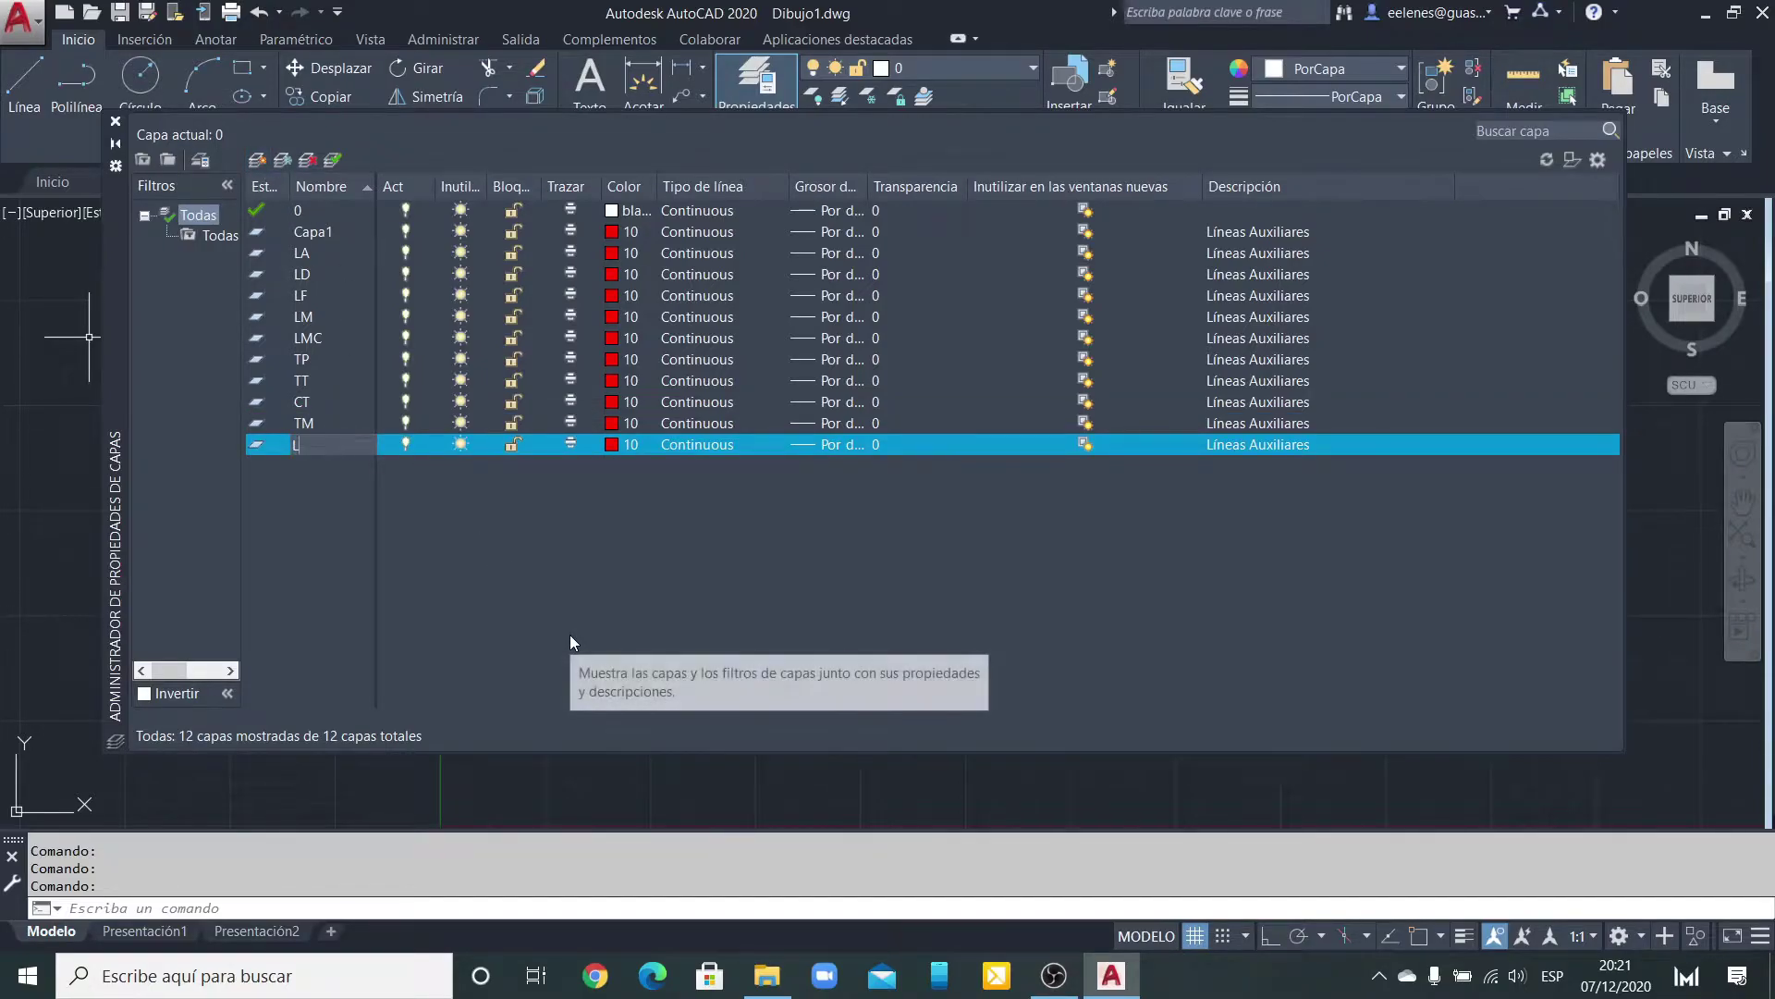
type("P")
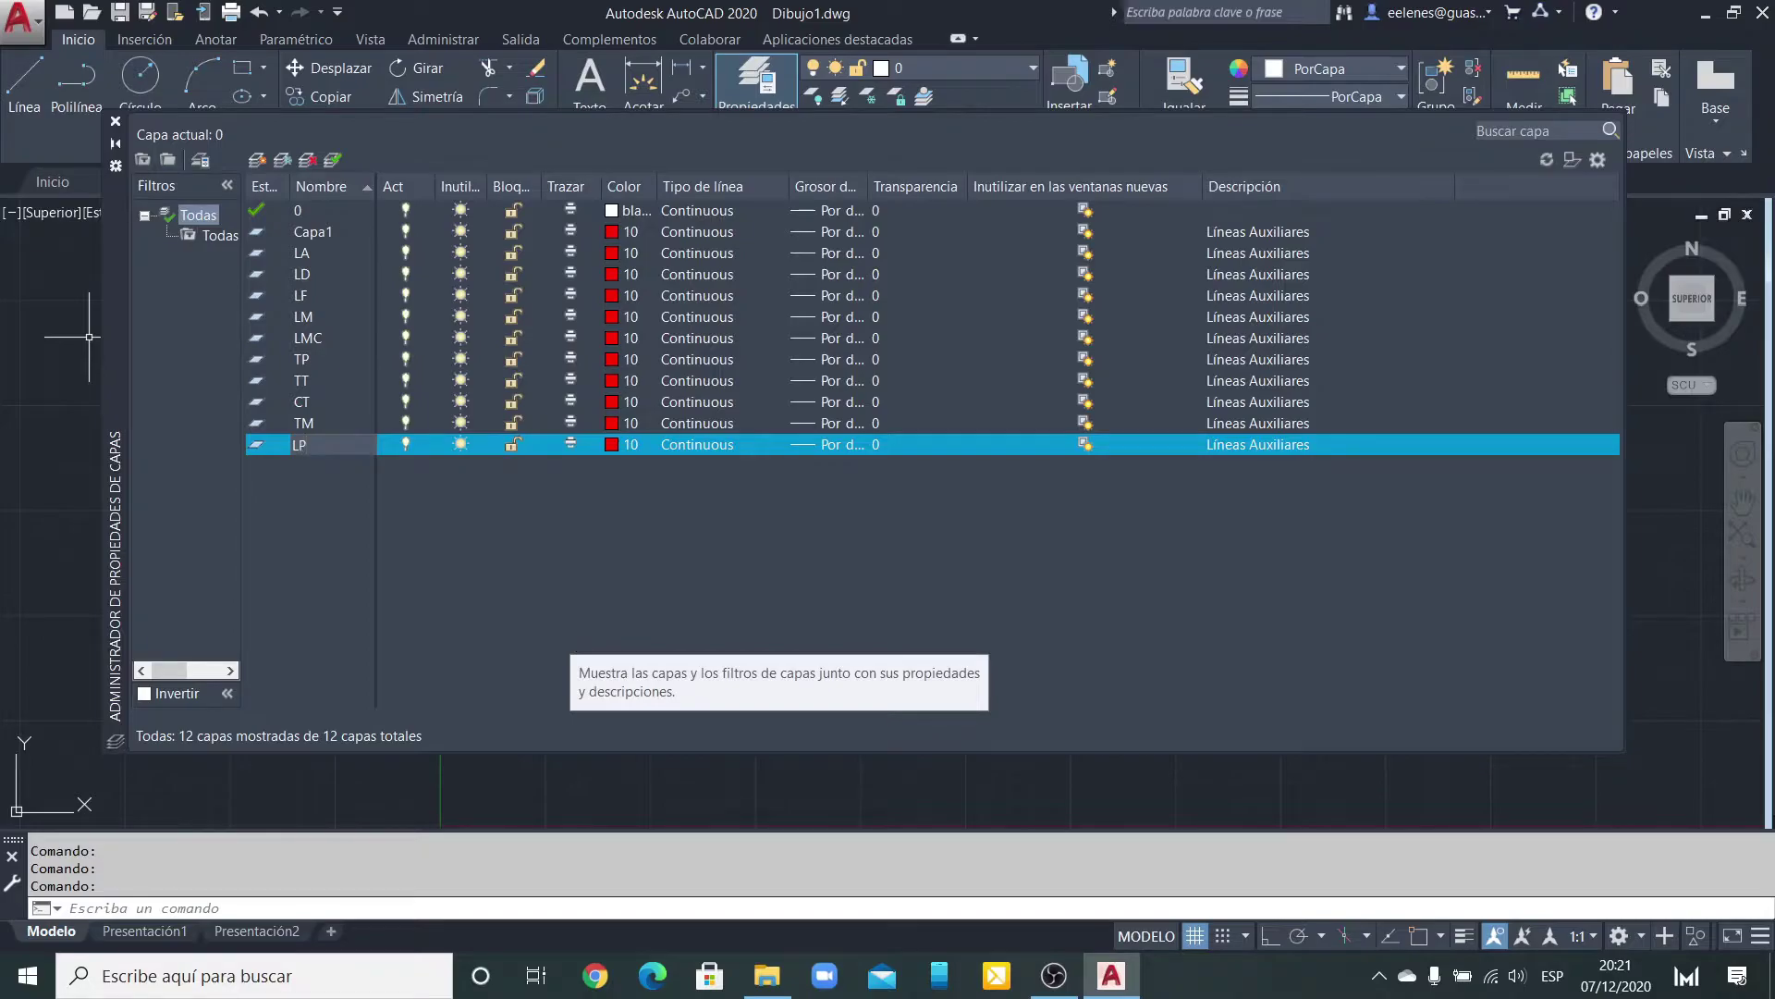
key("Return")
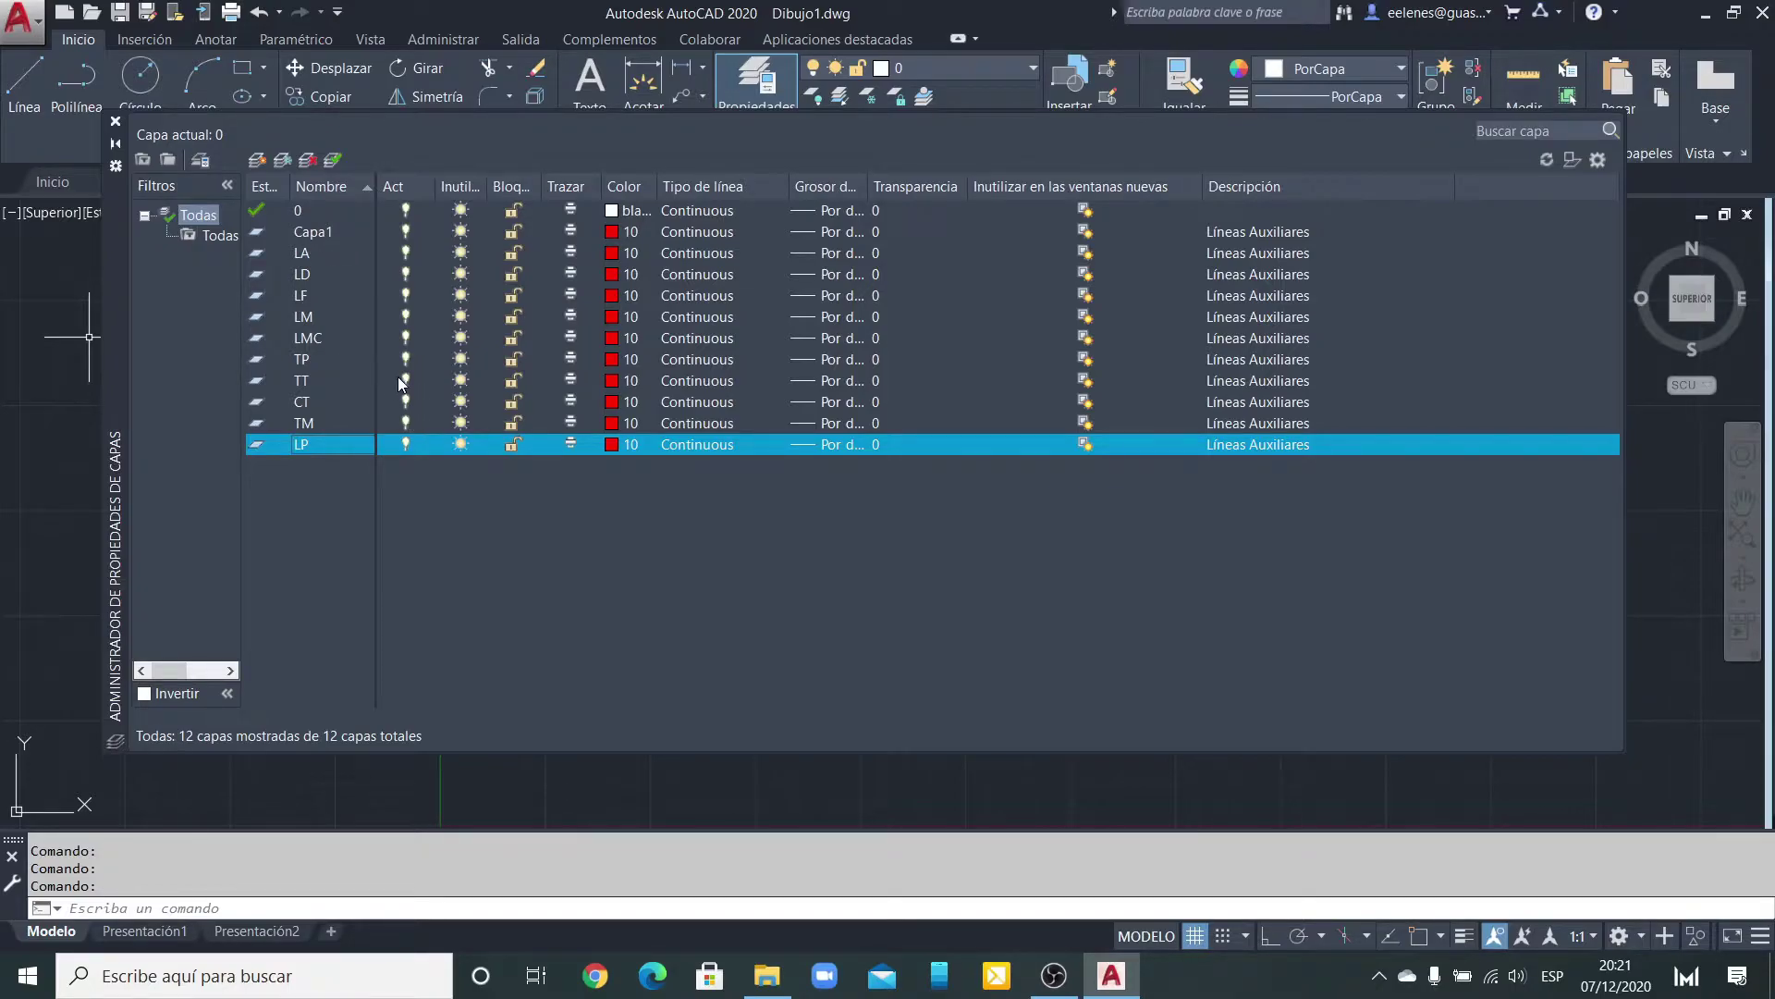
left_click(320, 233)
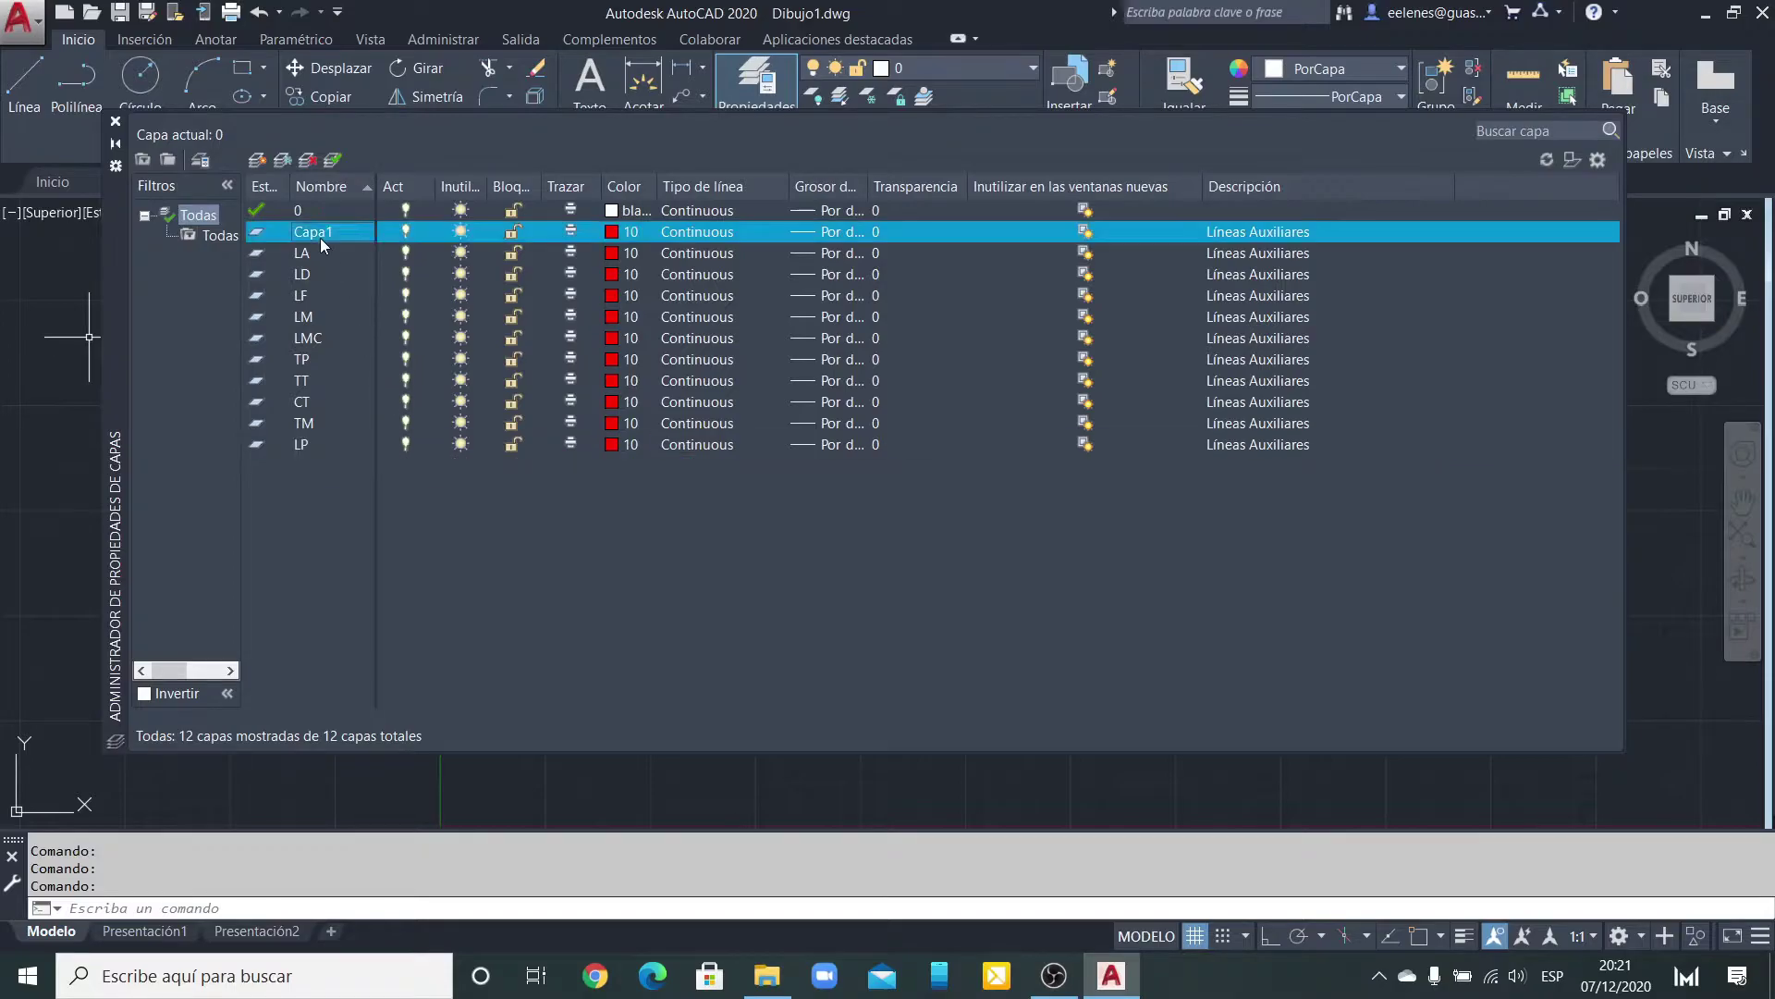
left_click(312, 160)
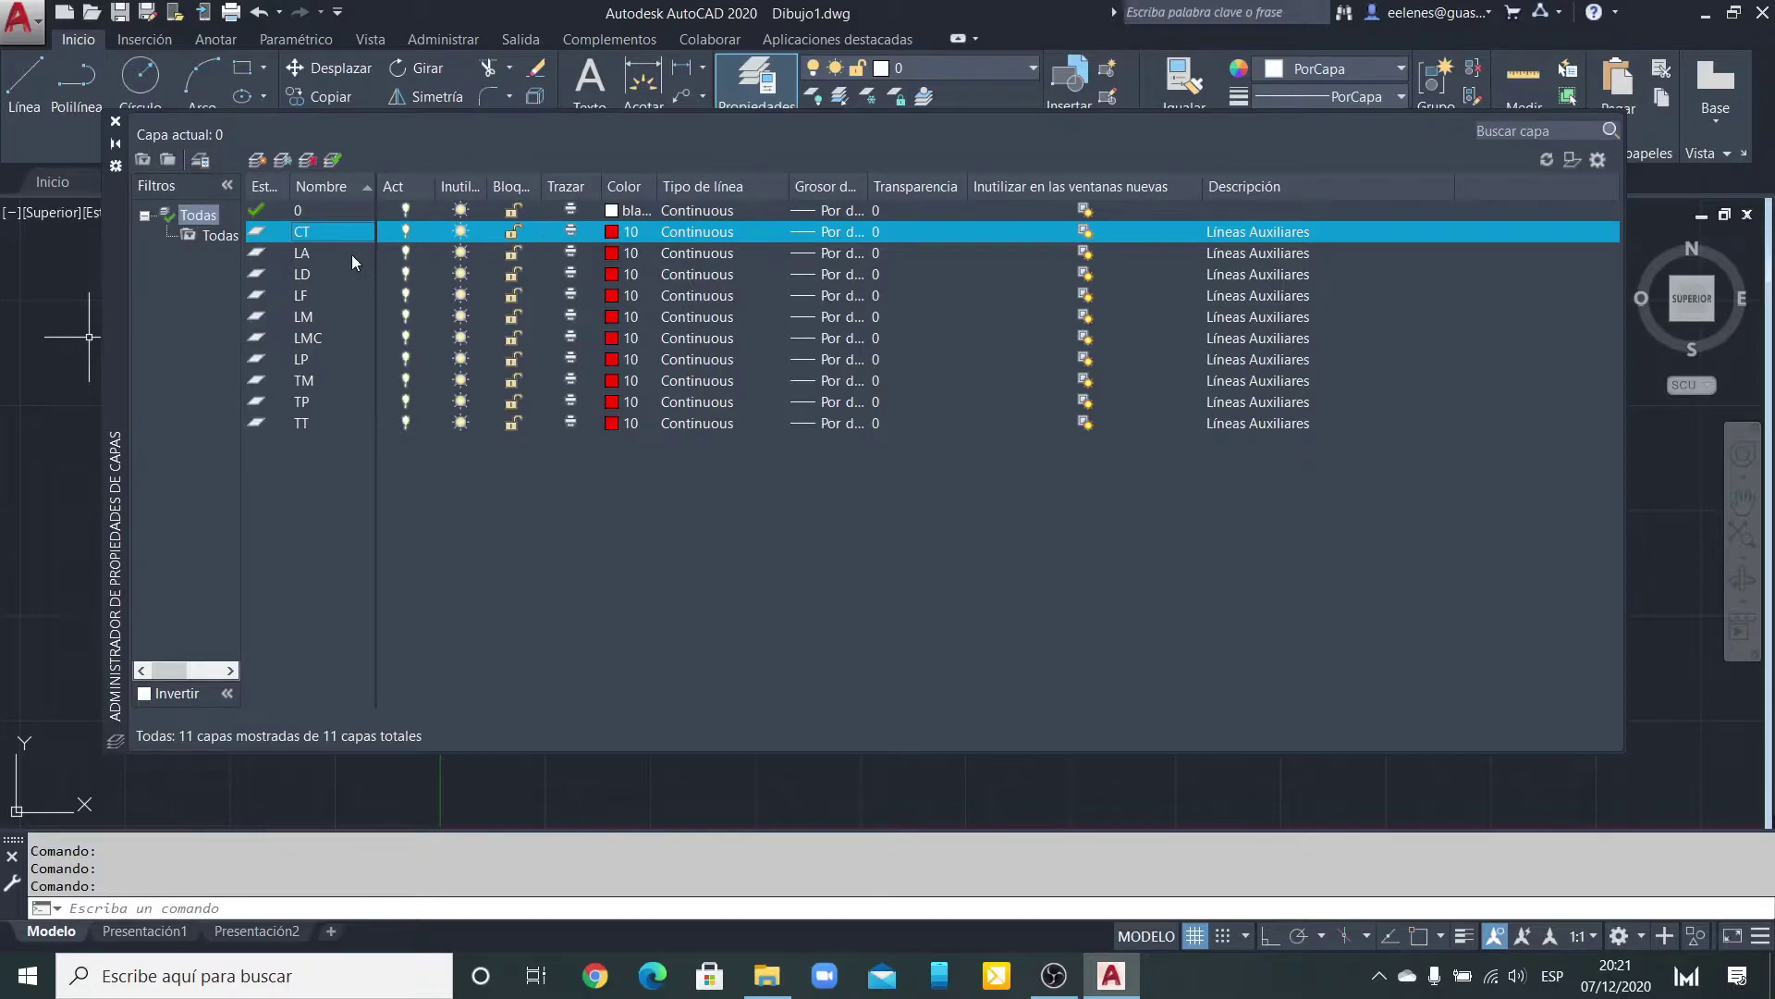
Step: Set the color of layer CT to the green index color 100
left_click(326, 255)
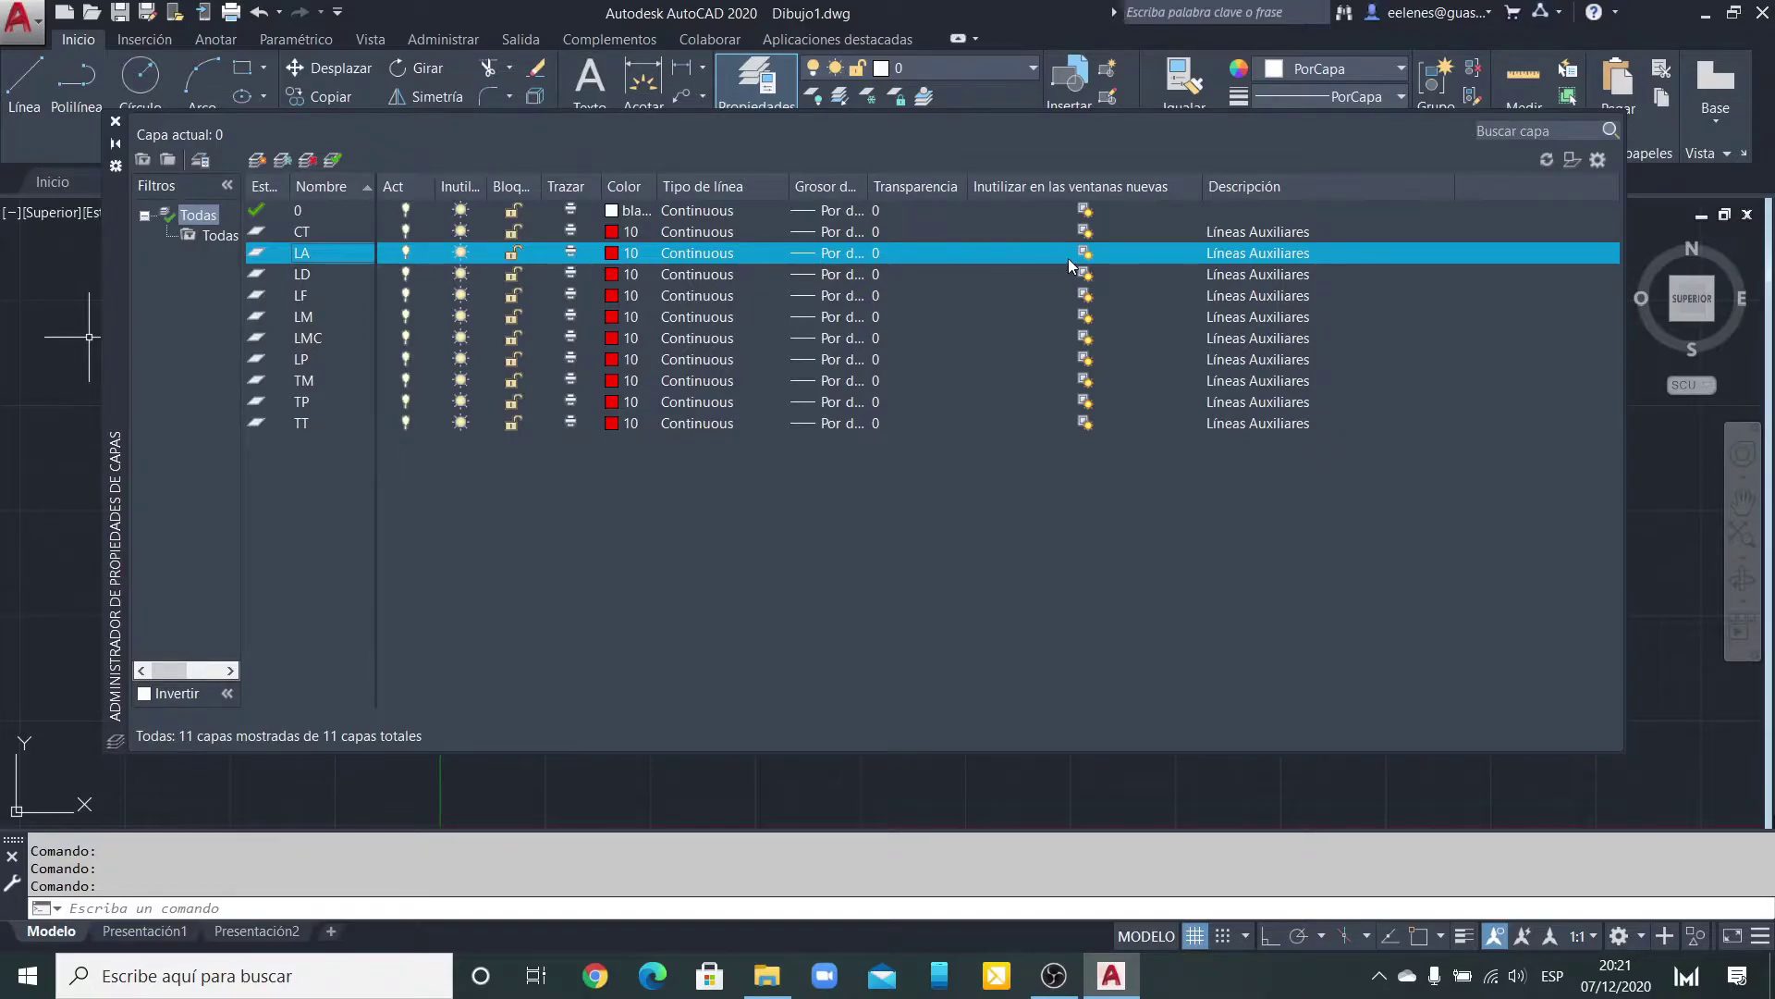
left_click(311, 231)
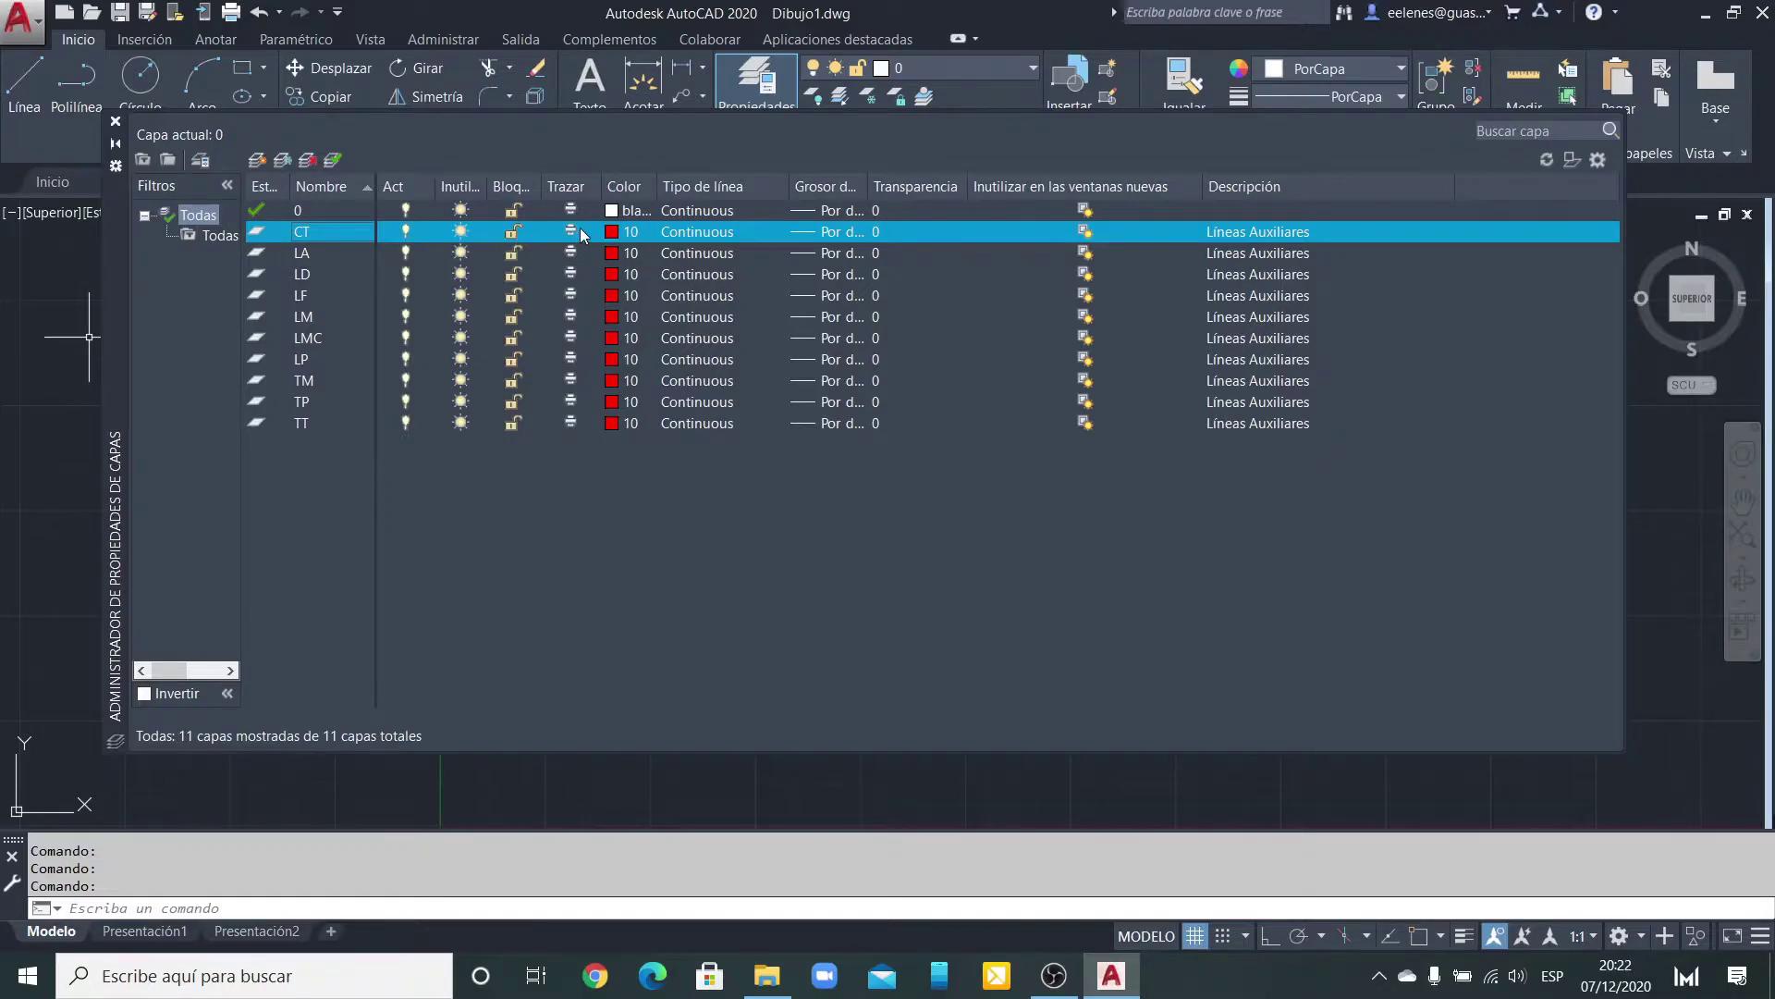
left_click(611, 236)
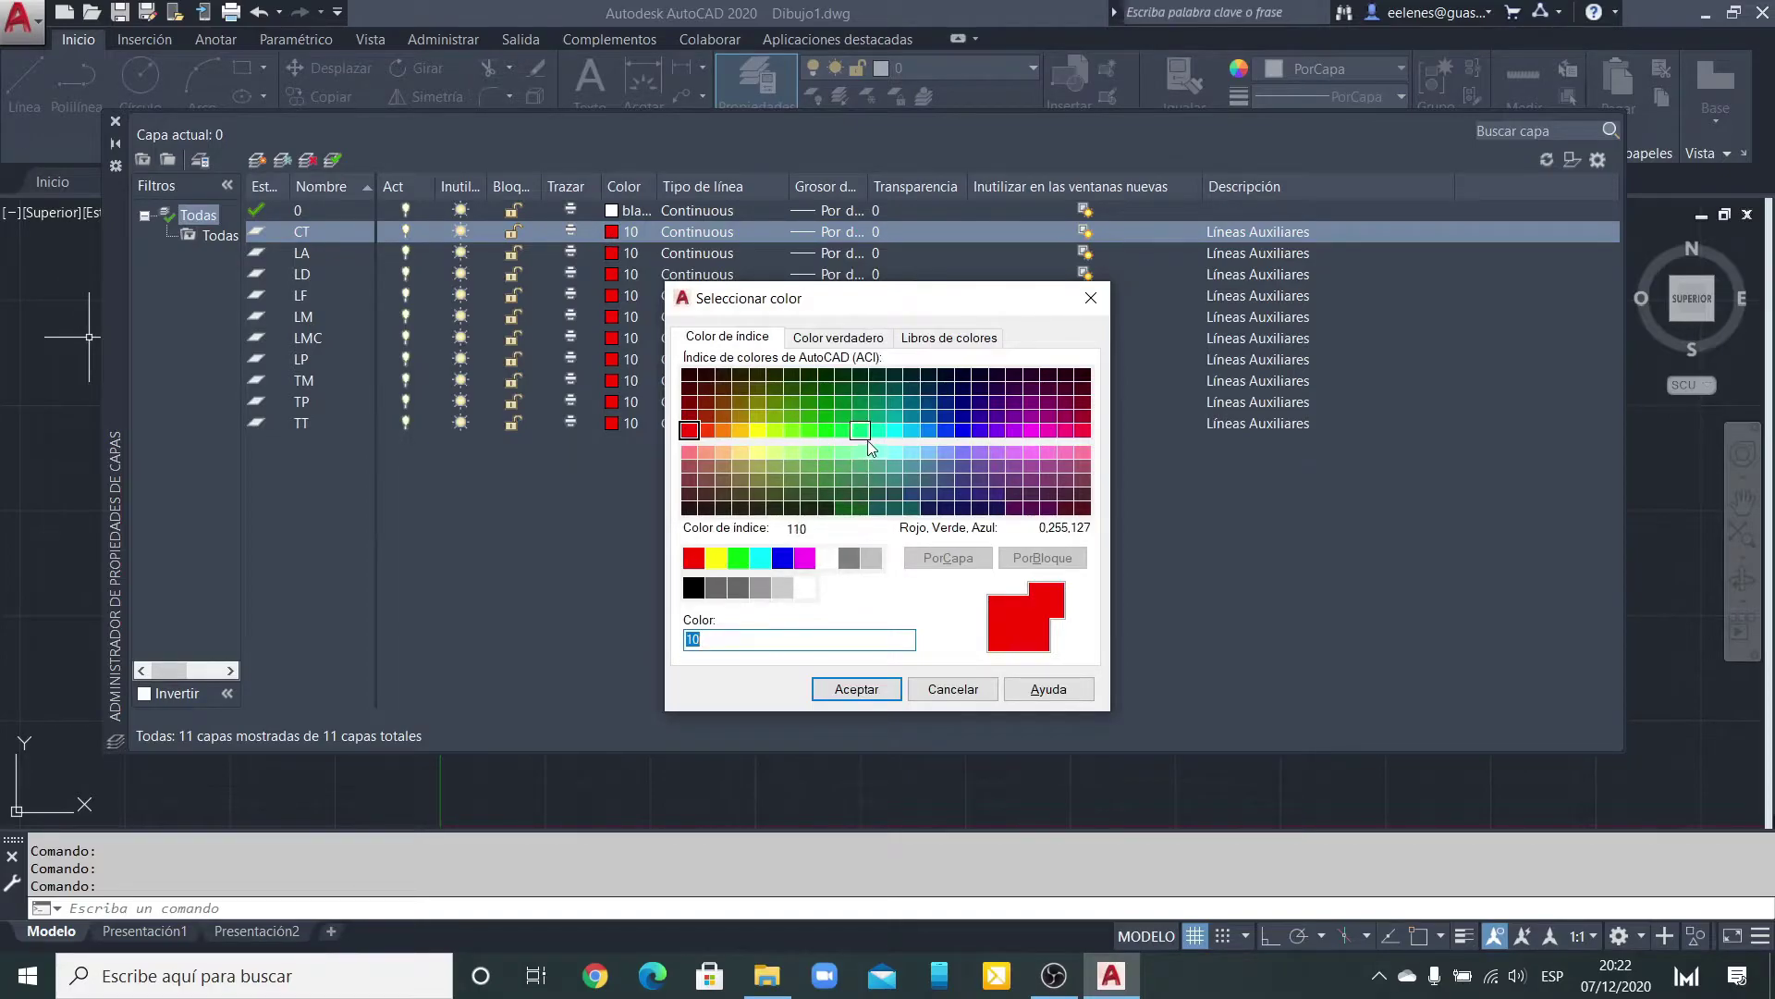
left_click(847, 431)
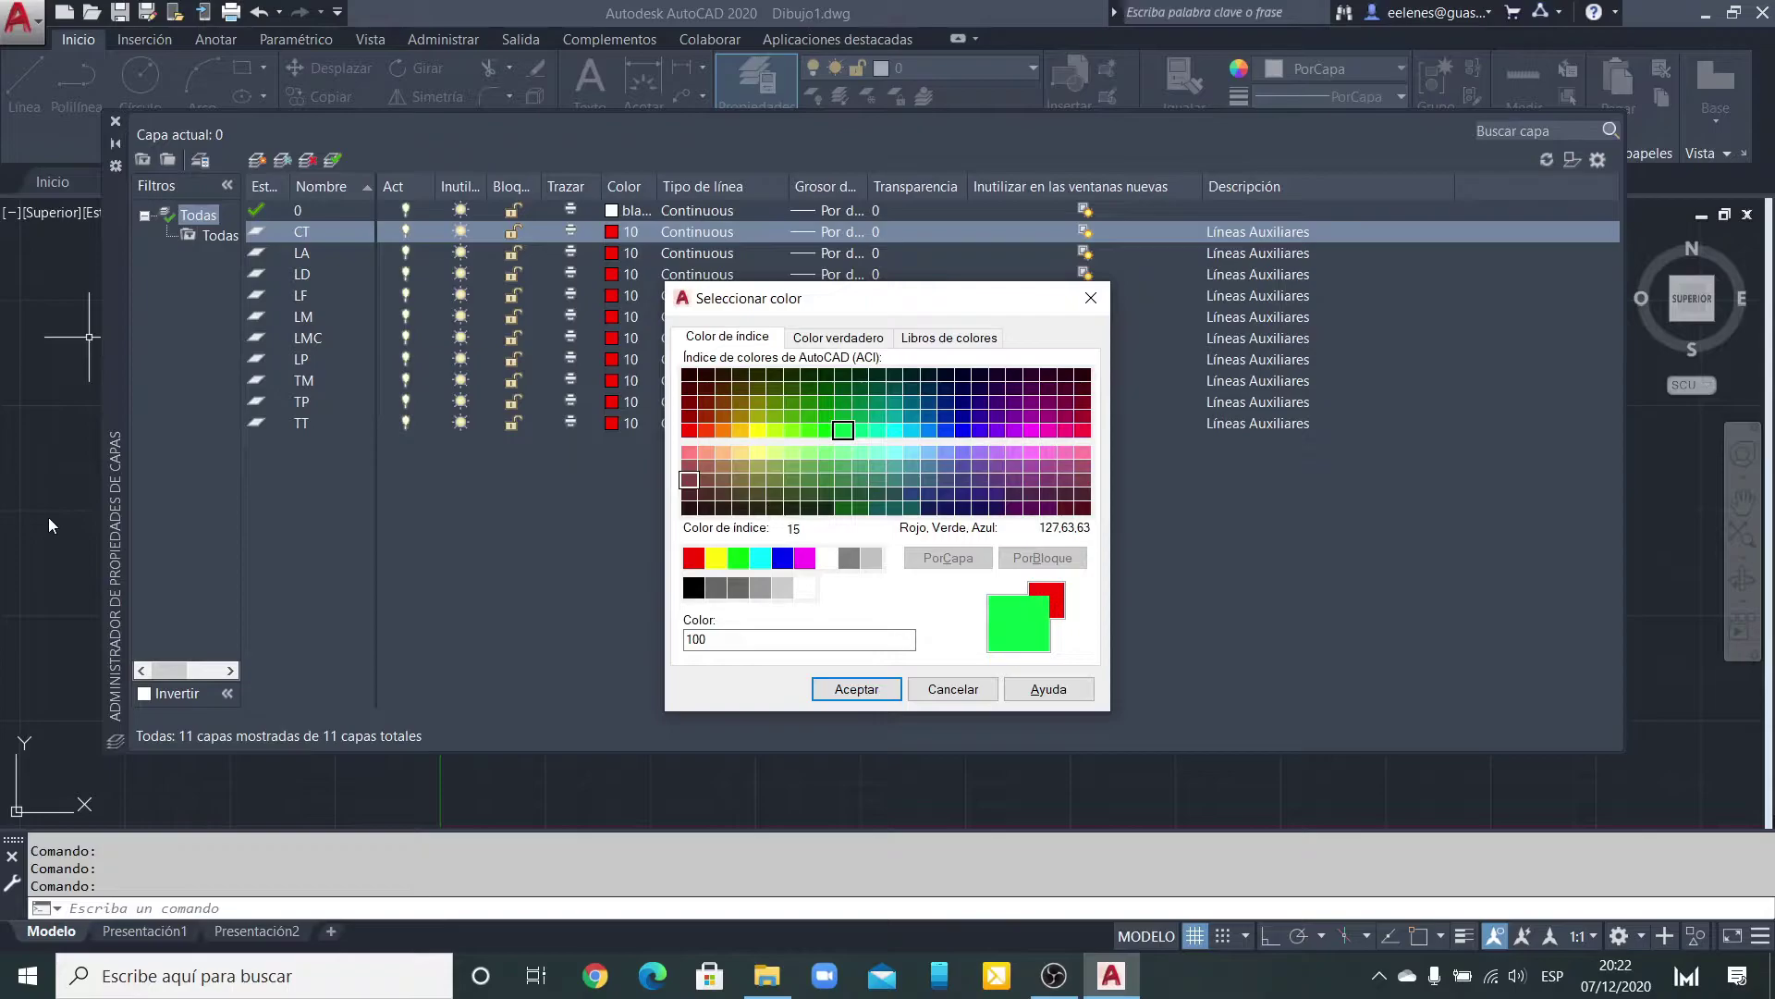
left_click(855, 688)
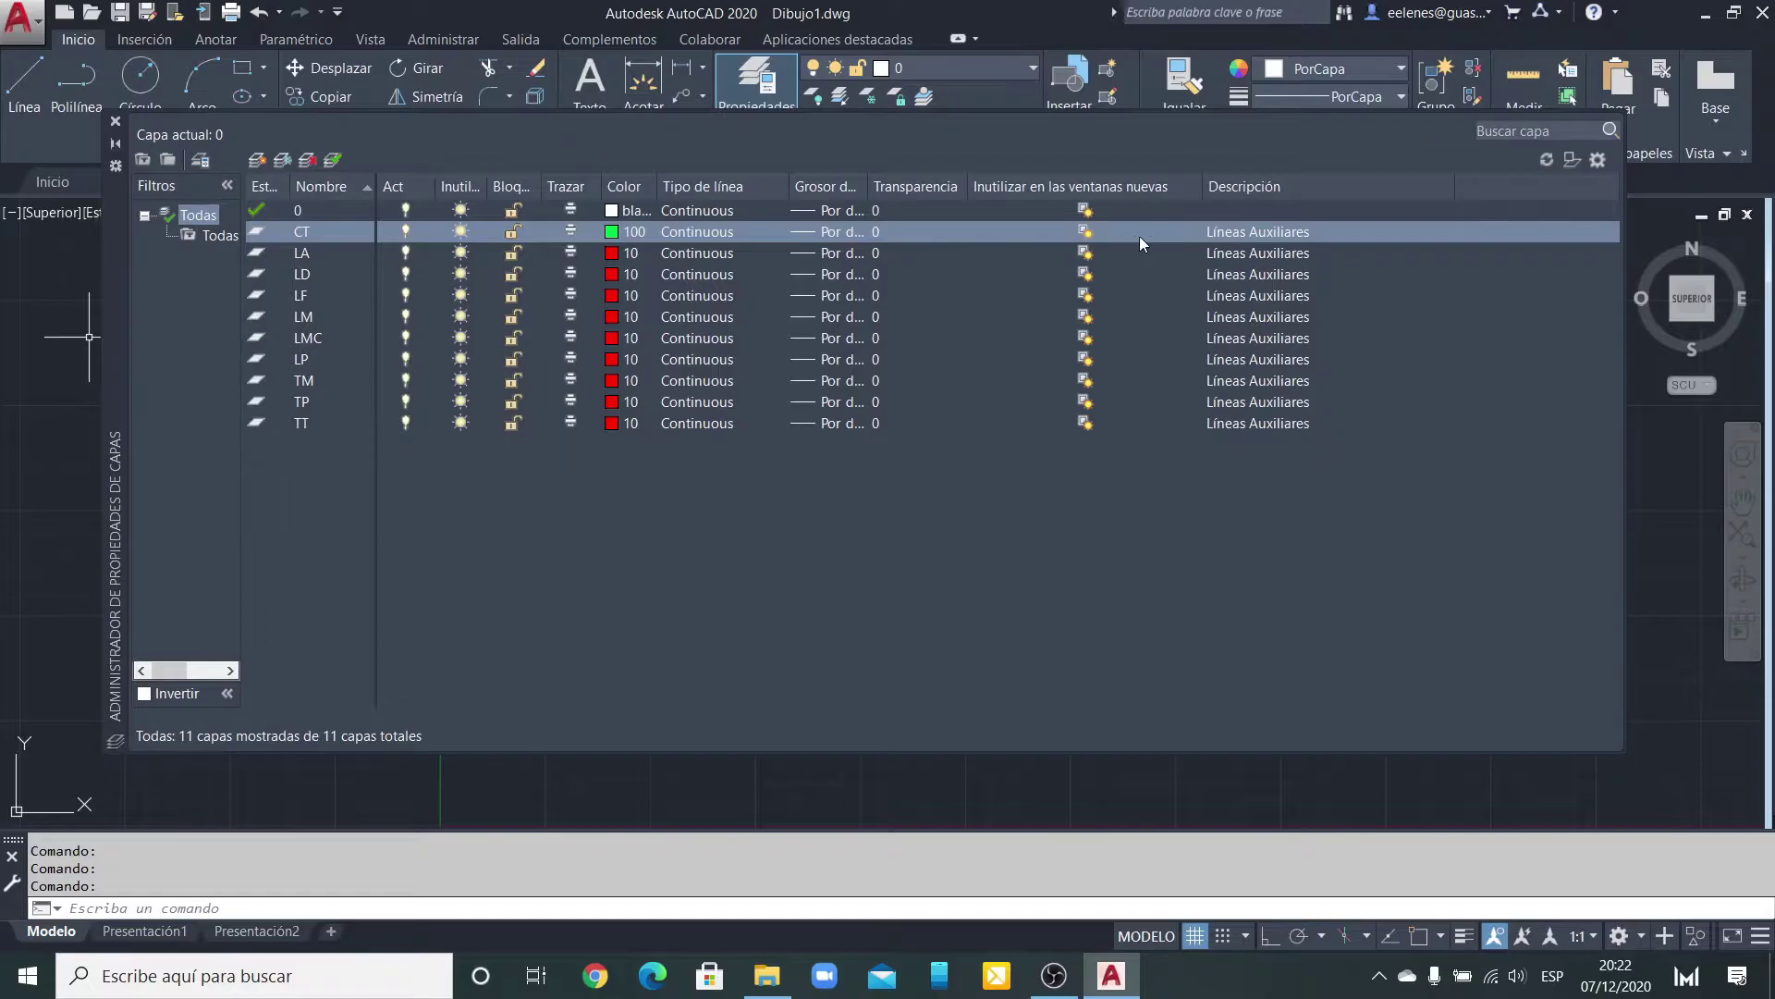
Step: Change the description of layer CT to "Cotas"
left_click(1252, 232)
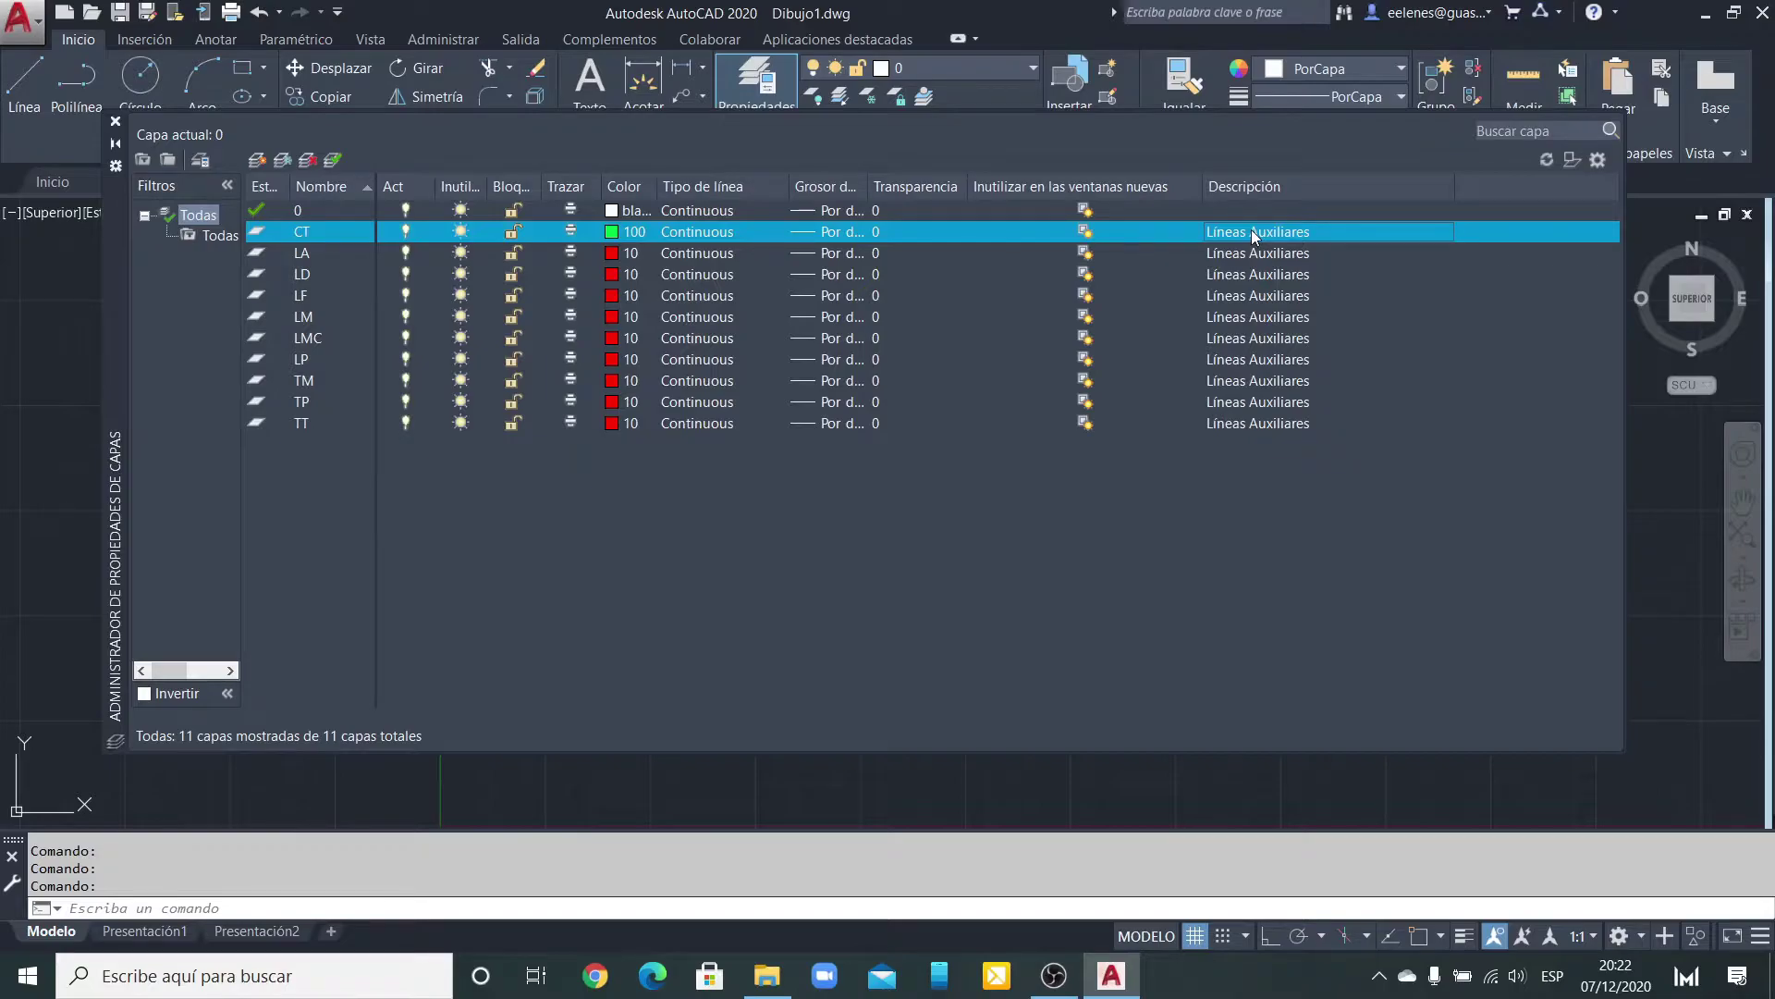
left_click(1254, 233)
type("Cotas")
key("Return")
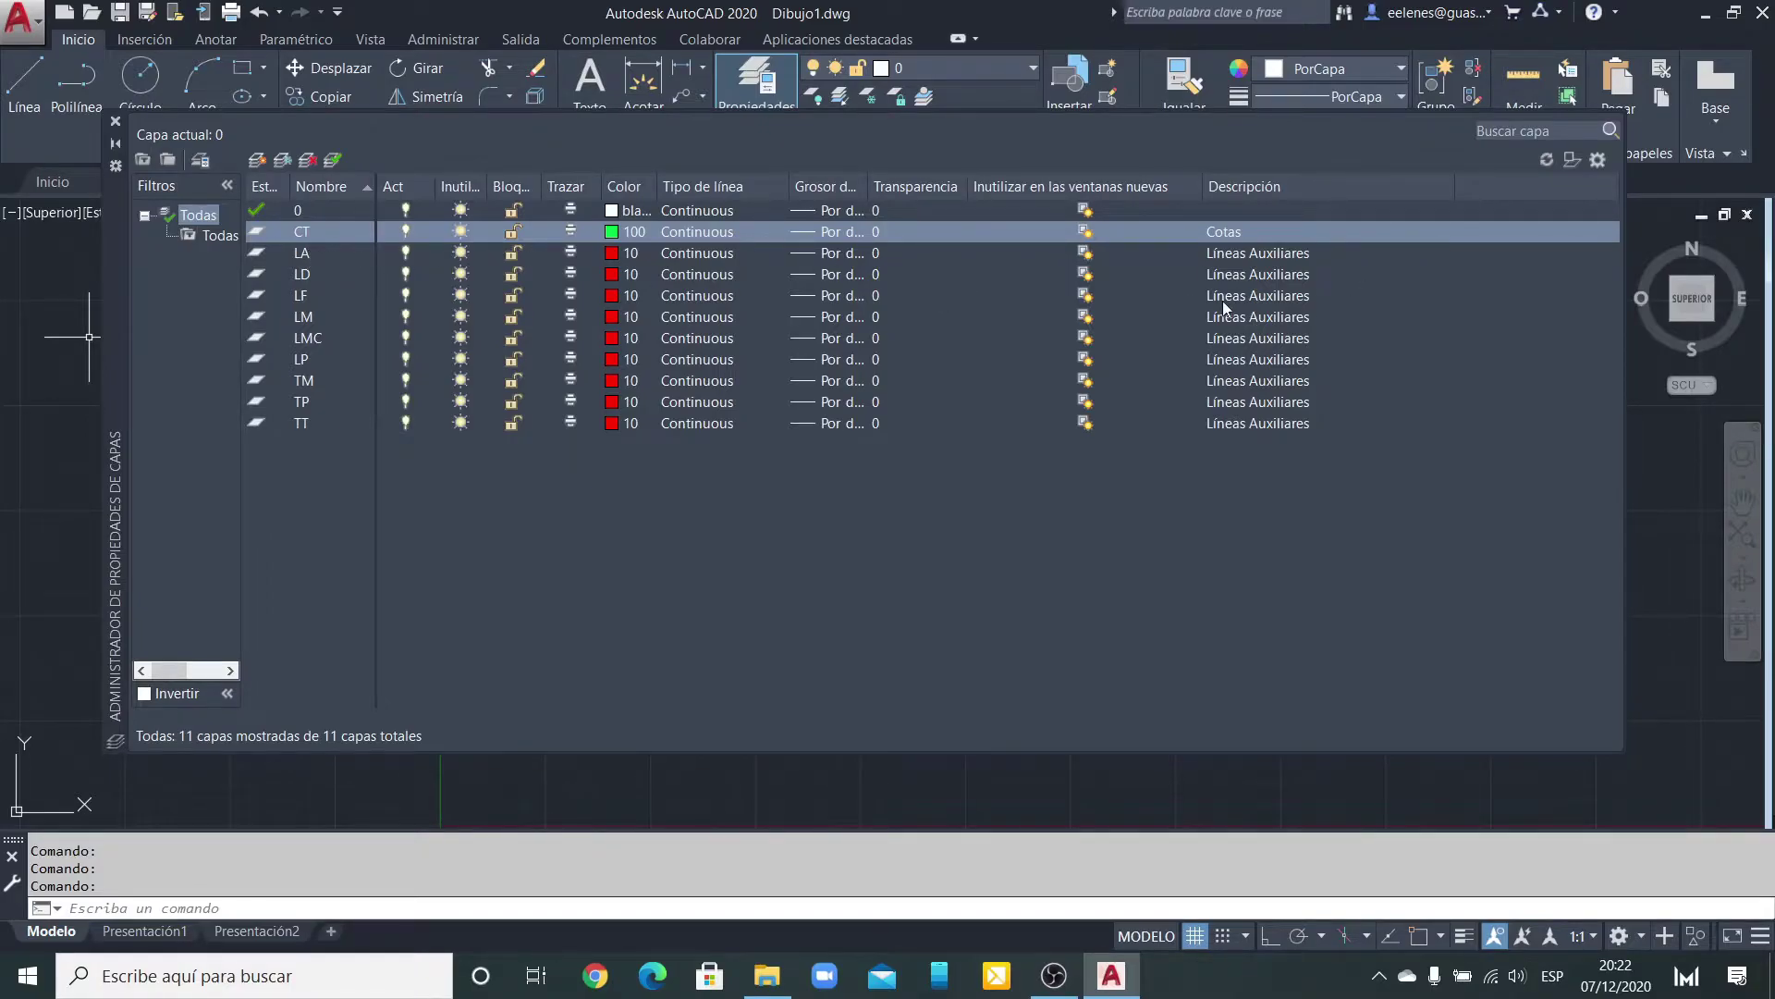
Step: Set the color of layer LD to the yellow index color 50
left_click(307, 255)
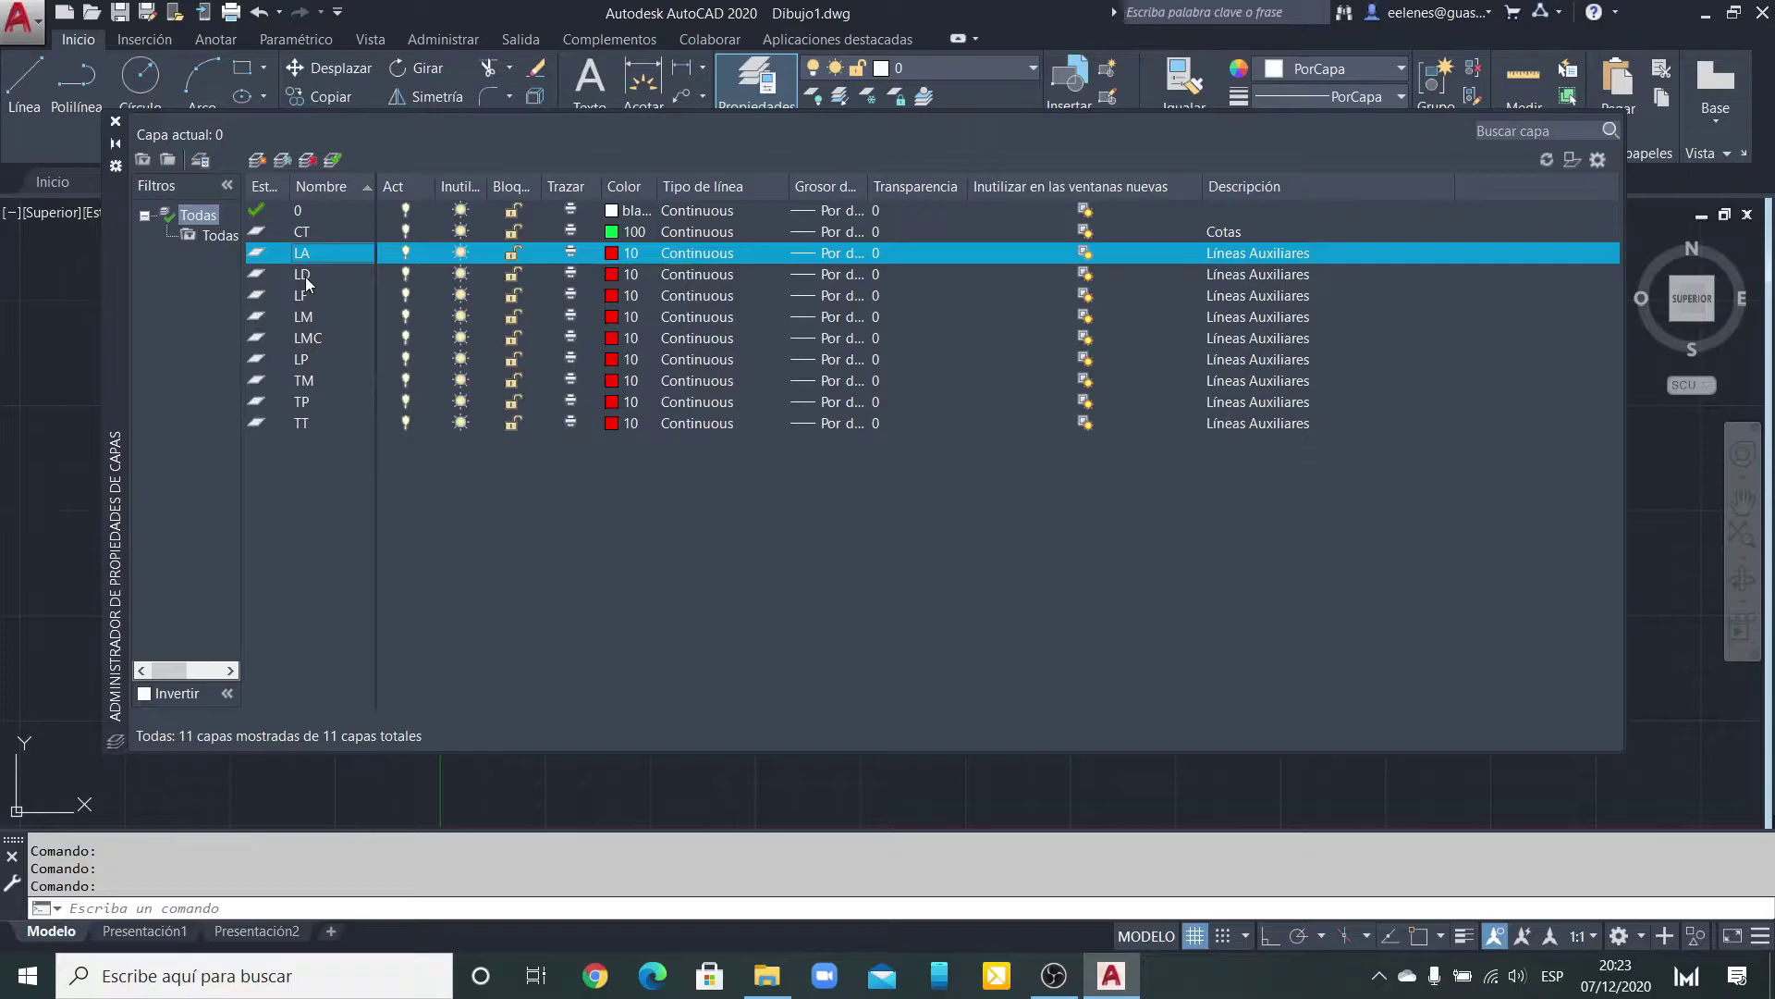
left_click(305, 275)
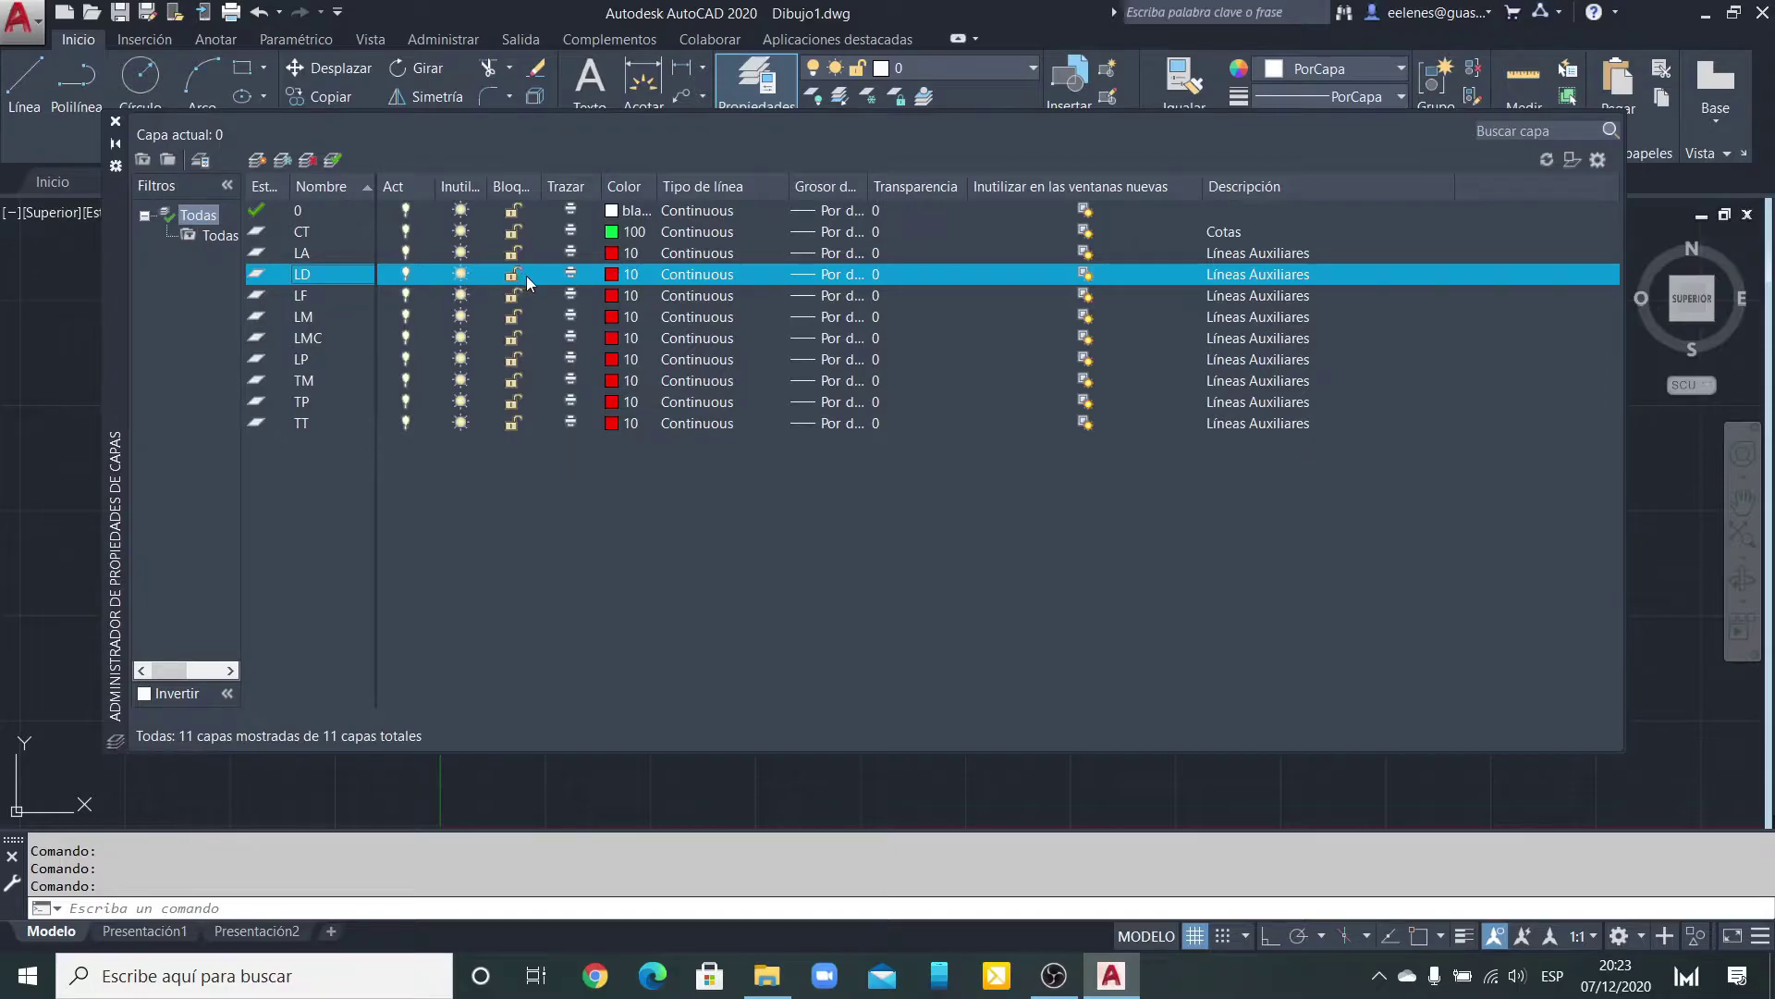
left_click(613, 276)
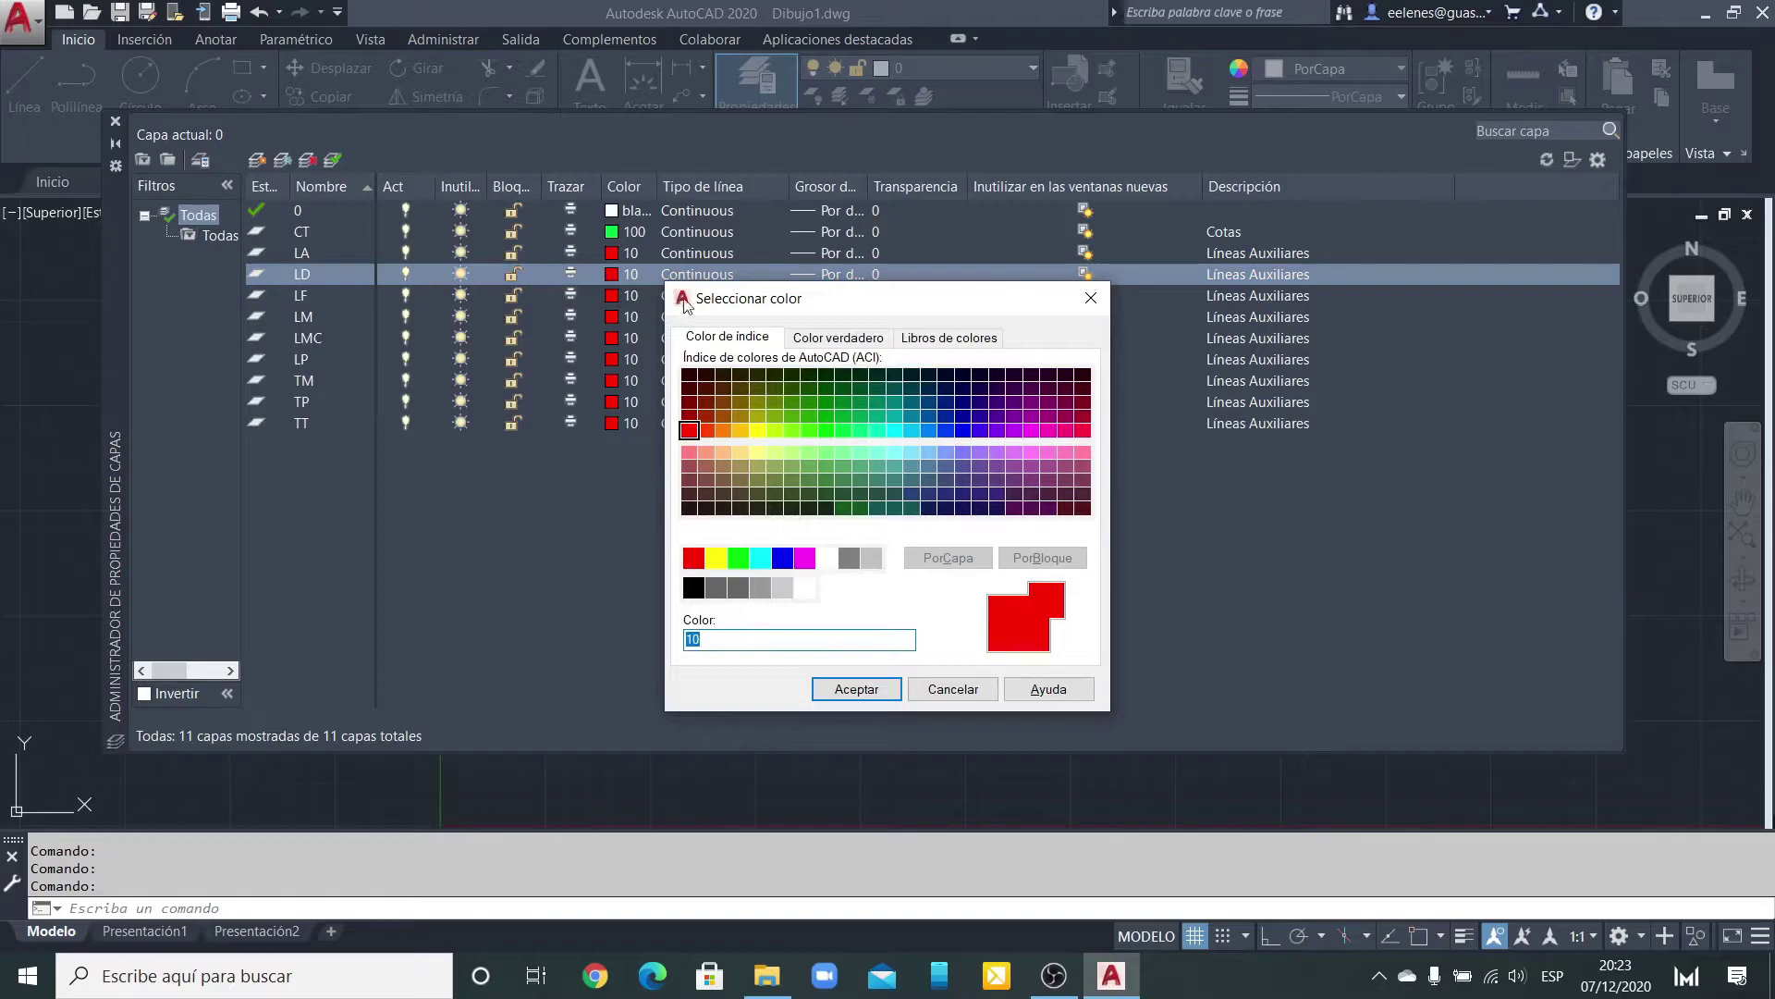
left_click(758, 432)
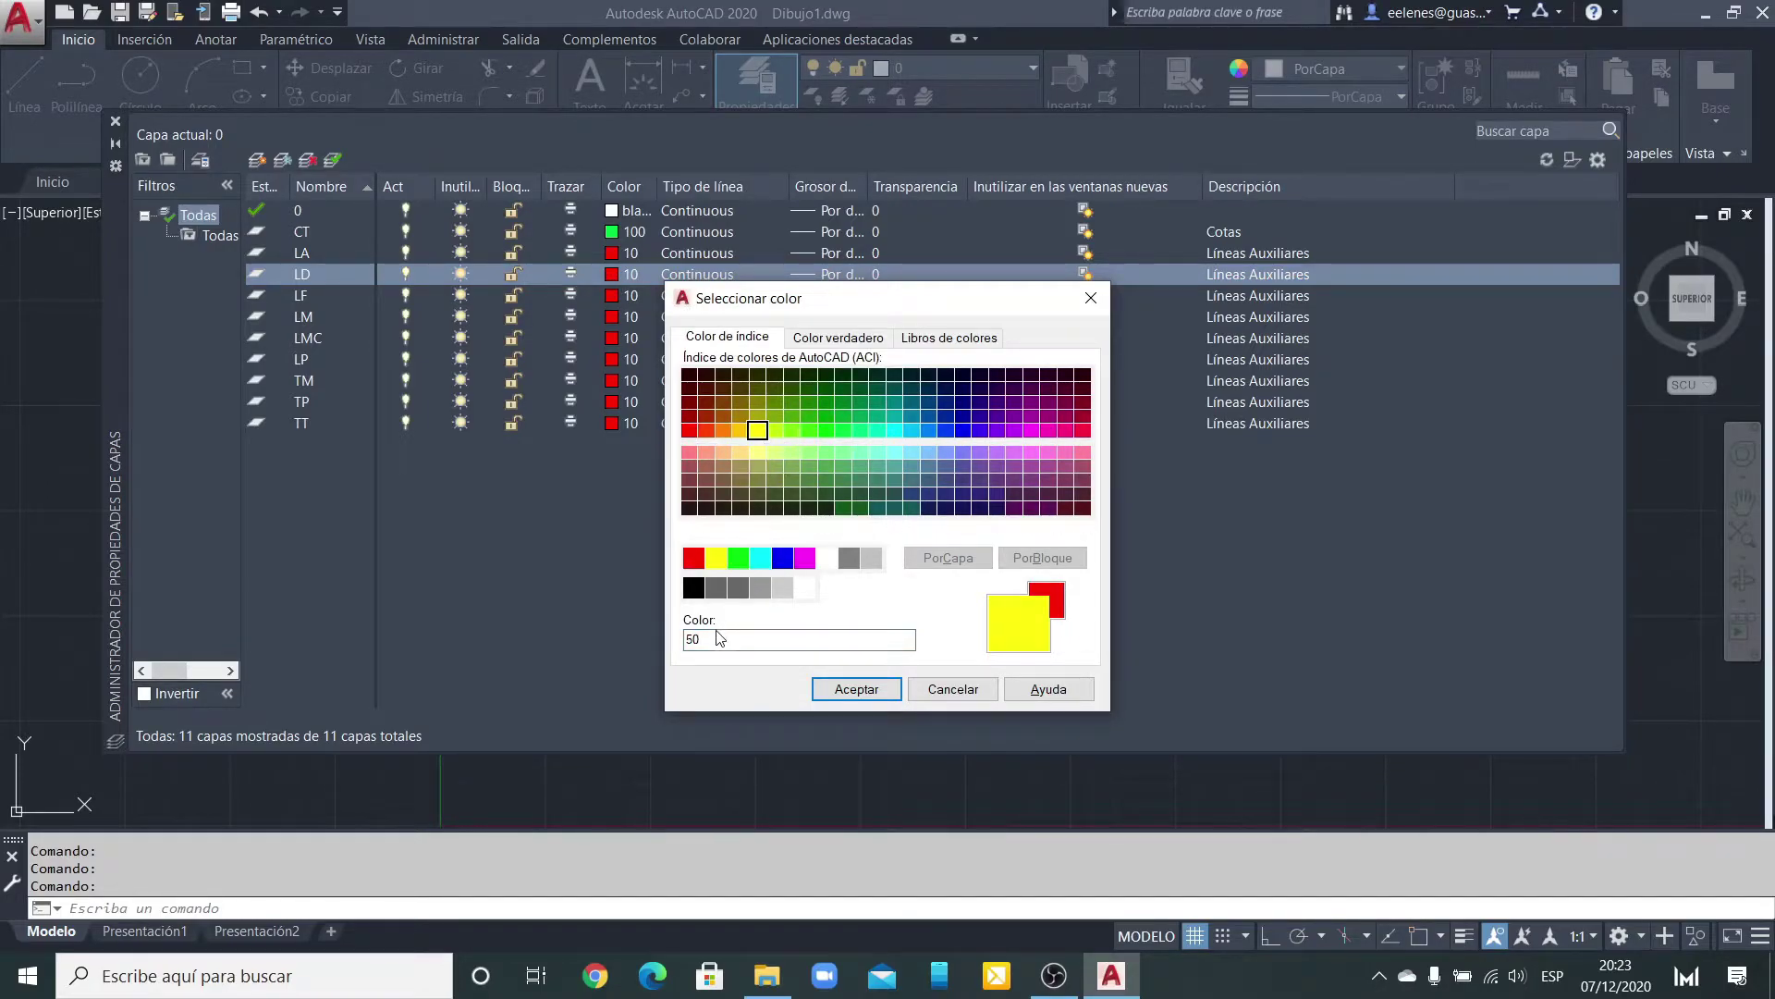
left_click(851, 691)
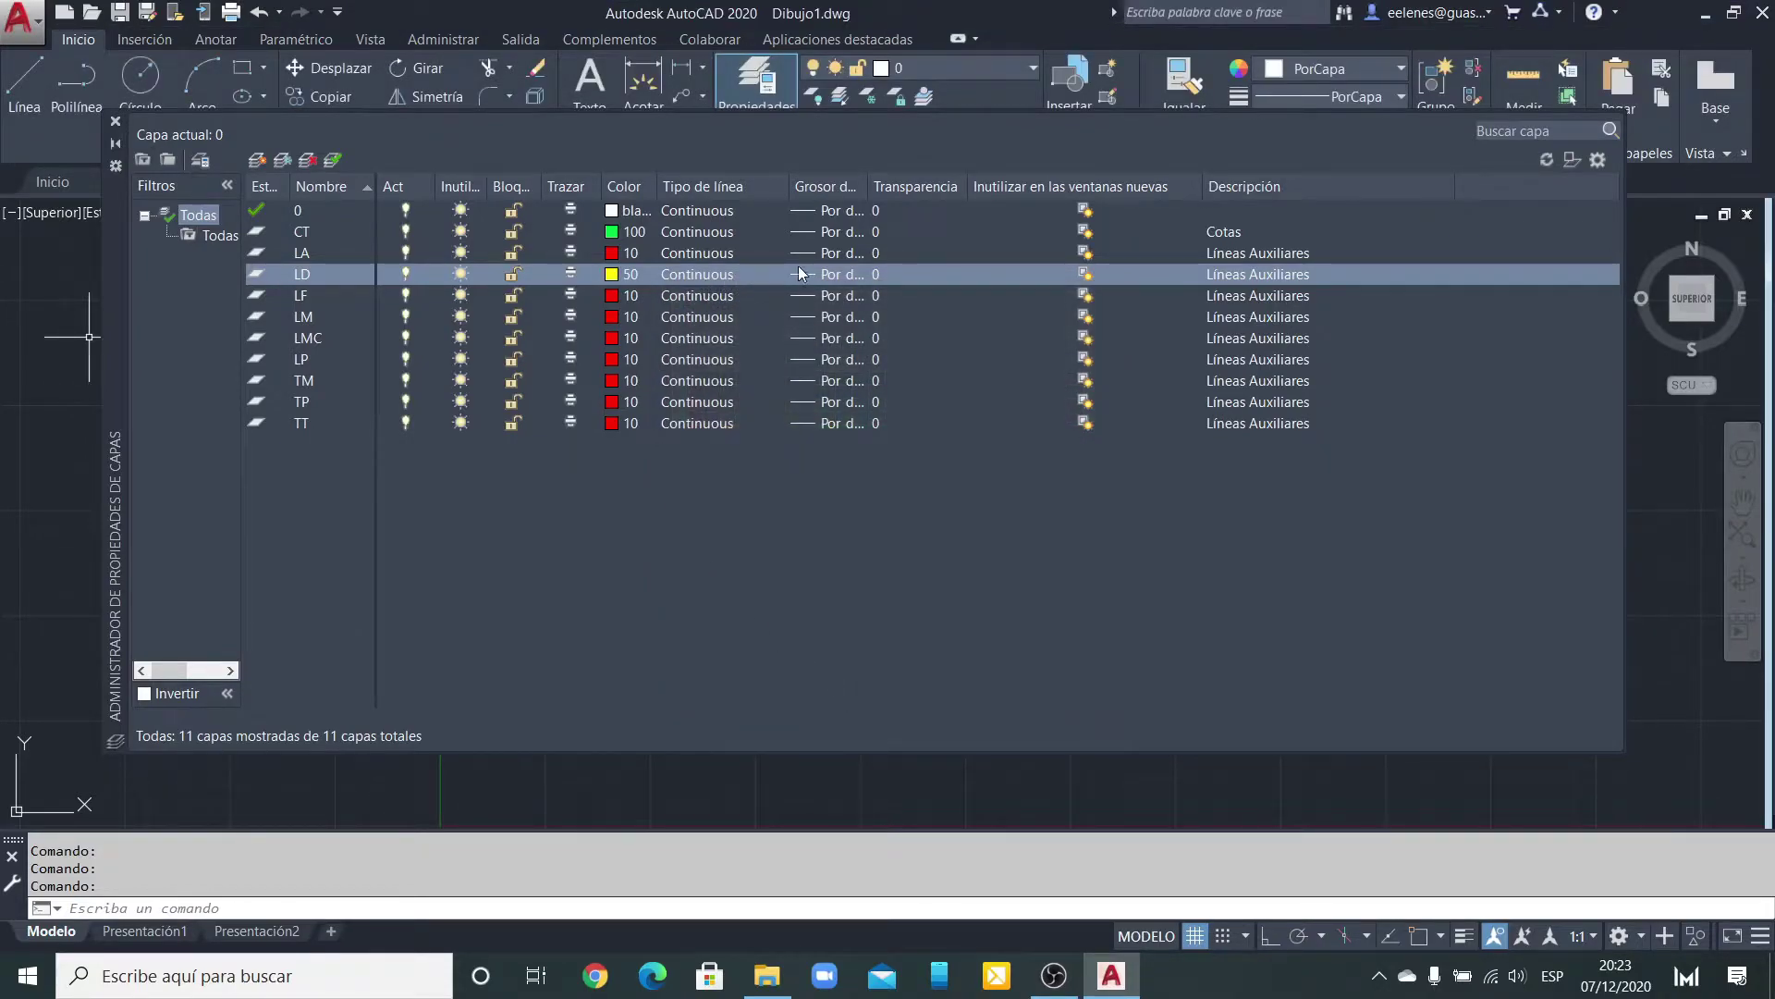
Step: Set the lineweight of layer LD to 0.18 mm
left_click(838, 274)
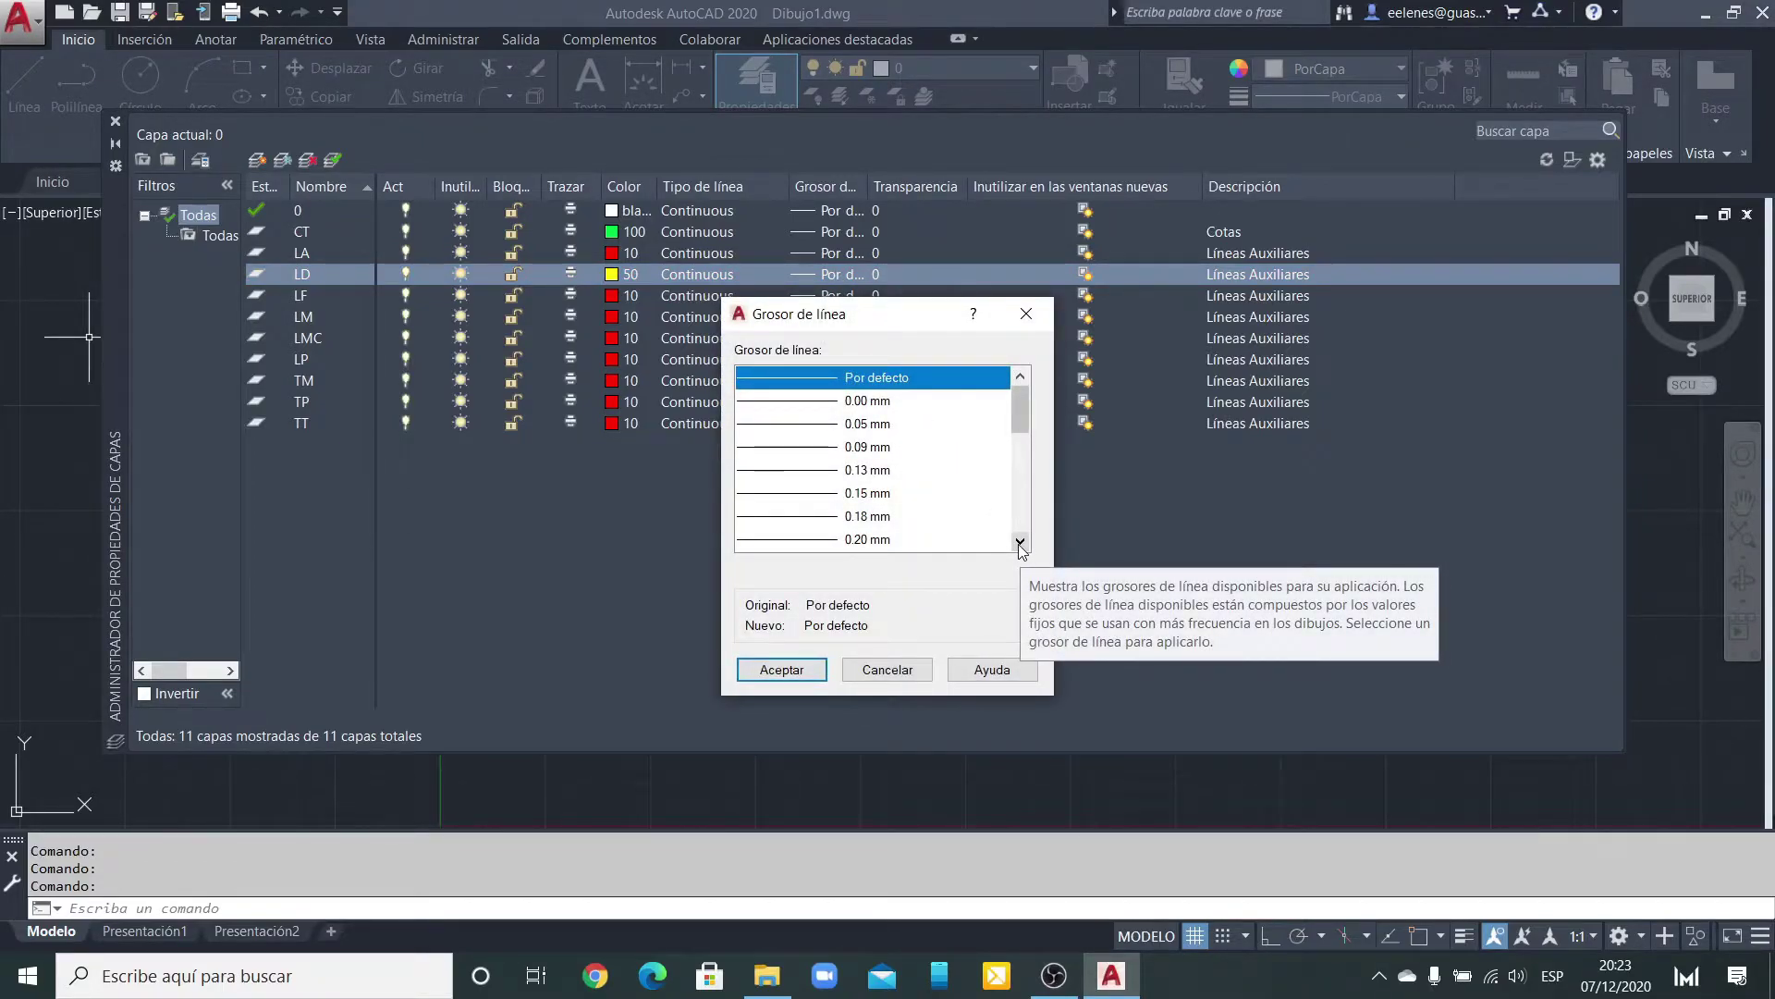
left_click(837, 521)
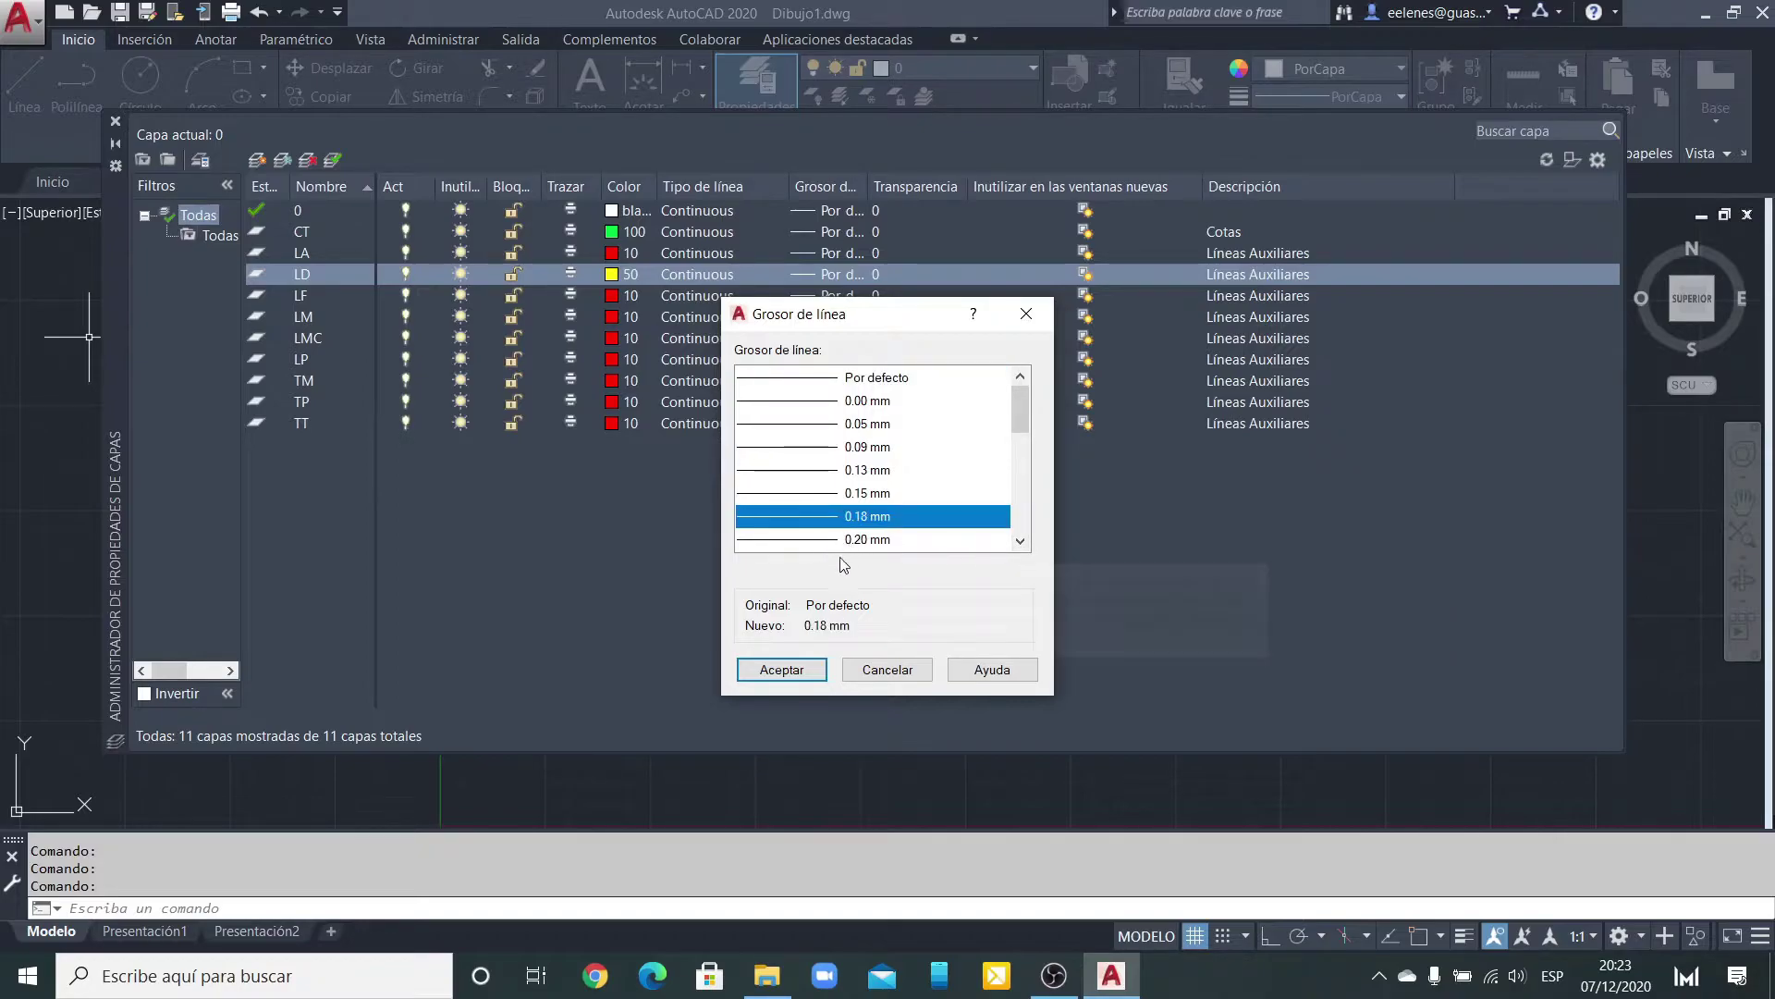
left_click(799, 675)
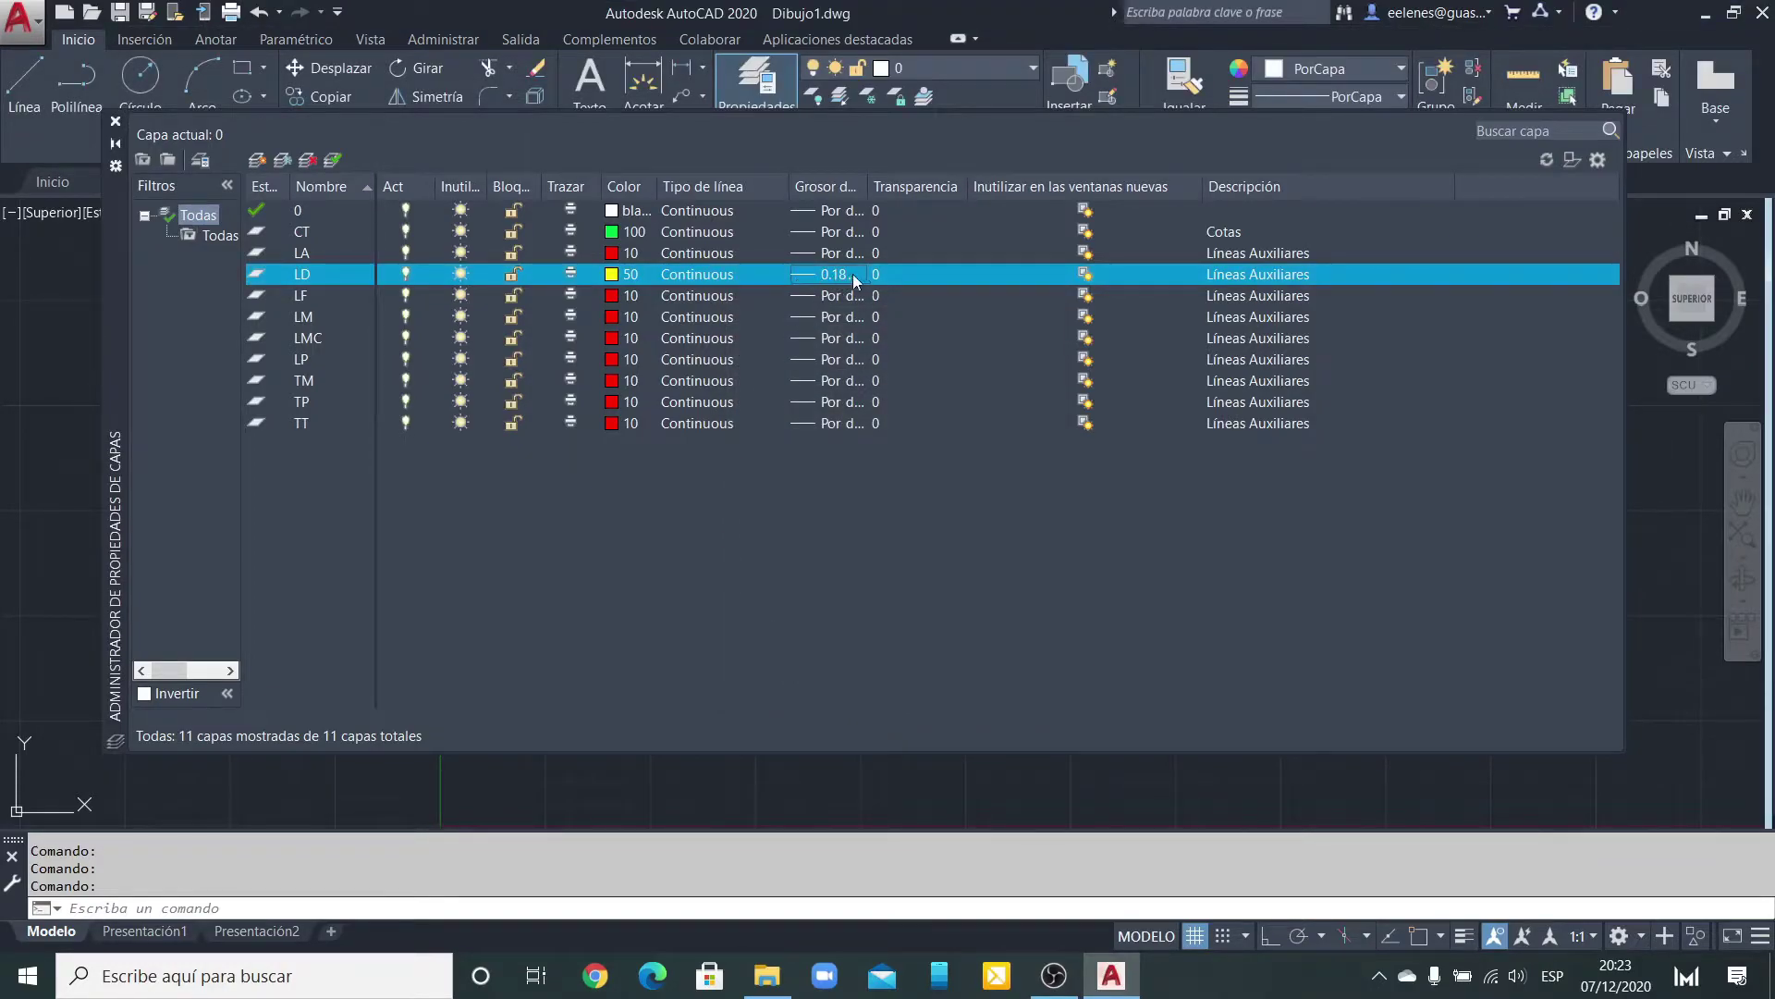
Step: Change the description of layer LD to "Líneas Delgadas"
left_click(1245, 275)
left_click(1245, 275)
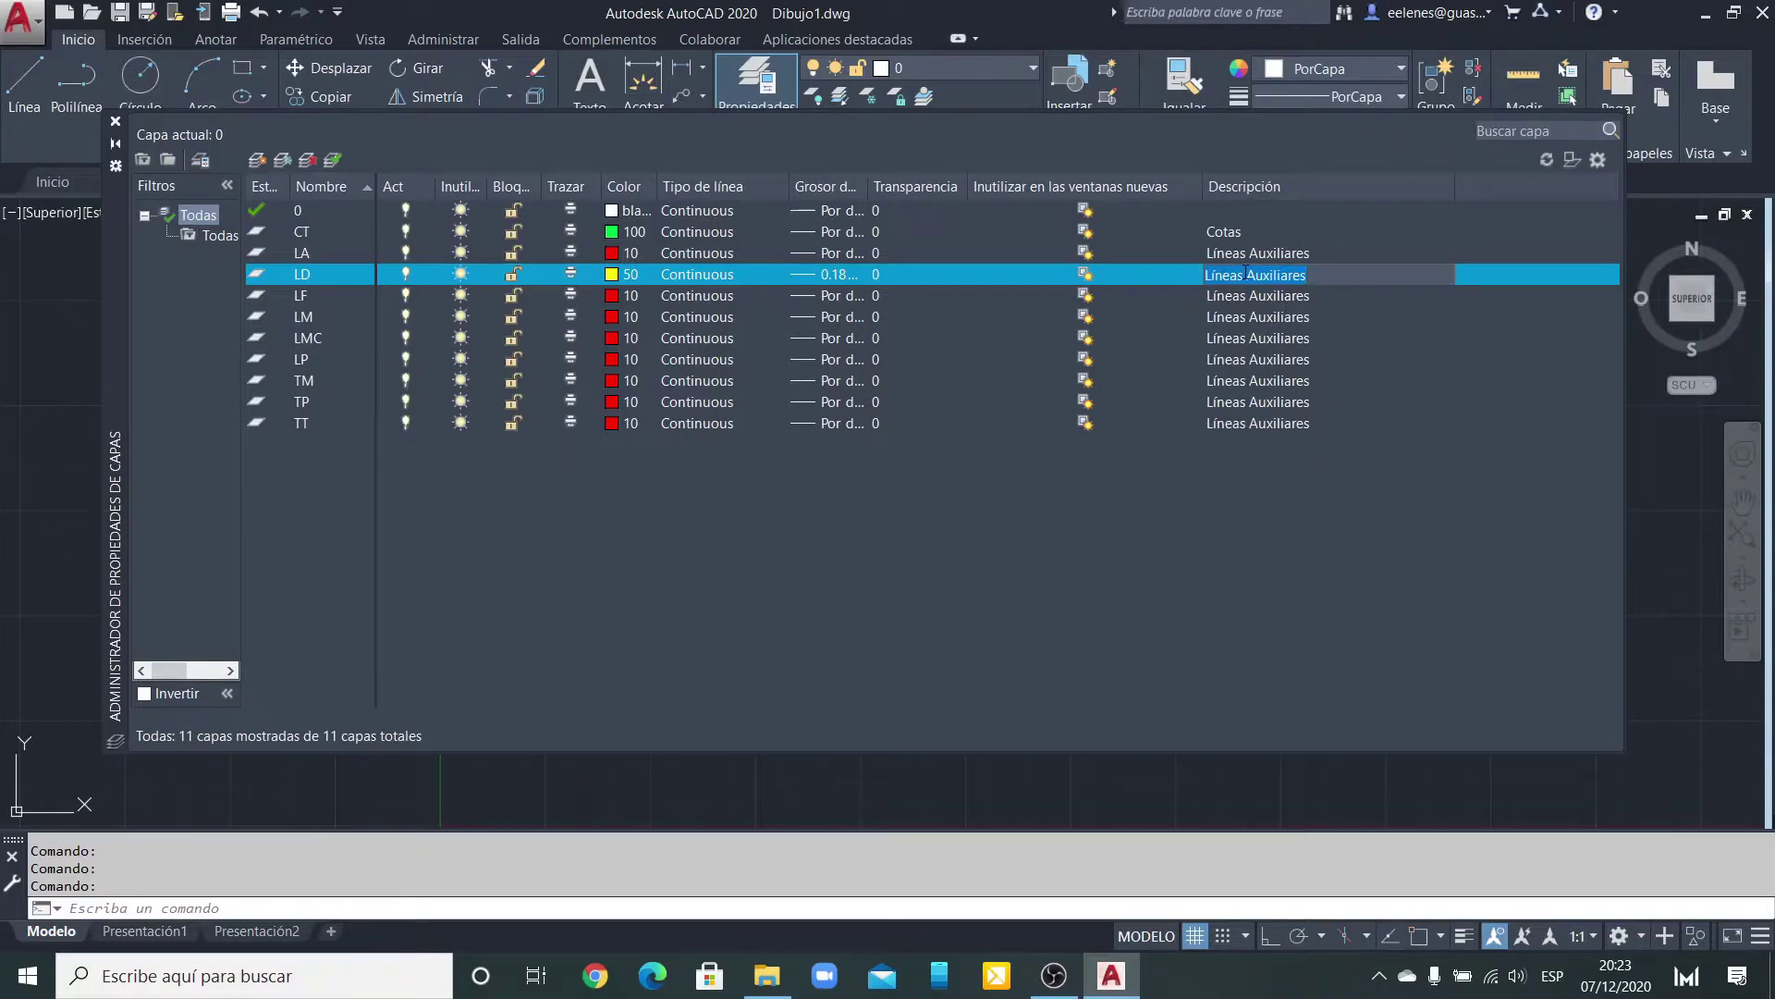
key("BackSpace")
type("Líneas delgadas")
type("D")
key("Return")
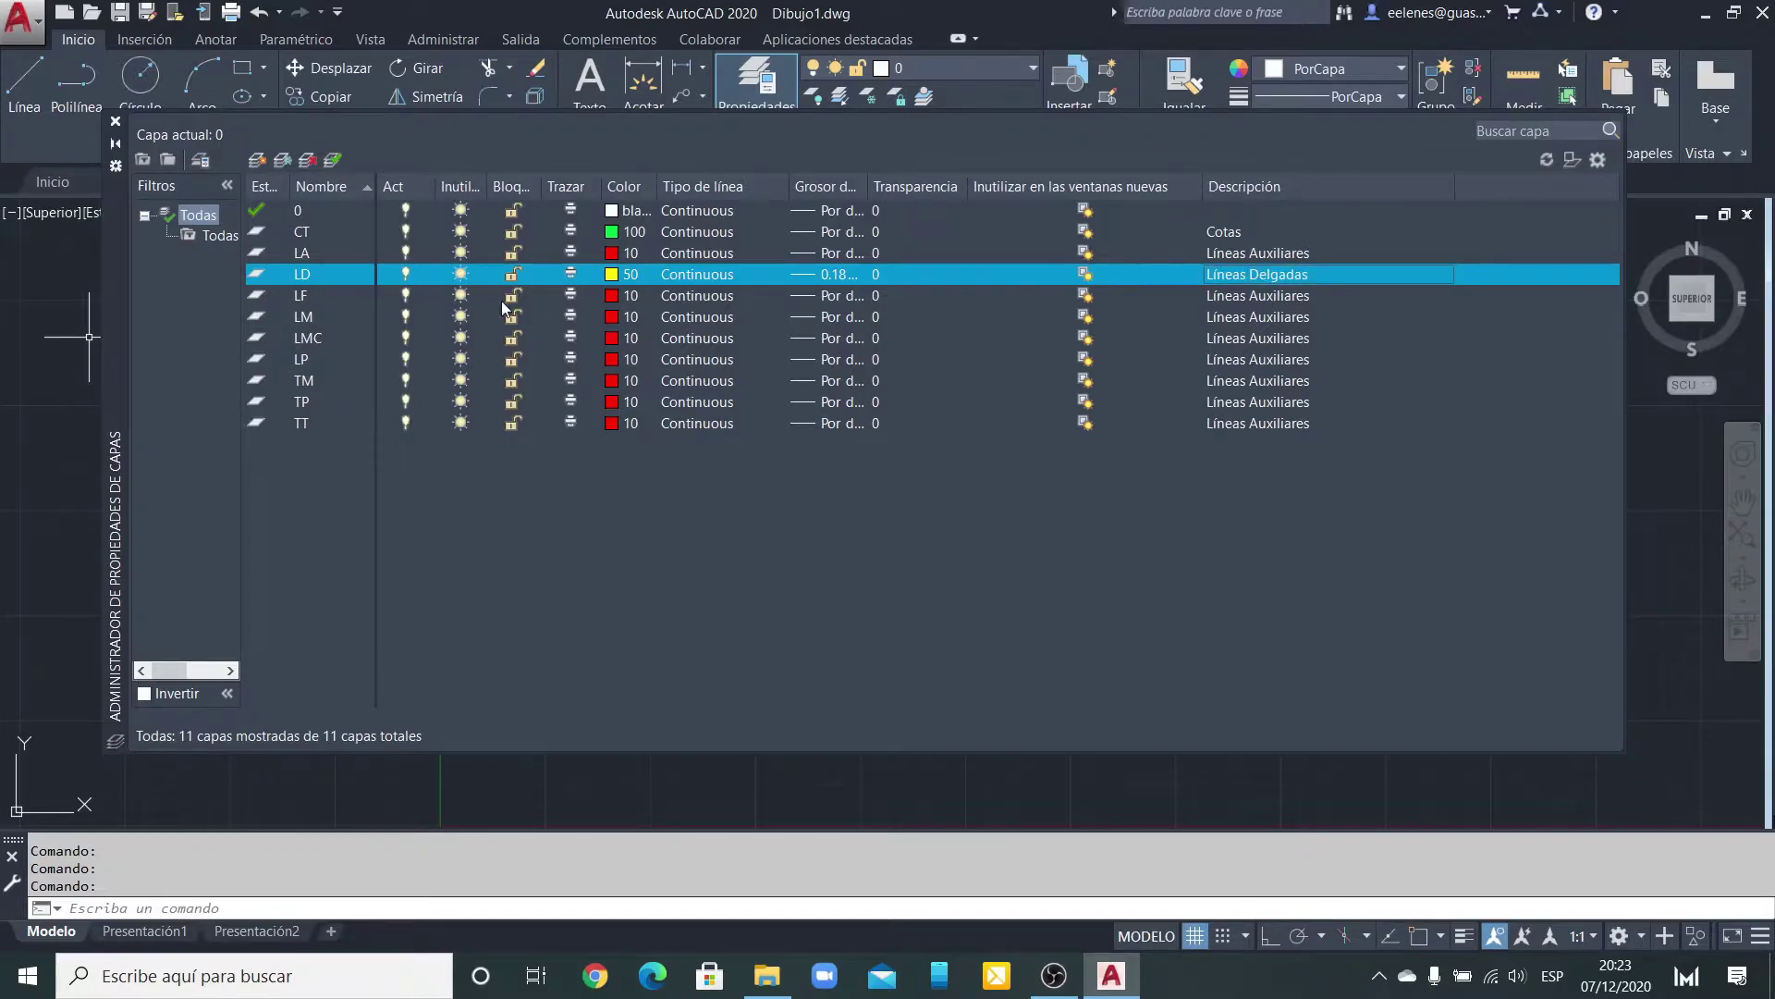
Step: Set the color of layer LF to the blue index color 150
left_click(330, 296)
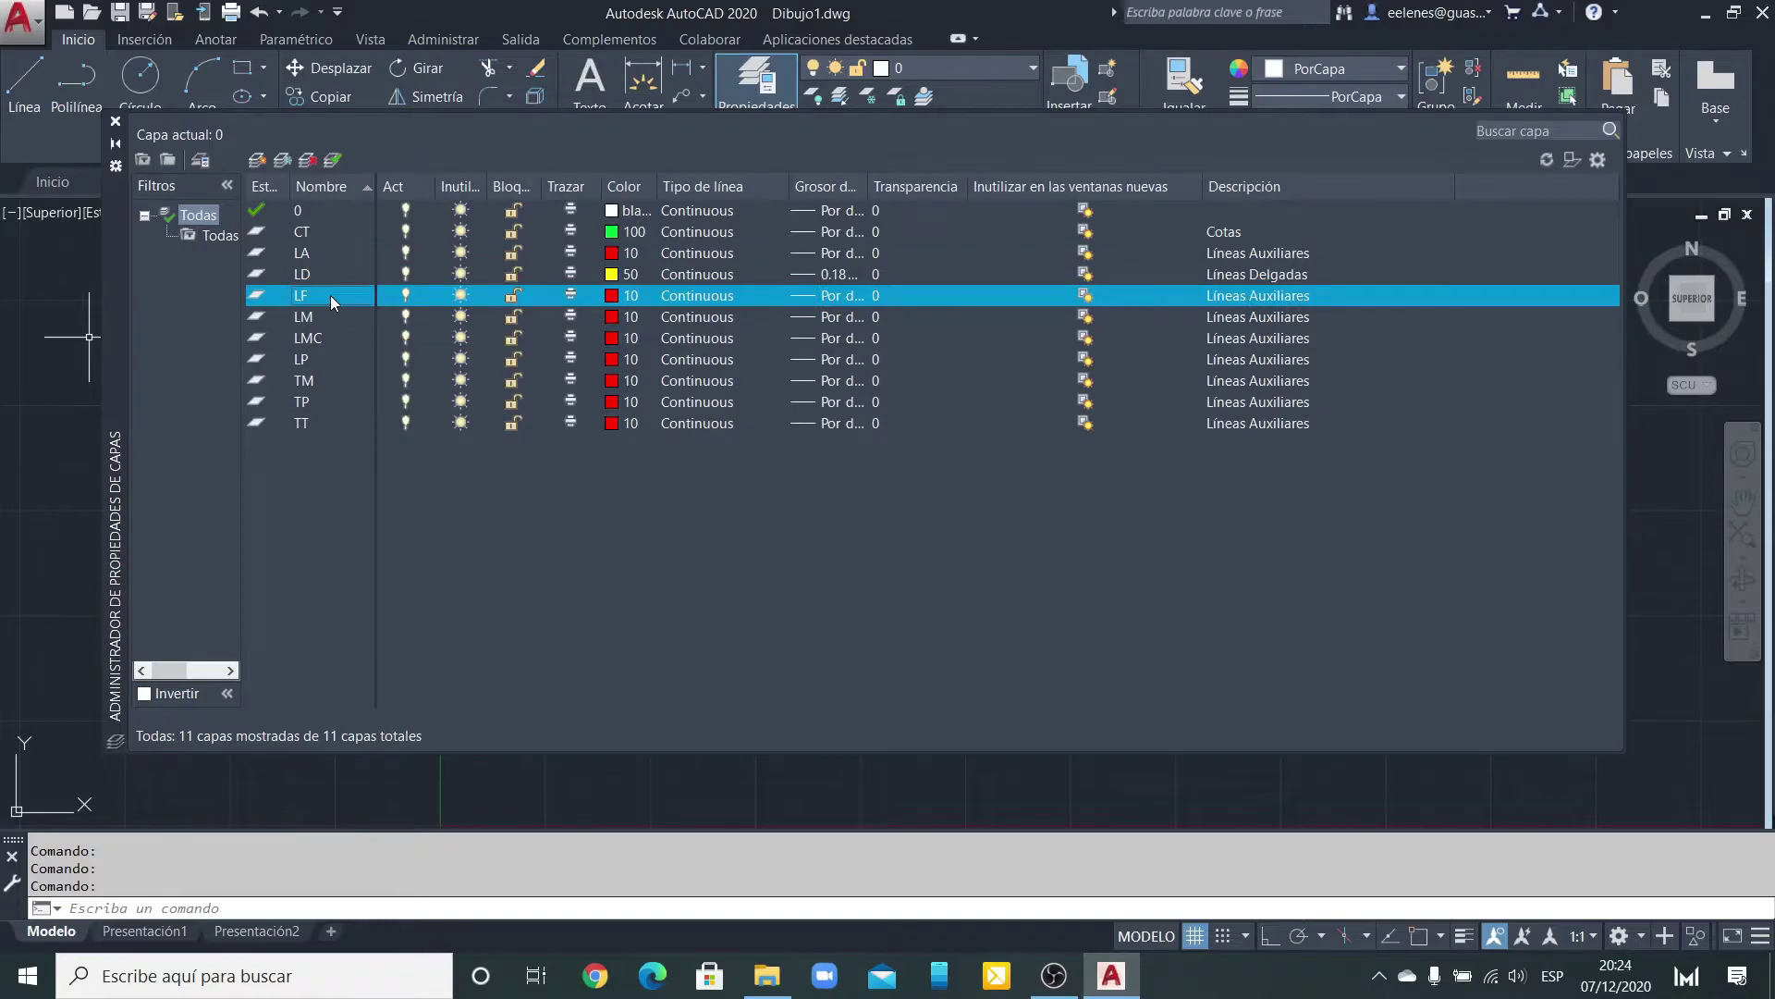
left_click(614, 296)
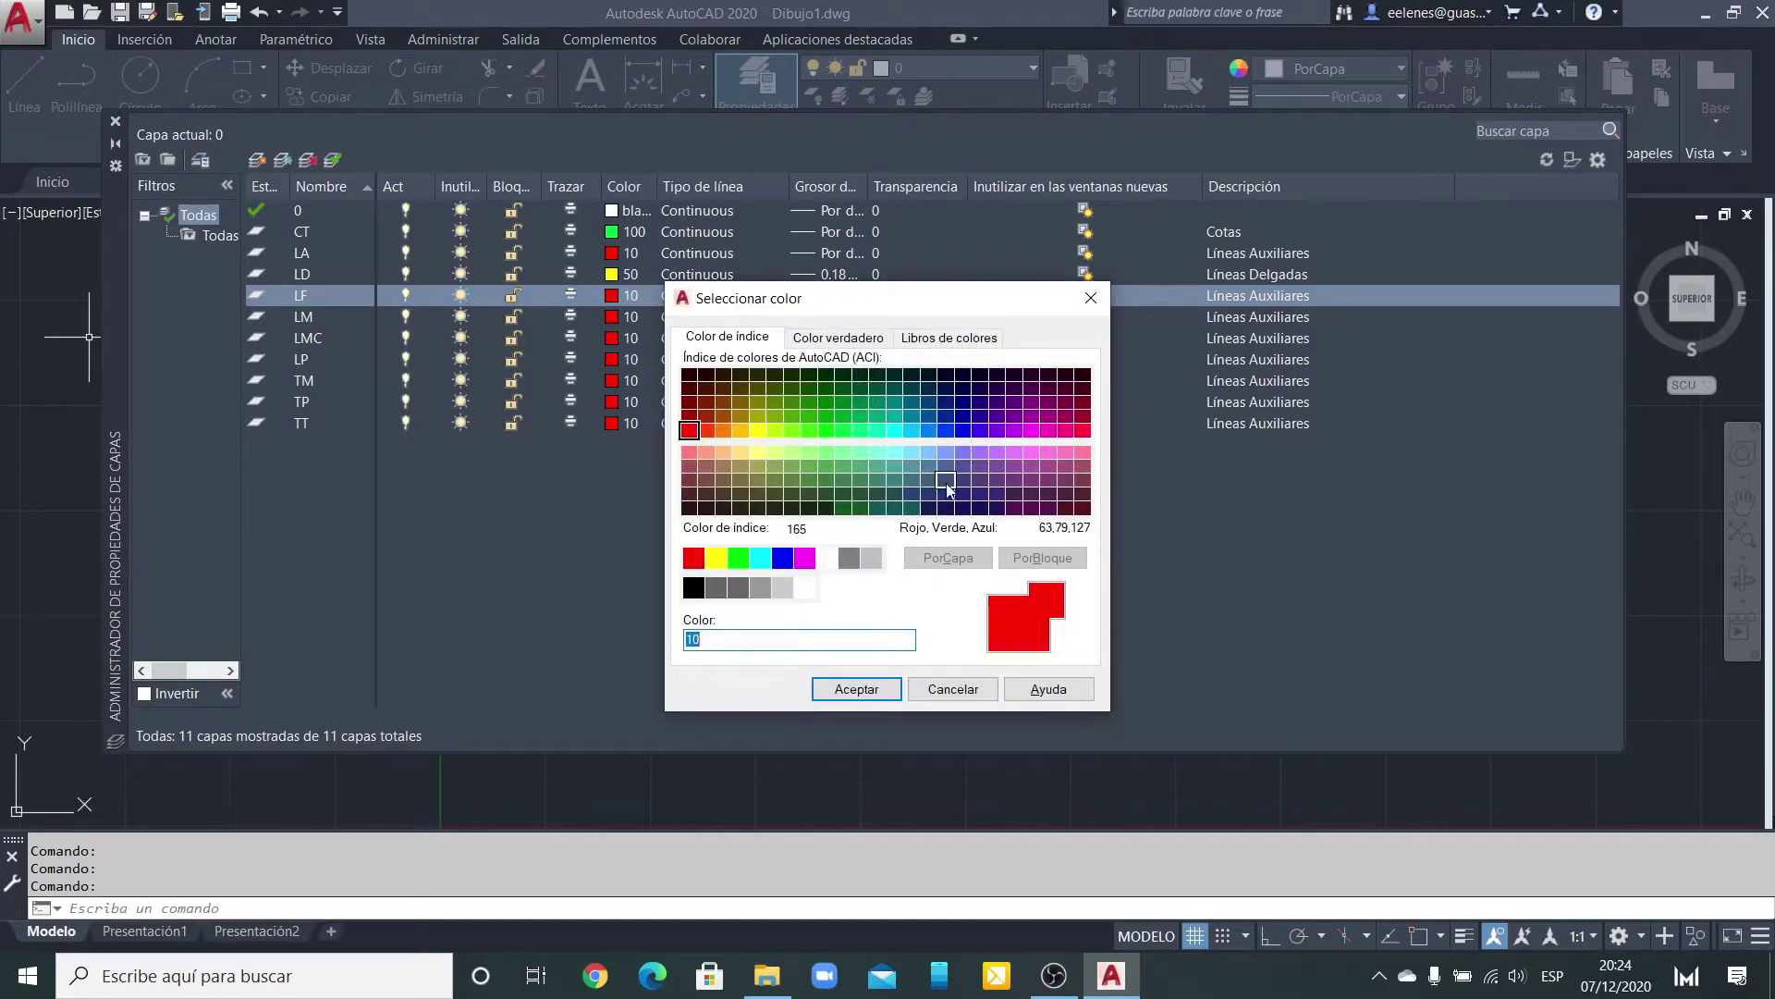
left_click(939, 431)
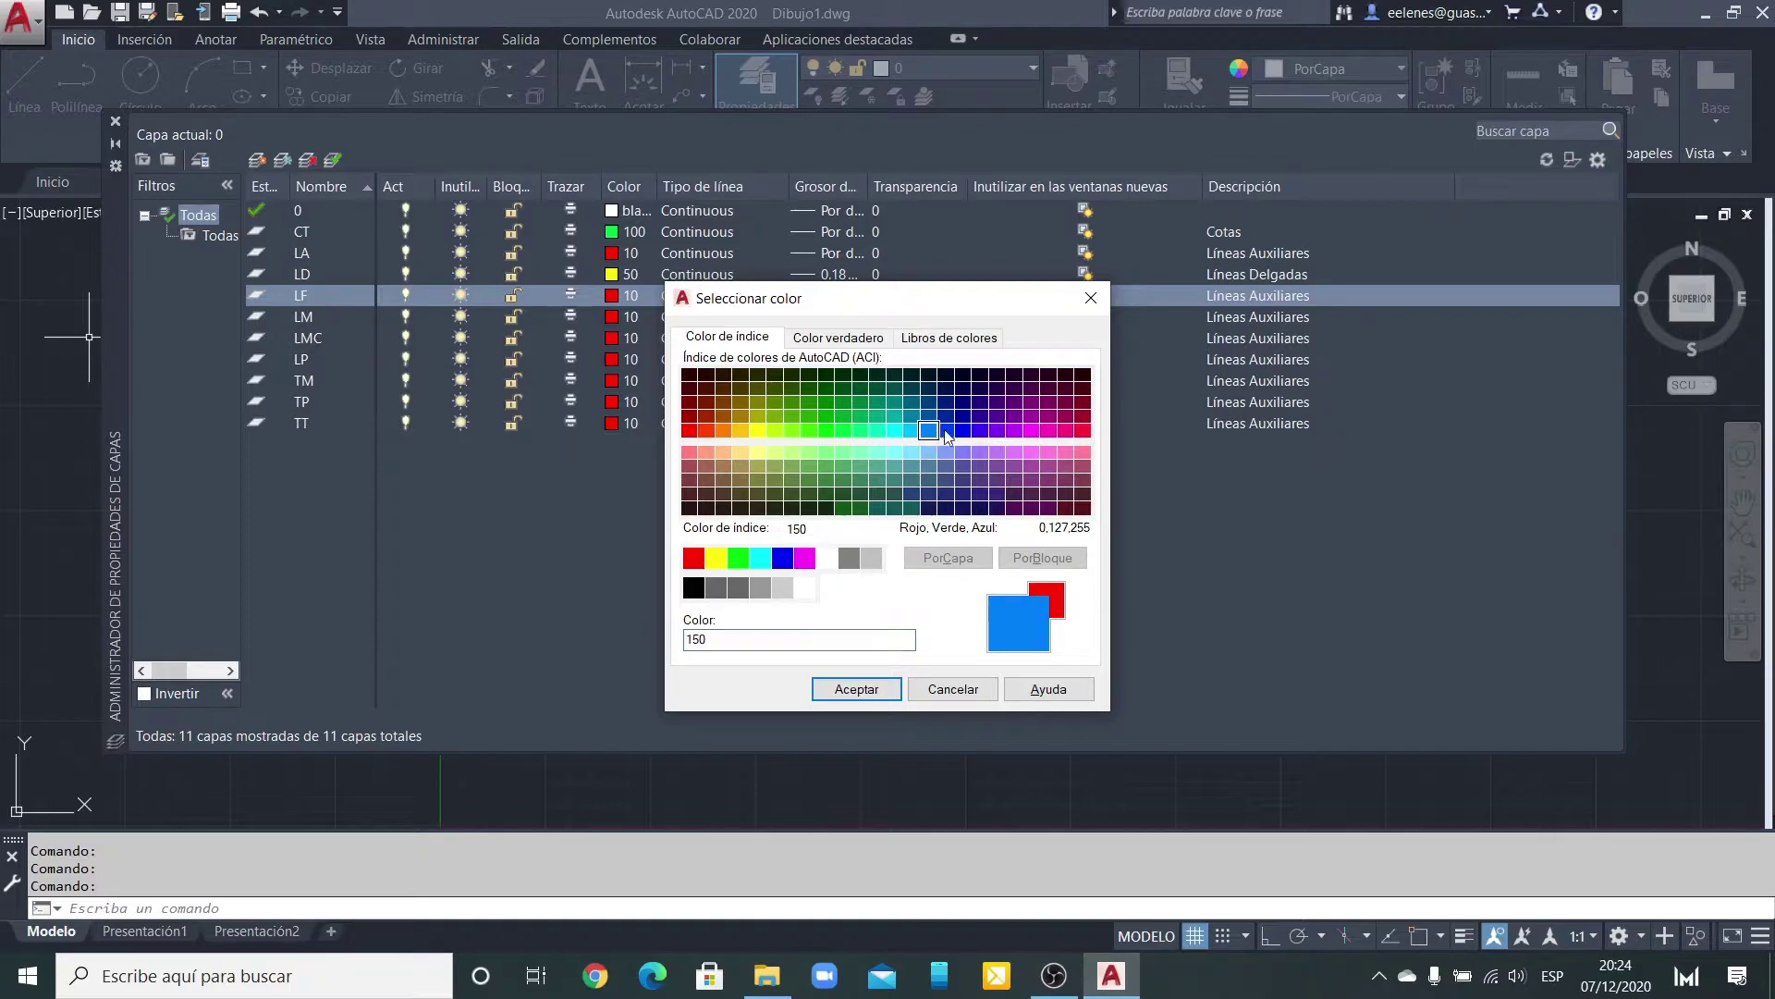
left_click(856, 689)
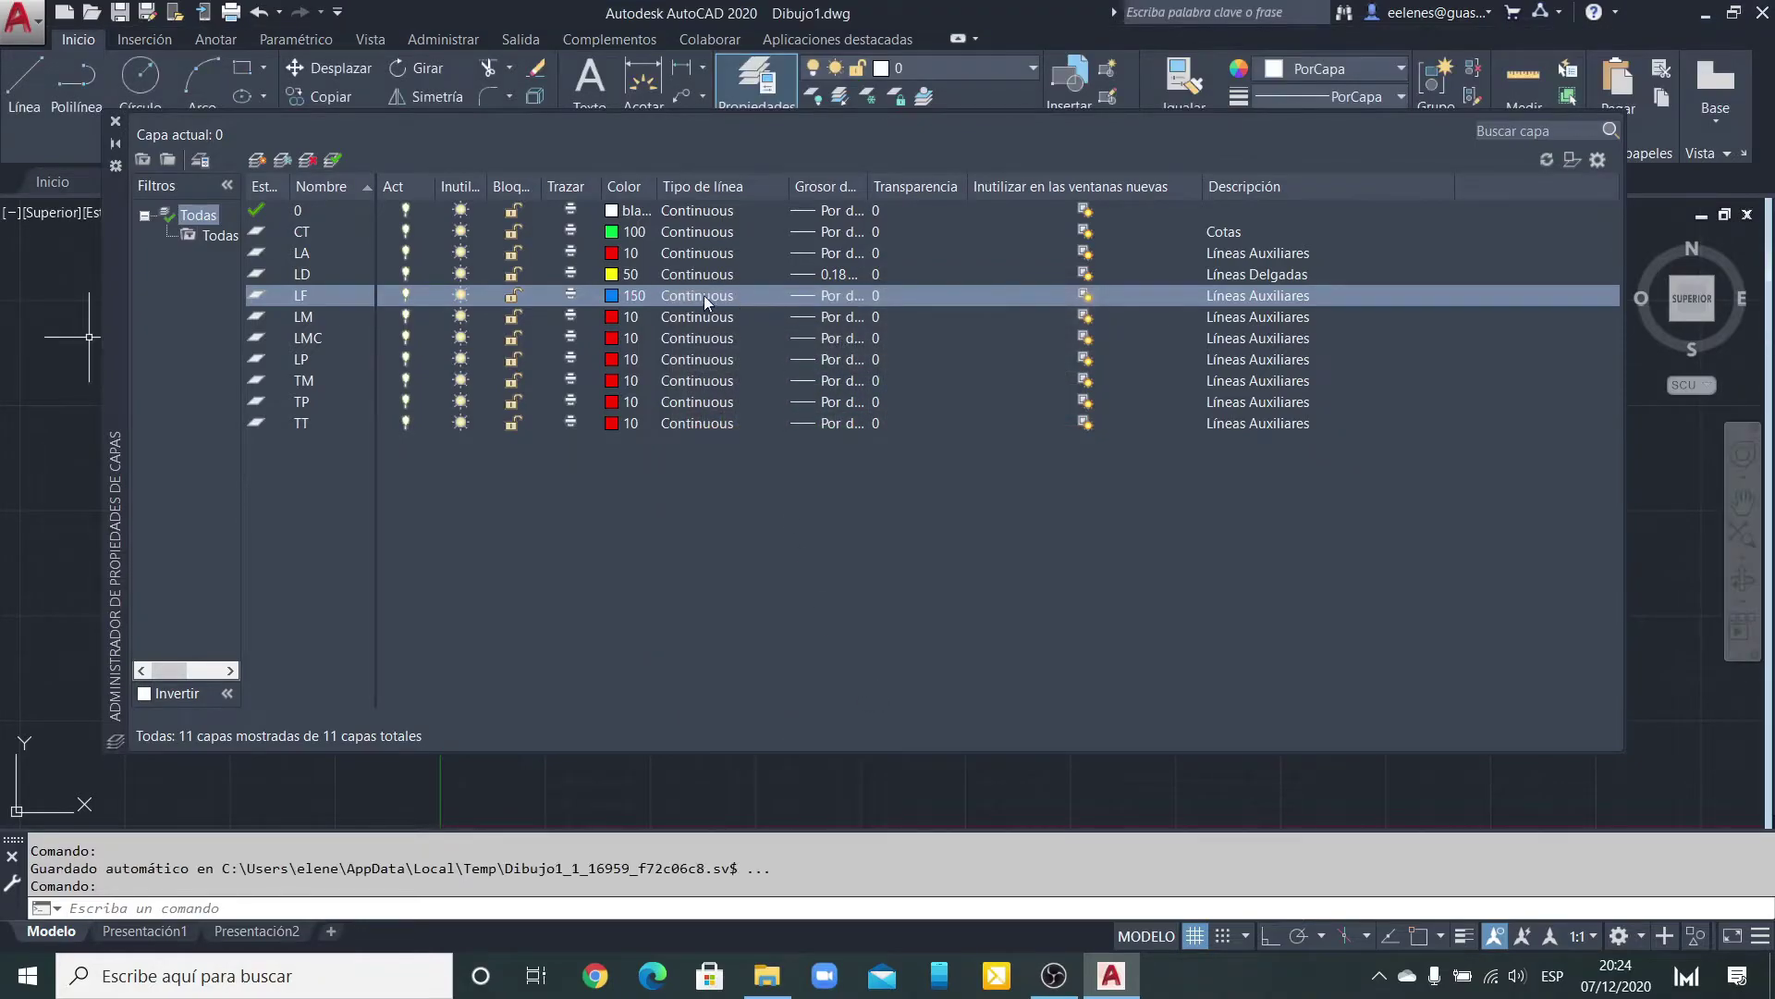
Step: Set the lineweight of layer LF to 0.70 mm
left_click(829, 301)
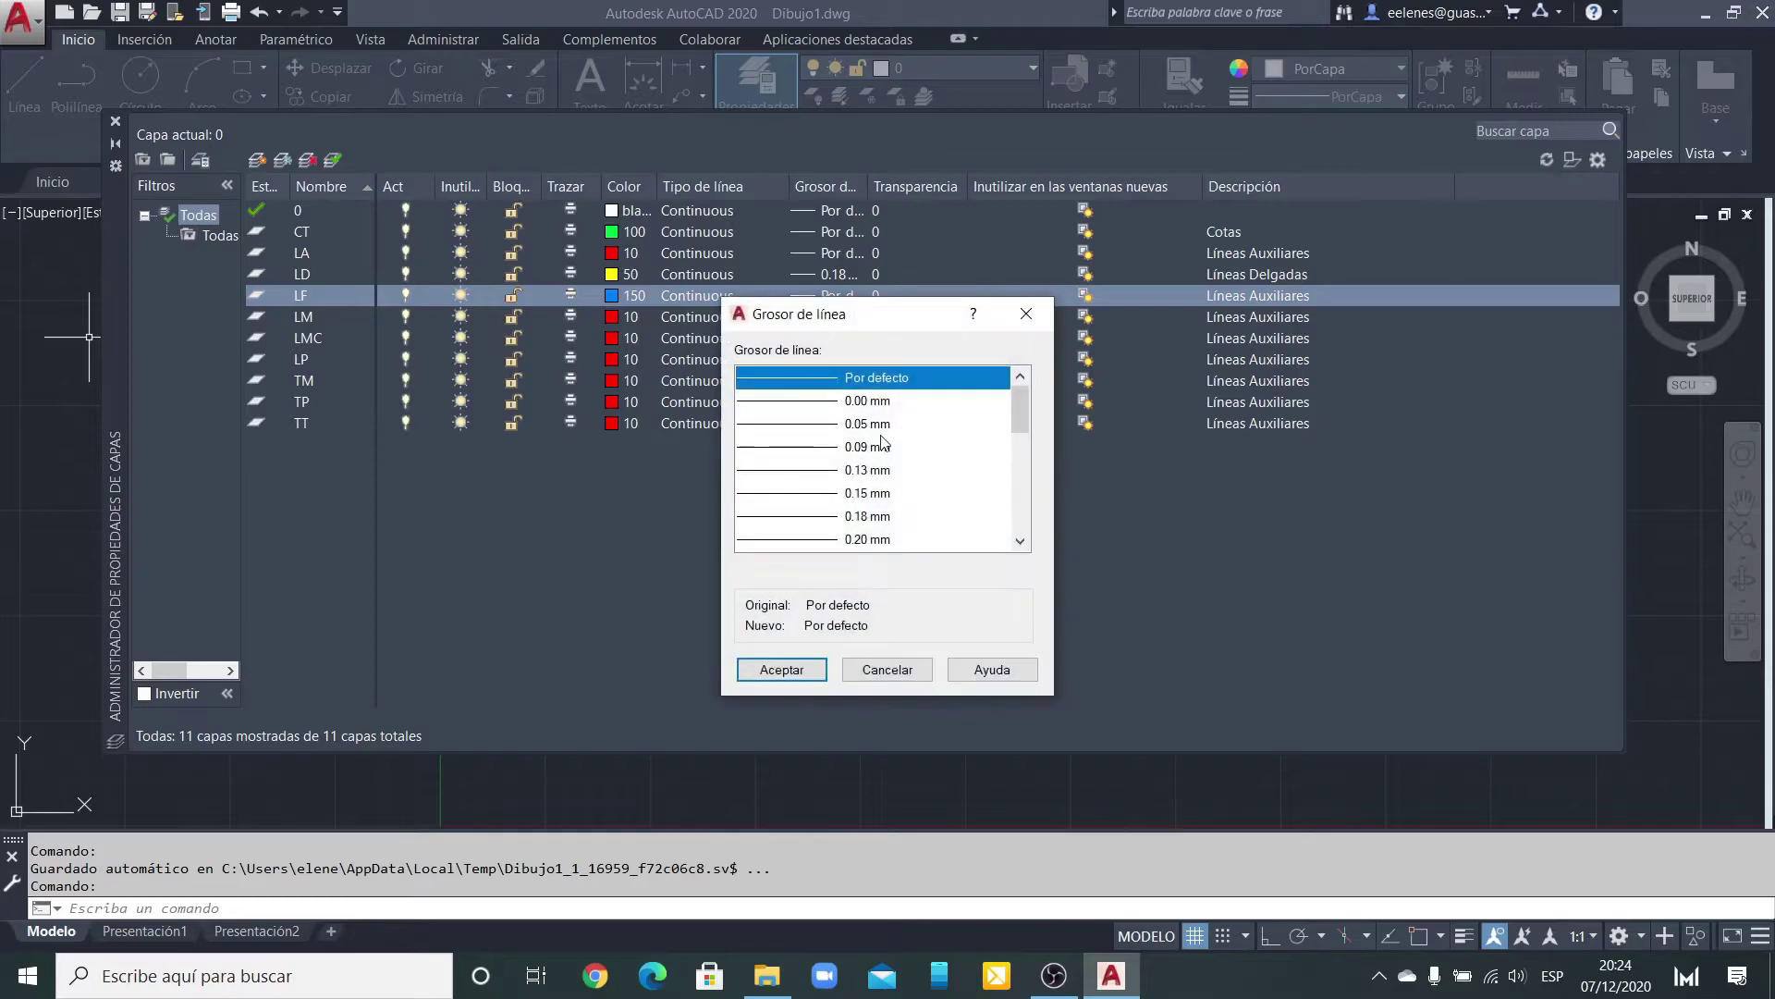
left_click(1020, 541)
left_click(1020, 541)
left_click(1020, 541)
left_click(1020, 541)
left_click(1020, 541)
left_click(1020, 541)
left_click(1019, 541)
left_click(1020, 541)
left_click(1020, 541)
left_click(1020, 541)
left_click(1020, 541)
left_click(1020, 541)
left_click(1020, 541)
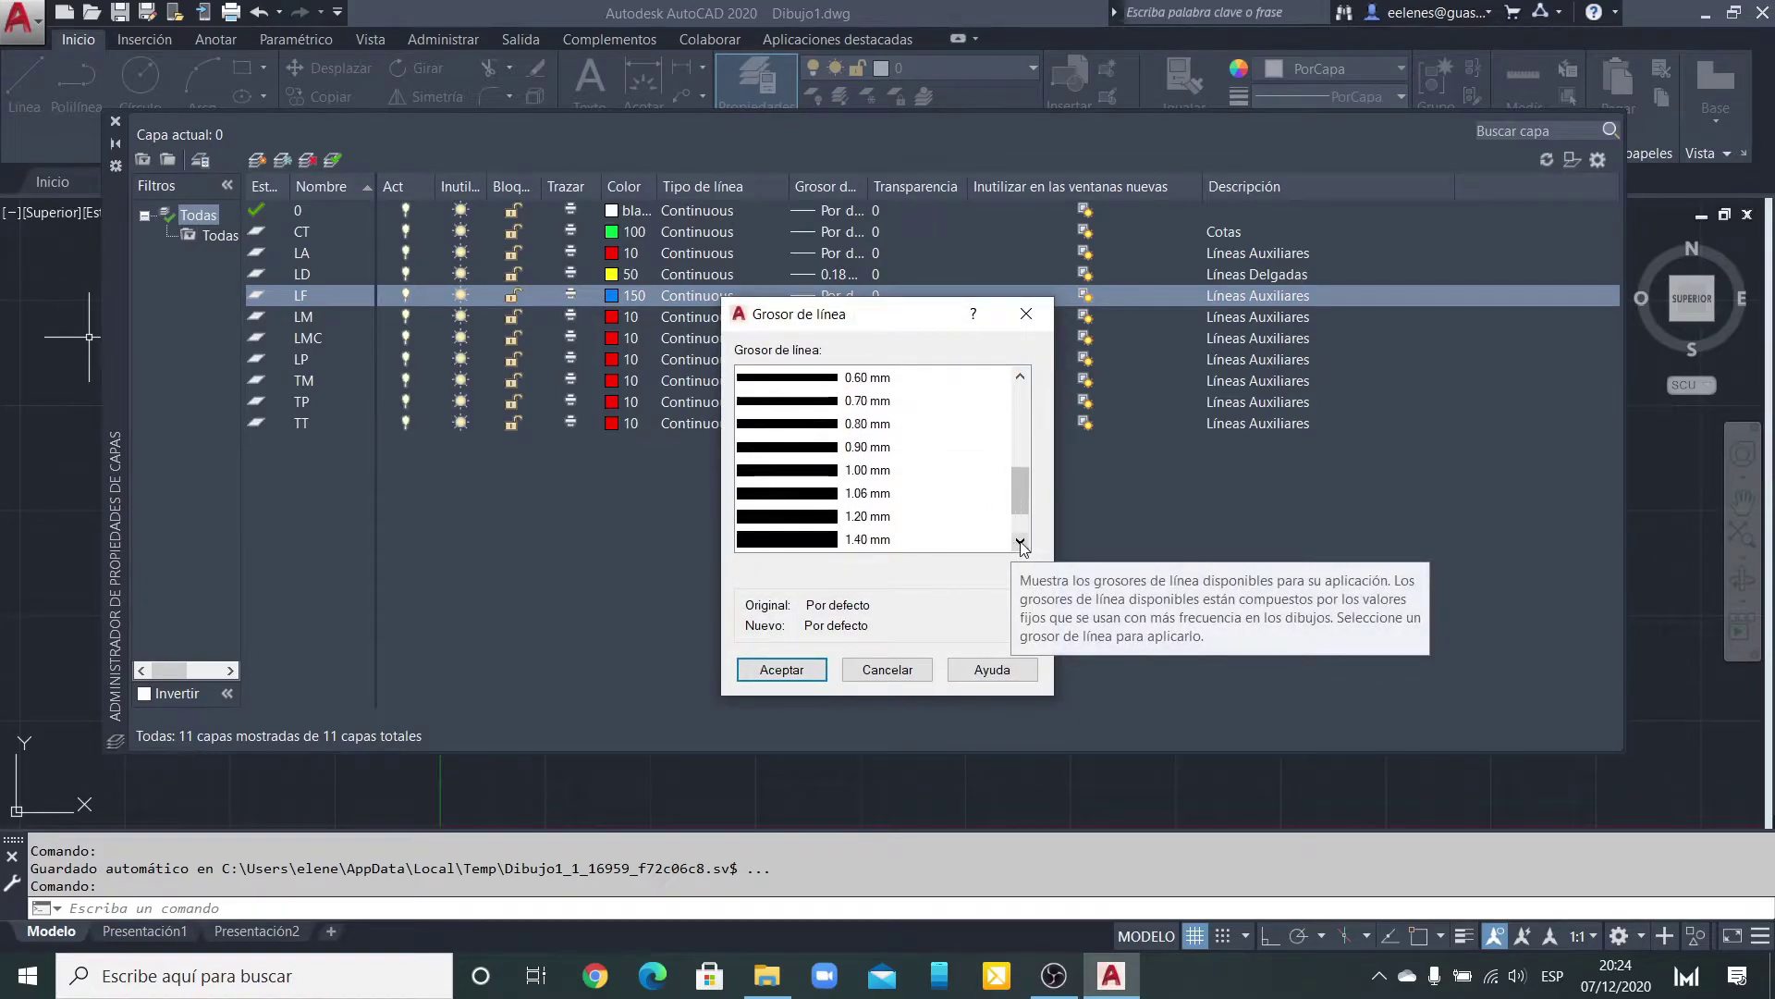
left_click(830, 402)
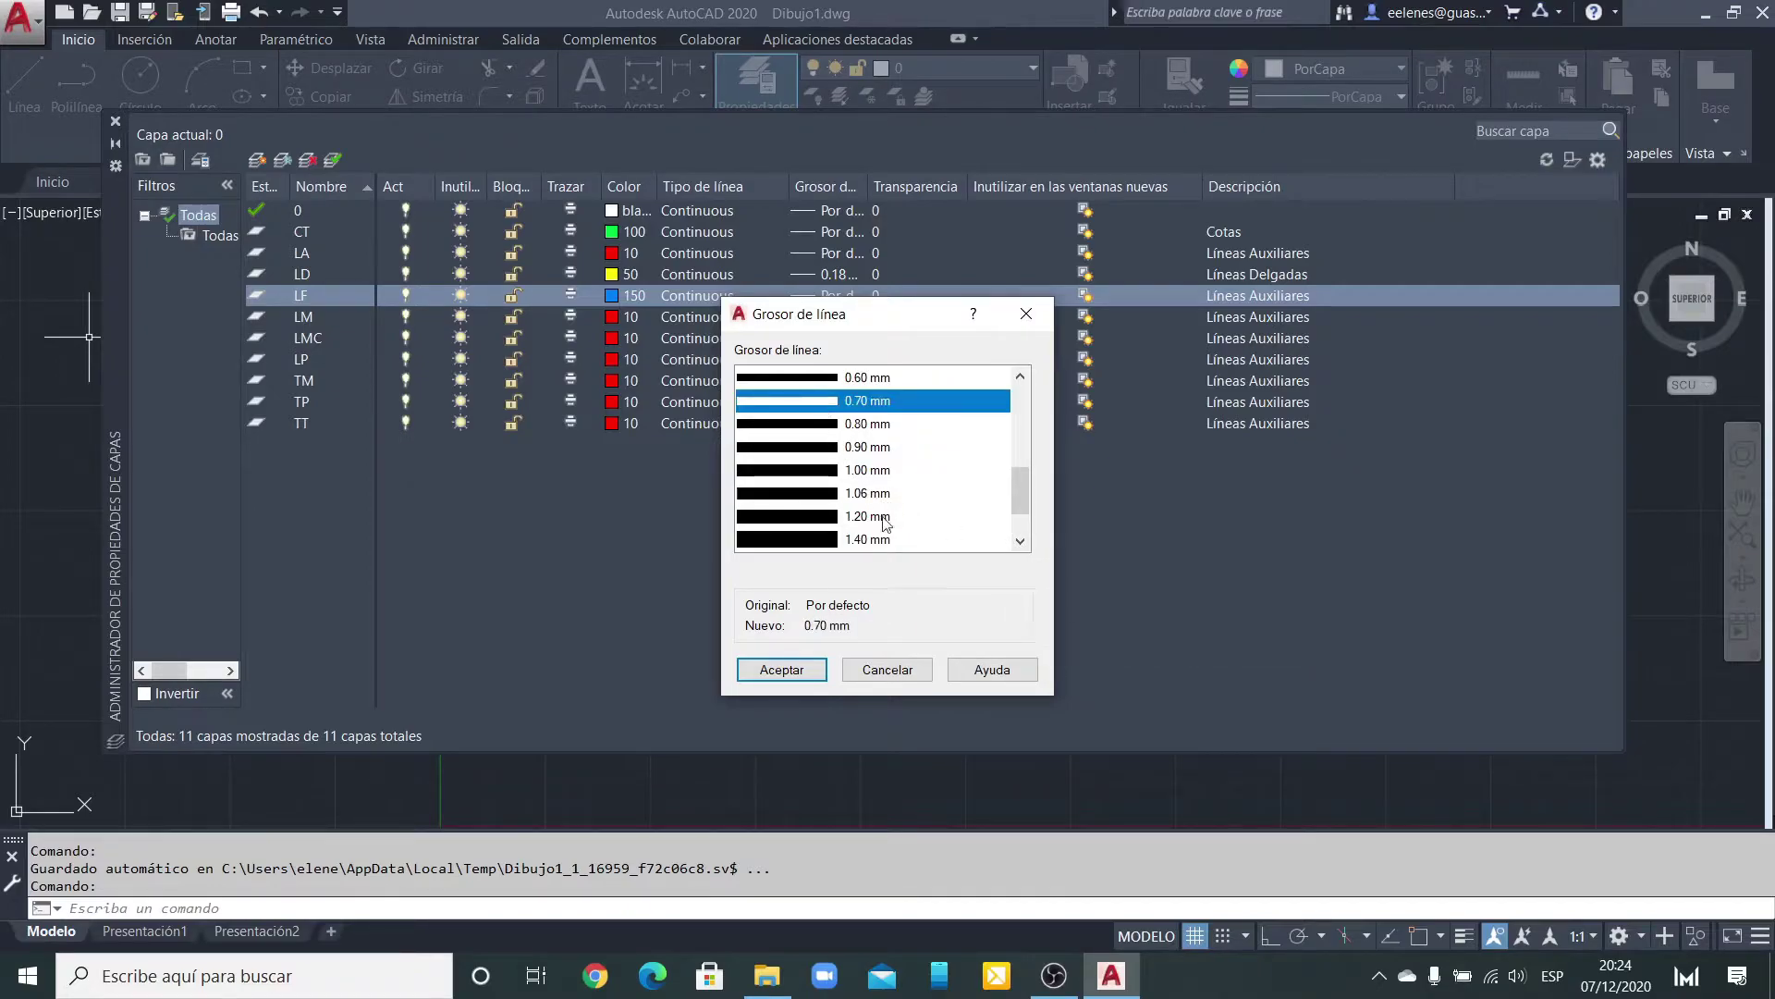
left_click(812, 669)
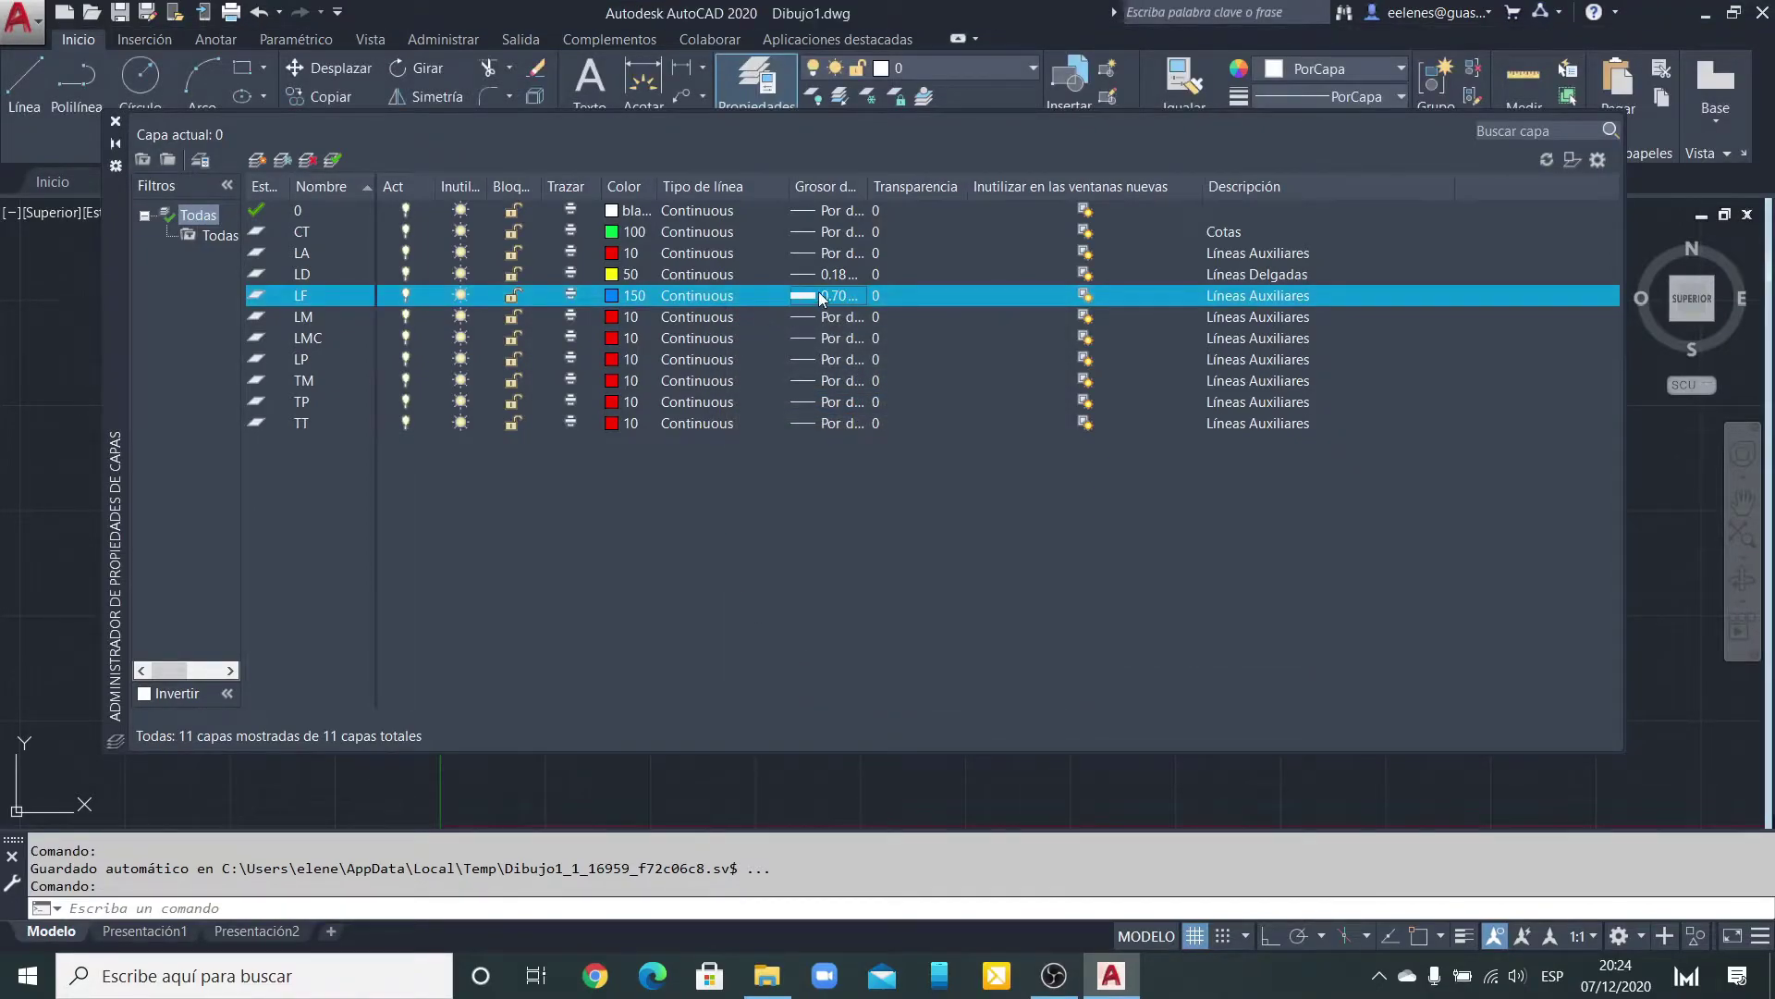
Step: Change the description of layer LF to "Líneas Fuertes"
left_click(1259, 299)
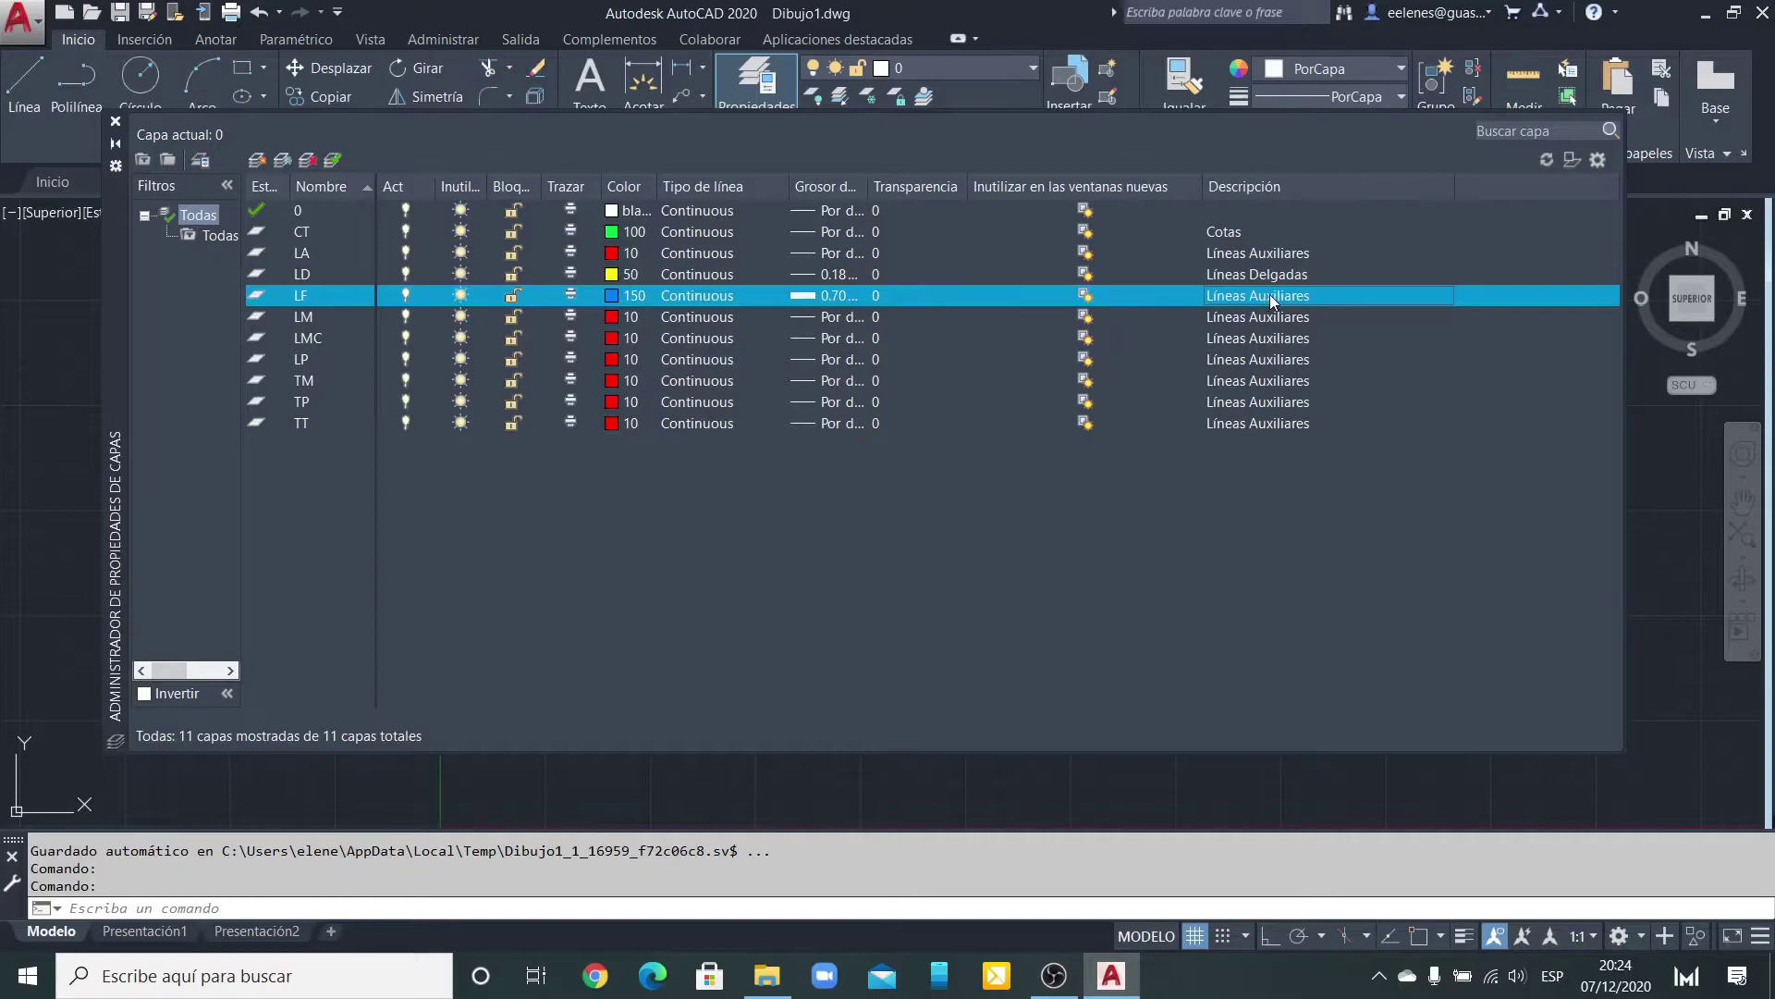
left_click(1268, 294)
double_click(1256, 296)
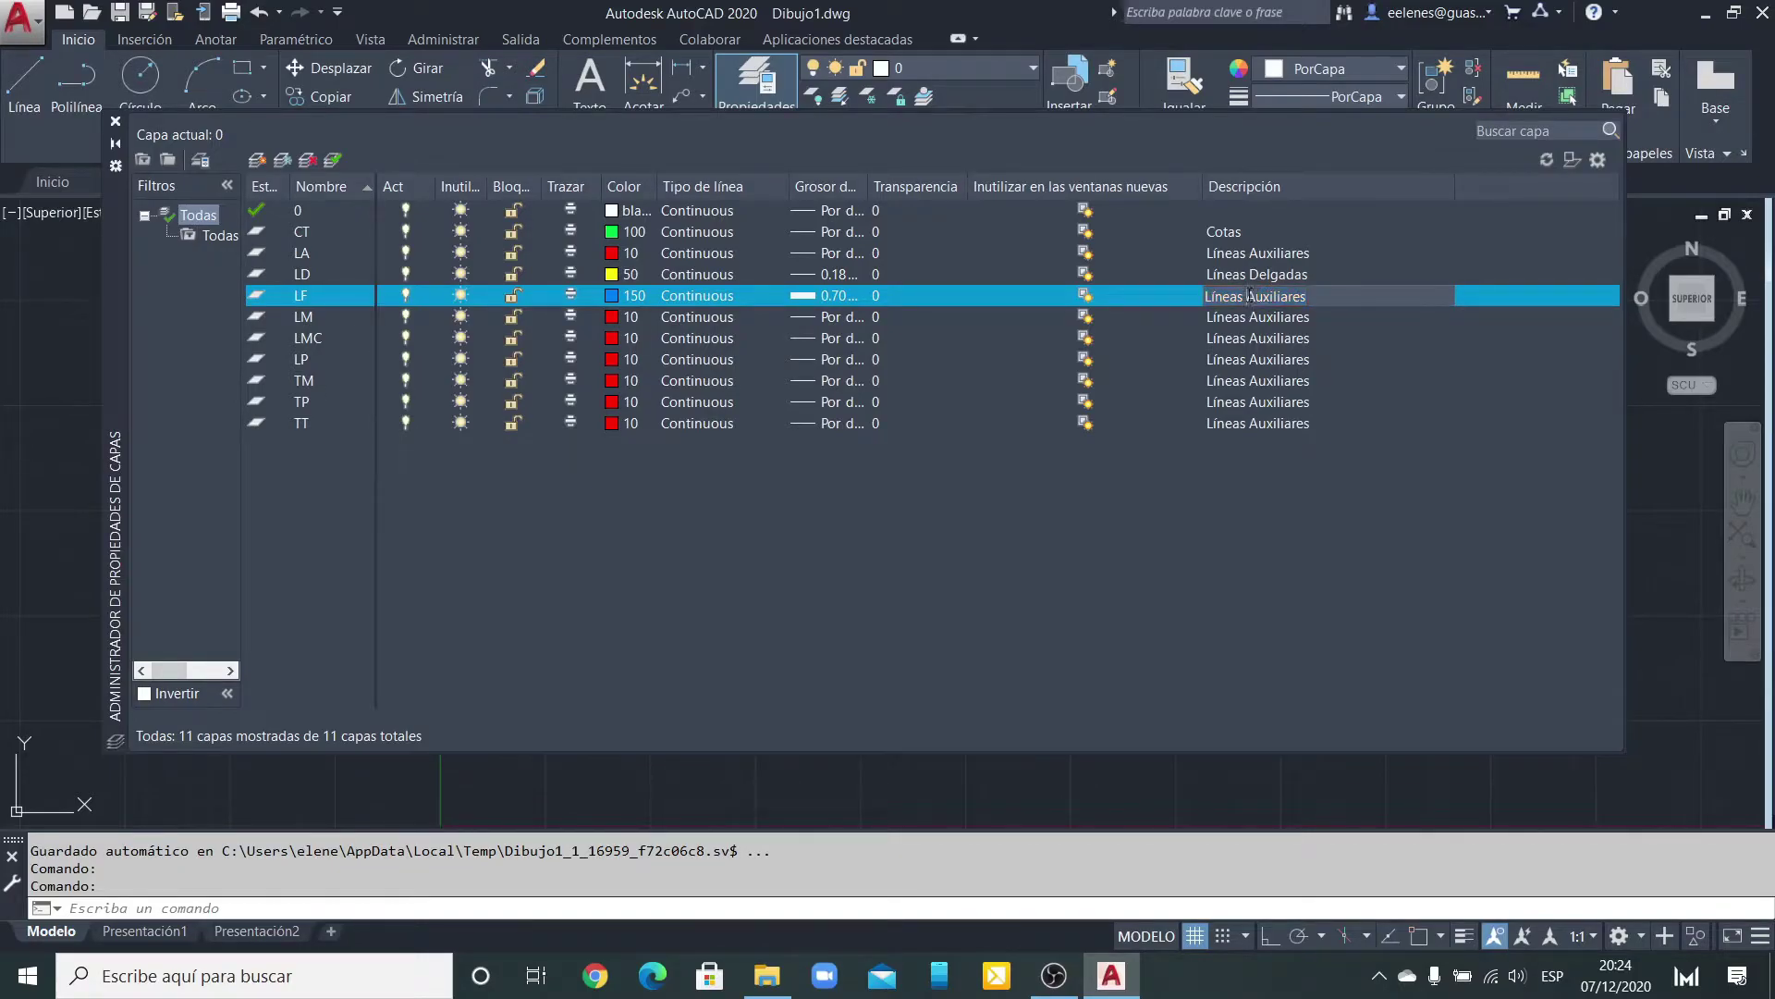
type("Fuertes")
key("Return")
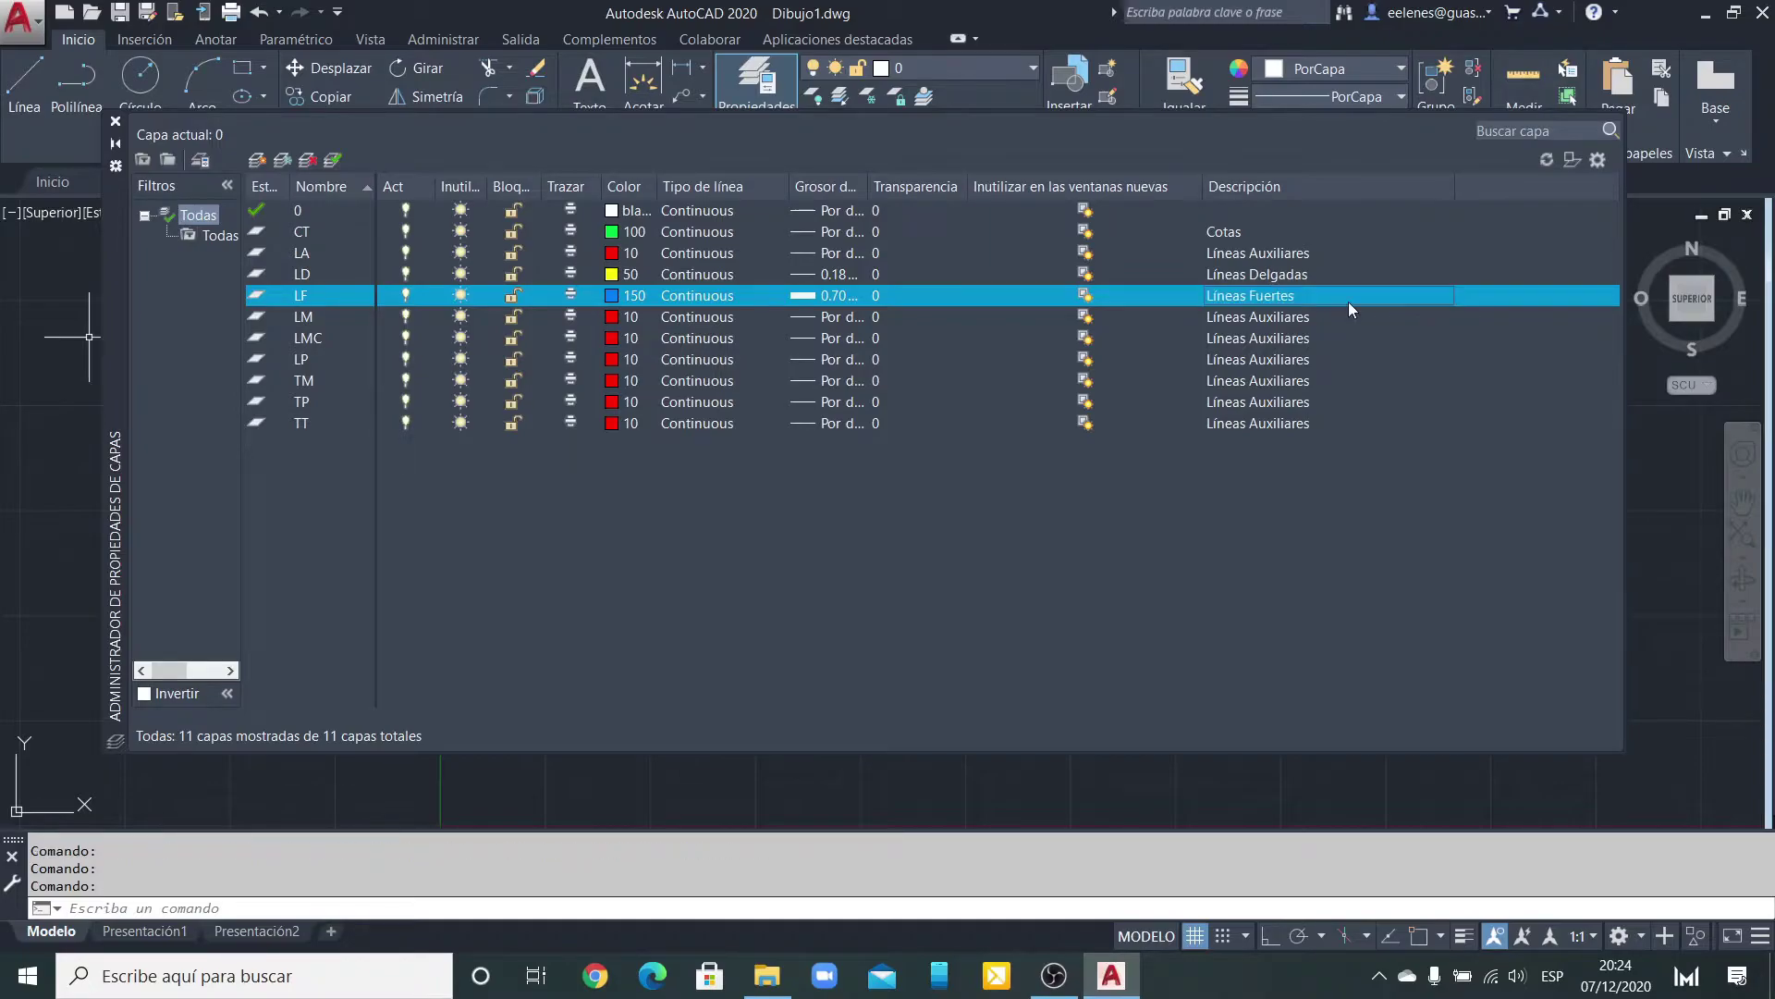
Step: Set the color of layer LM to the orange index color 30
left_click(308, 314)
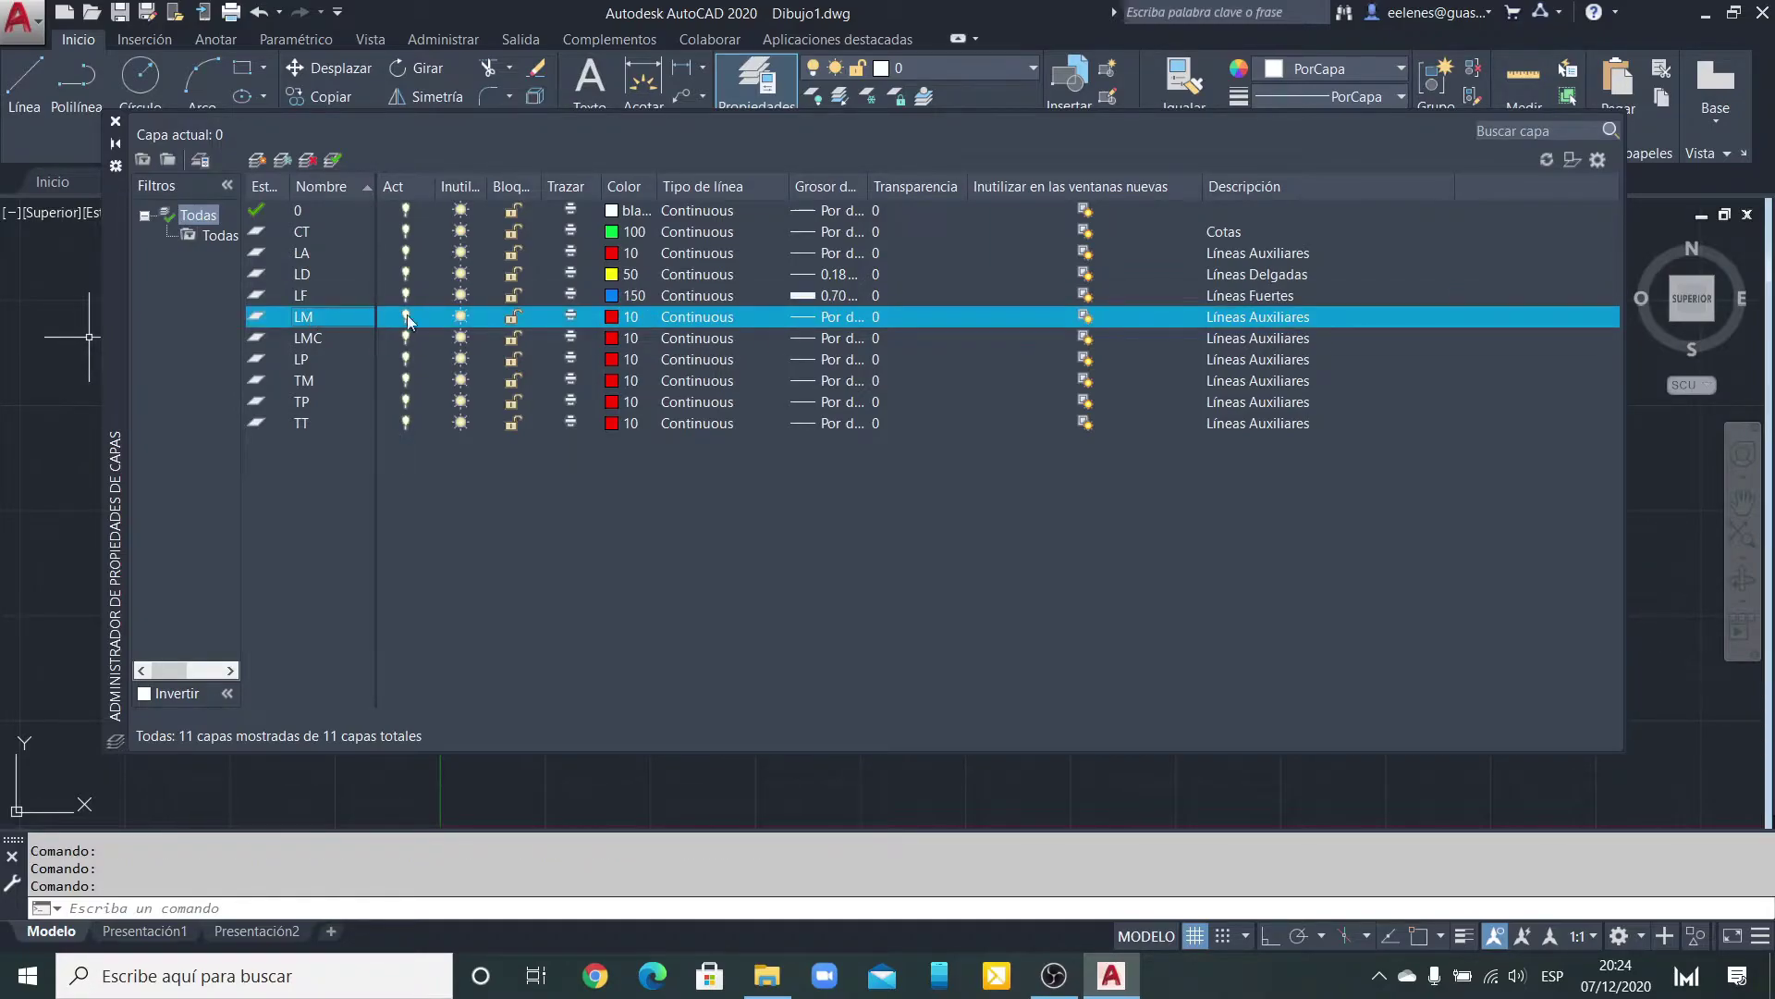
left_click(612, 318)
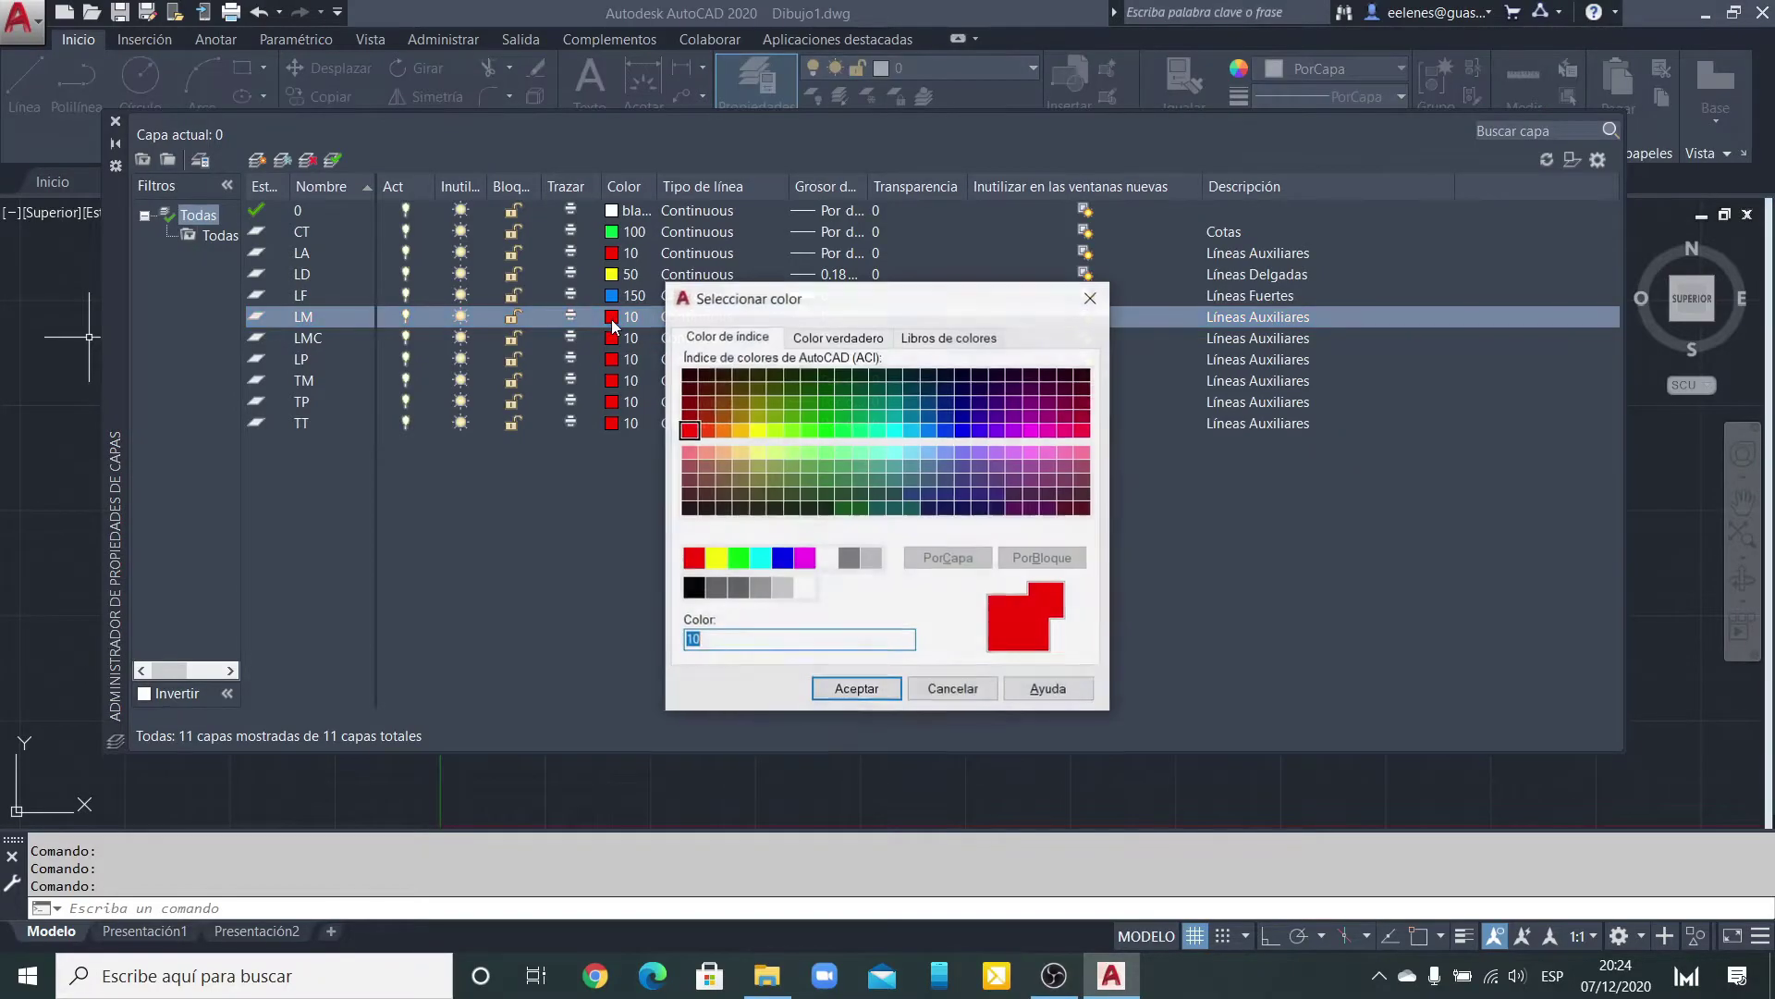
left_click(740, 431)
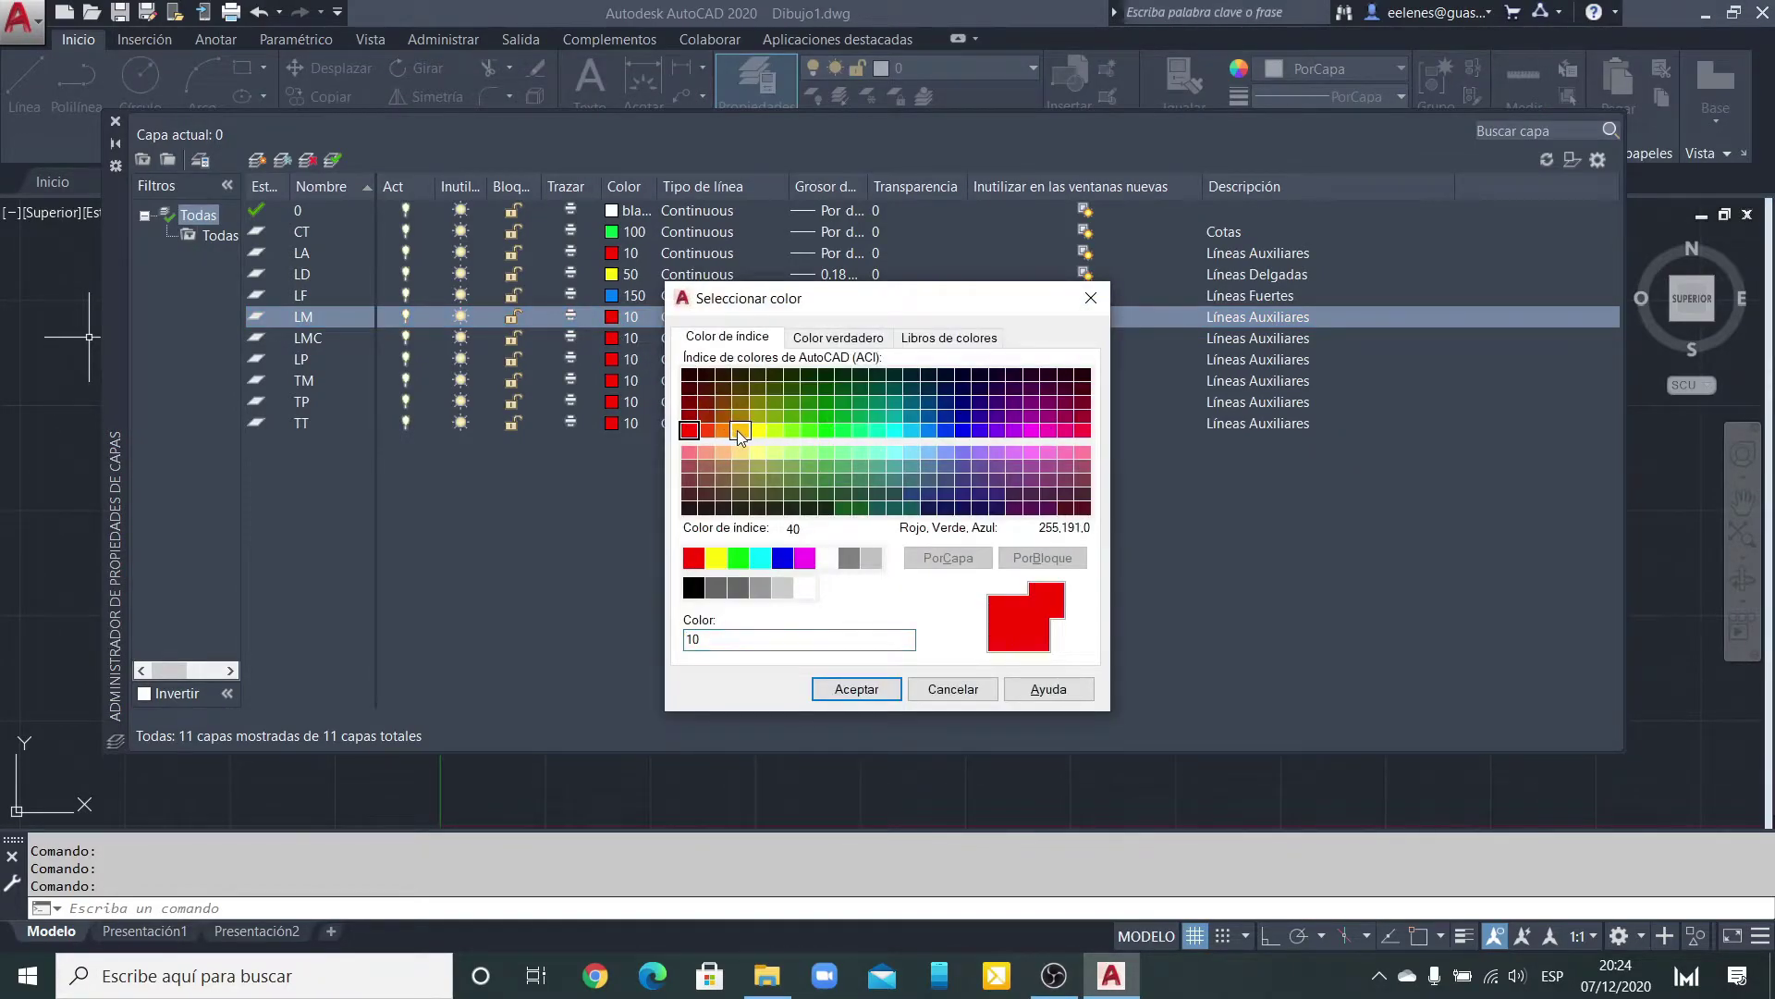
left_click(723, 430)
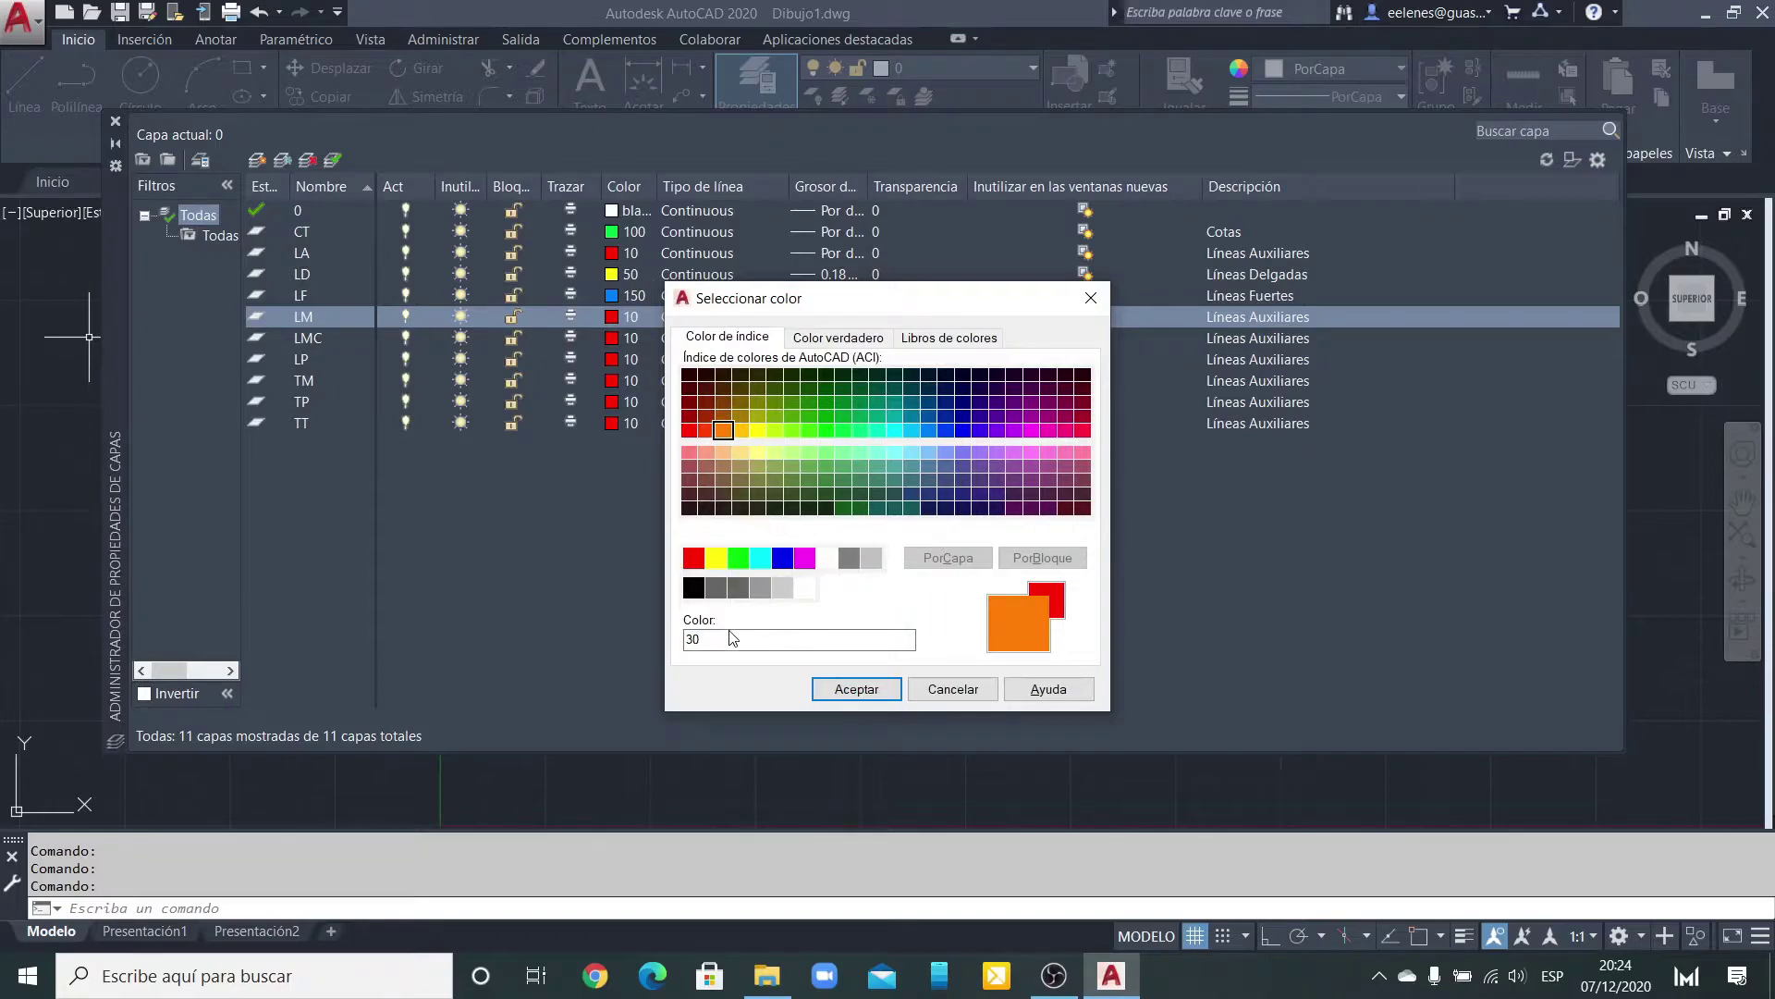
left_click(857, 689)
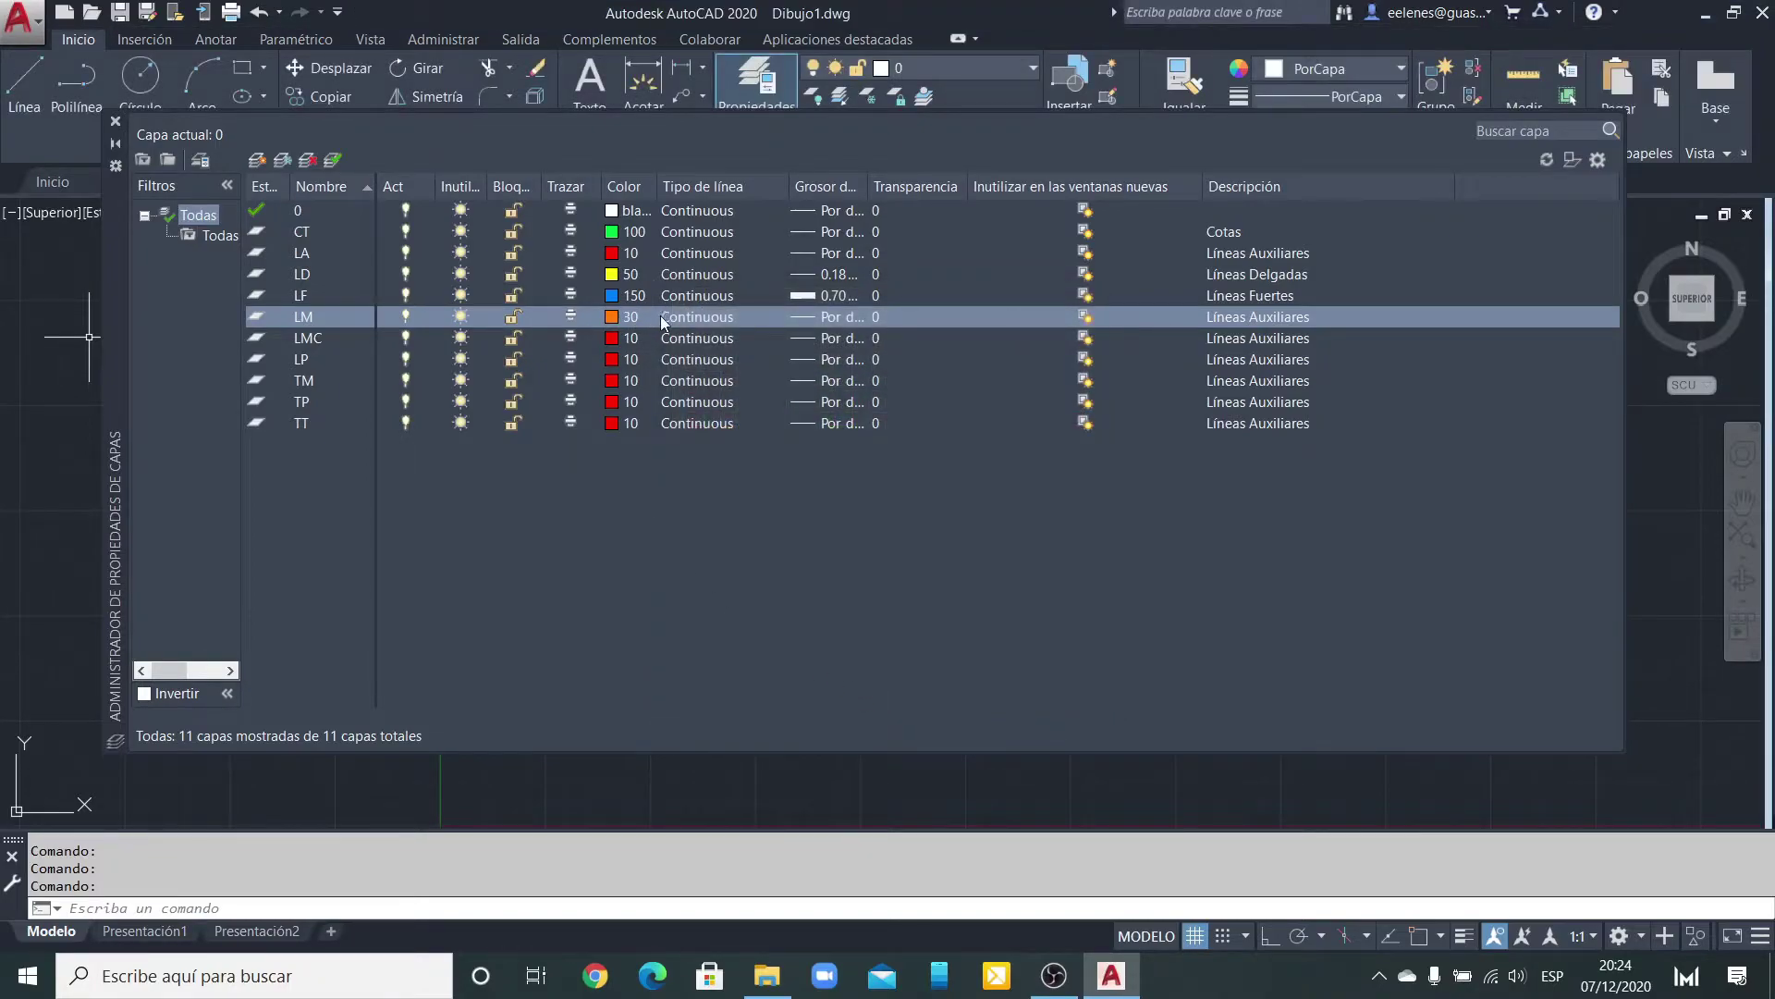
Step: Set the lineweight of layer LM to 0.35 mm
left_click(807, 315)
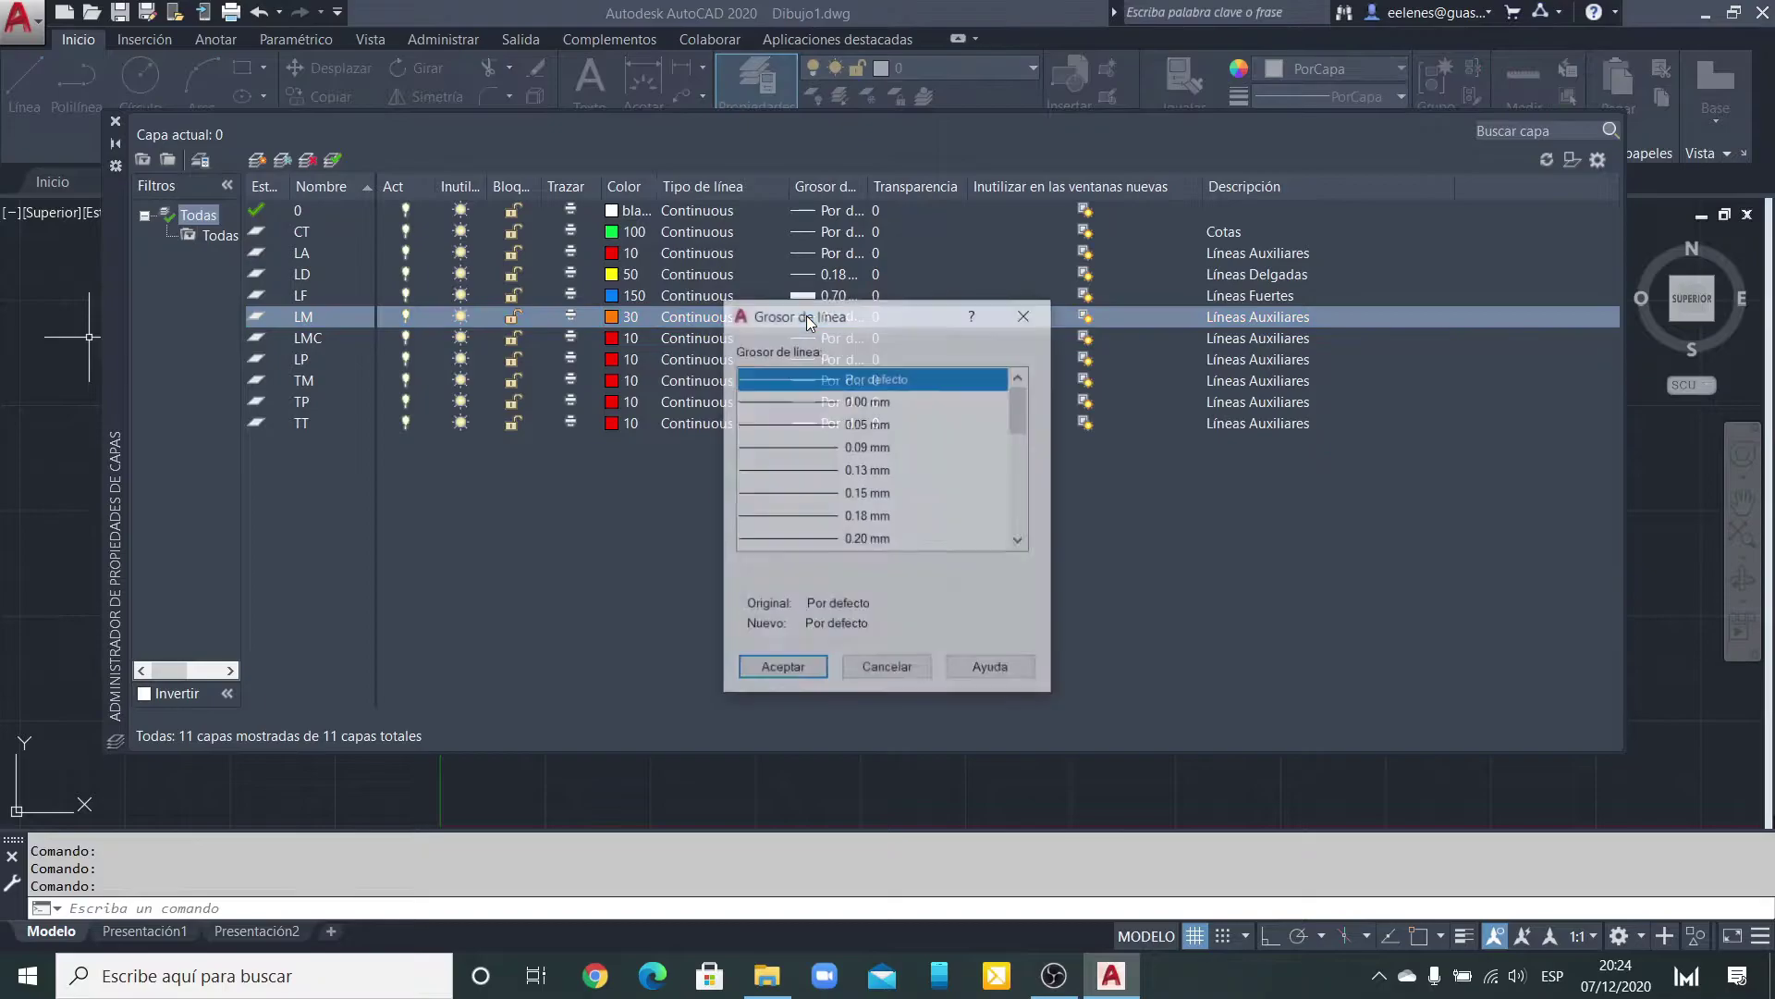
scroll(1024, 542, "down", 5)
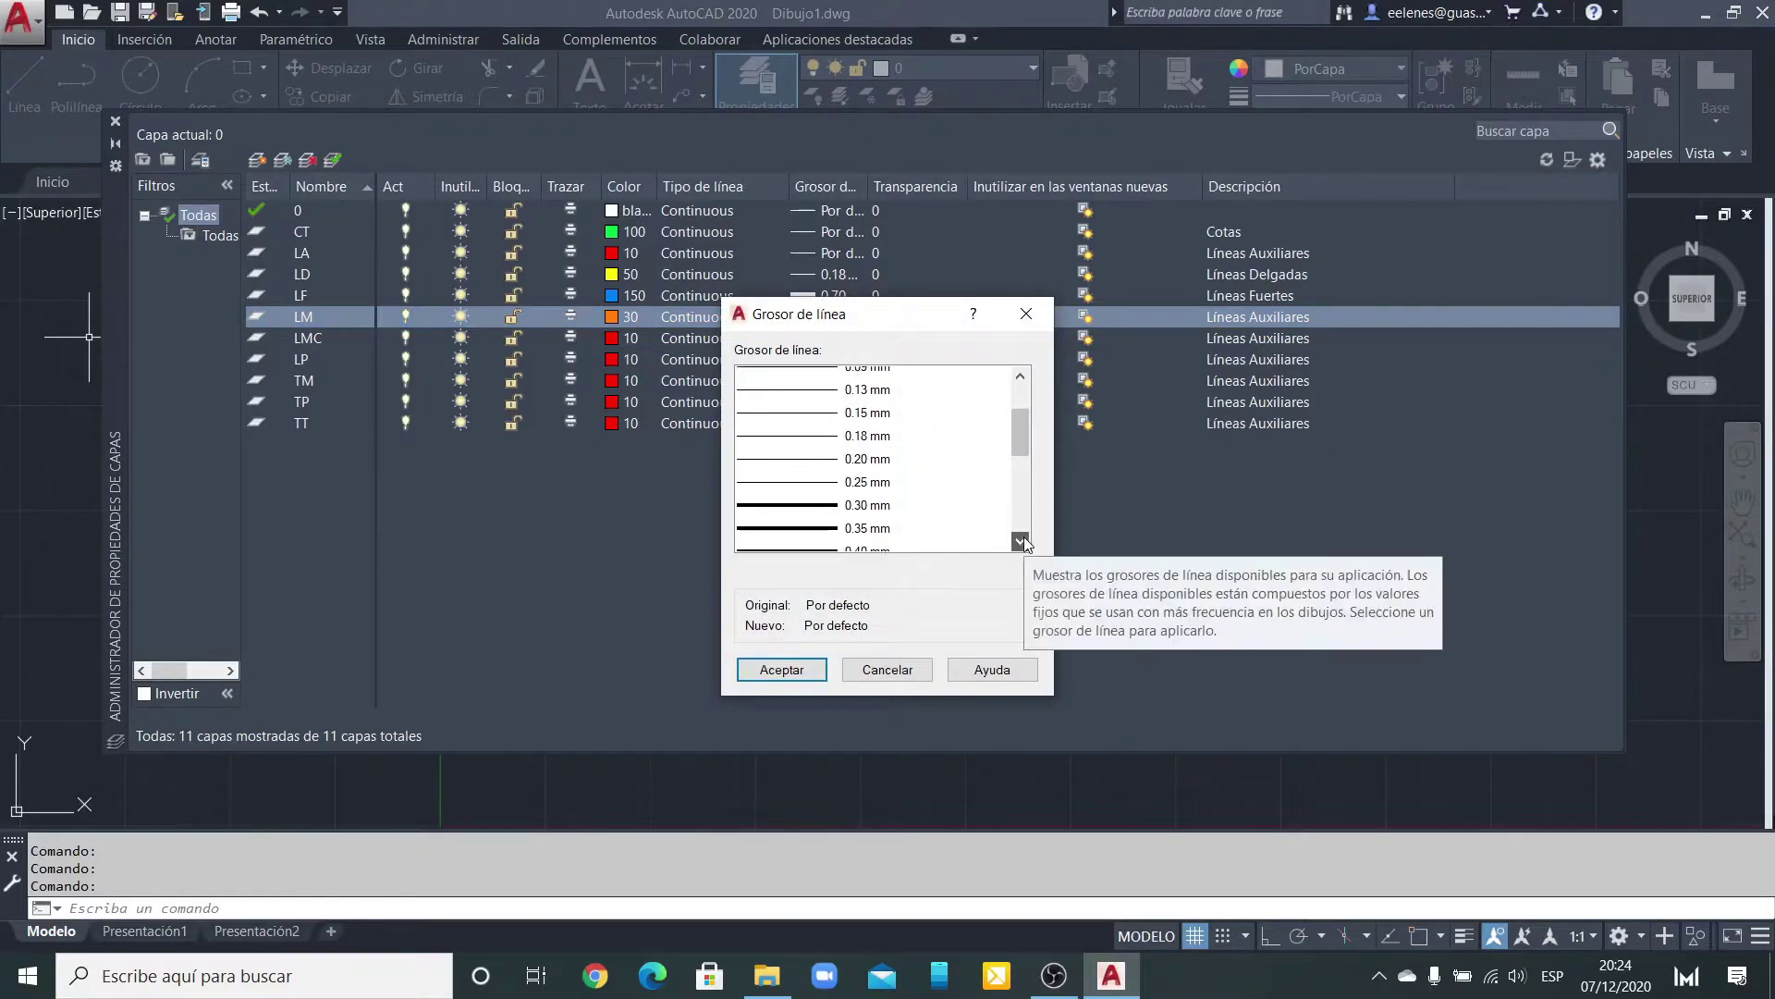
left_click(880, 498)
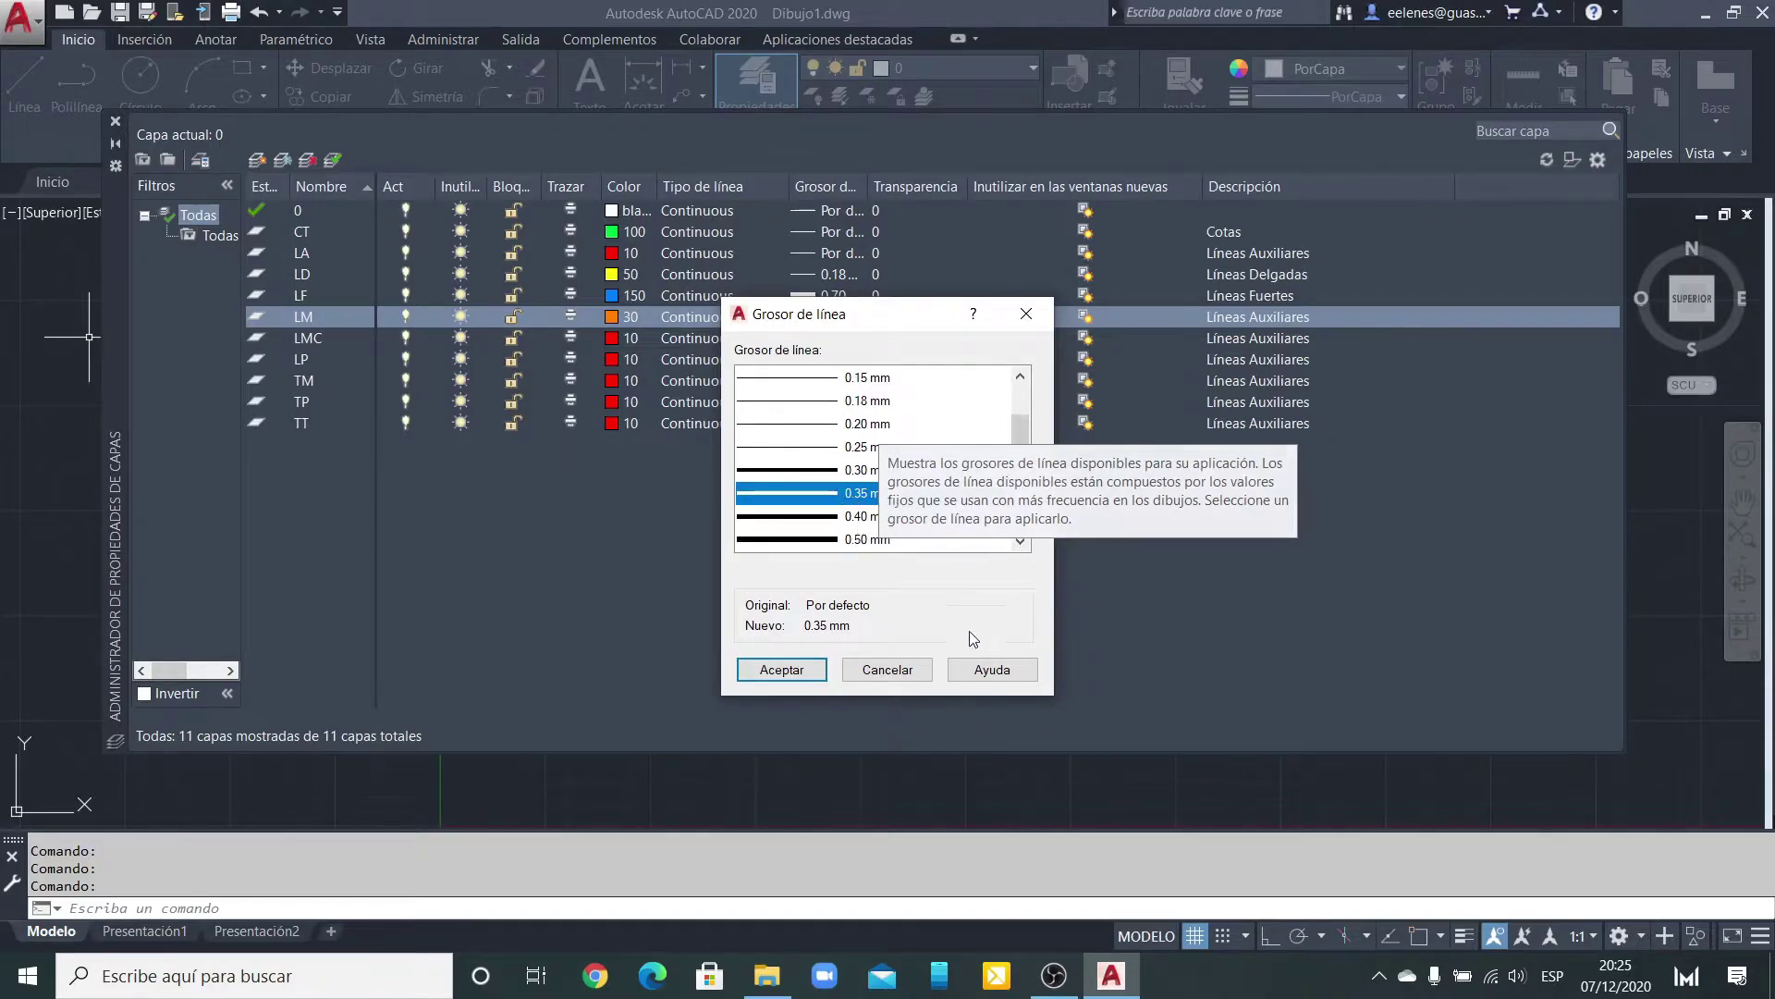
left_click(803, 674)
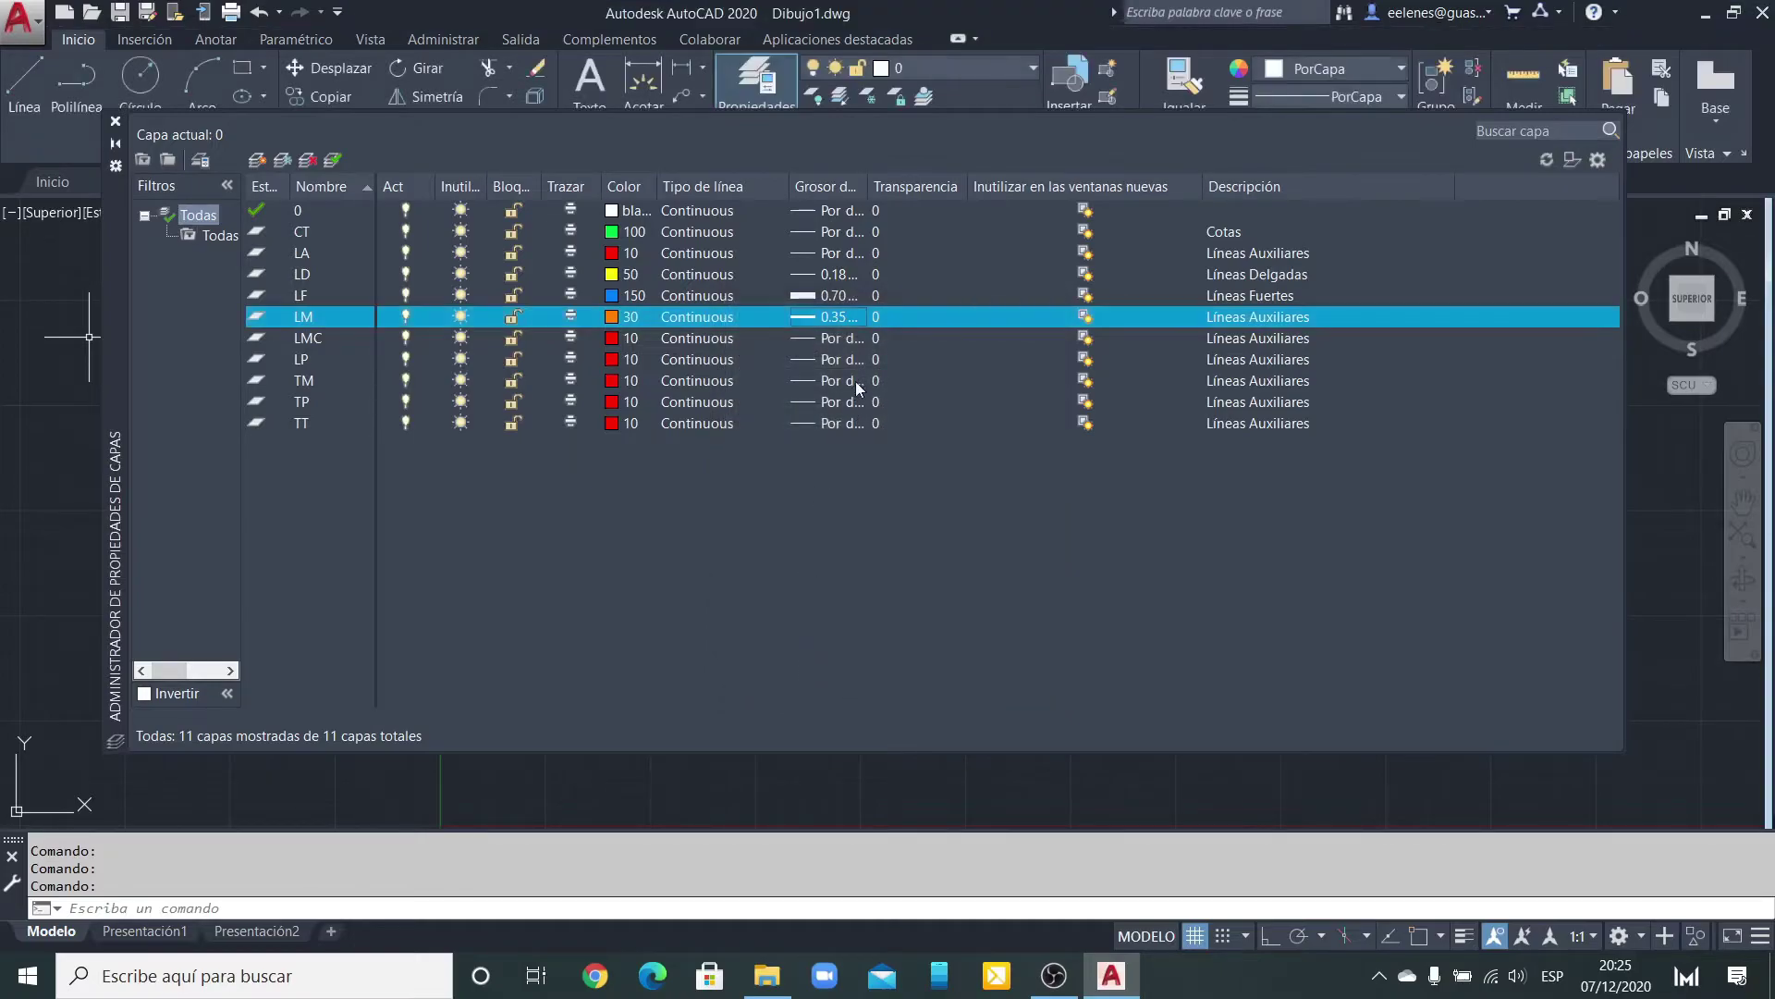
Step: Change the description of layer LM to "Líneas Medianas"
left_click(1255, 318)
left_click_drag(1250, 317, 1349, 311)
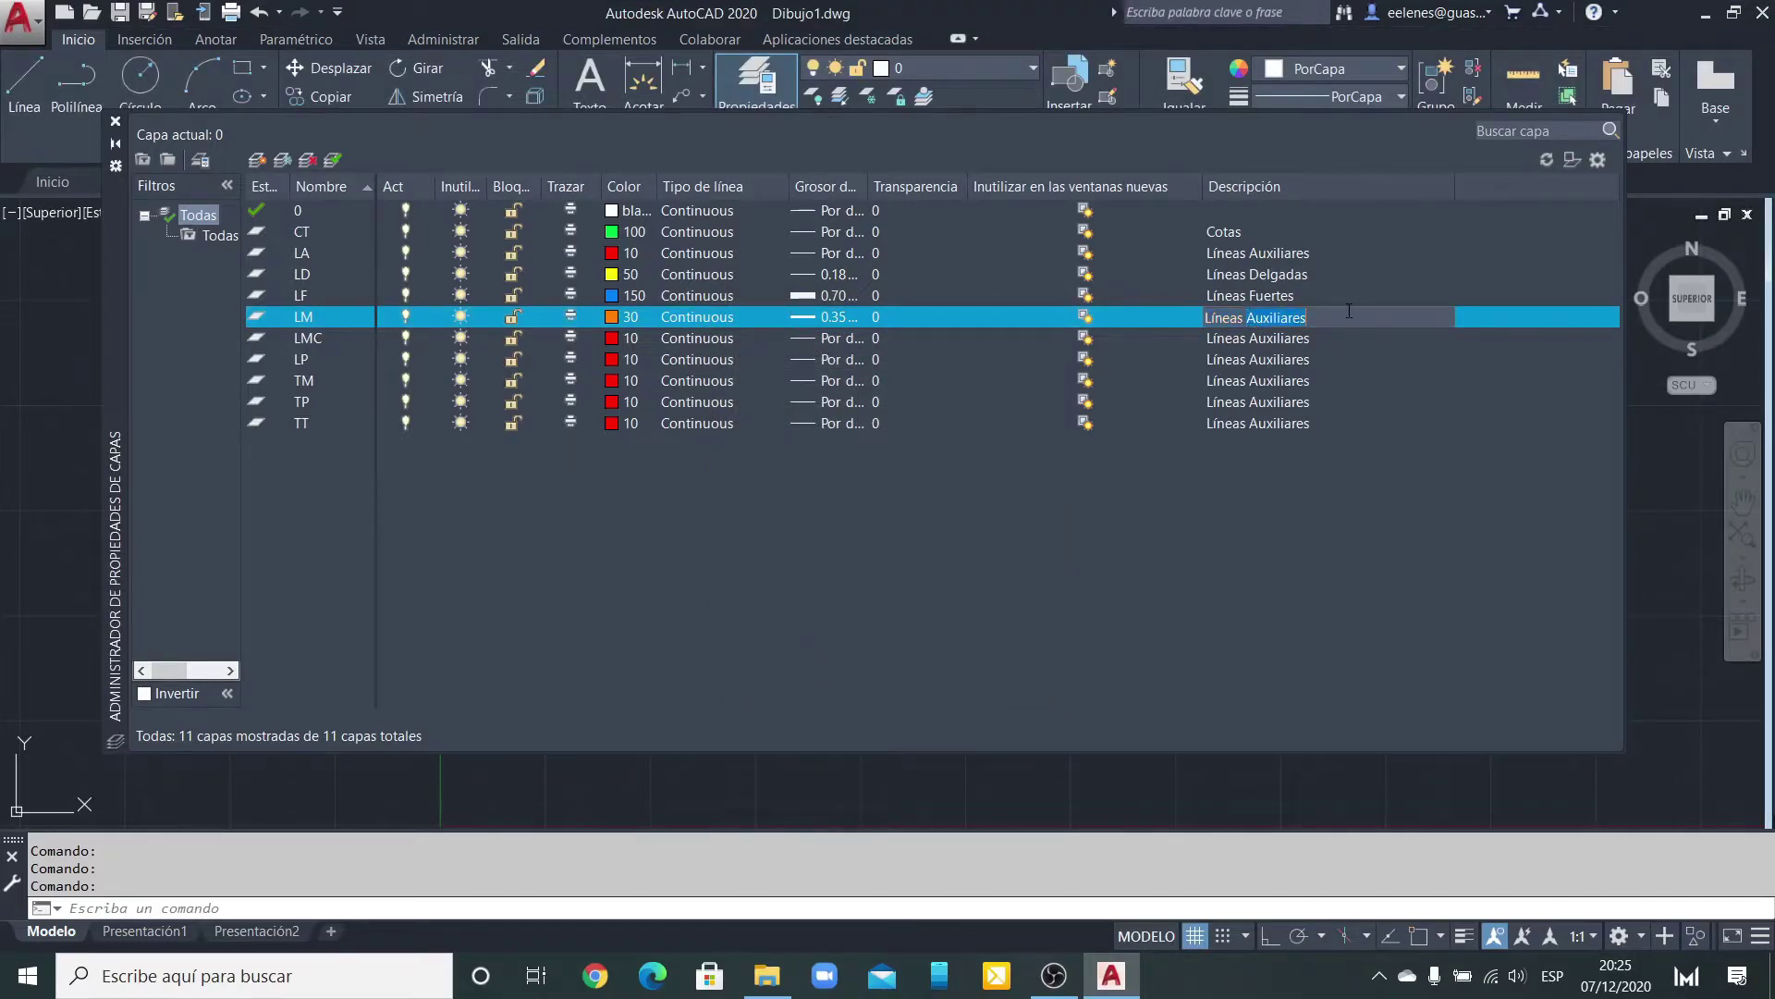
type("Media")
key("Return")
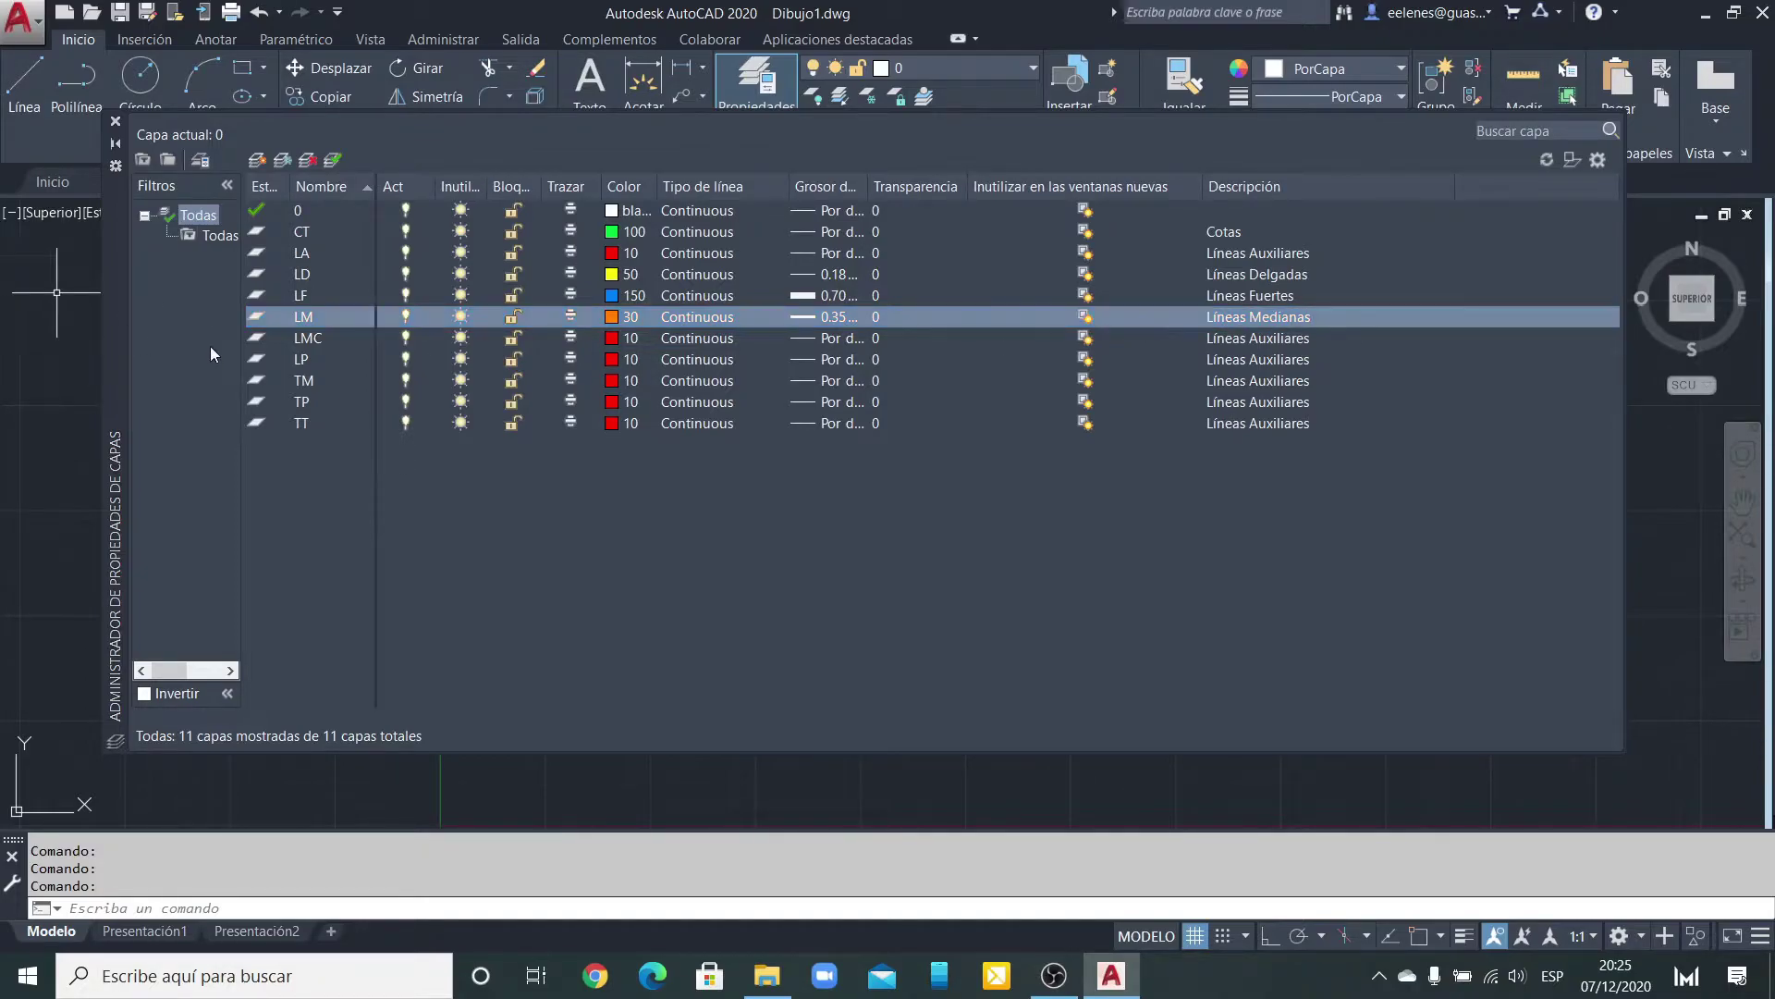
Step: Set the color of layer LMC to black, index color 250
left_click(306, 339)
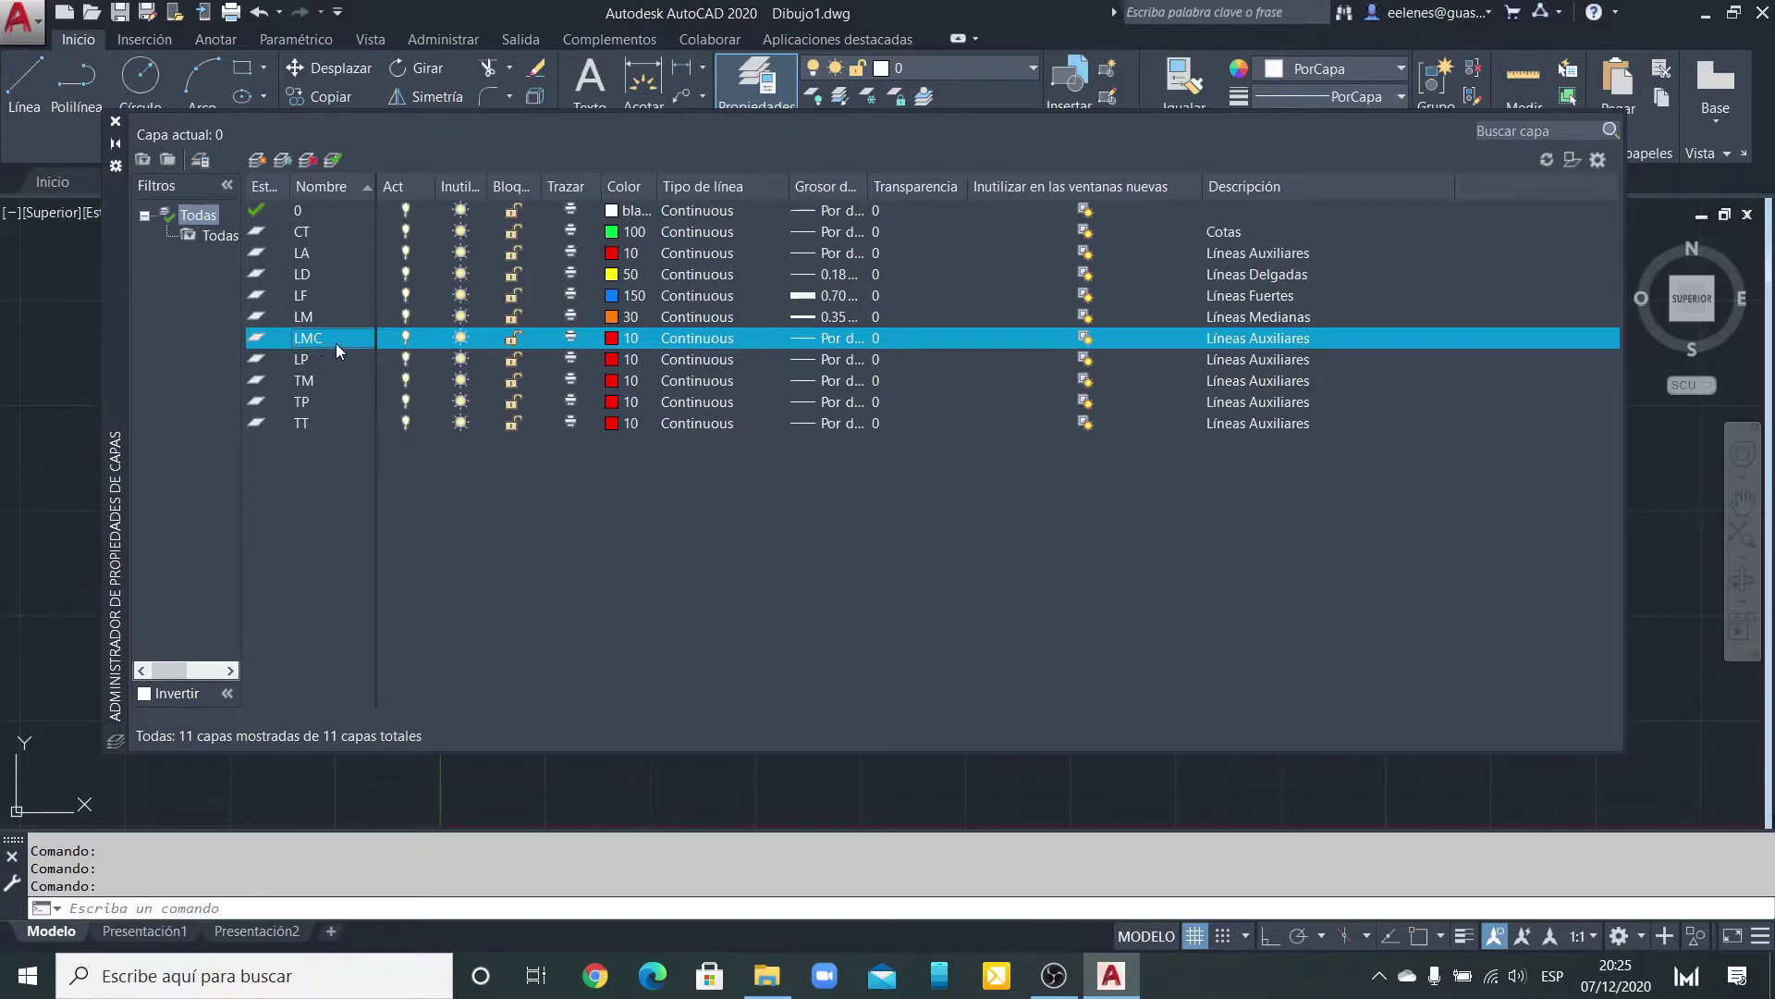
mouse_move(240, 931)
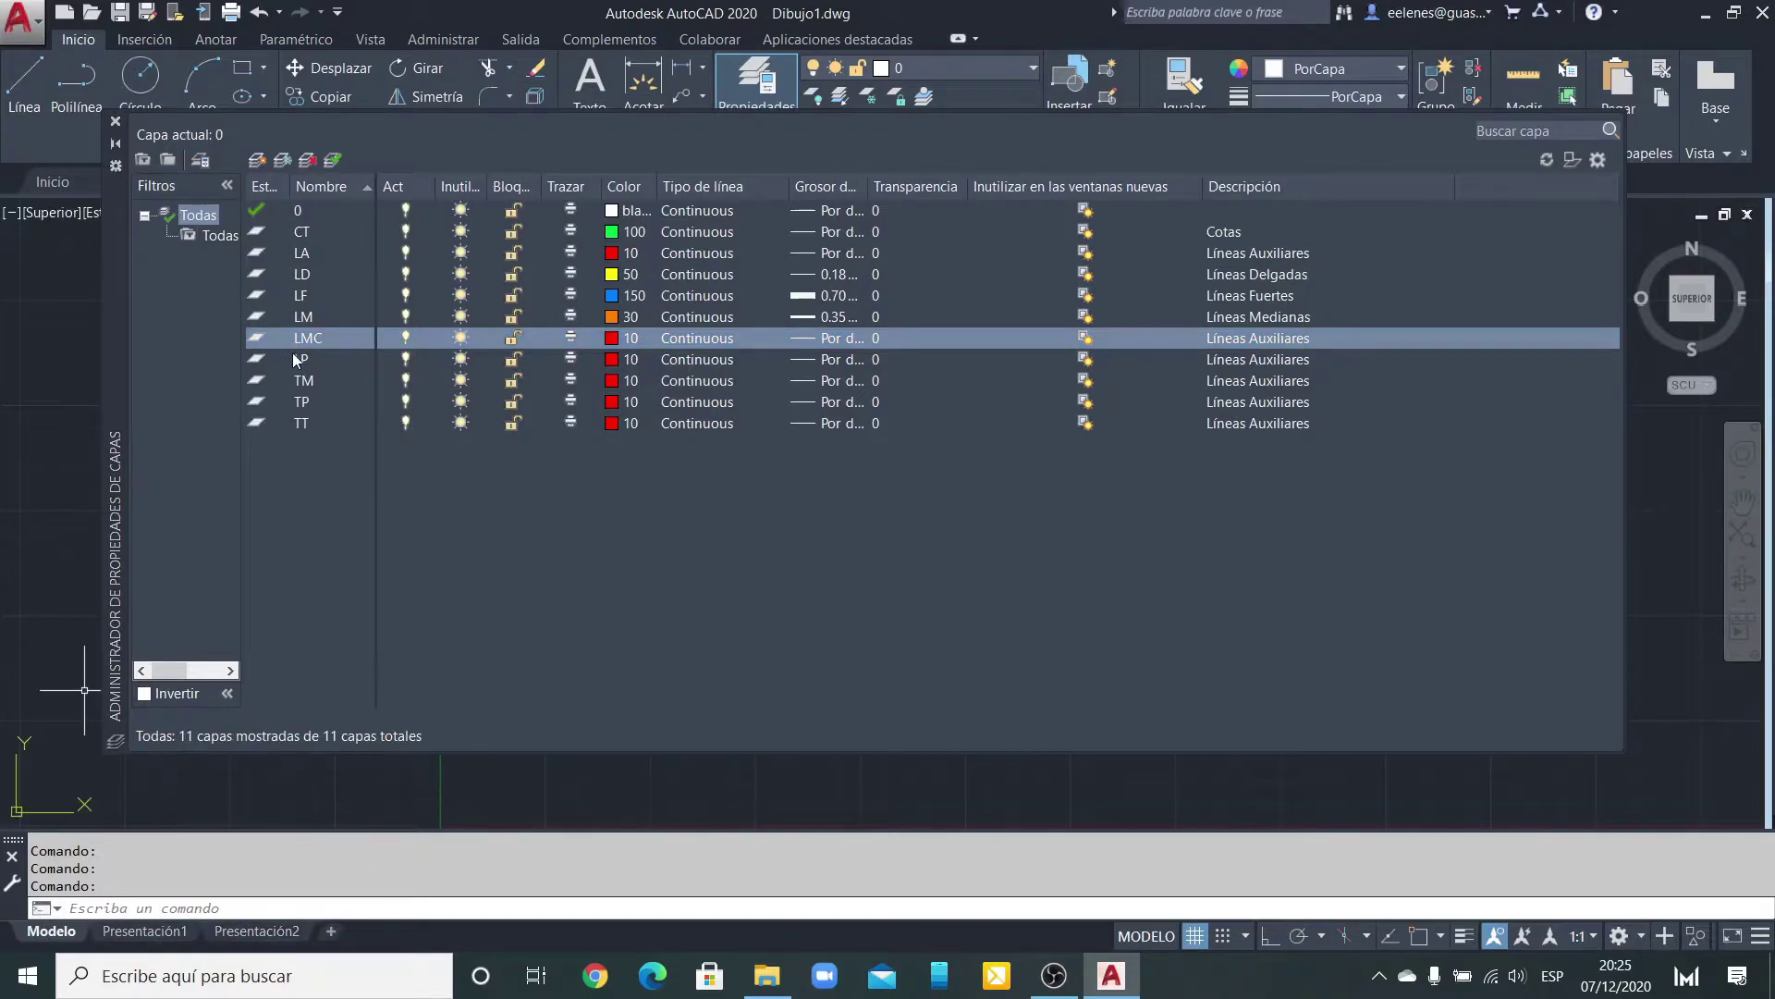
left_click(625, 338)
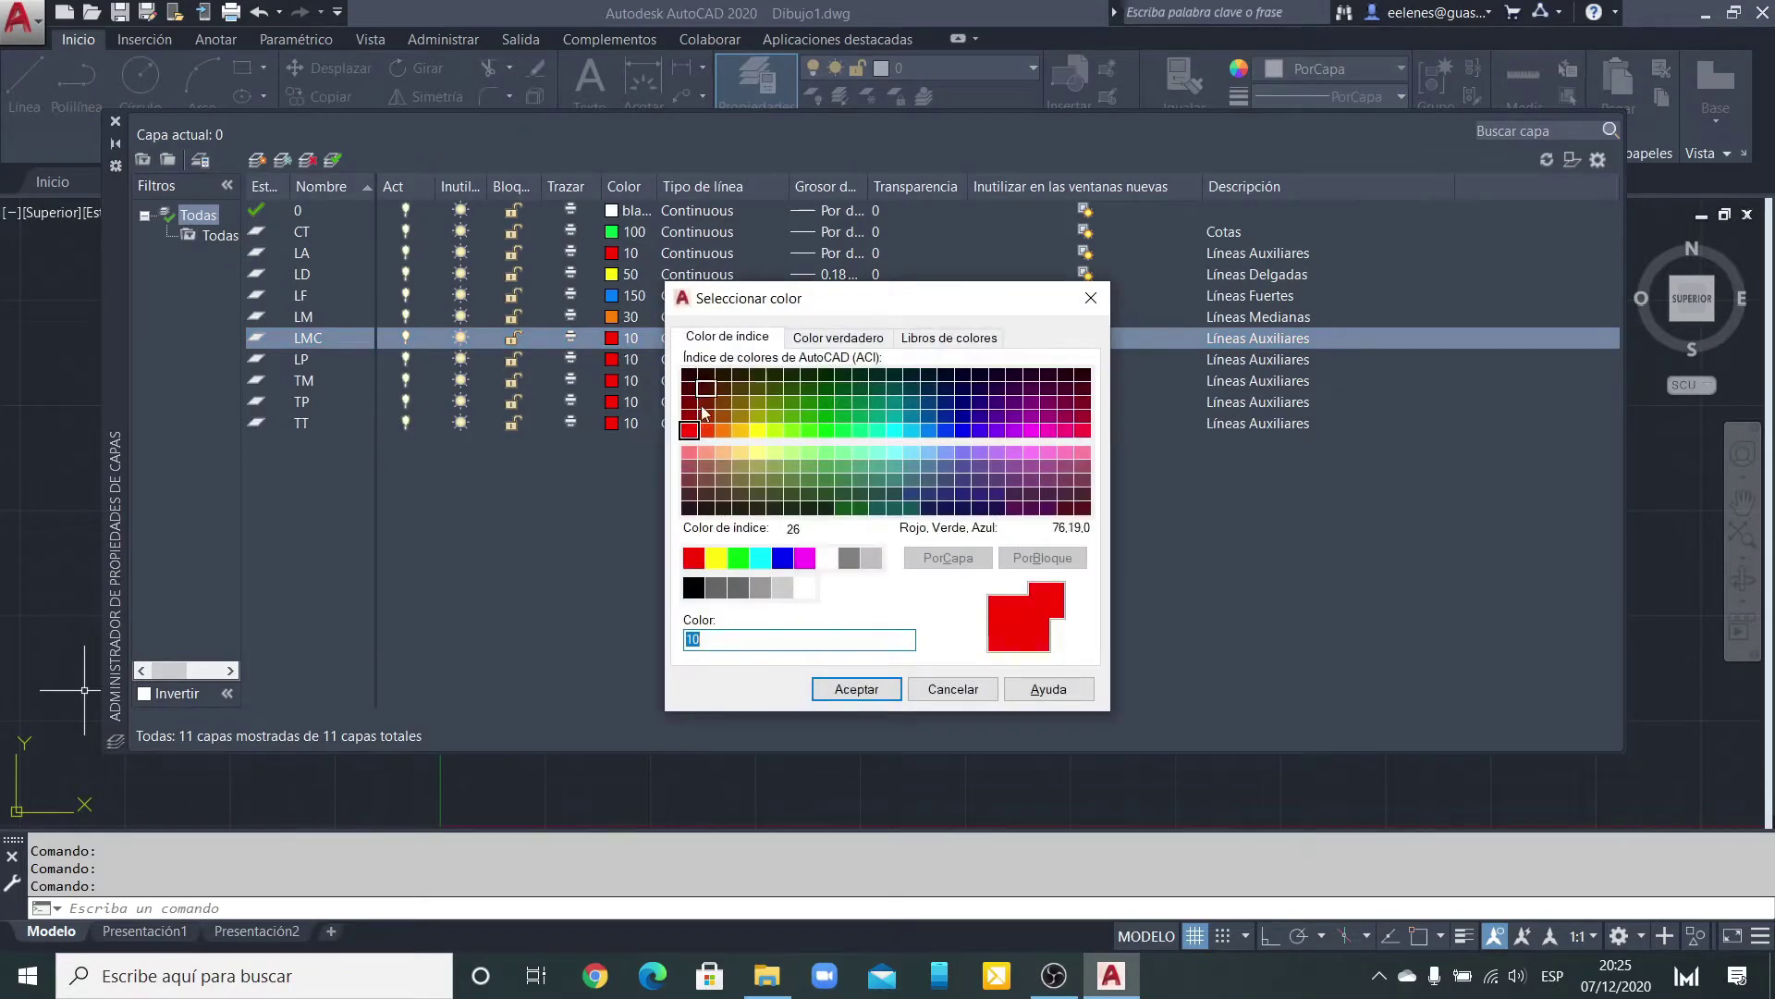
left_click(694, 588)
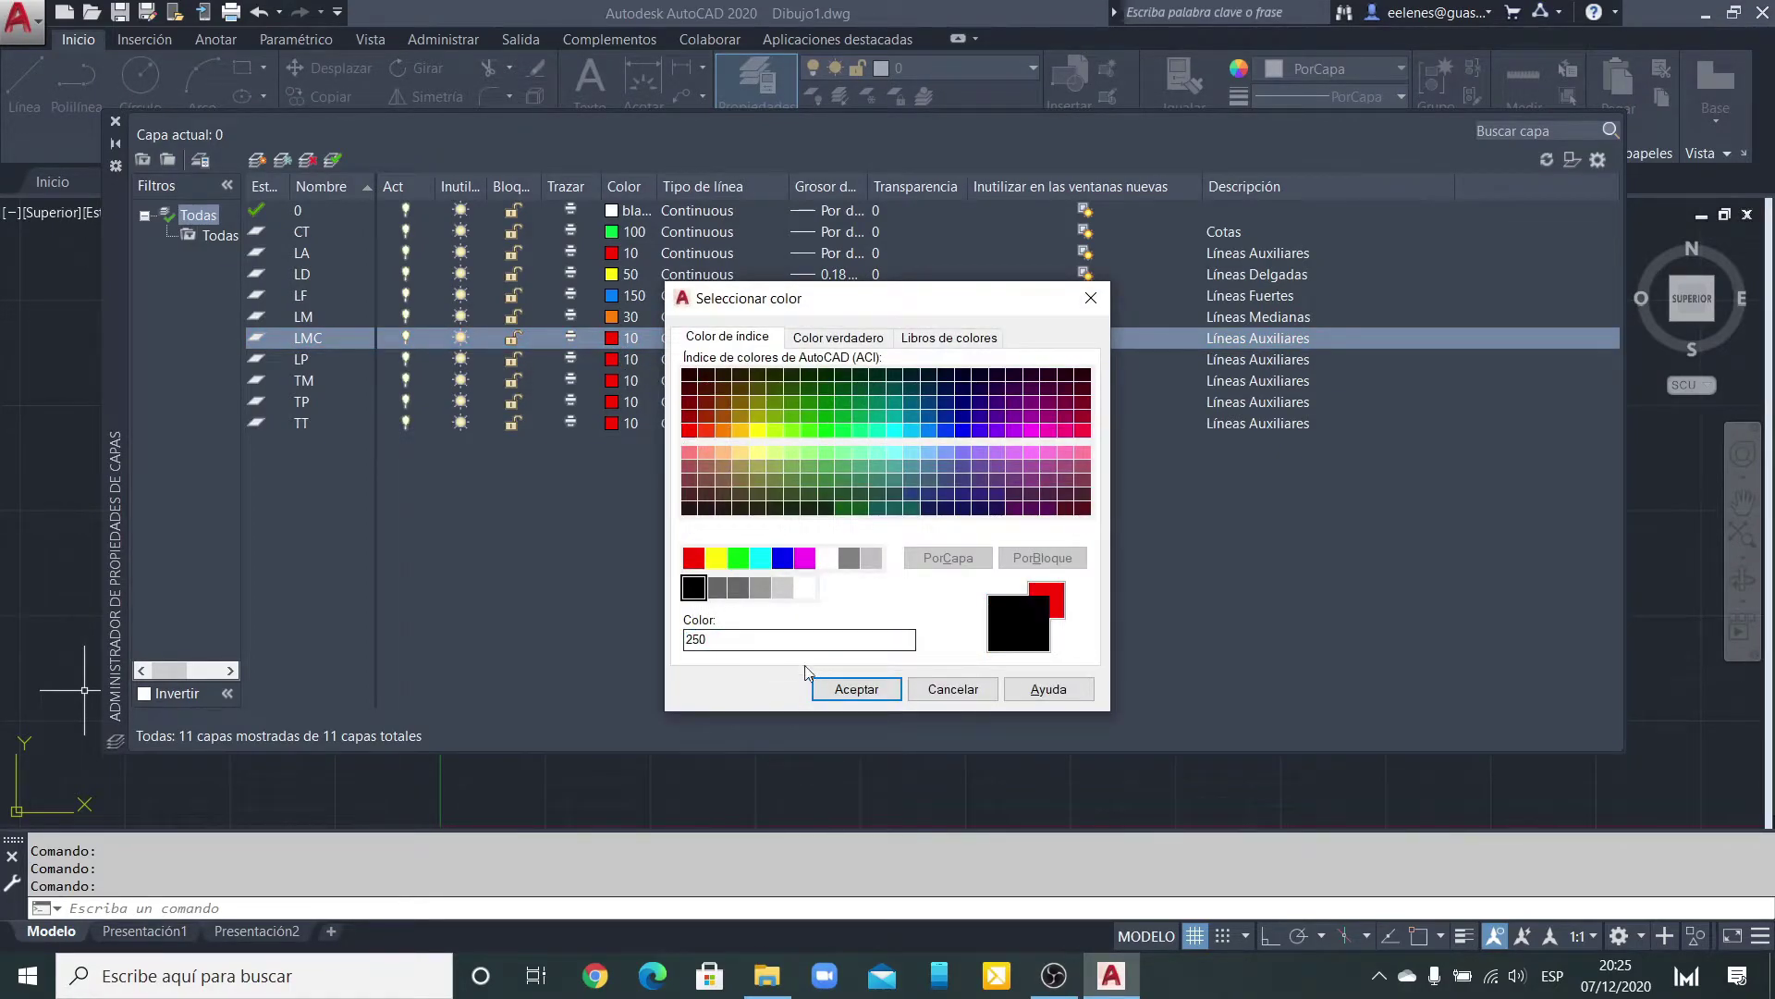
left_click(854, 689)
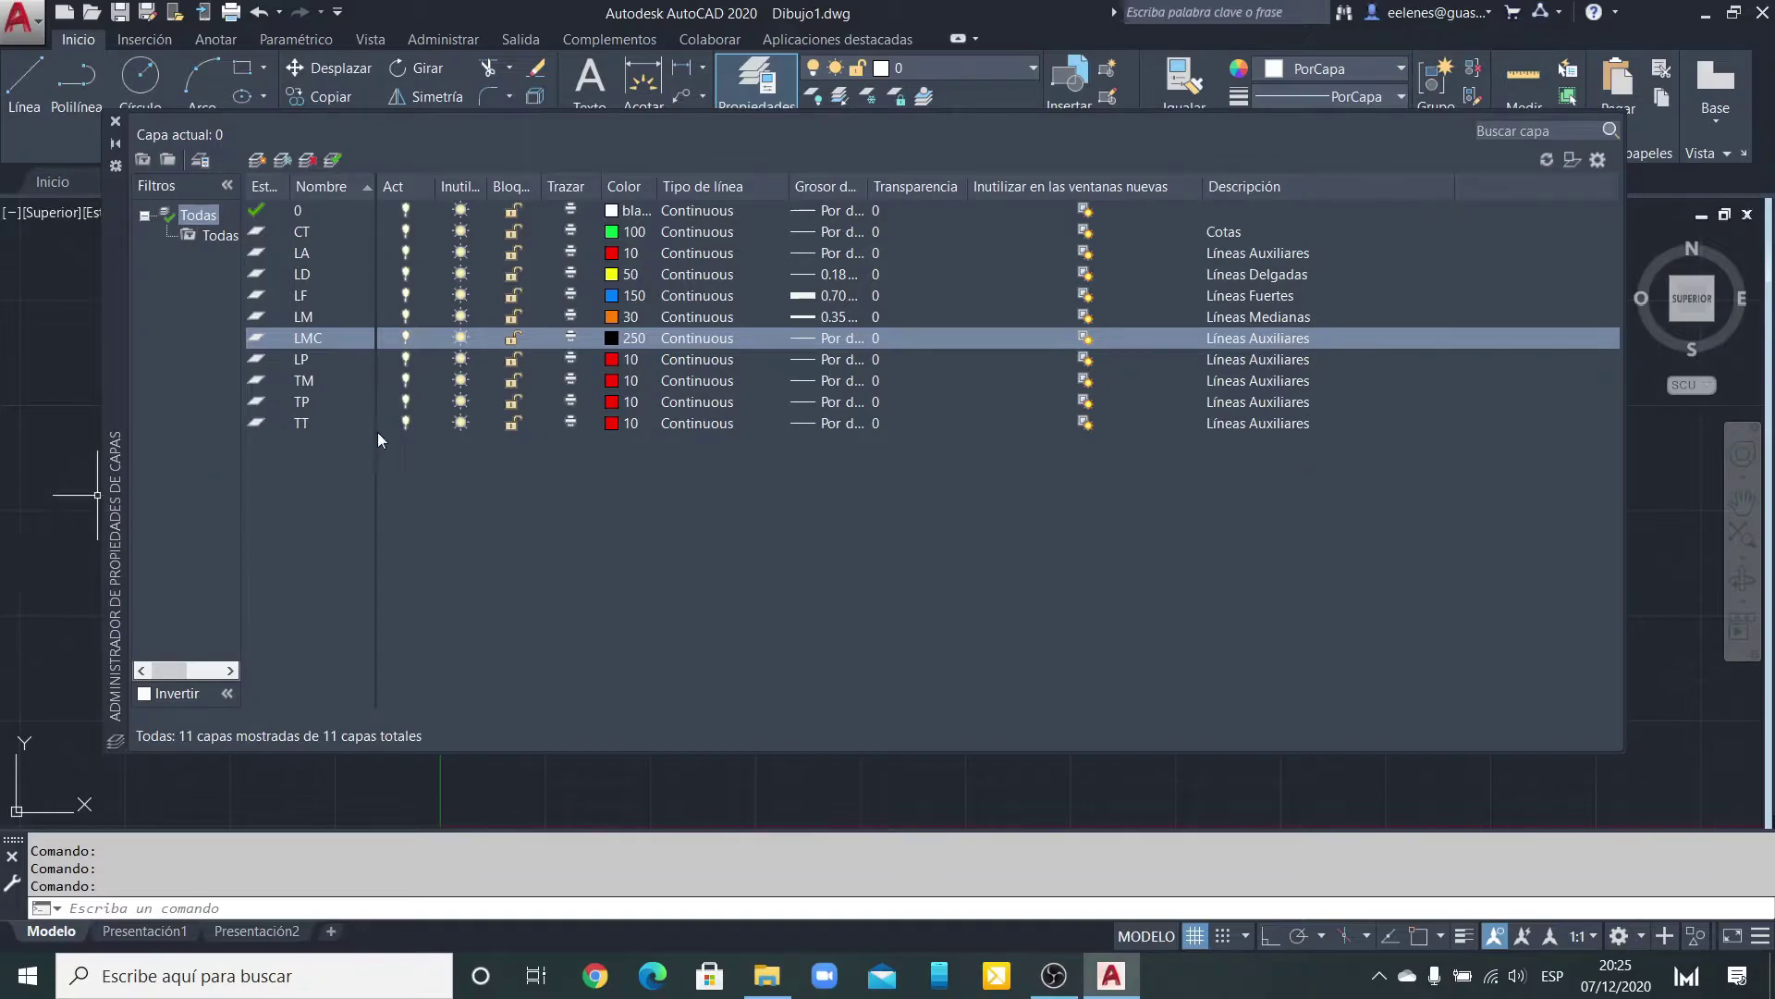
Step: Set the lineweight of layer LMC to 1.20 mm
left_click(810, 345)
scroll(891, 506, "down", 3)
scroll(891, 507, "down", 3)
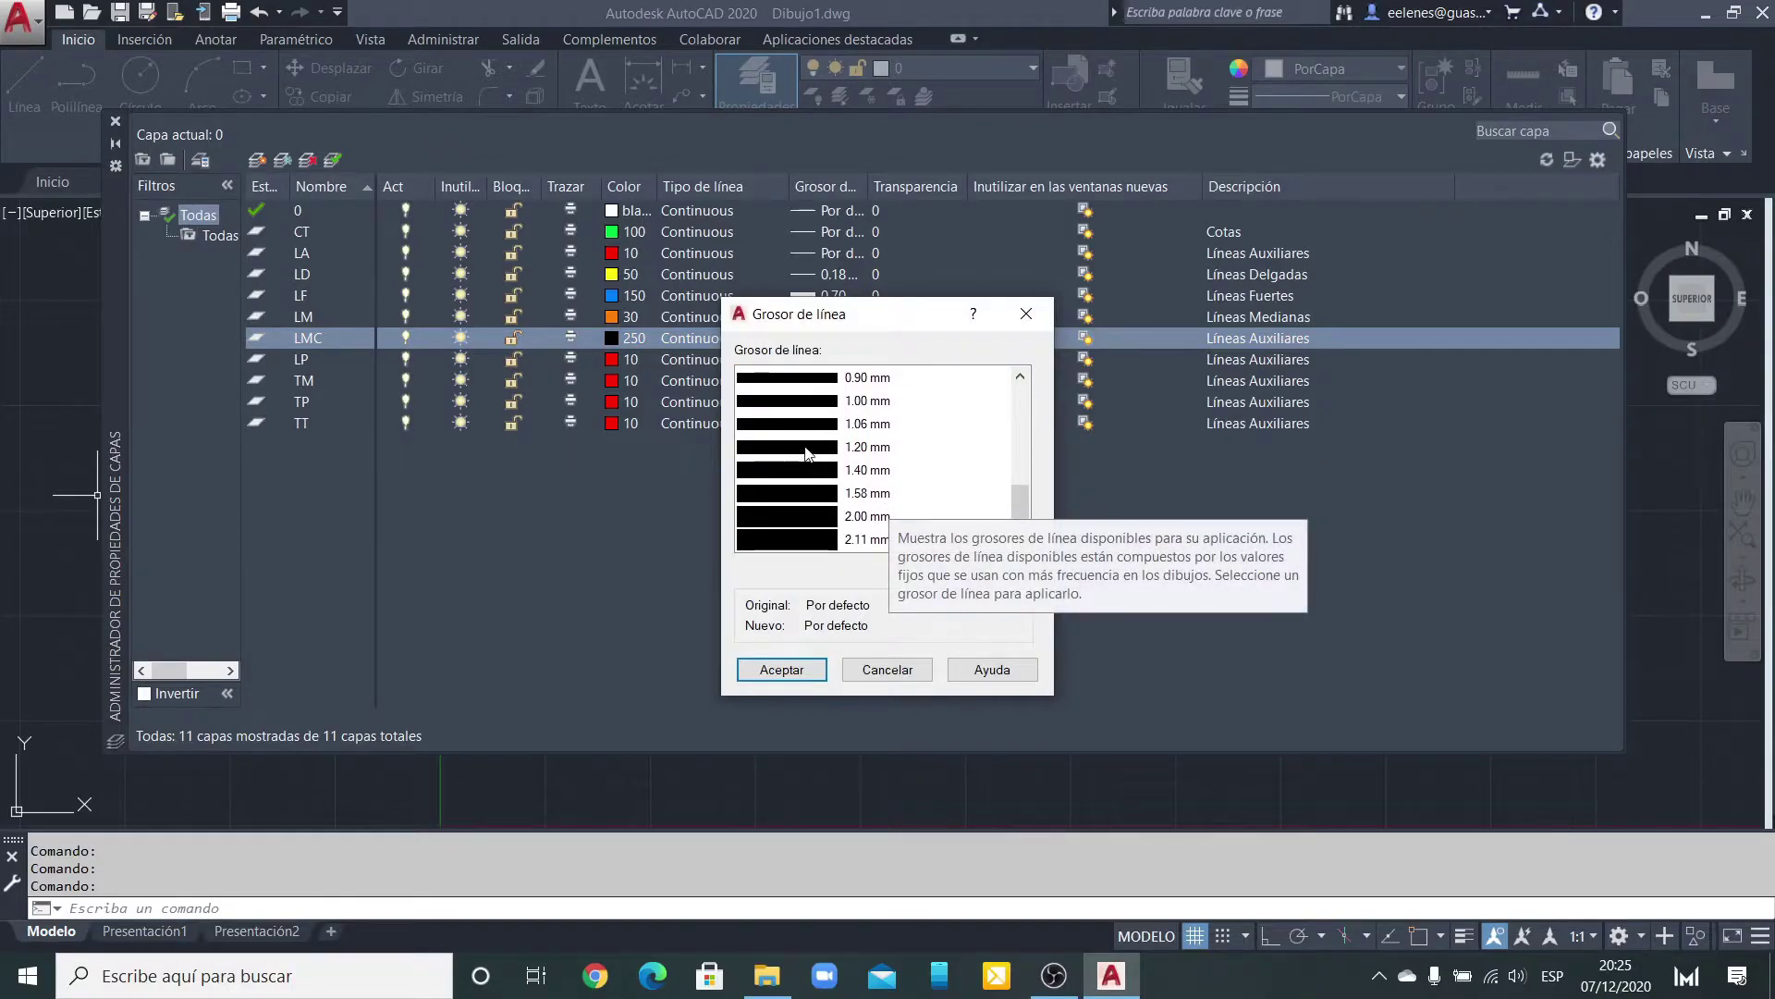
left_click(807, 448)
left_click(788, 673)
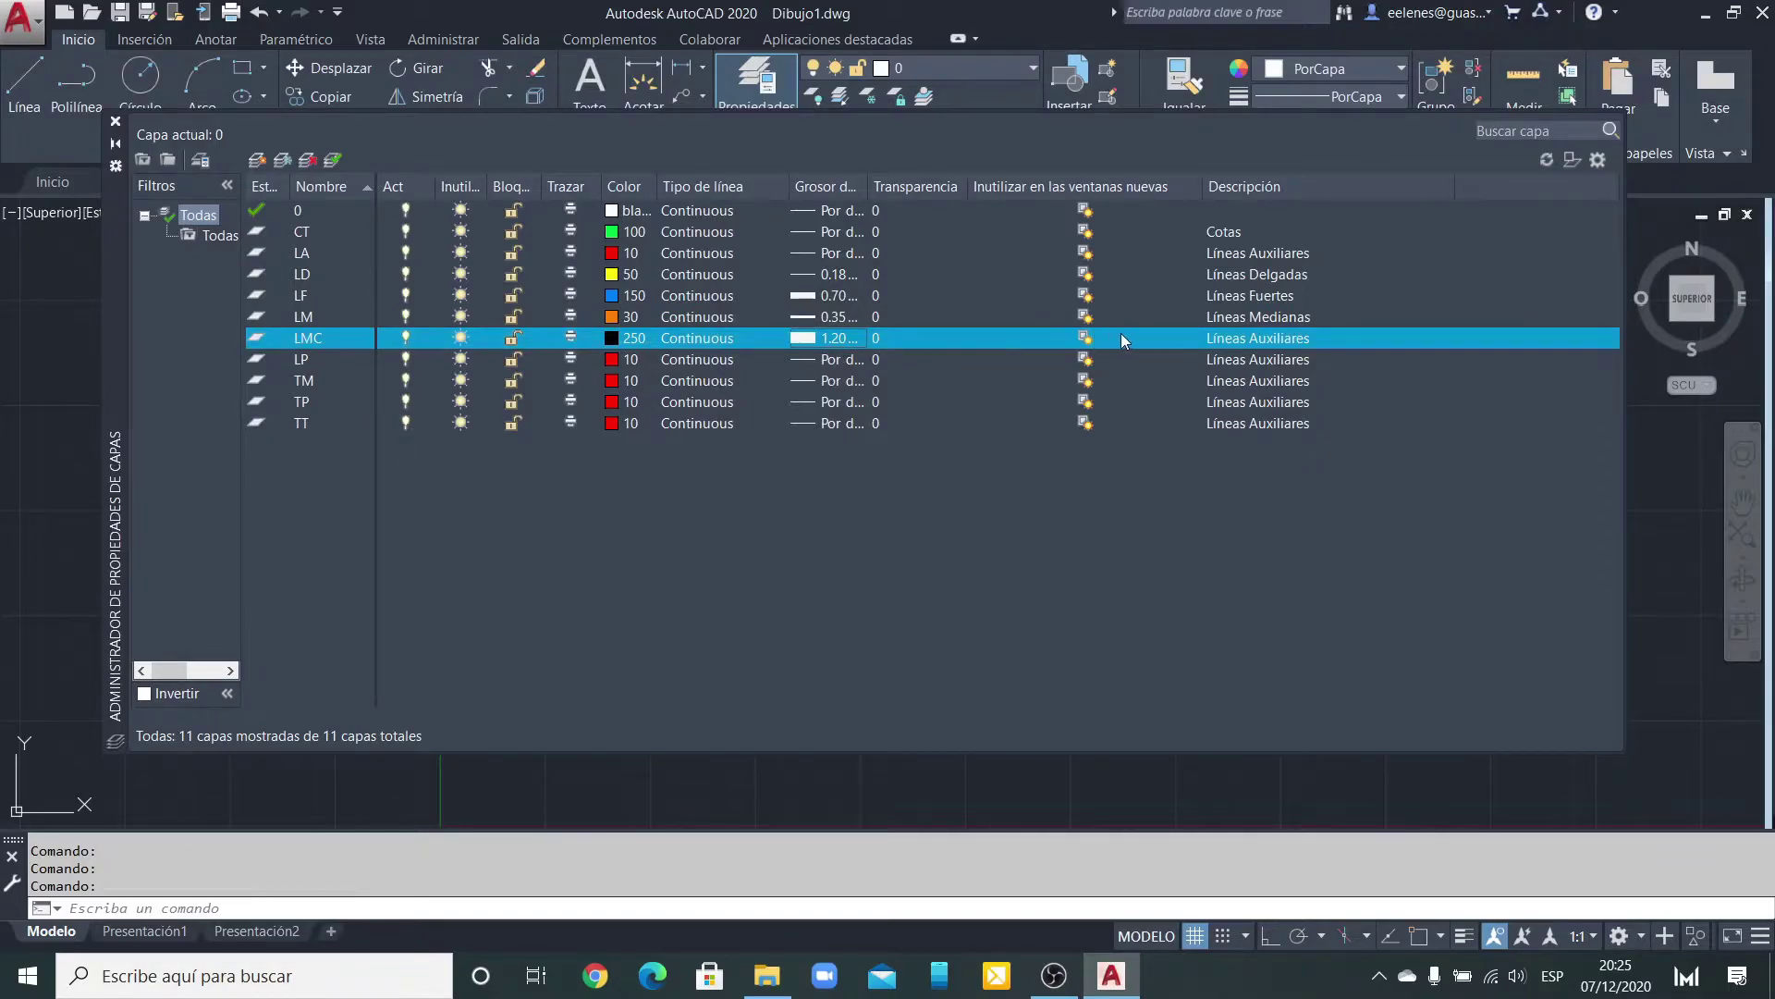
Step: Change the description of layer LMC to "Marco"
left_click(1267, 338)
type("Ma")
key("Return")
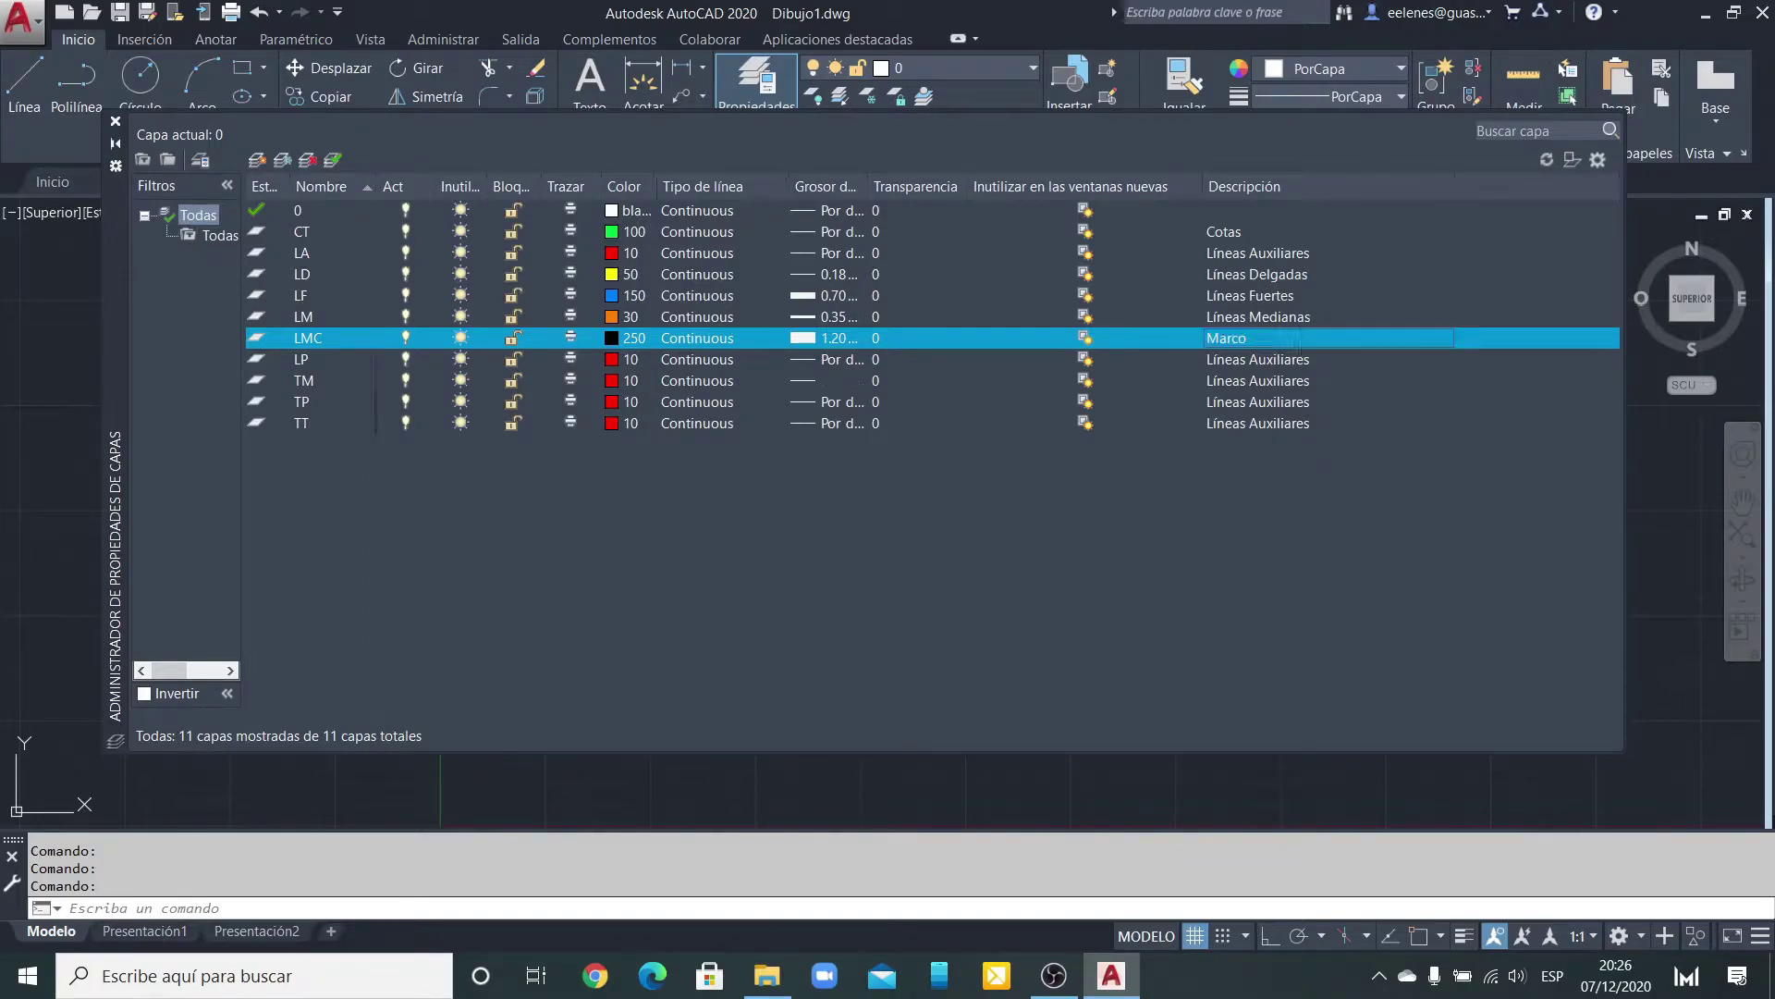
Step: Set the lineweight of layer LP to 0.25 mm
left_click(305, 361)
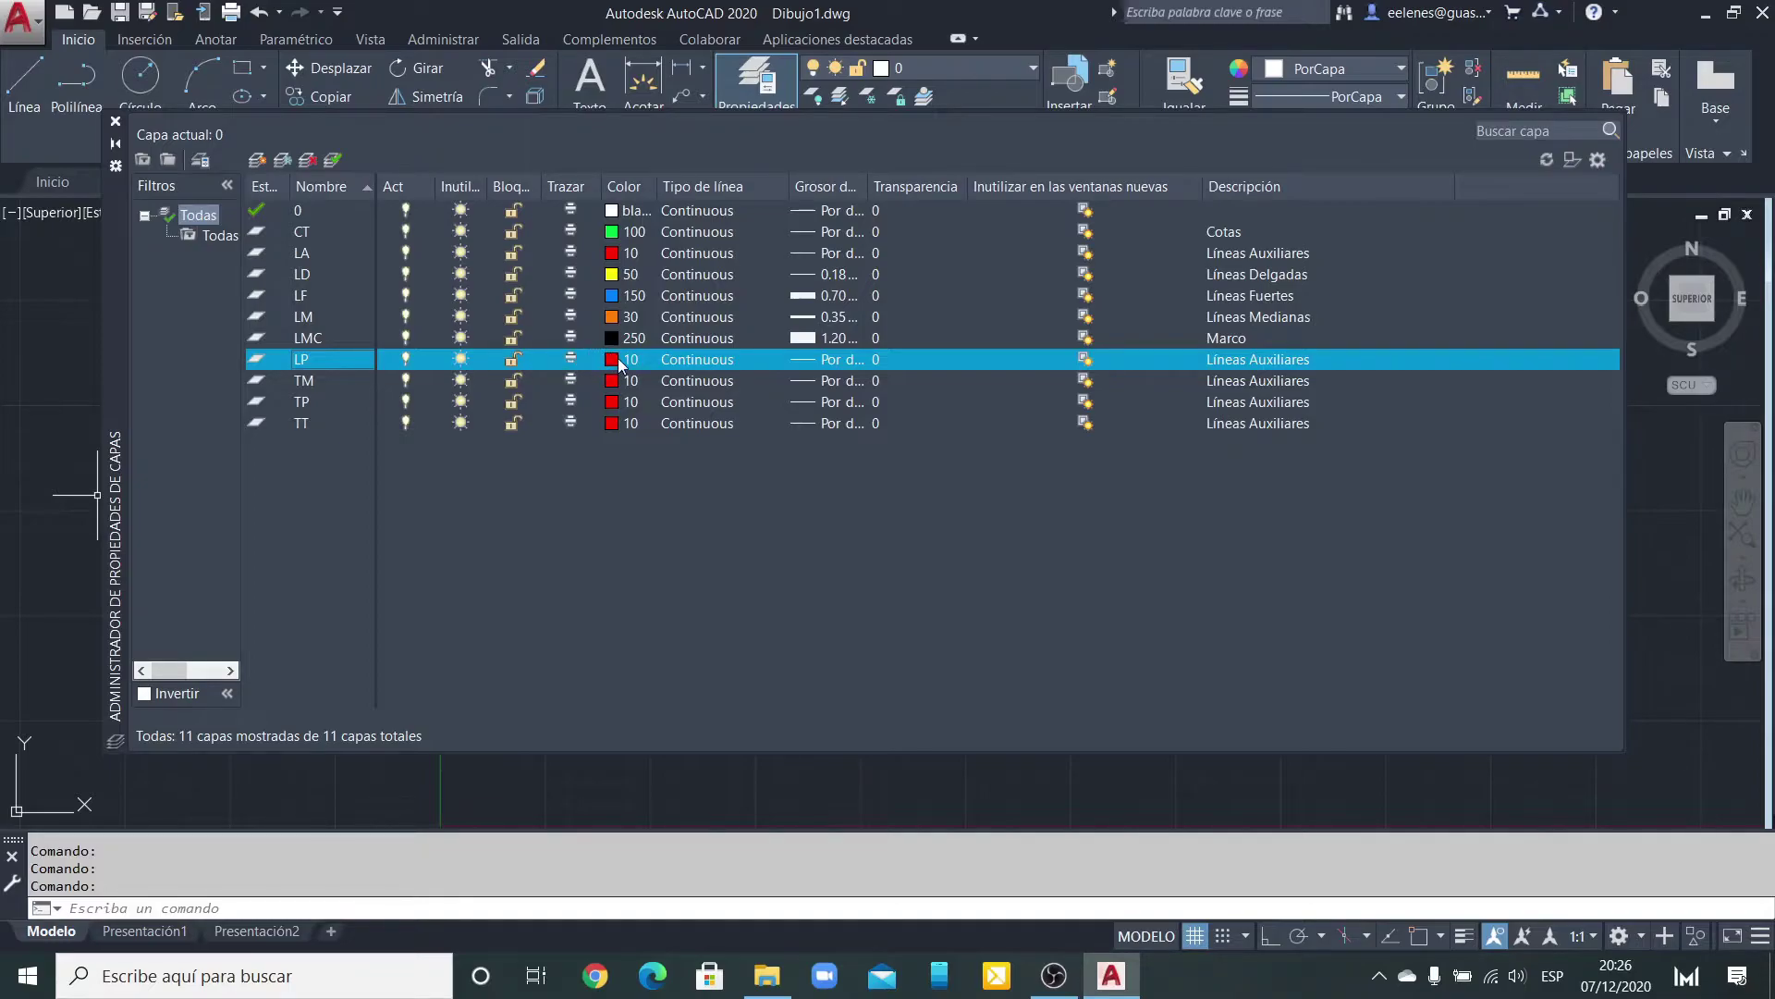
left_click(836, 359)
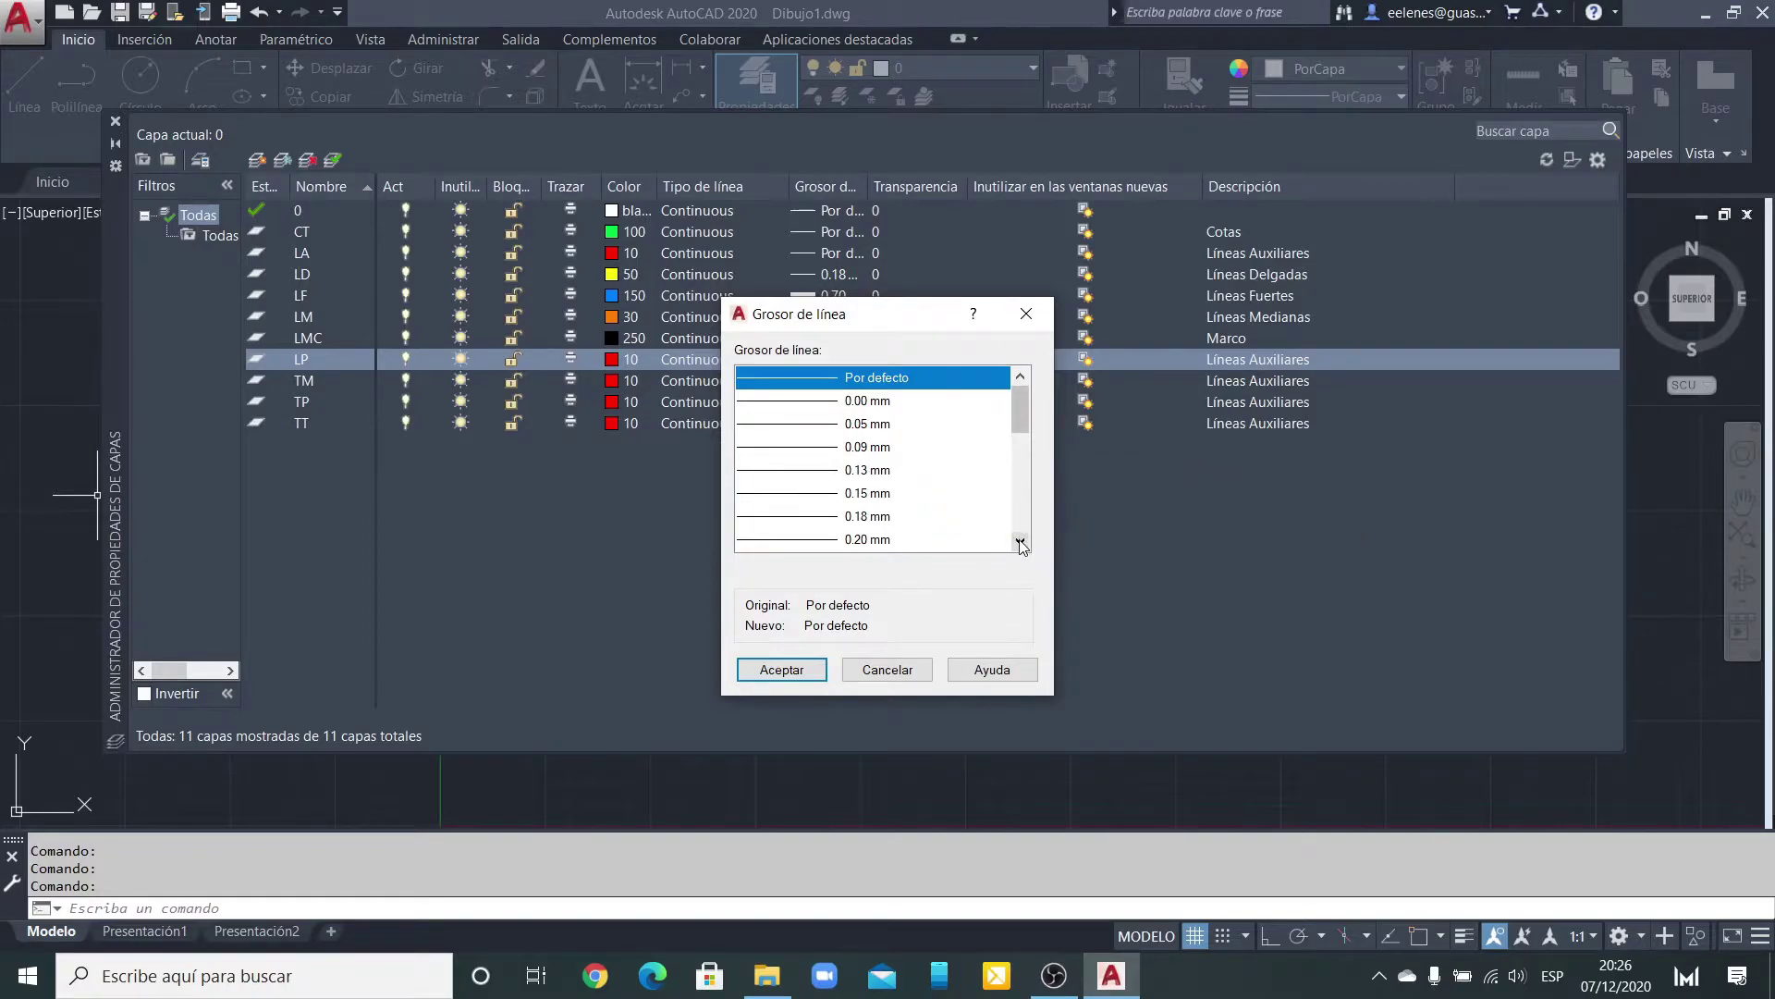
left_click(1021, 542)
left_click(1021, 542)
left_click(894, 518)
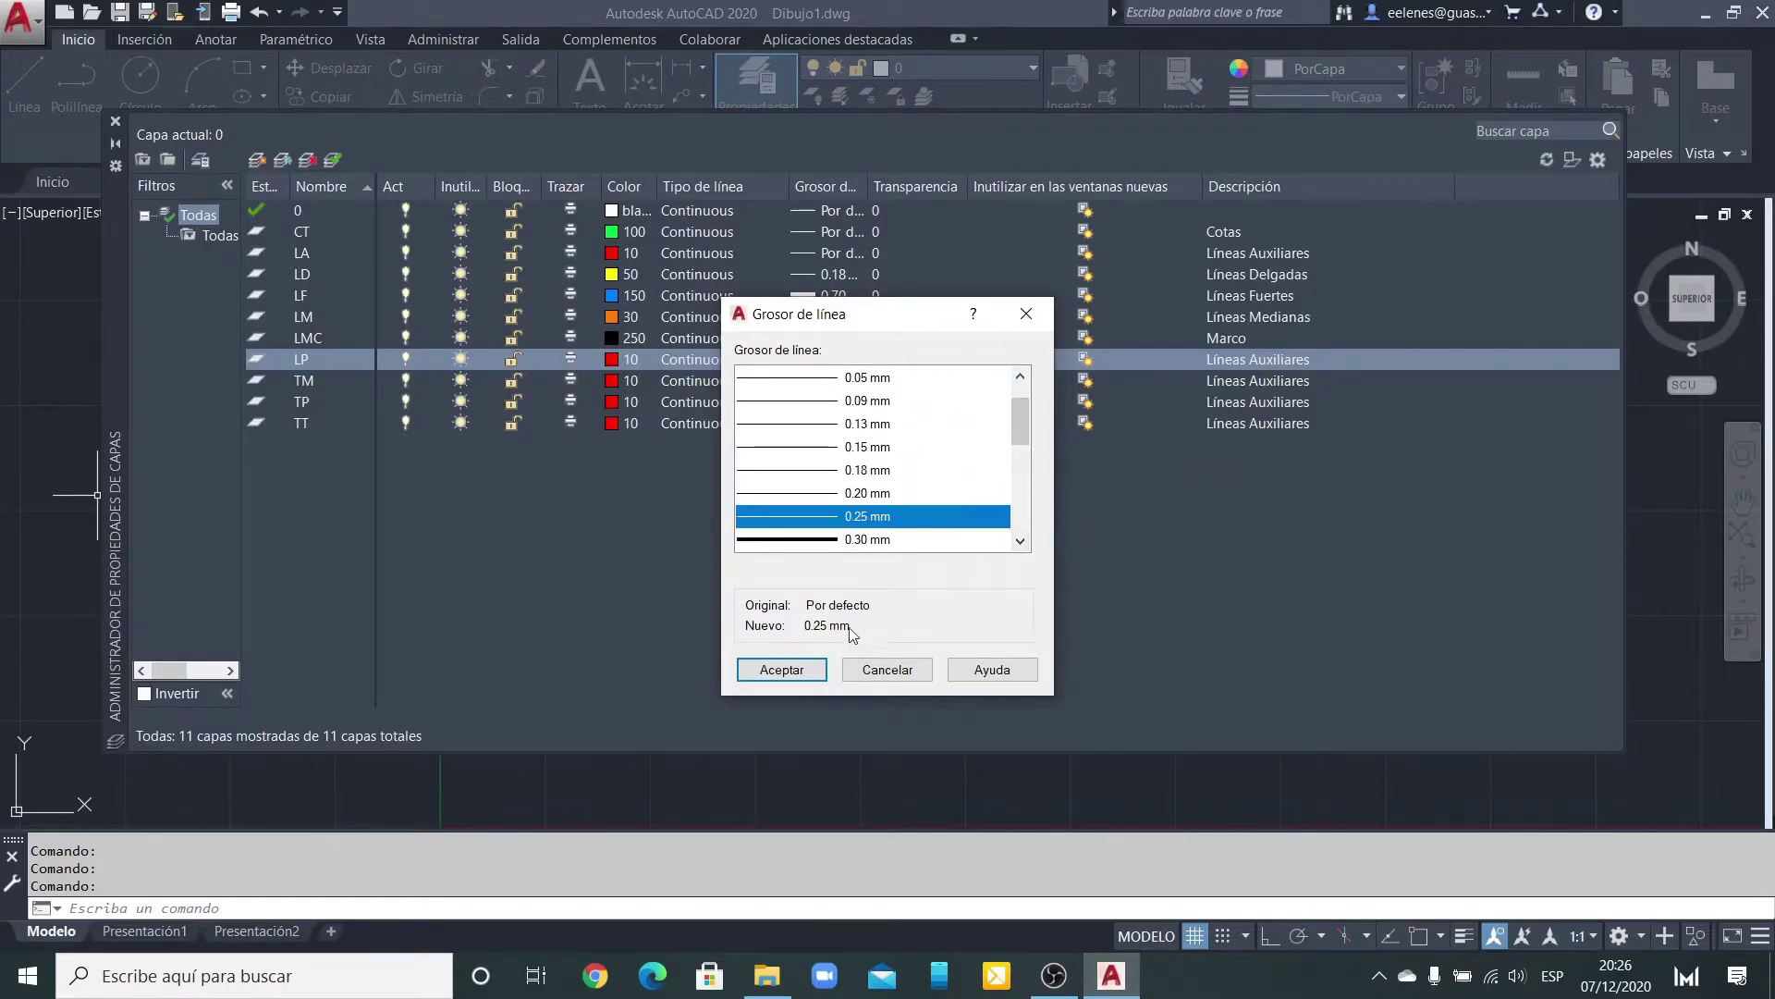
left_click(781, 670)
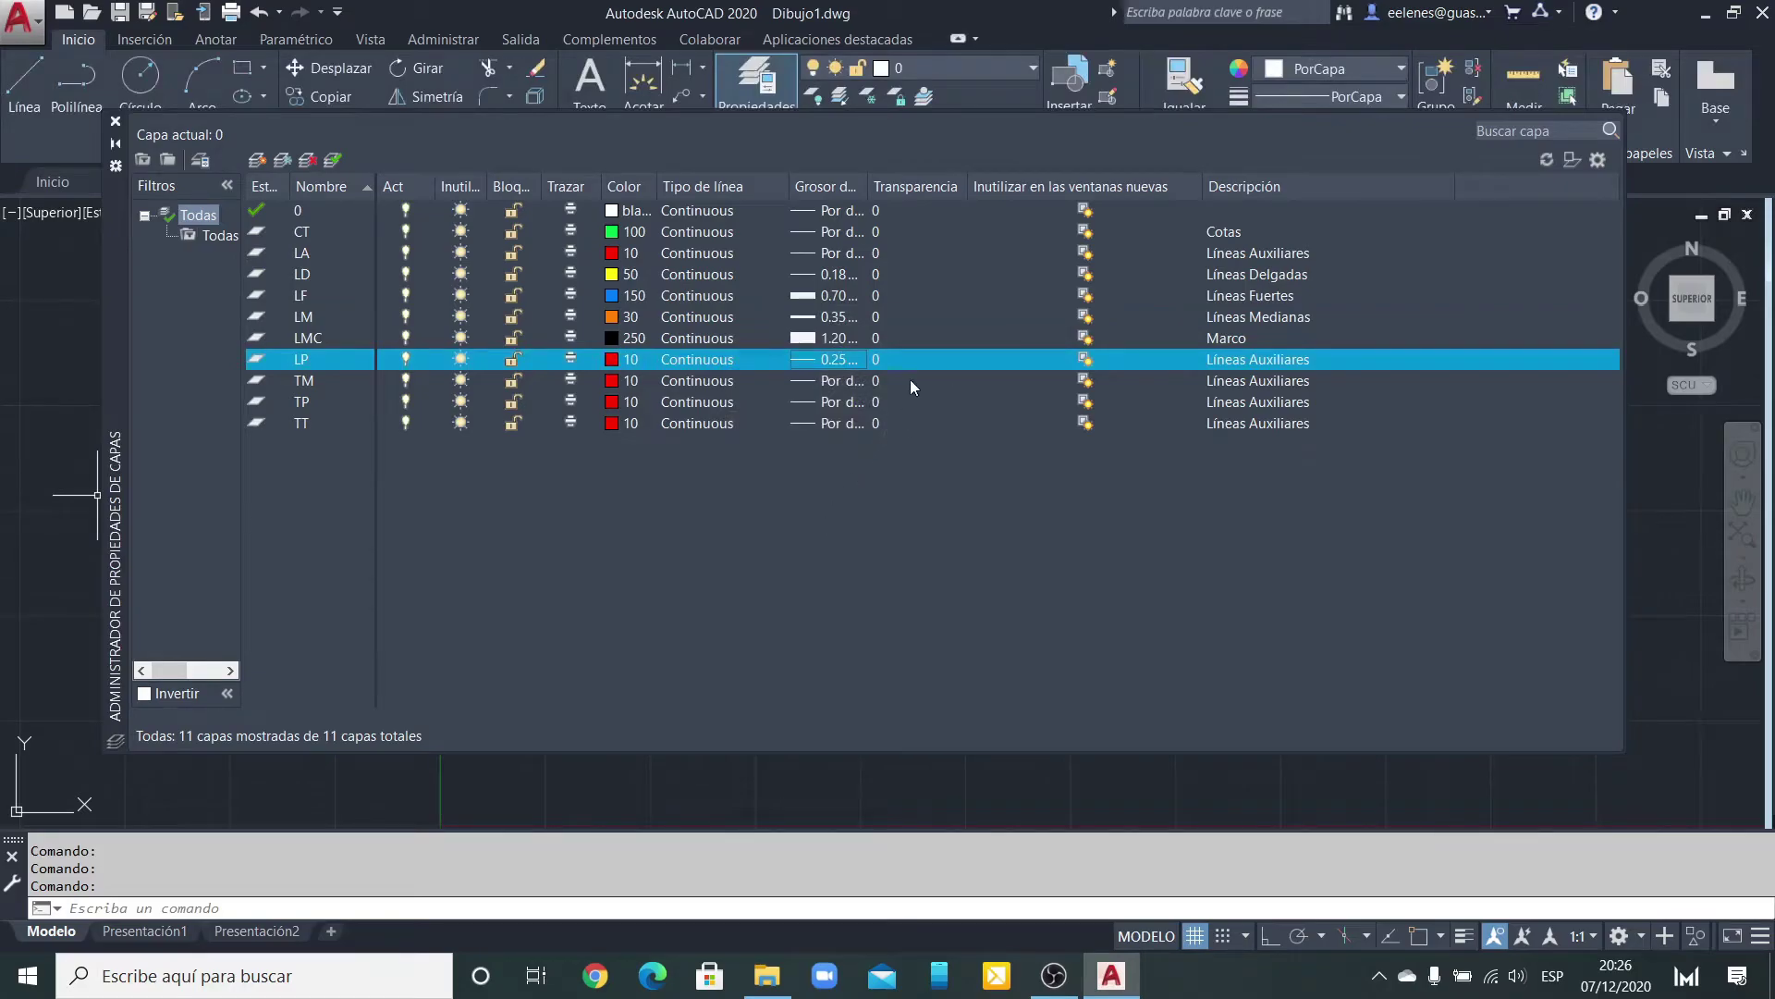
Step: Load the dashed linetype ACAD_ISO02W100 from acadiso.lin and assign it to layer LP
left_click(717, 361)
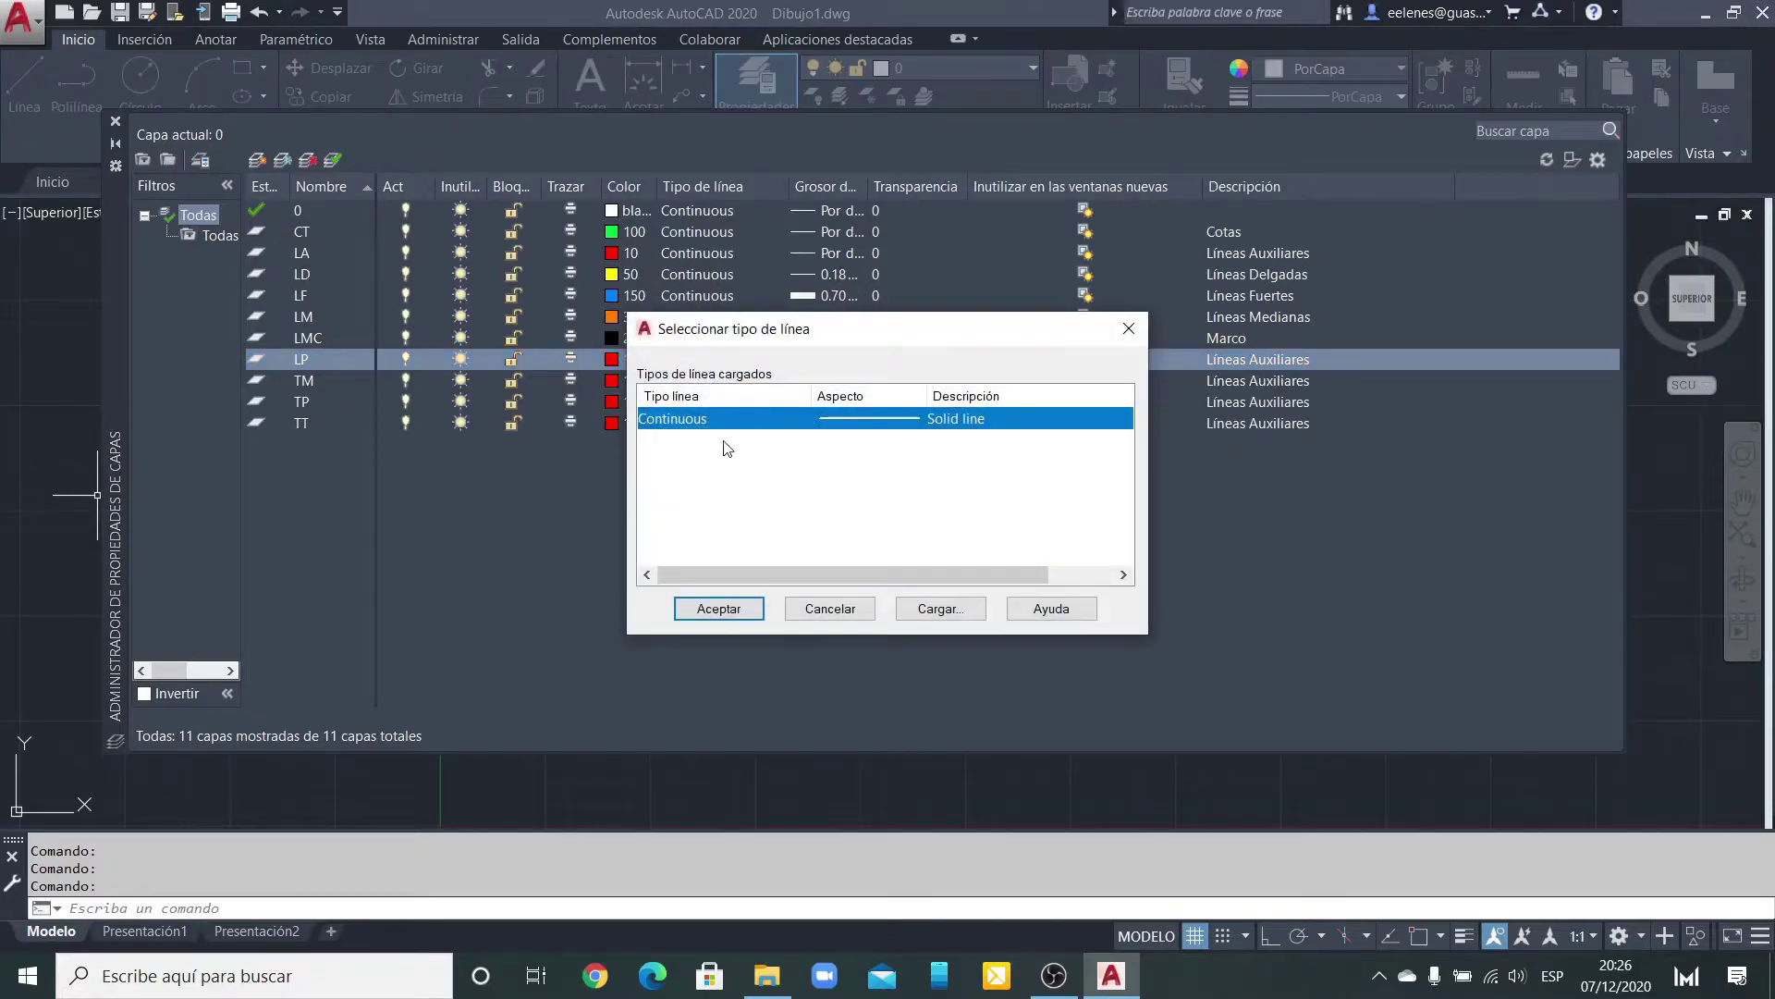
left_click(941, 611)
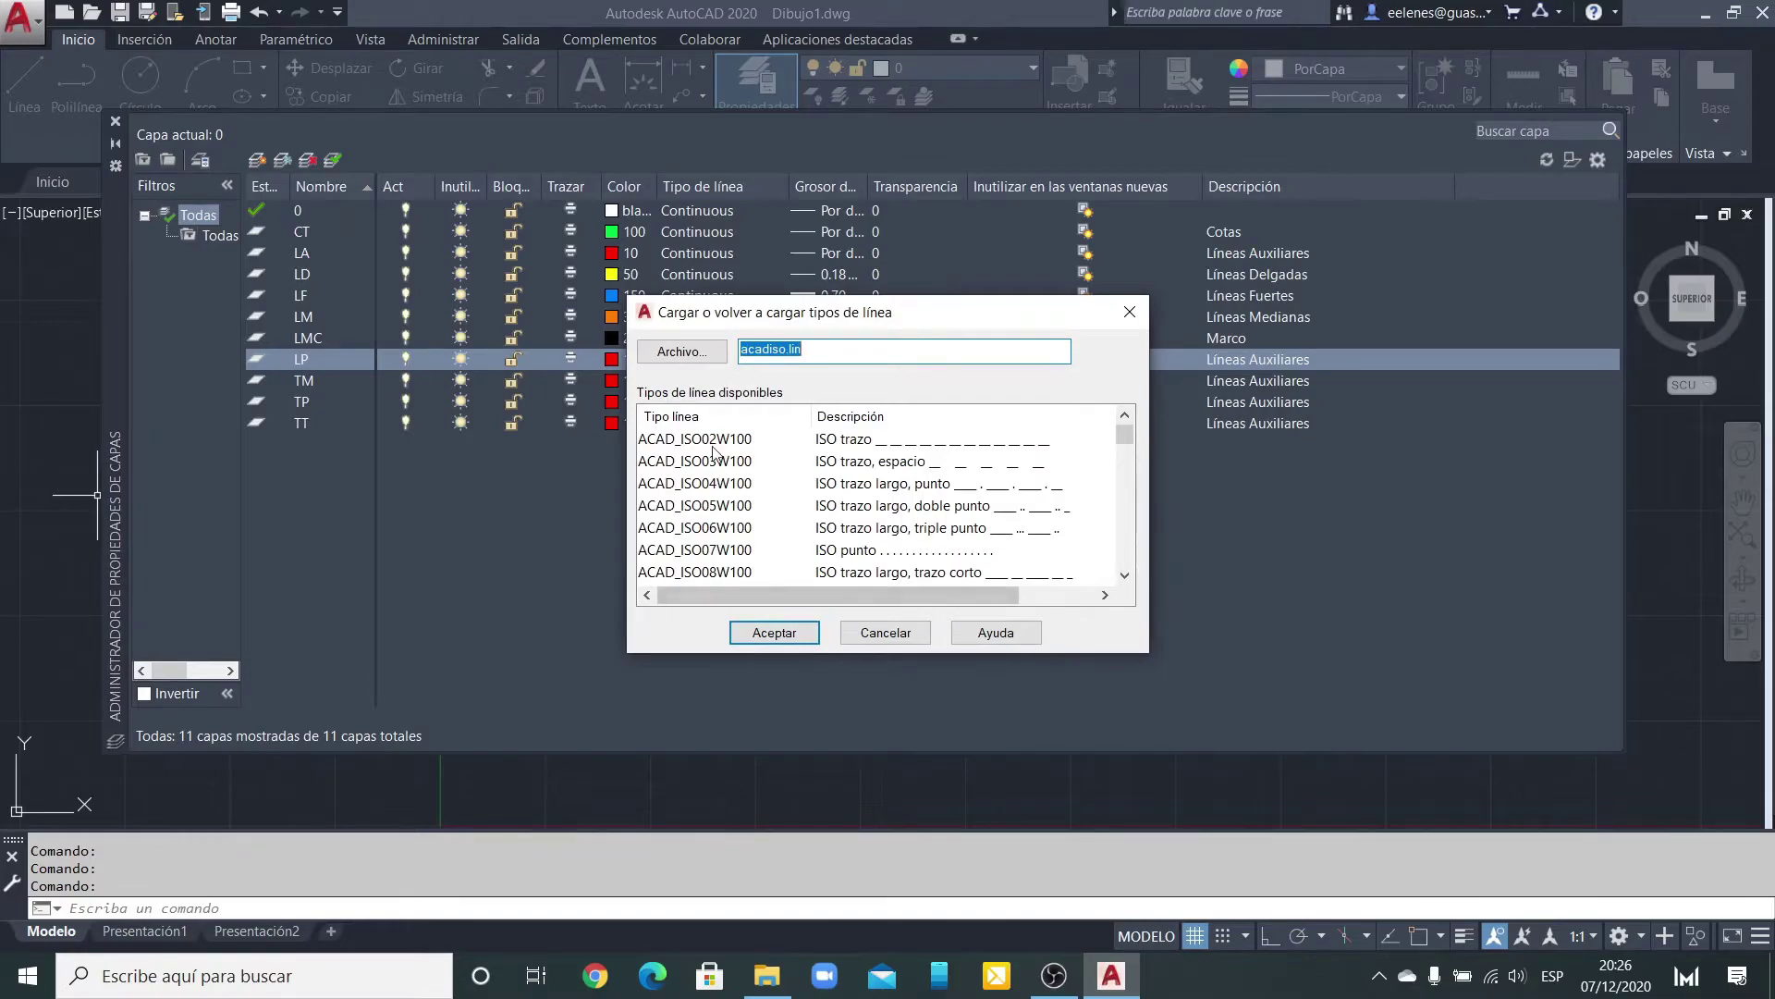
left_click(943, 442)
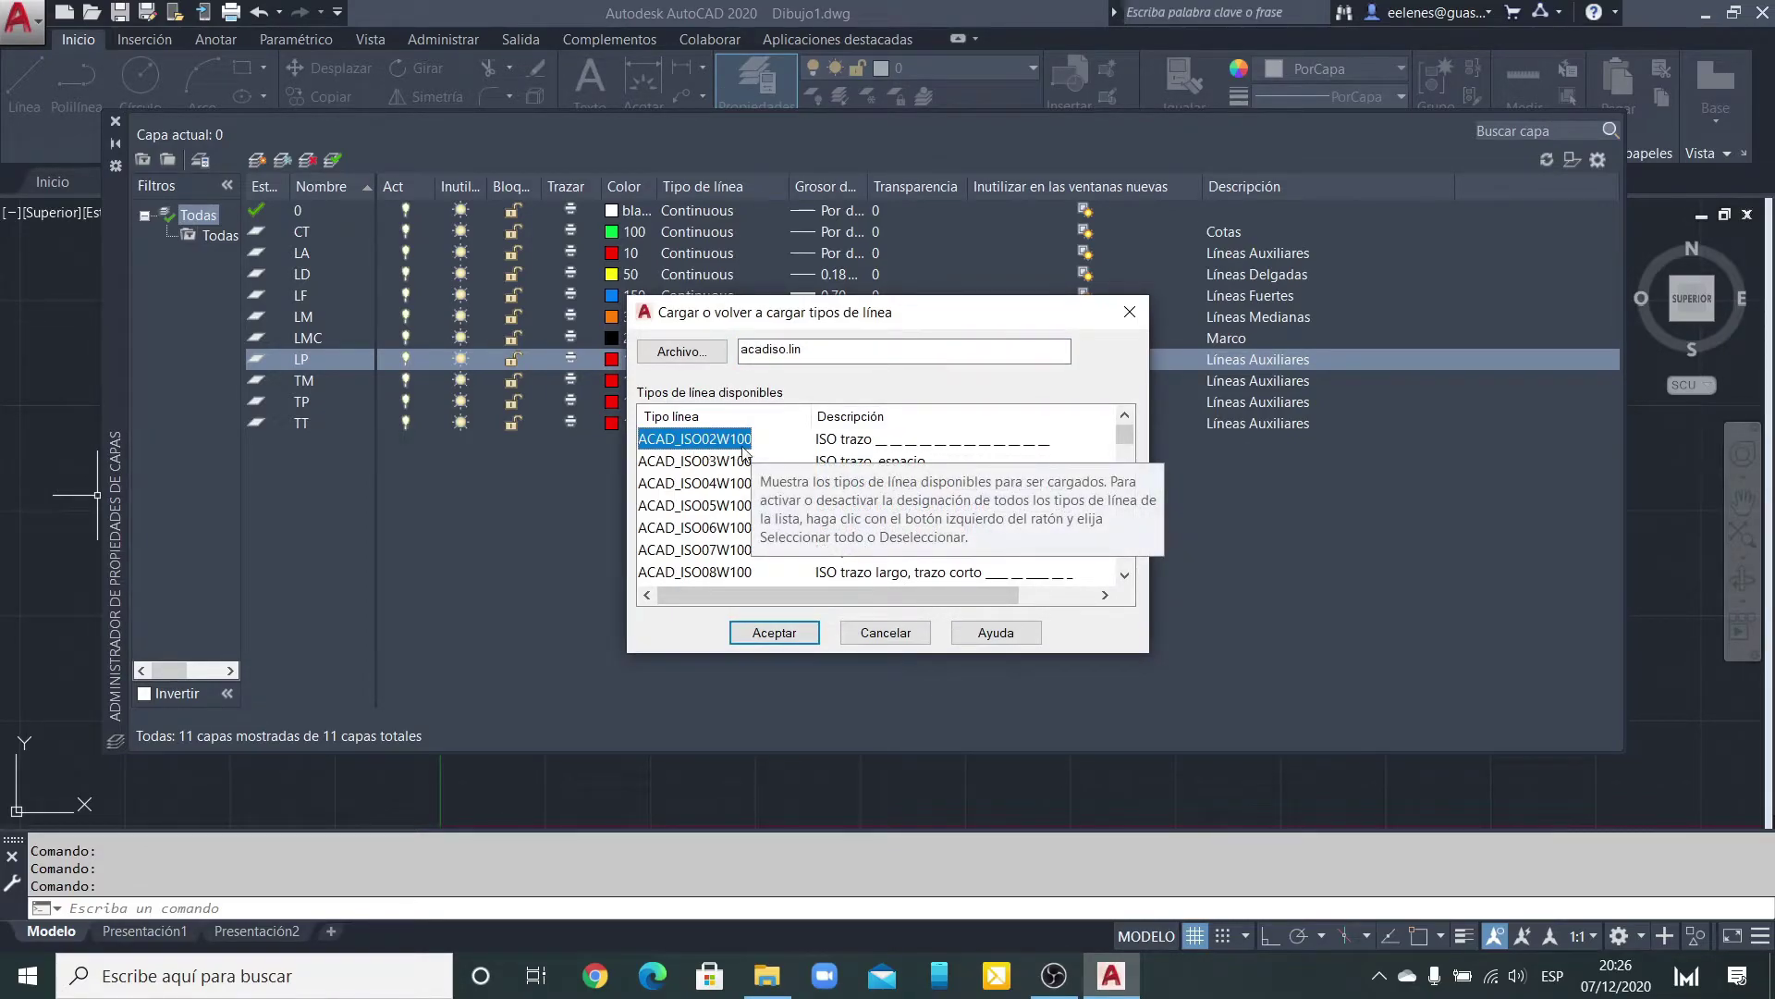
left_click(774, 634)
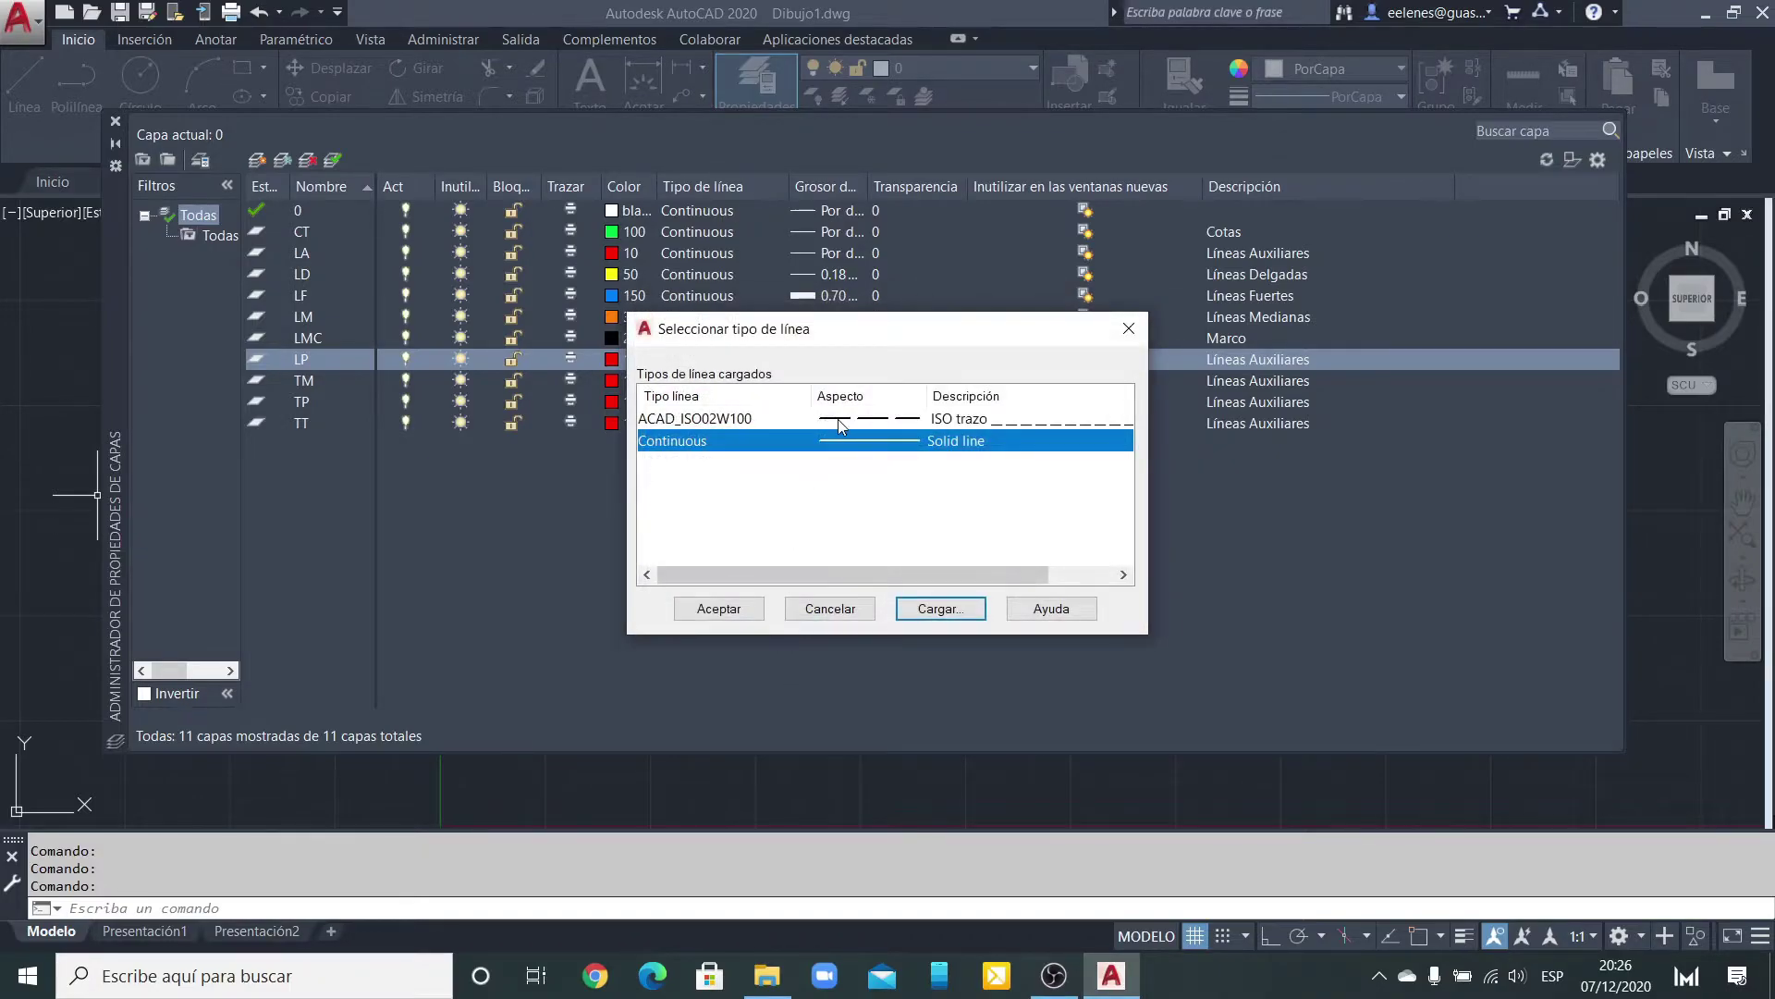
left_click(838, 419)
left_click(756, 618)
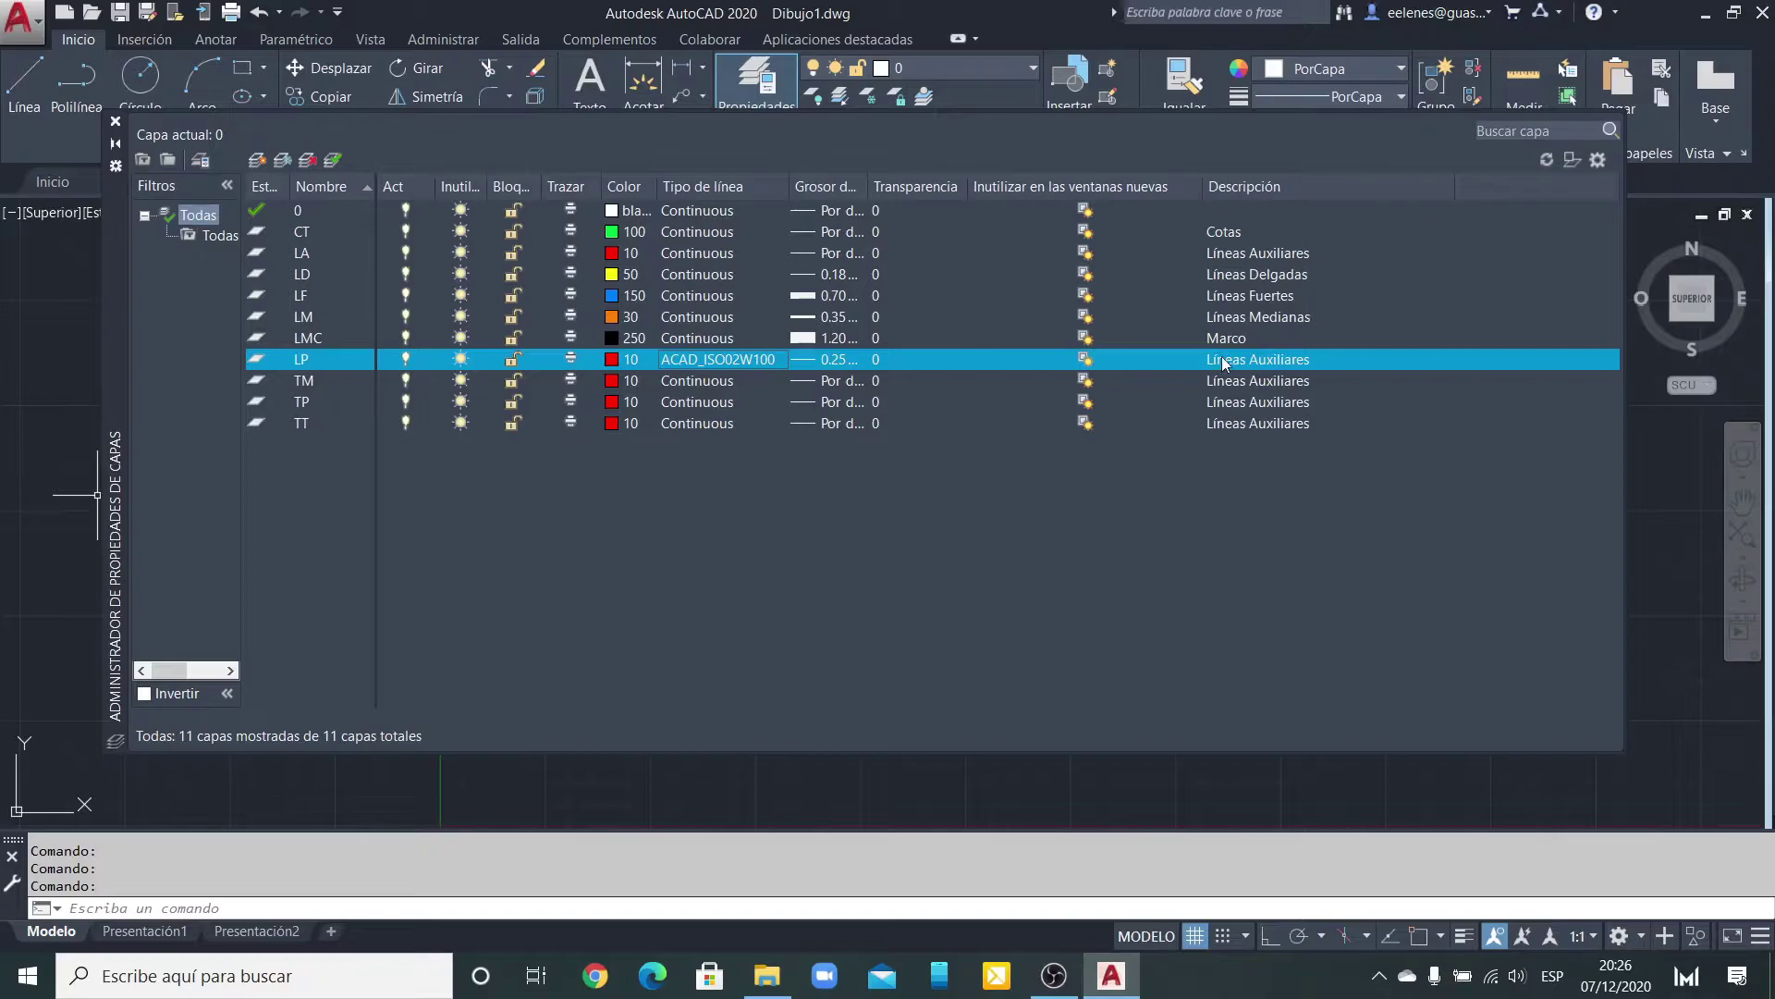
Step: Change the description of layer LP to "Líneas Punteadas"
left_click(1251, 364)
left_click(1251, 363)
left_click_drag(1250, 361, 1318, 360)
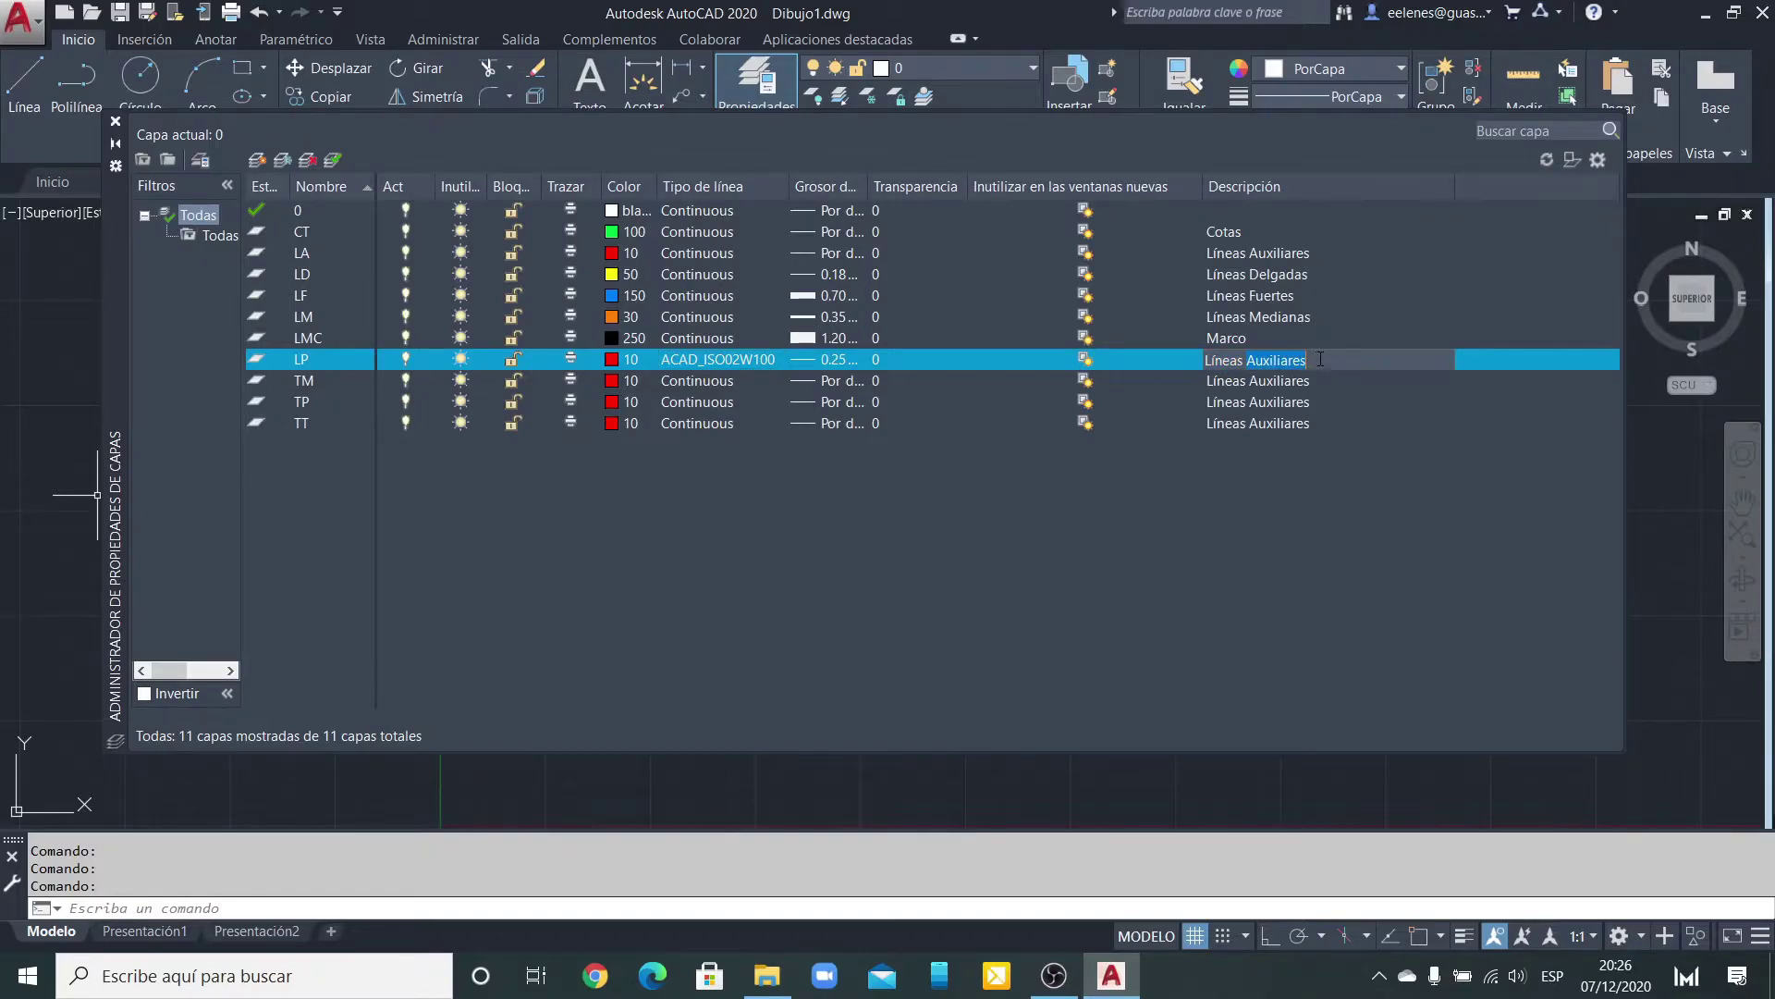
type("Punteadas")
key("Return")
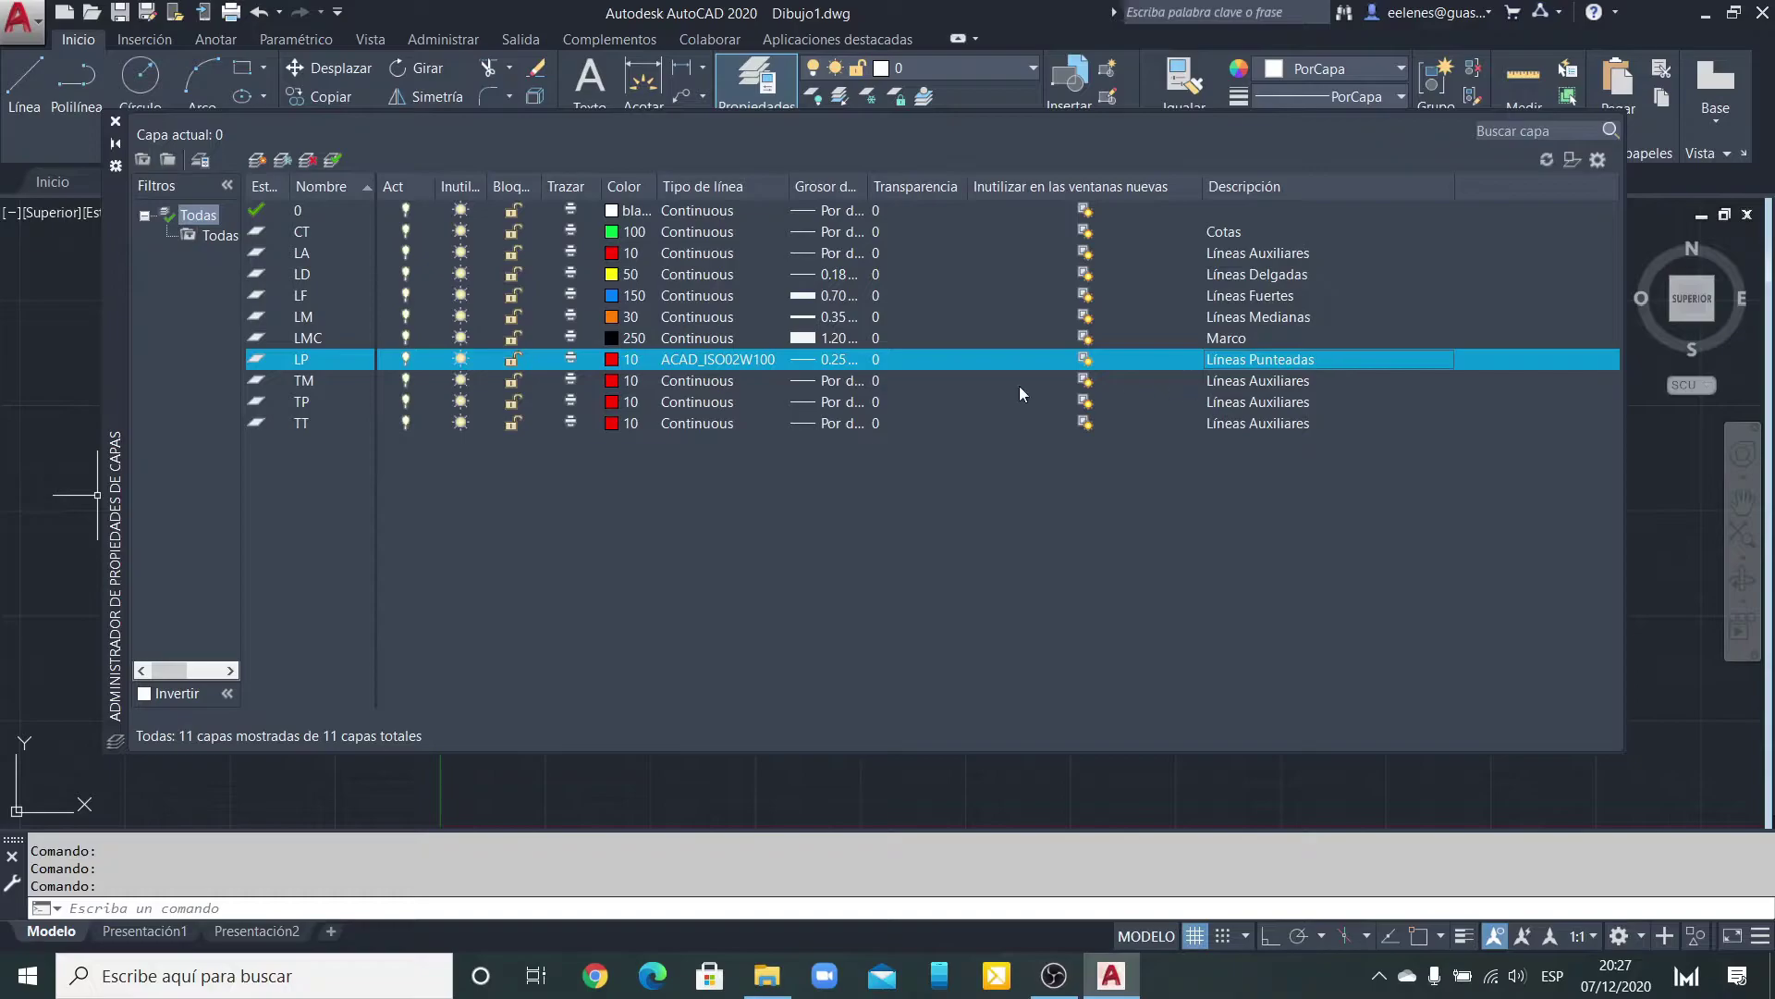
Step: Set the color of layer TM to black, index color 250
left_click(311, 384)
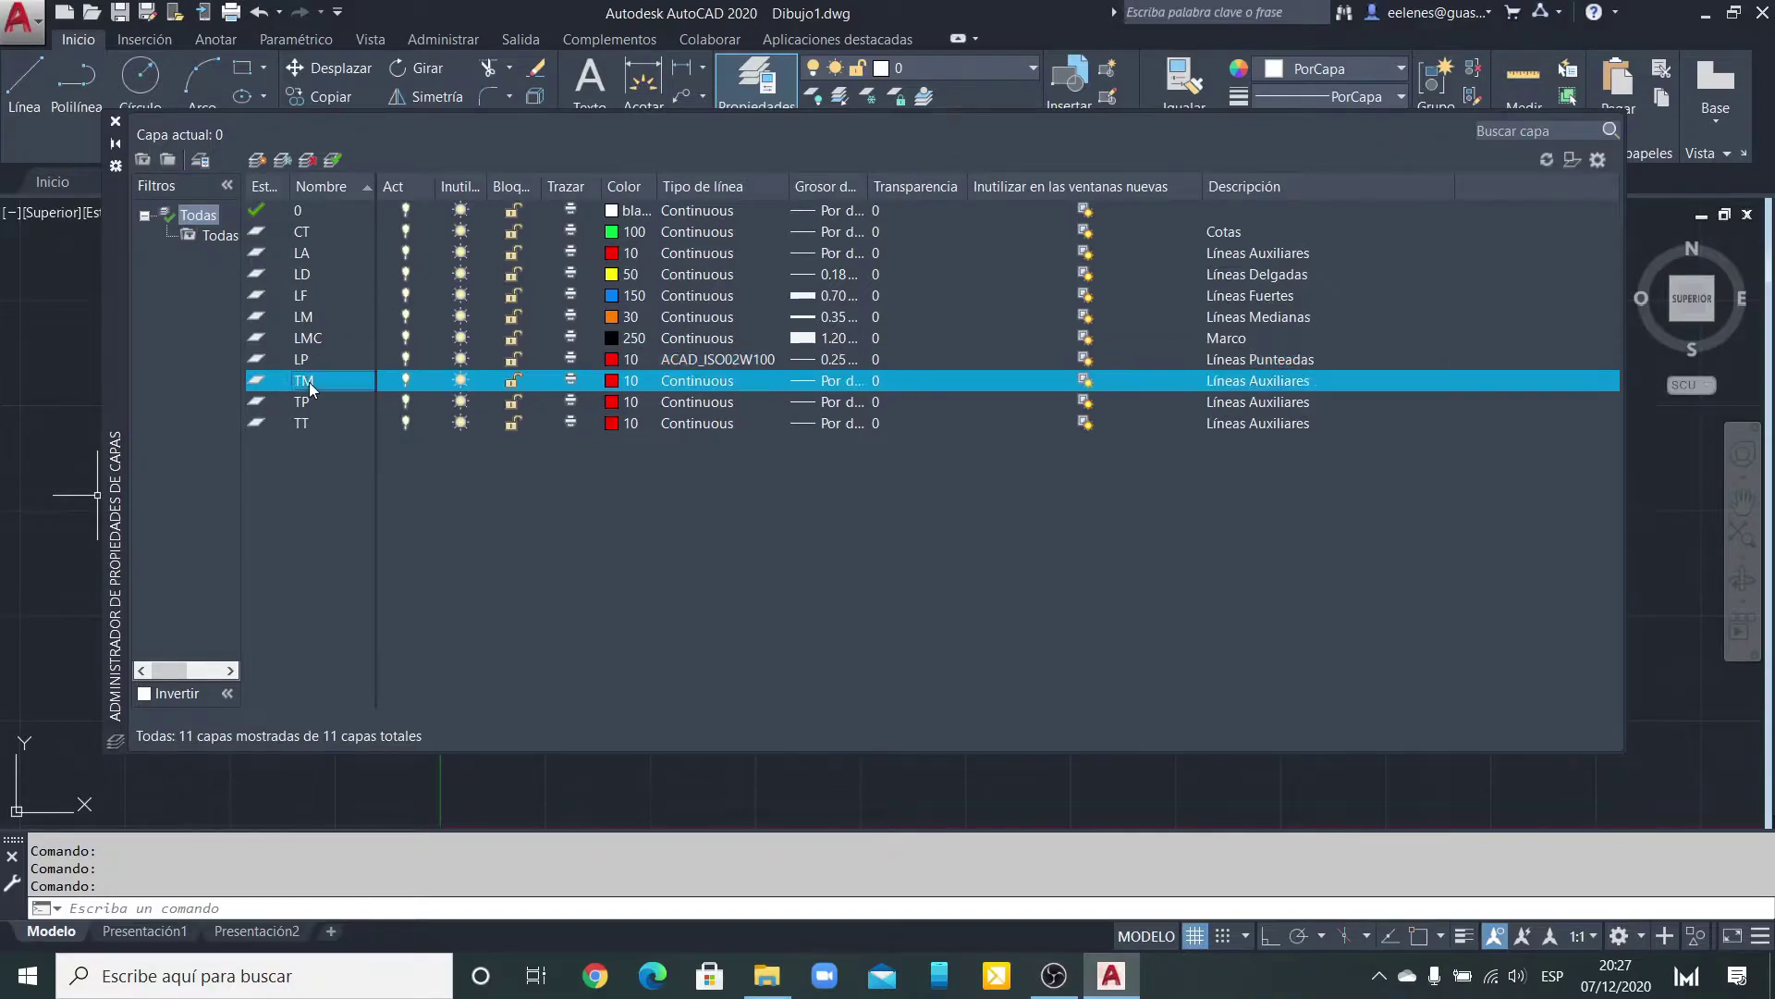
left_click(384, 380)
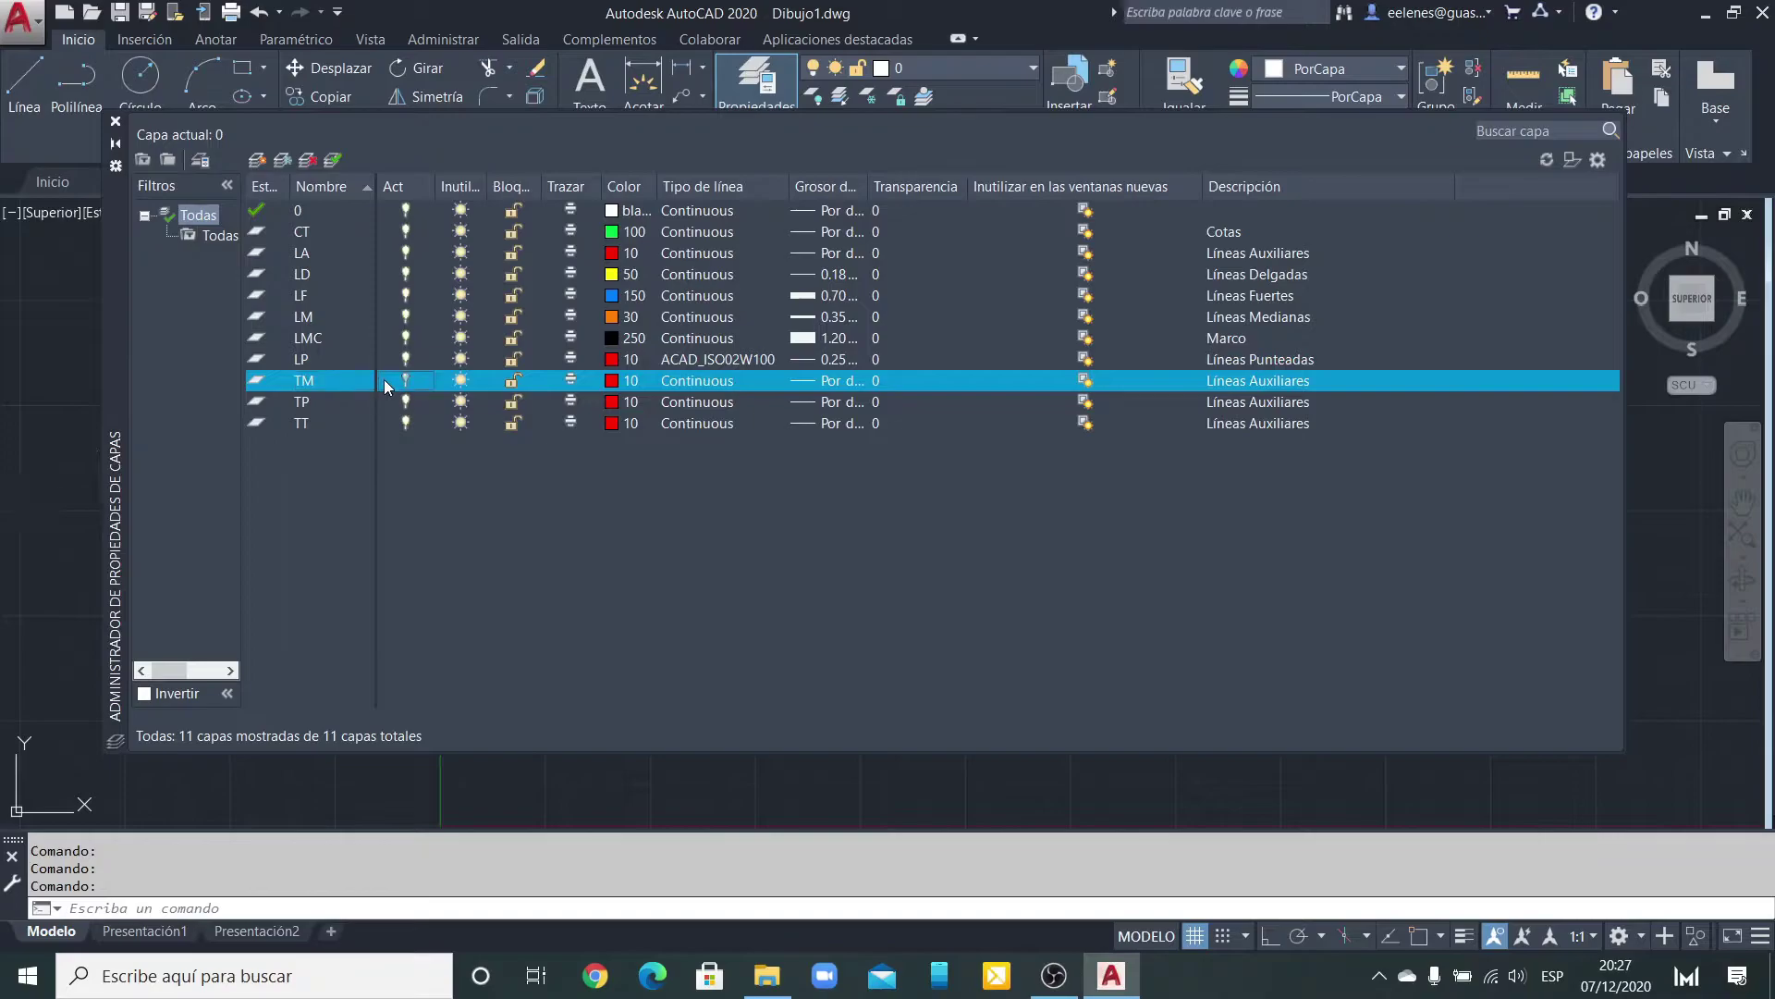
left_click(611, 381)
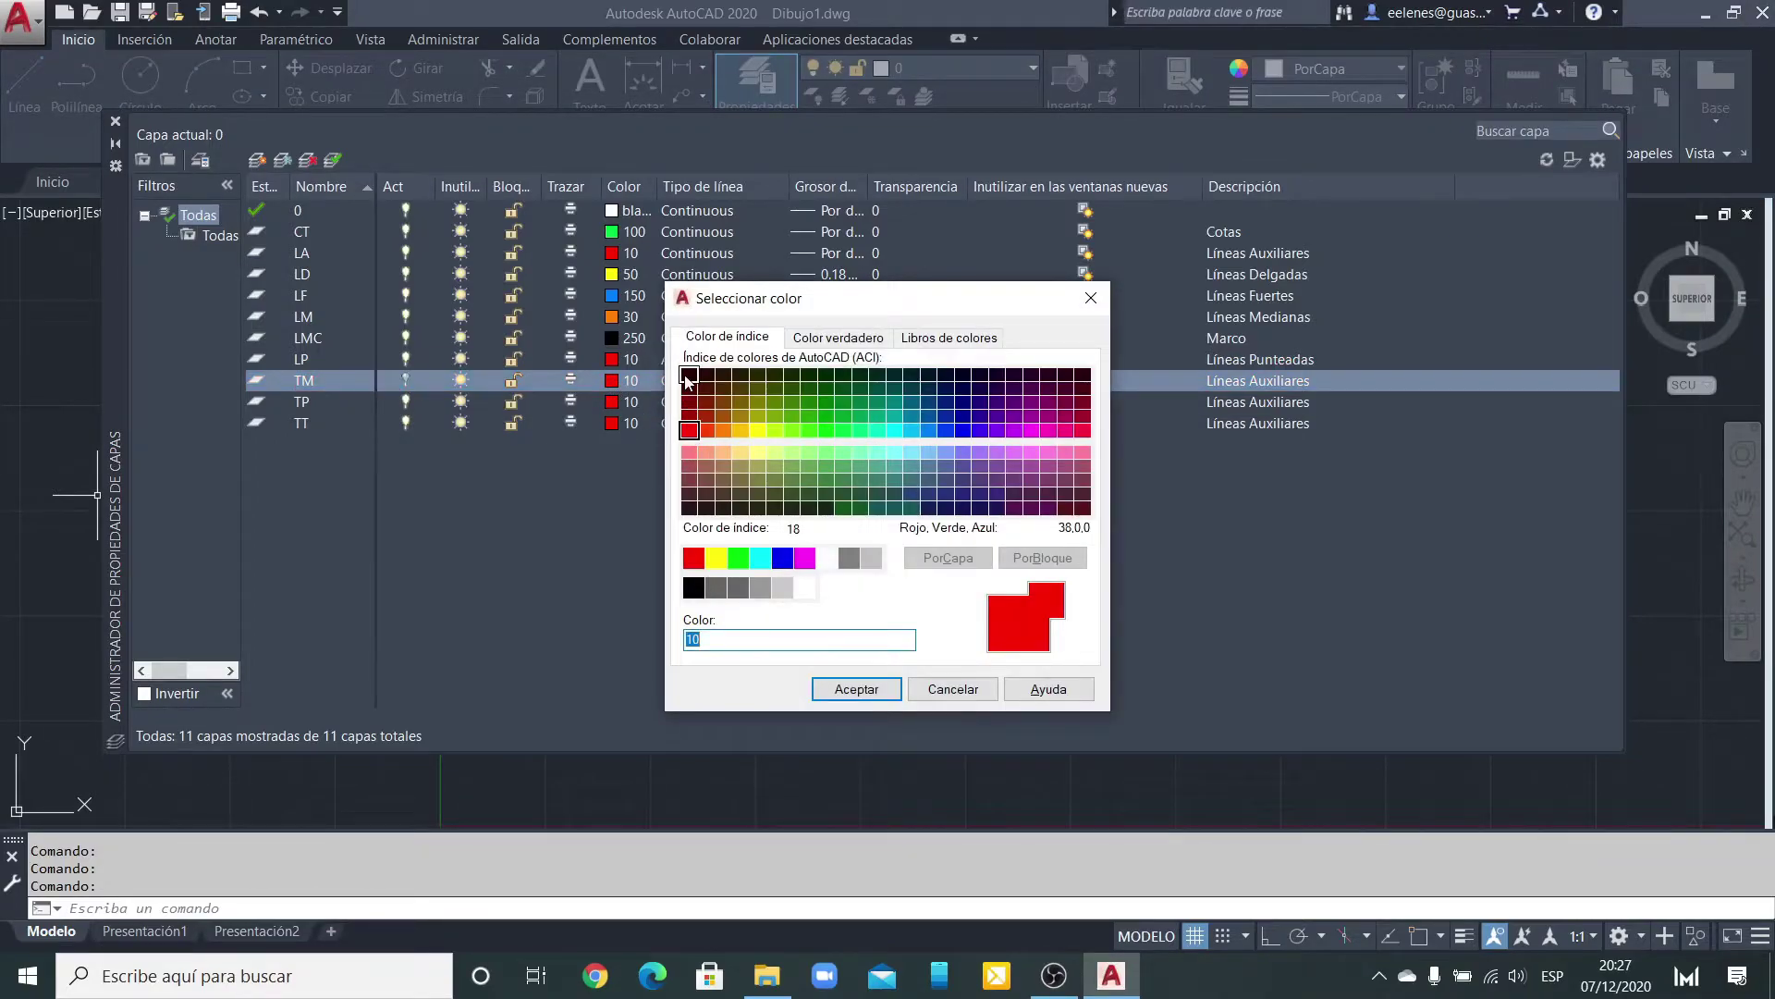
left_click(694, 588)
left_click(853, 692)
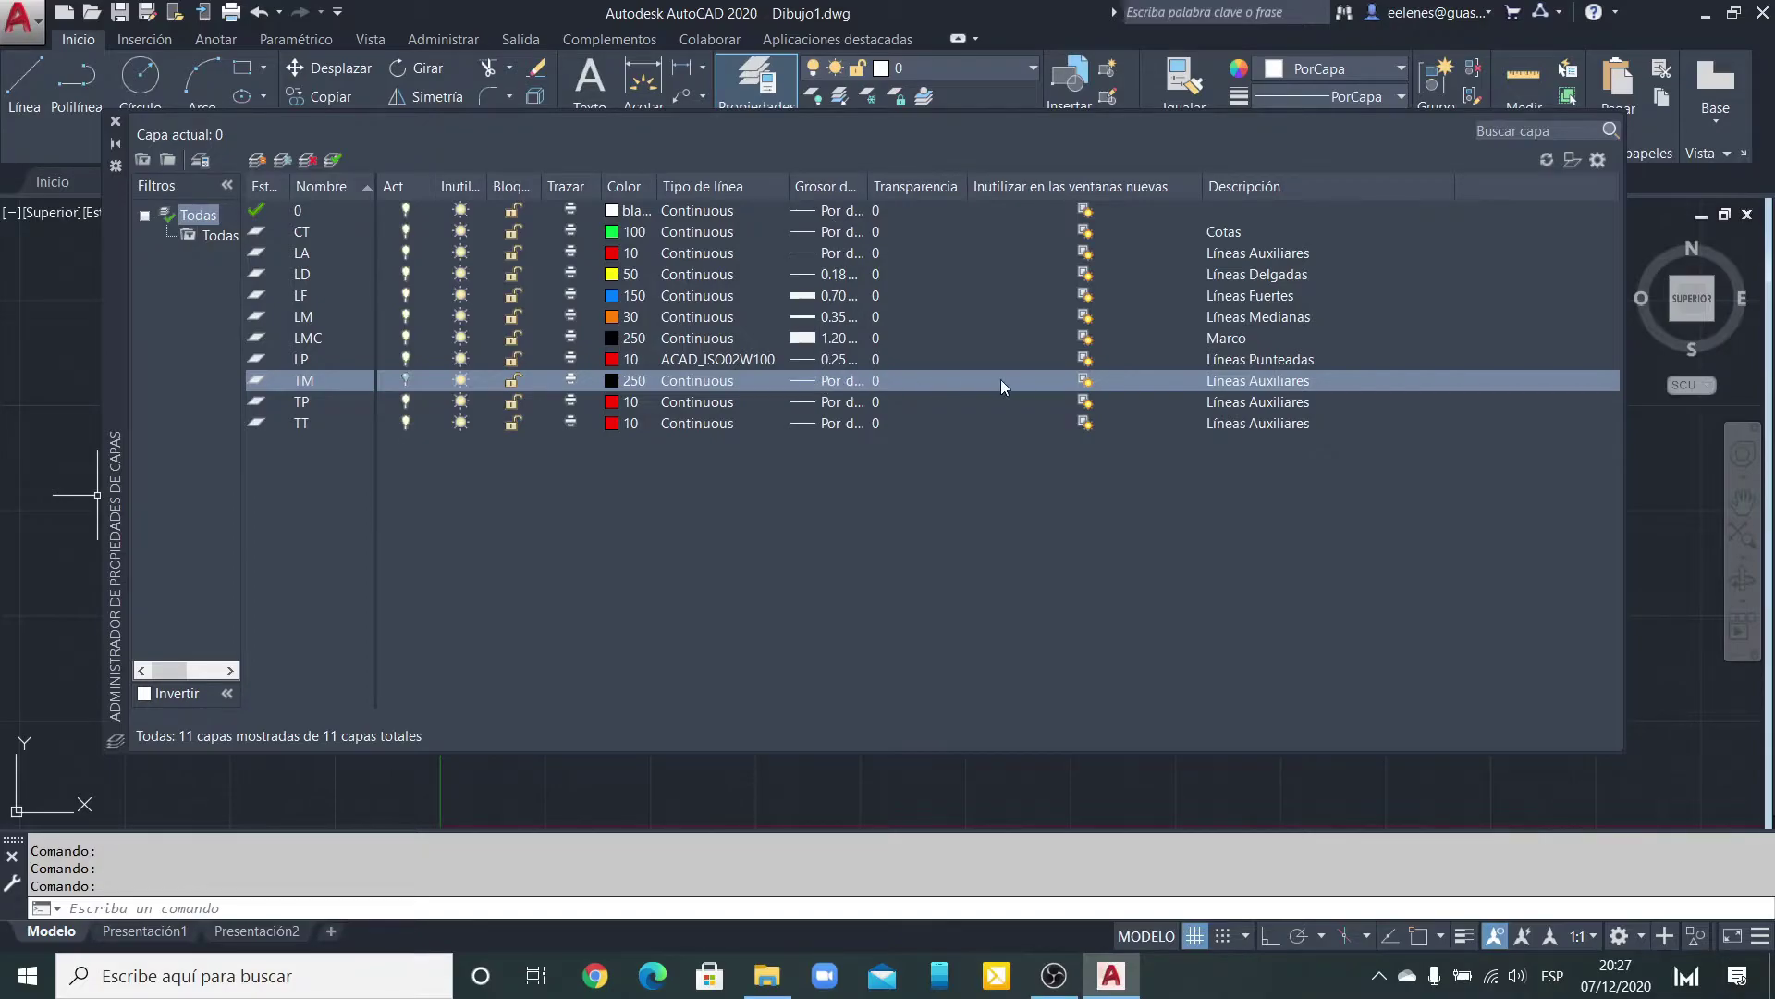
Step: Change the description of layer TM to "Texto del Marco" and turn the layer back on
left_click(1259, 379)
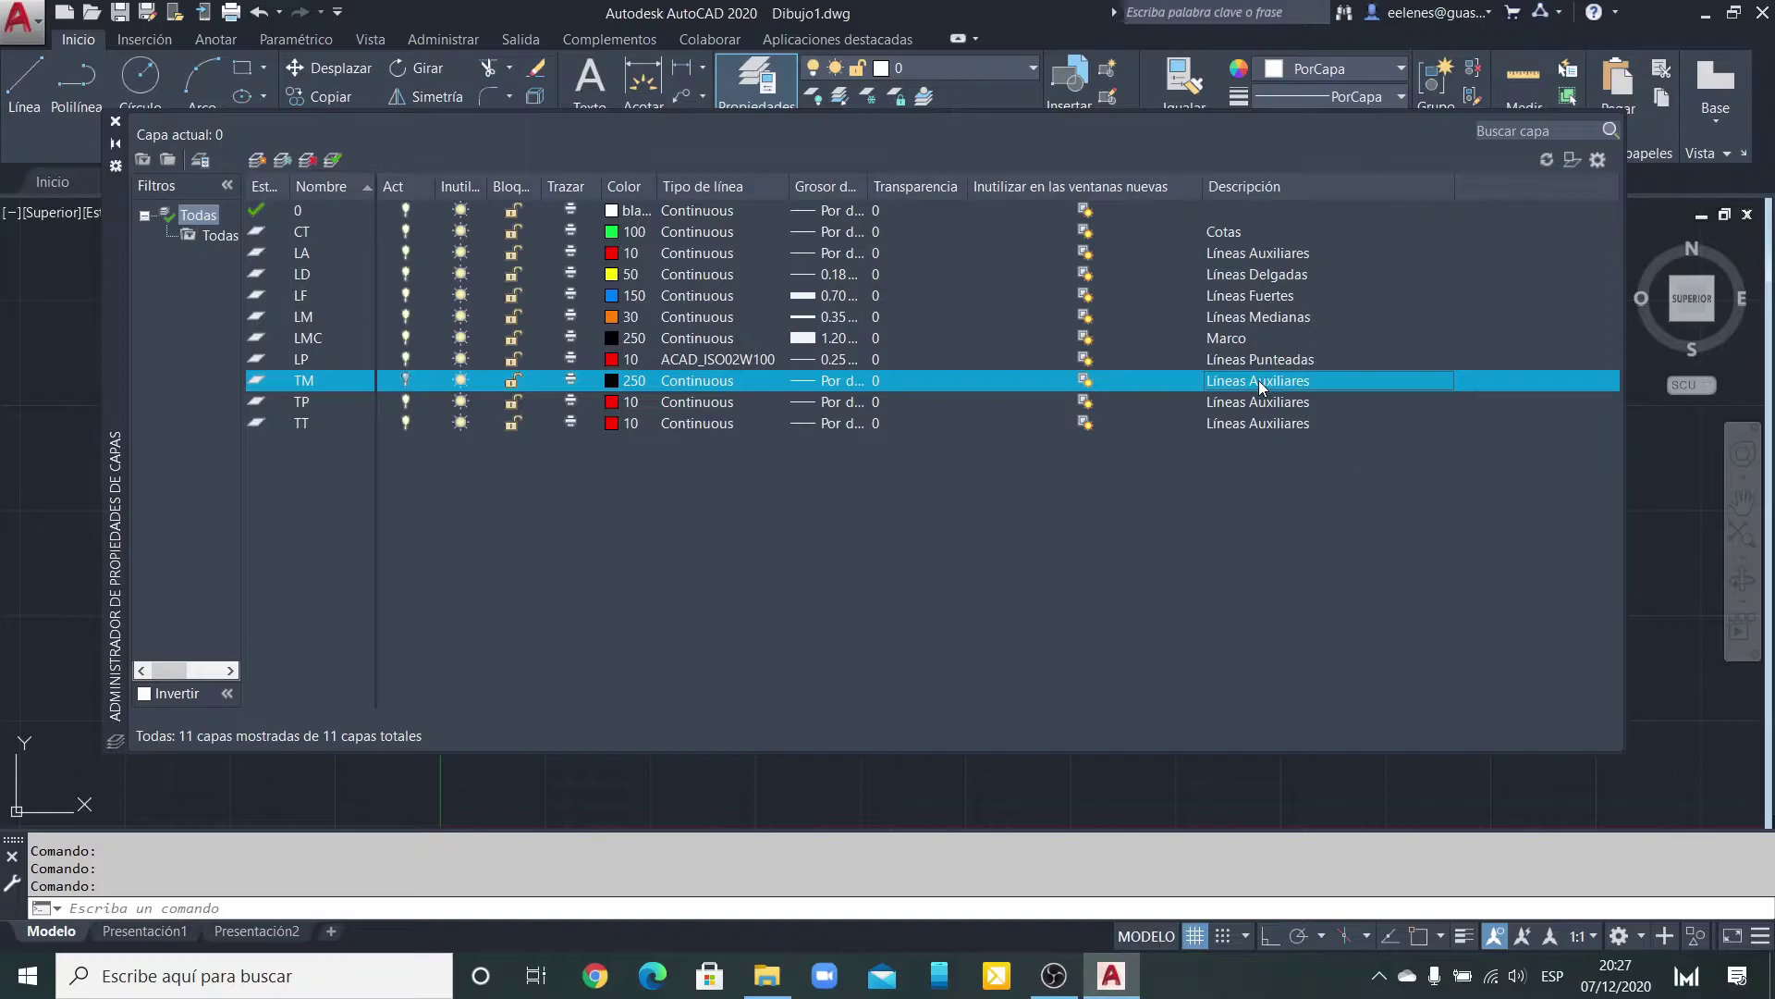
left_click(1259, 381)
type("Texto del Marco")
key("Return")
left_click(311, 403)
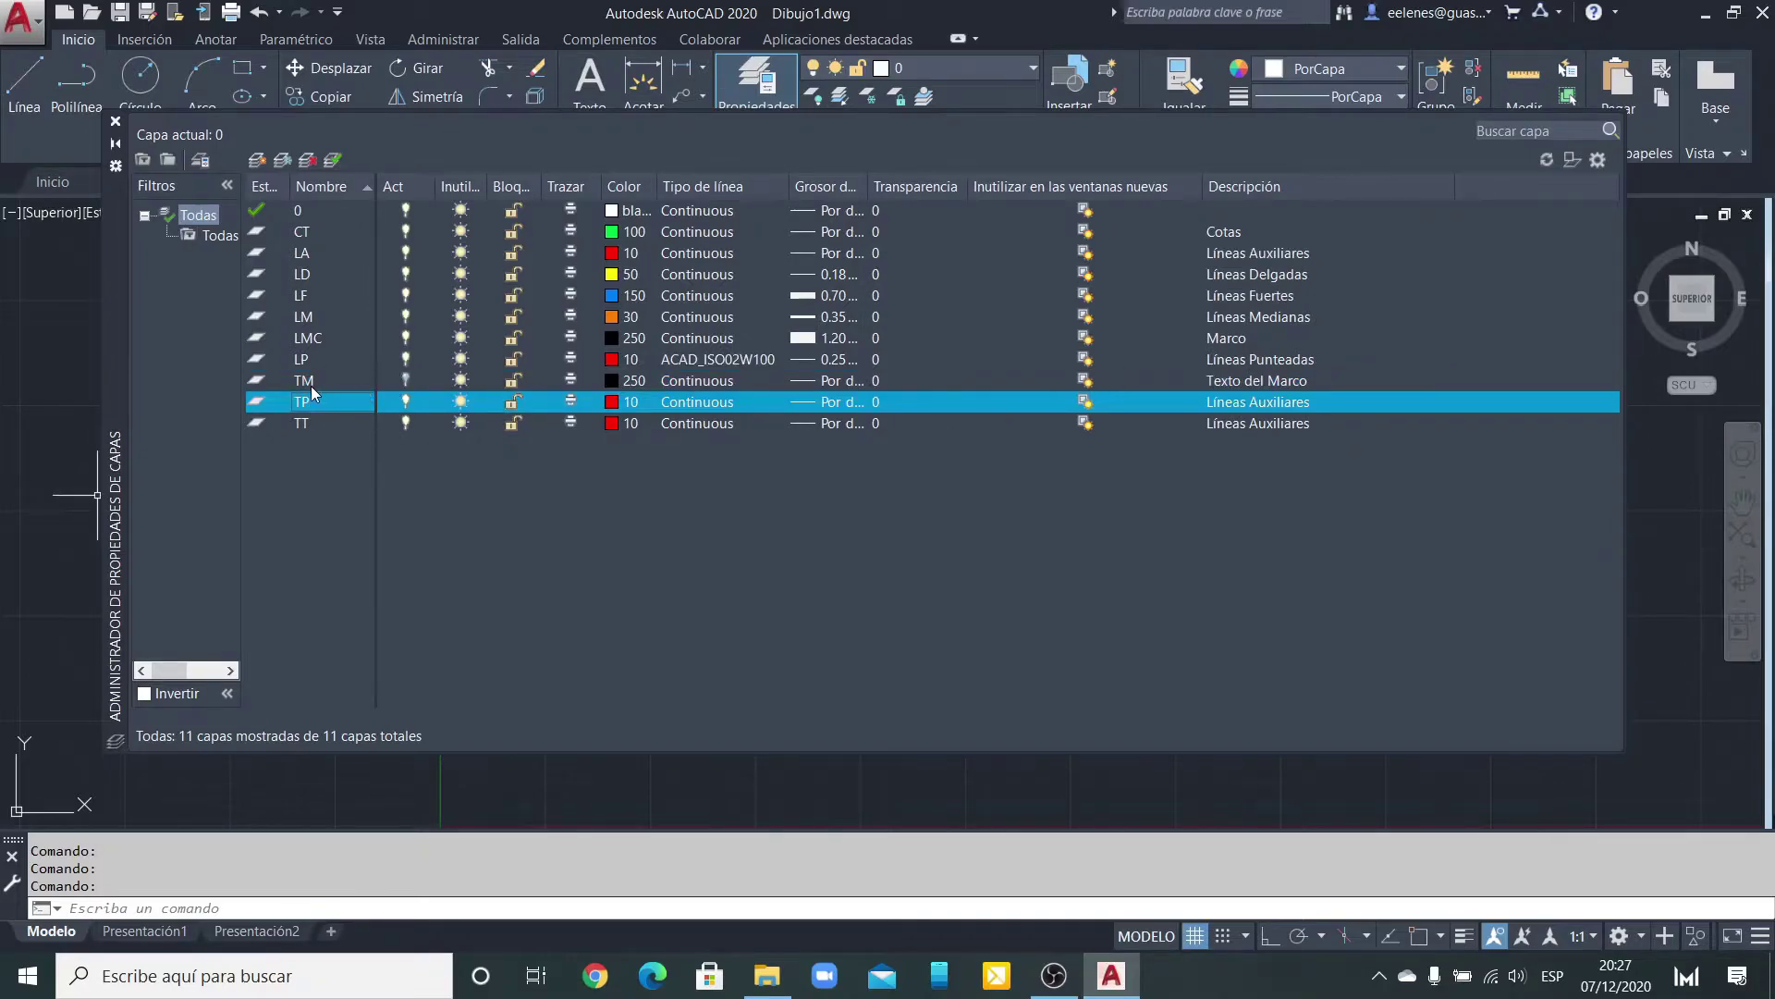
left_click(312, 383)
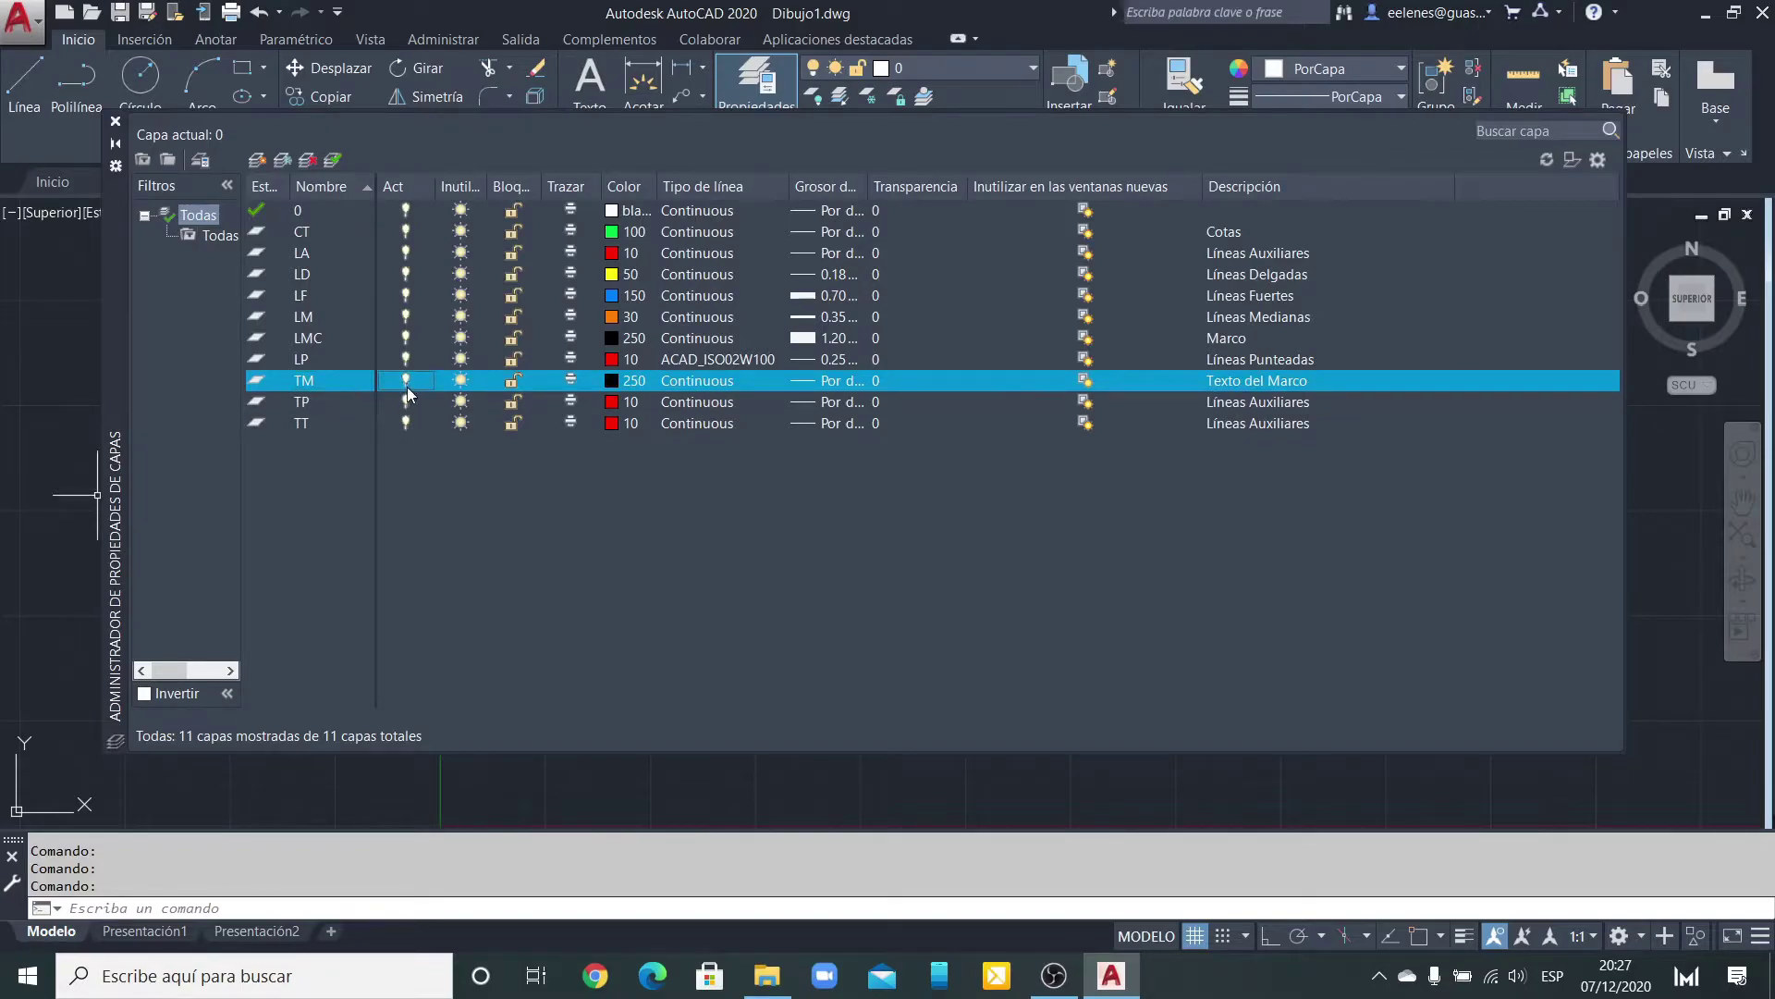
Step: Set the color of layer TP to the violet index color 181
left_click(319, 402)
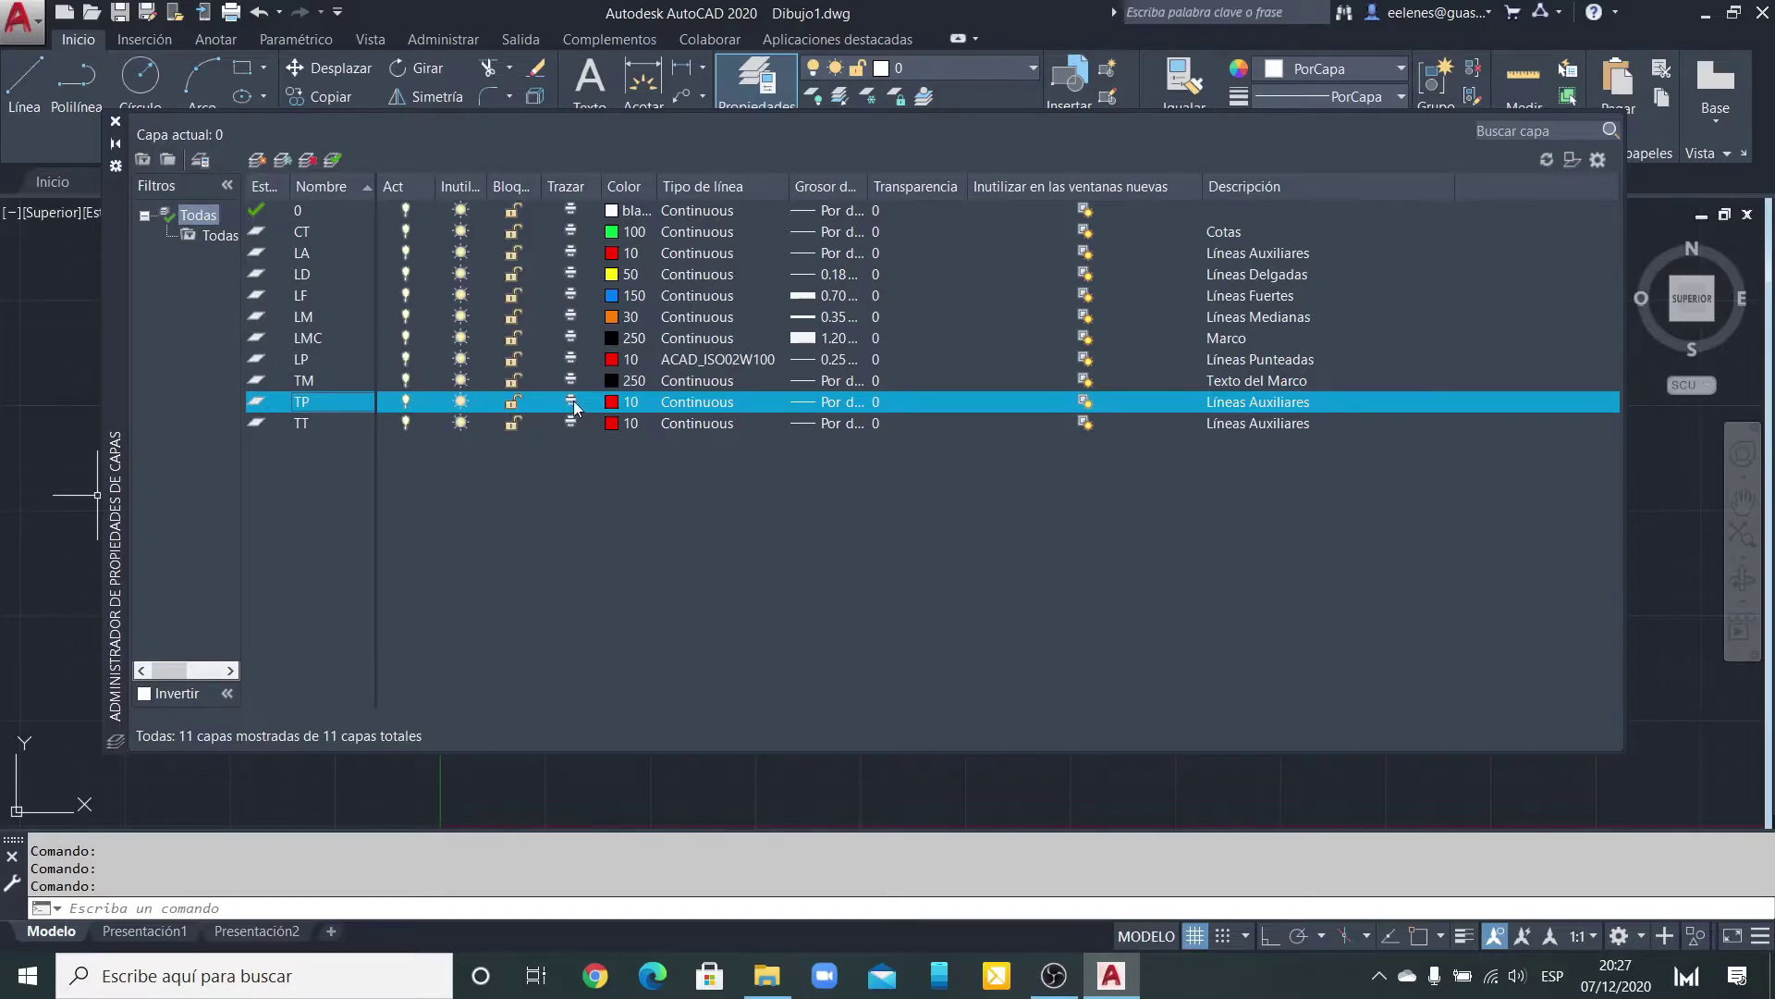
left_click(611, 402)
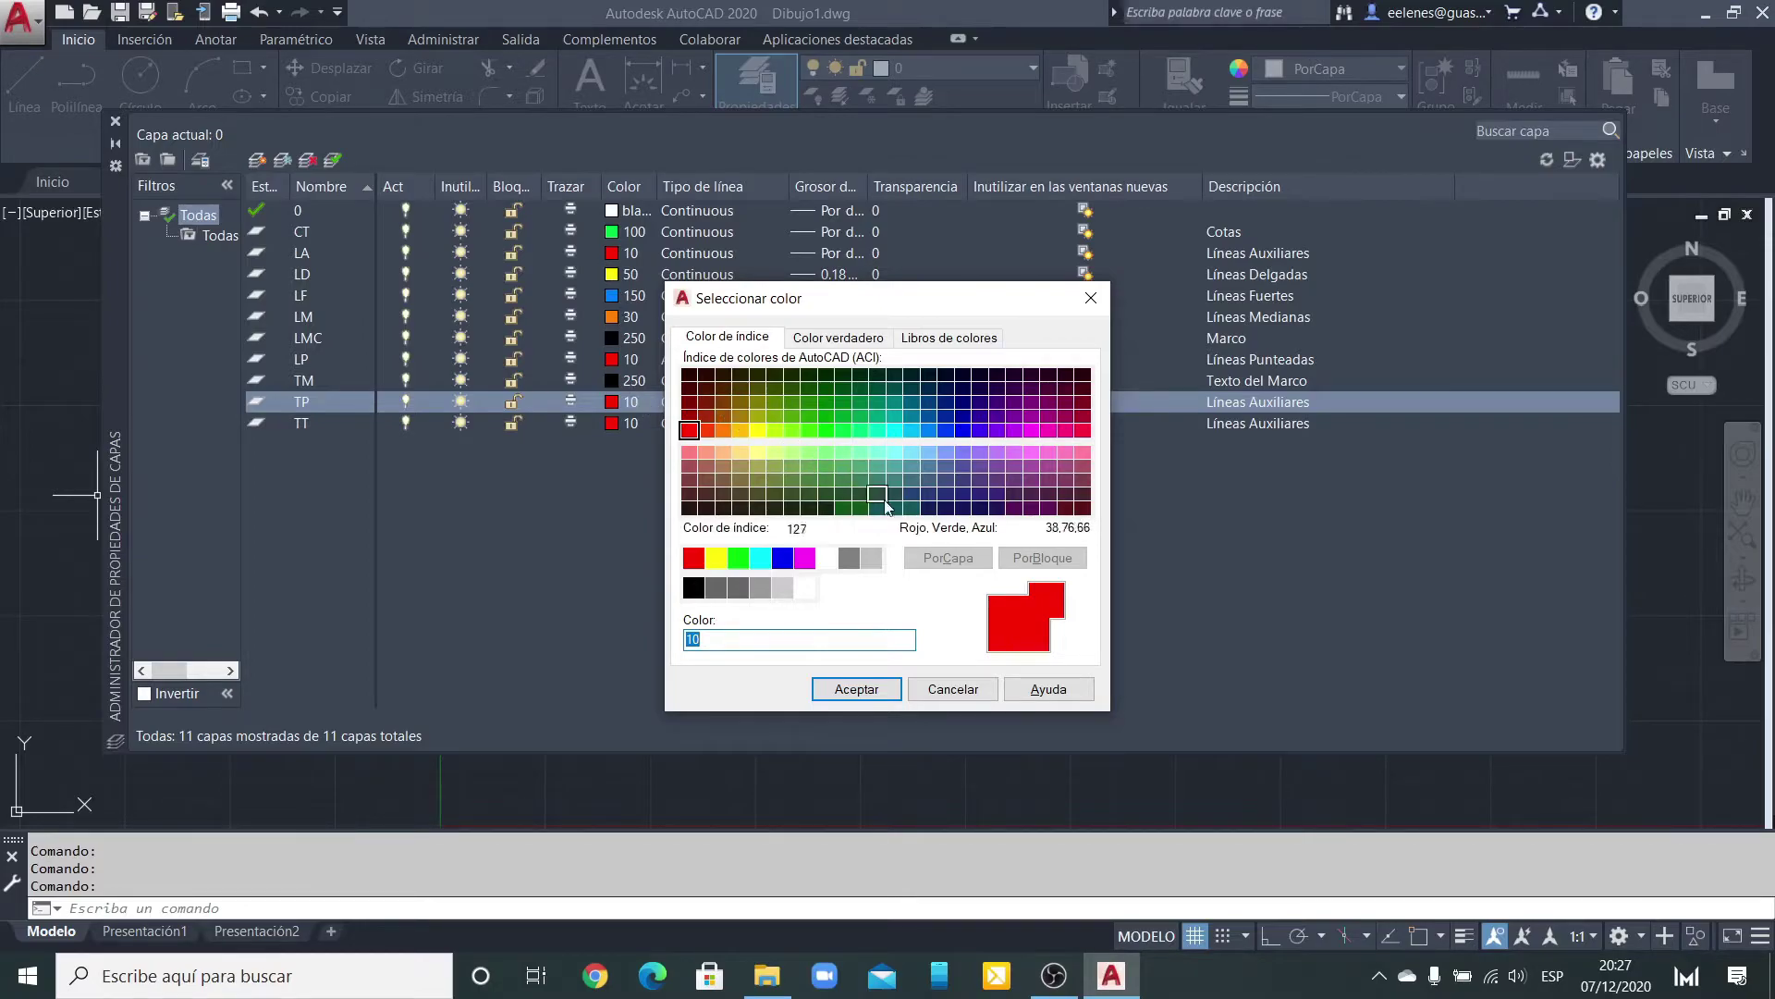
left_click(980, 452)
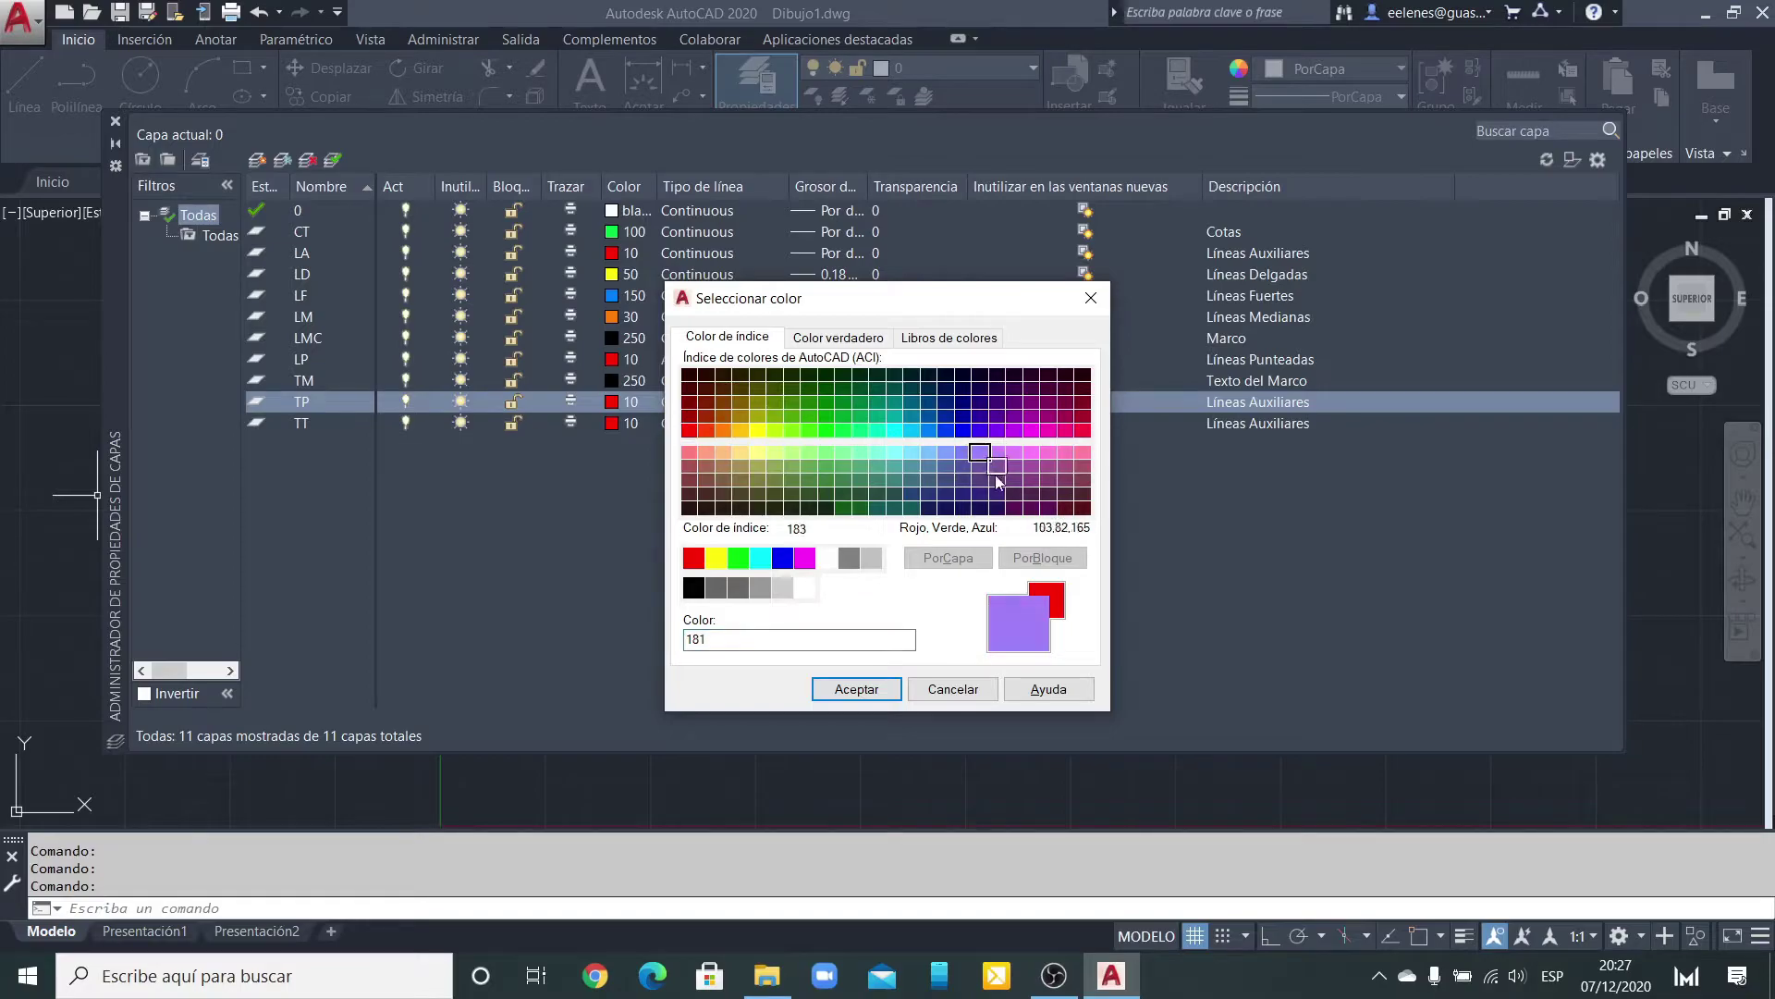
left_click(856, 689)
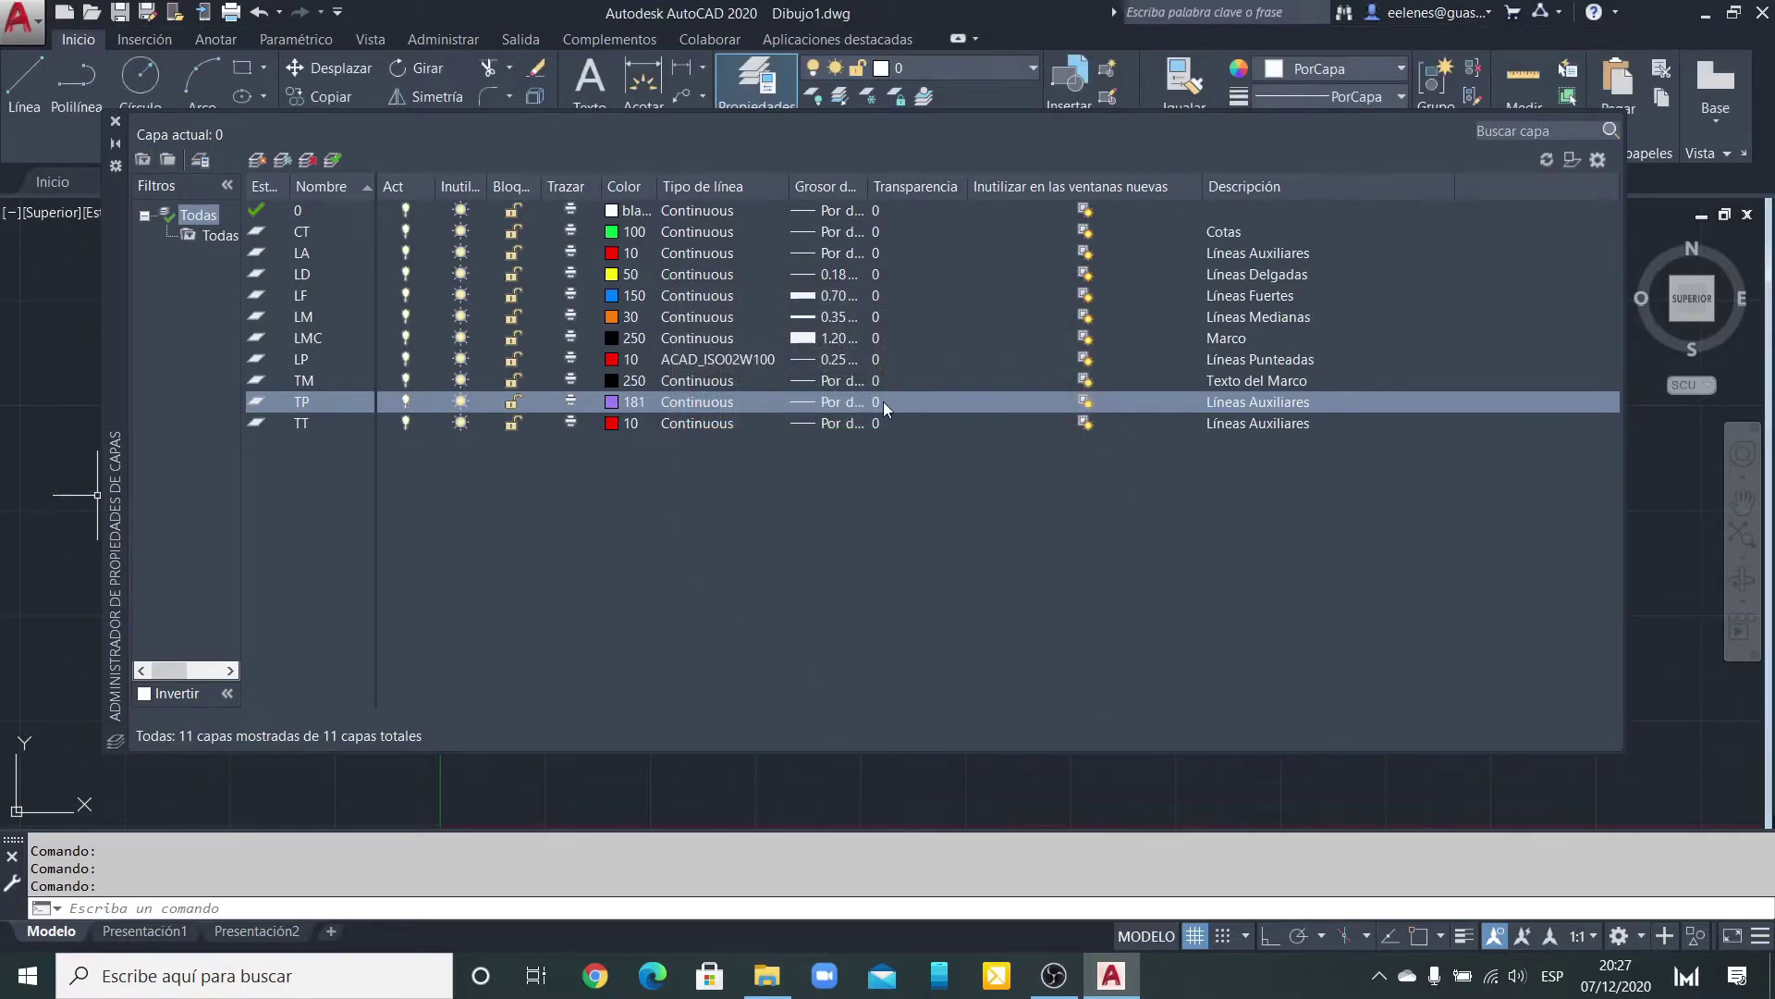
Step: Change the description of layer TP to "Texto de Párrafo"
left_click(1260, 404)
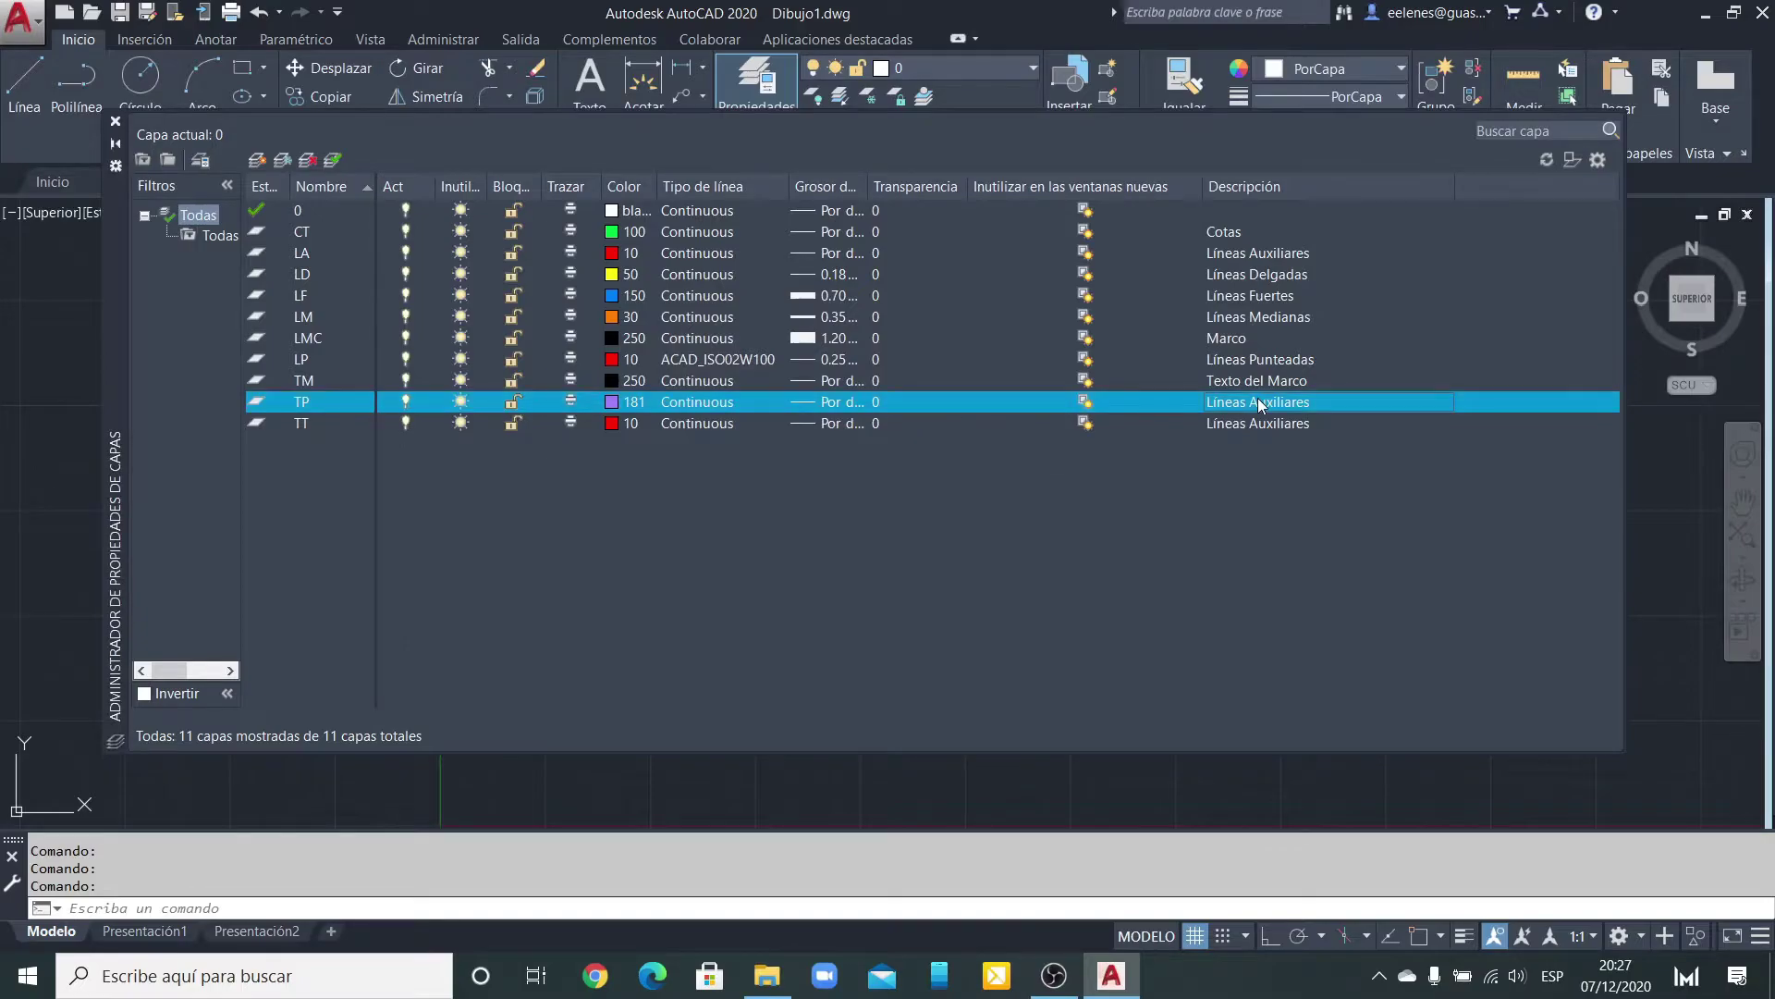
type("T")
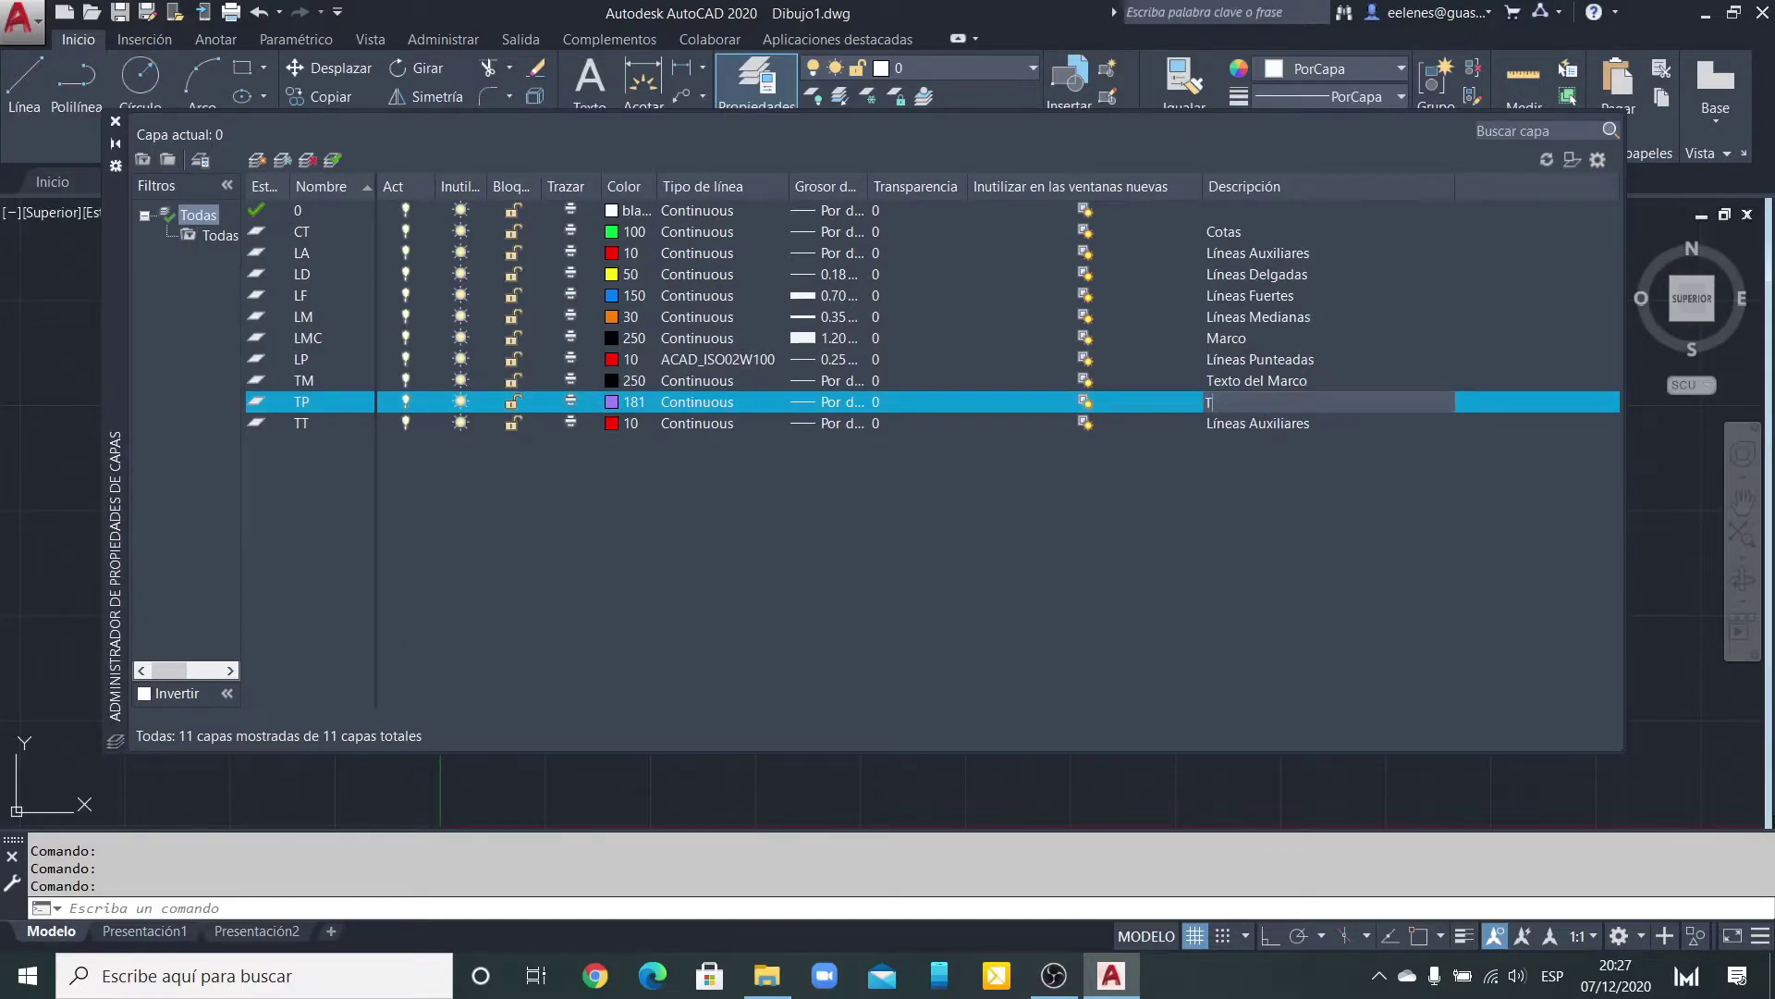
type("exto de")
key("BackSpace")
key("BackSpace")
key("BackSpace")
type("m")
key("BackSpace")
type("de Párrafo")
key("Return")
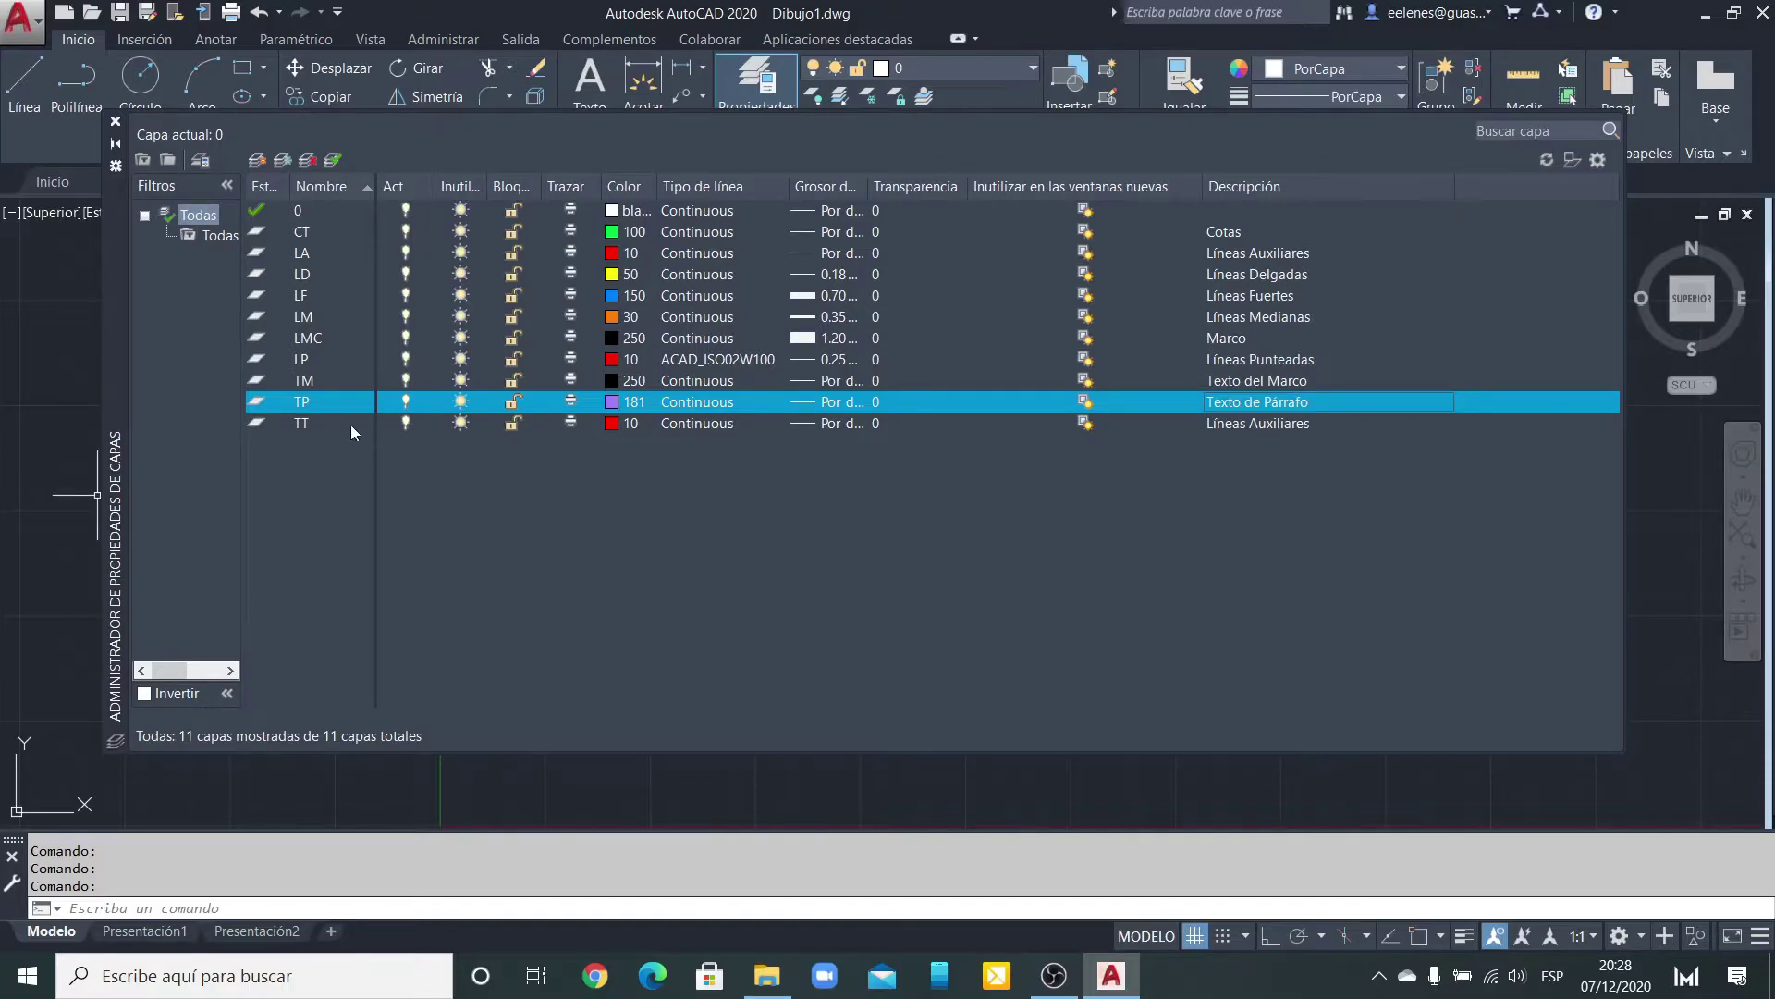
Step: Set the color of layer TT to the violet index color 190
left_click(308, 422)
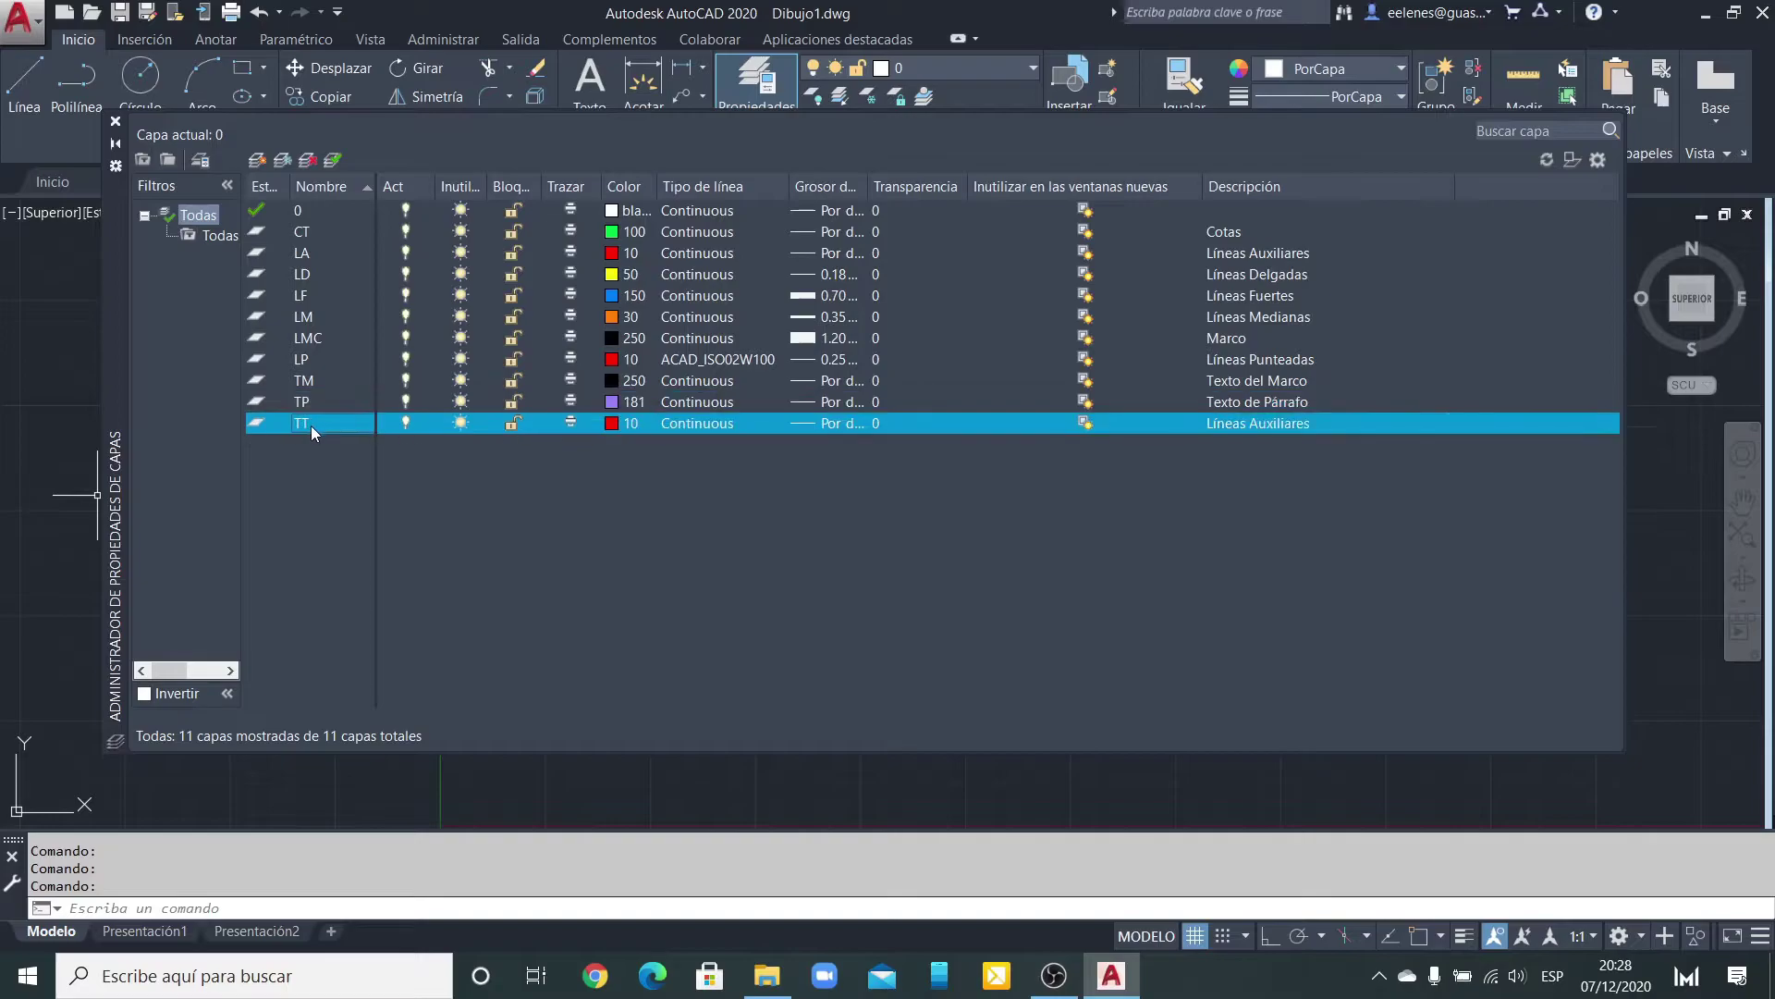
left_click(613, 425)
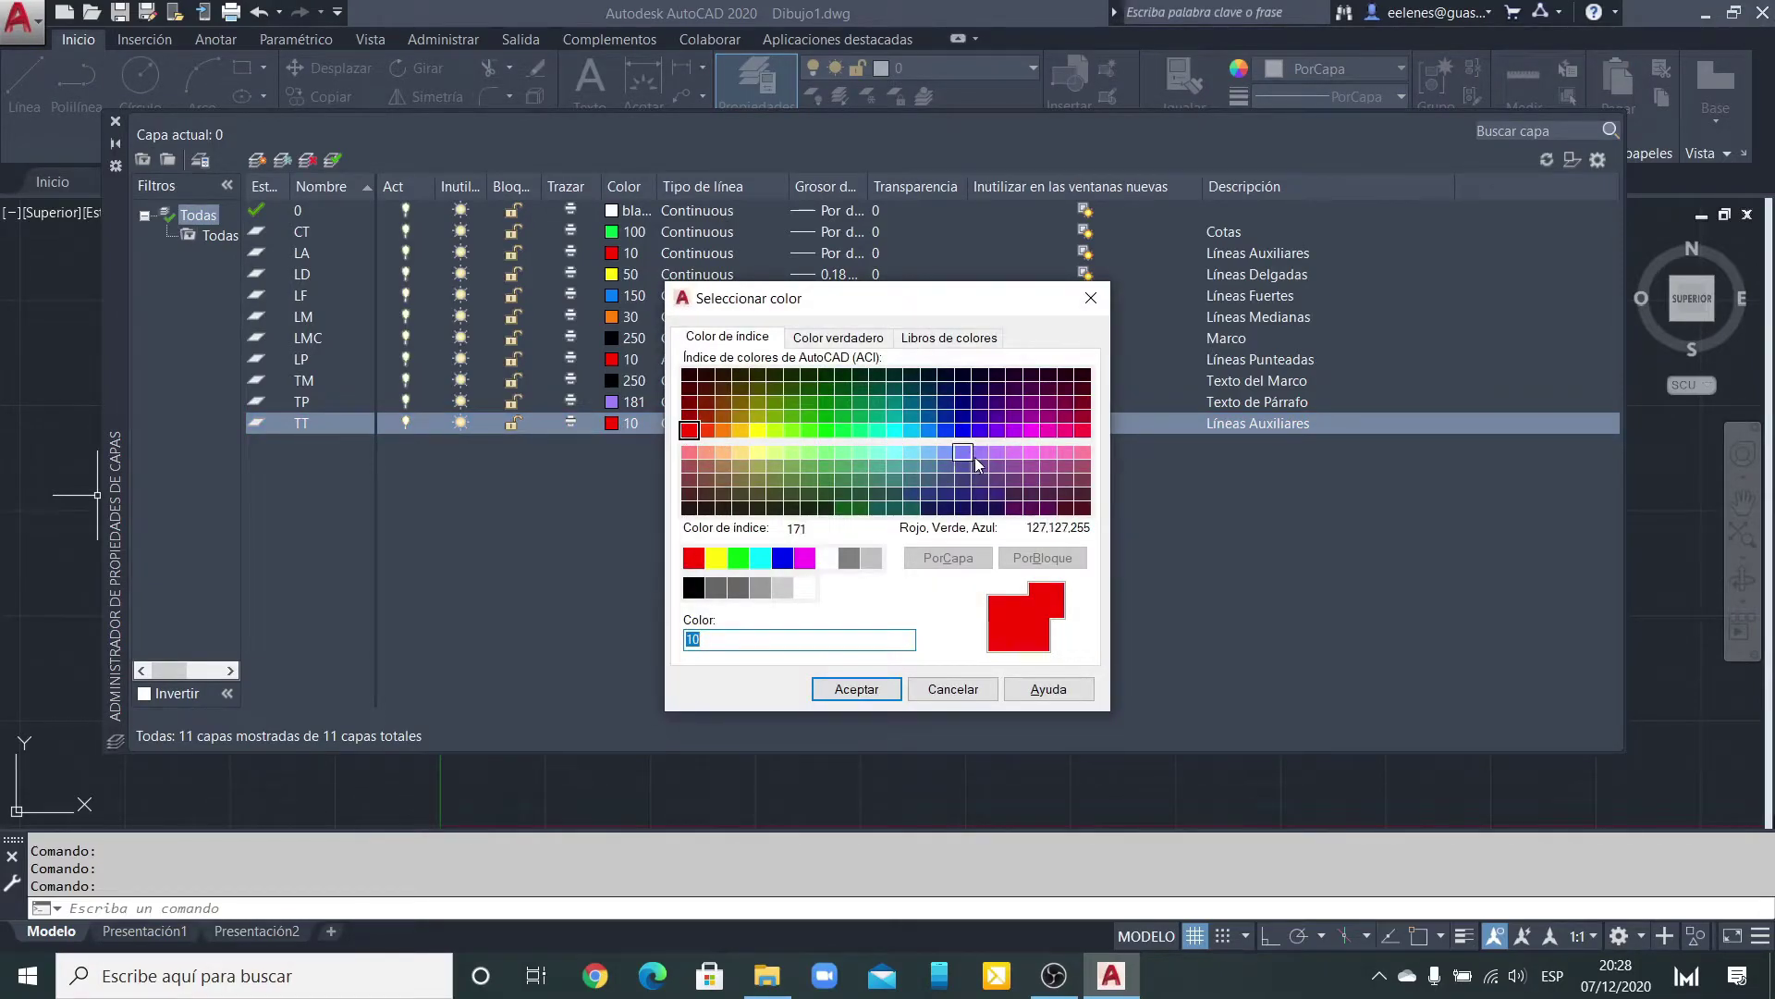
left_click(997, 430)
left_click(864, 690)
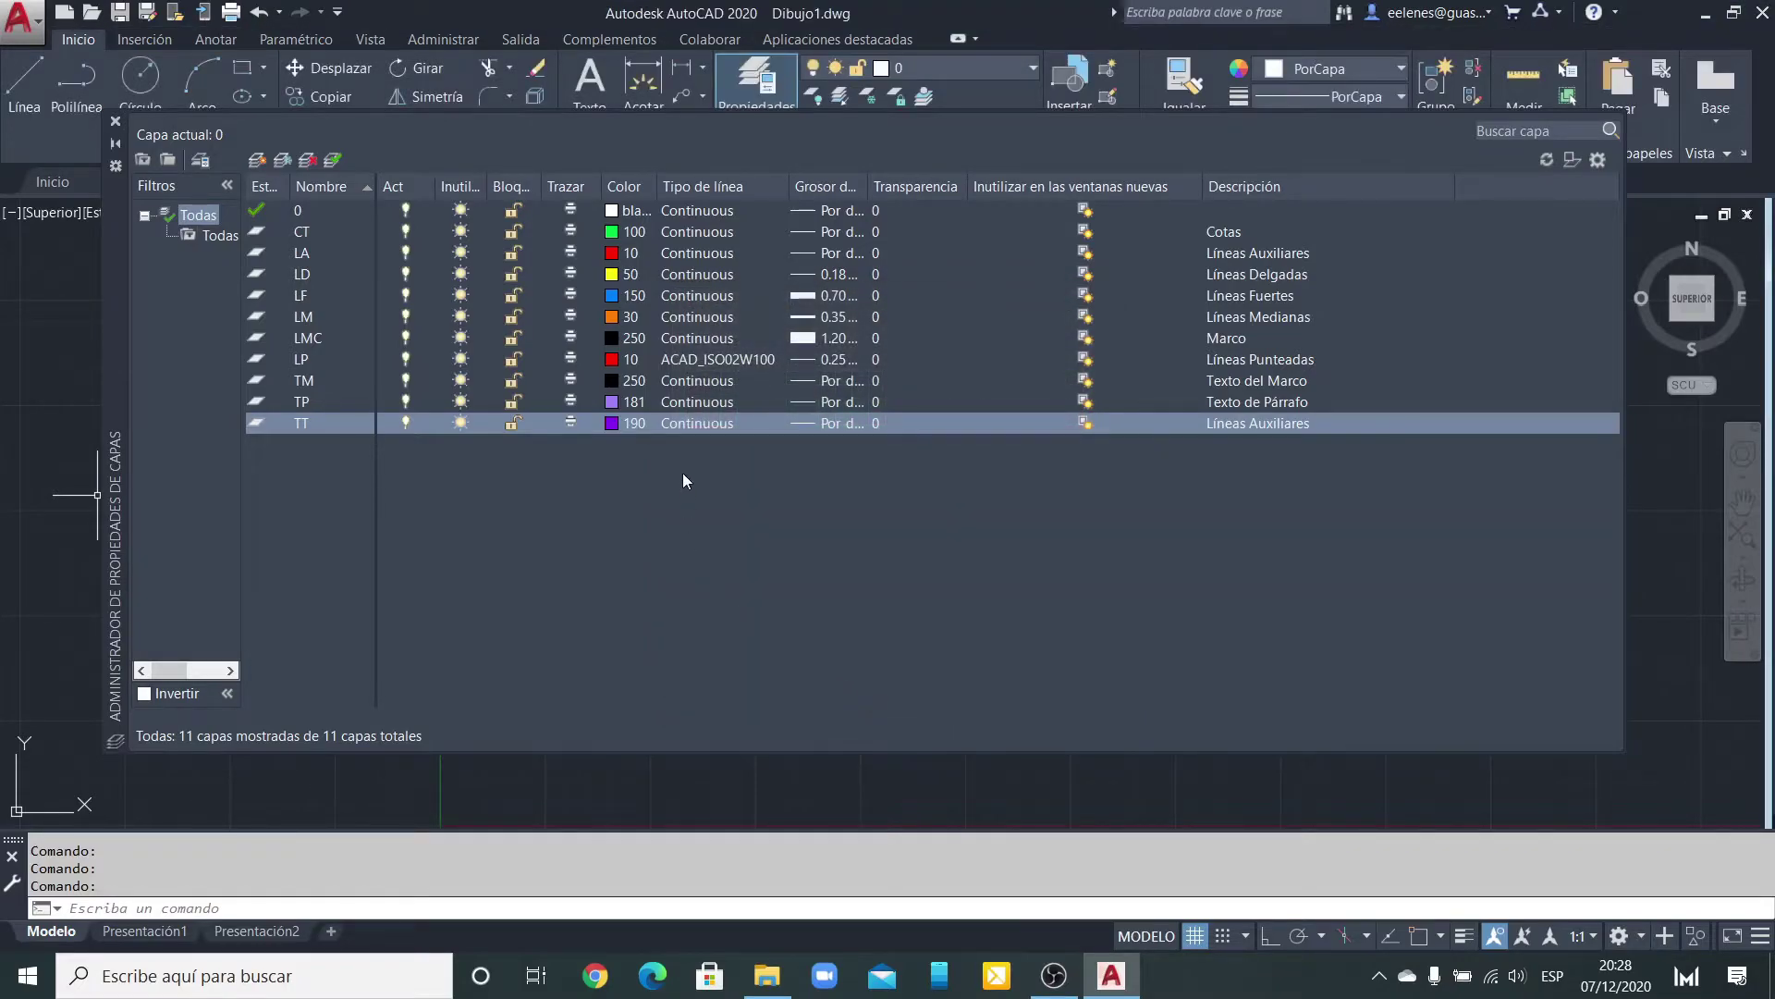
Step: Change the description of layer TT to "Texto de Título"
left_click(1251, 424)
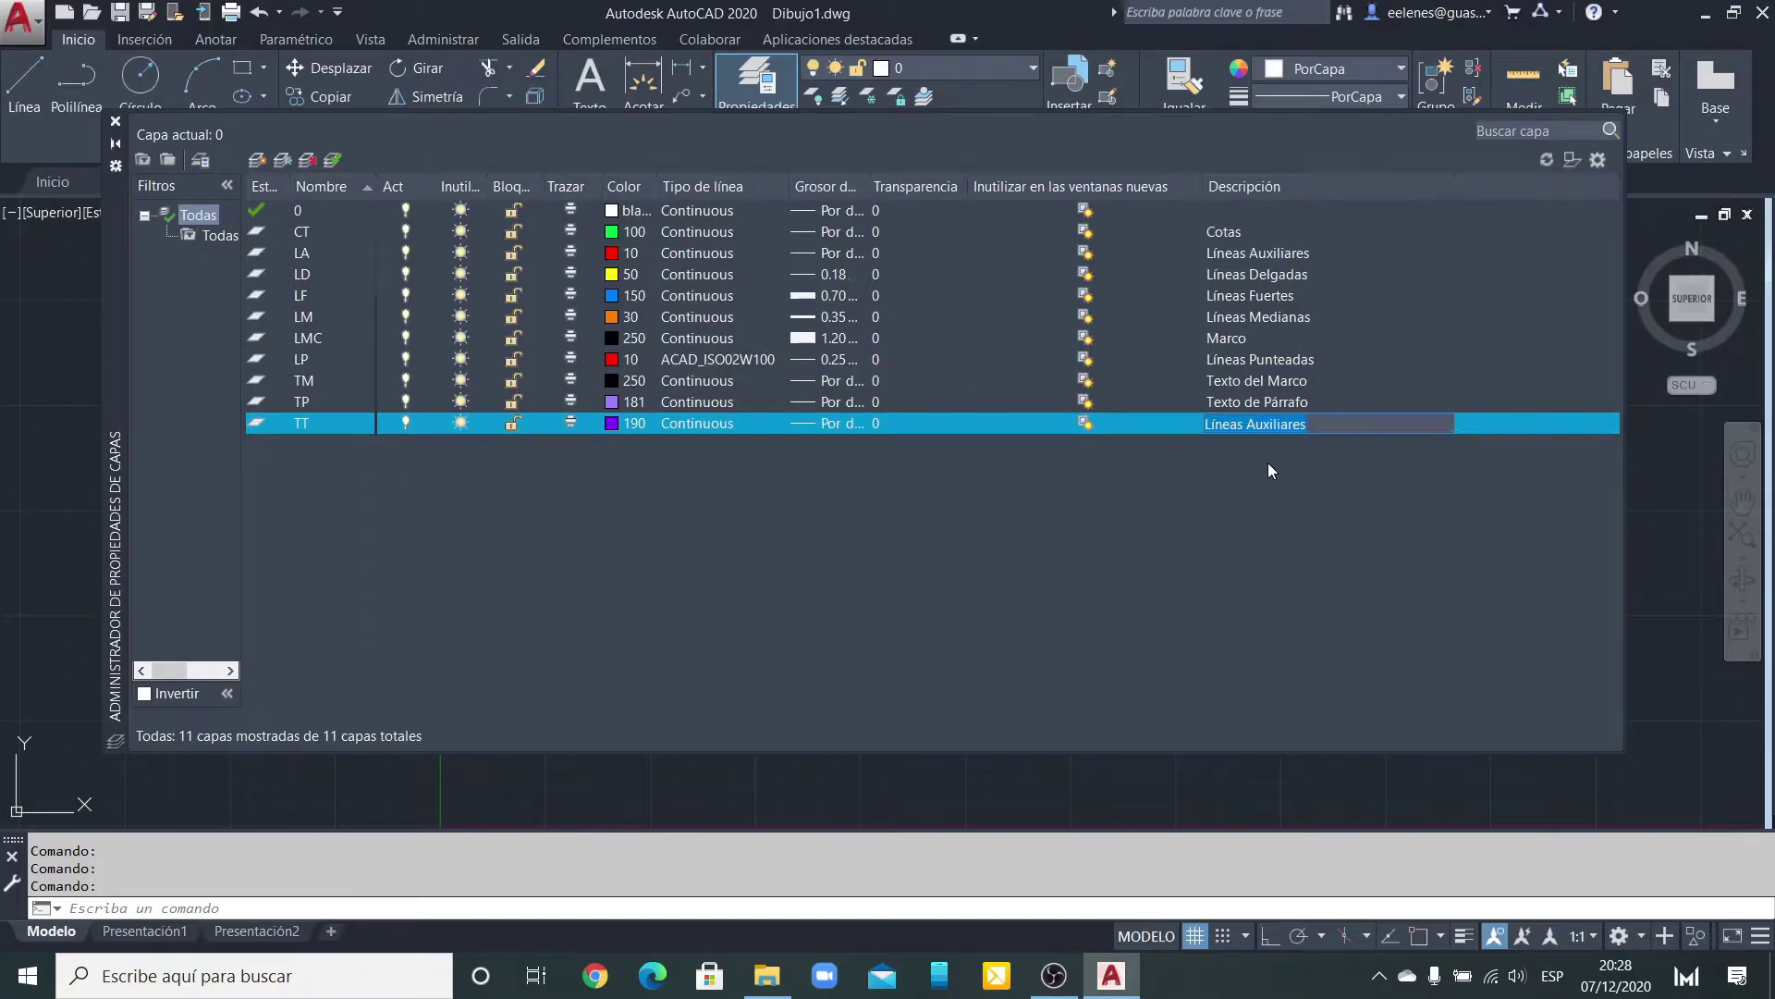
type("Texto")
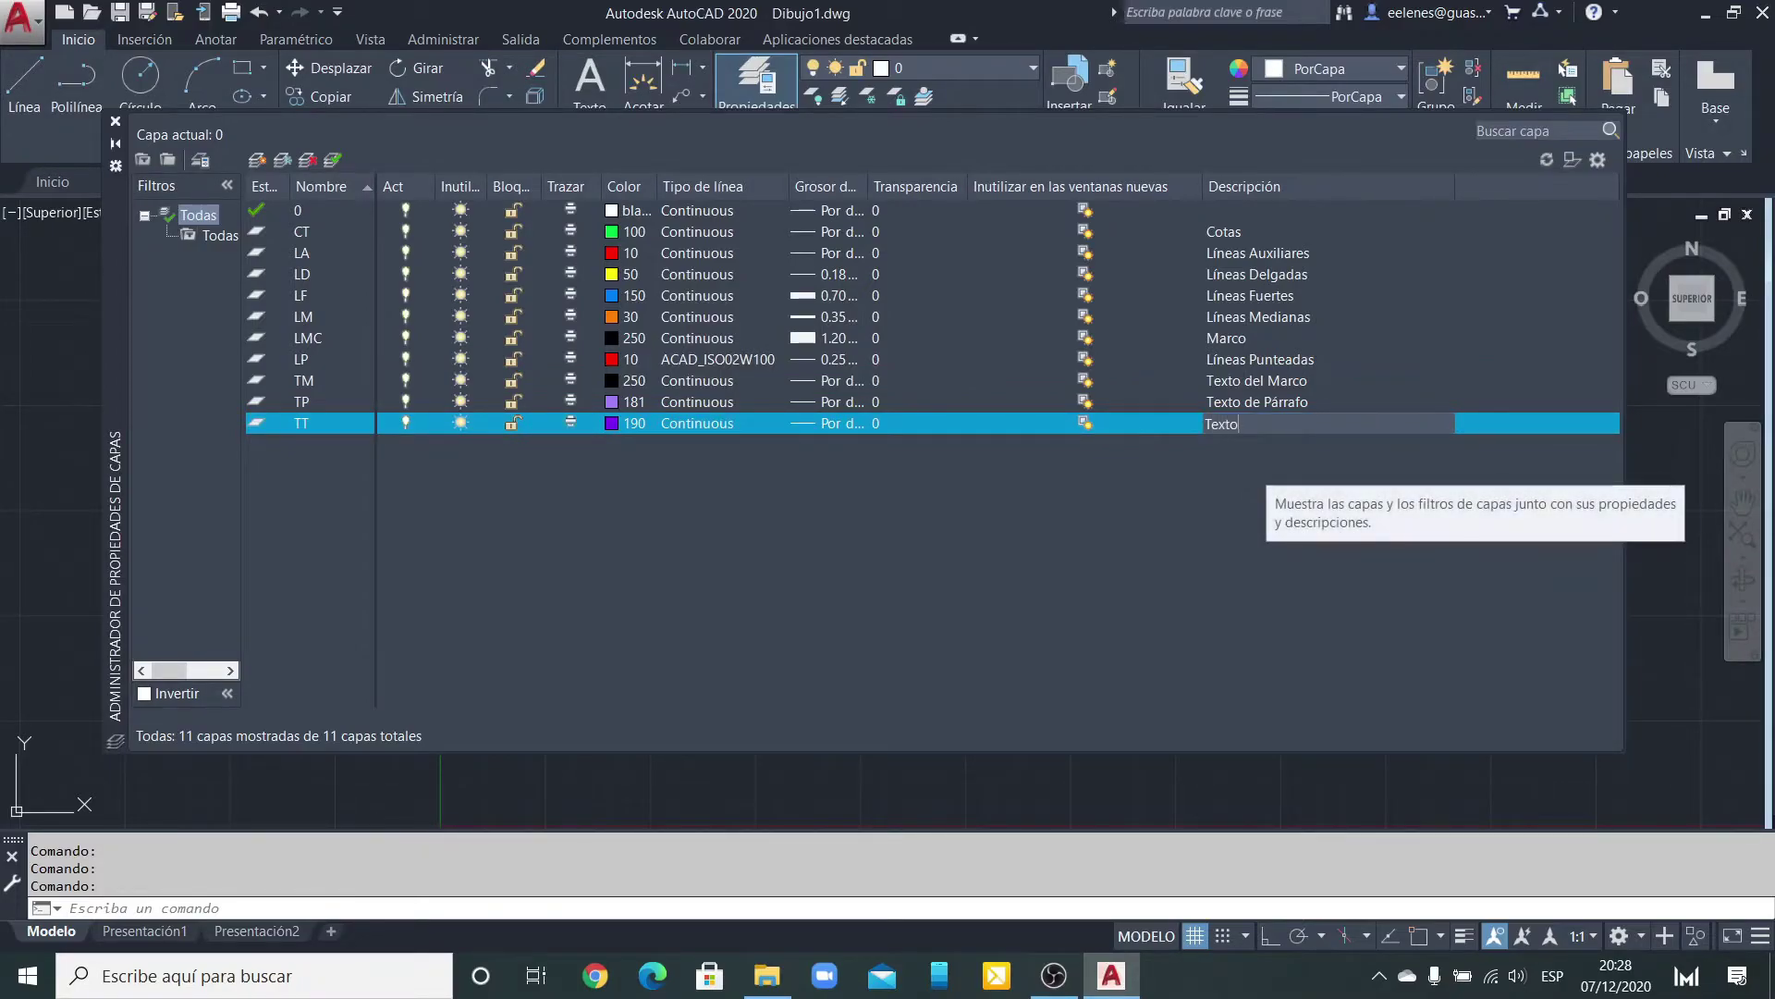
type(" de Título")
key("Return")
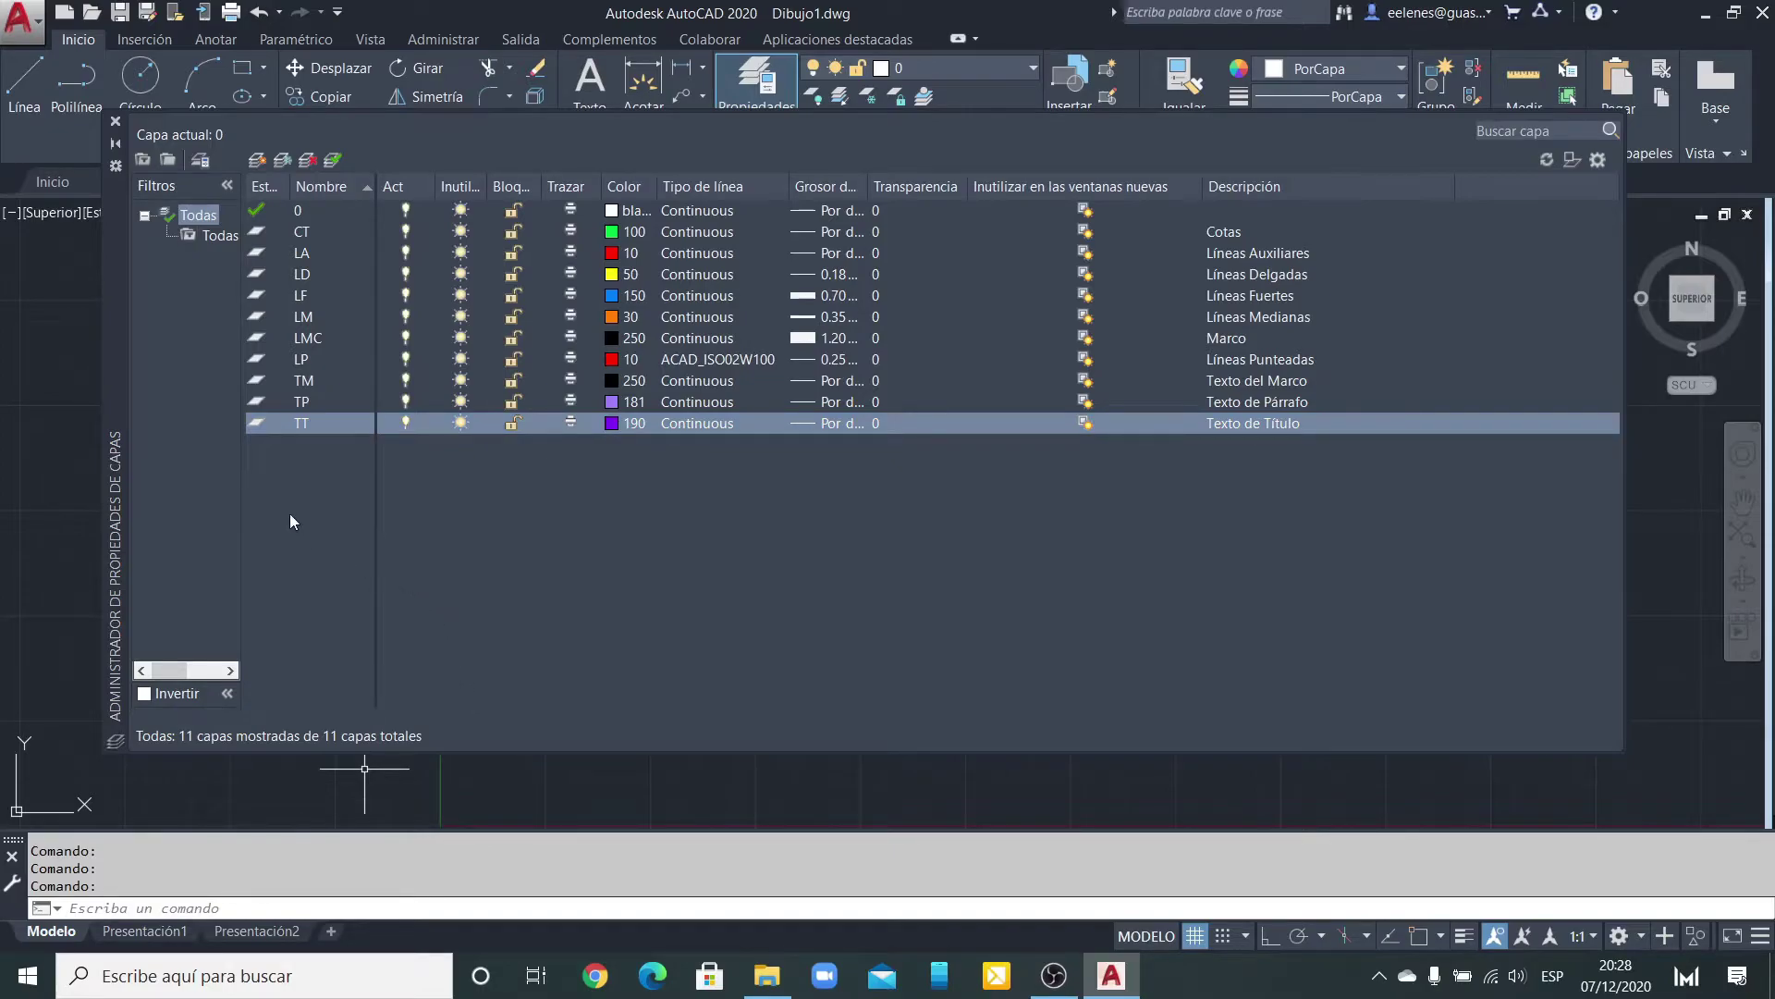
Step: Create a new layer named VG and make it non-plotting
left_click(259, 163)
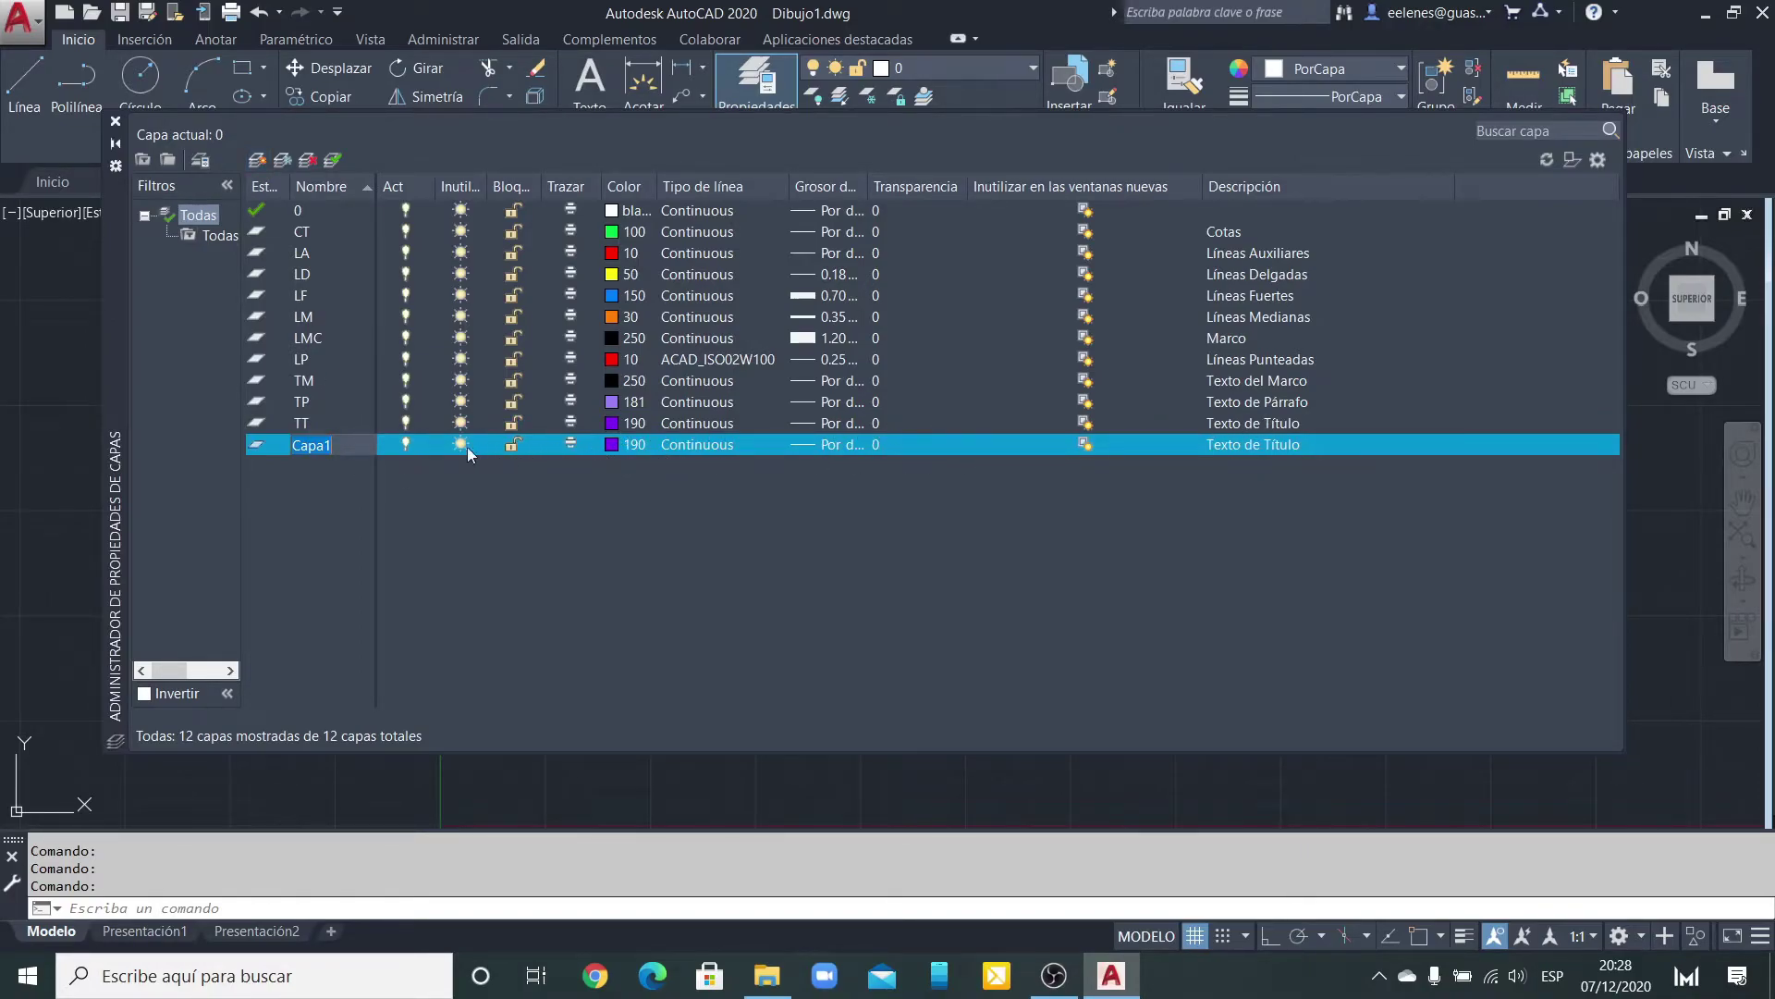
type("VG")
key("Return")
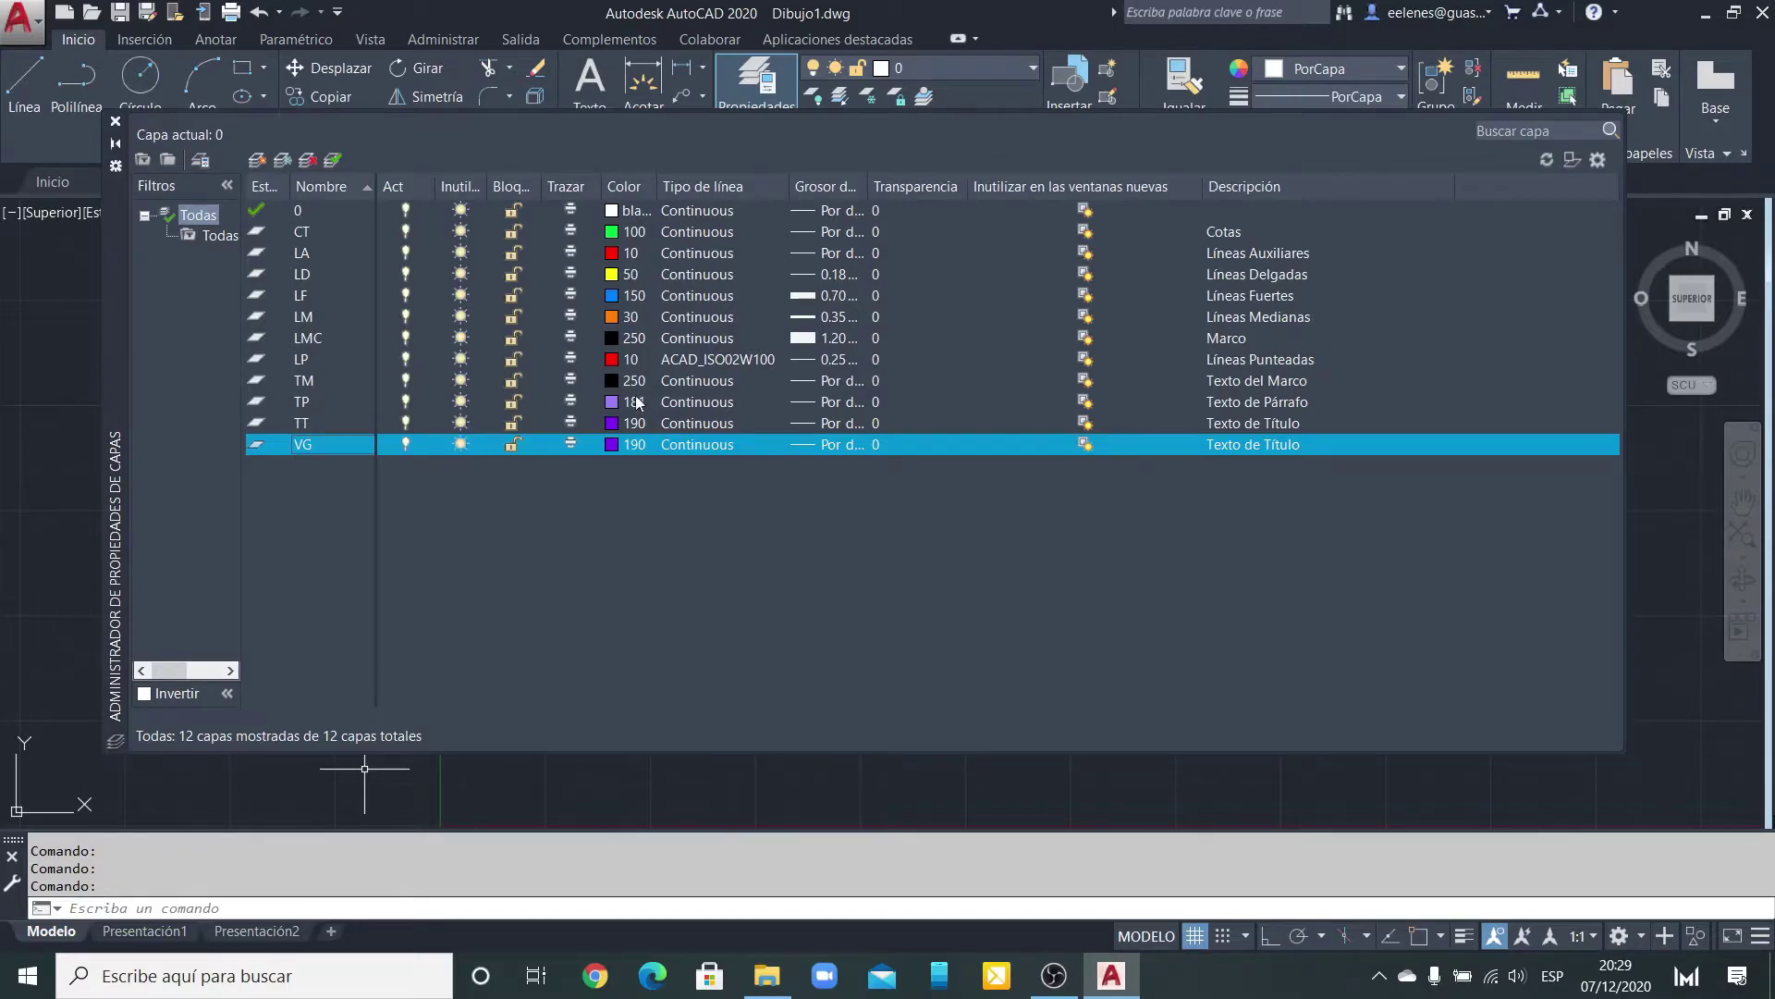
left_click(569, 443)
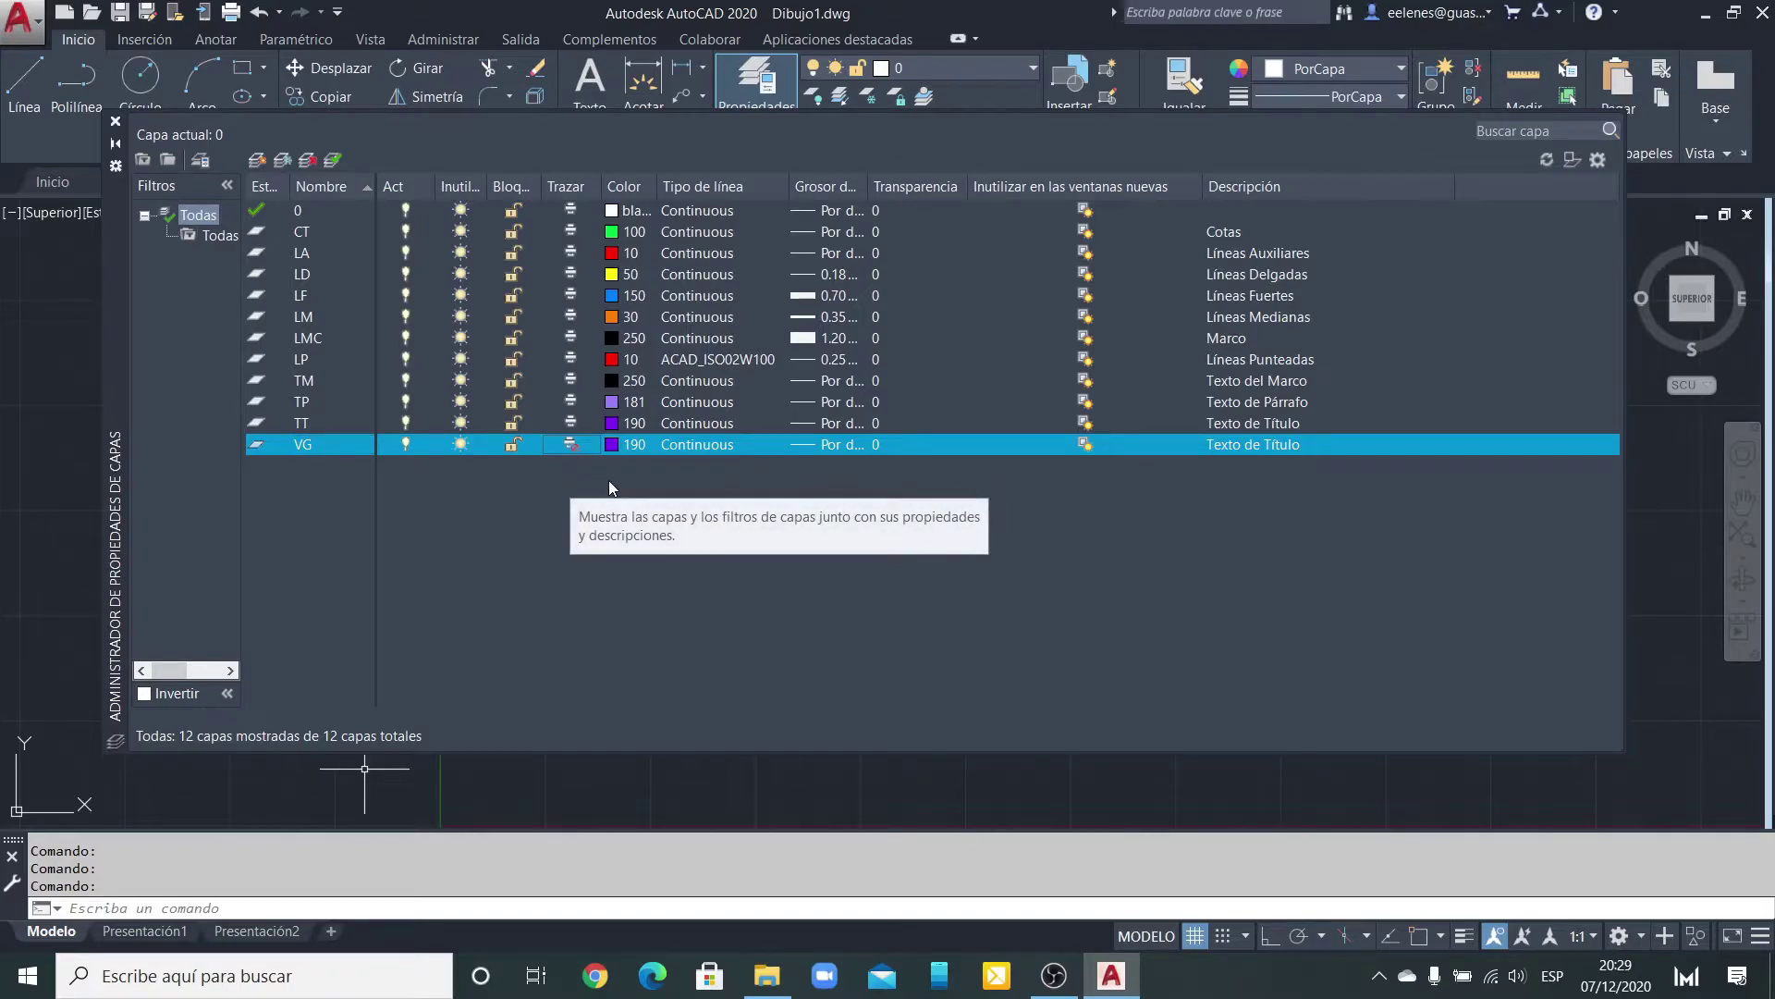
Step: Set the color of layer VG to the brown index color 35
left_click(609, 450)
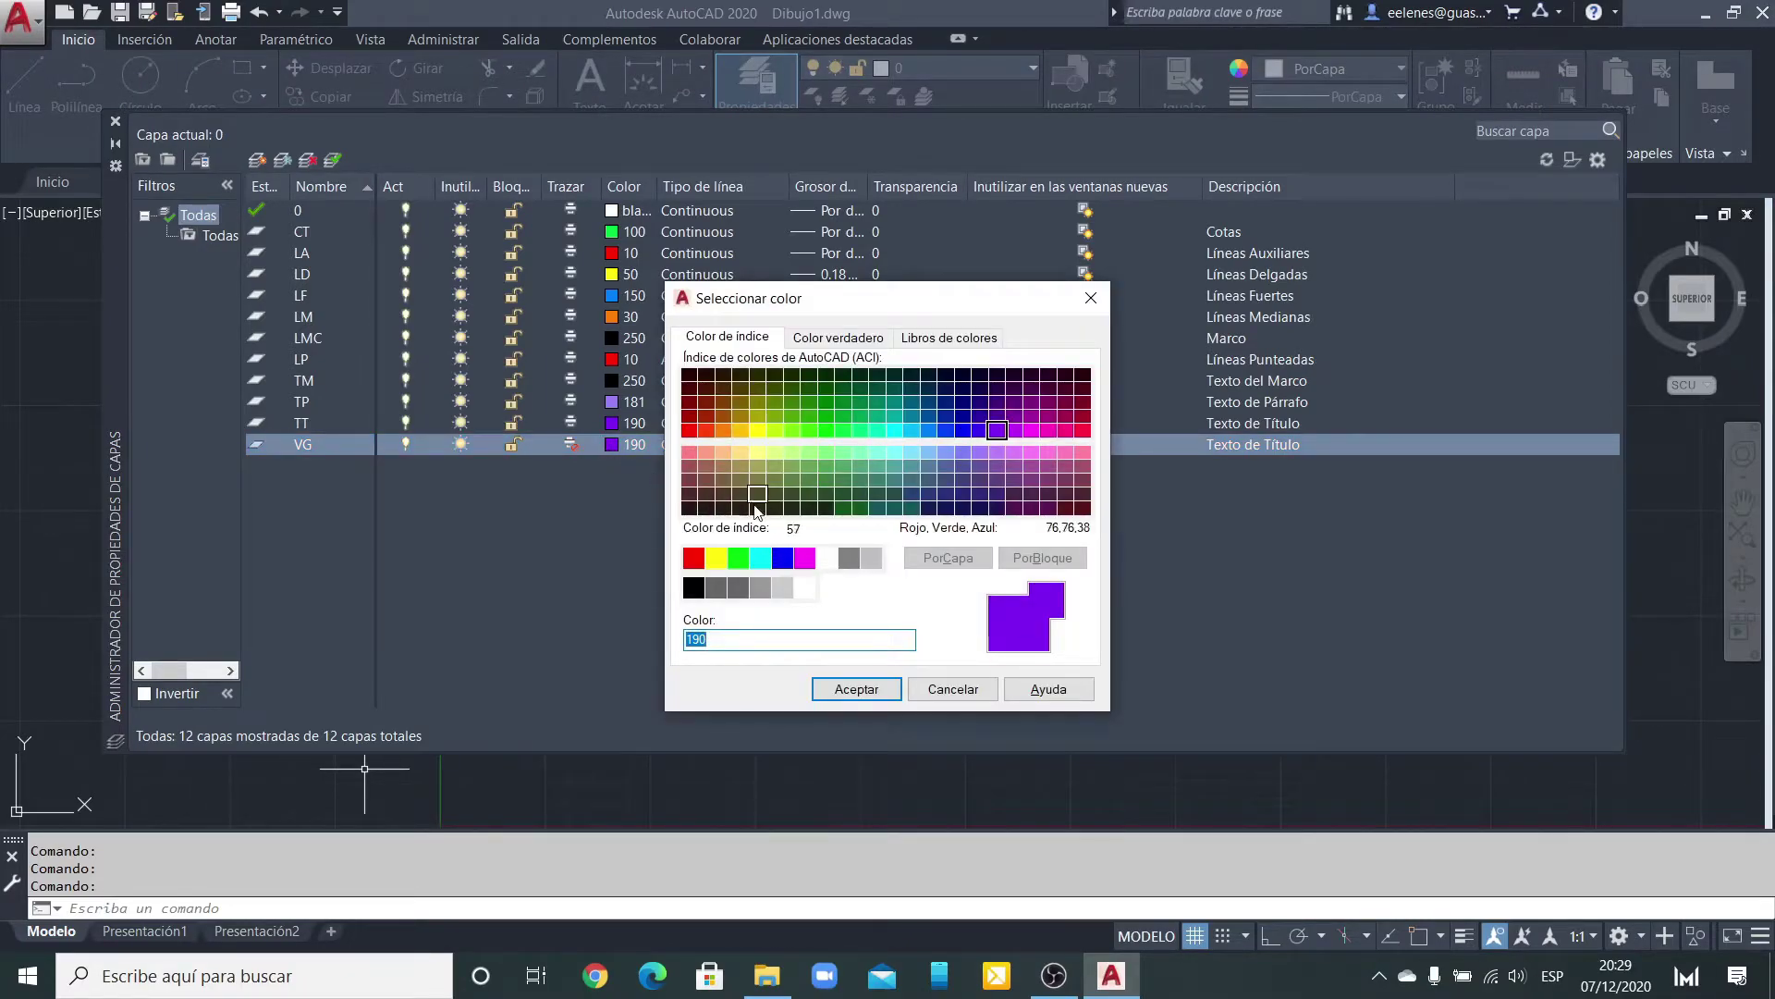
left_click(725, 485)
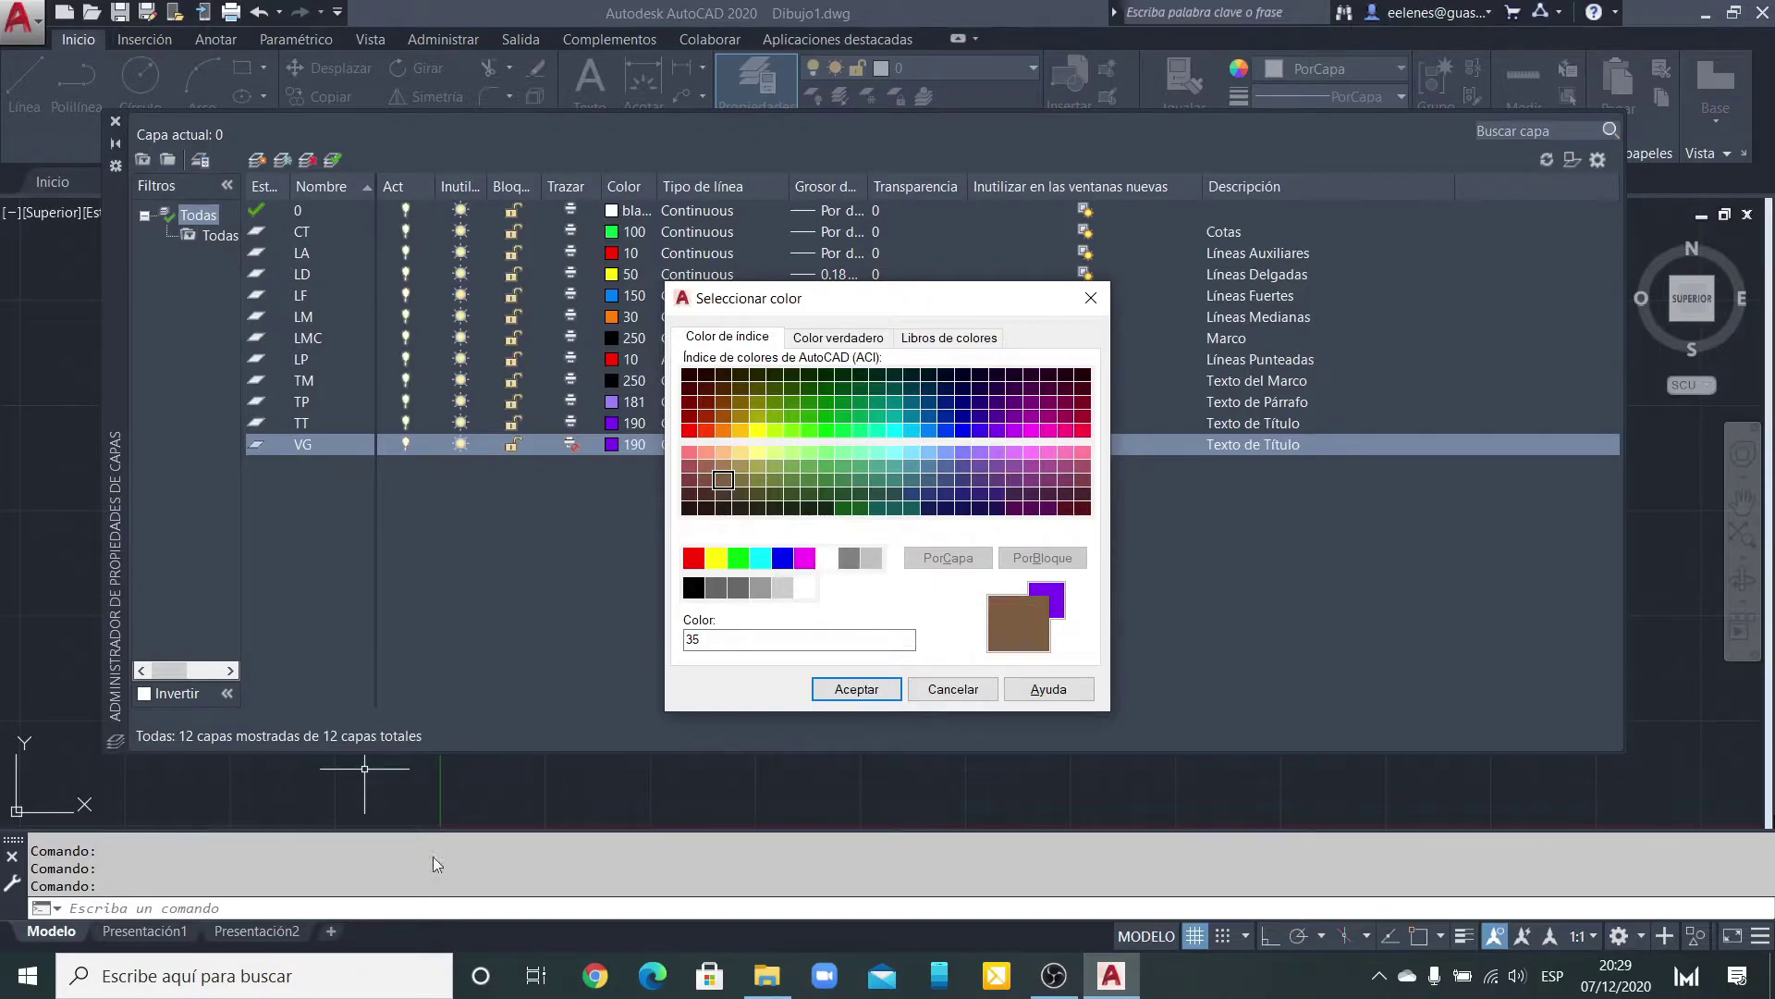
left_click(865, 689)
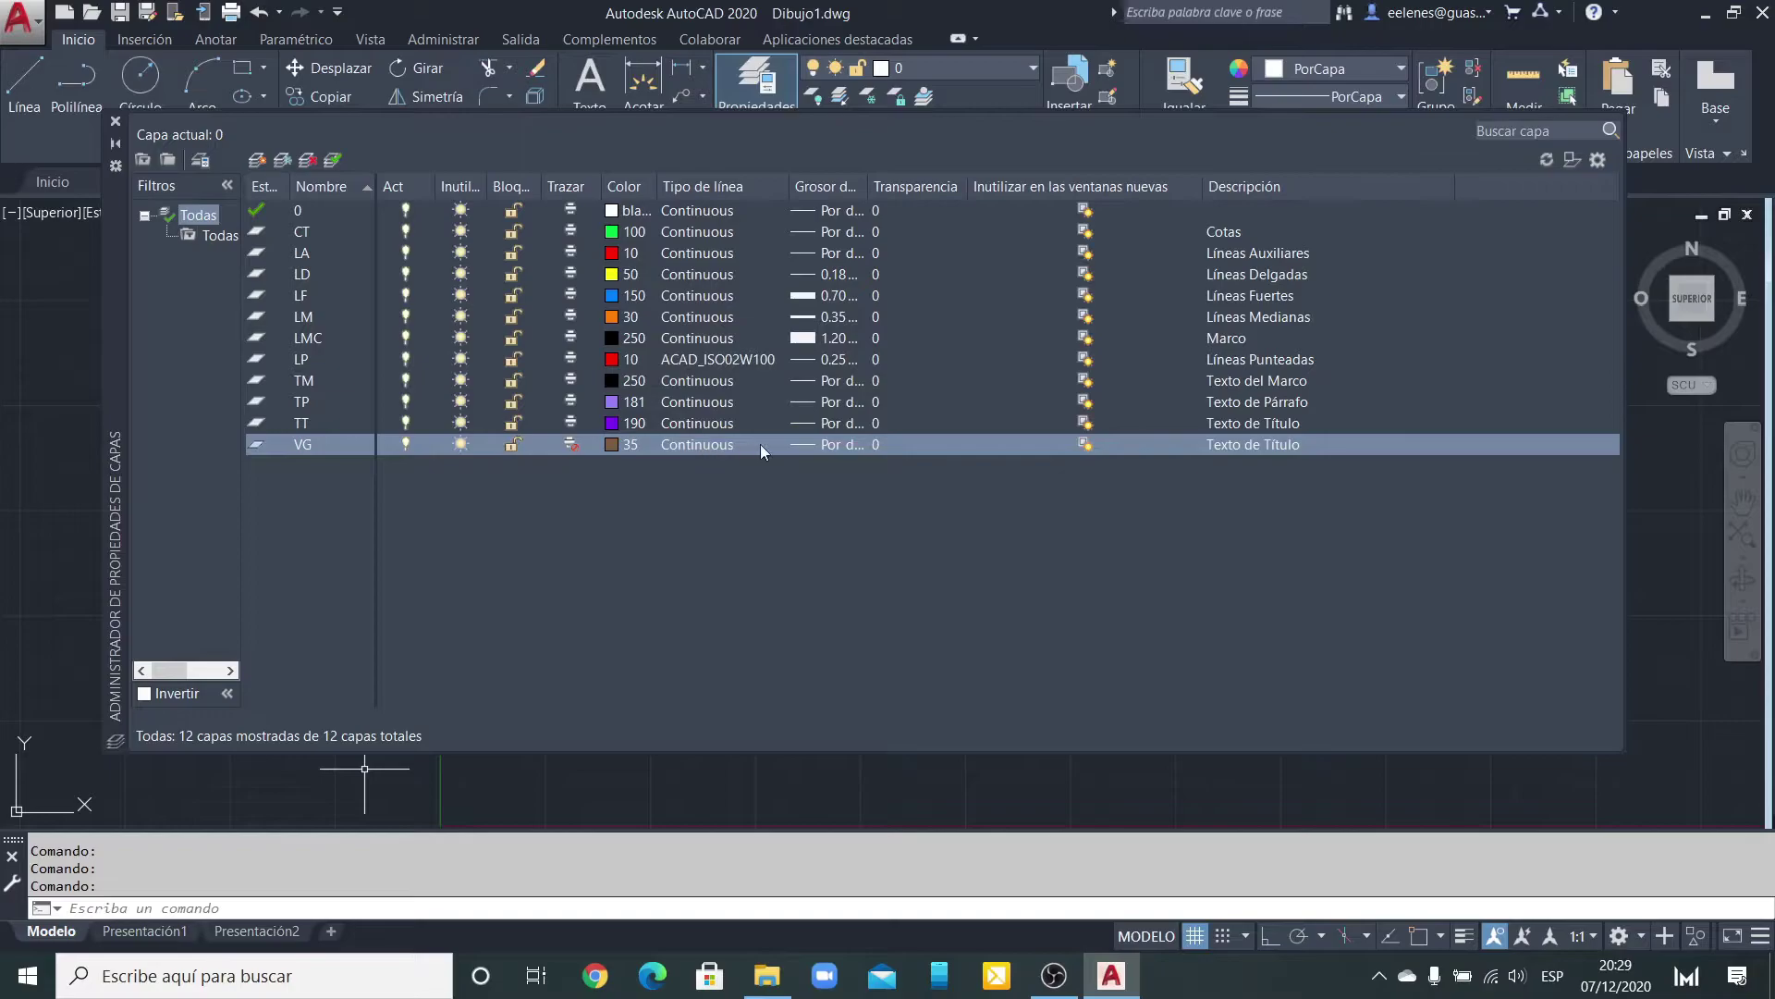
Step: Change the description of layer VG to "Ventana Gráfica"
left_click(1241, 444)
left_click(1241, 442)
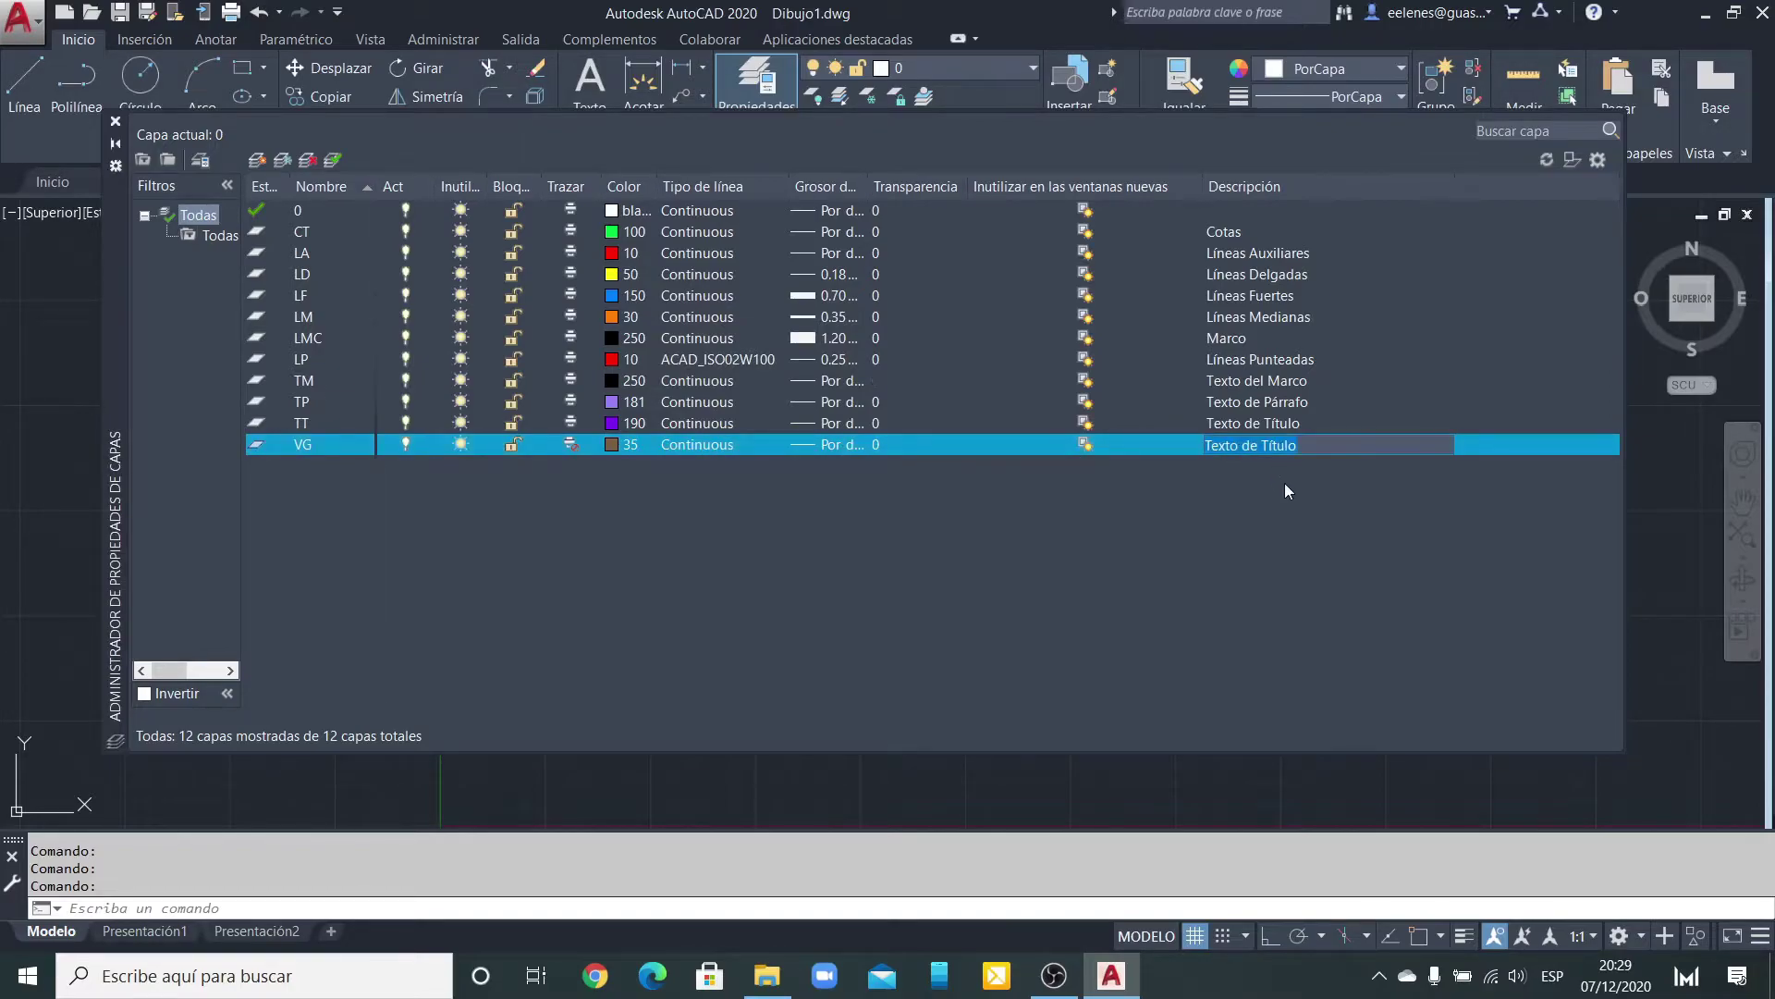
type("Ventana gr")
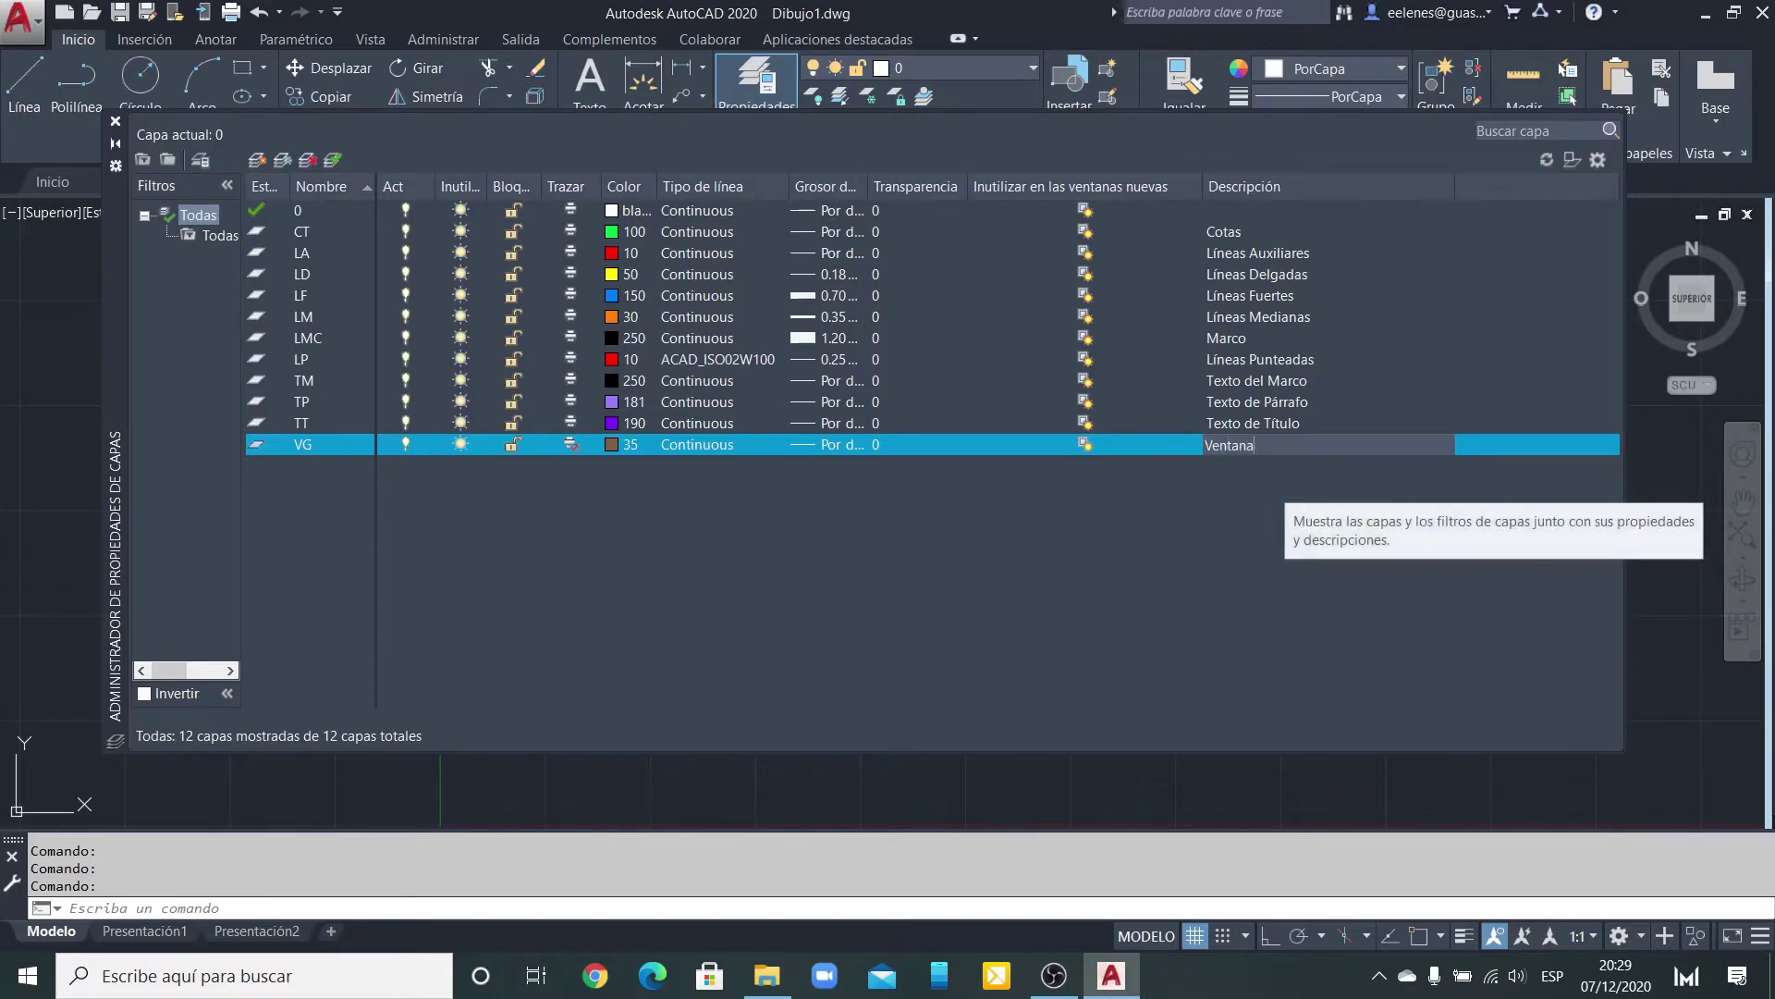
key("BackSpace")
key("BackSpace")
type("Gráfica")
key("Return")
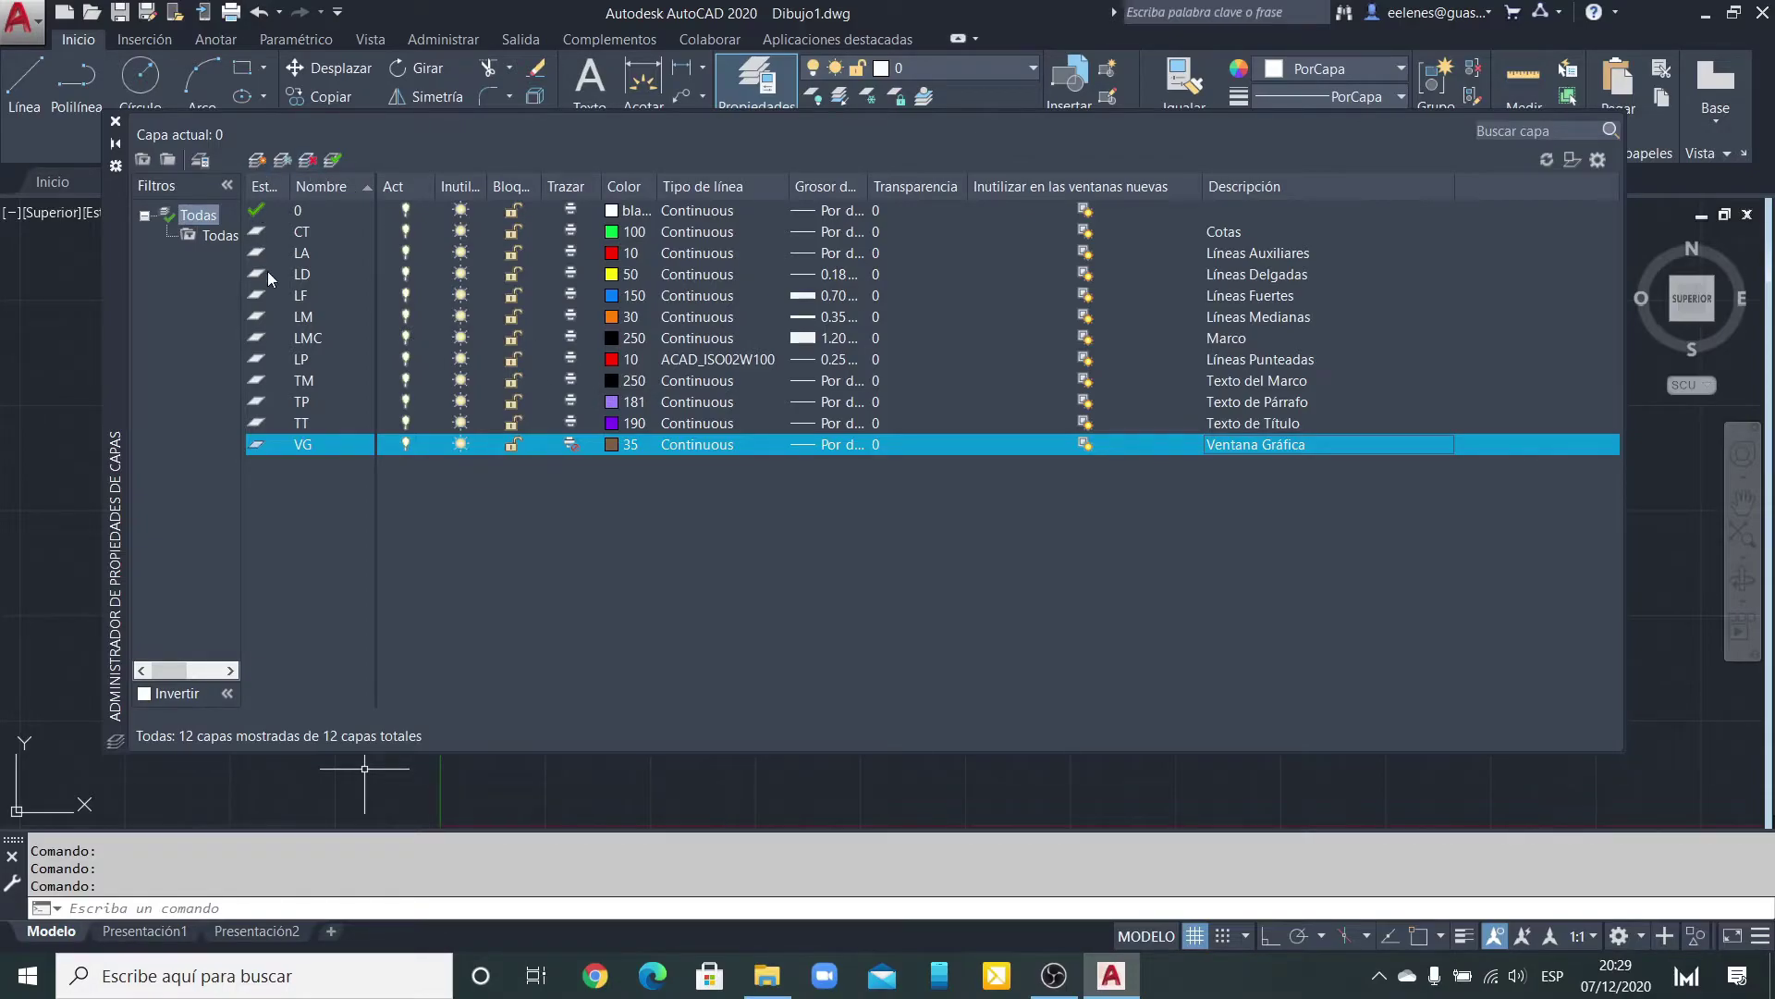
Step: Make layer LA (Líneas Auxiliares) the current layer
left_click(276, 215)
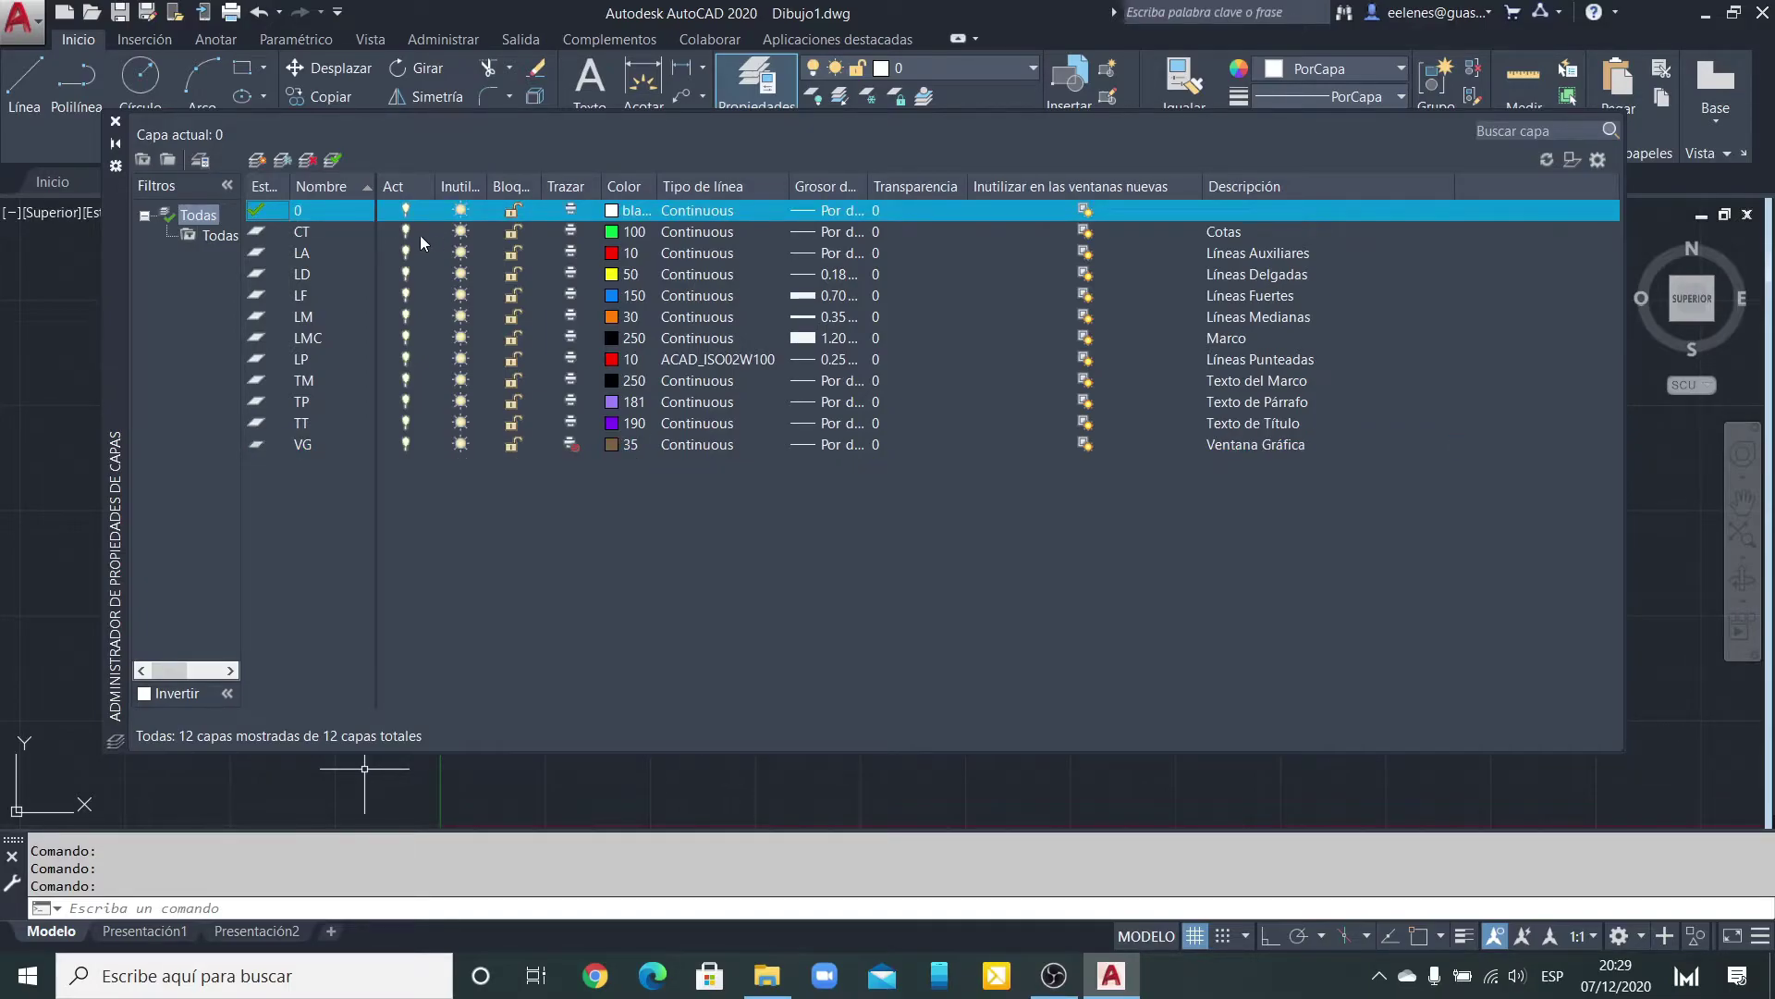
left_click(287, 254)
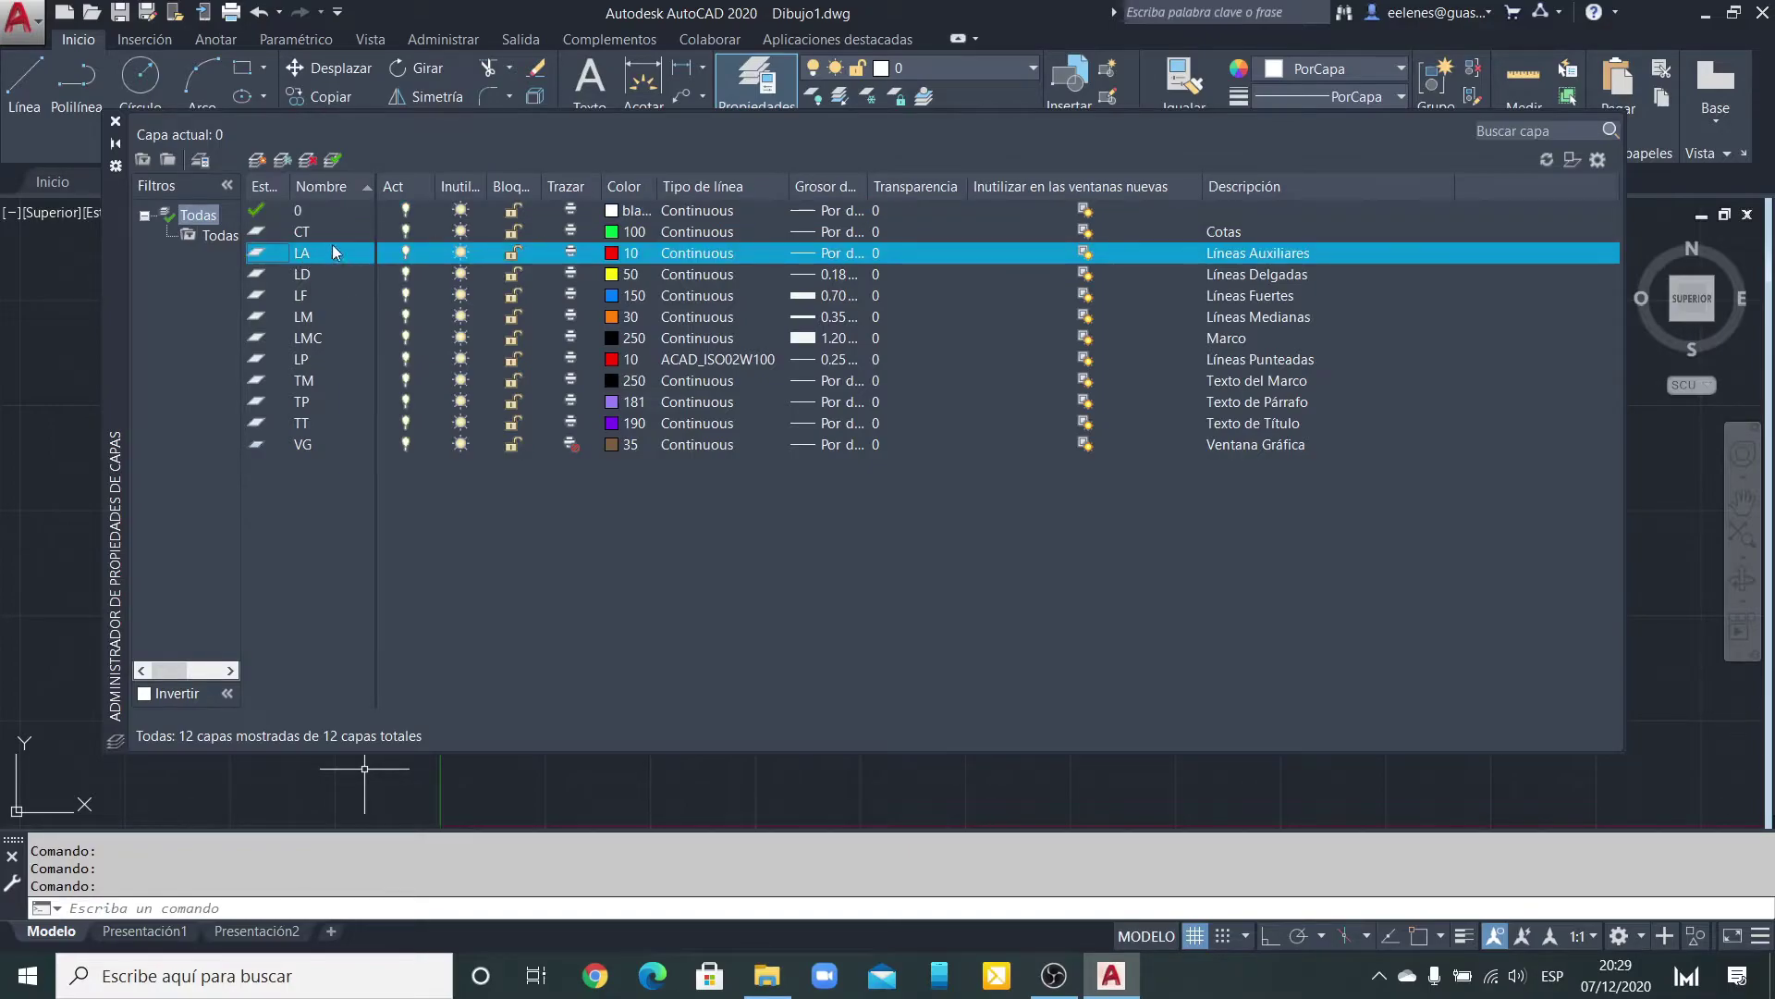
left_click(334, 162)
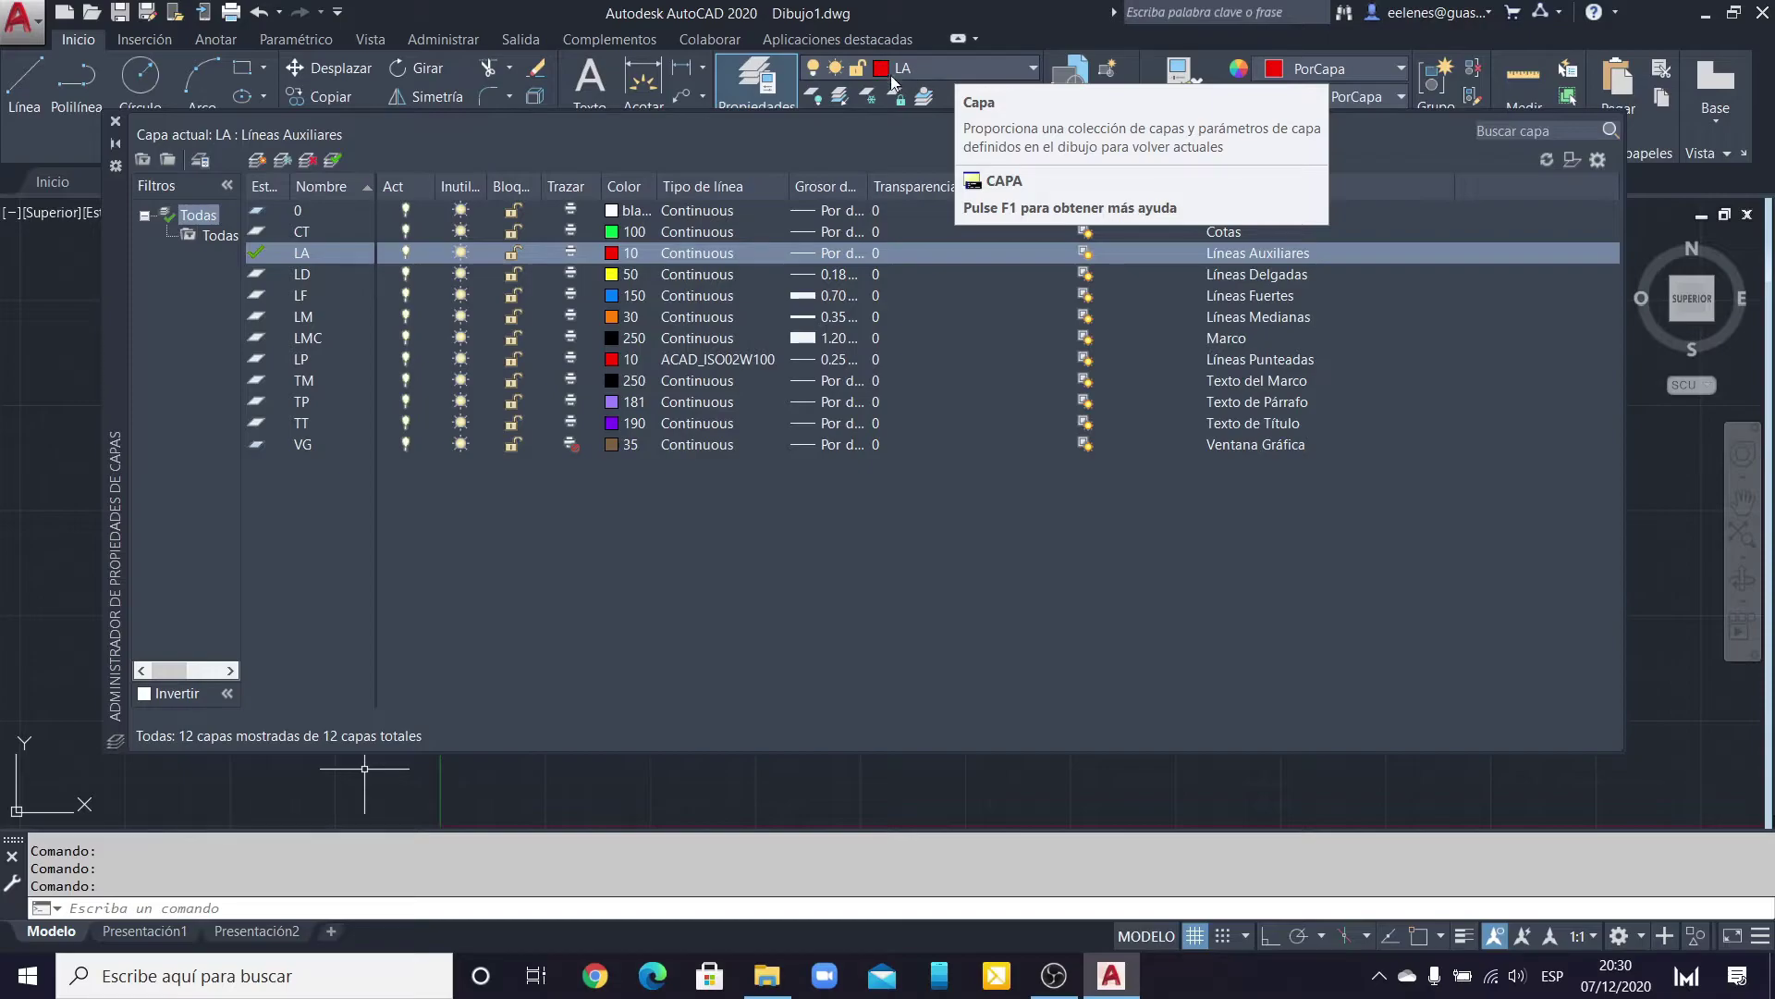
Step: Make layer LM the current layer for a moment and return to LA as current
left_click(302, 320)
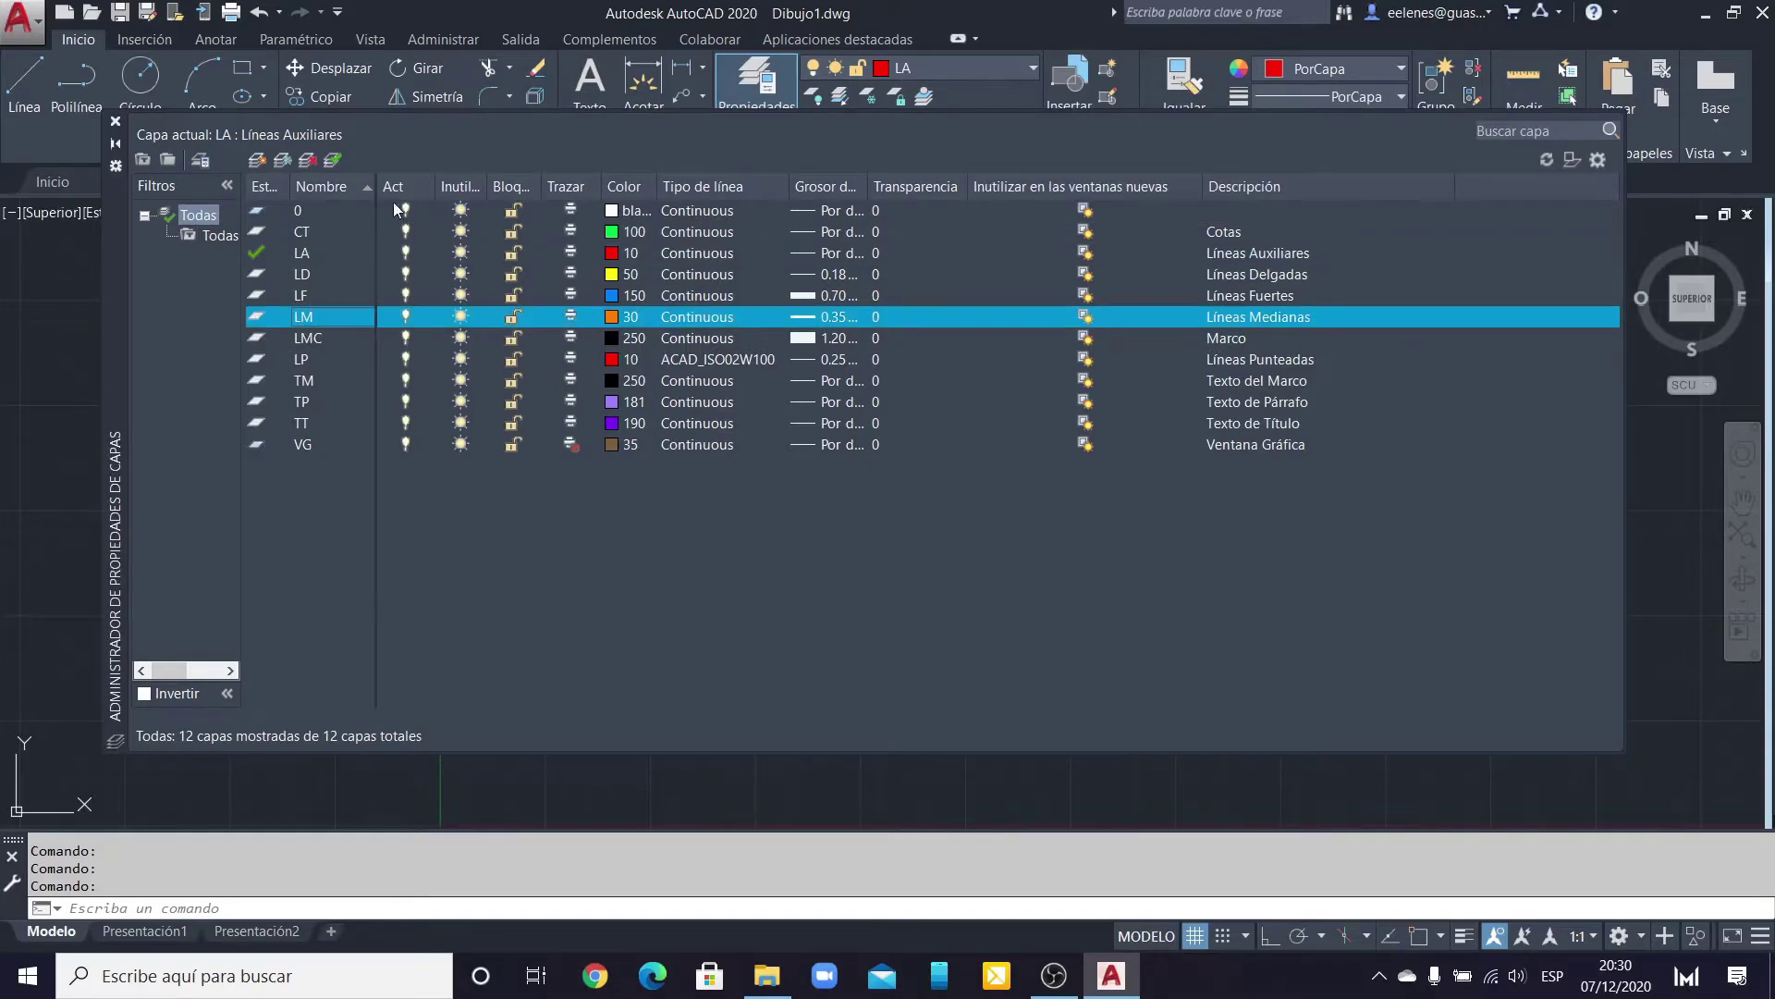
left_click(333, 161)
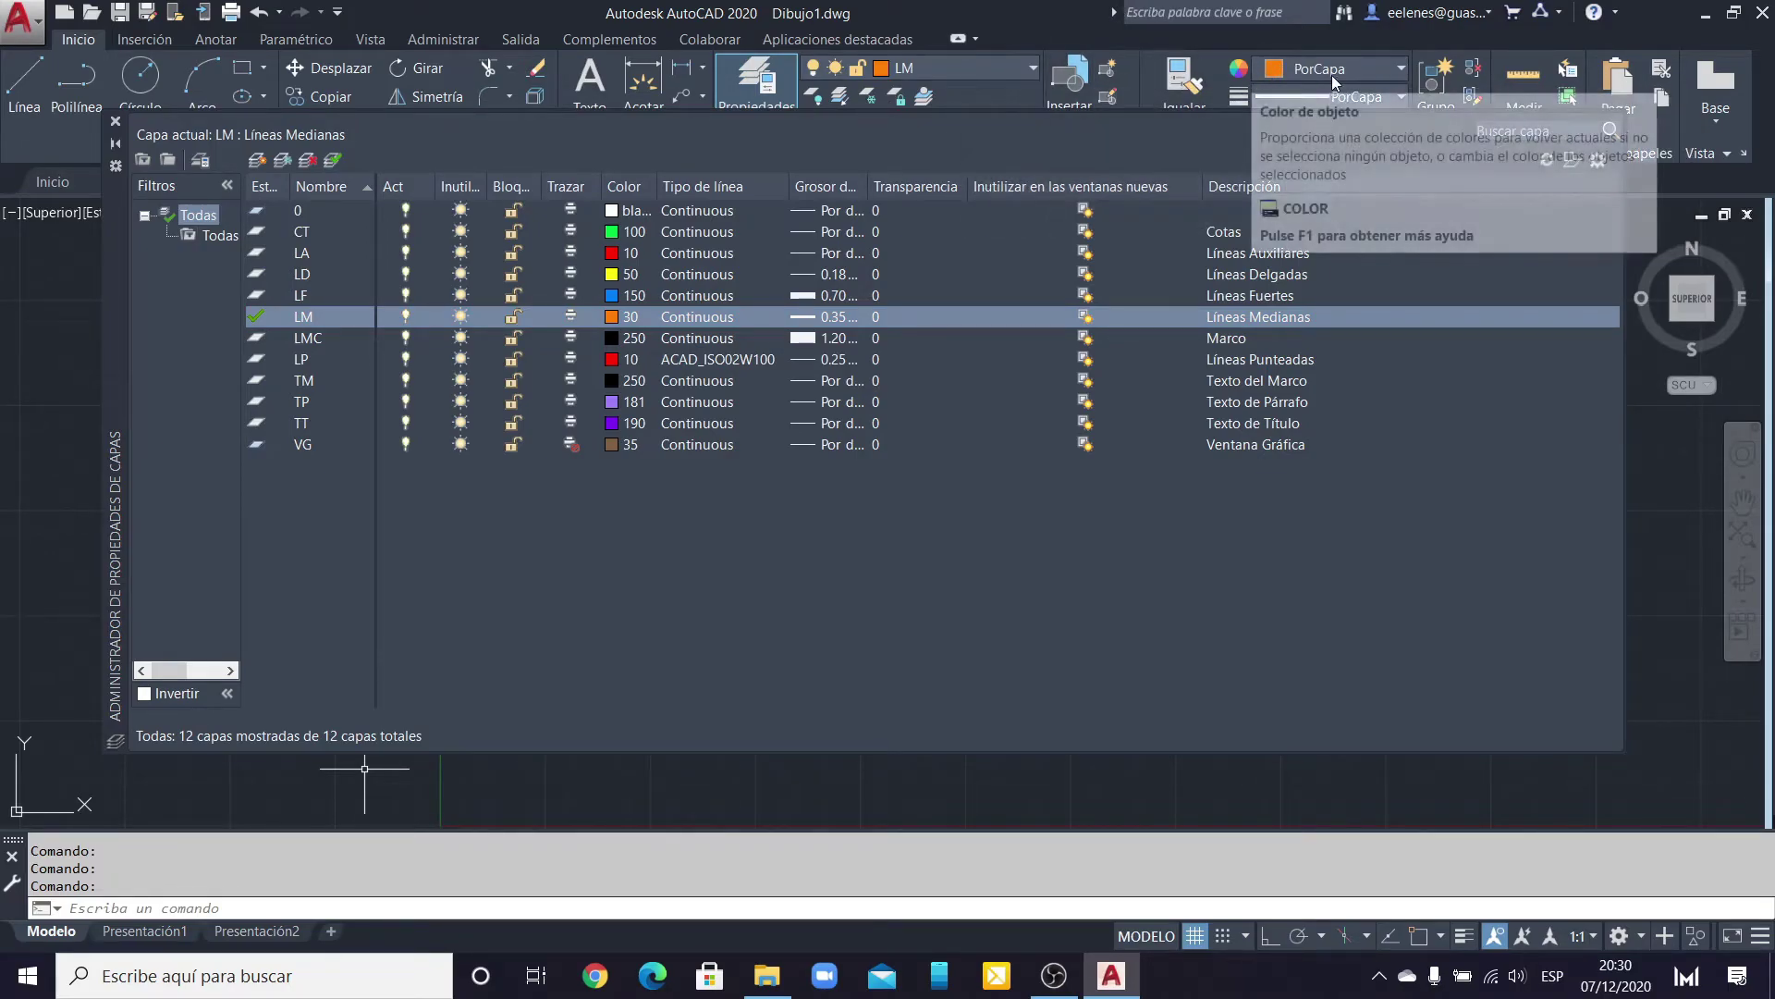
left_click(305, 255)
left_click(332, 162)
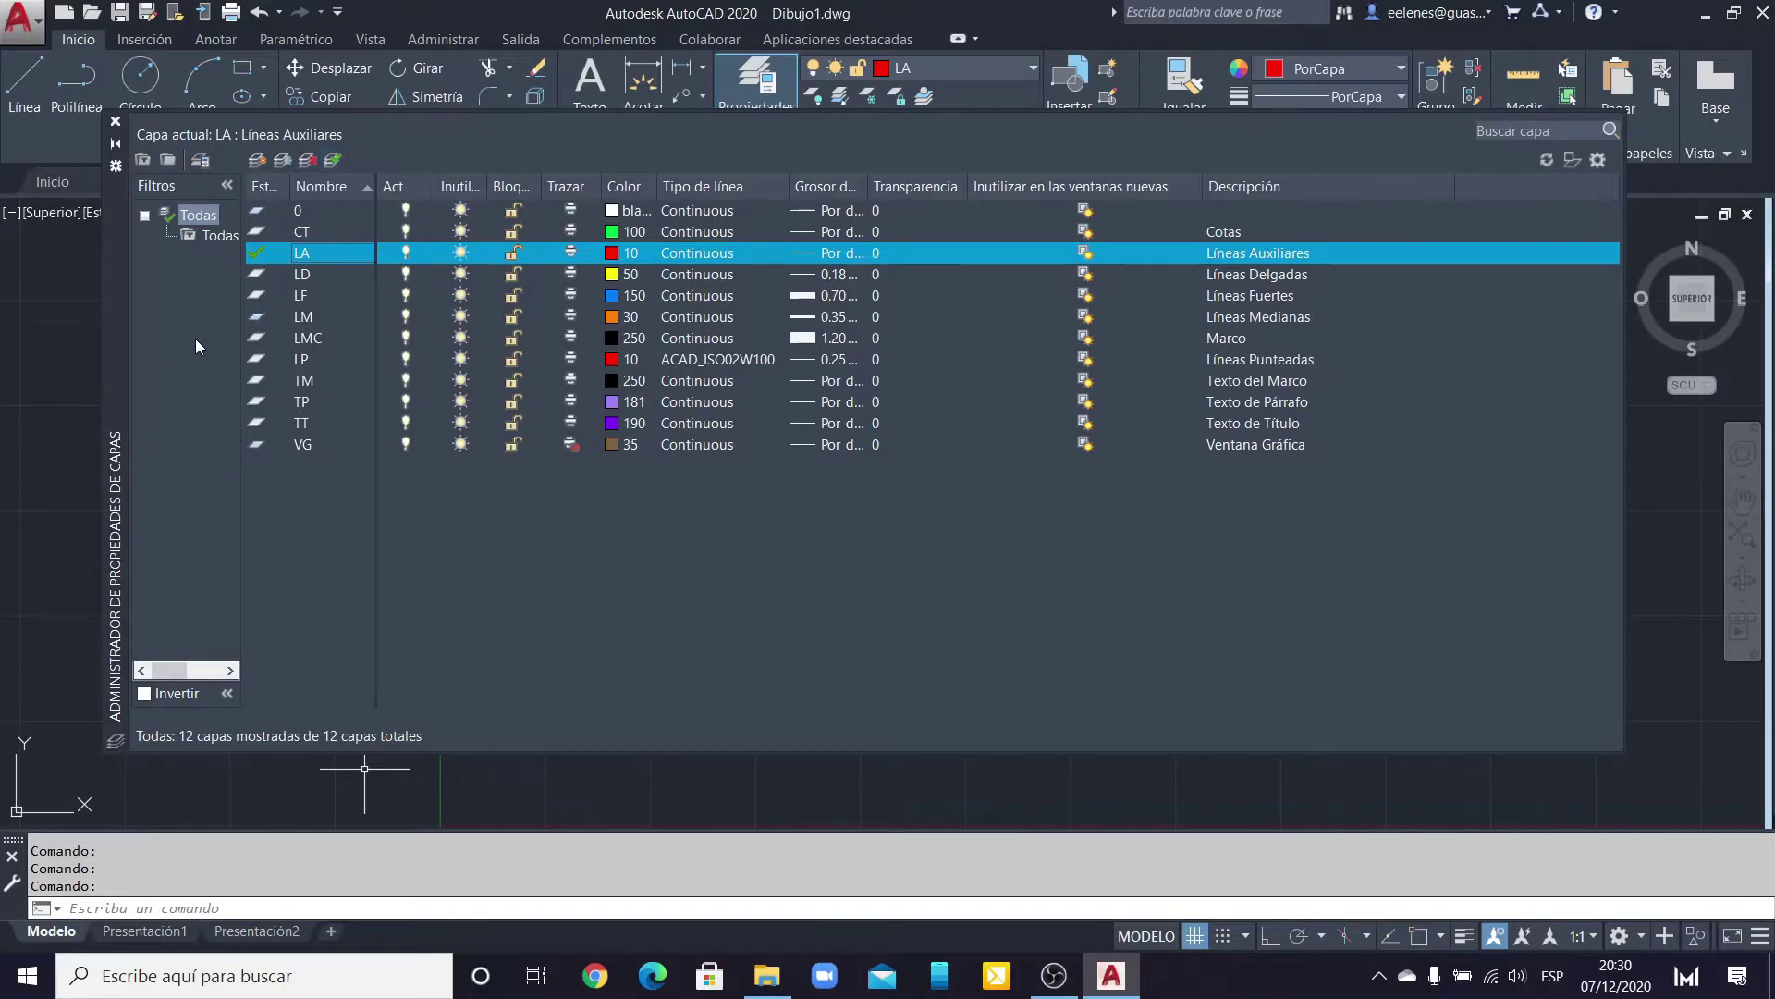
Step: Close the layer properties manager and draw a horizontal line five grid squares long with ortho mode on
left_click(117, 123)
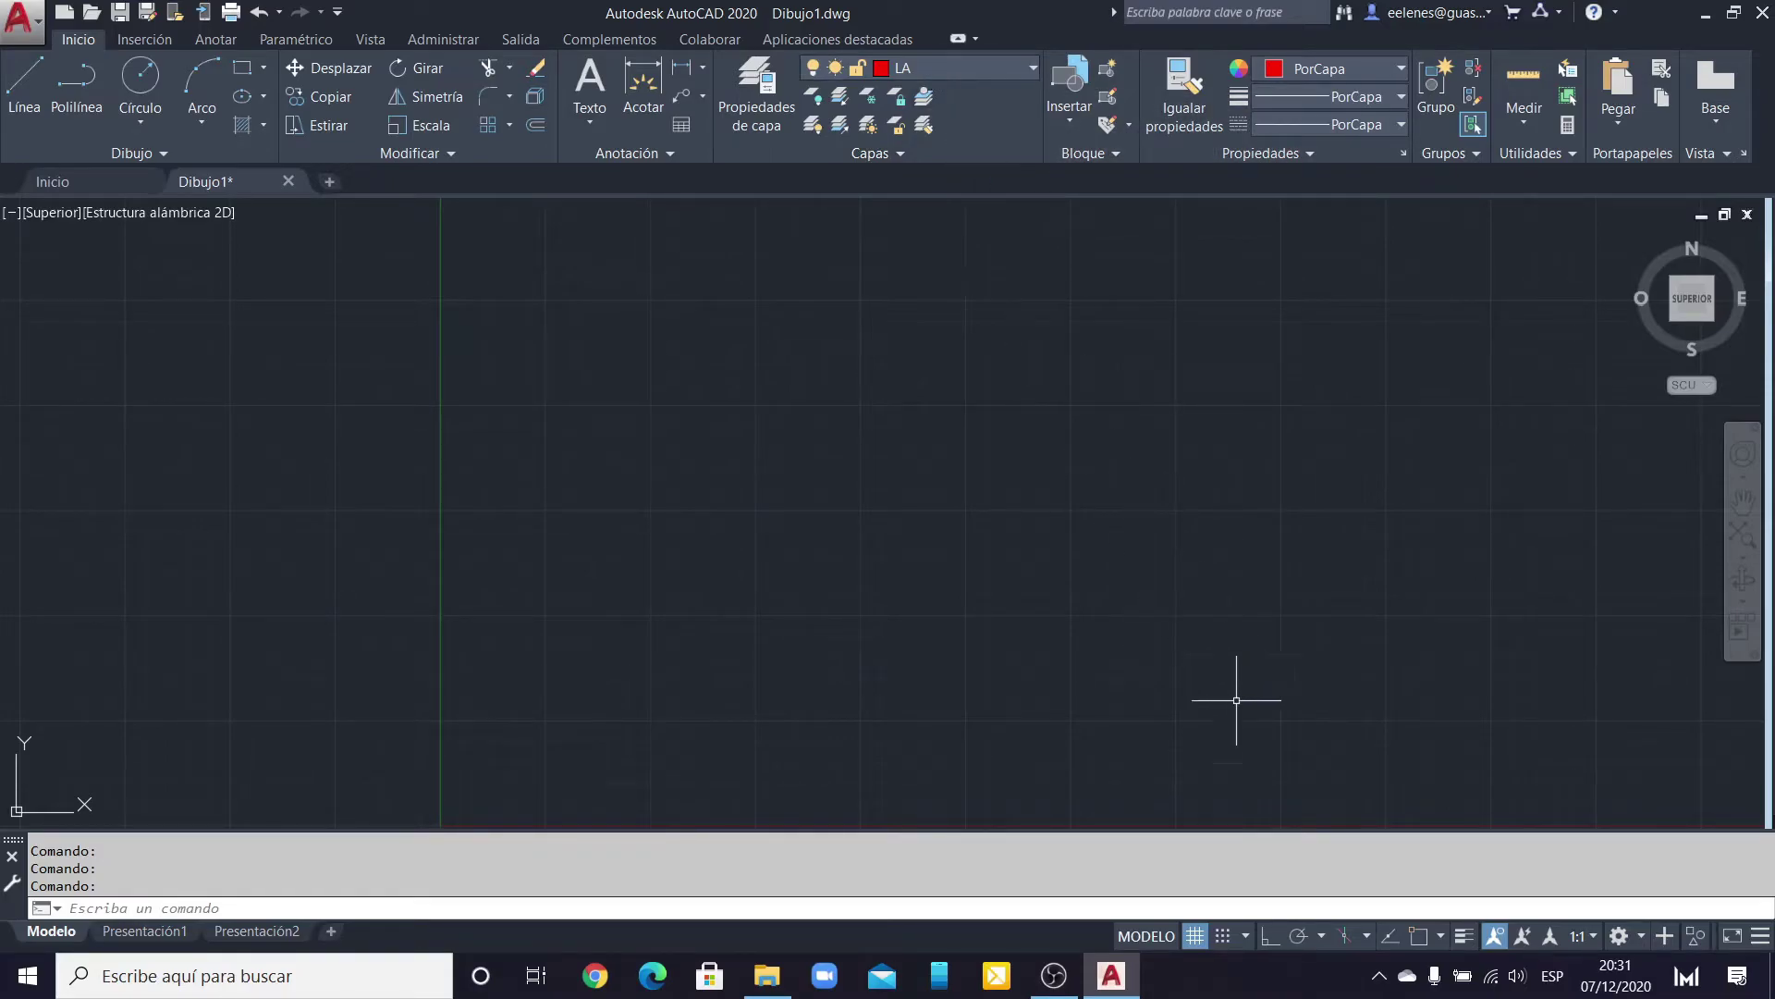
left_click(1268, 937)
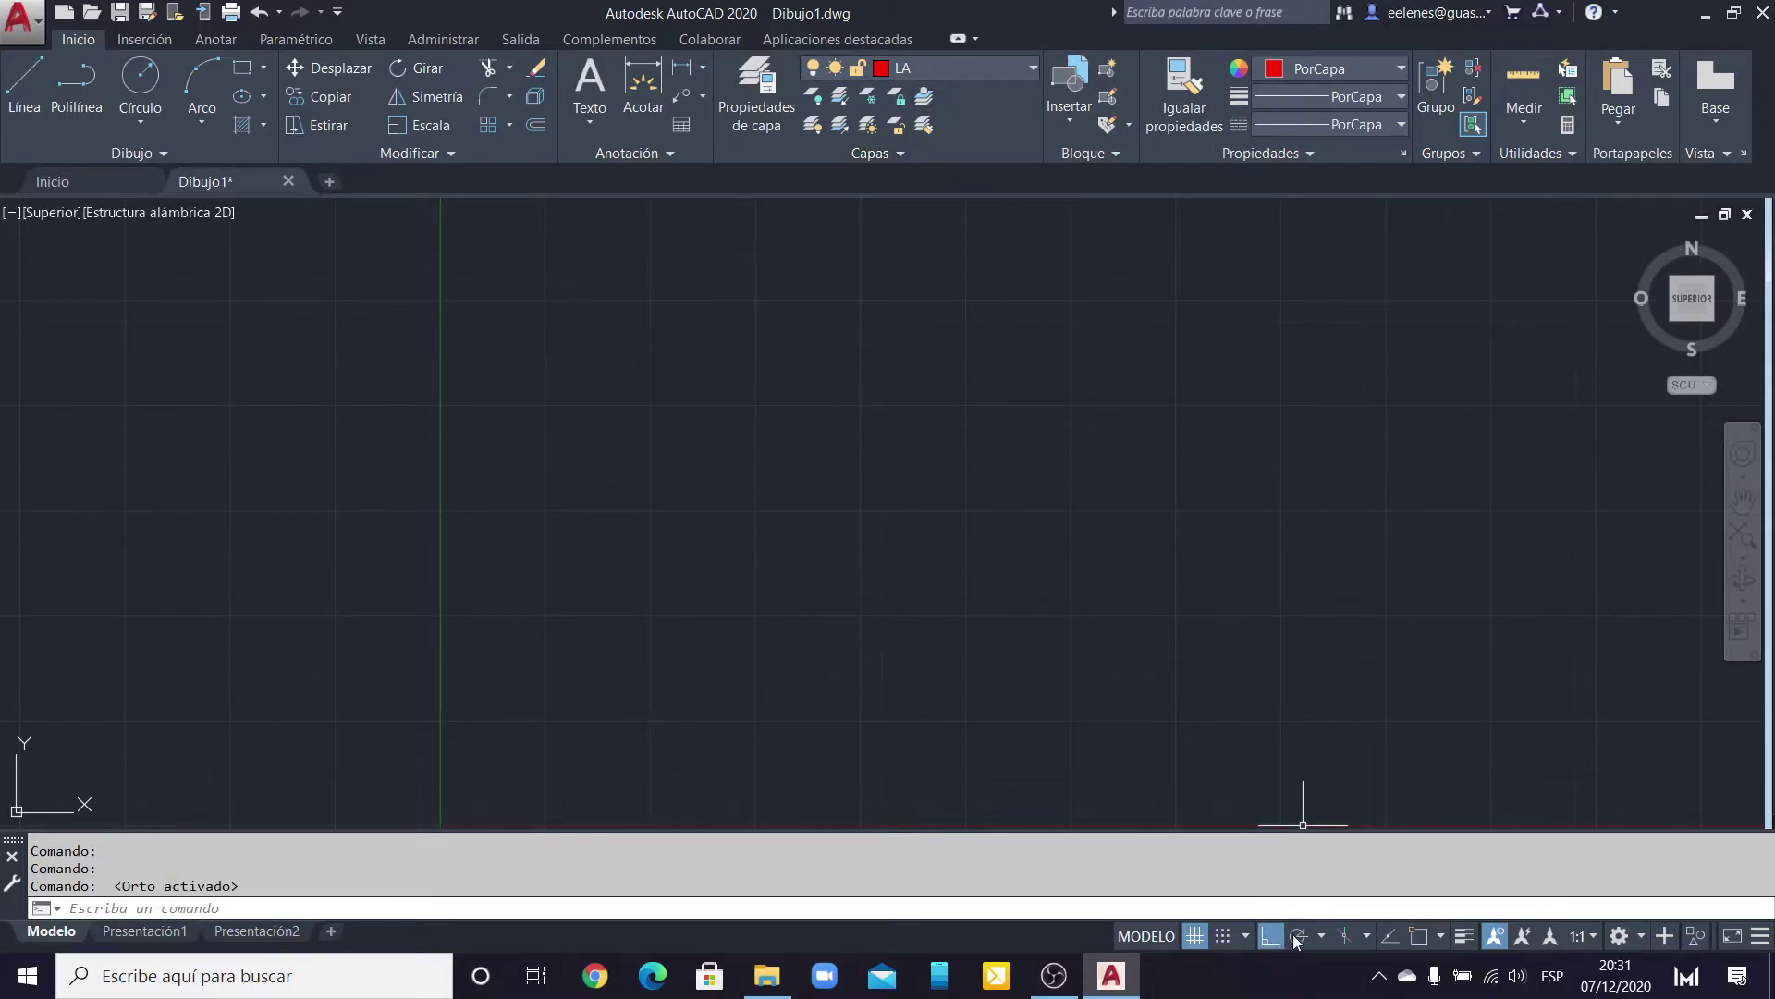
left_click(24, 83)
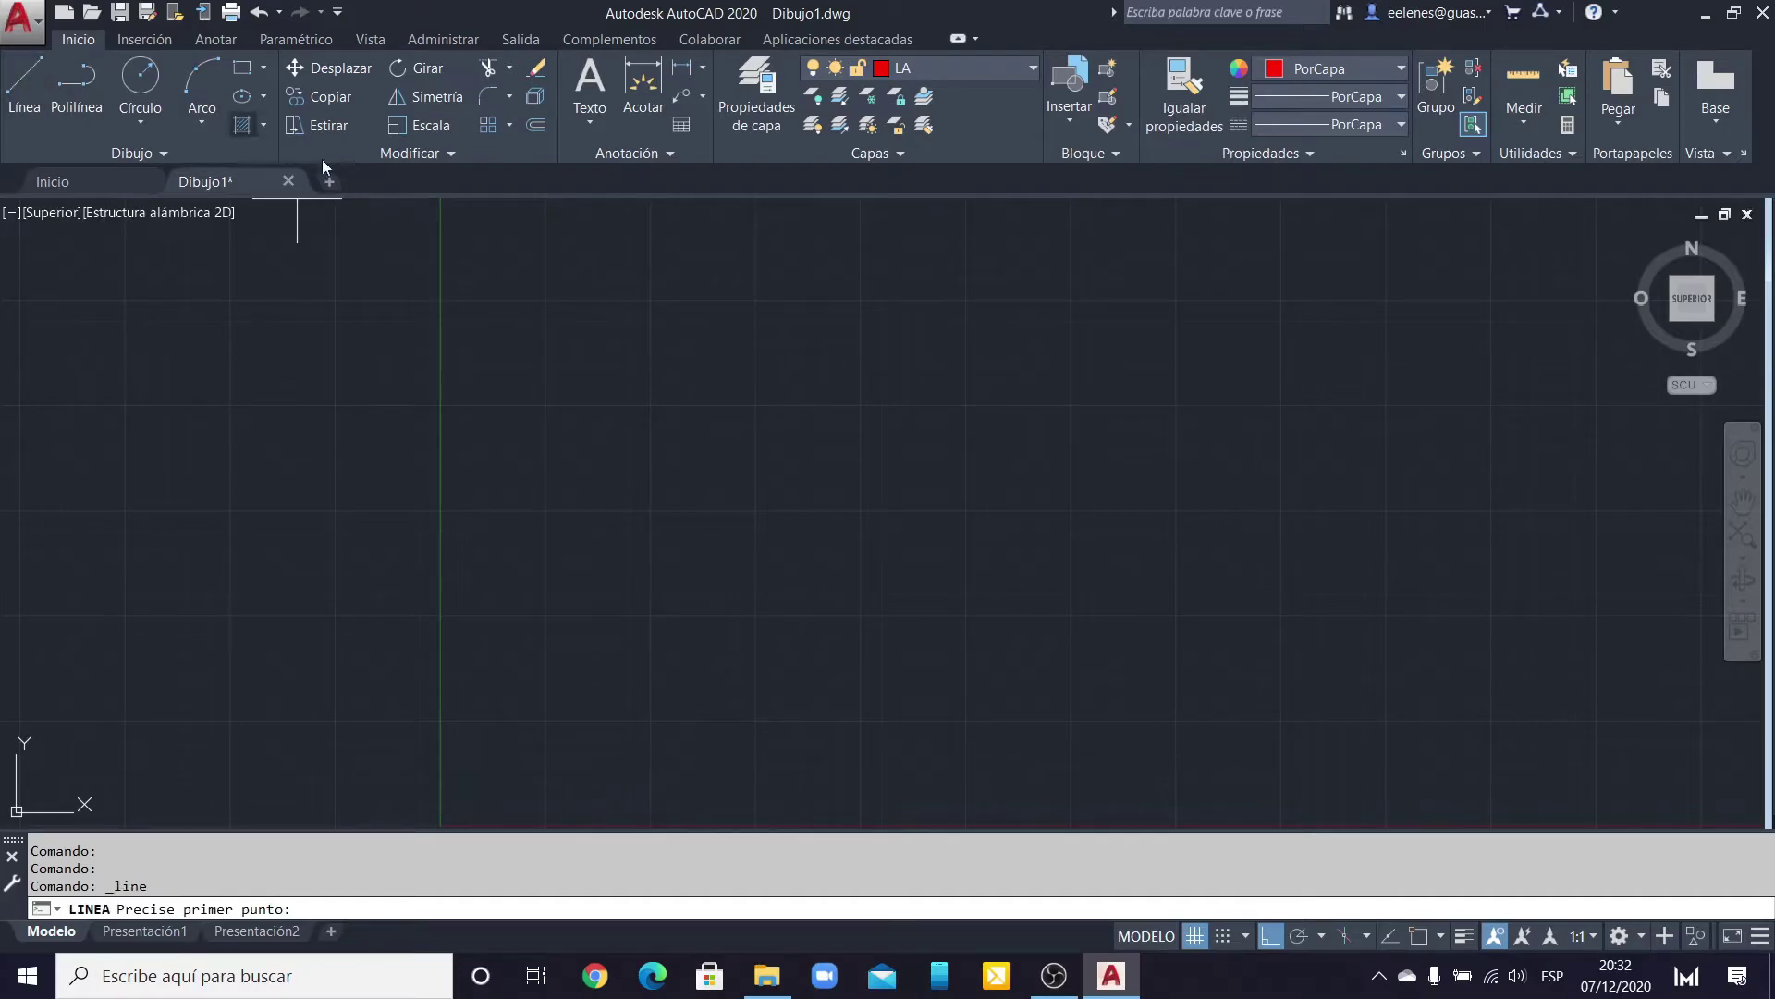
left_click(650, 300)
left_click(1180, 300)
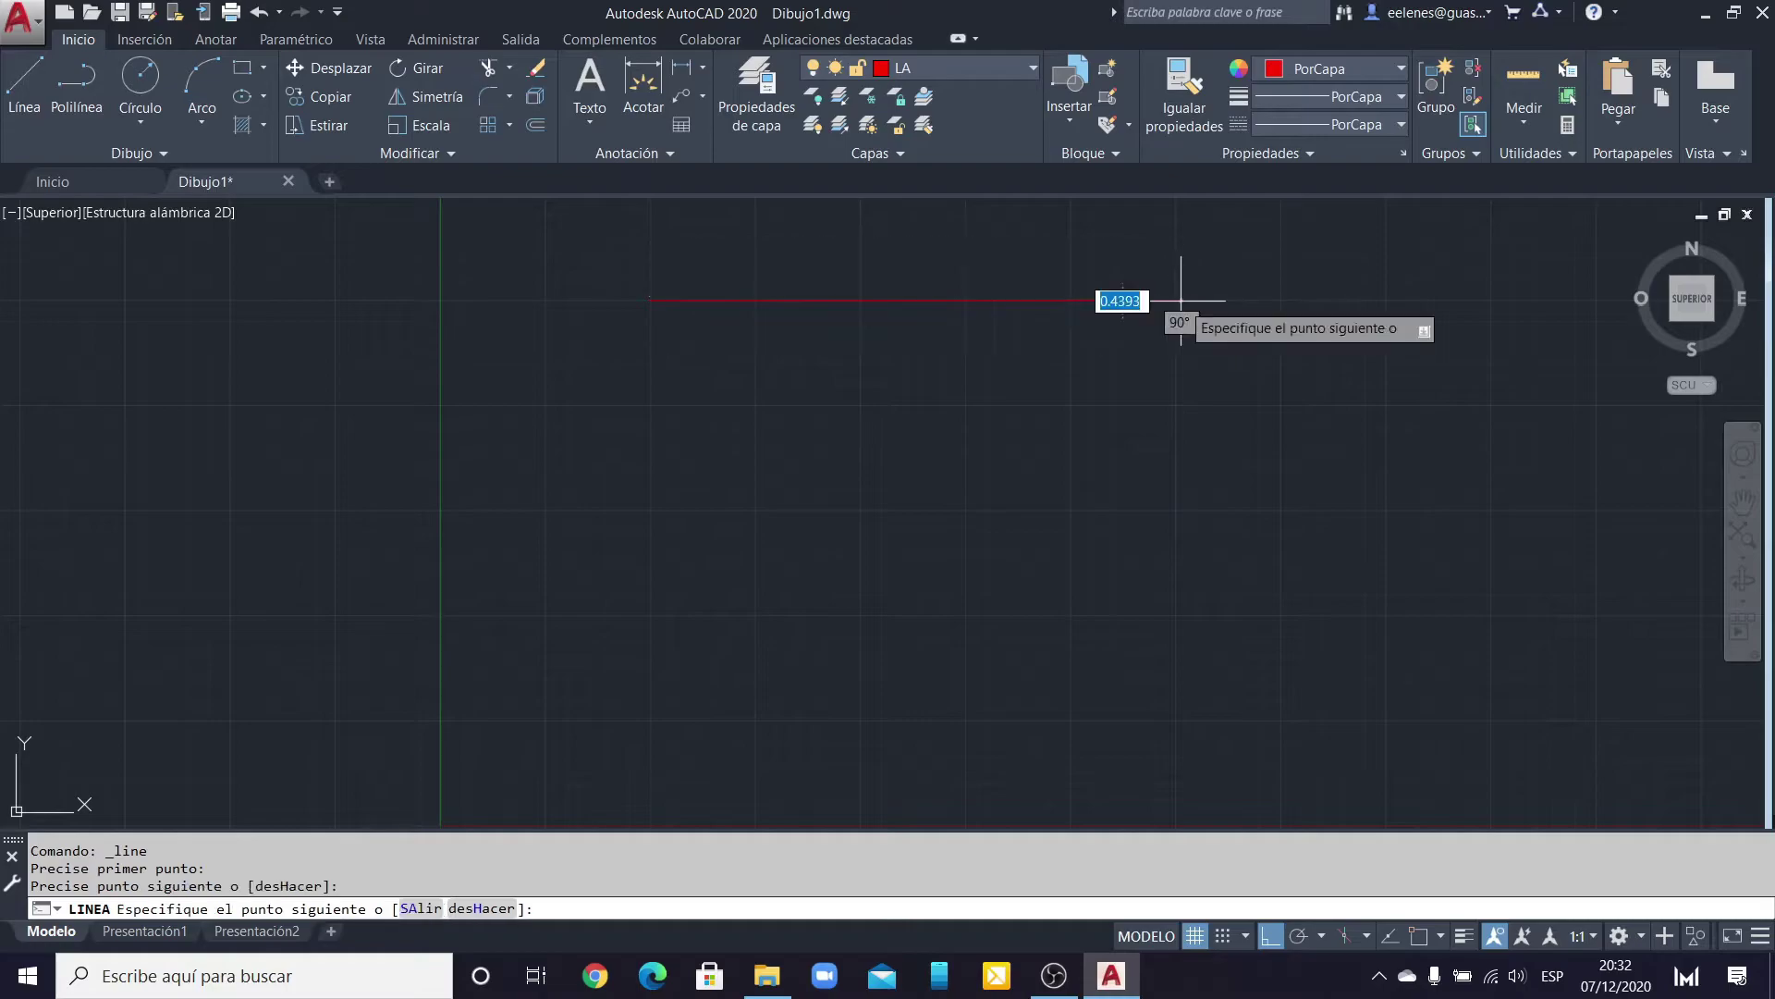
key("Return")
Step: Draw a second horizontal line of the same length, aligned two grid squares below the first
key("Return")
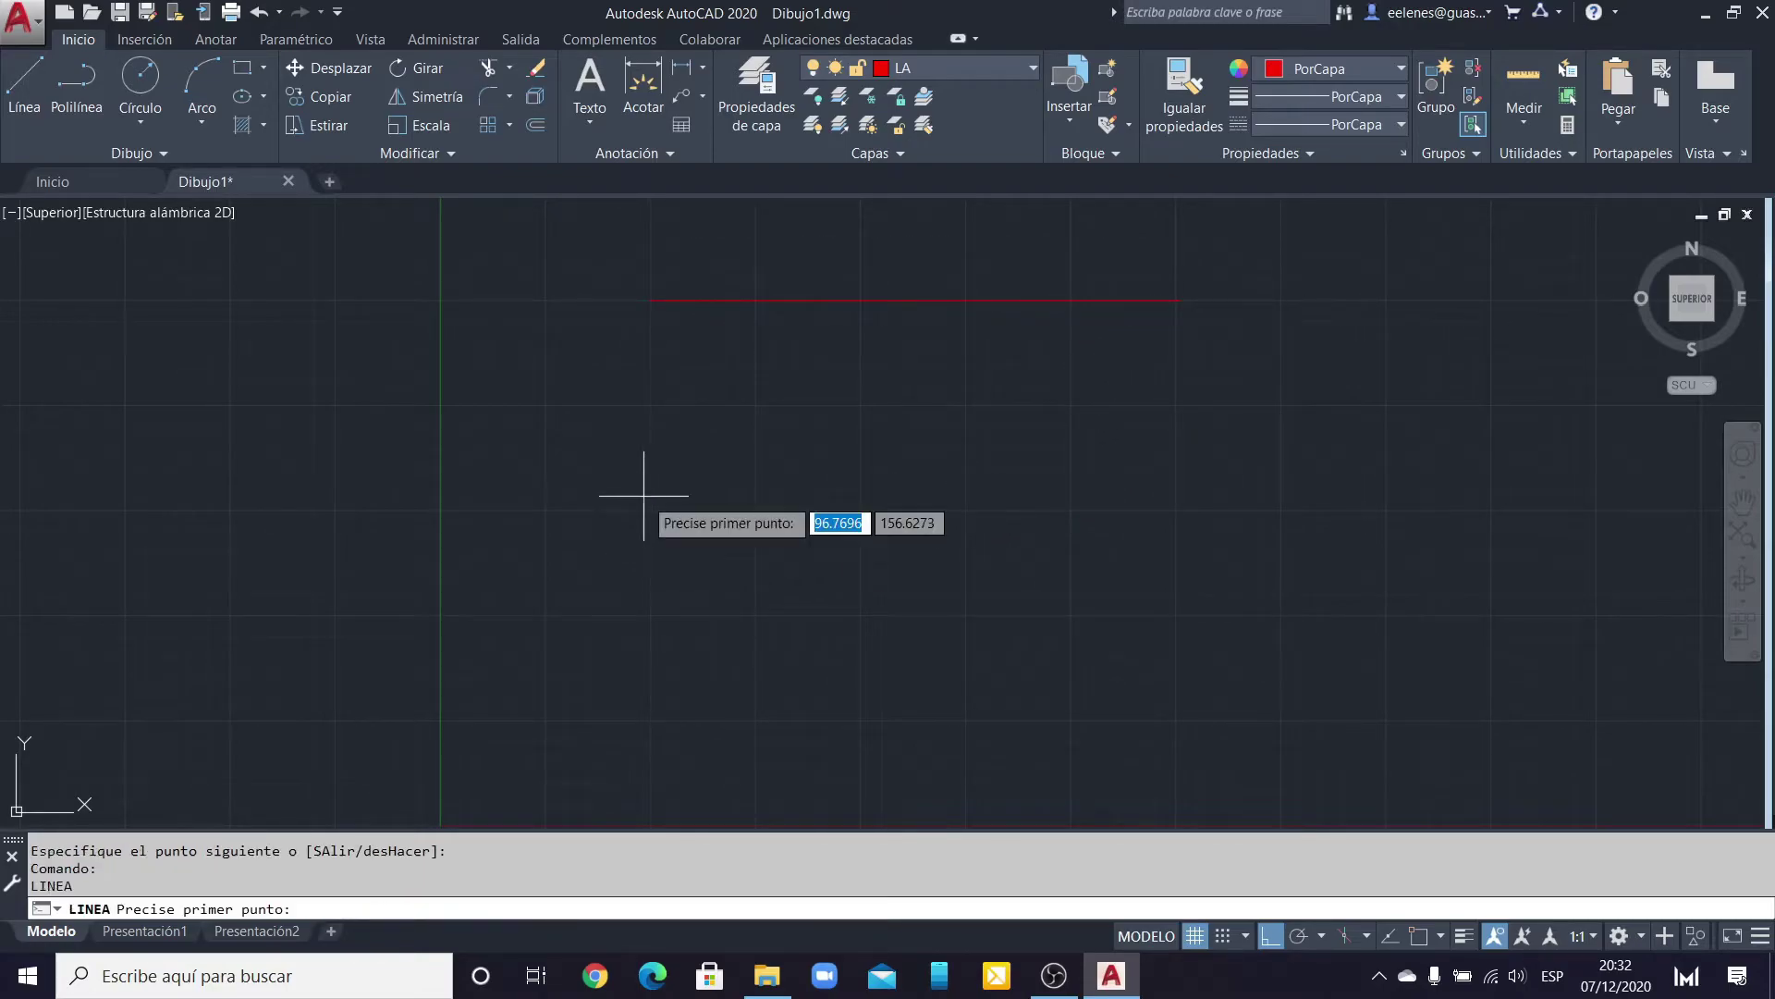
left_click(651, 510)
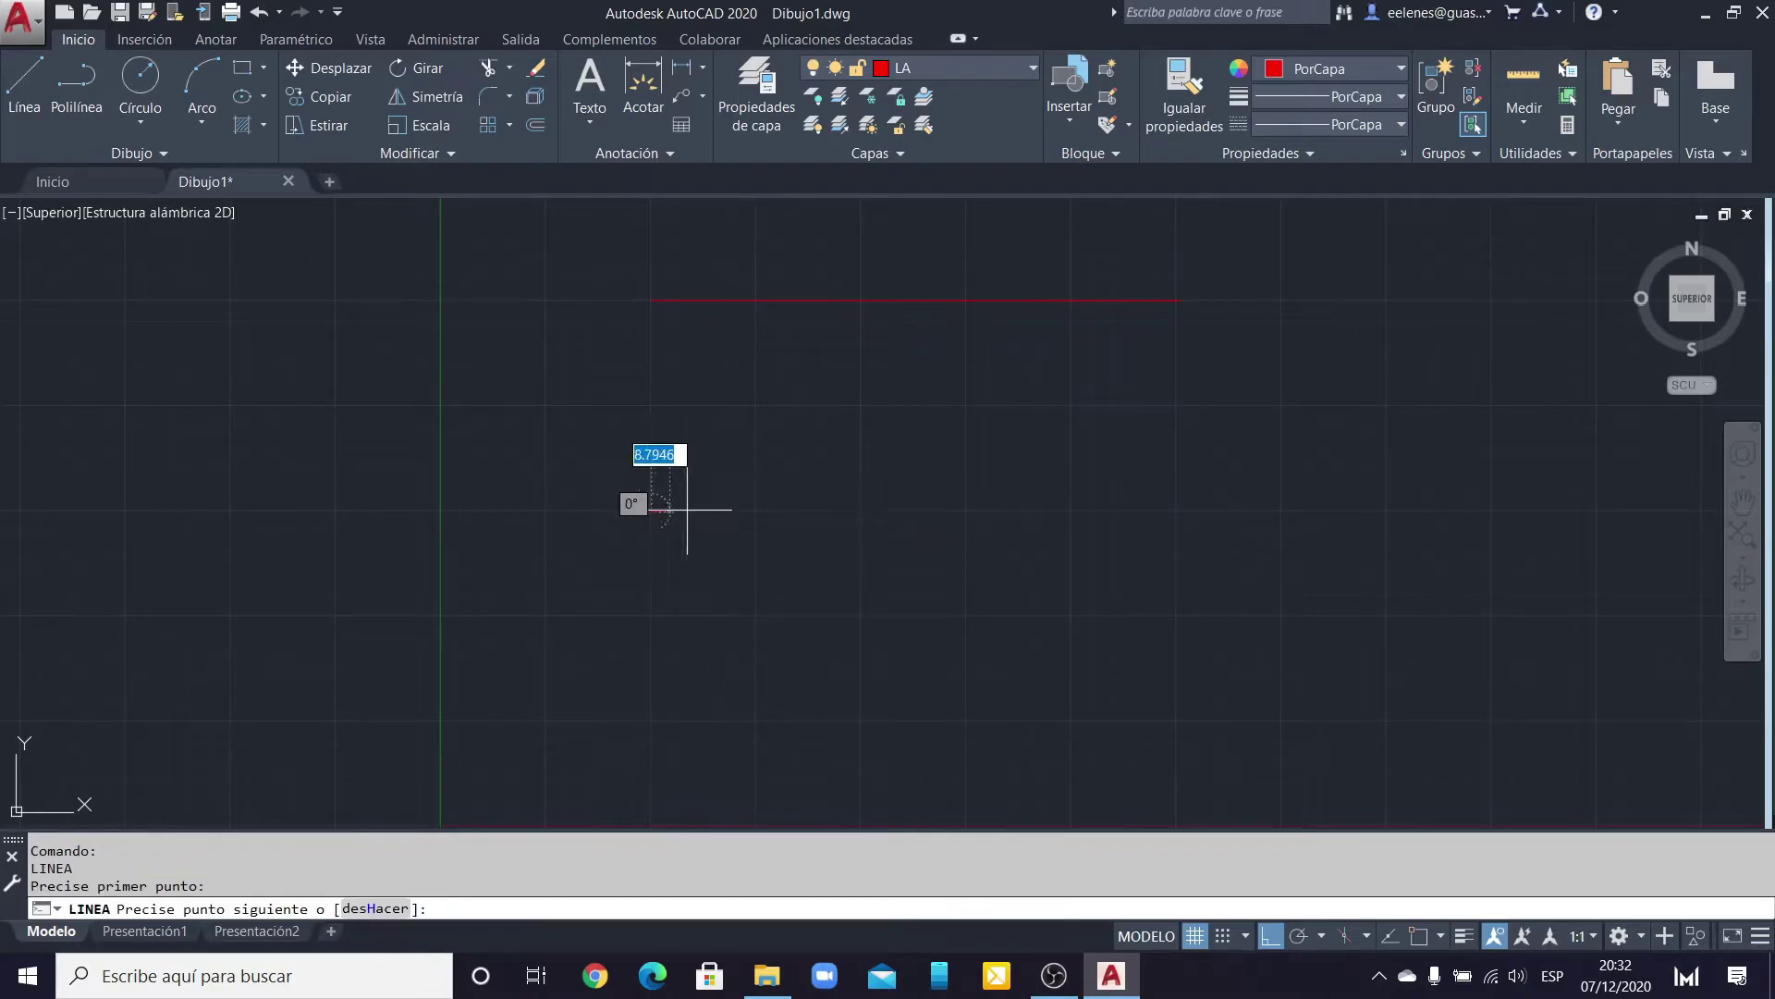
left_click(1176, 509)
key("Return")
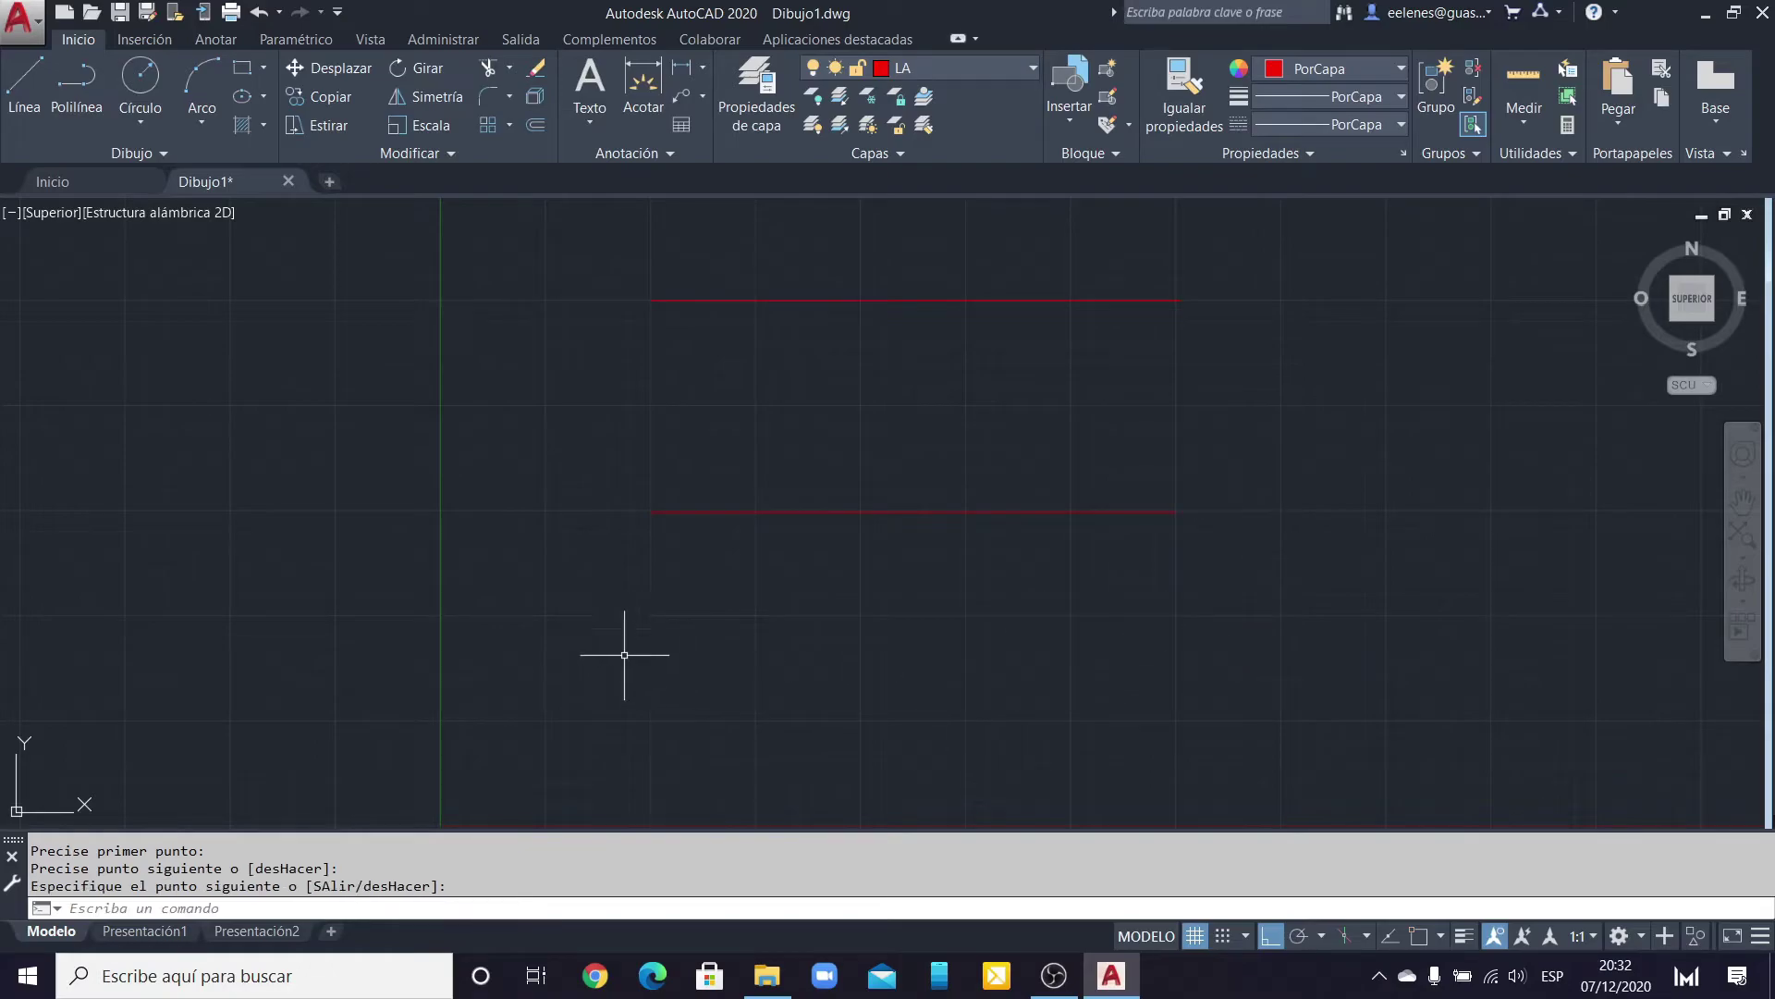
left_click(651, 614)
left_click(1122, 613)
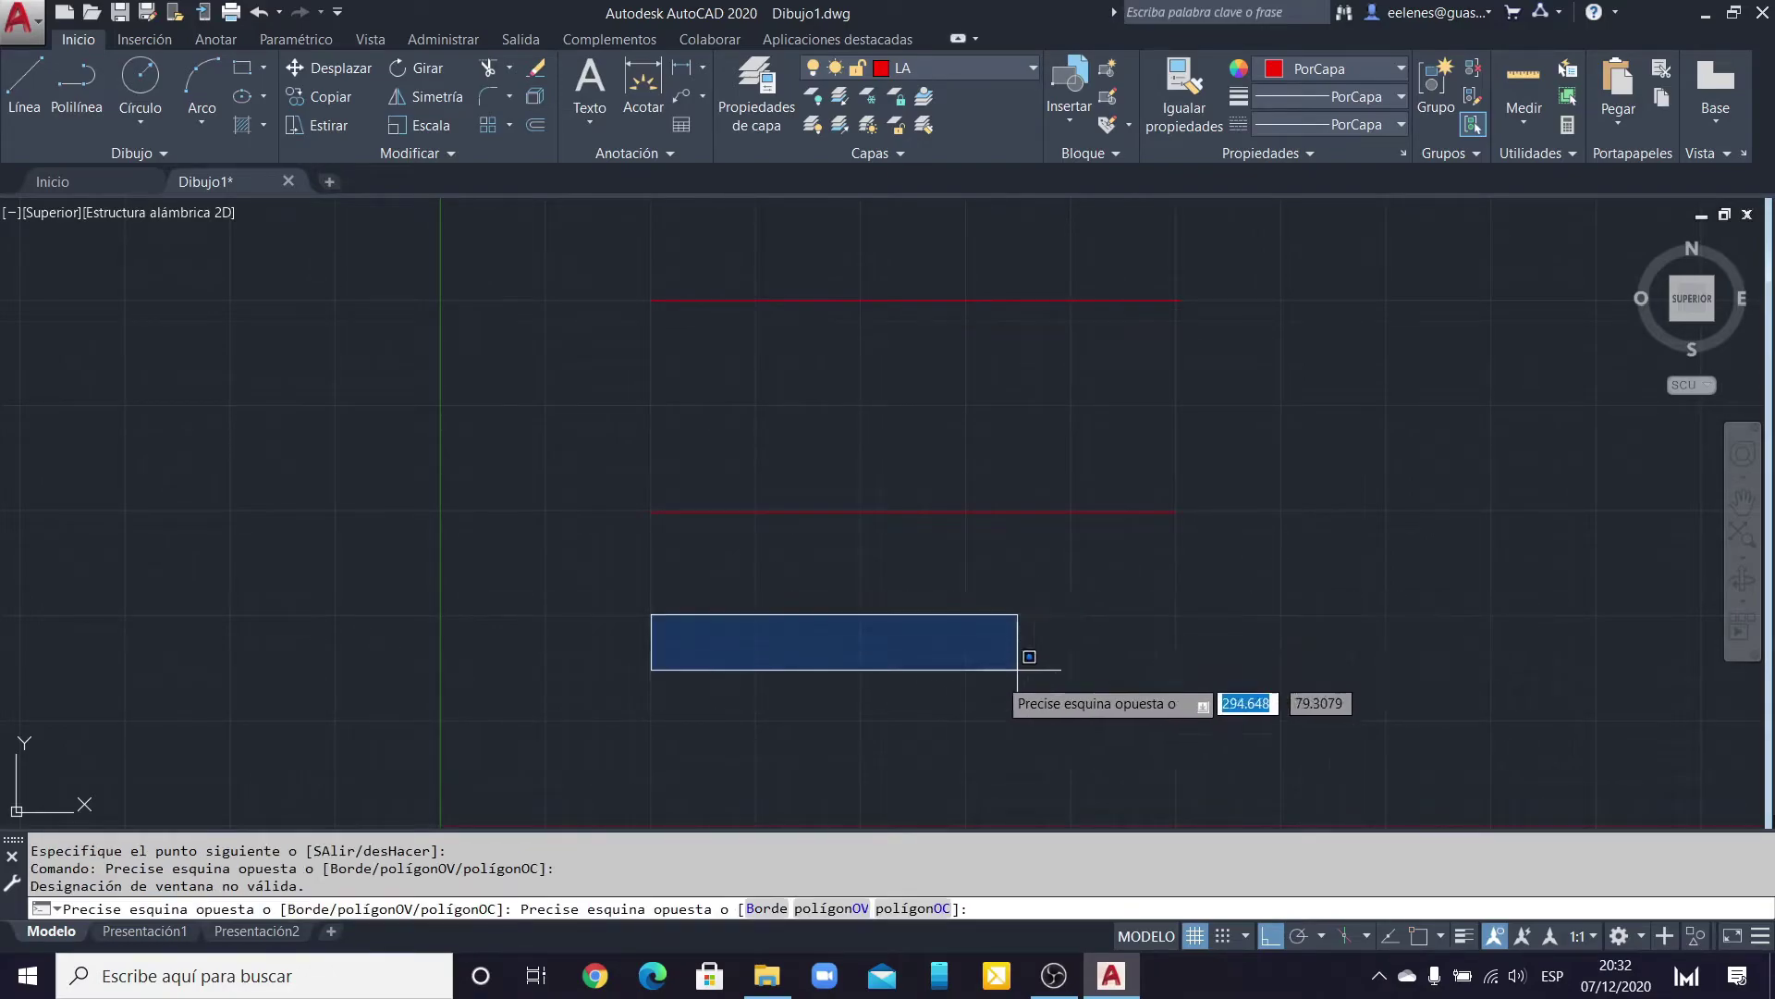
key("Escape")
Step: Draw a third horizontal line of about the same length, one grid square below the second
key("Return")
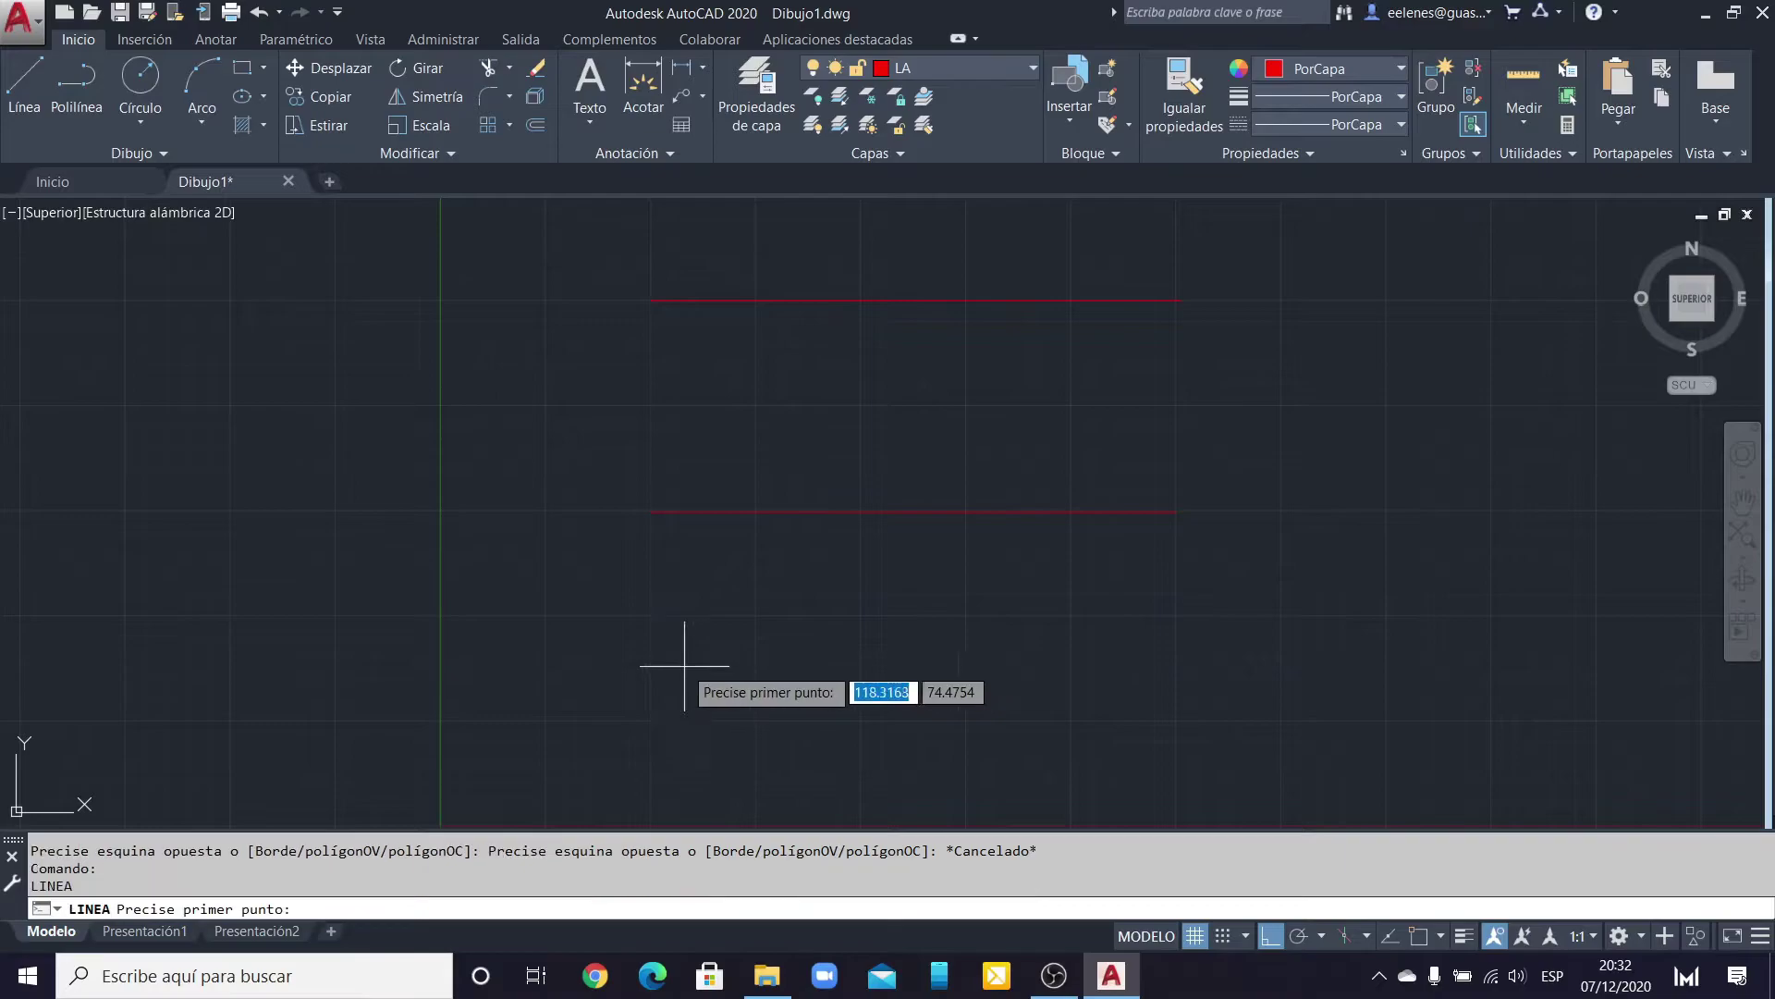
left_click(651, 613)
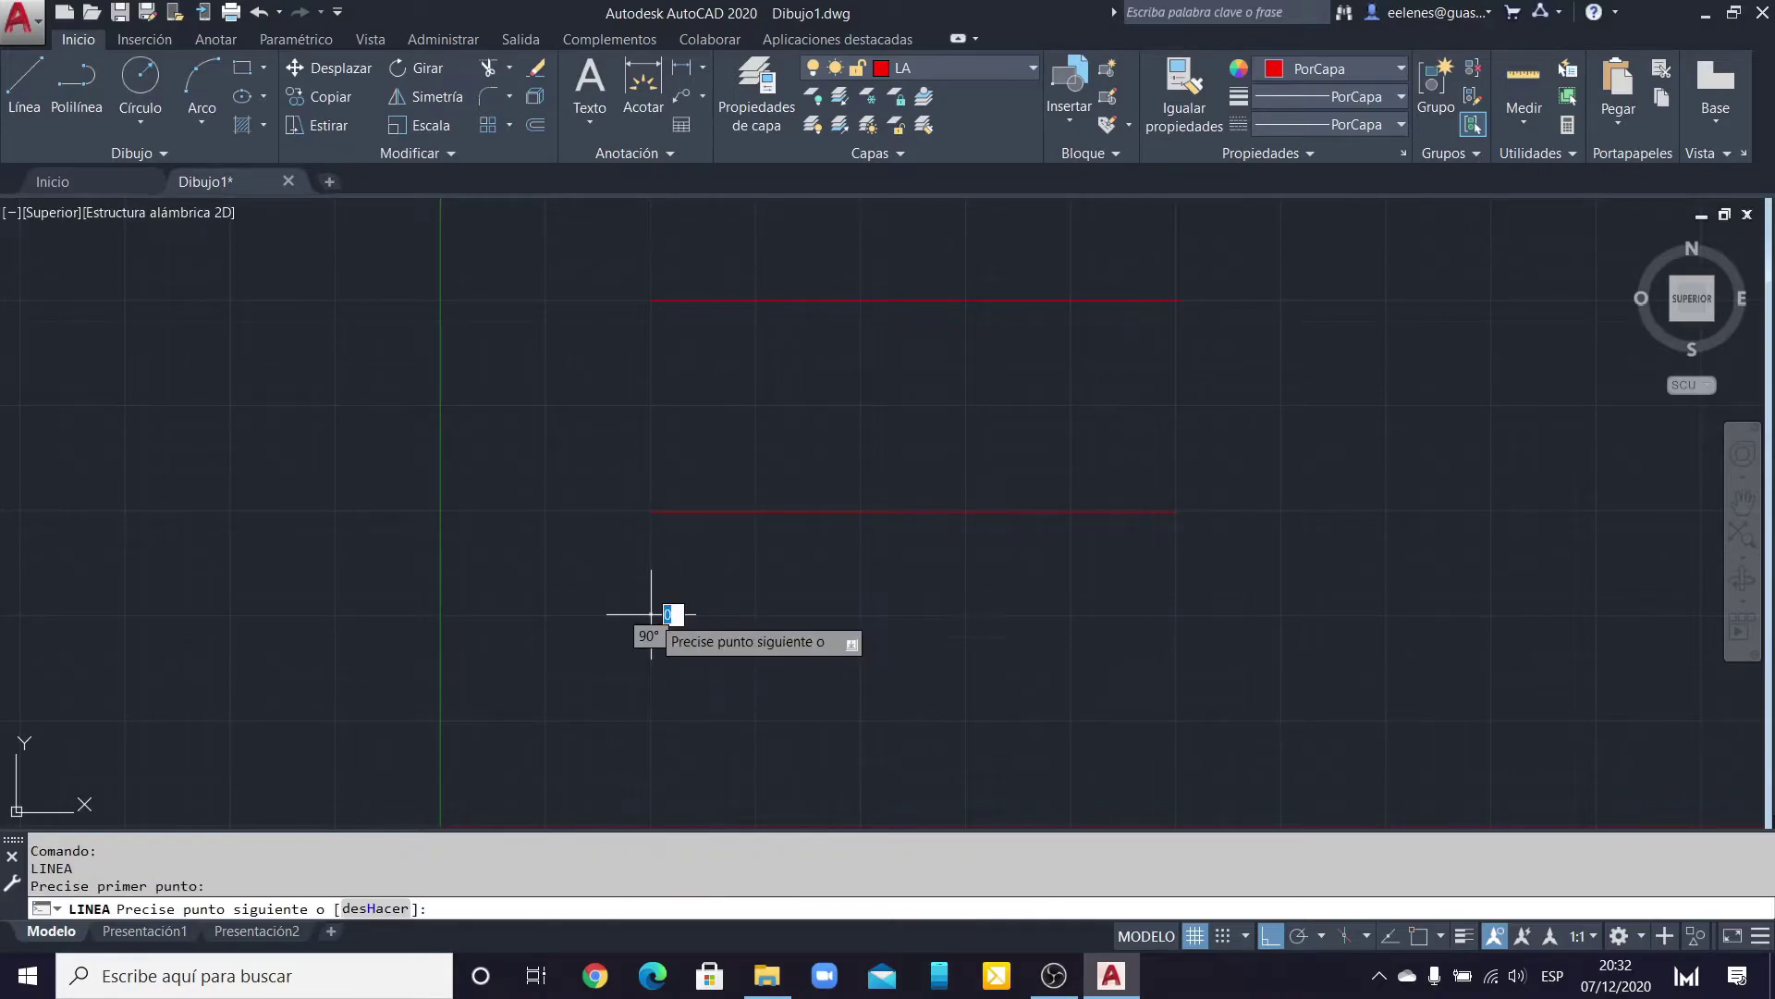
left_click(1172, 610)
key("Return")
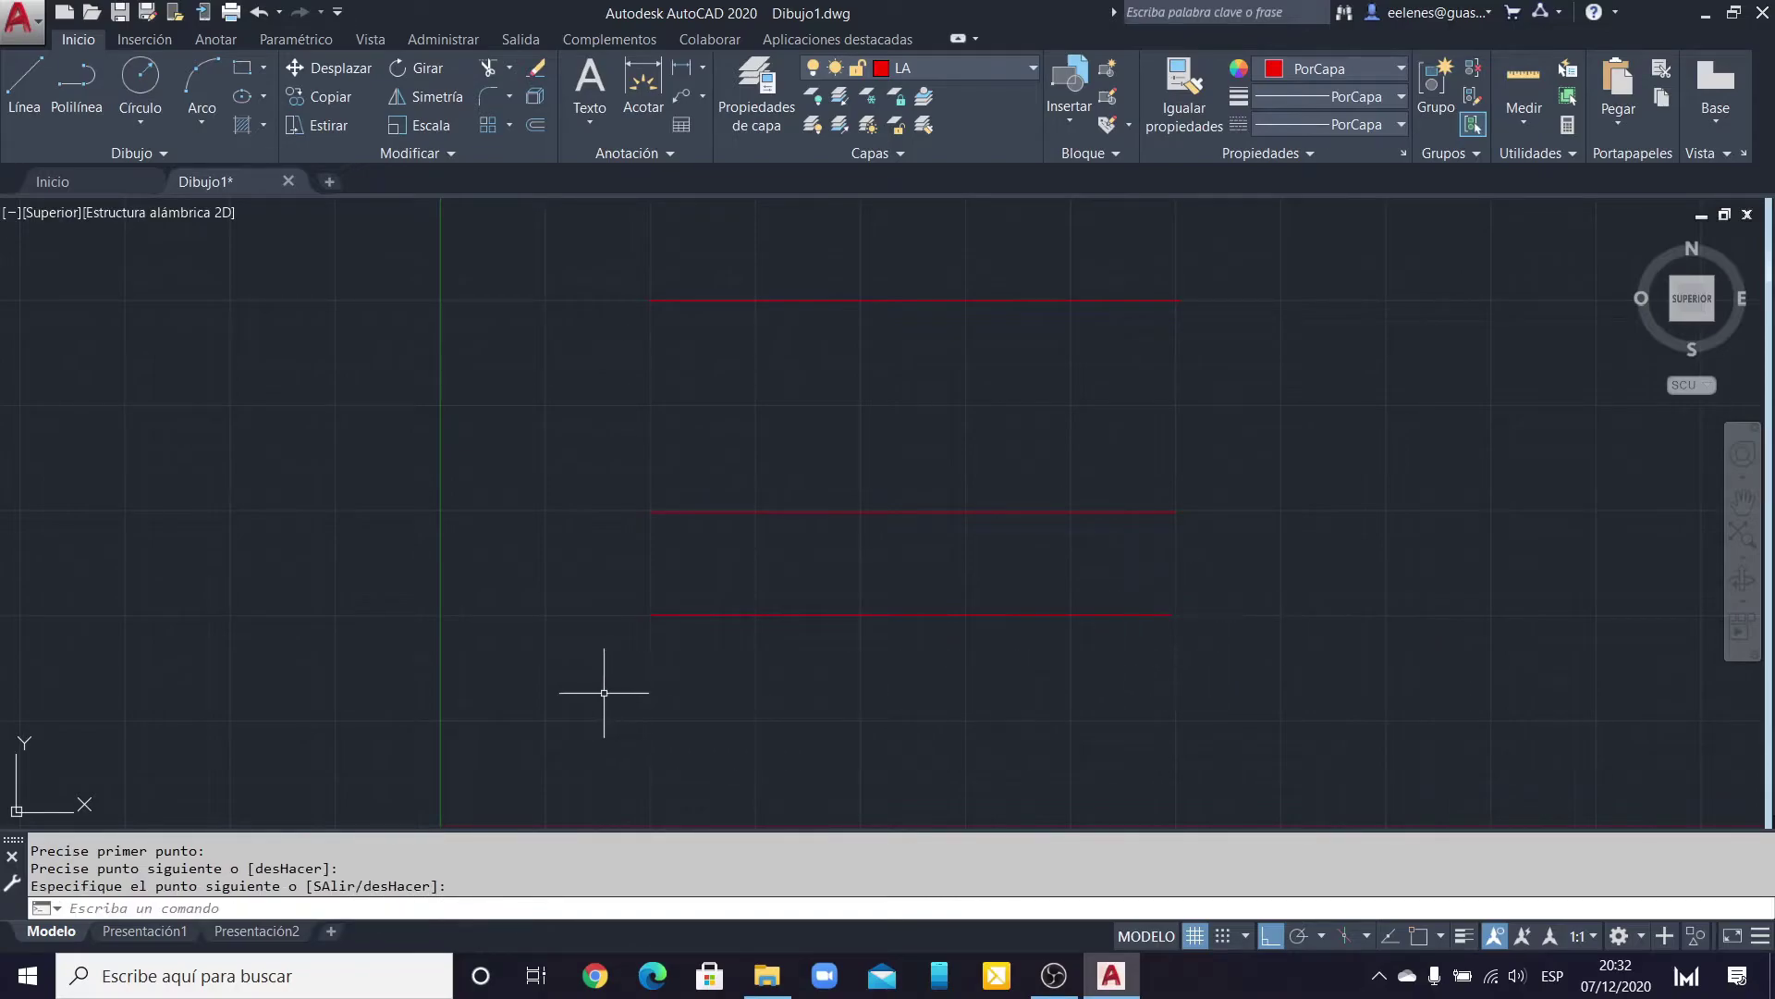
Step: Draw a fourth horizontal line of about the same length, one grid square below the third
key("Return")
left_click(652, 719)
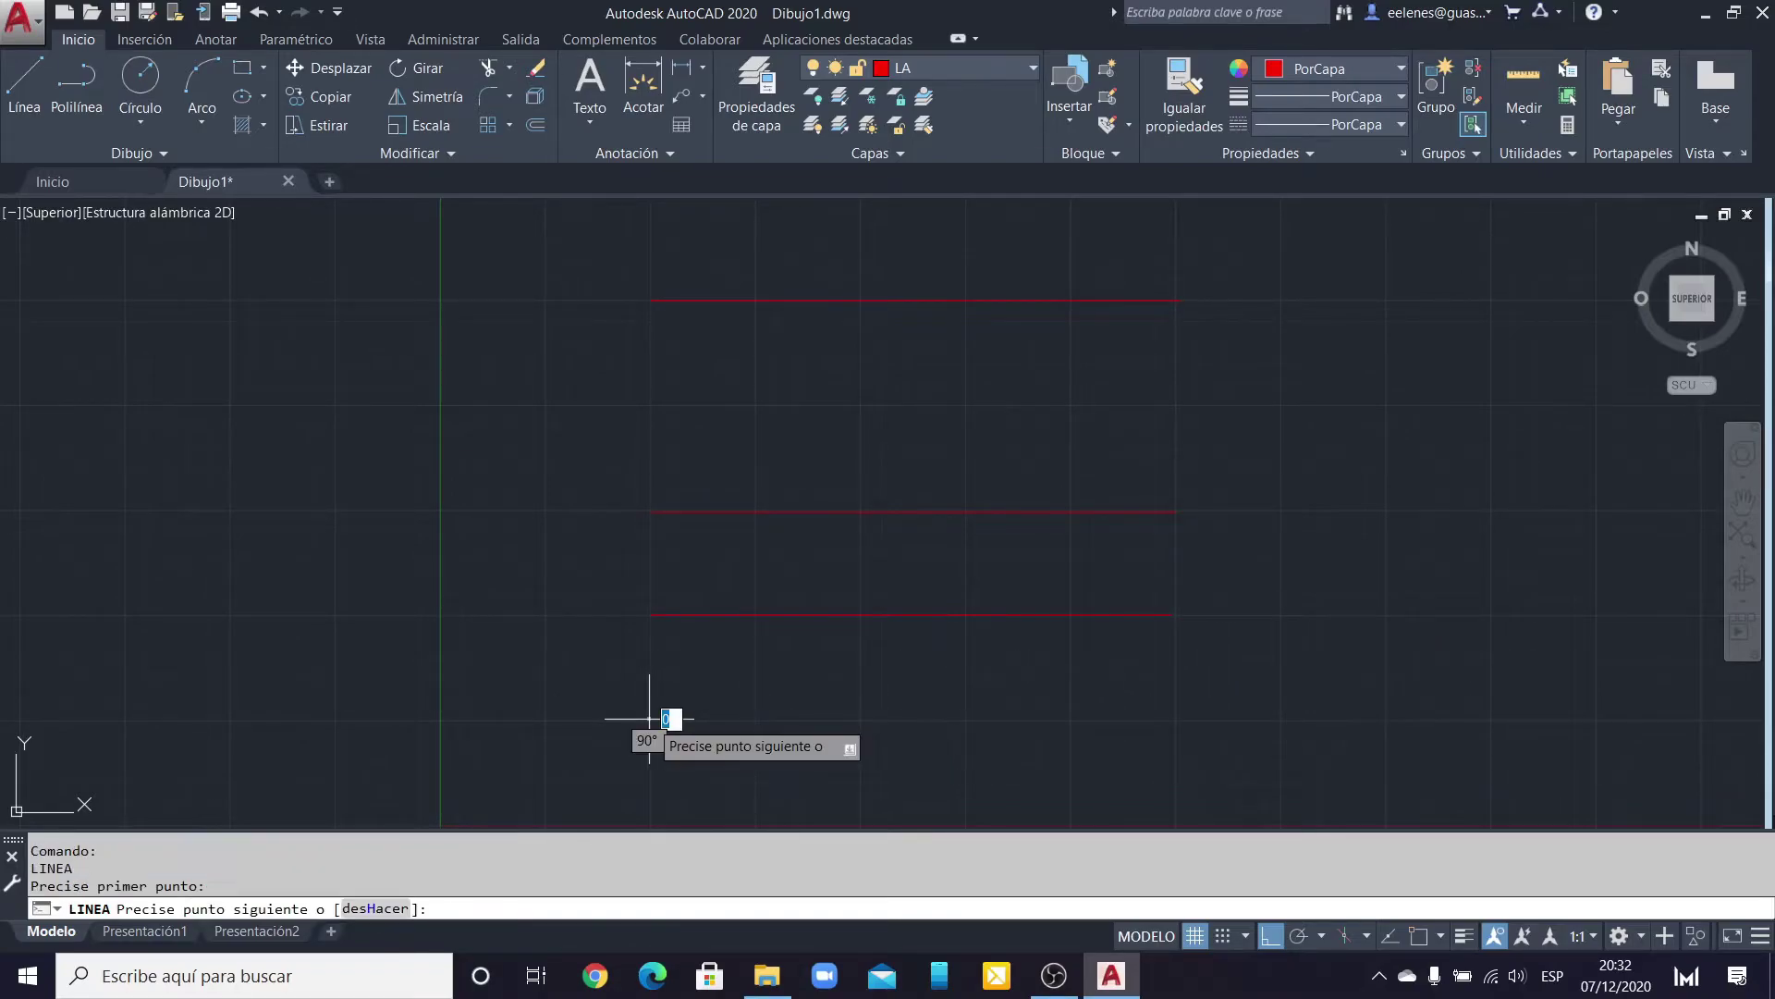
left_click(1179, 719)
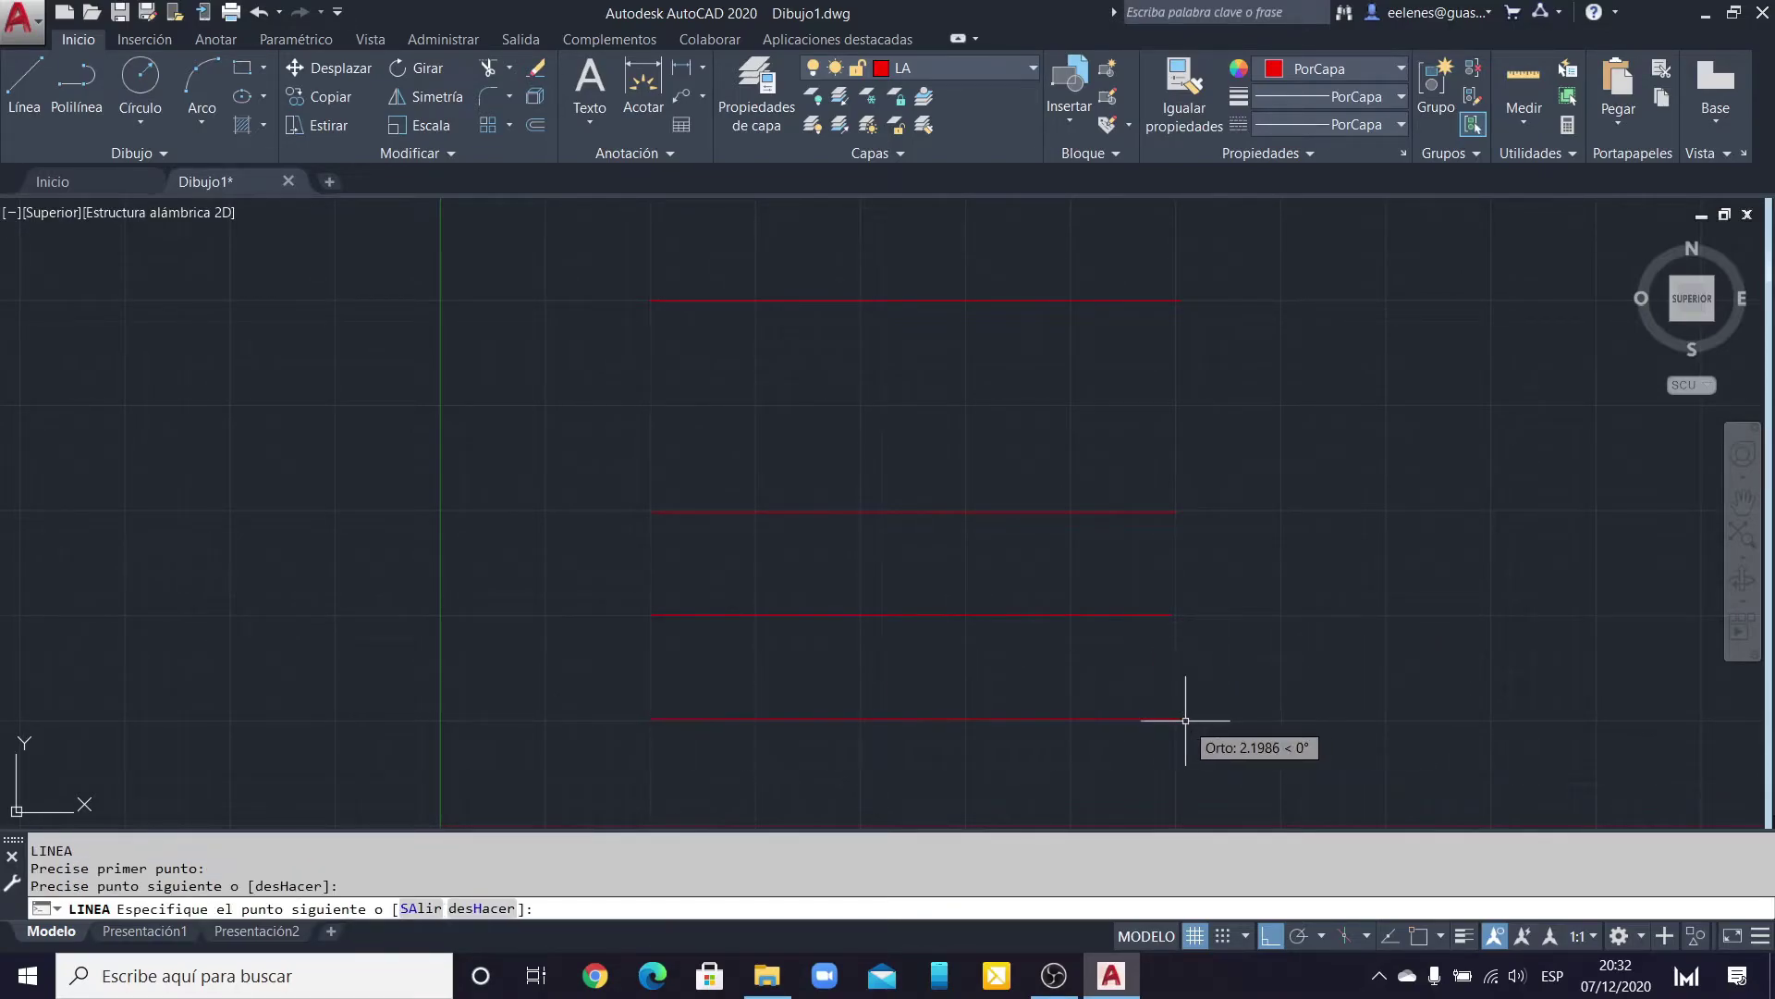
key("Return")
Step: Finish the last horizontal line and draw a vertical line about five grid squares long across all four, one grid square from their left ends
key("Return")
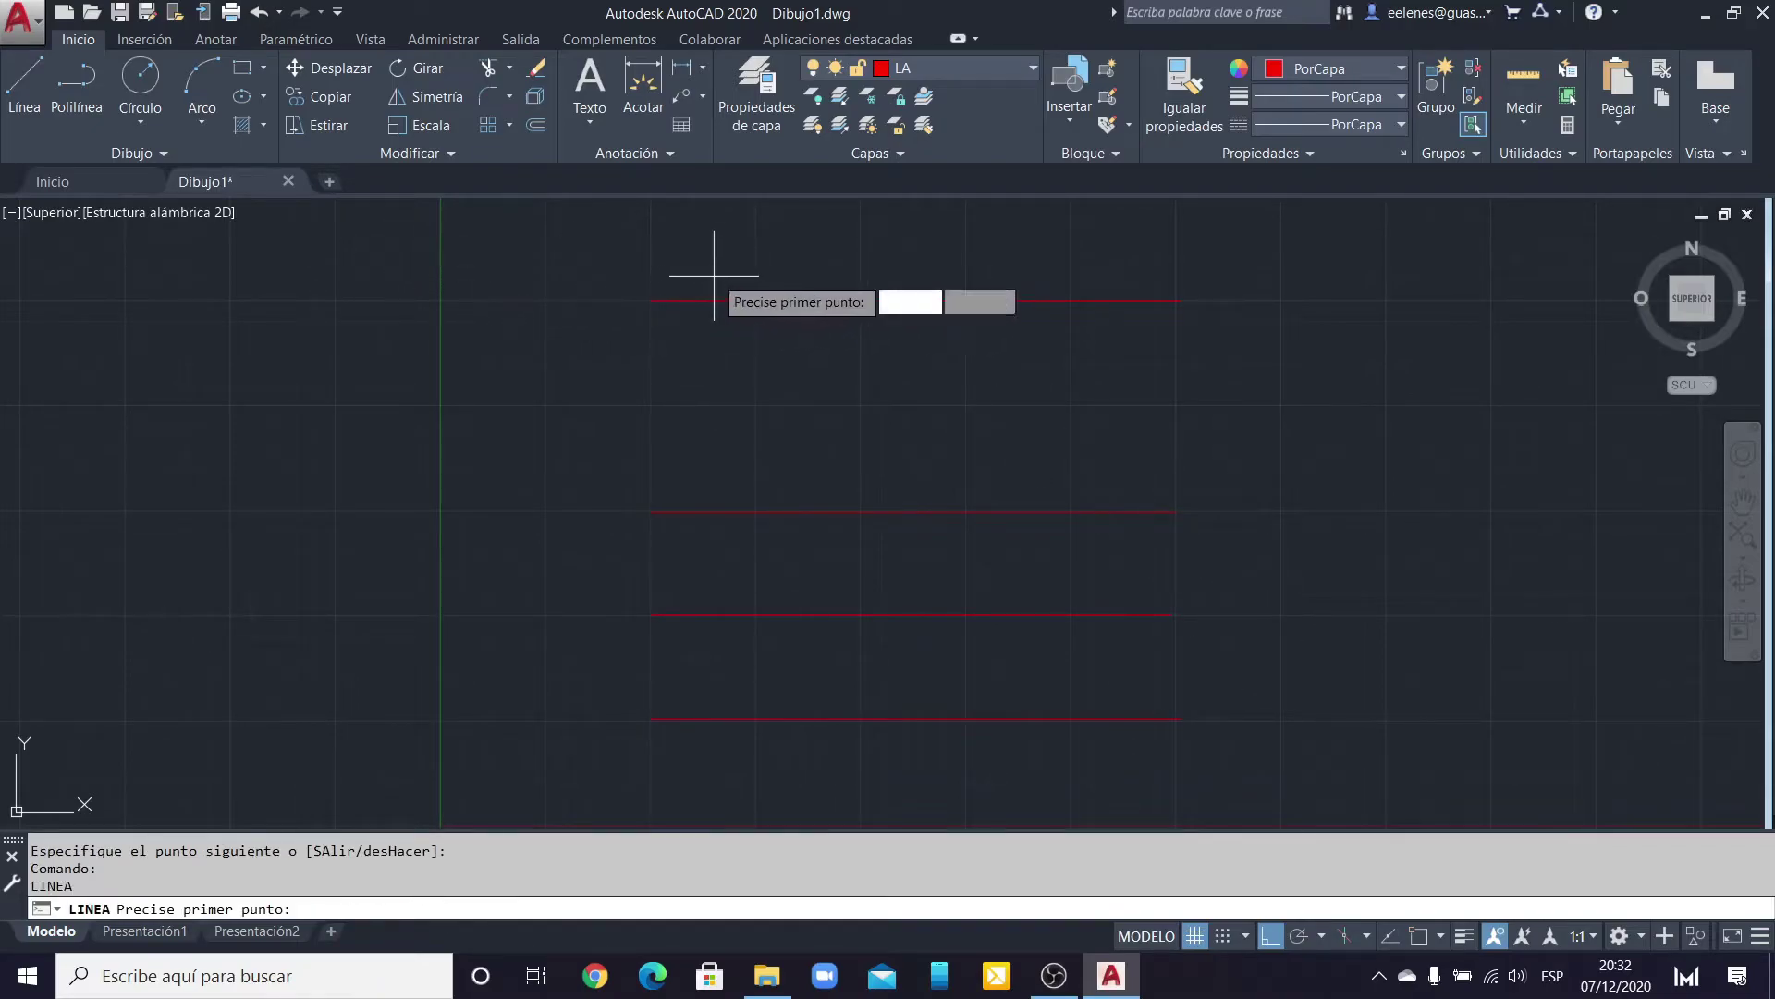
key("Return")
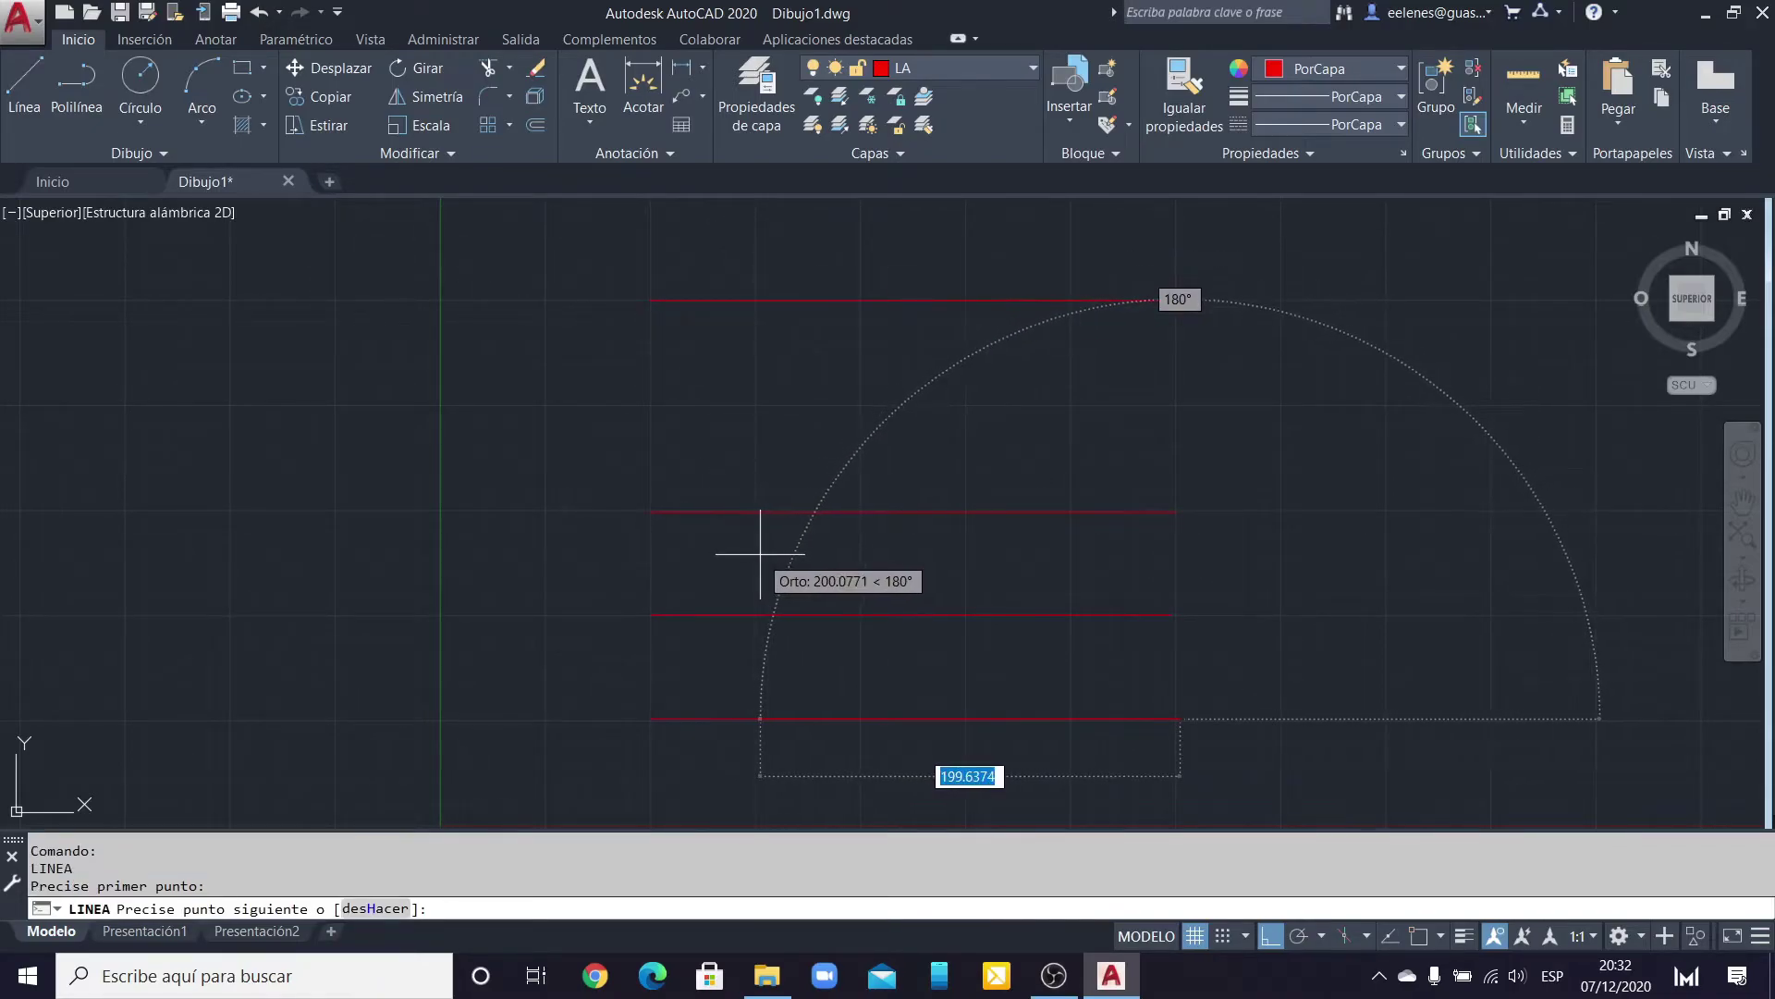
left_click(20, 88)
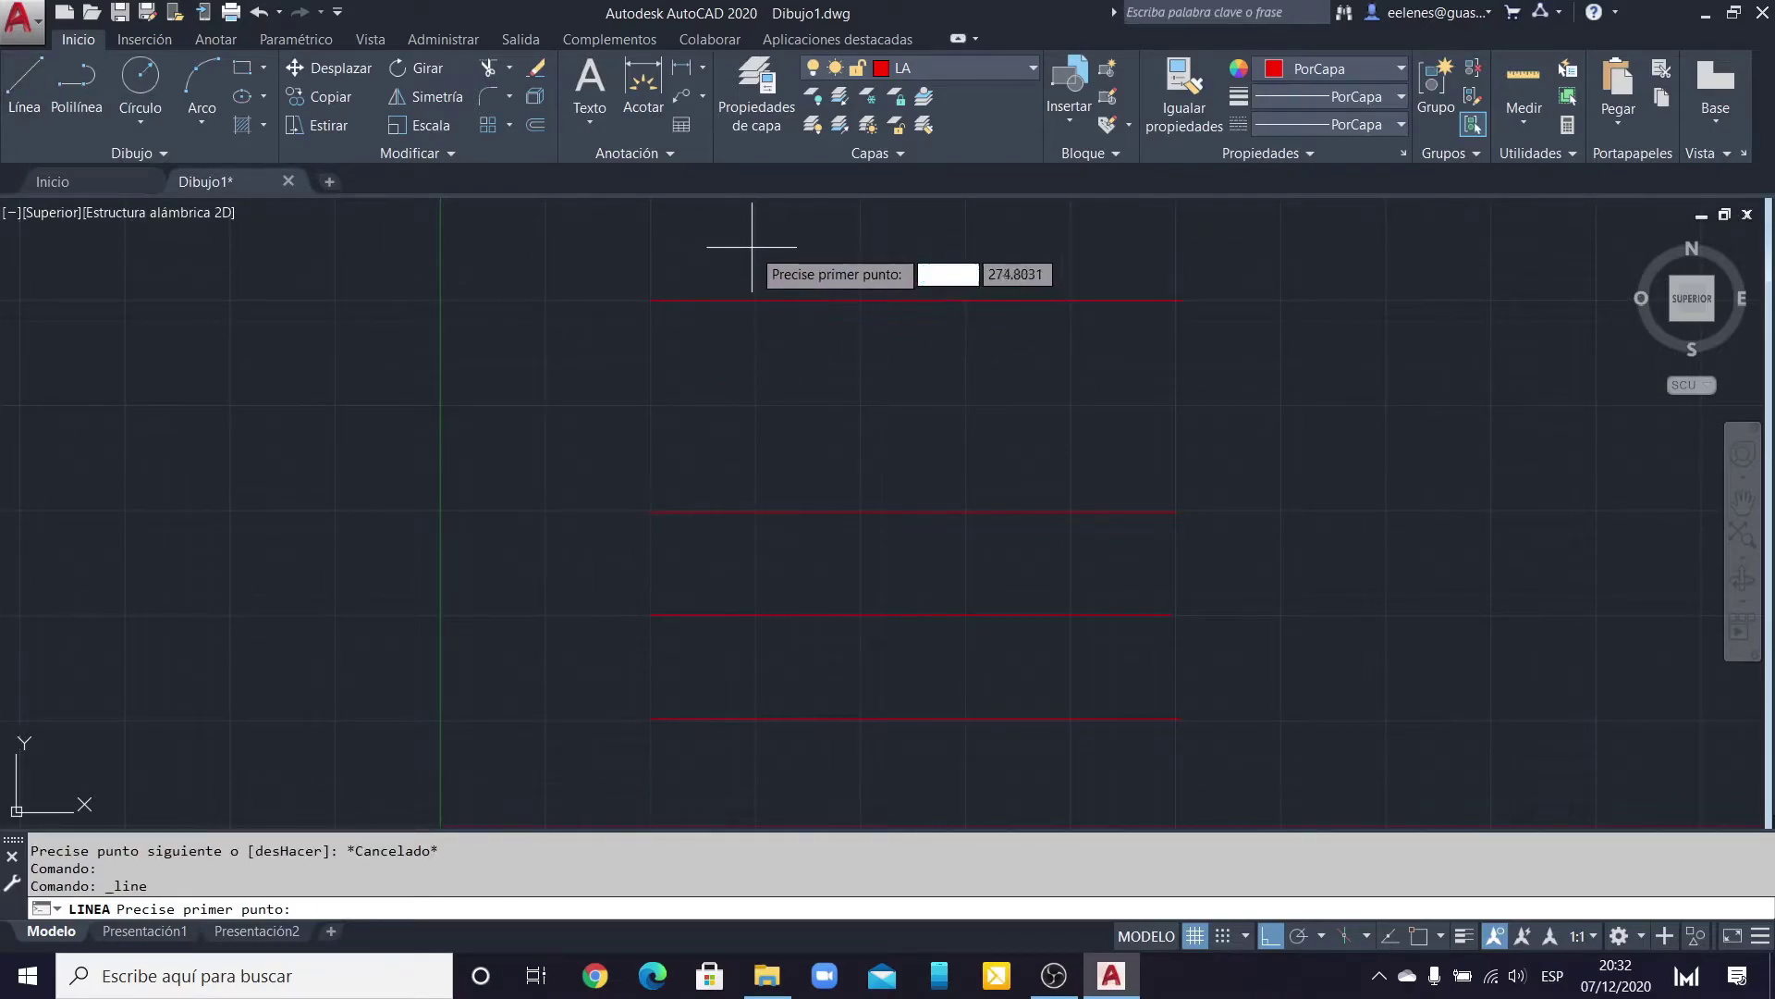
left_click(754, 247)
left_click(756, 770)
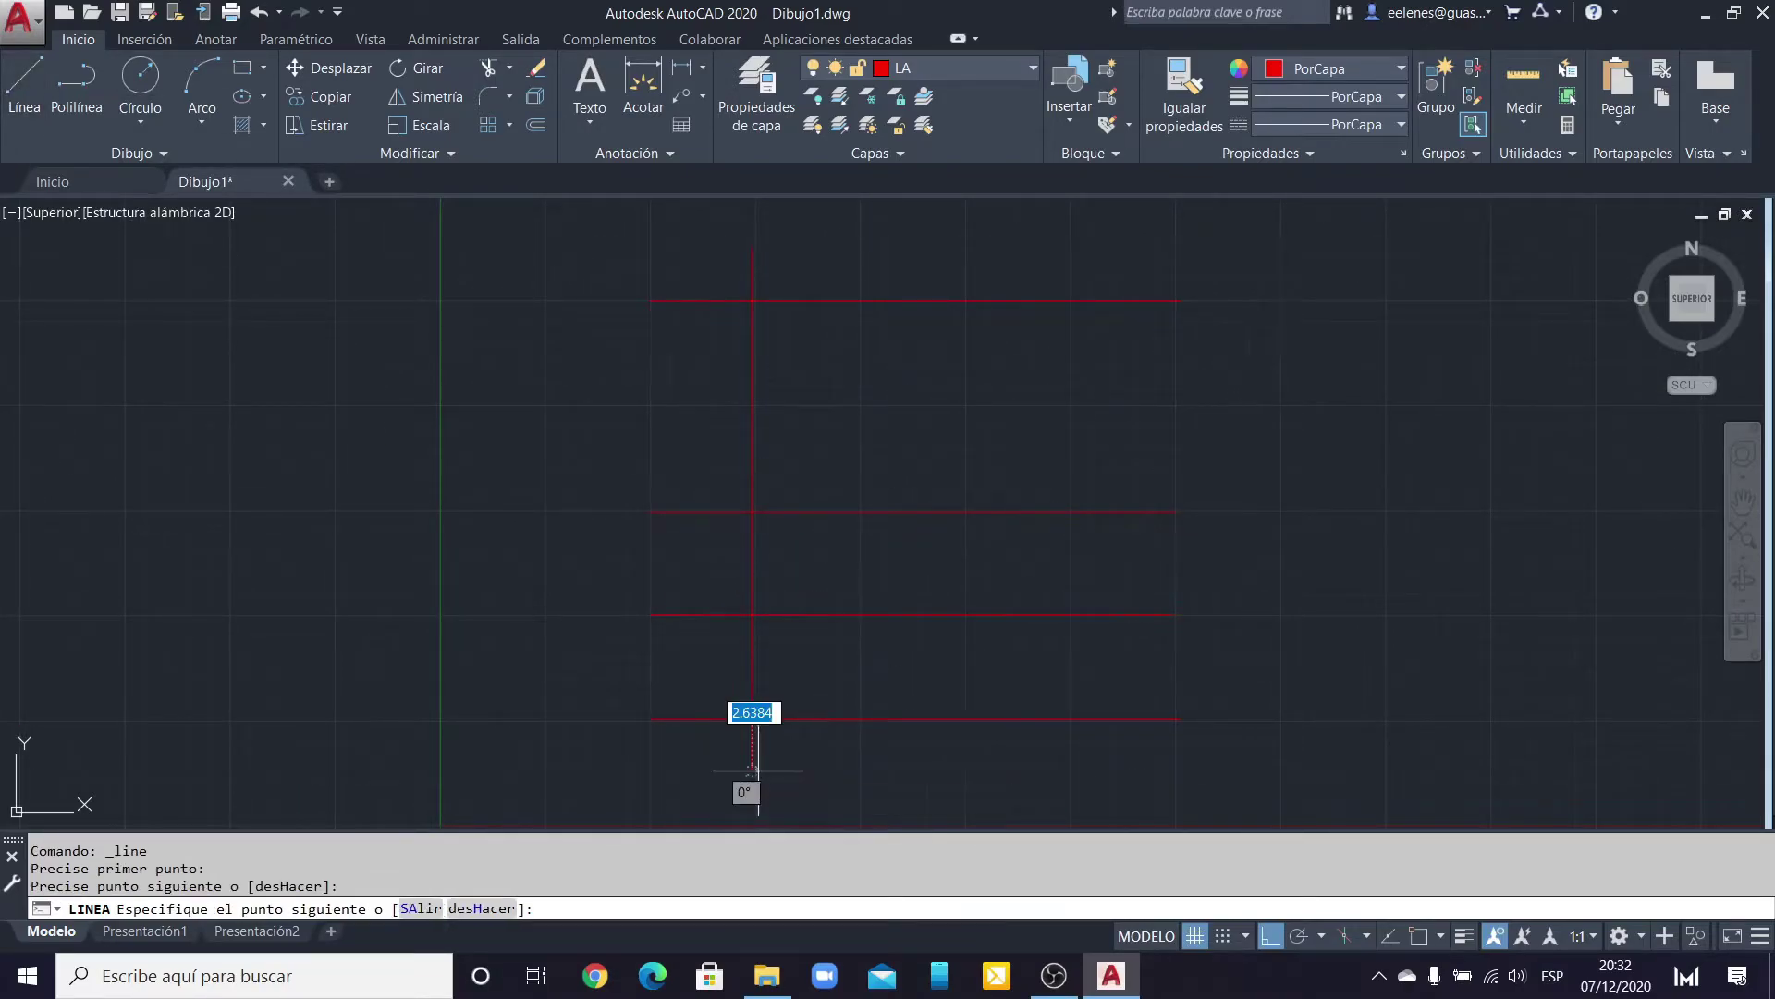
key("Return")
Step: Draw a second vertical line about 246 units long across the horizontals, about 91 units right of the first vertical
key("Return")
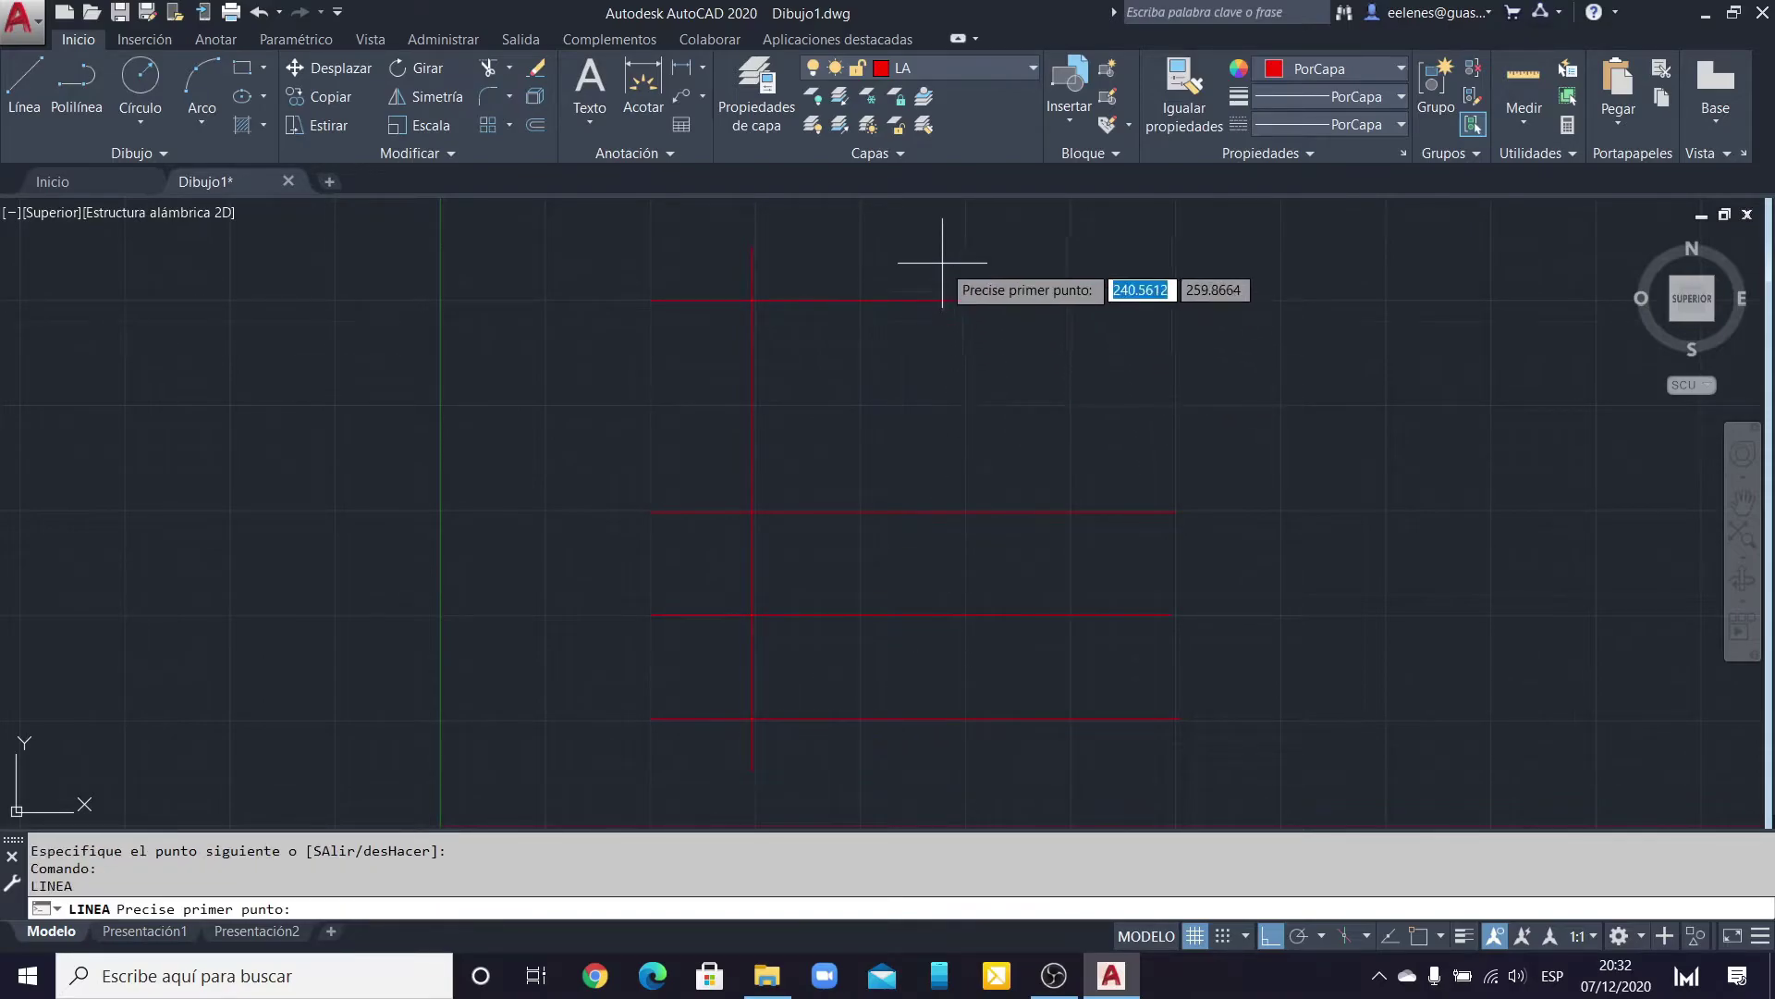
left_click(944, 245)
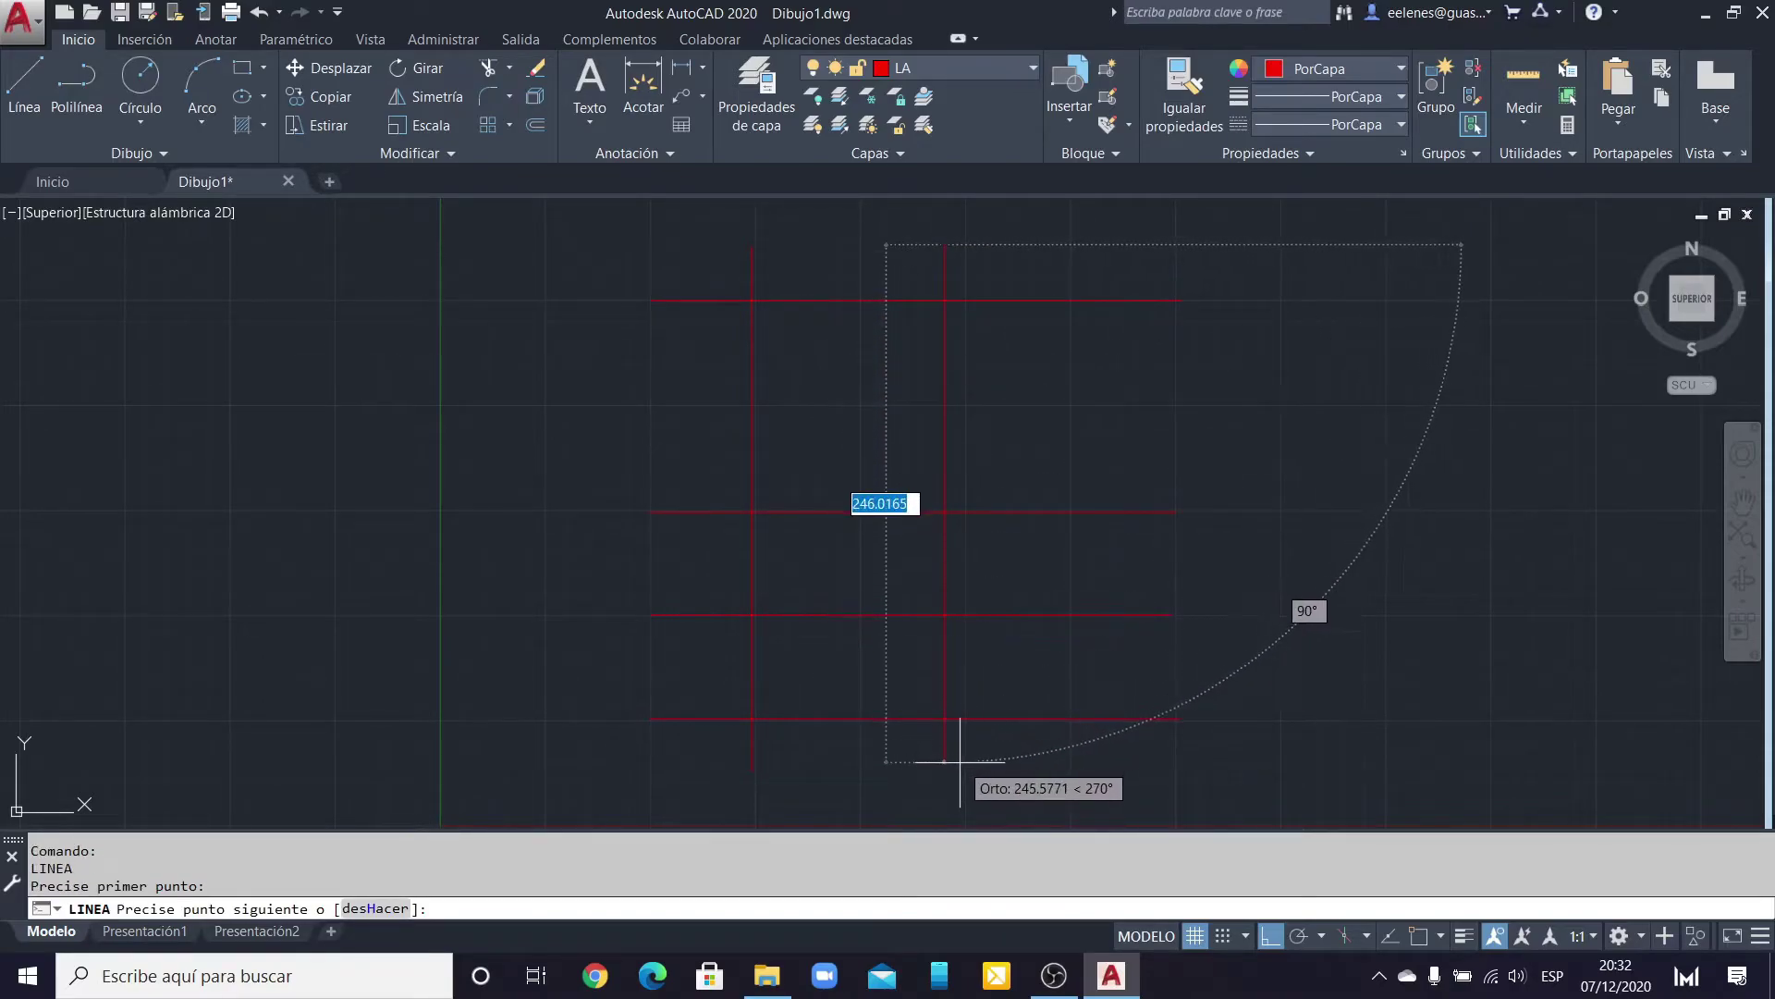
left_click(945, 767)
key("Return")
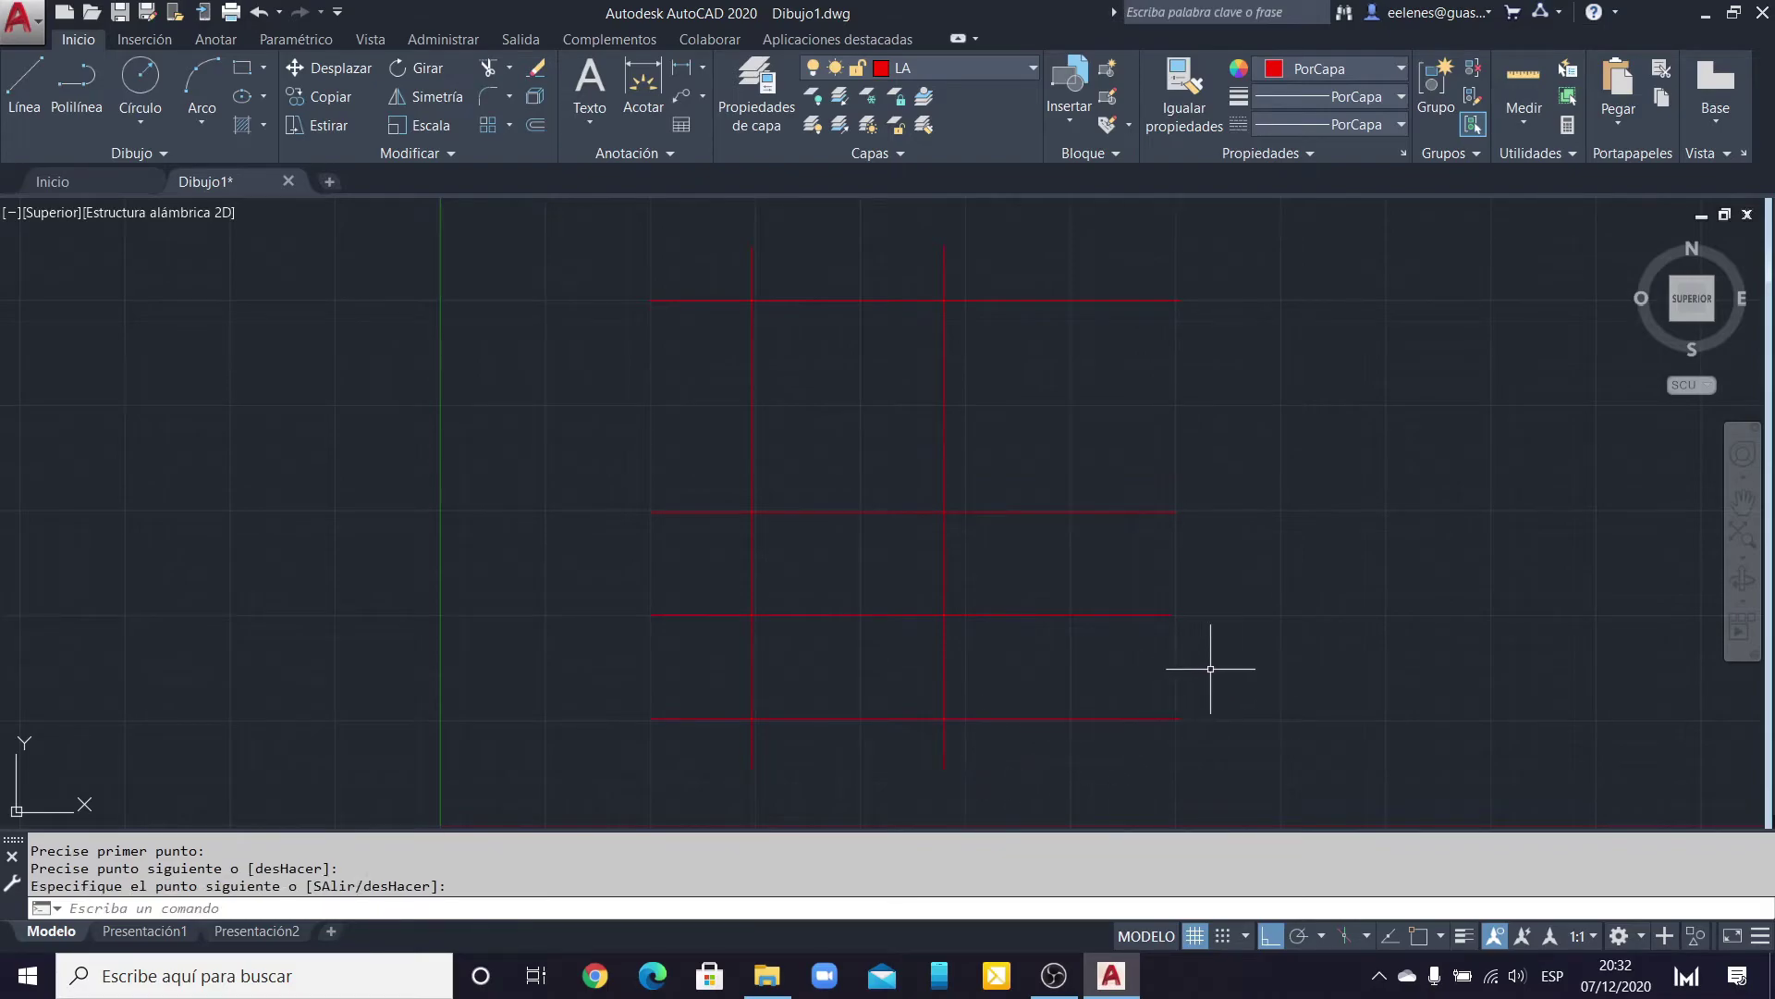
Step: Draw a third vertical line of about the same length, one grid square in from the horizontals' right ends
key("Return")
left_click(1068, 247)
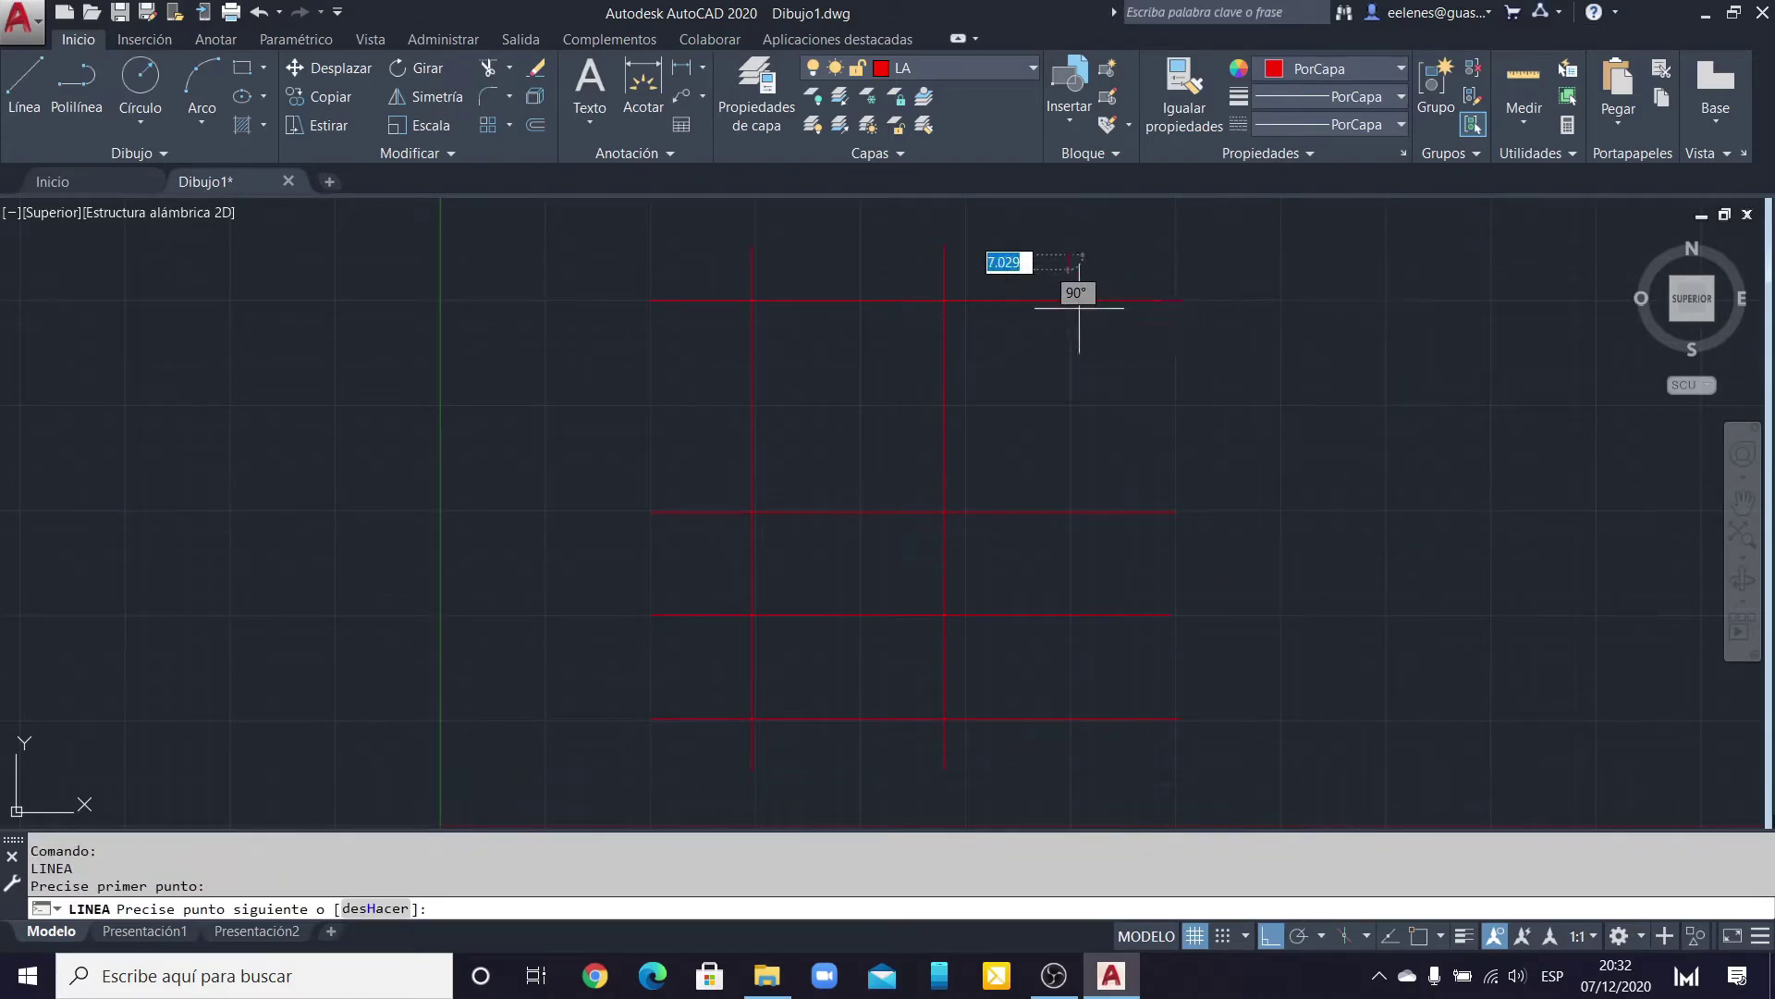
left_click(1103, 767)
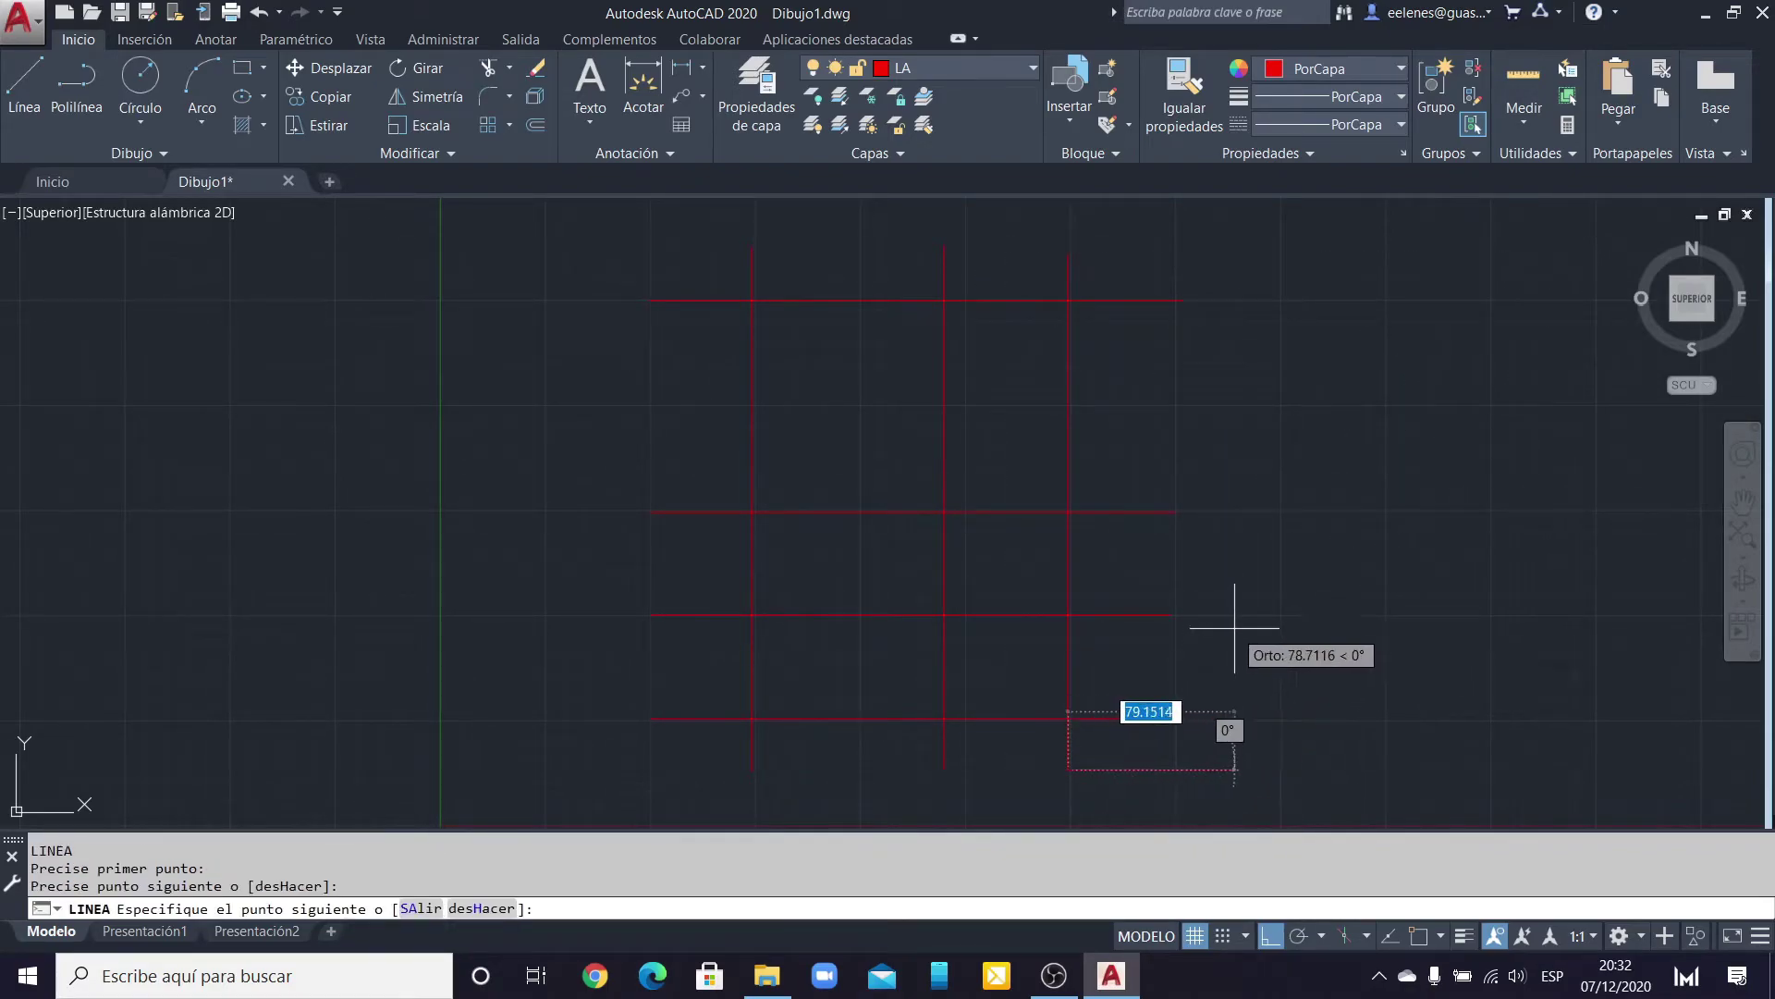
key("Return")
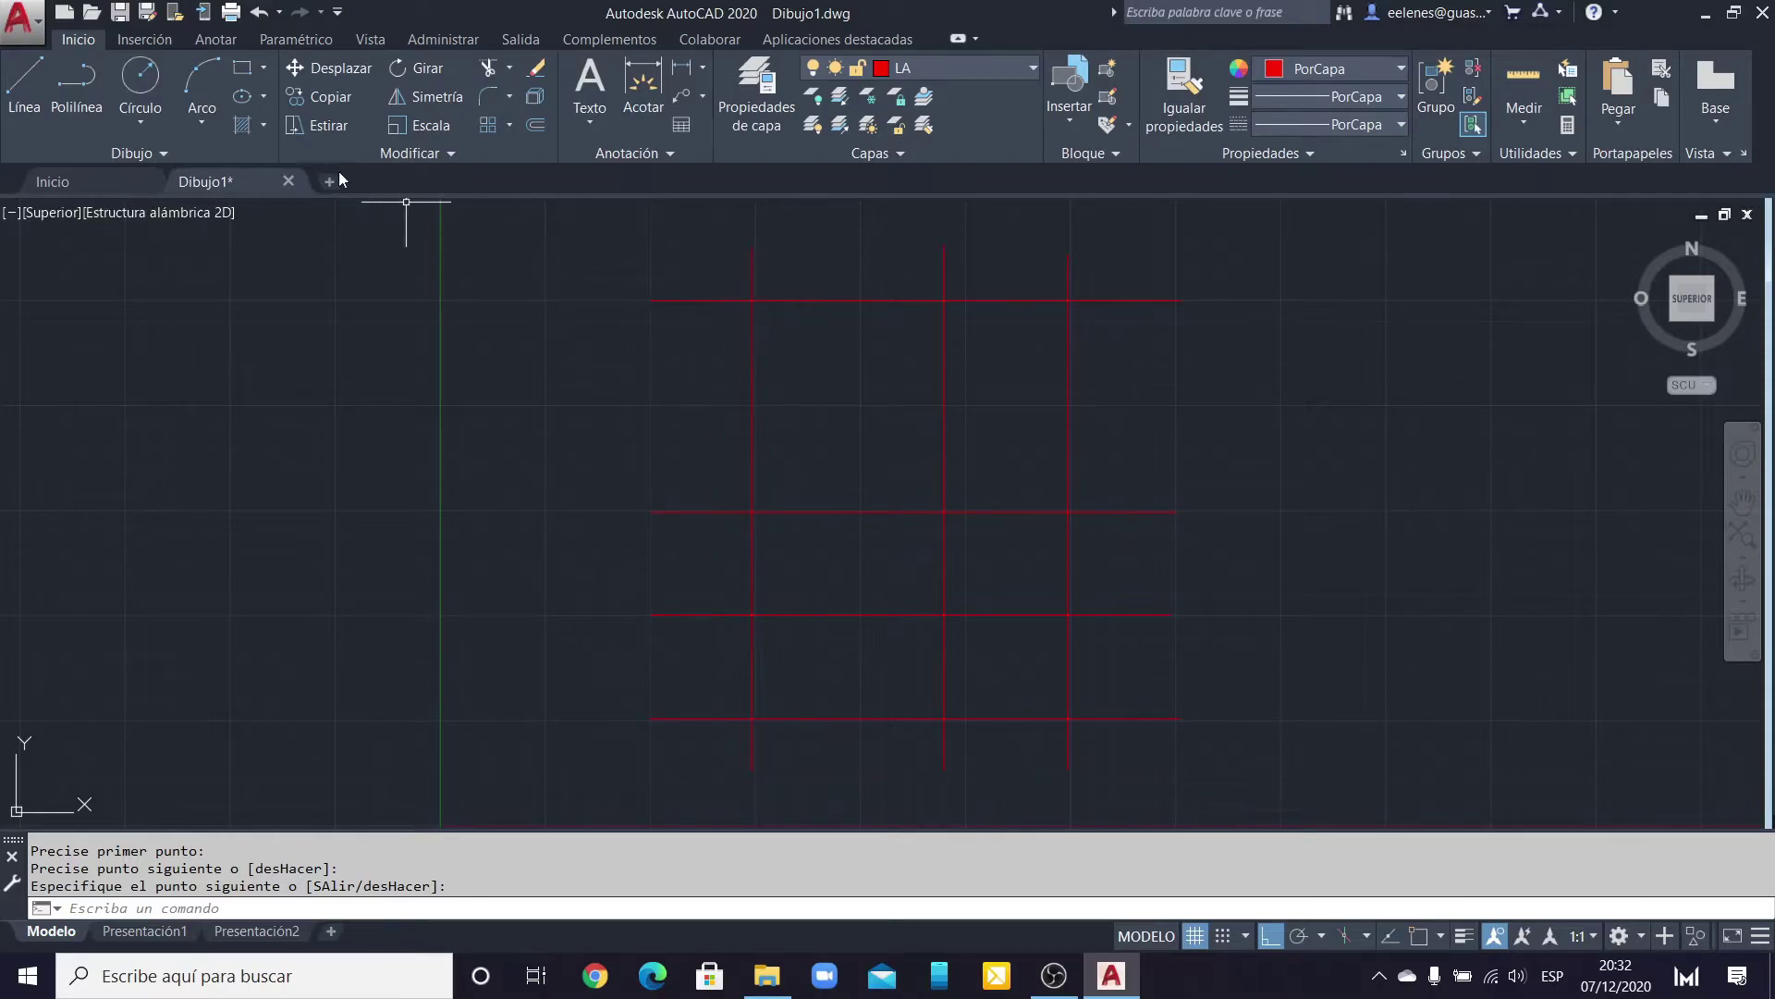
Step: Turn on object snap and draw a circle of radius 10 on the intersection of the first vertical and top horizontal lines
left_click(147, 85)
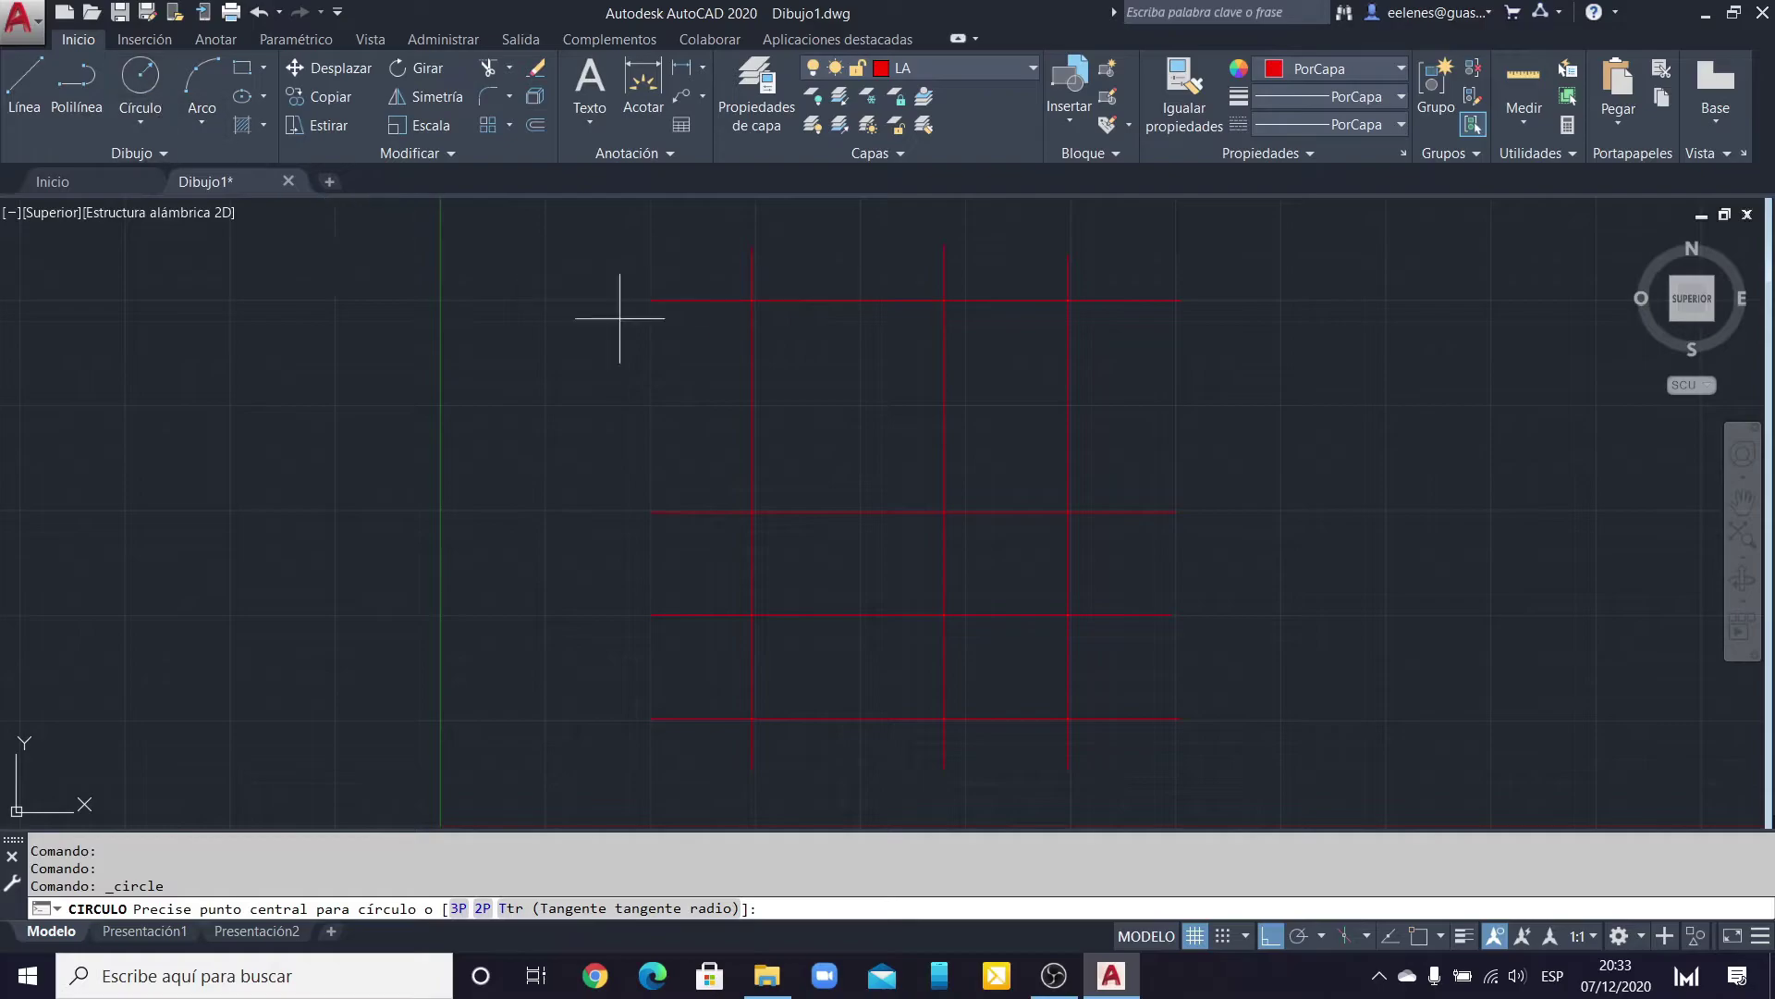
left_click(1421, 937)
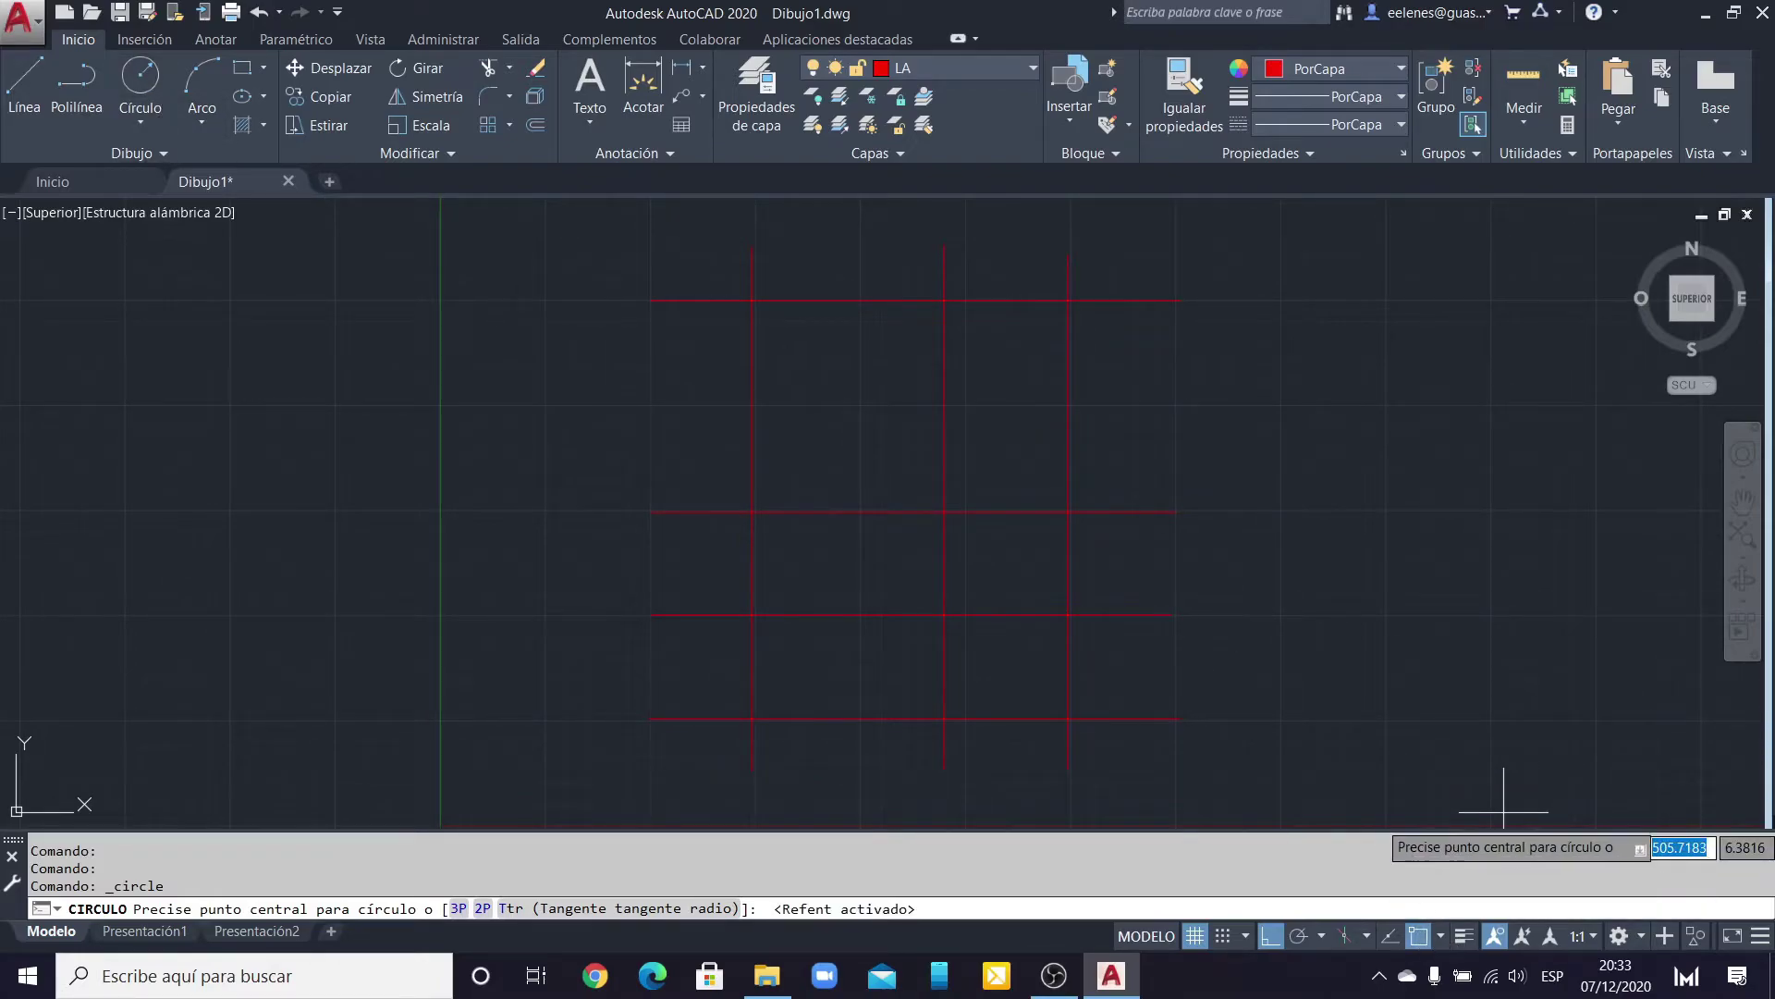
left_click(751, 299)
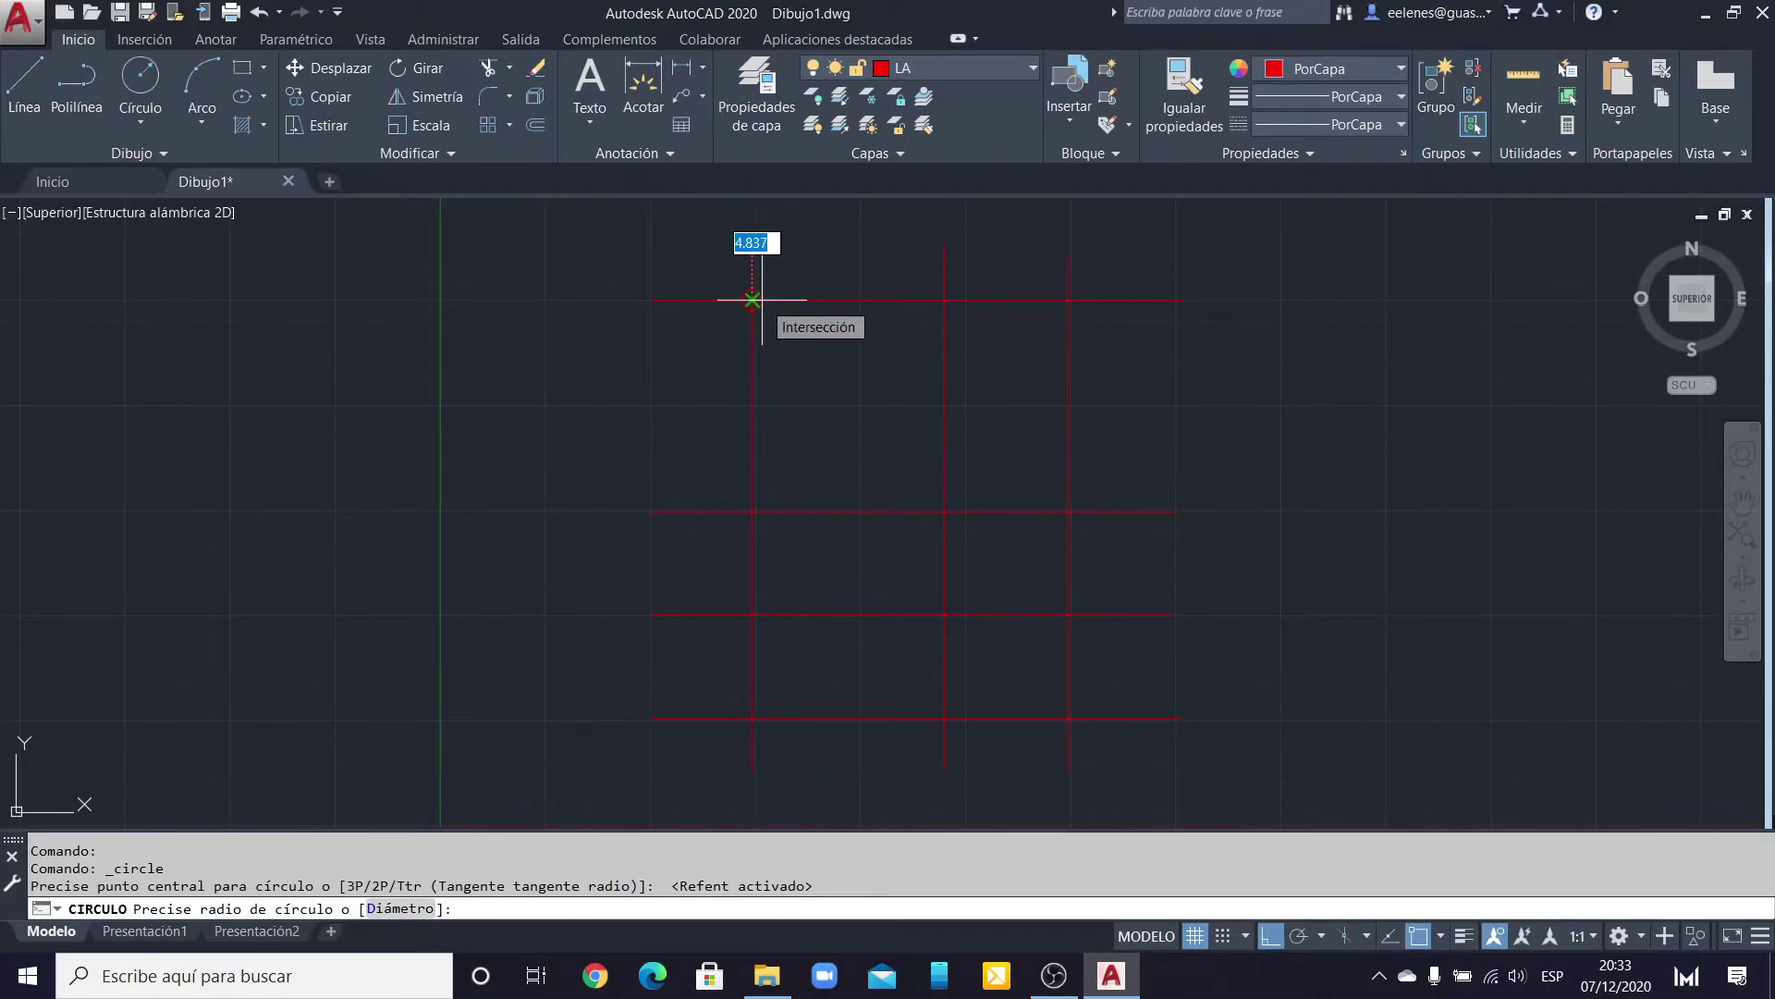
type("10")
key("Return")
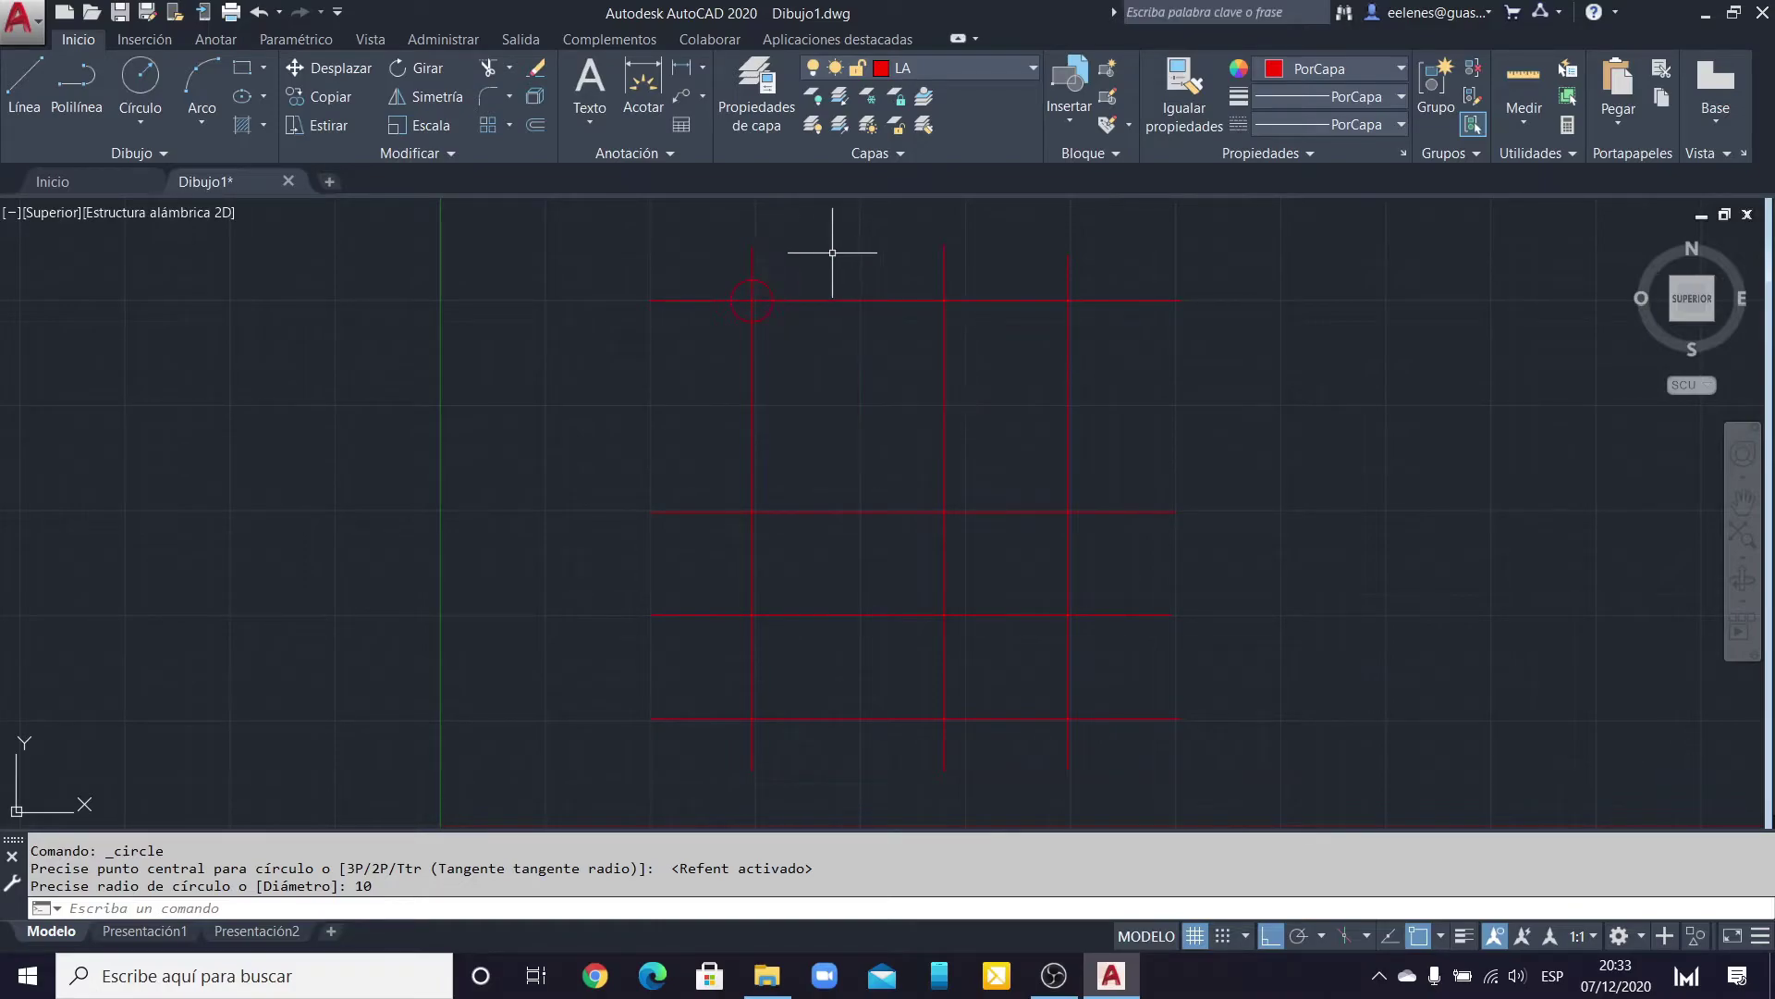
Step: Delete the circle, make layer LD current and redraw the circle with radius 10 at the same intersection
left_click(771, 292)
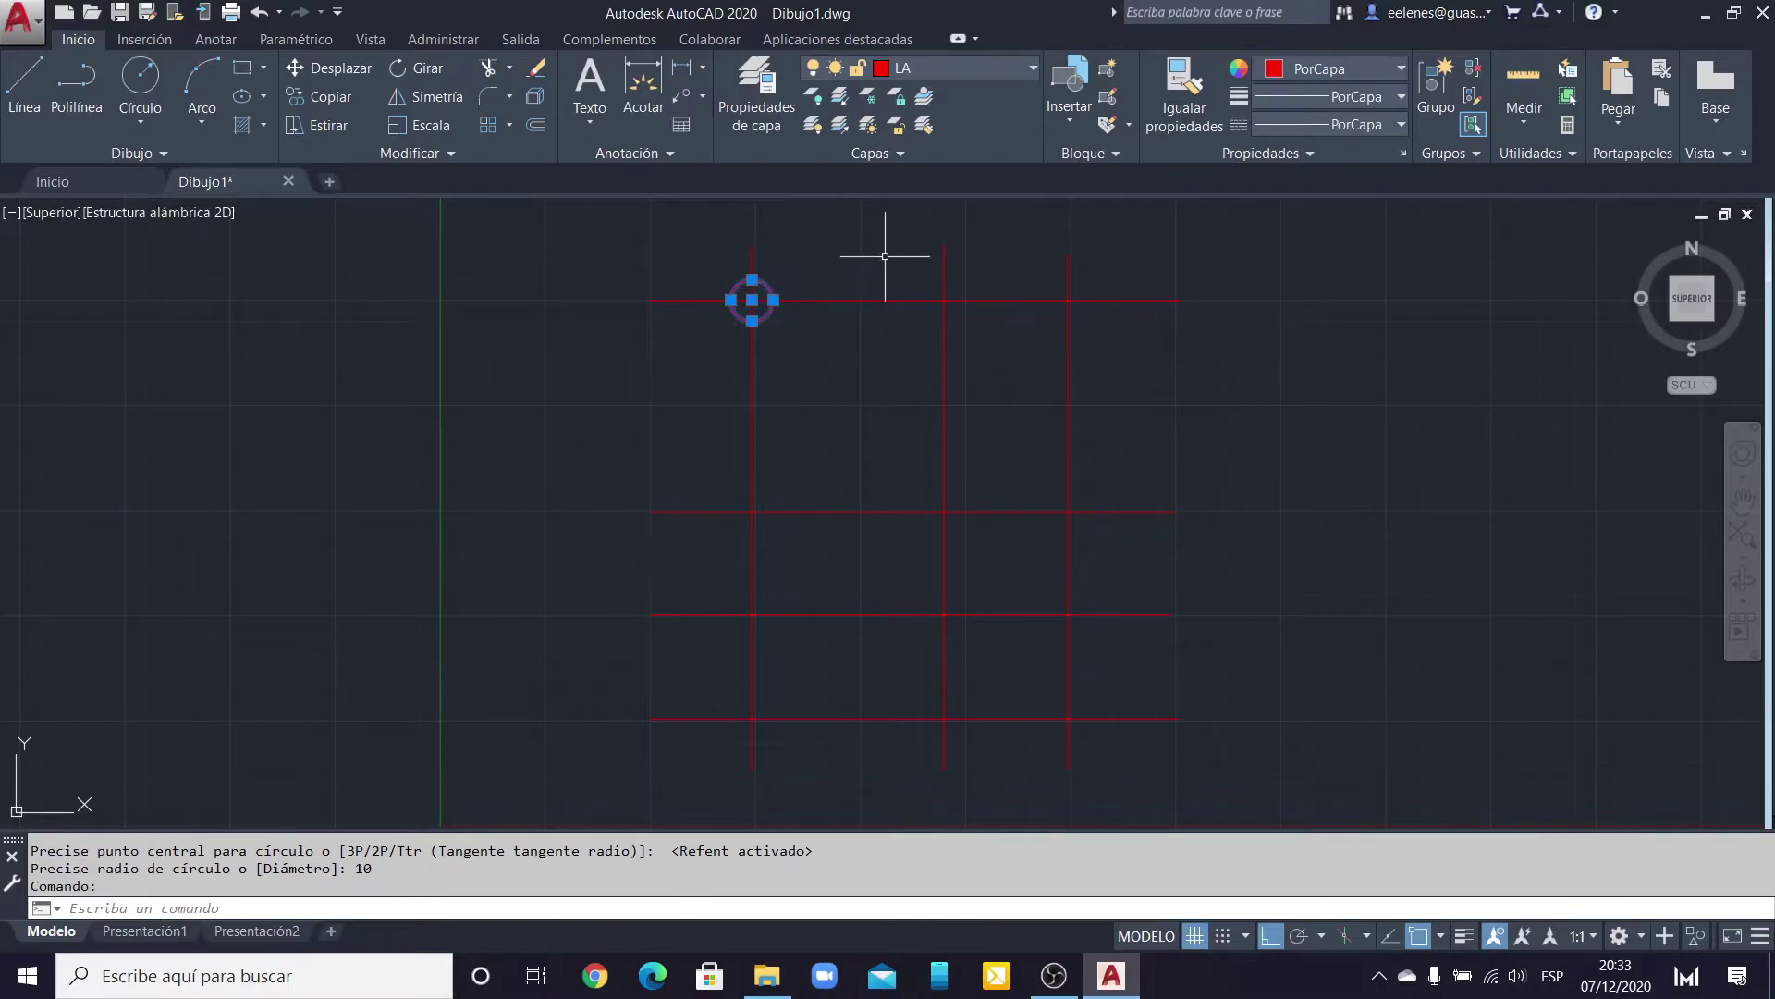
key("Delete")
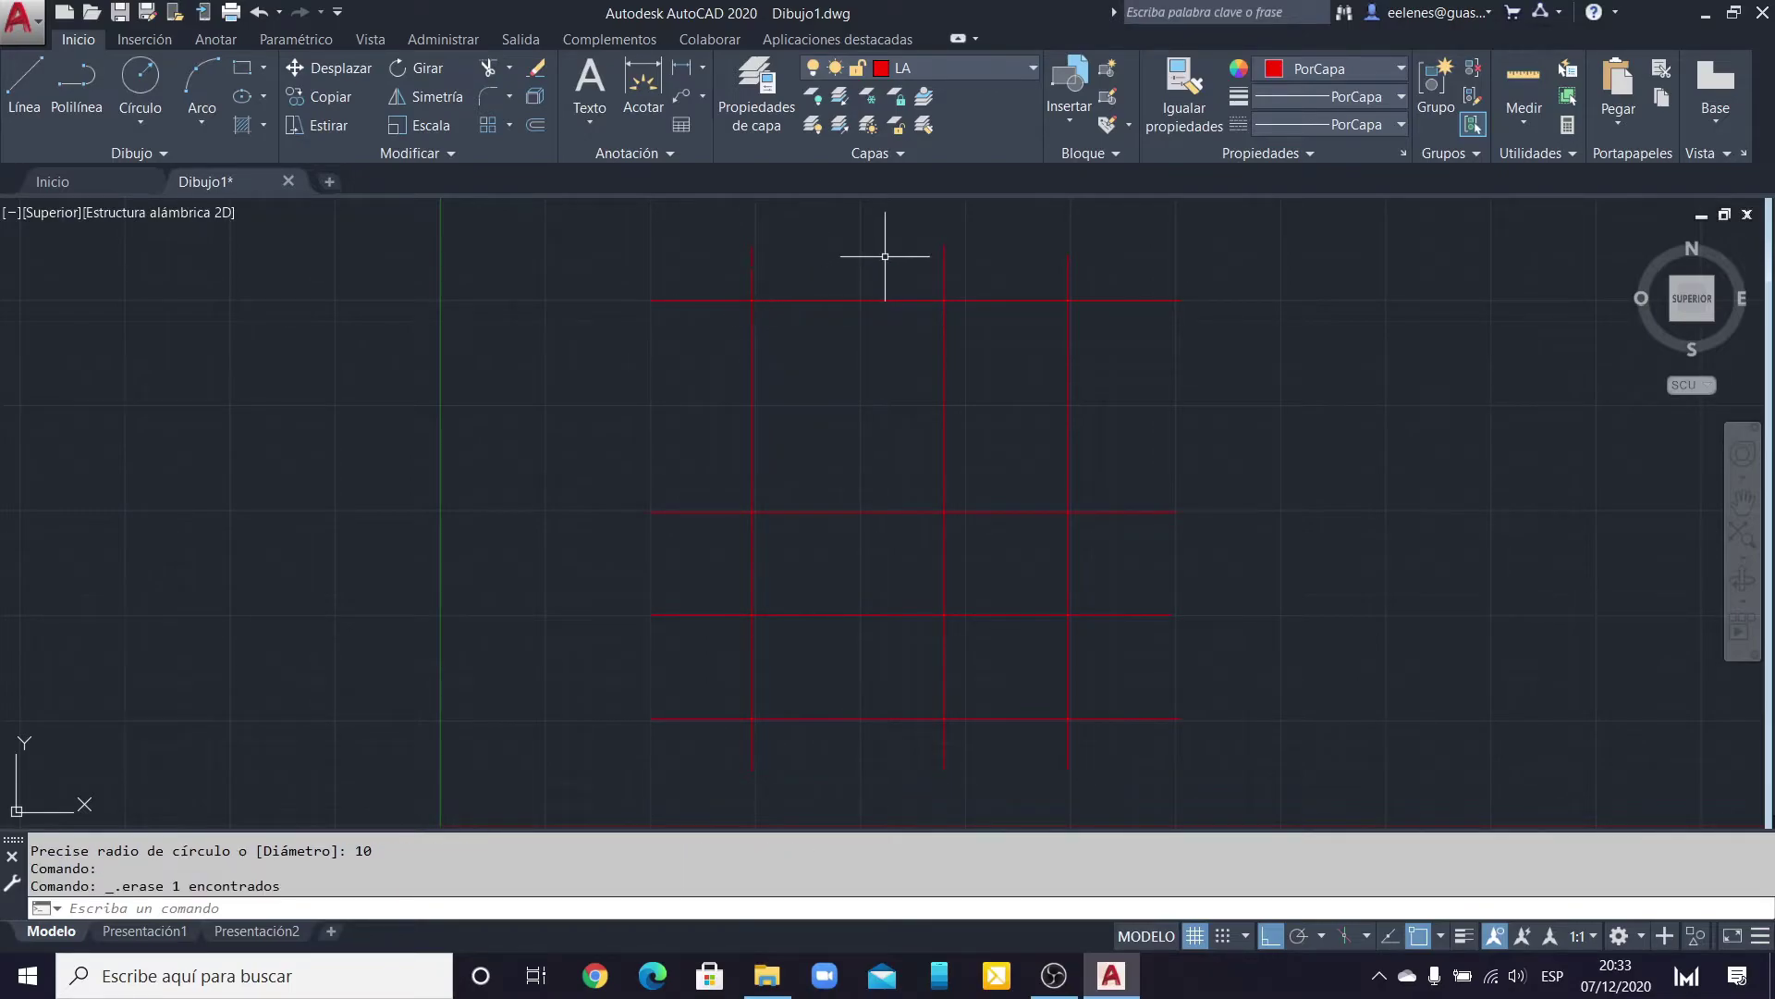
left_click(1031, 70)
left_click(919, 180)
left_click(141, 79)
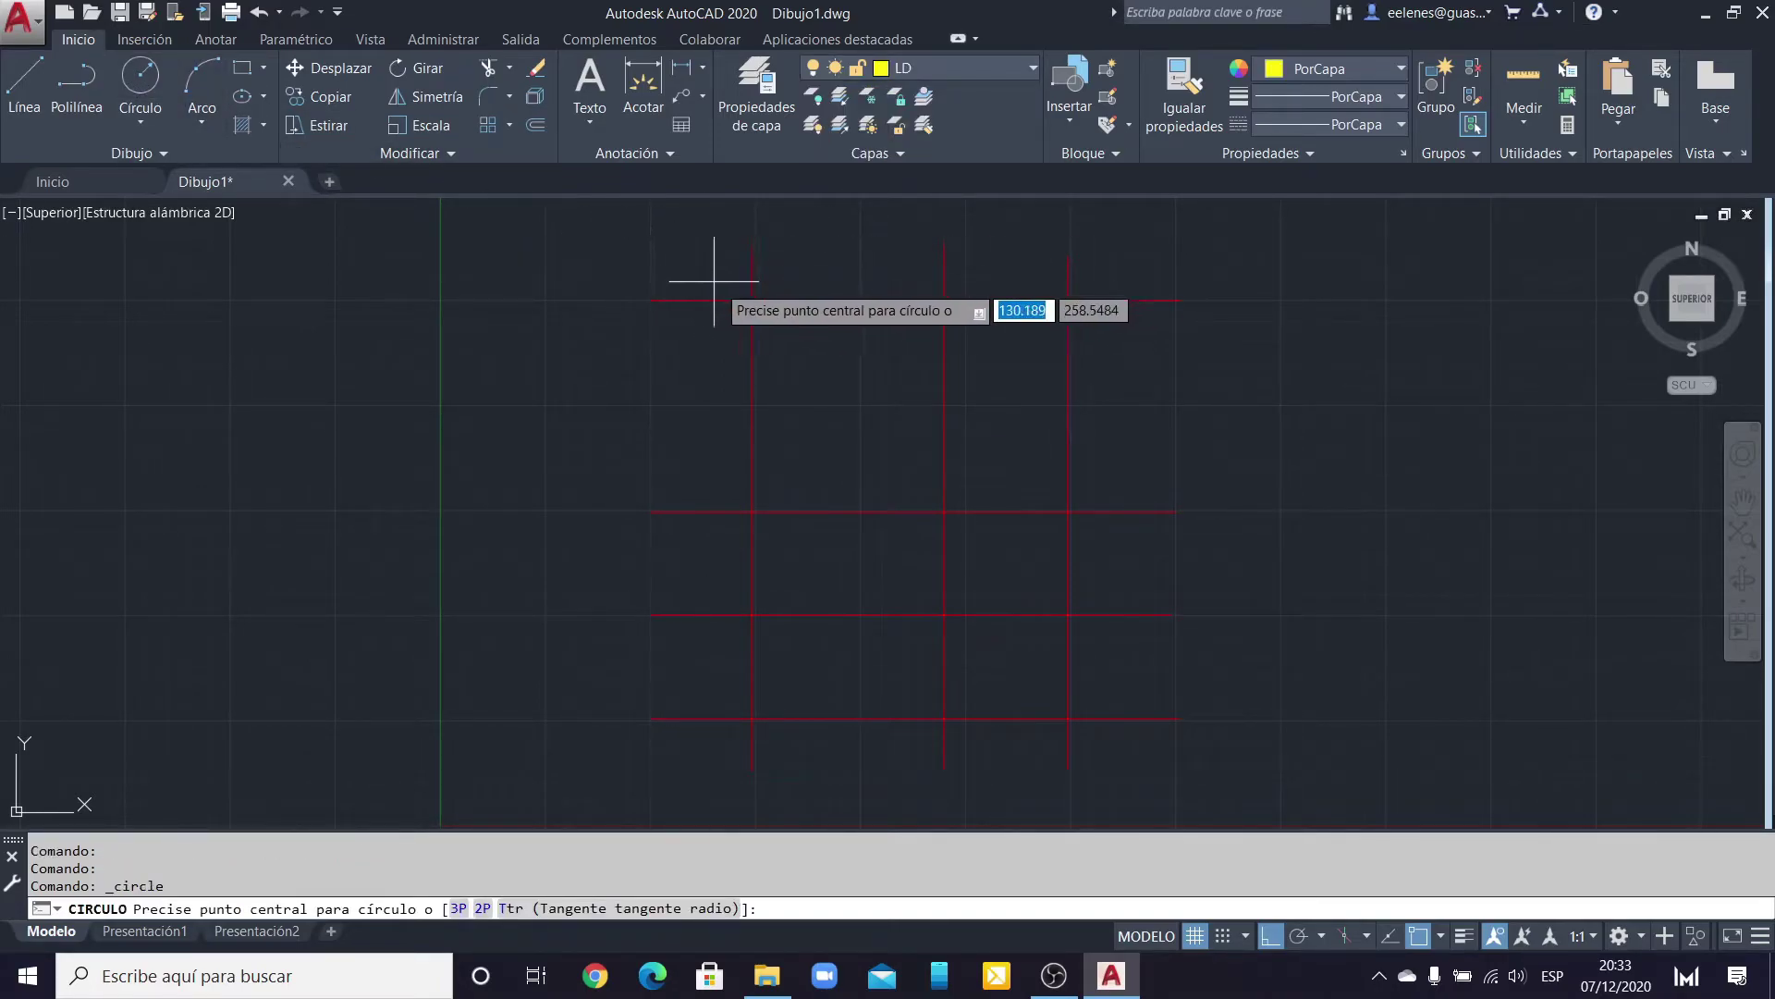
left_click(751, 300)
type("10")
key("Return")
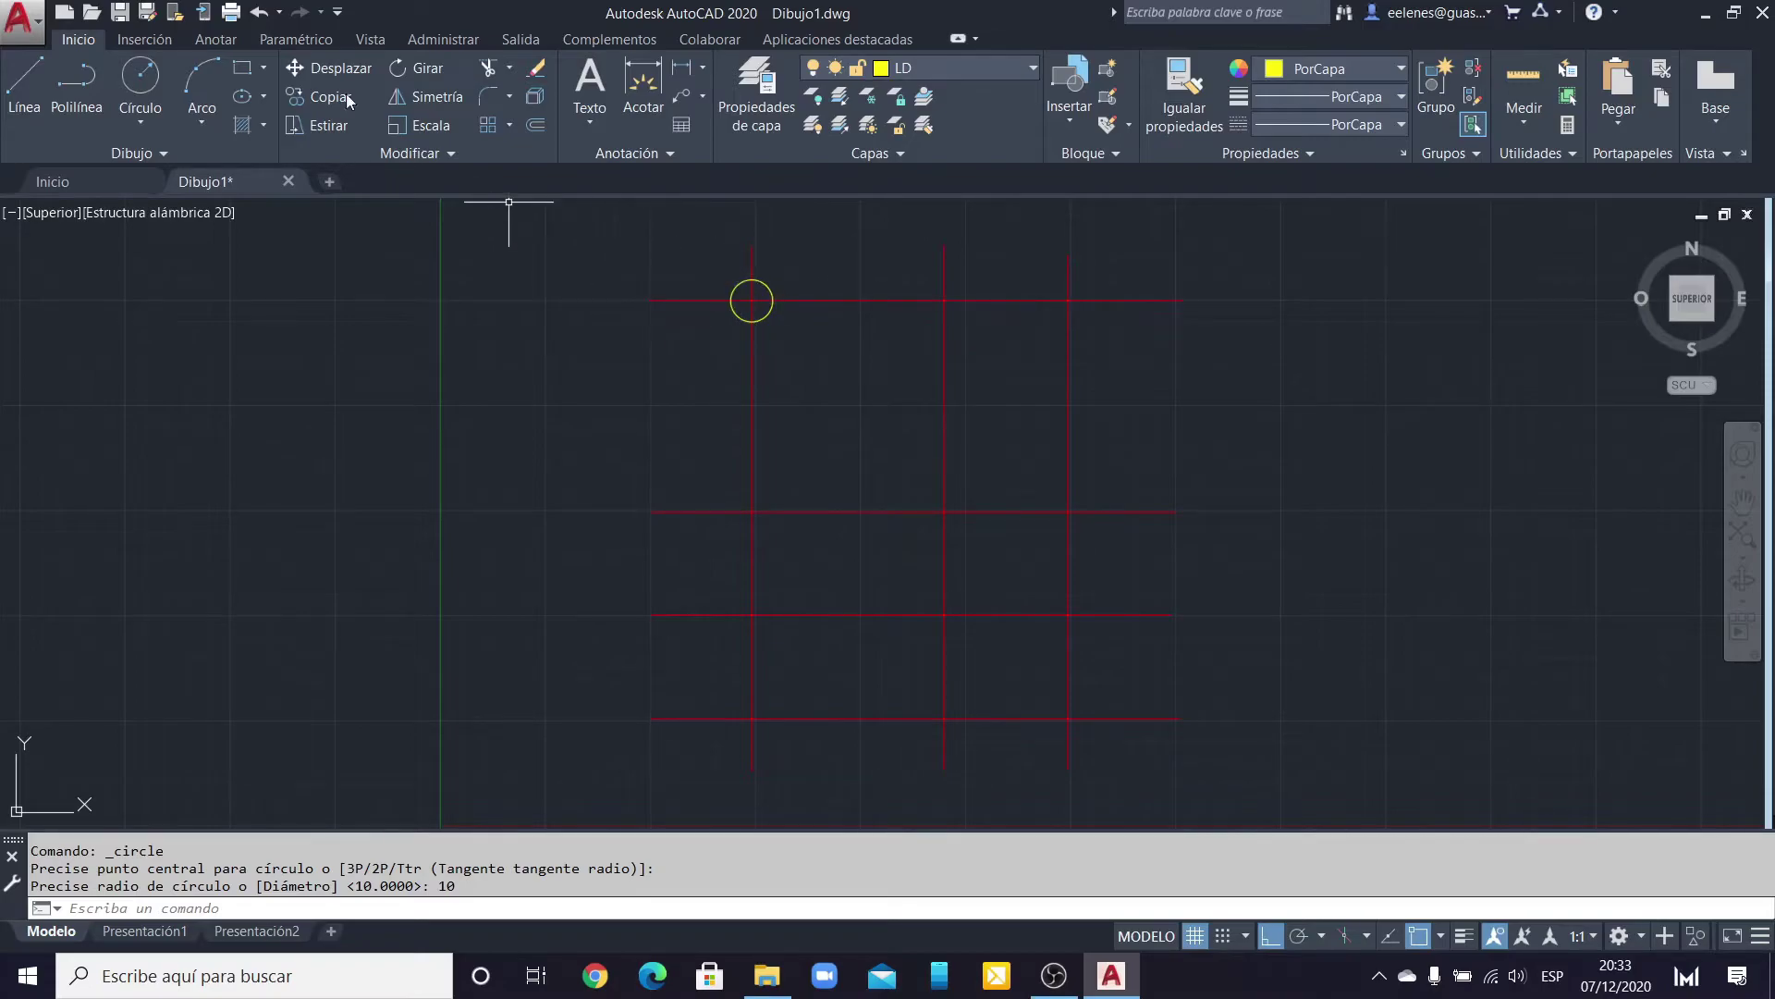
Step: Undo the redrawn circle, the layer switch and the deletion of the original circle
left_click(260, 13)
left_click(260, 13)
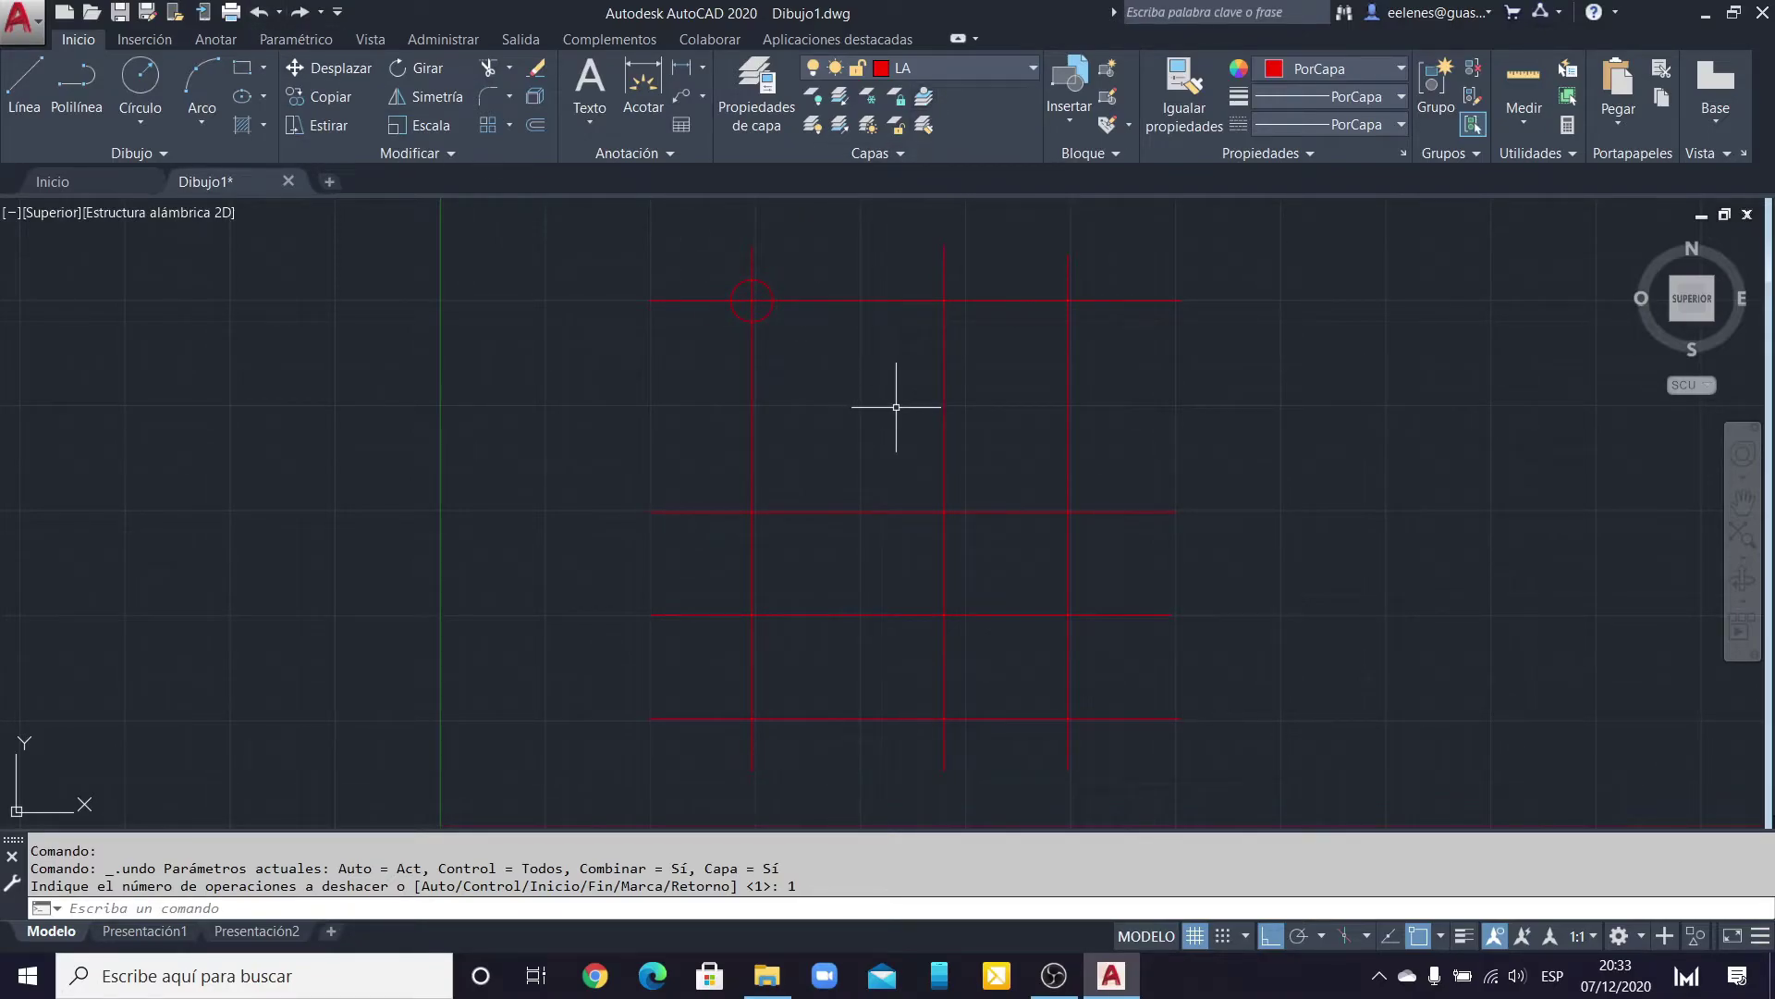
Step: Move the existing circle from layer LA to layer LD and clear the selection
left_click(772, 289)
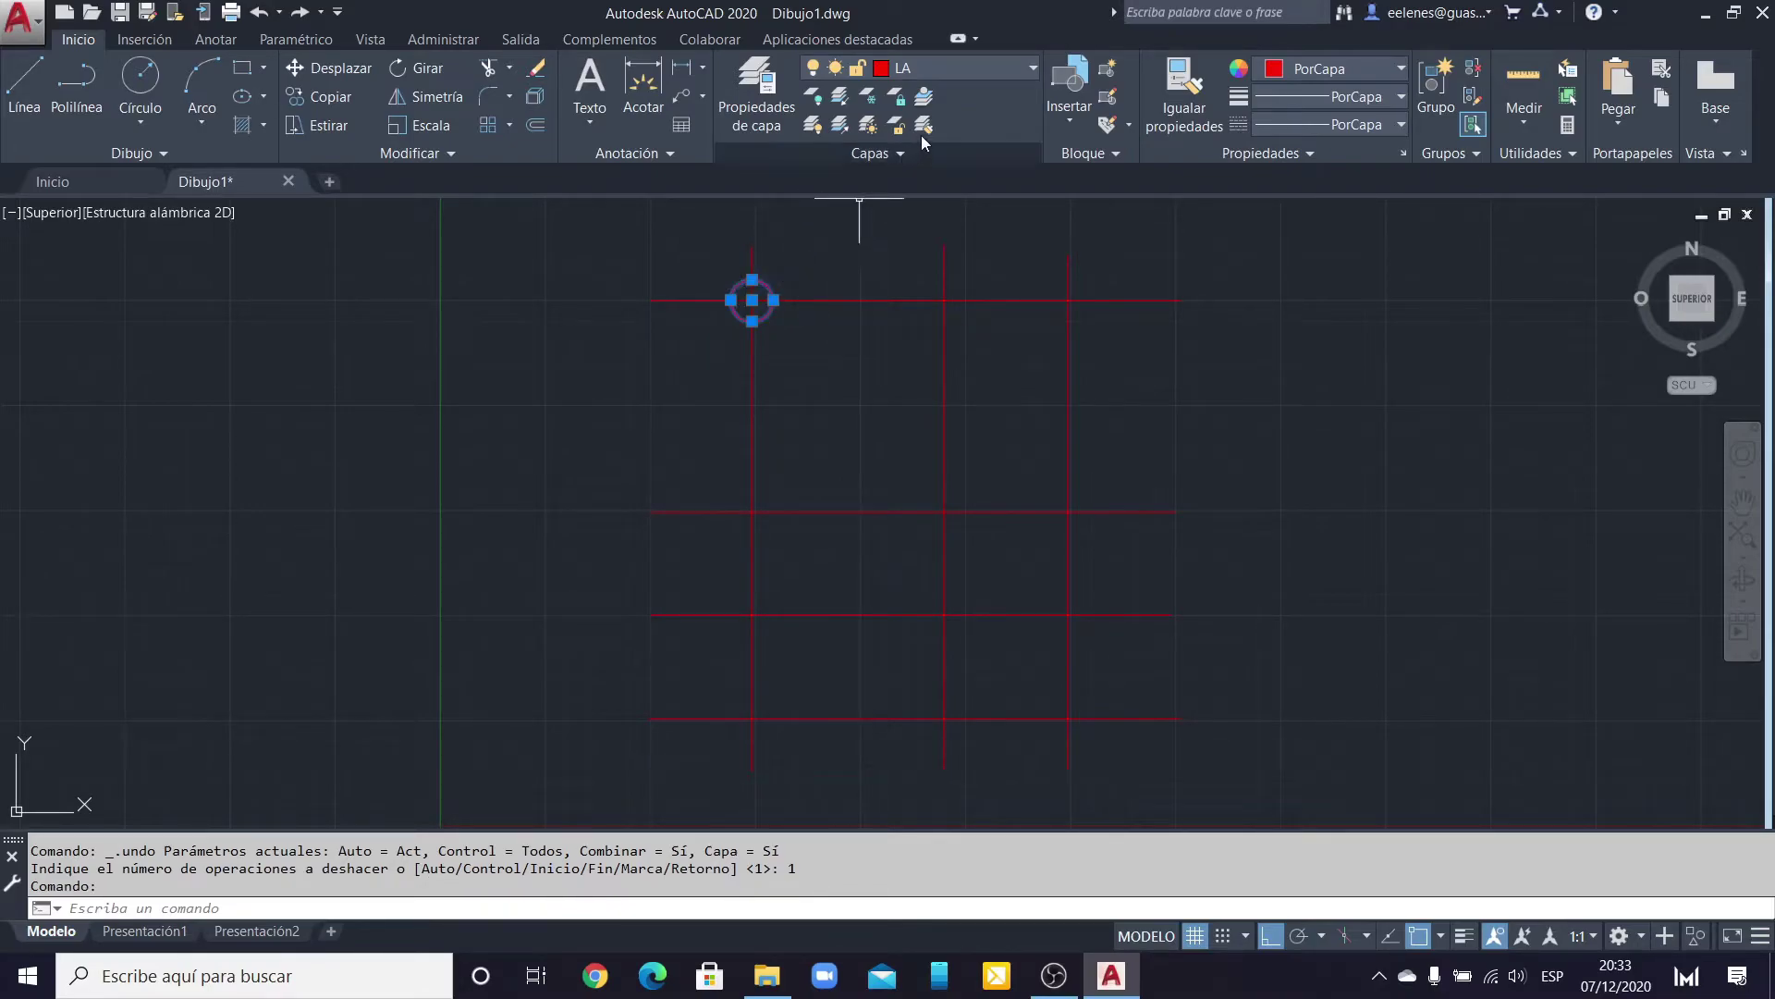
left_click(1033, 69)
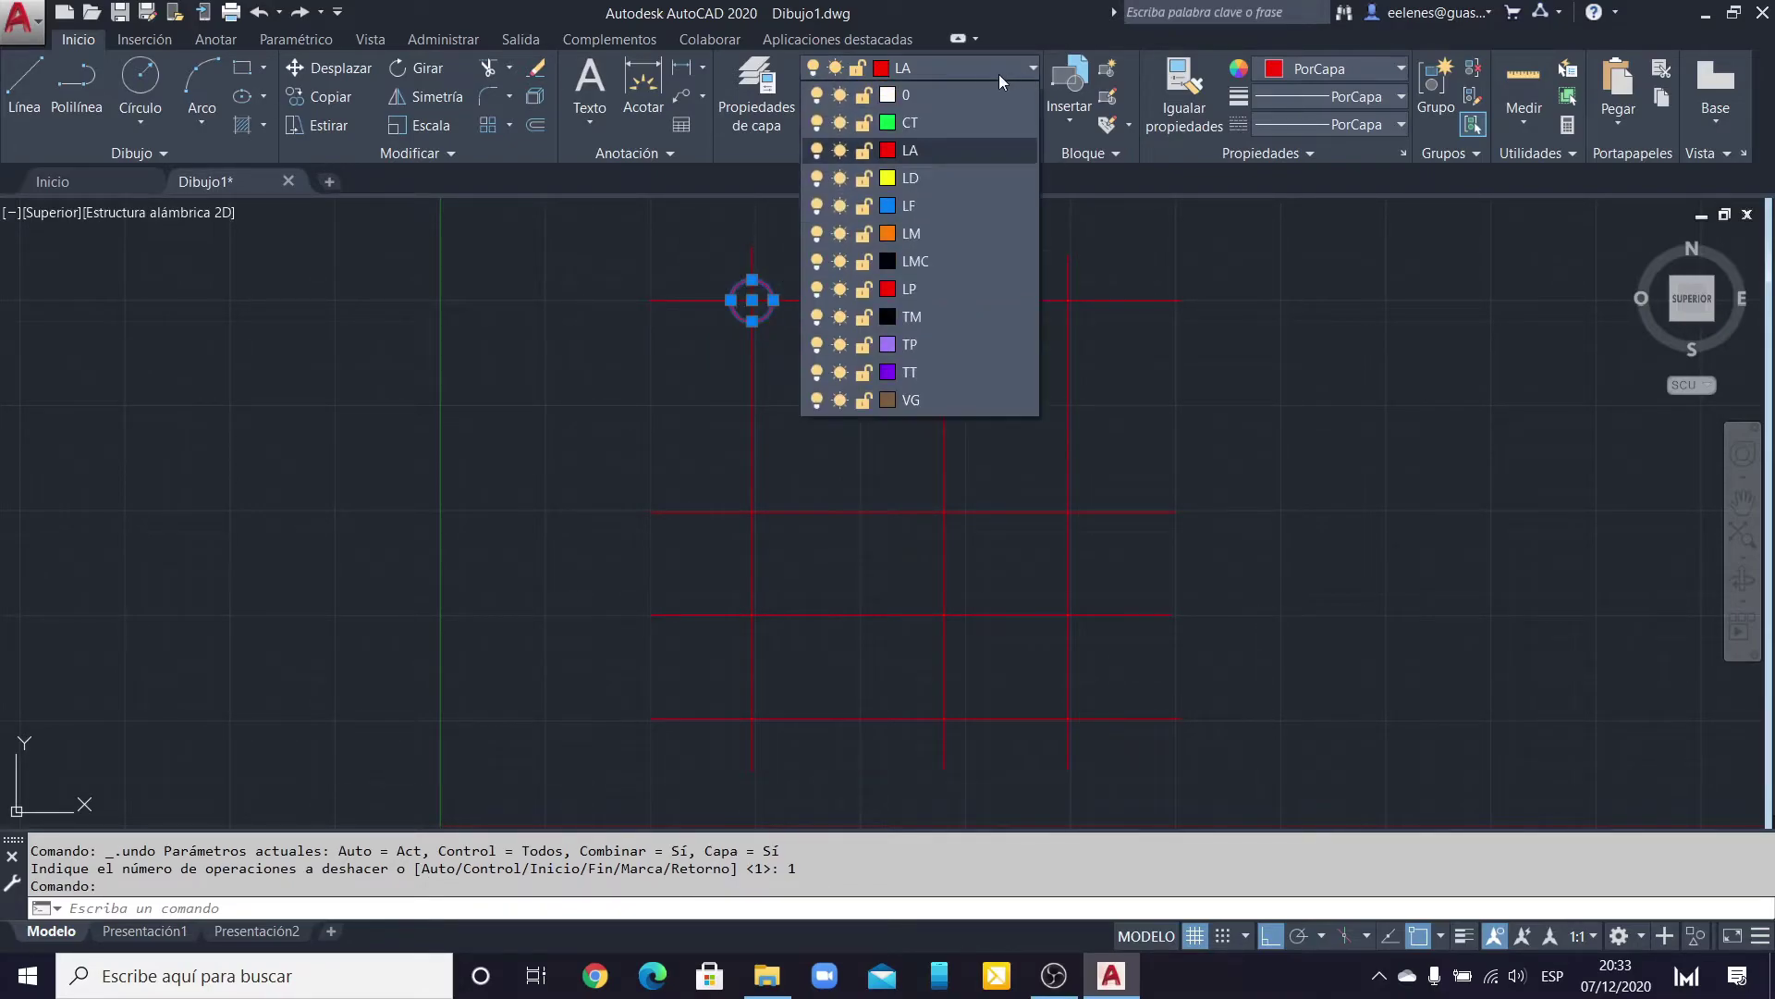
left_click(929, 181)
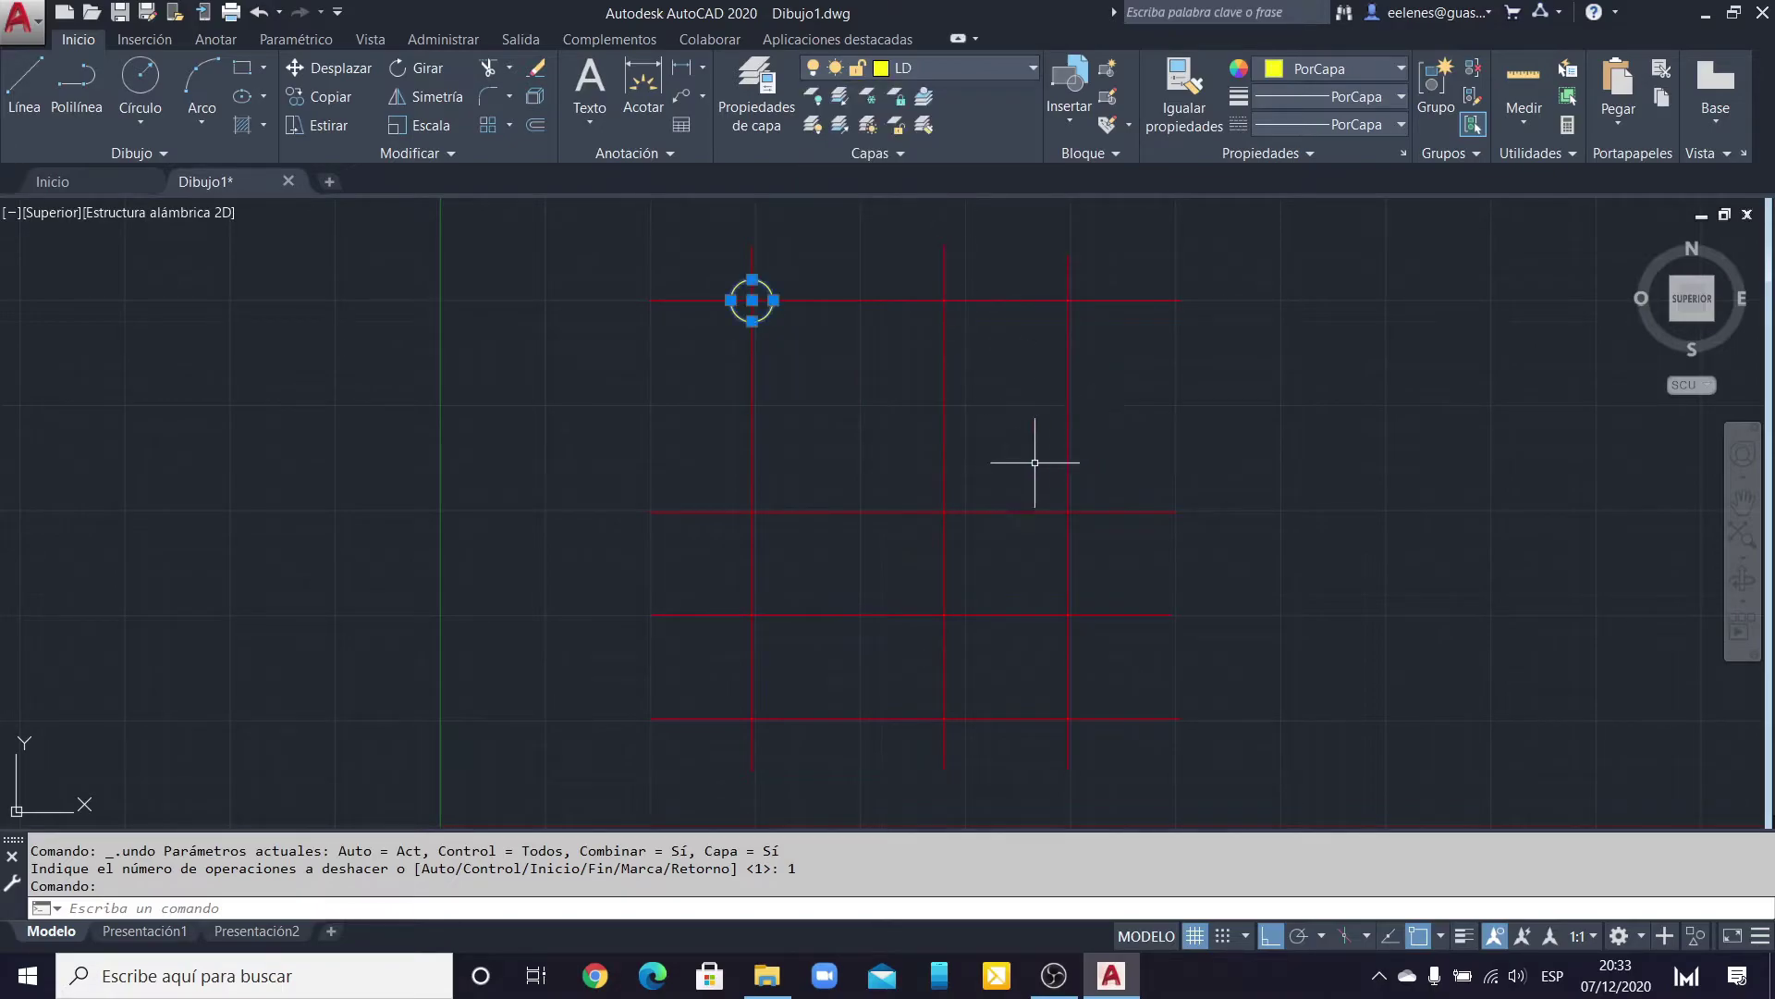
key("Escape")
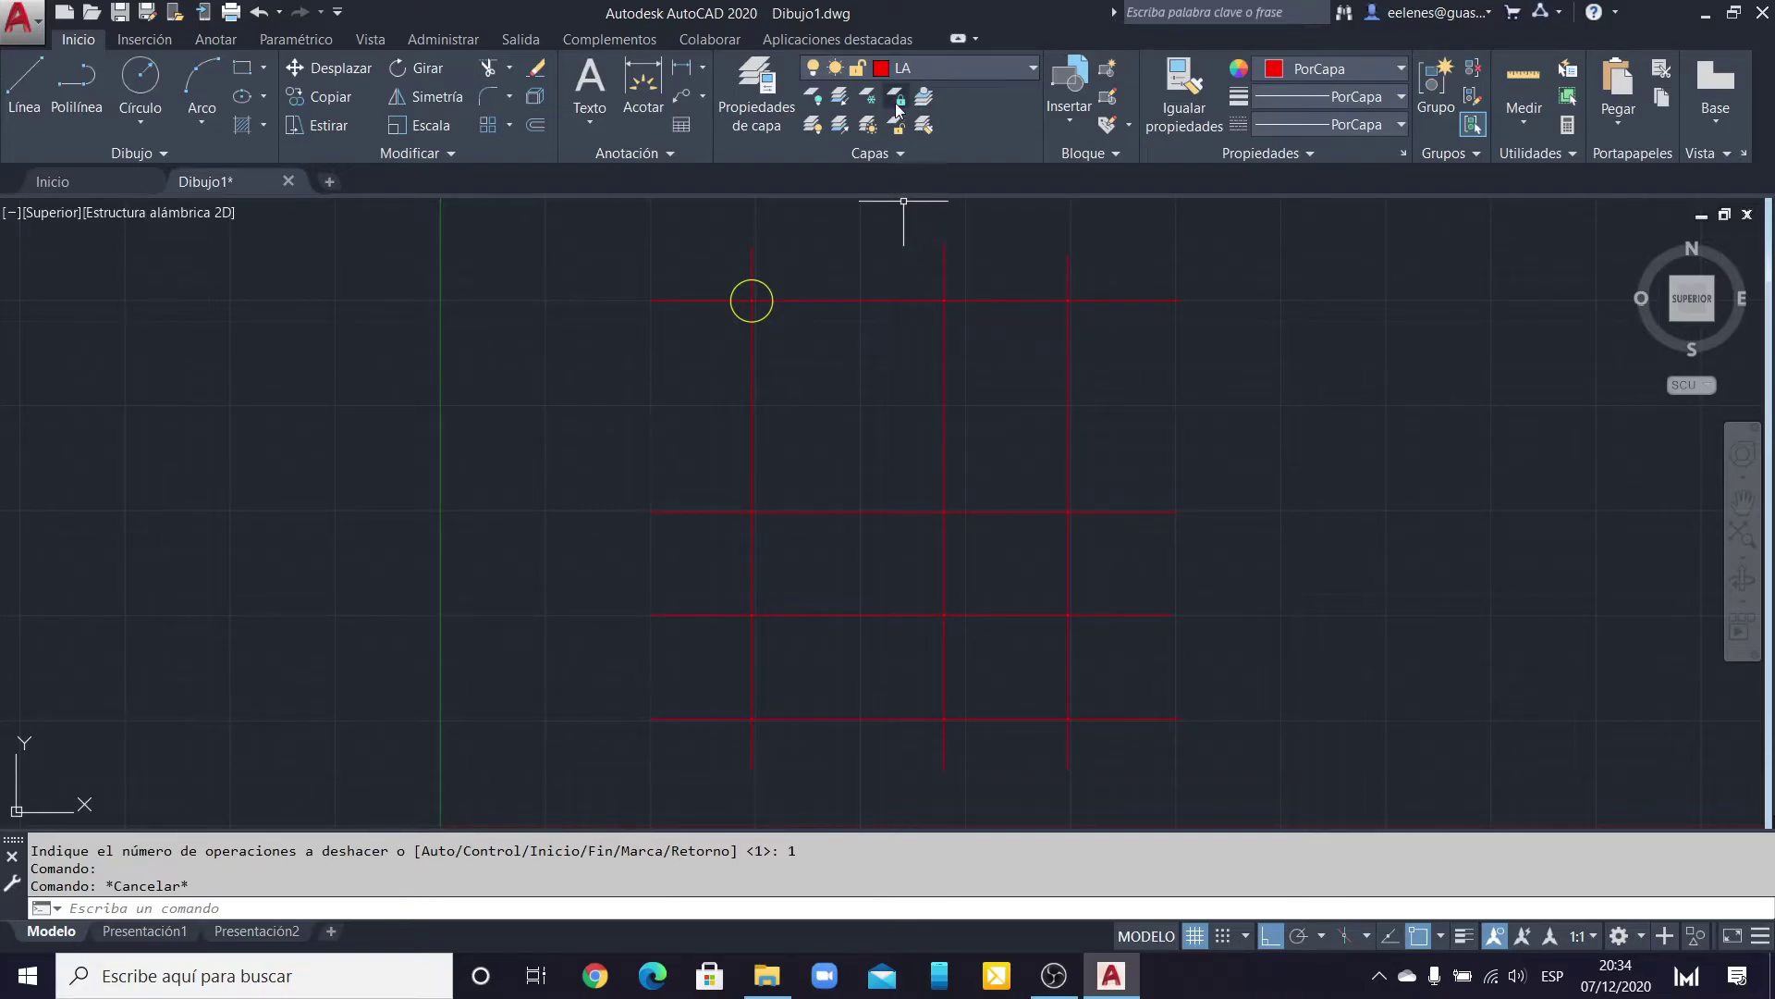
Step: Copy the circle from its centre to the other two top-line intersections and the three intersections on the third horizontal line
mouse_move(769, 314)
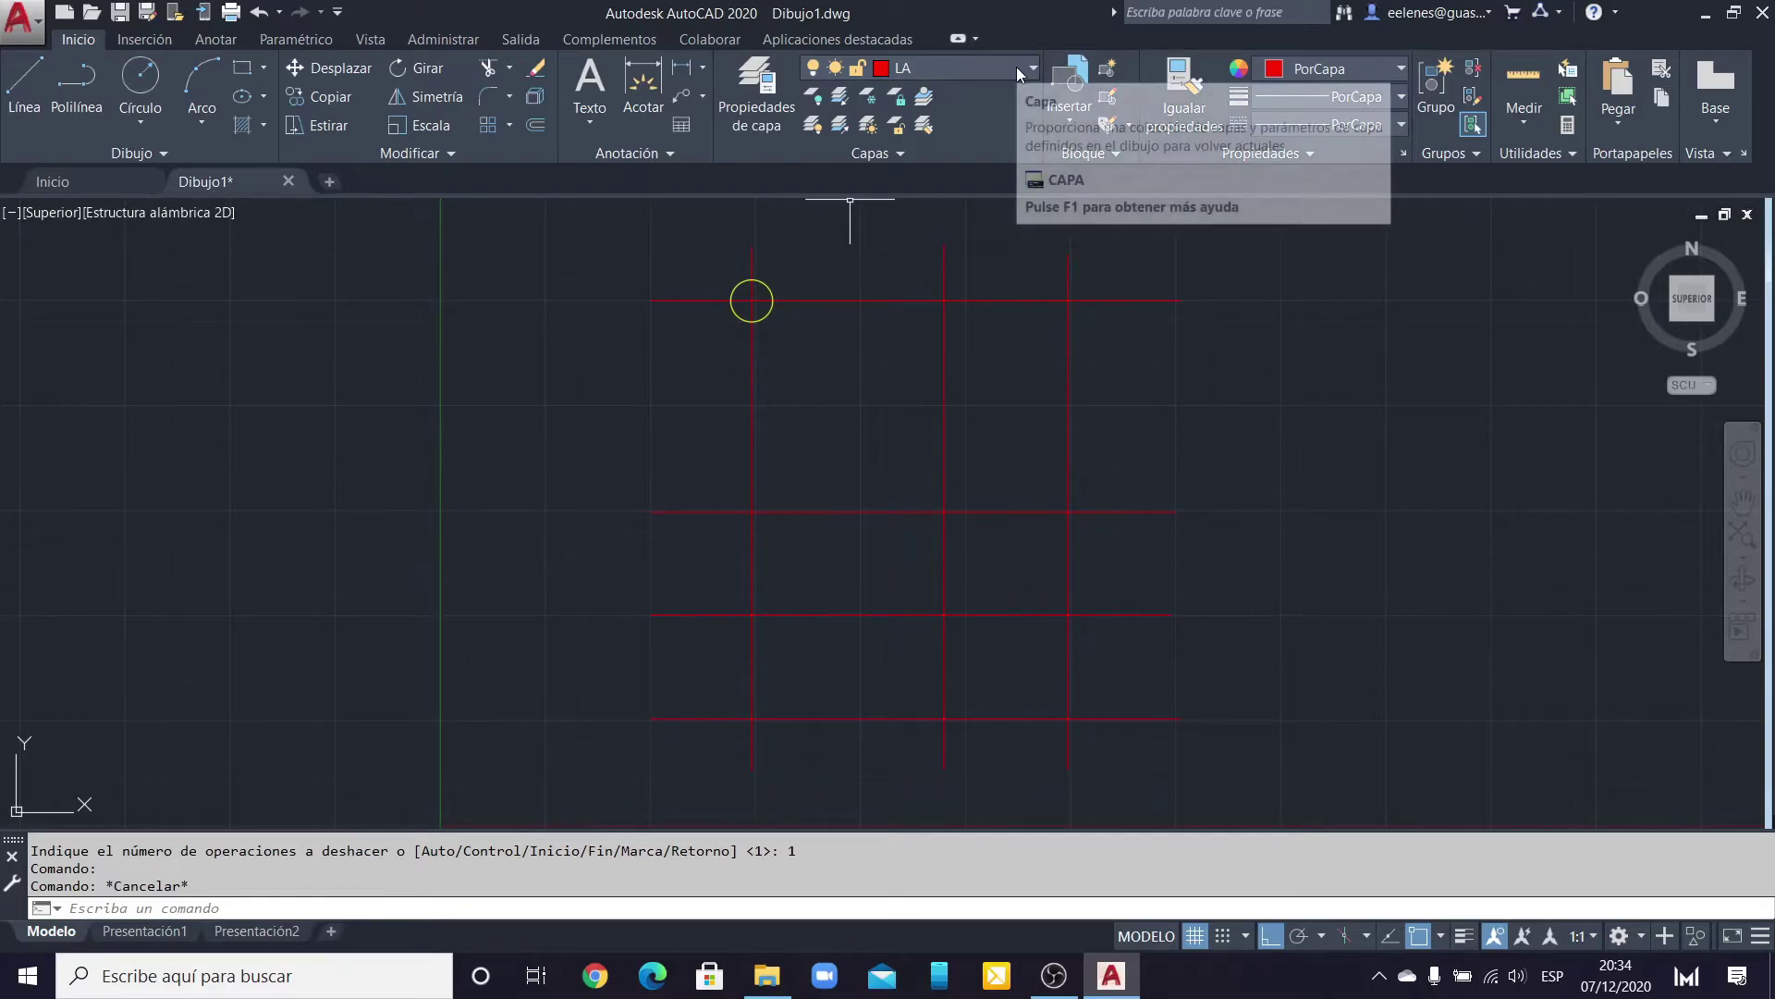
left_click(763, 318)
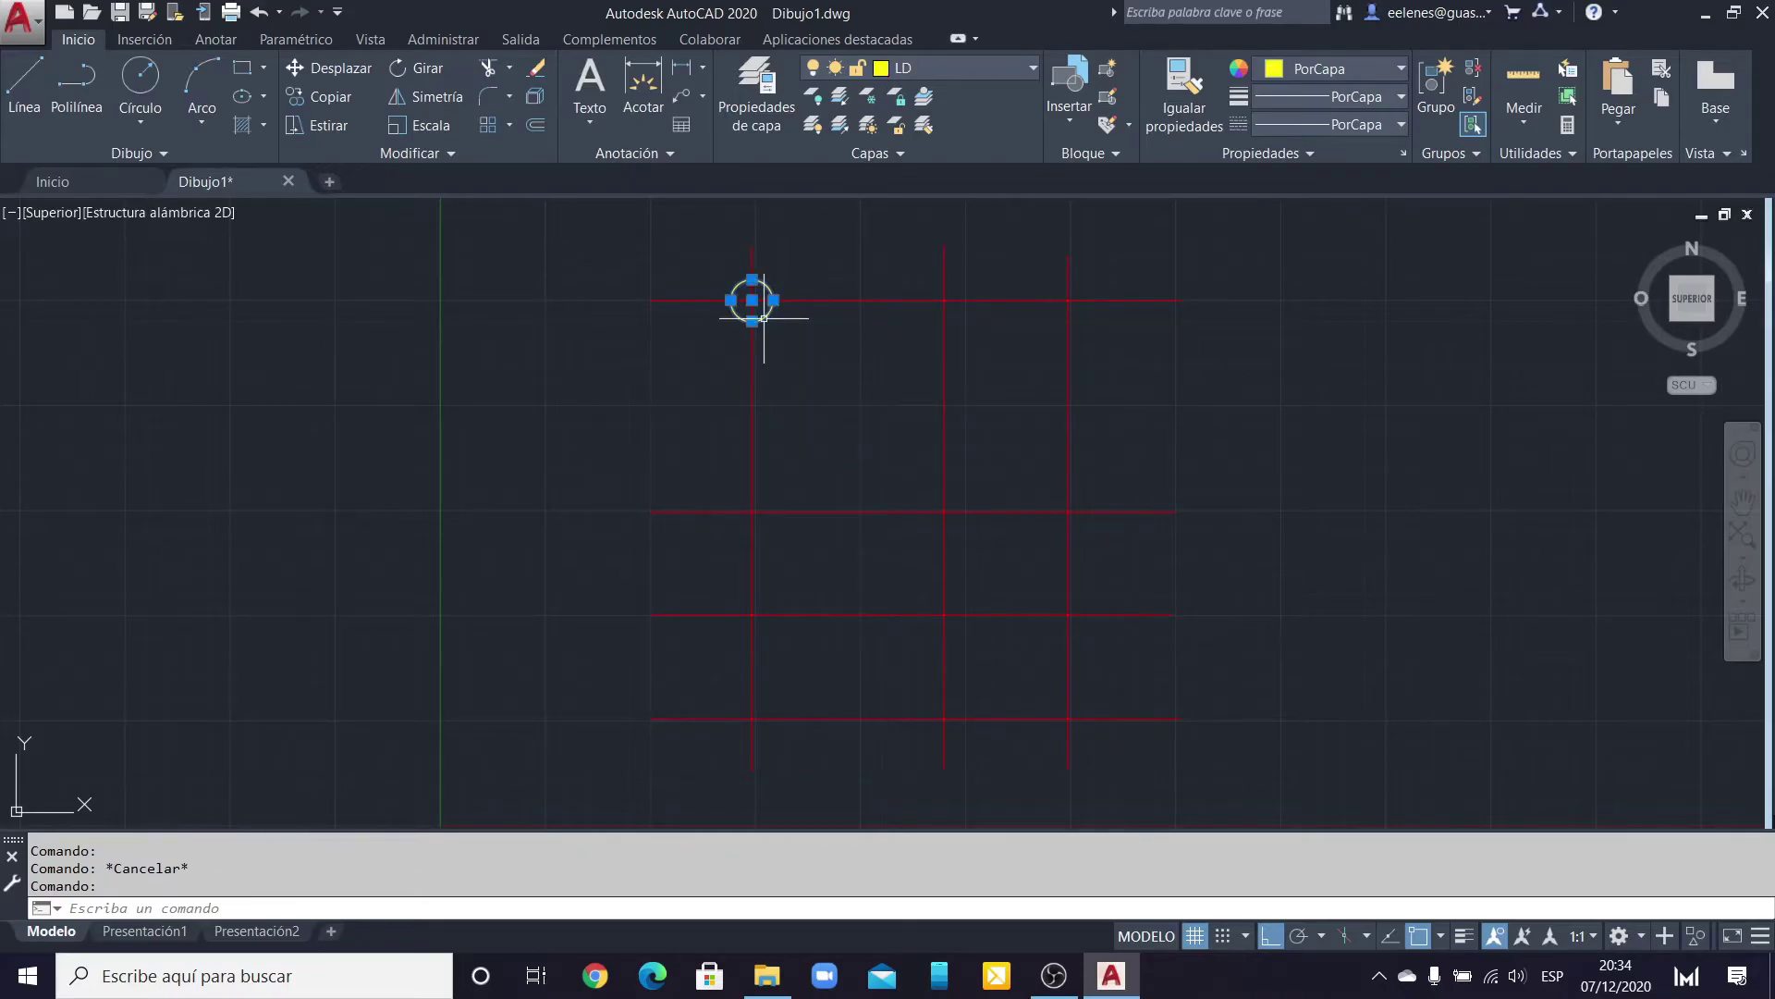
left_click(348, 96)
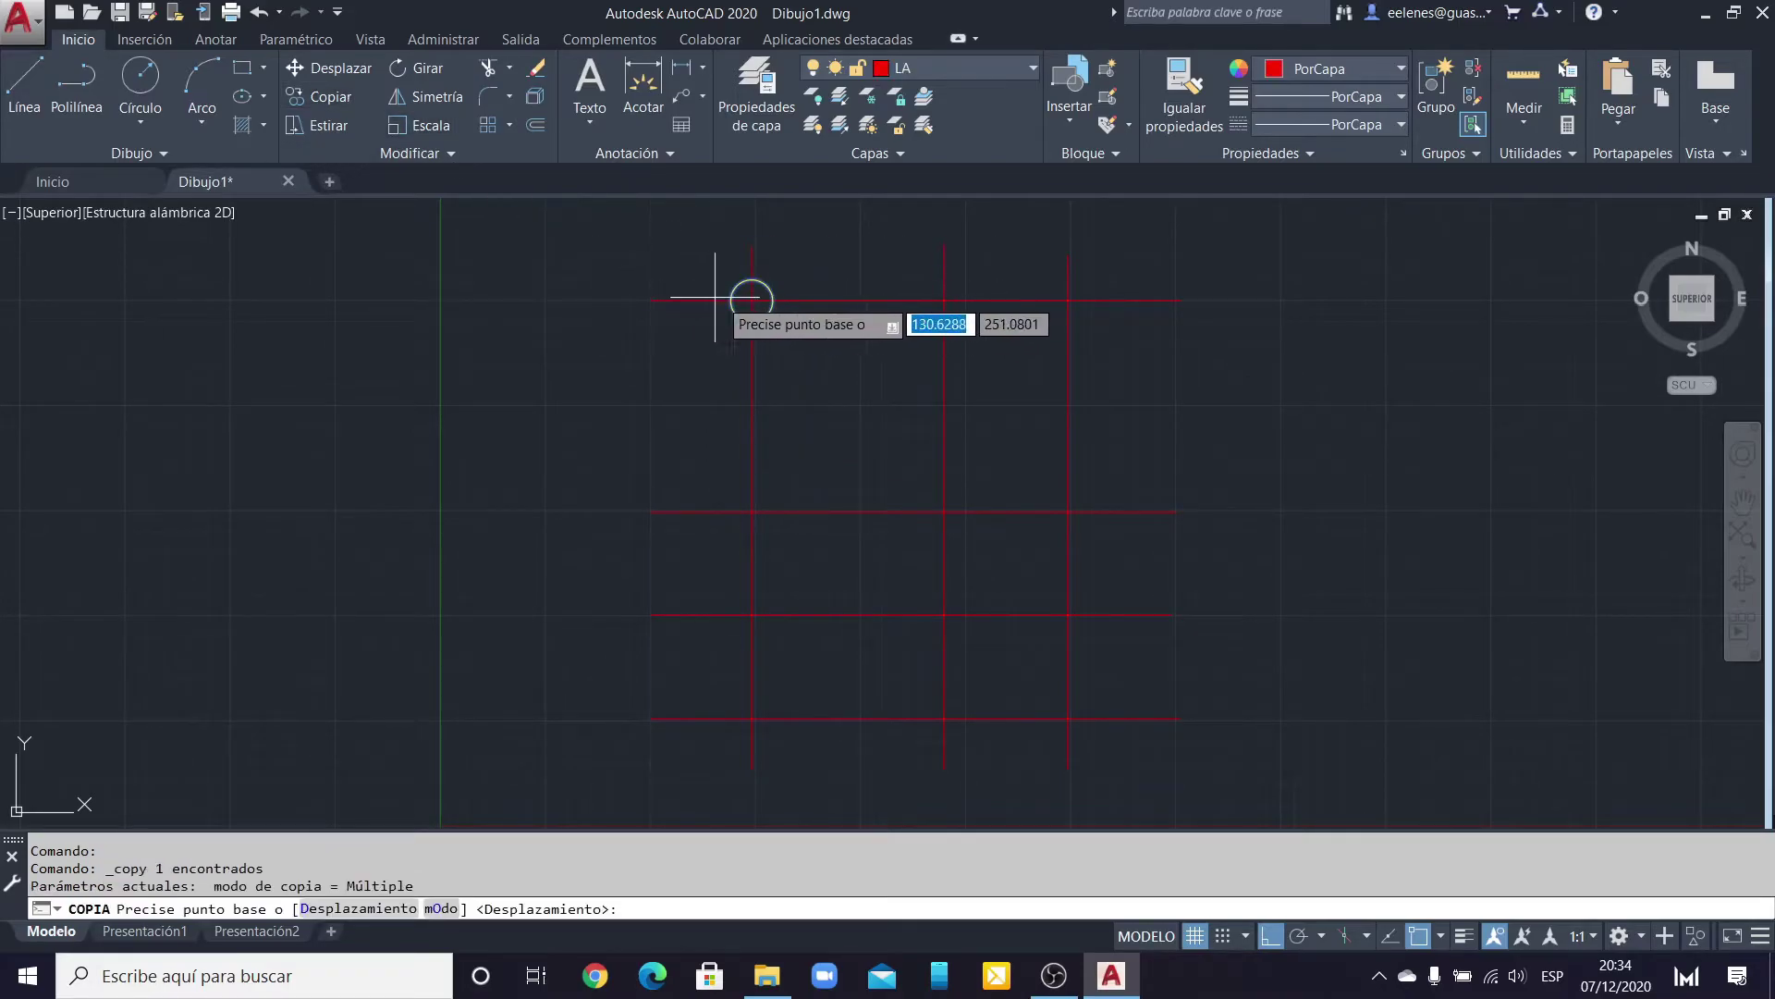
left_click(752, 299)
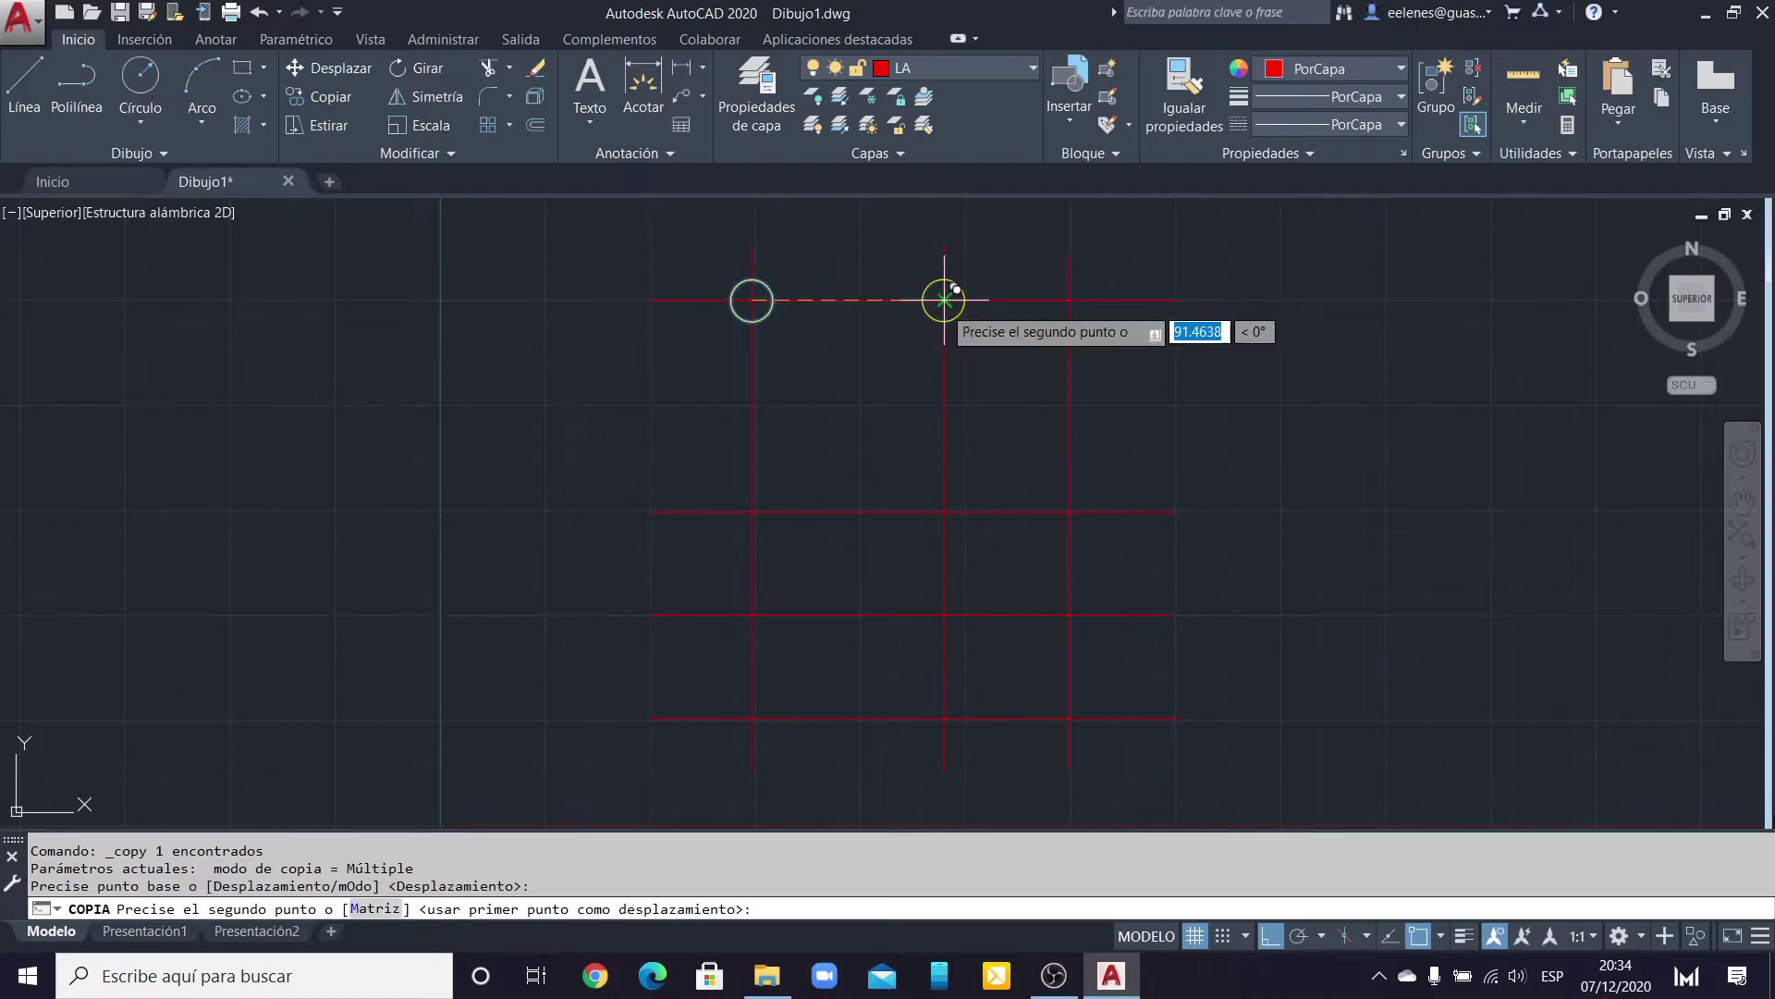
left_click(944, 299)
left_click(1069, 298)
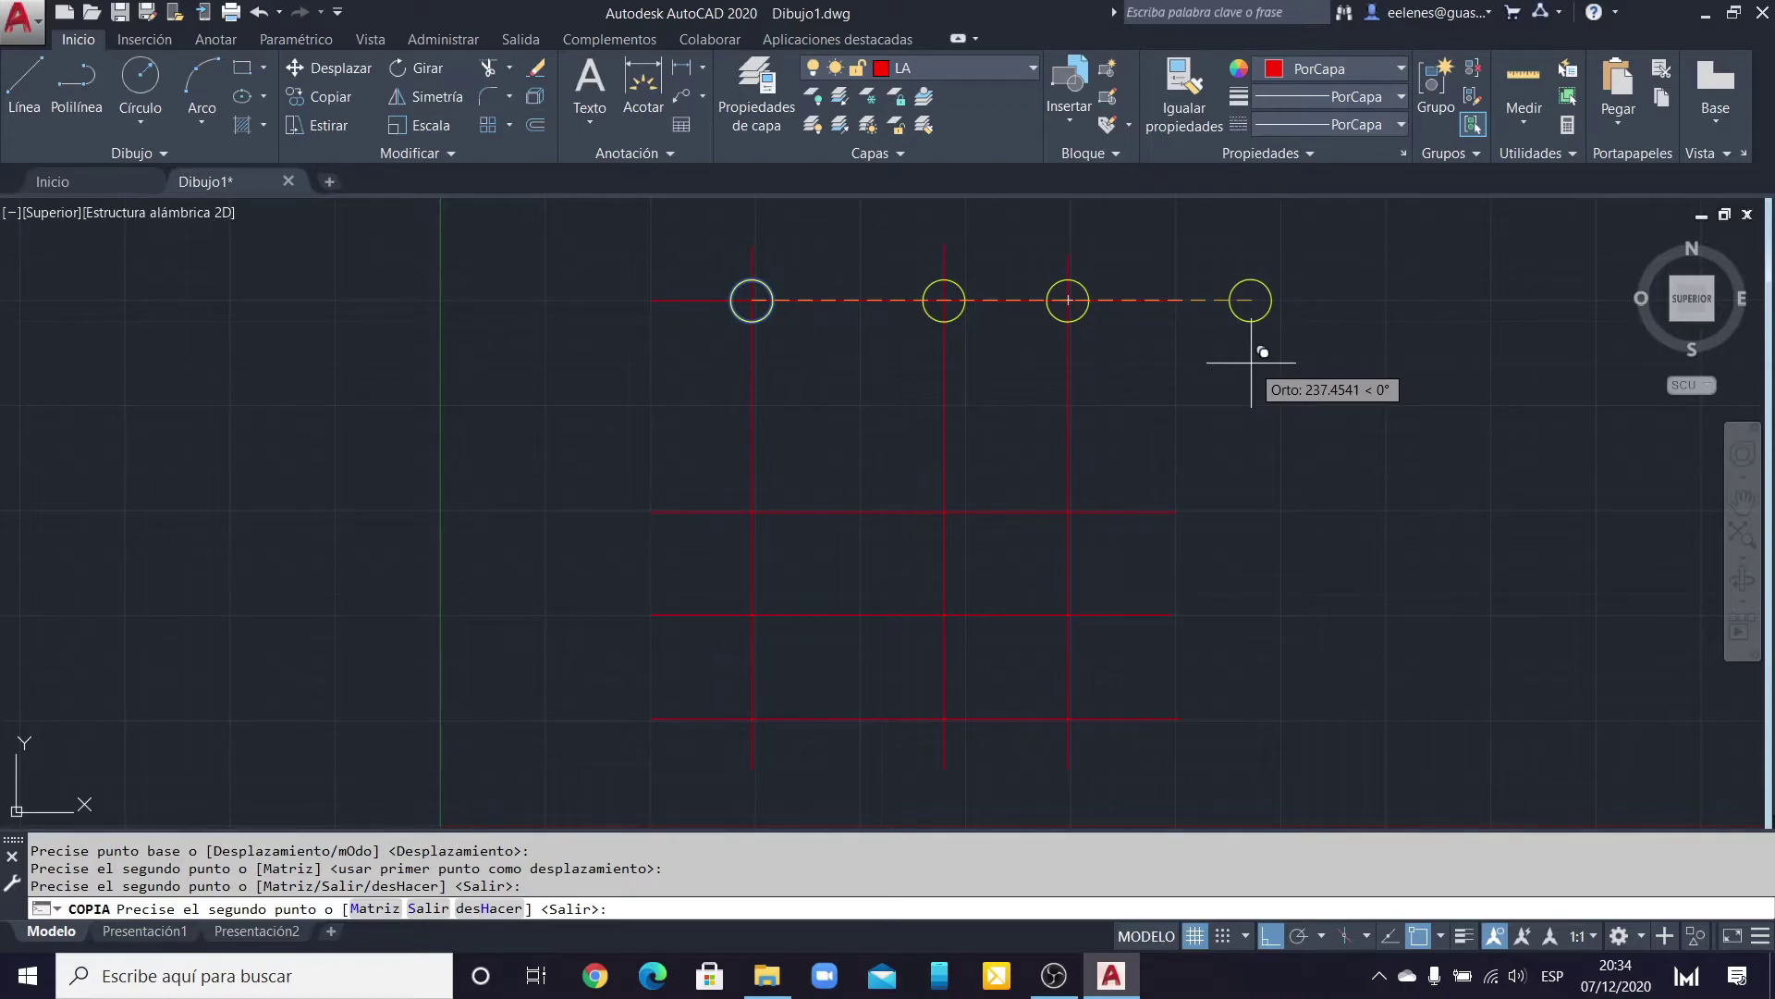
left_click(752, 614)
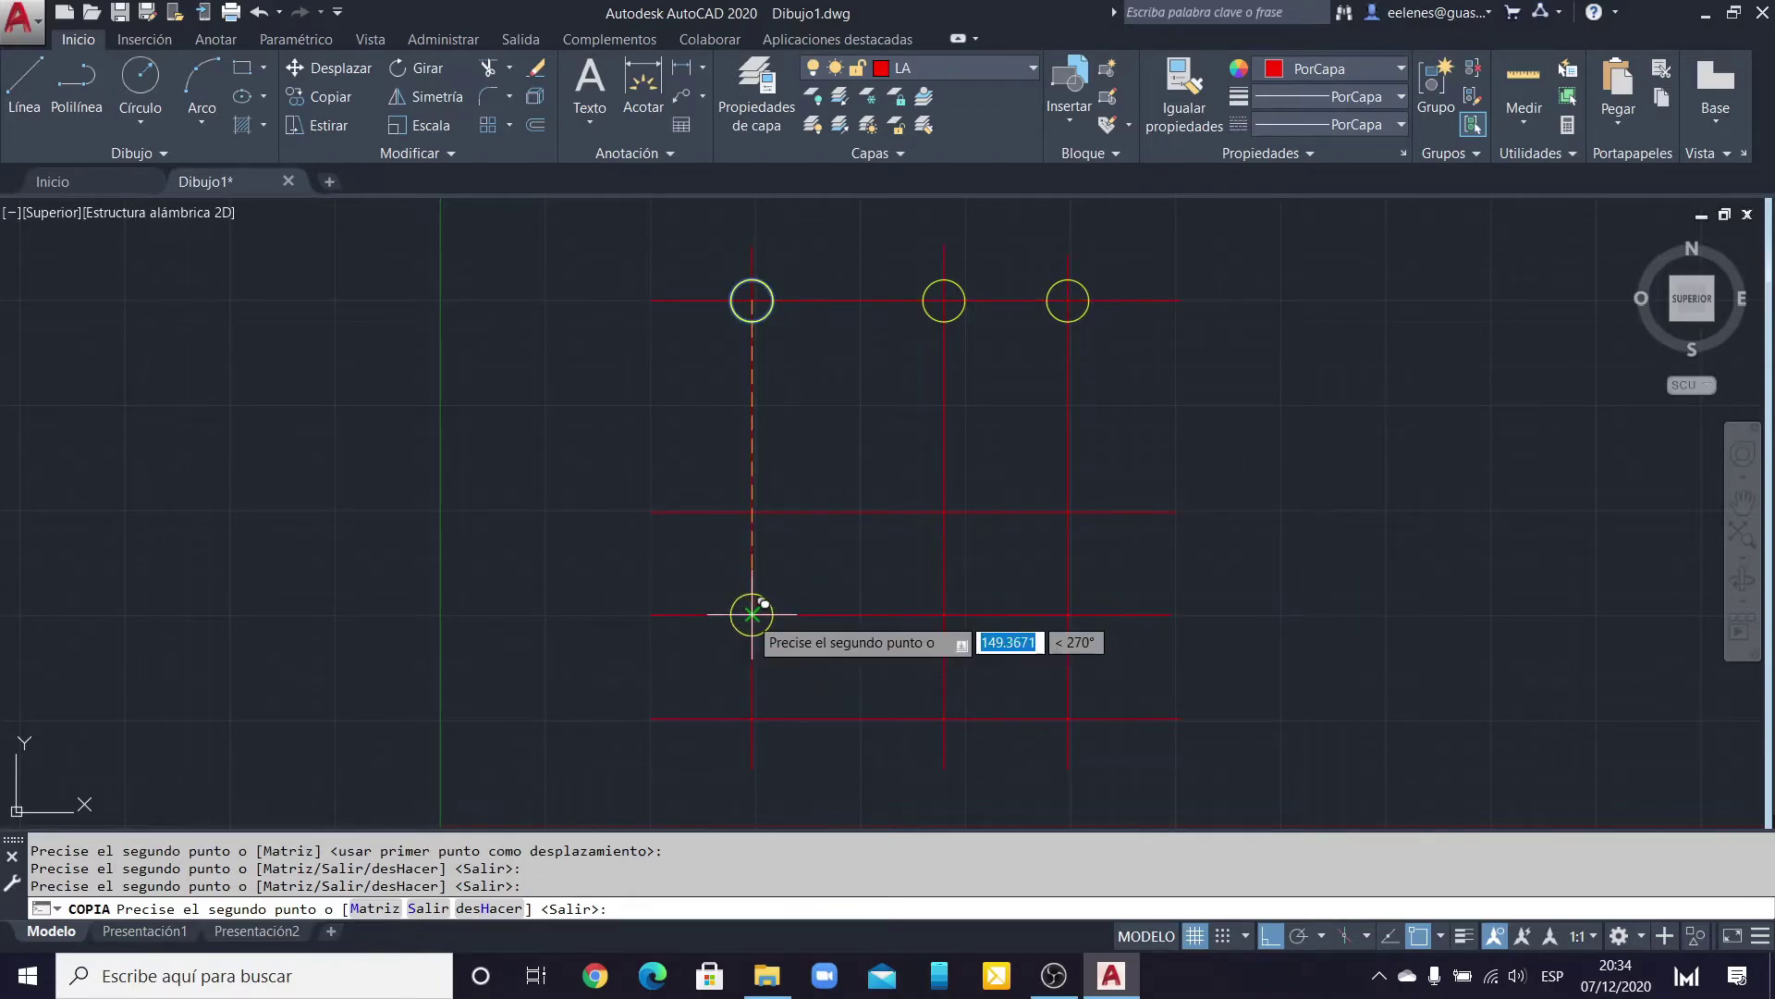
left_click(944, 613)
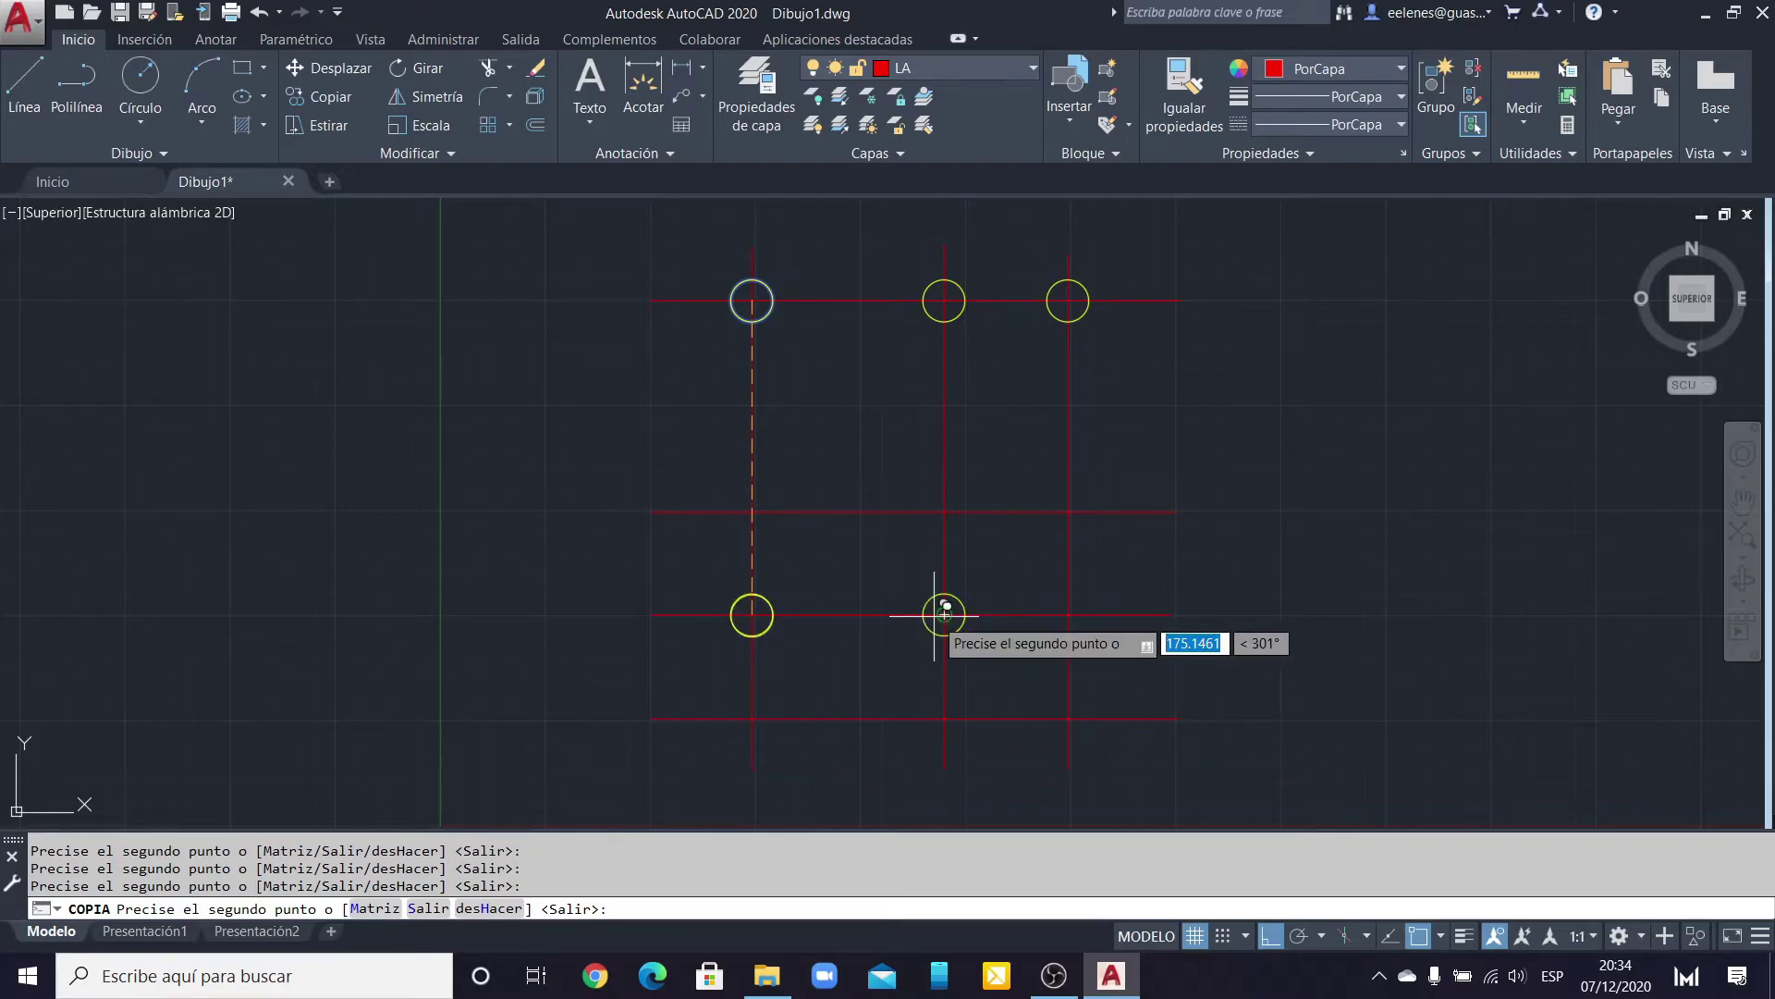
left_click(1068, 613)
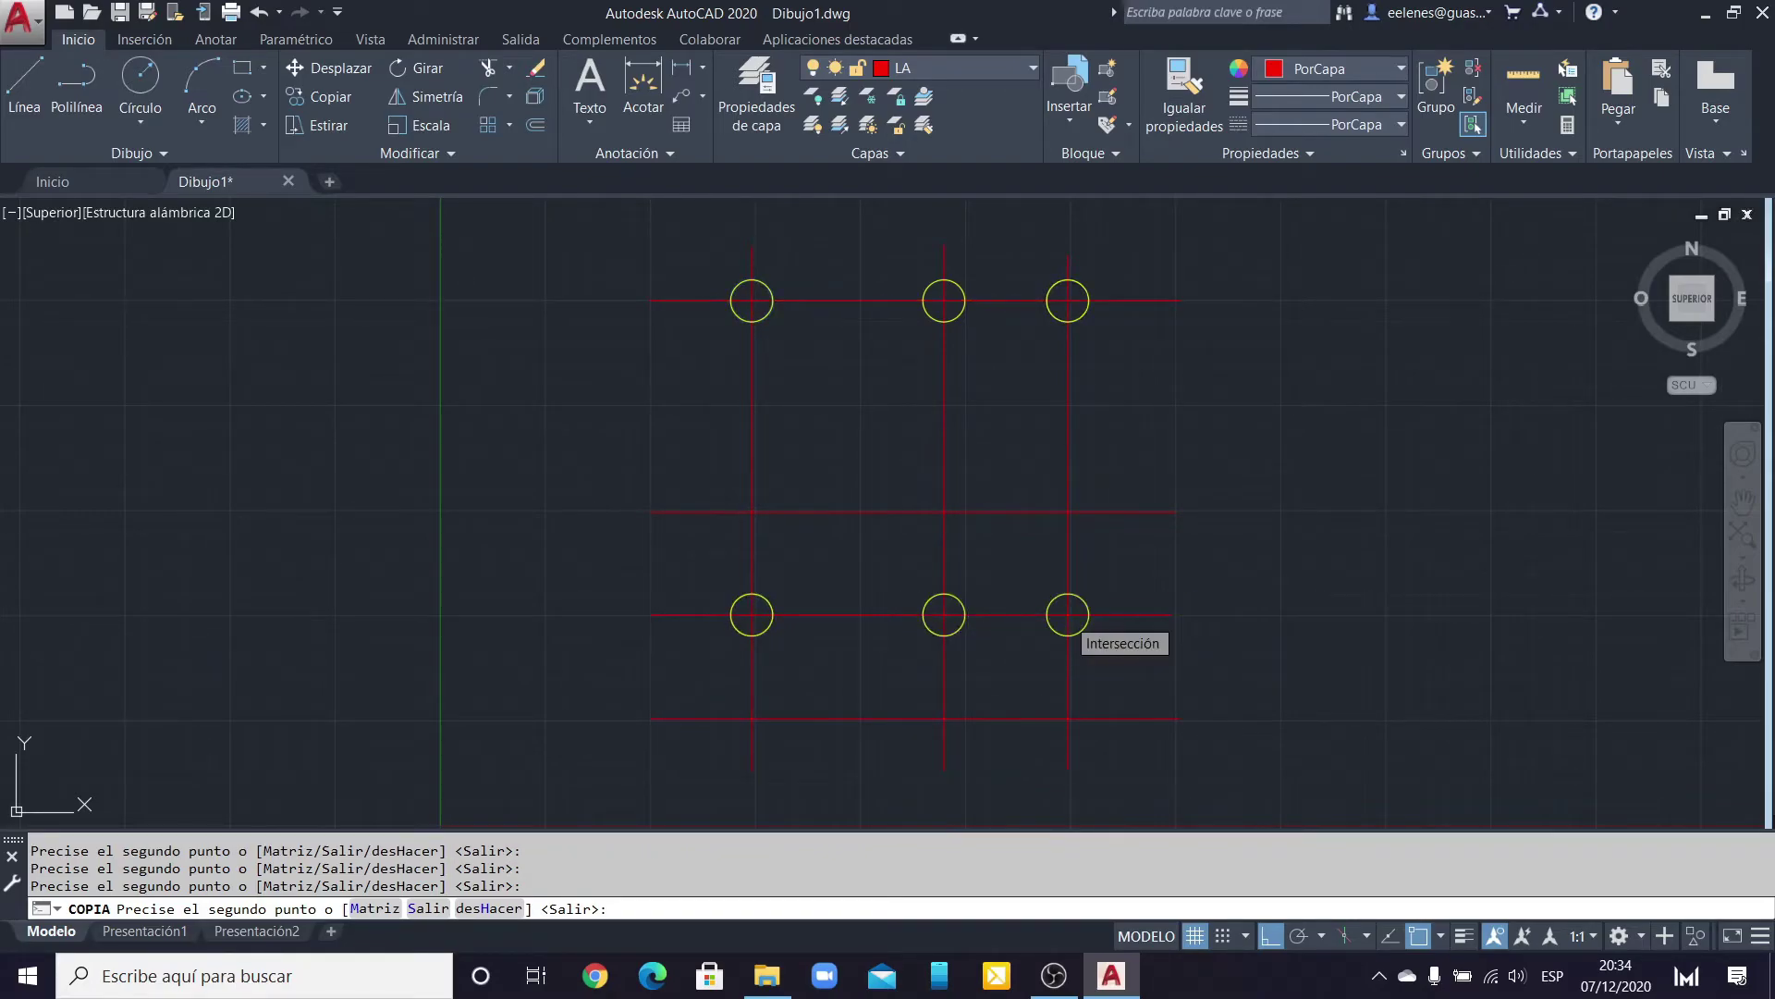
key("Return")
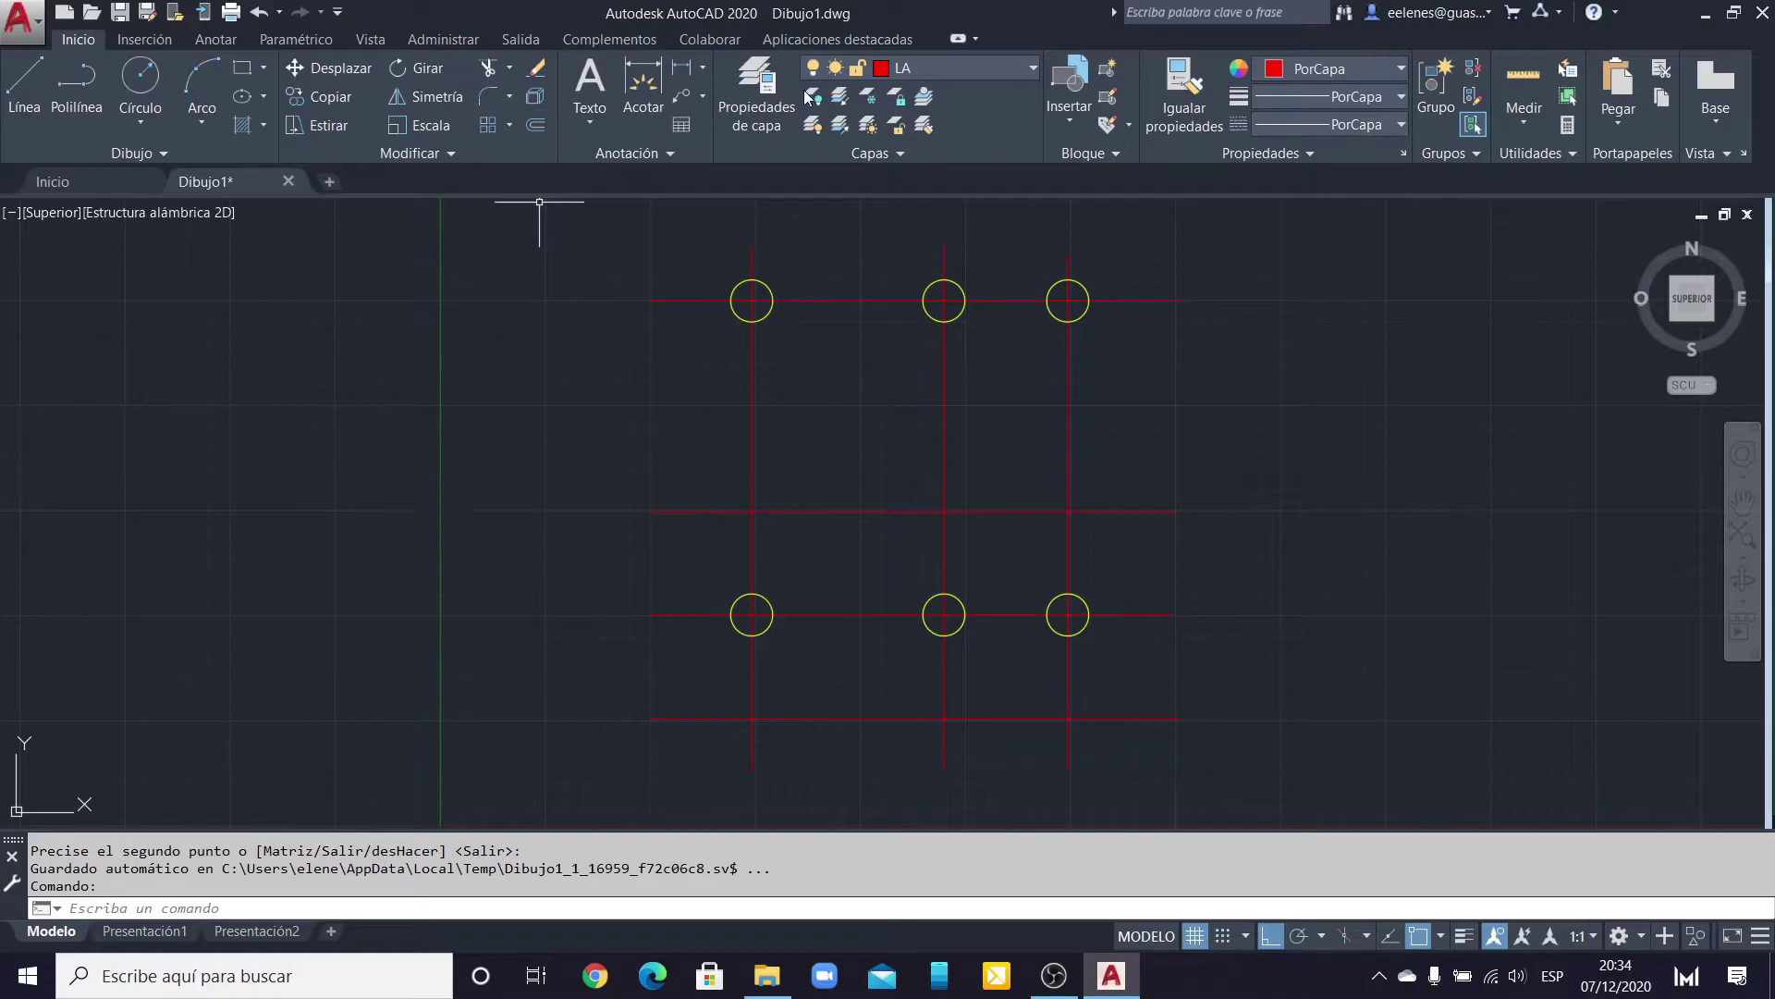
Step: Make layer LF current and draw a 10 by 20 rectangle in the empty area left of the axis grid
left_click(1033, 70)
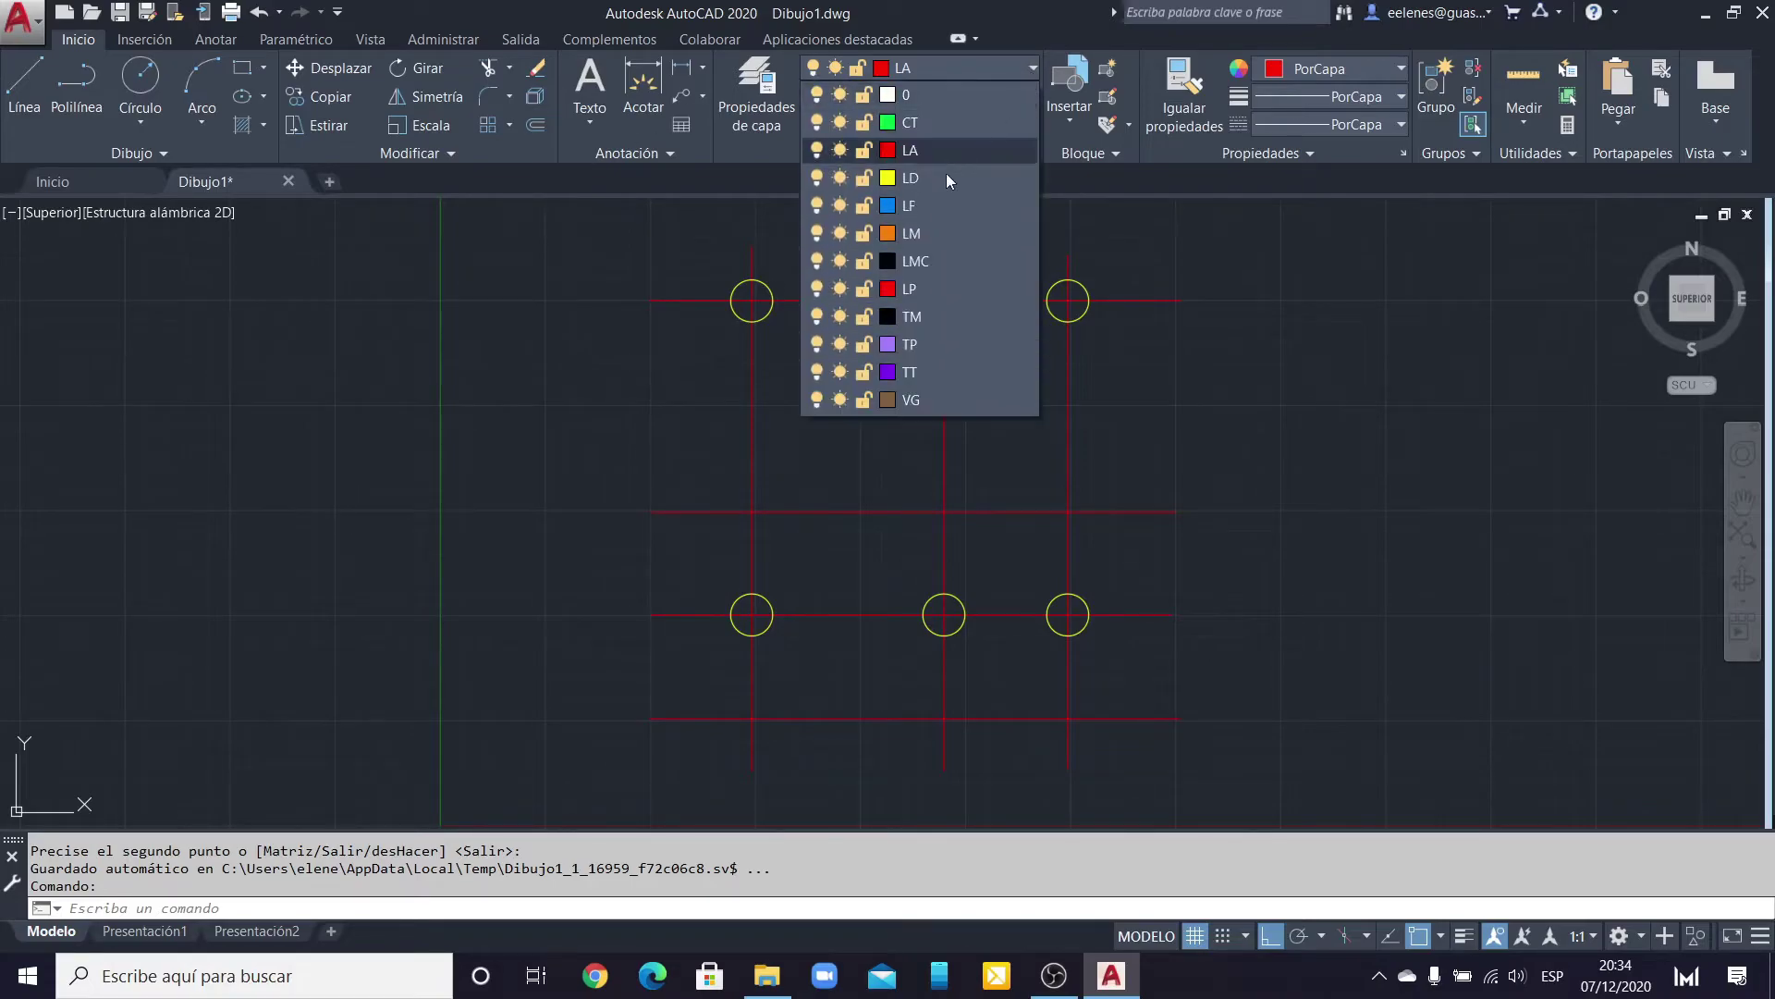
left_click(928, 205)
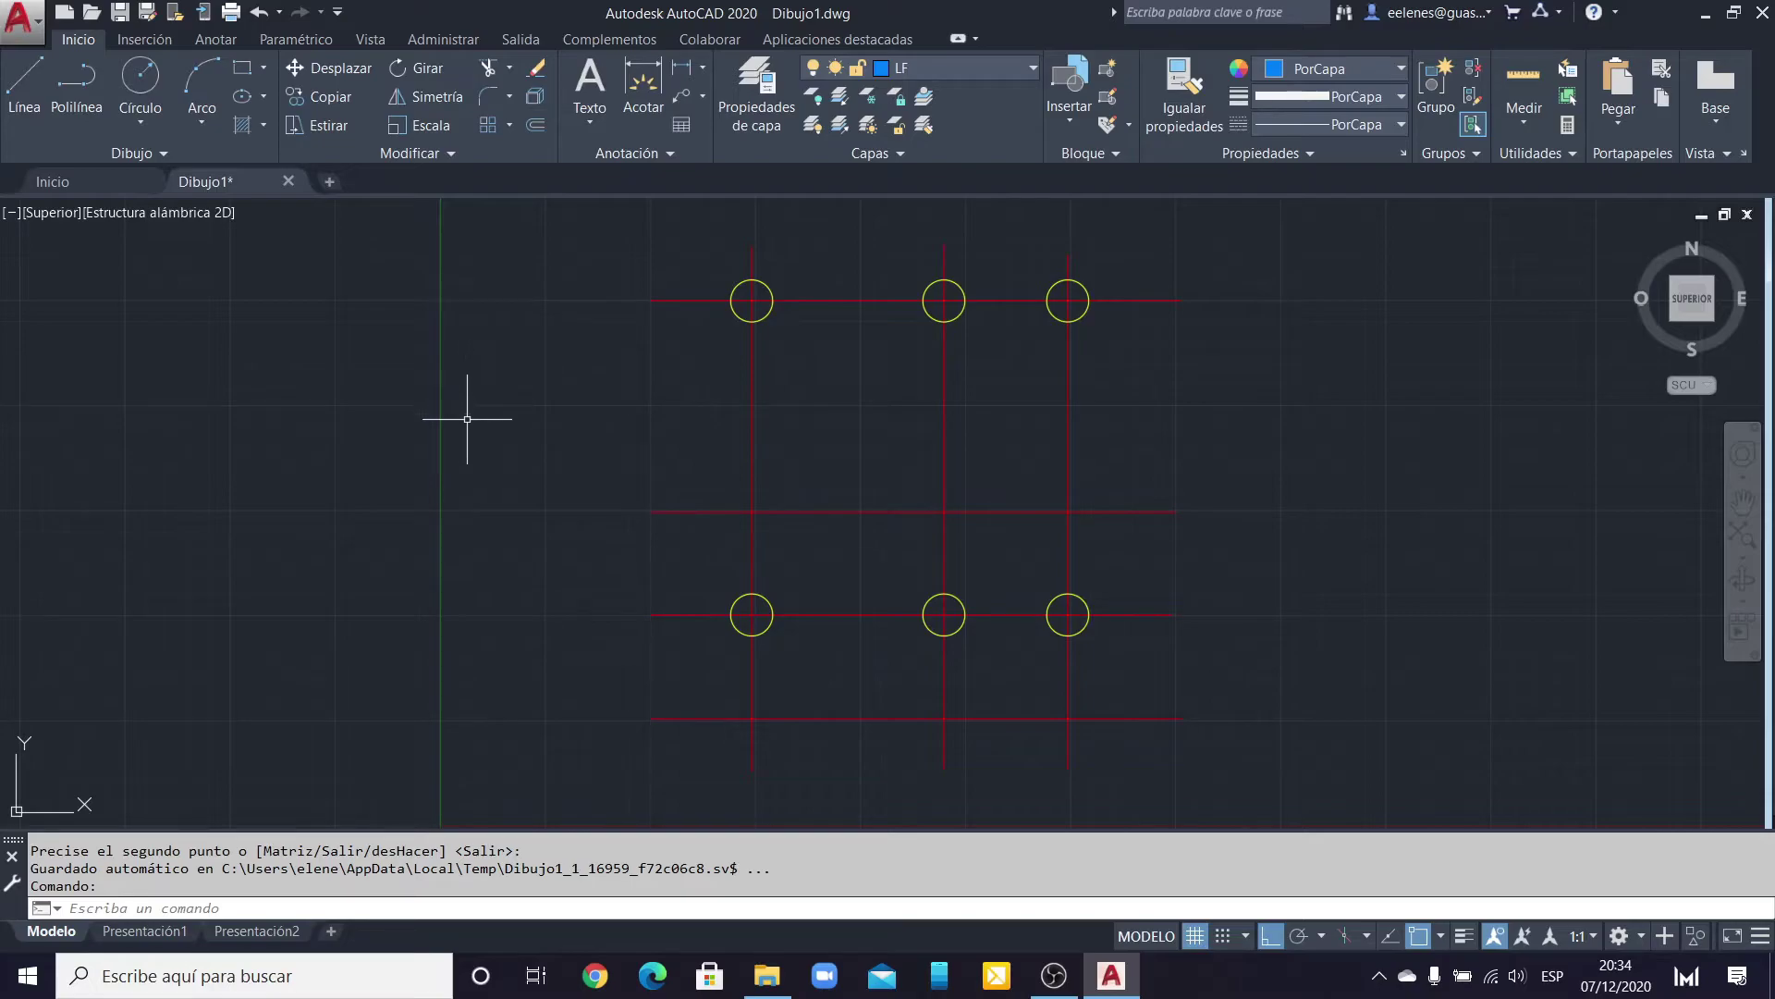
left_click(242, 69)
left_click(476, 509)
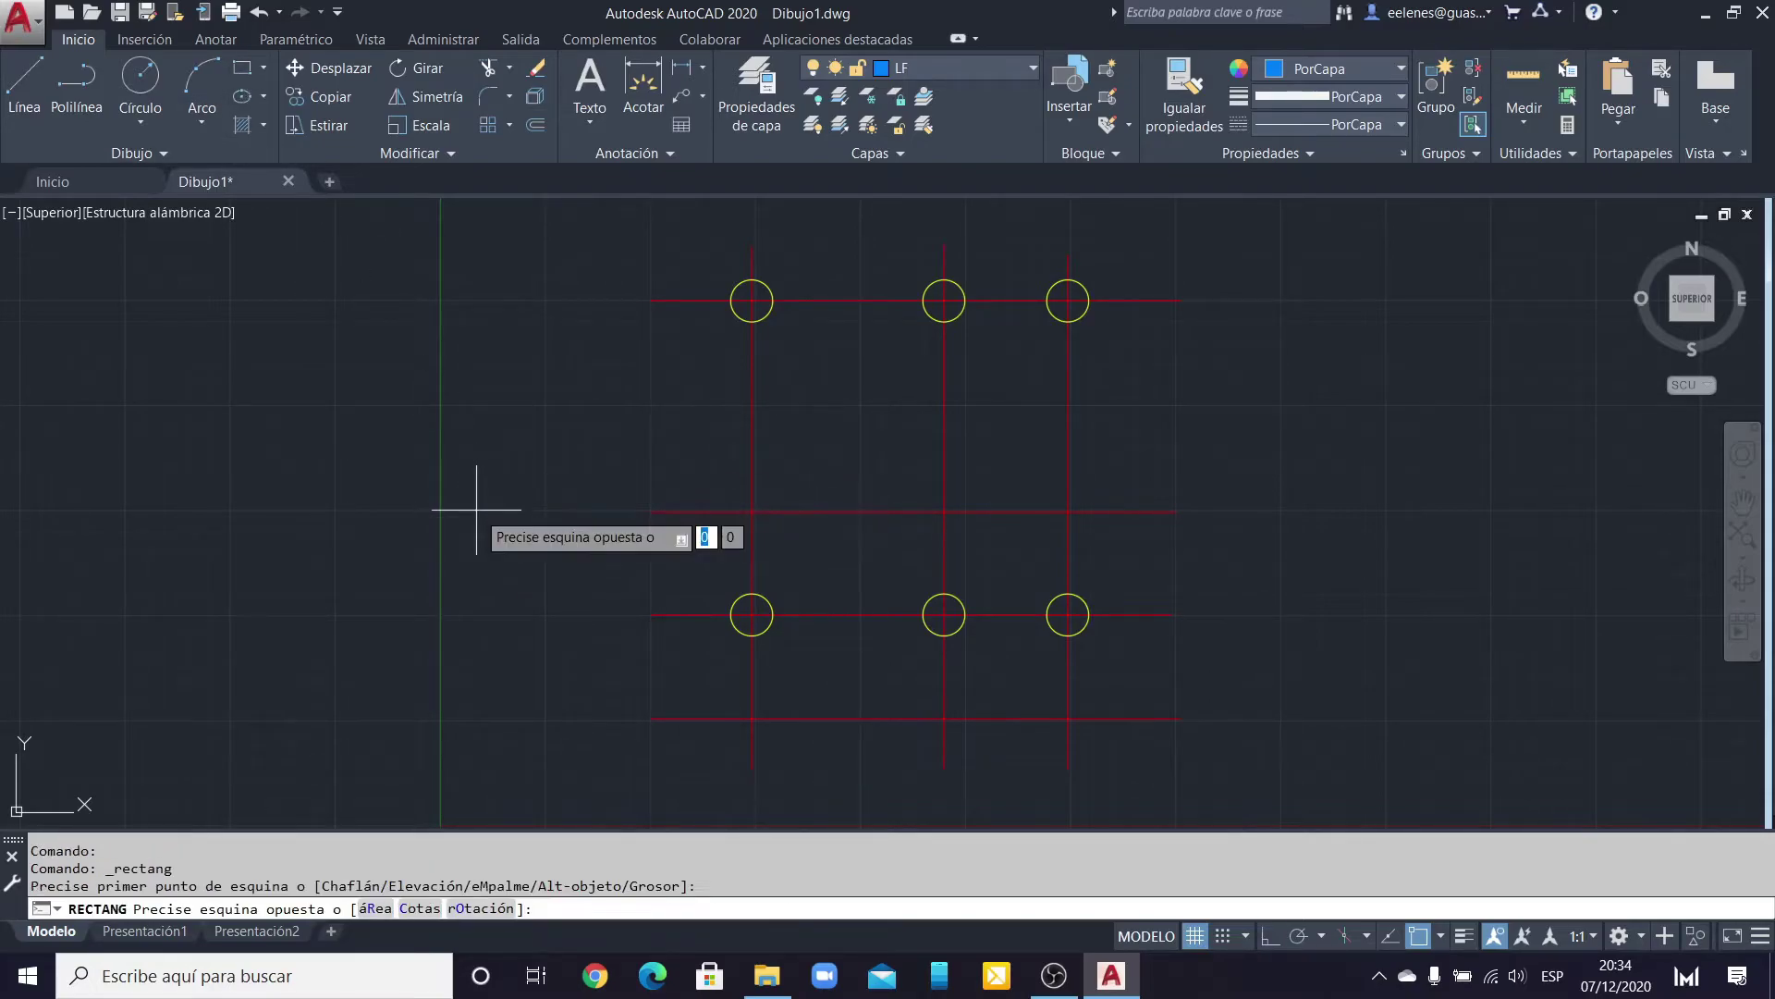
type("10")
key("Tab")
type("20")
key("Return")
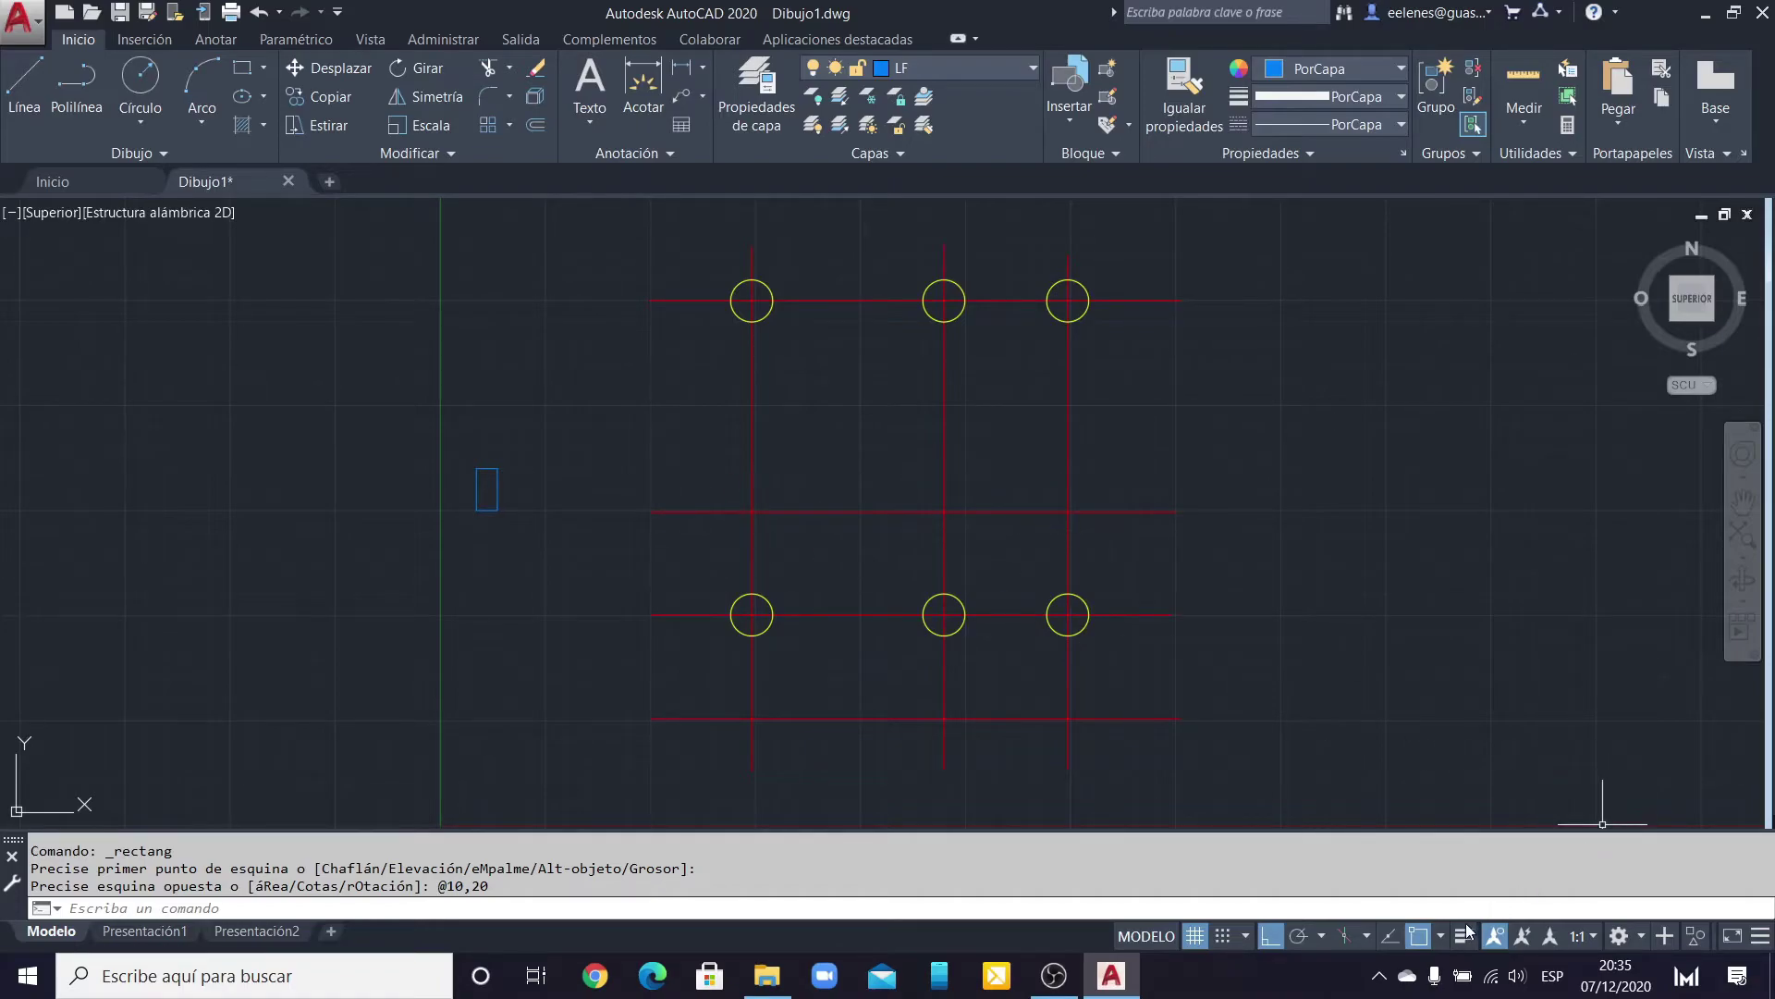
Step: Copy the rectangle from its geometric centre to the three axis intersections on both the second and fourth horizontal lines
left_click(1439, 938)
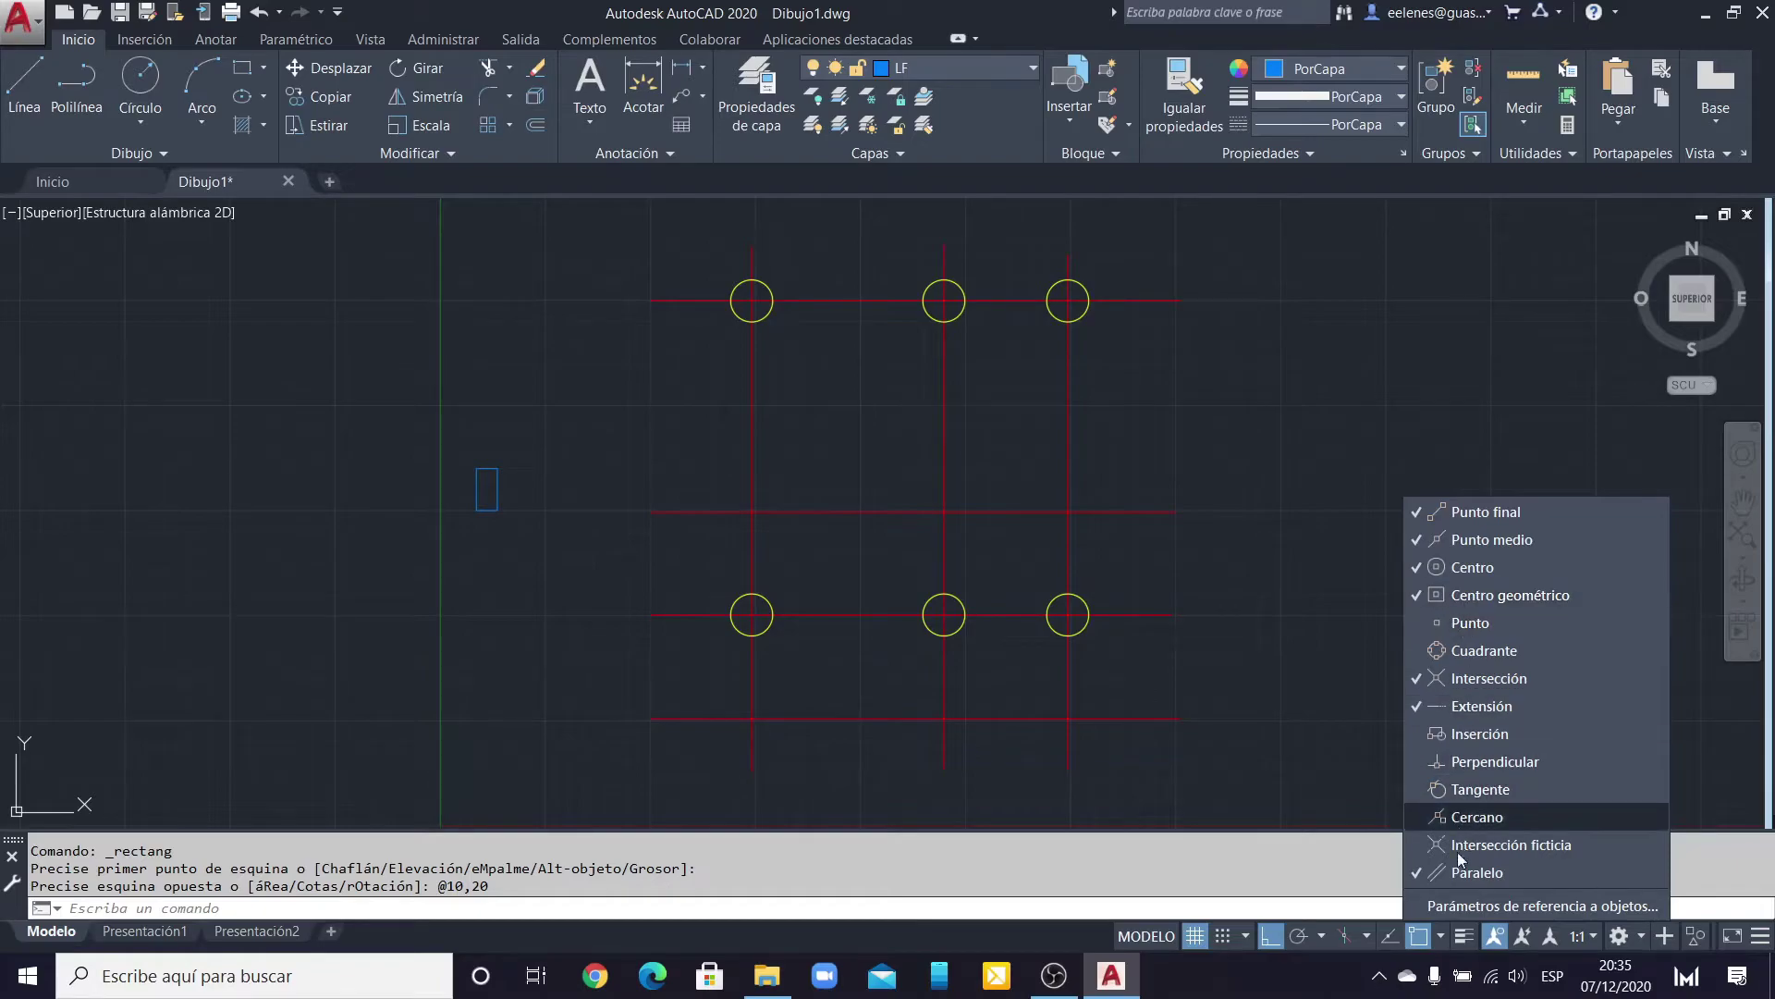
left_click(508, 510)
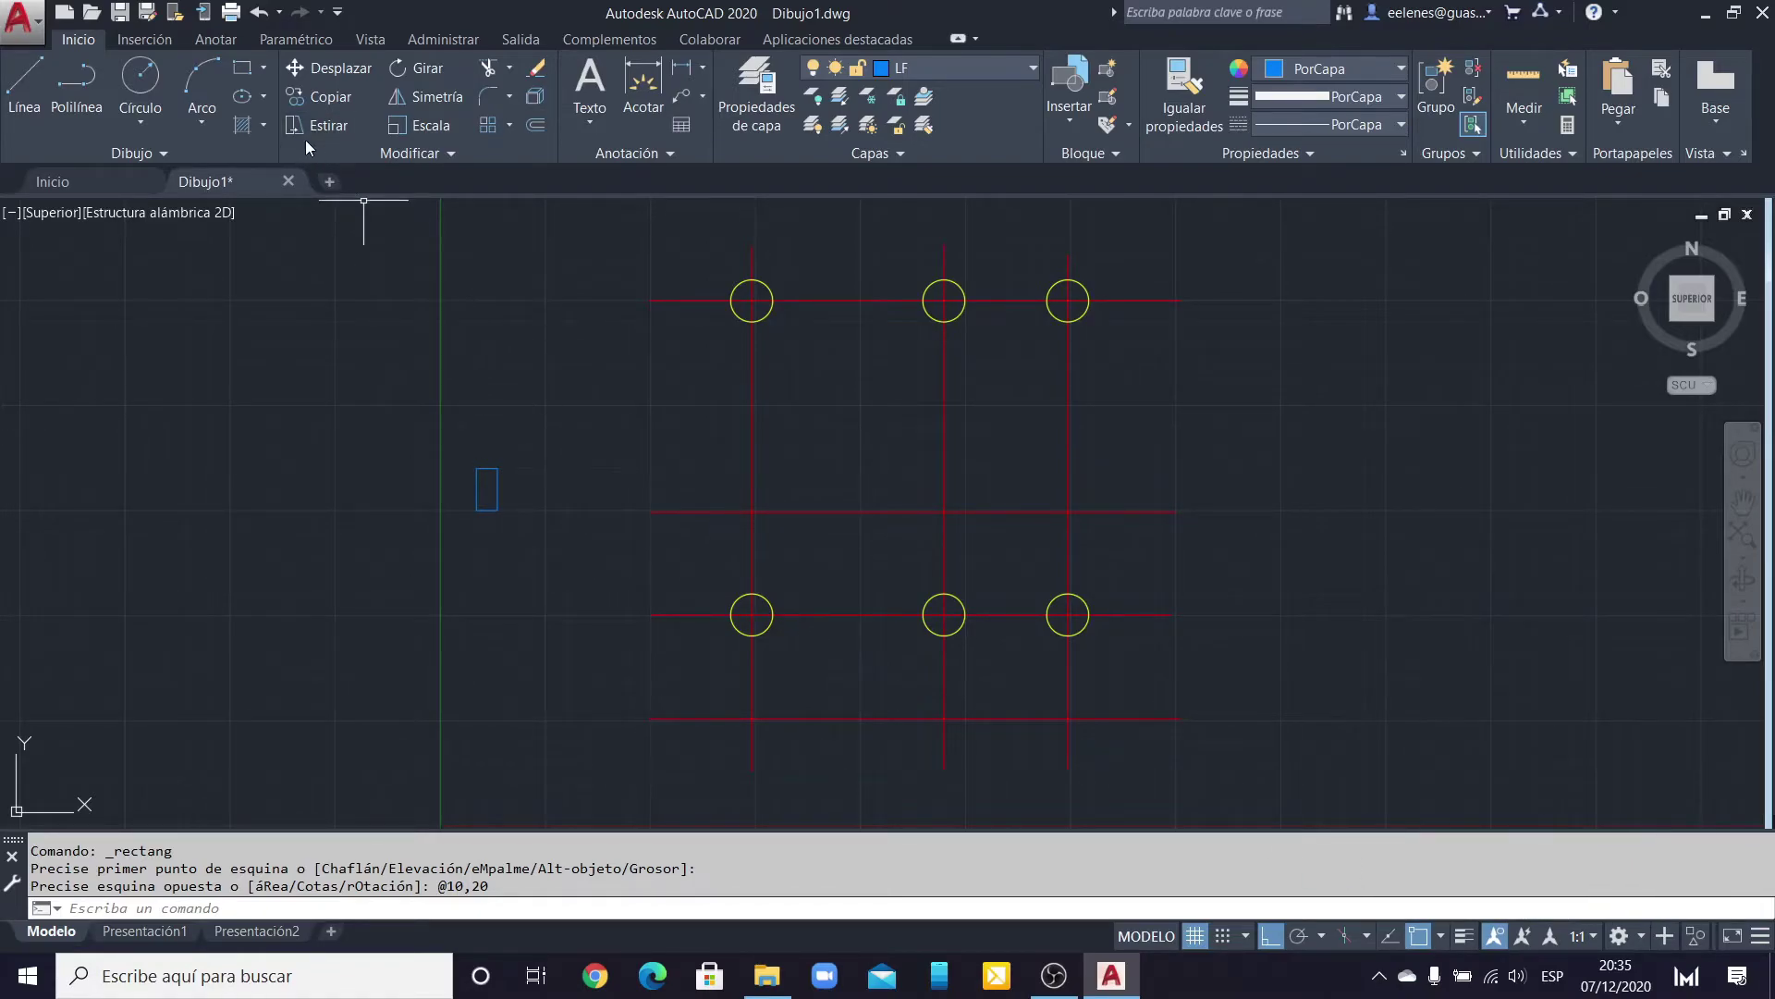
left_click(491, 478)
left_click(335, 96)
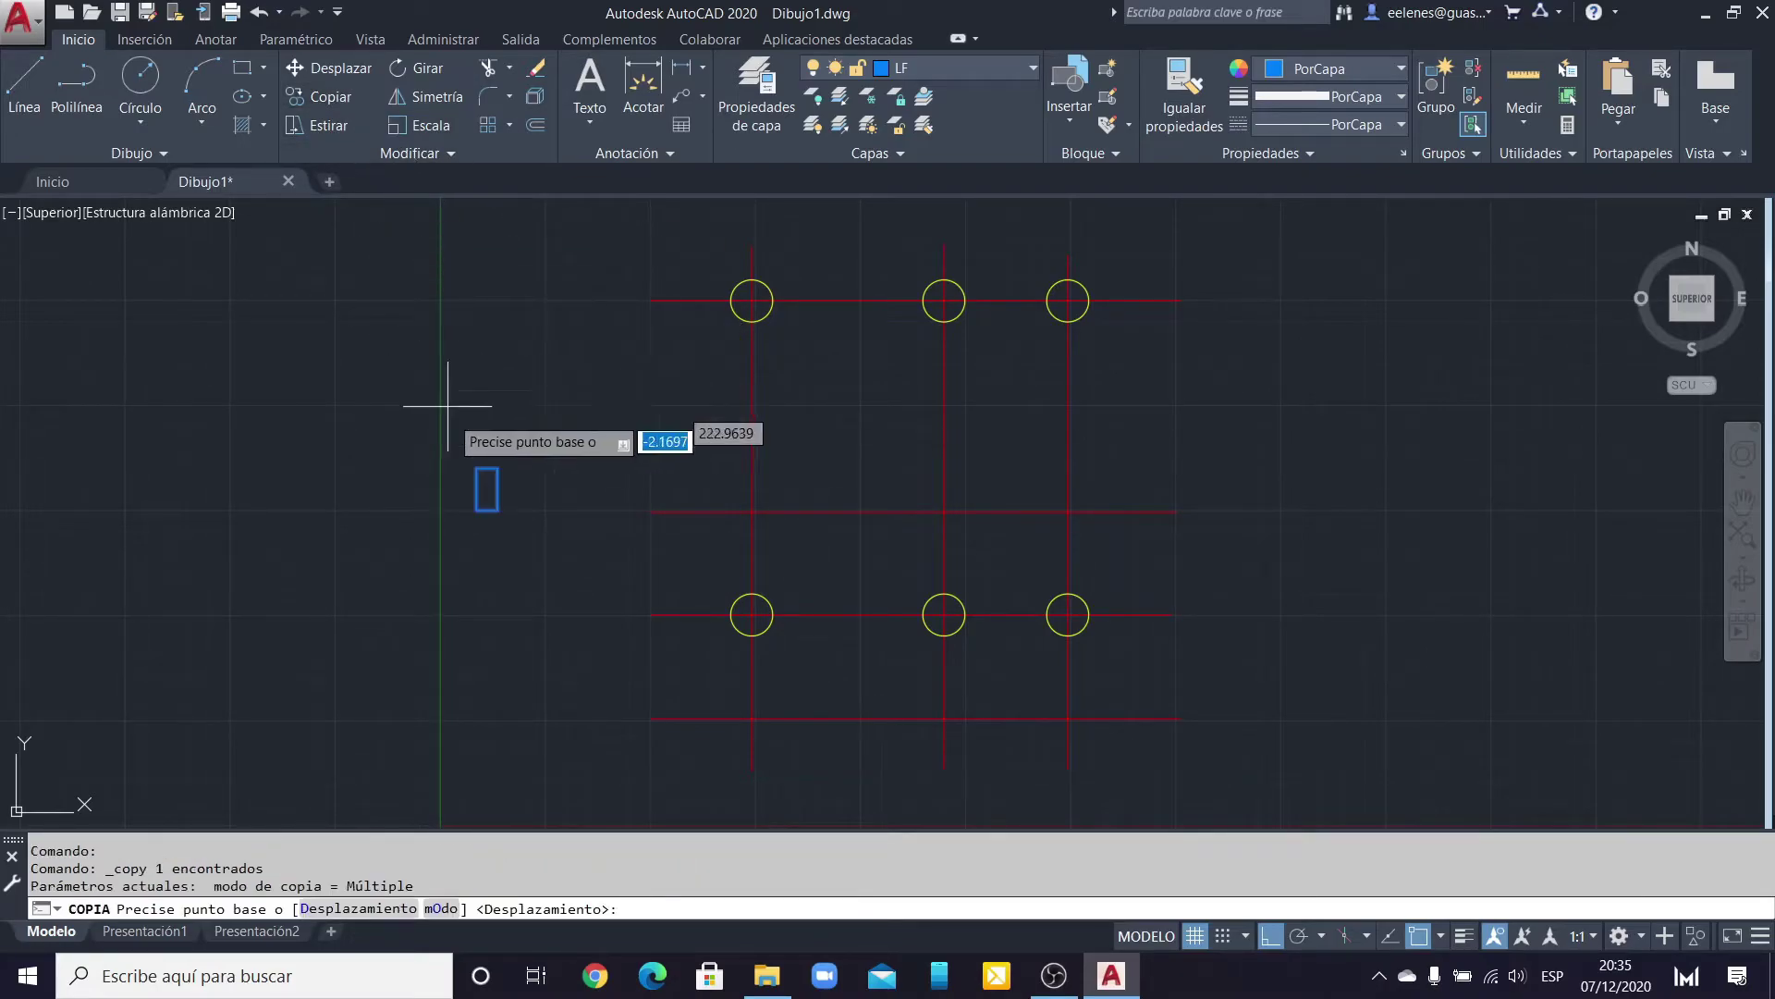
left_click(486, 488)
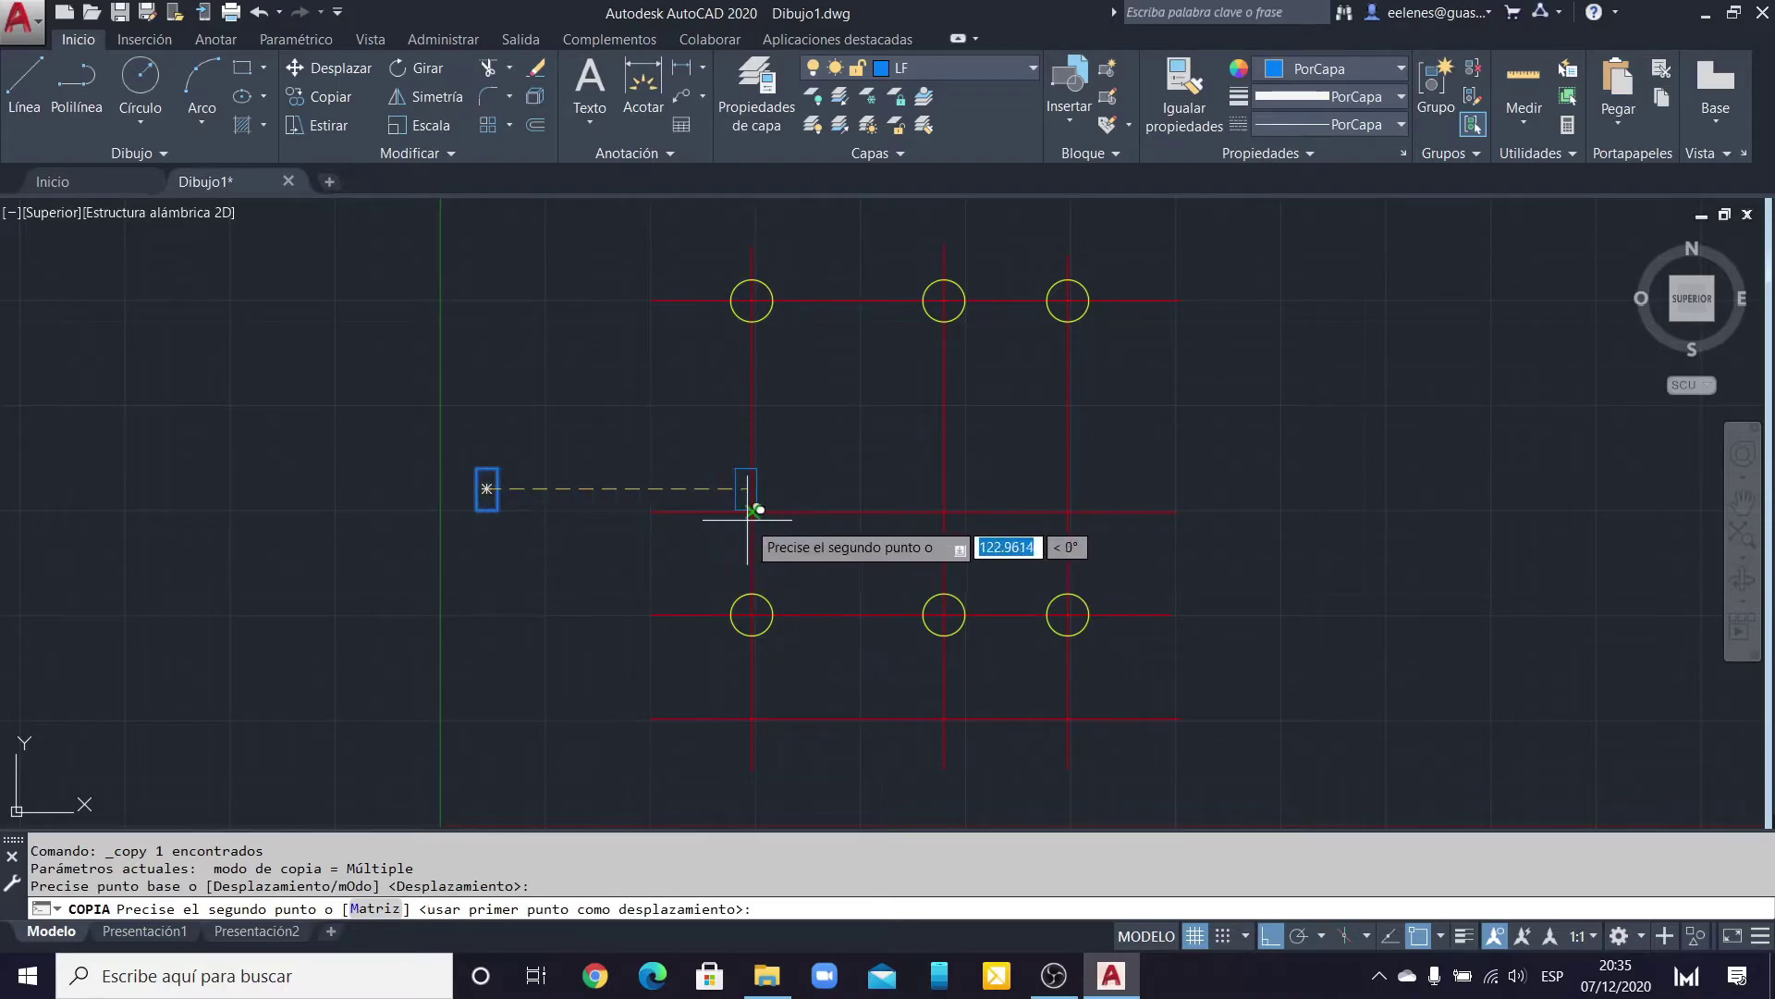
left_click(752, 511)
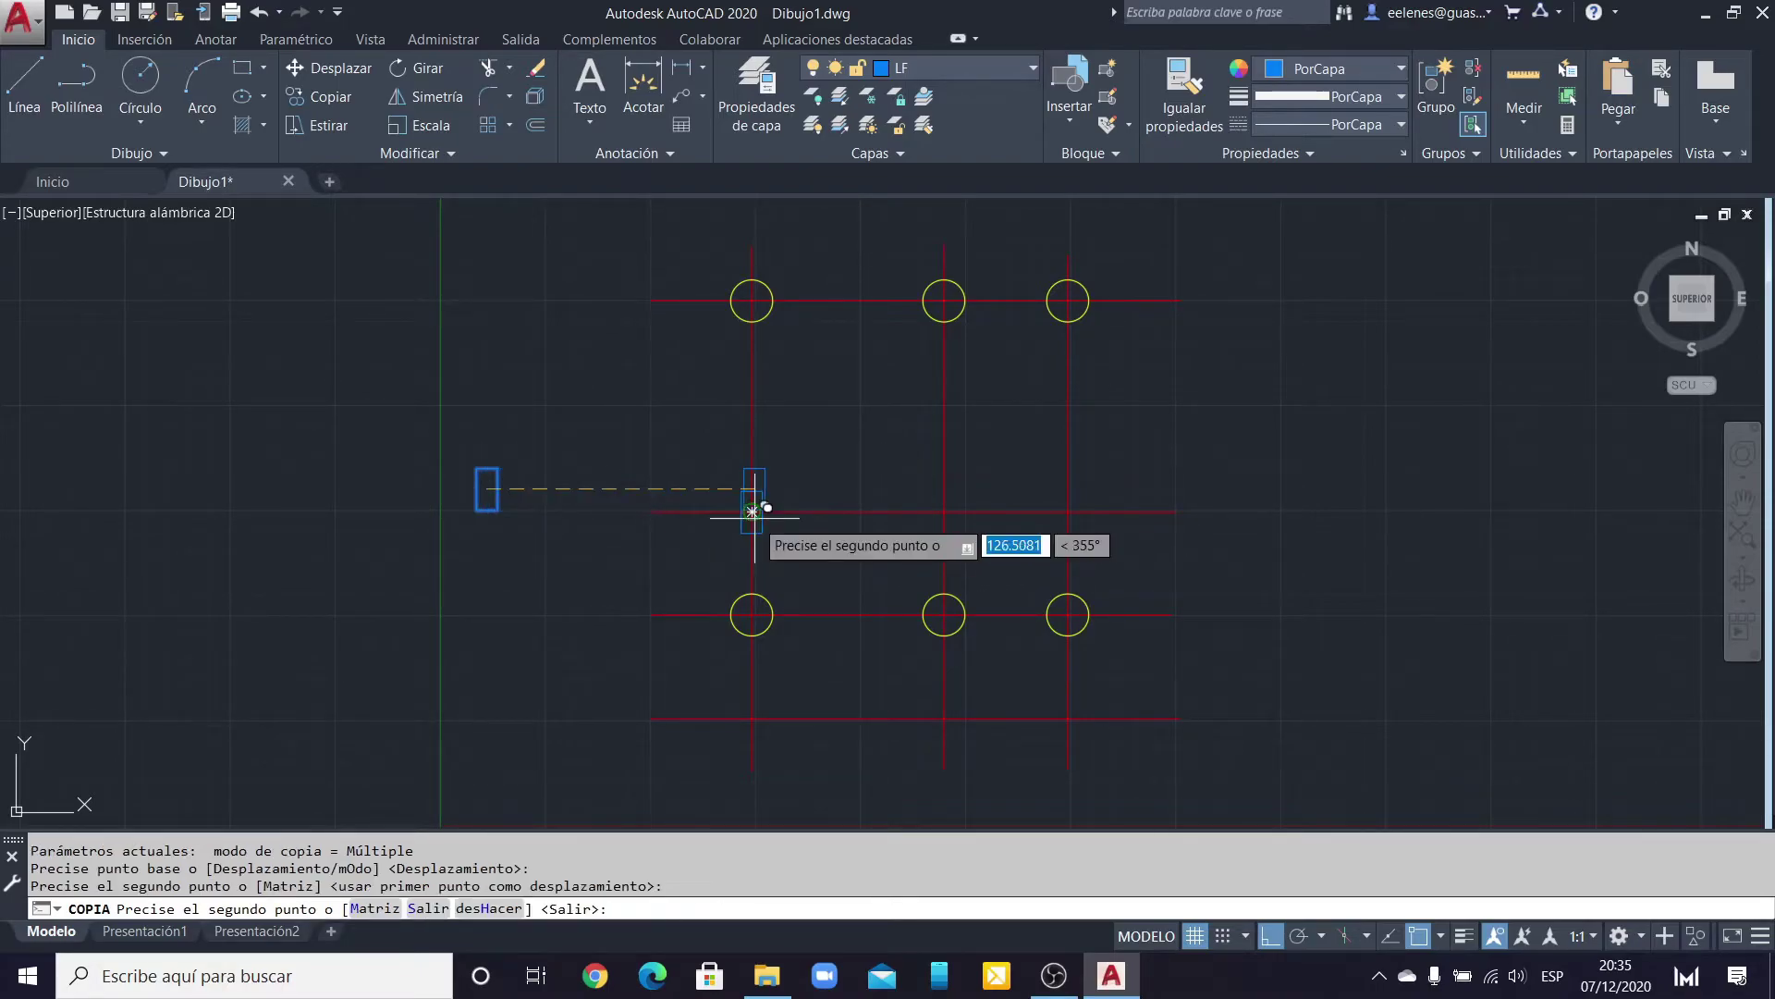
left_click(1068, 511)
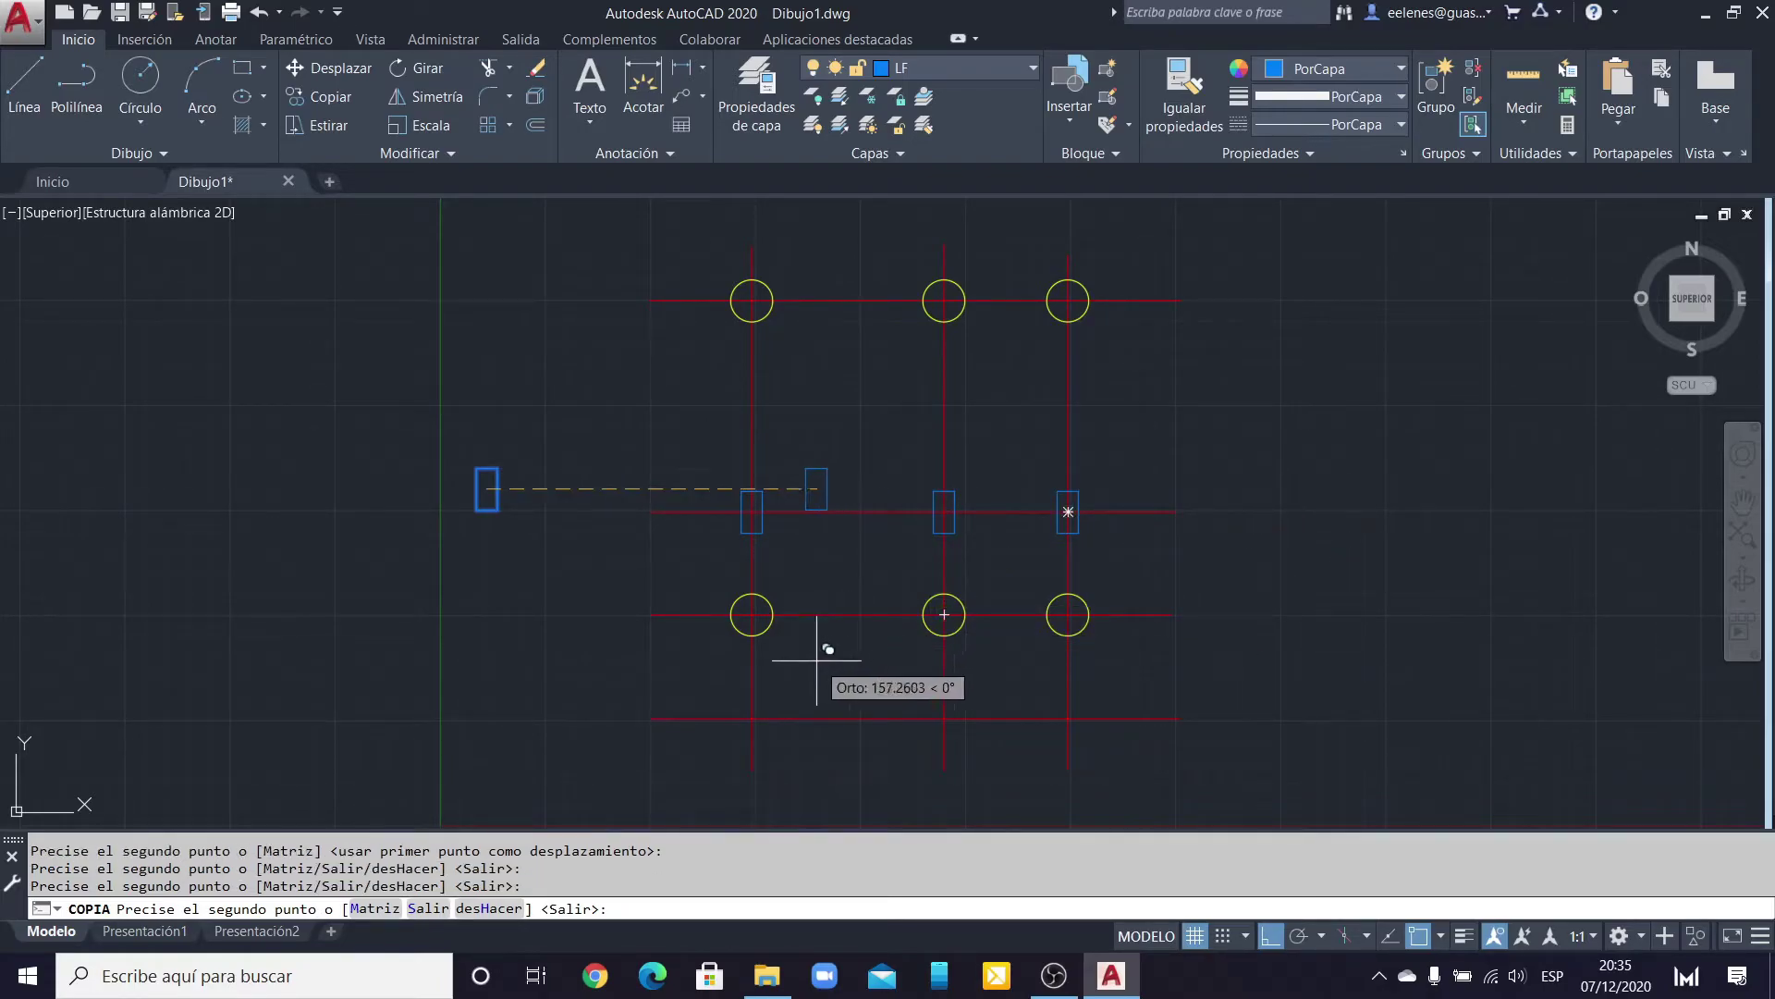
left_click(752, 718)
left_click(944, 719)
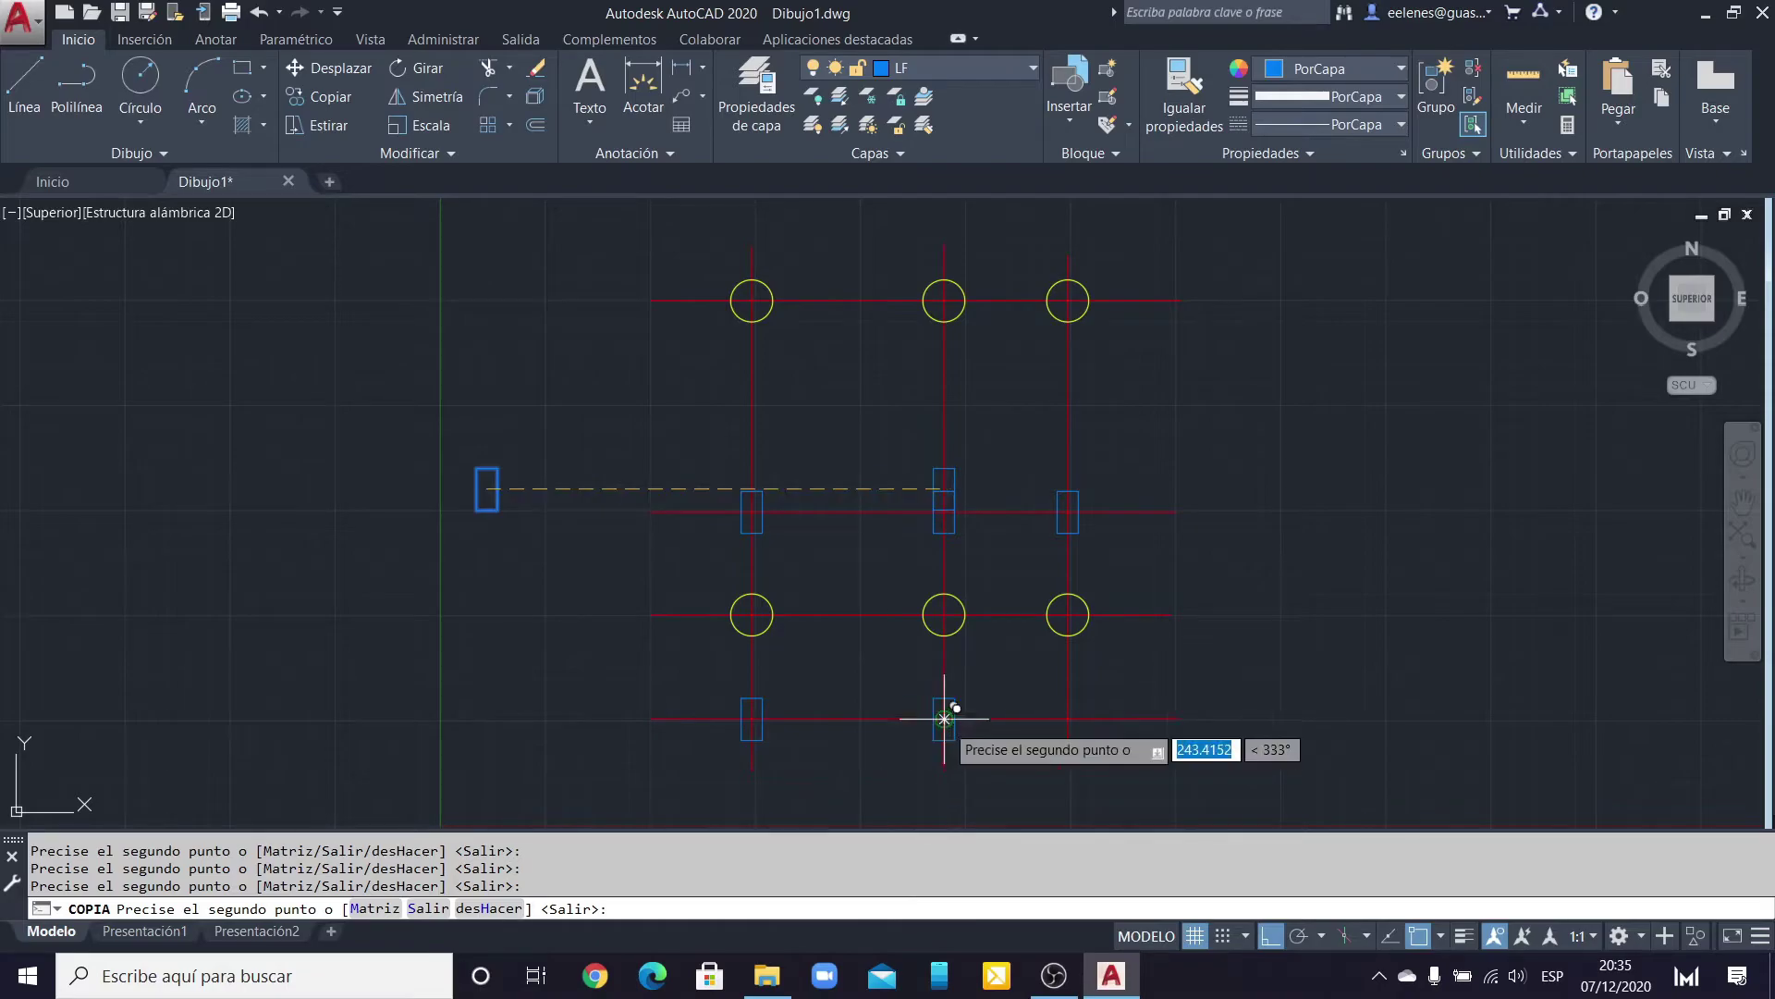
left_click(1068, 719)
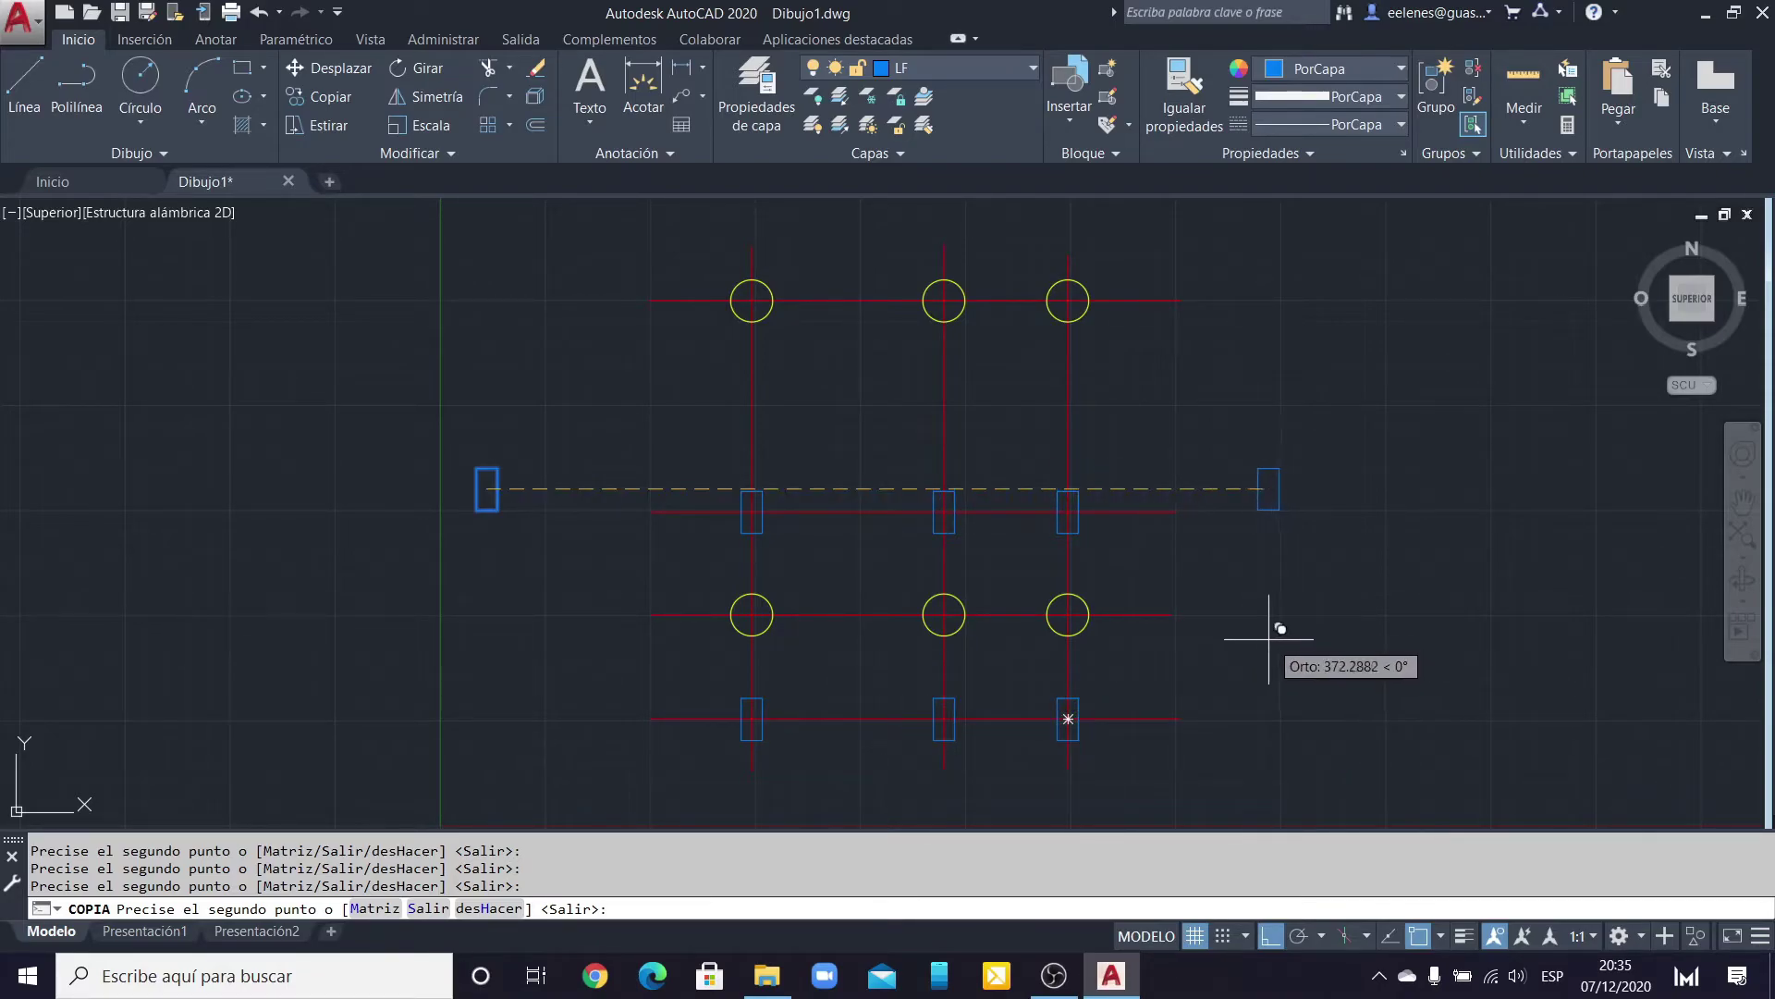
key("Escape")
Step: Delete the original rectangle outside the axis grid
left_click(490, 509)
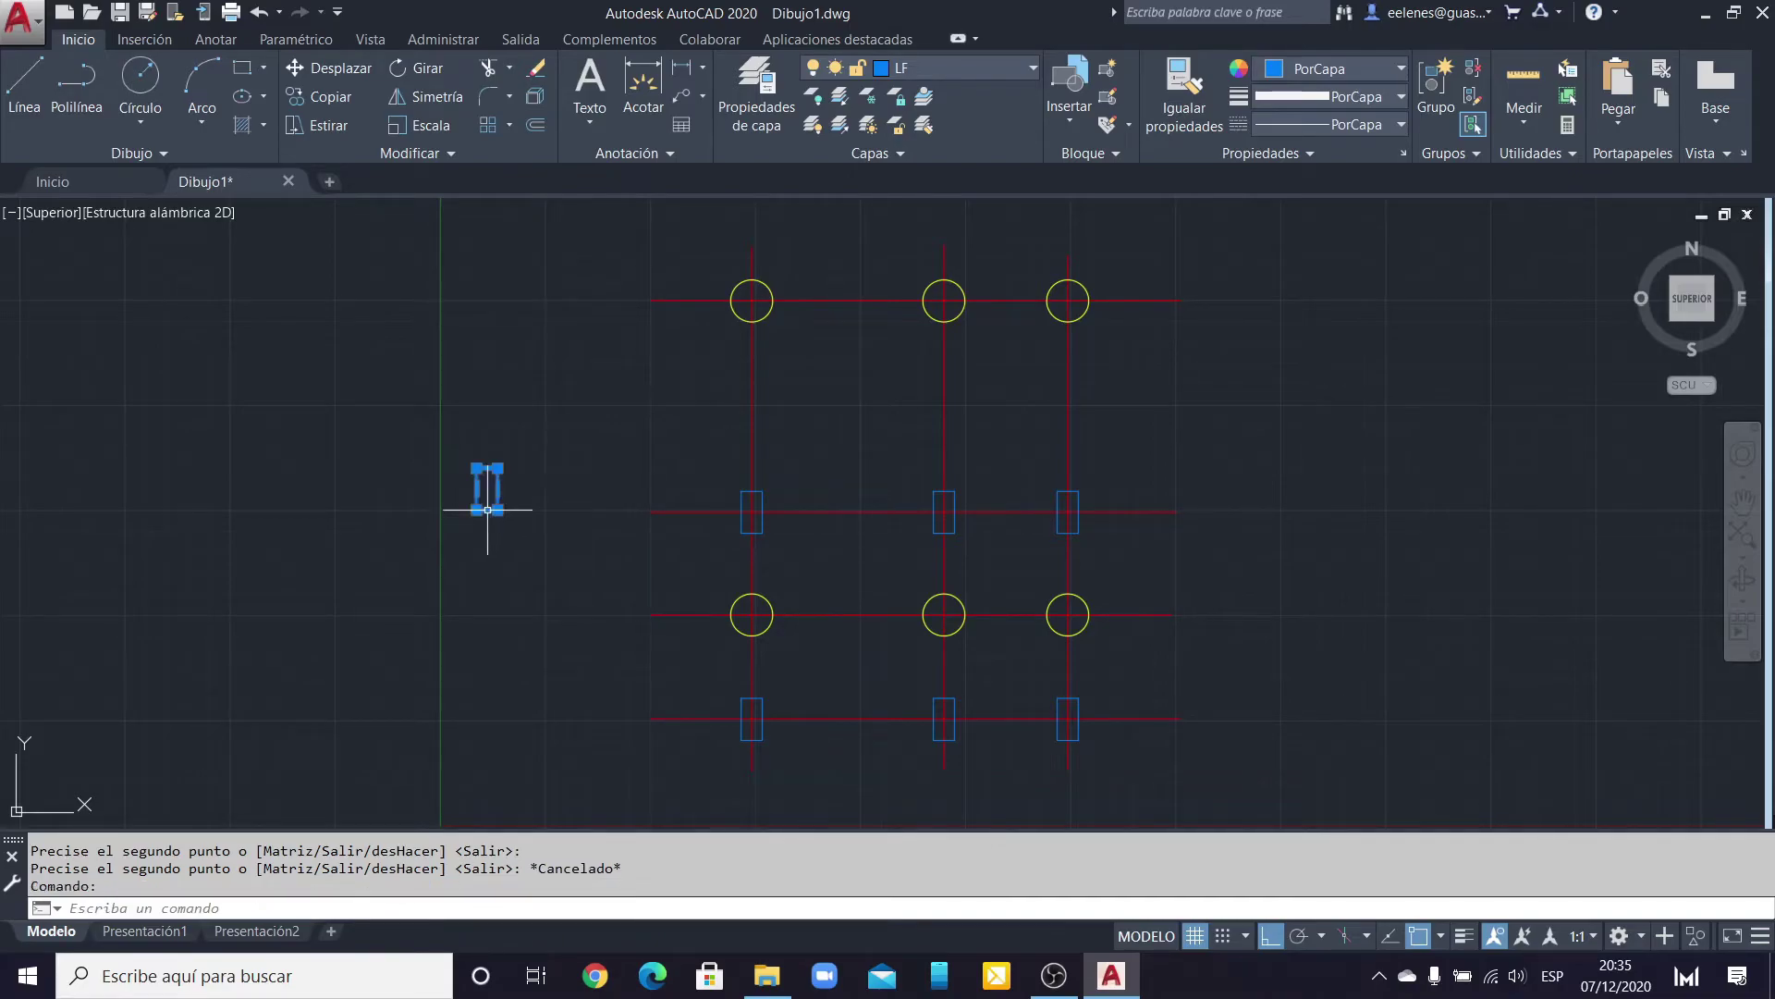
mouse_move(487, 510)
key("Delete")
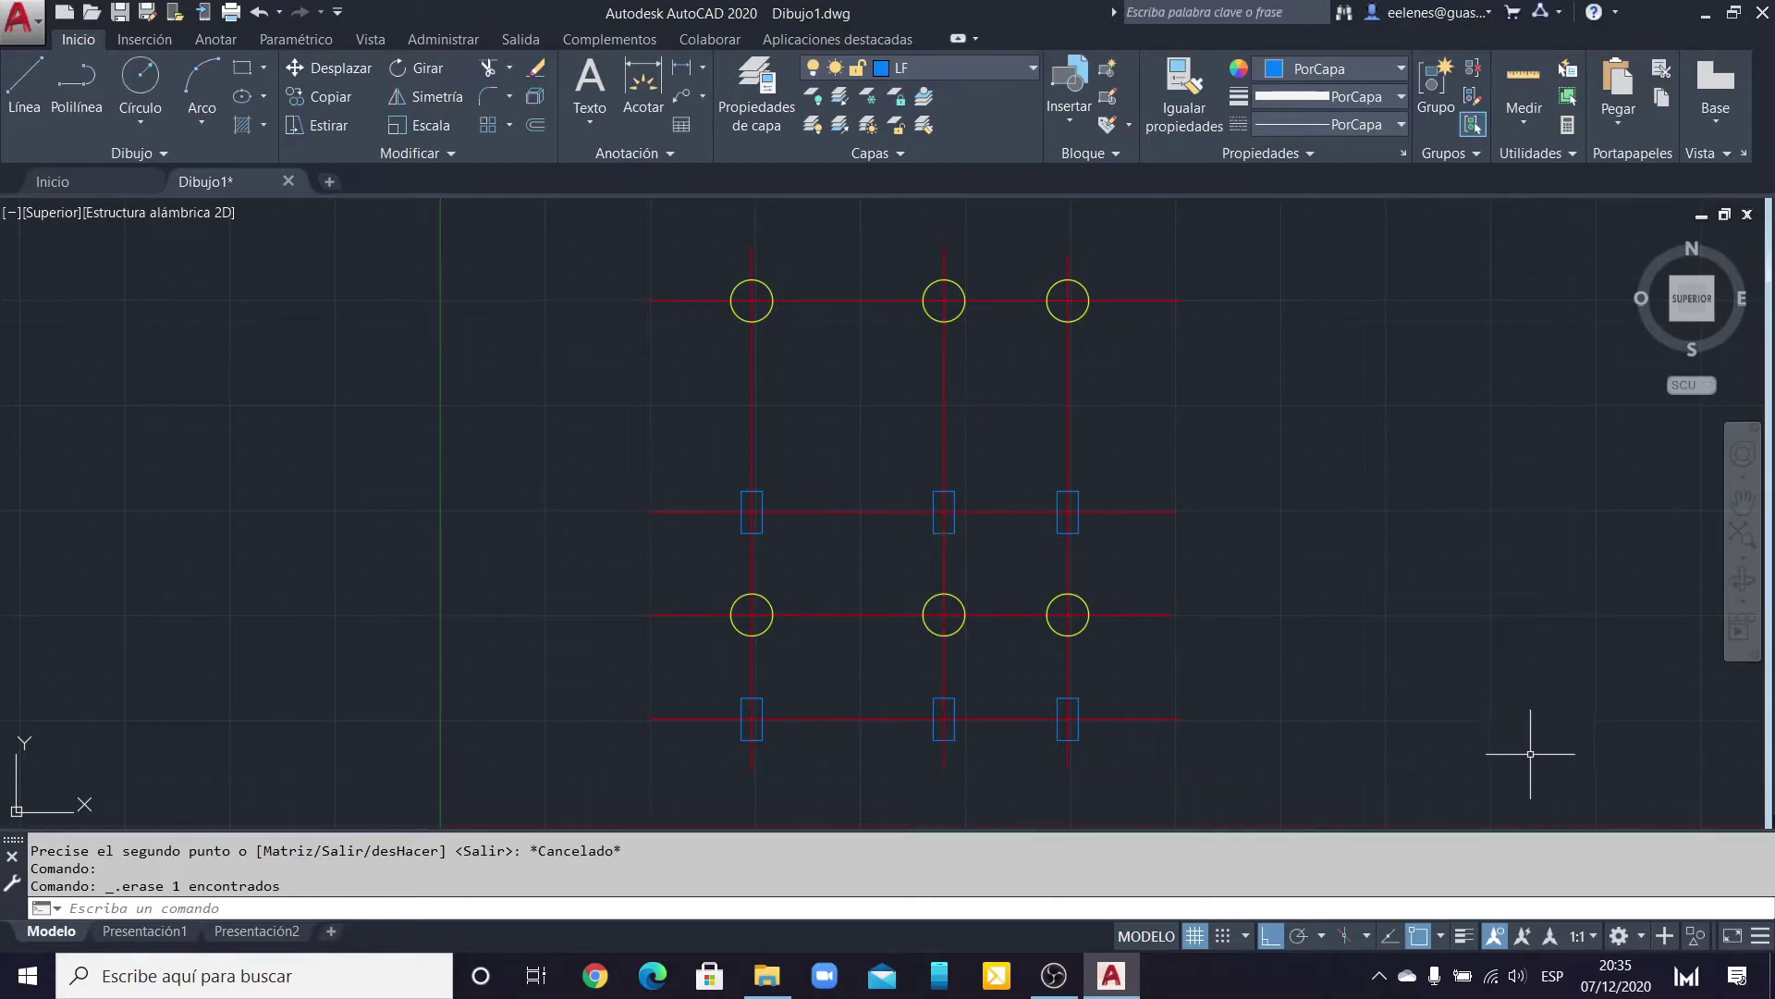
Step: Show the line thicknesses in the drawing, hide them again and view the available object colours without changing the colour
left_click(1463, 936)
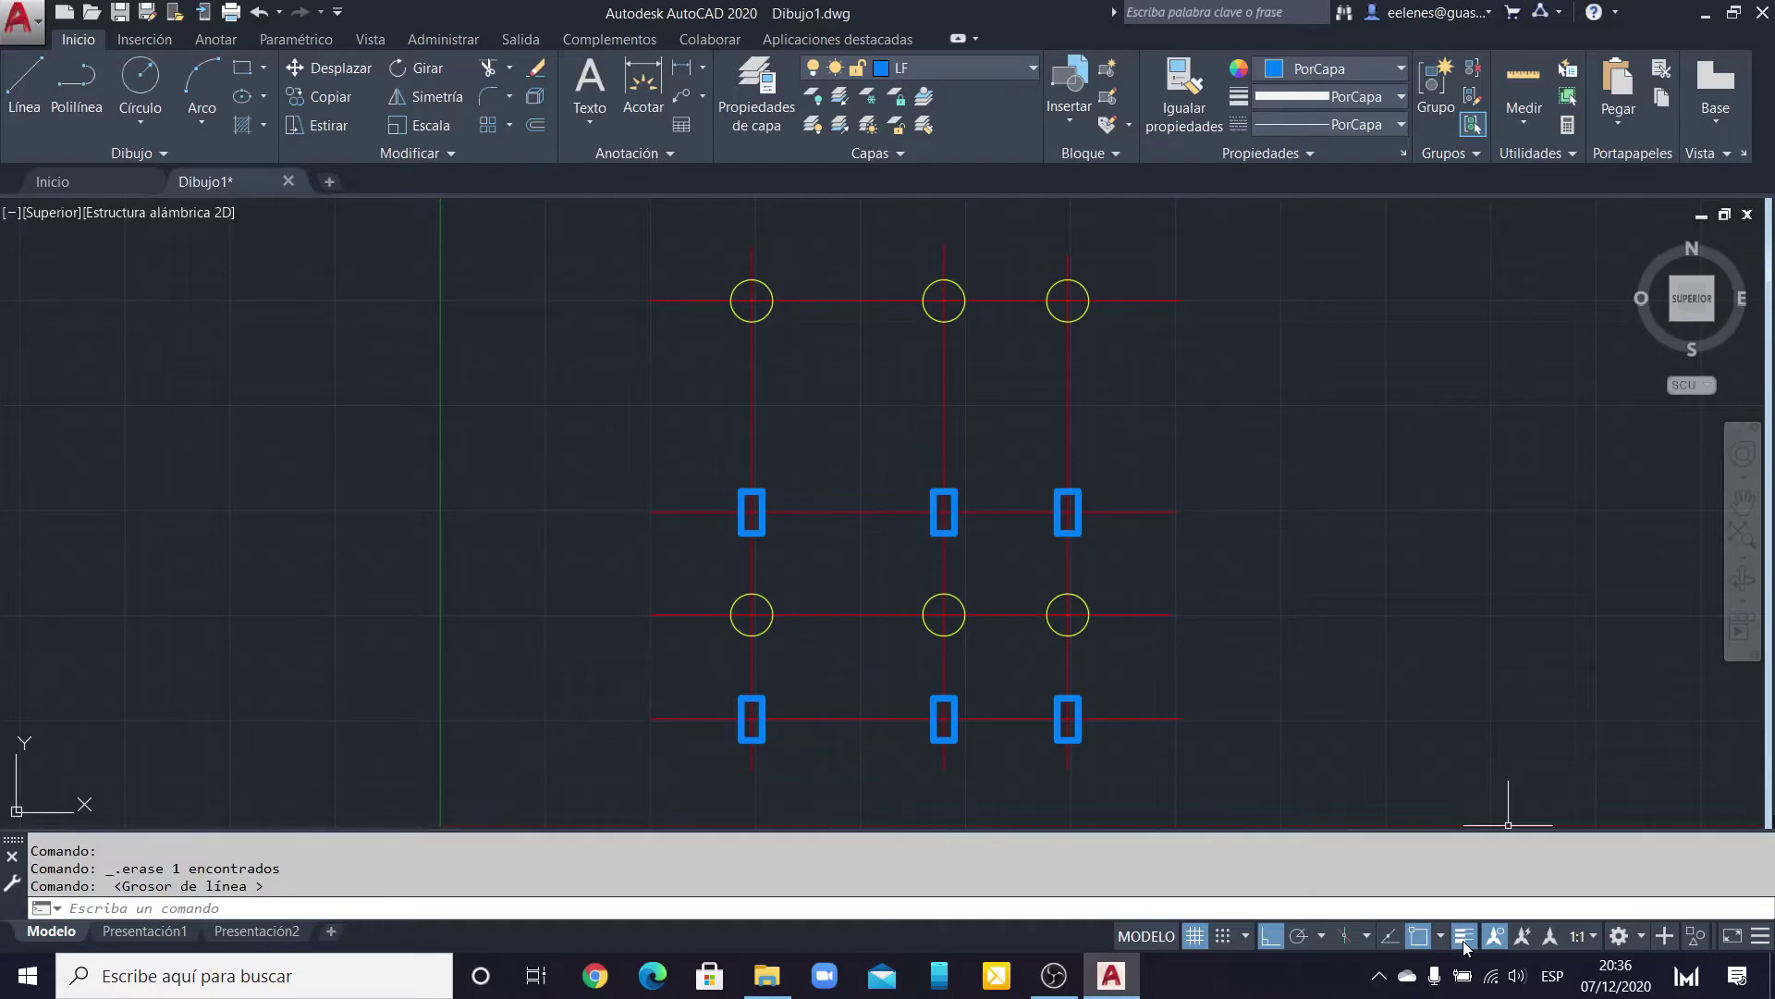
left_click(1463, 941)
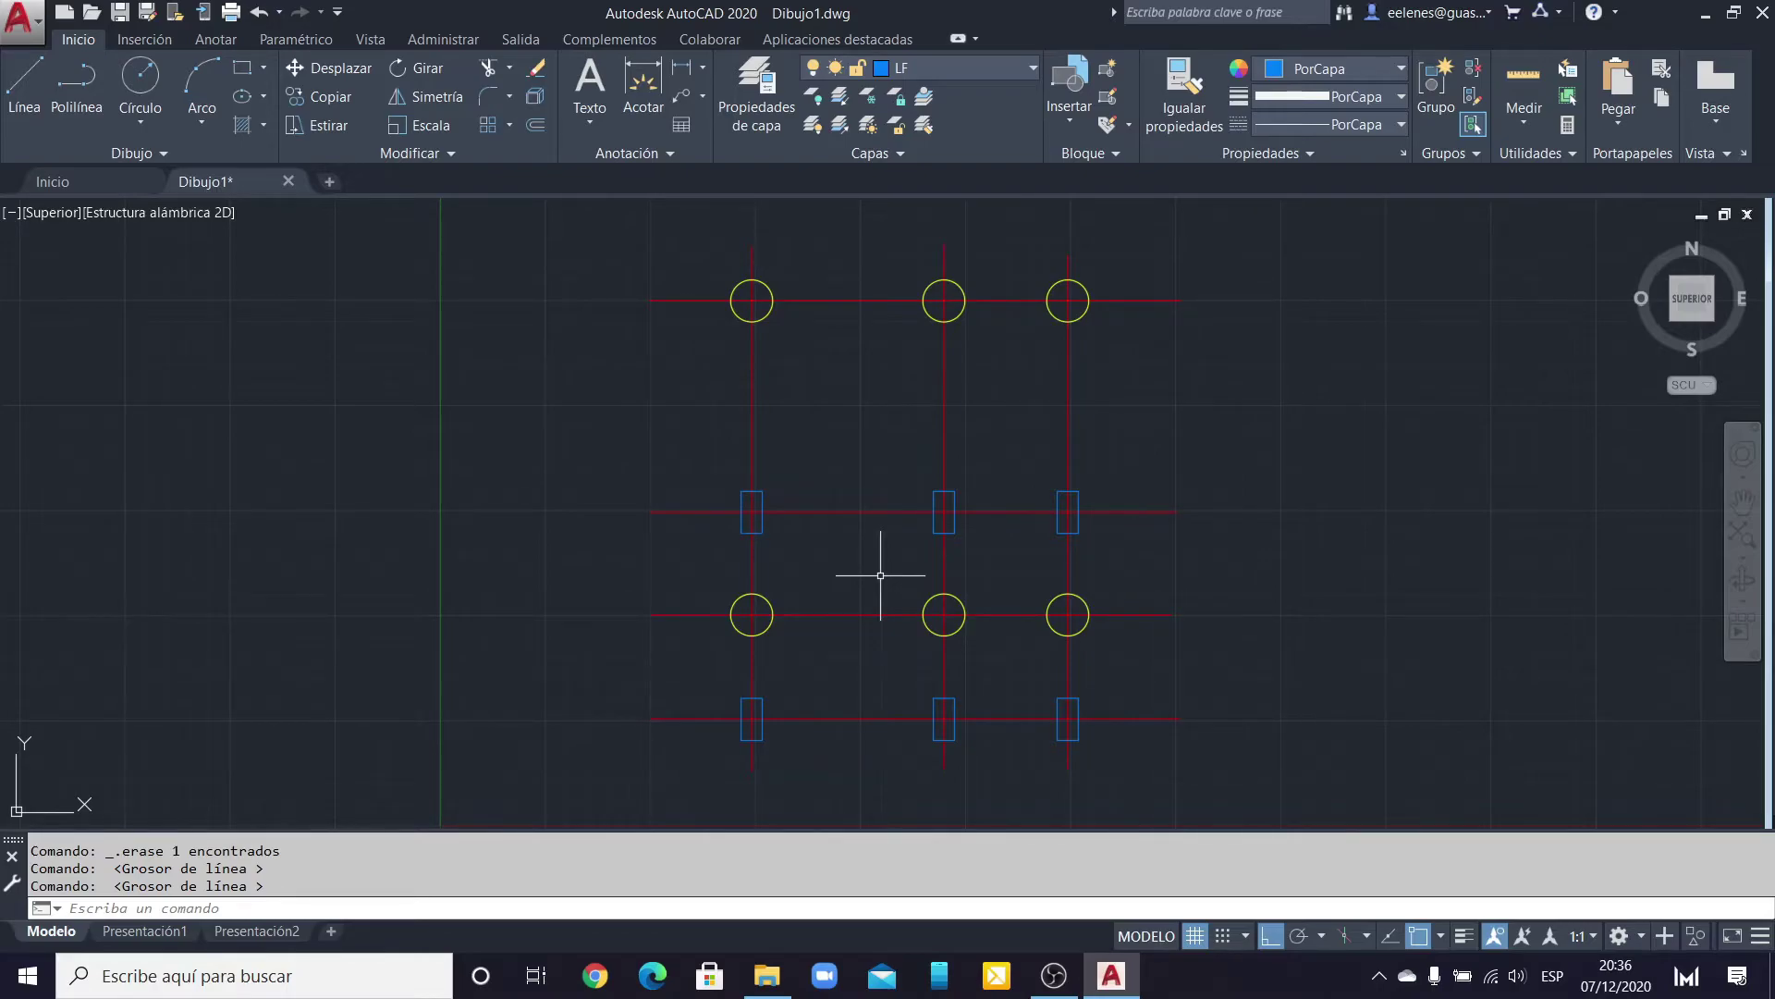
left_click(1402, 69)
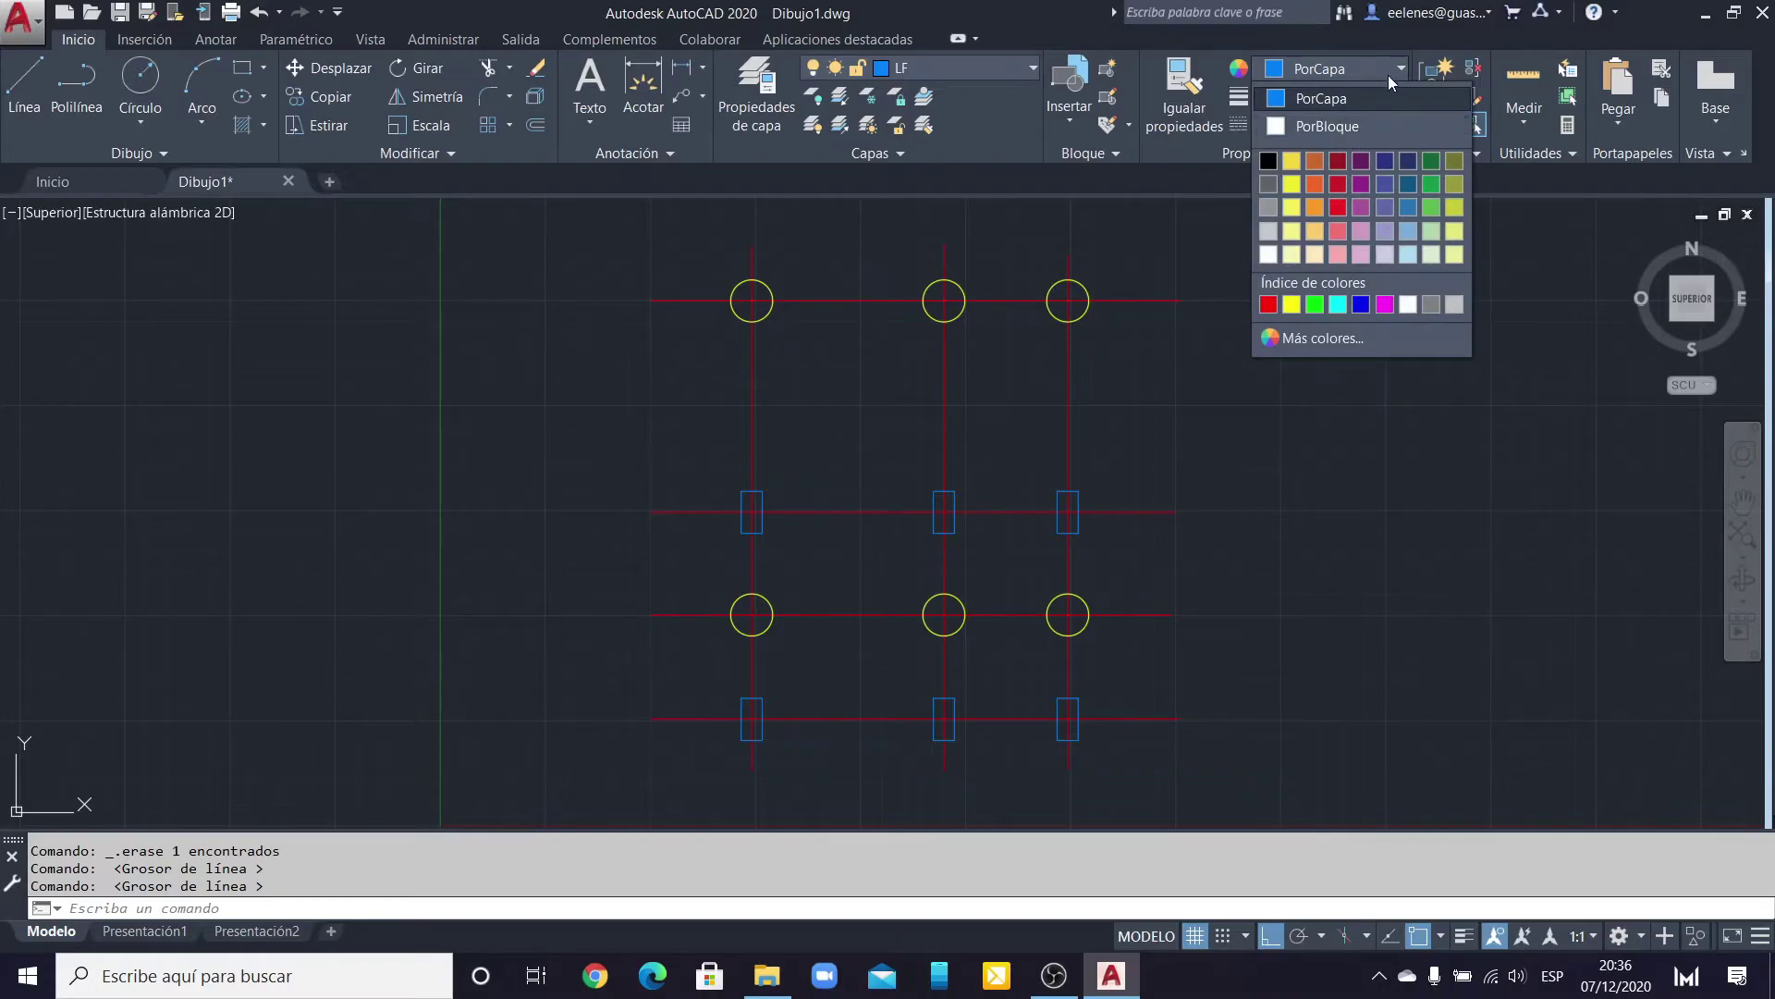
left_click(1402, 74)
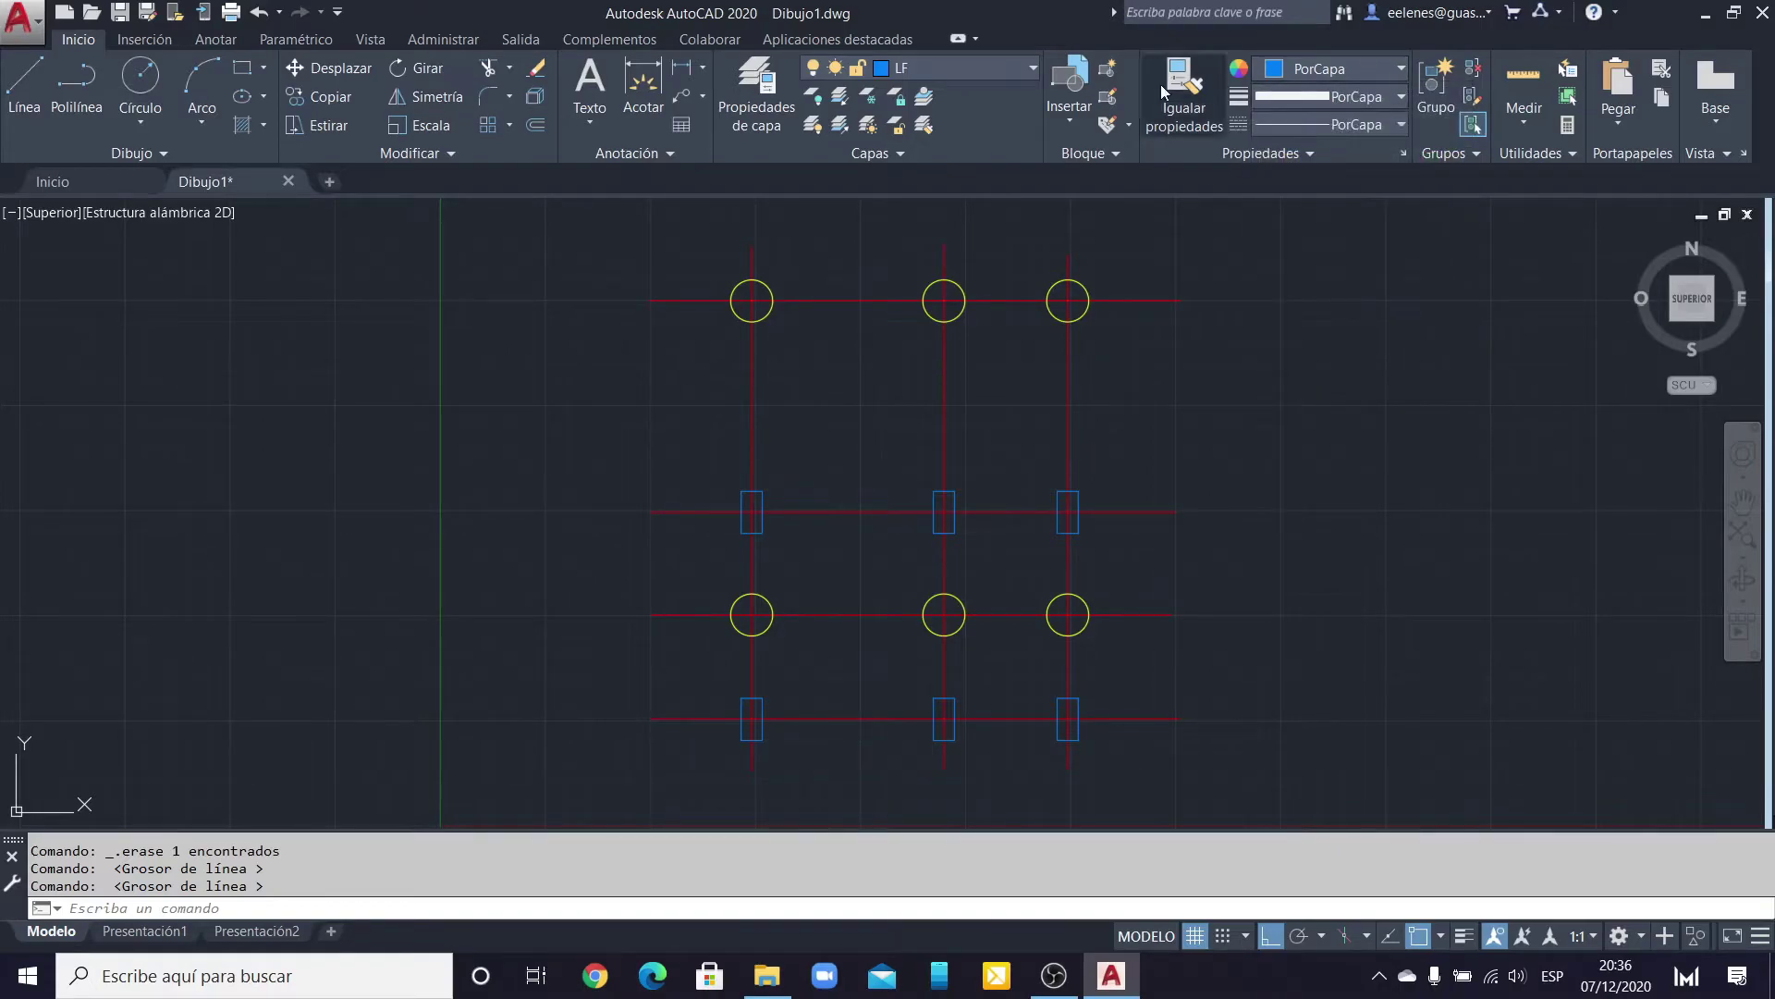
Step: Make layer LM current and draw a rectangle about 295 by 278 enclosing the whole axis grid
left_click(1029, 72)
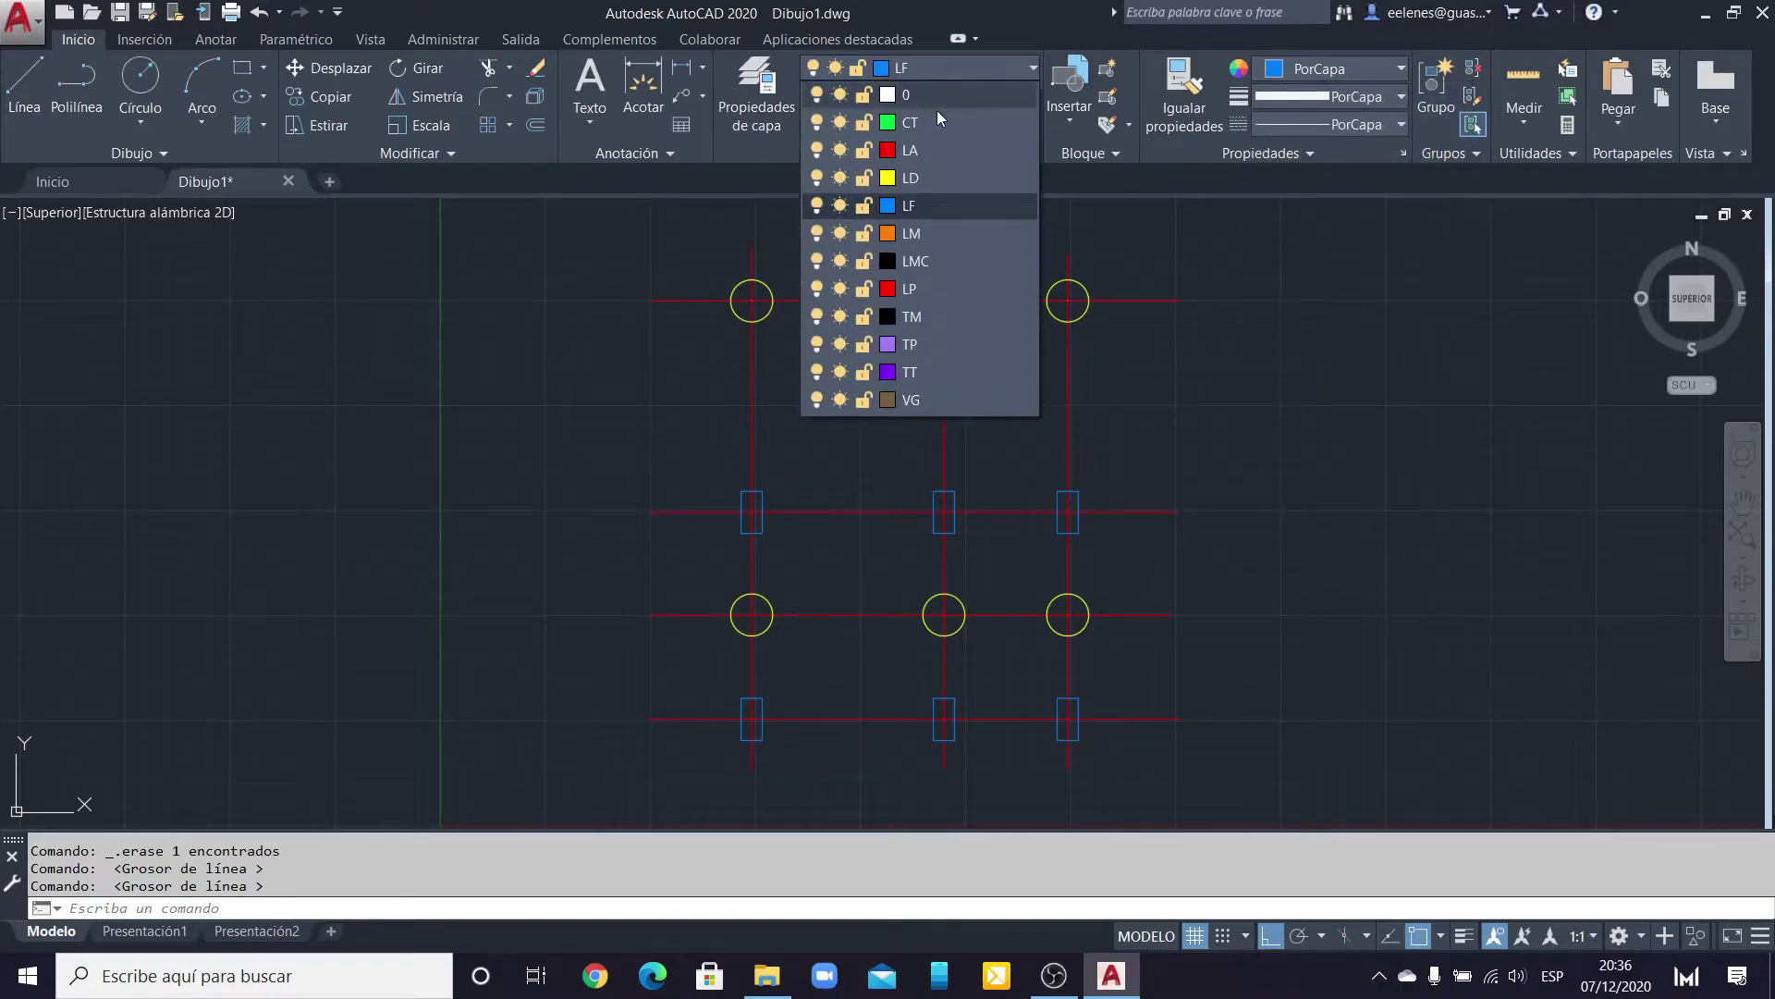
left_click(914, 235)
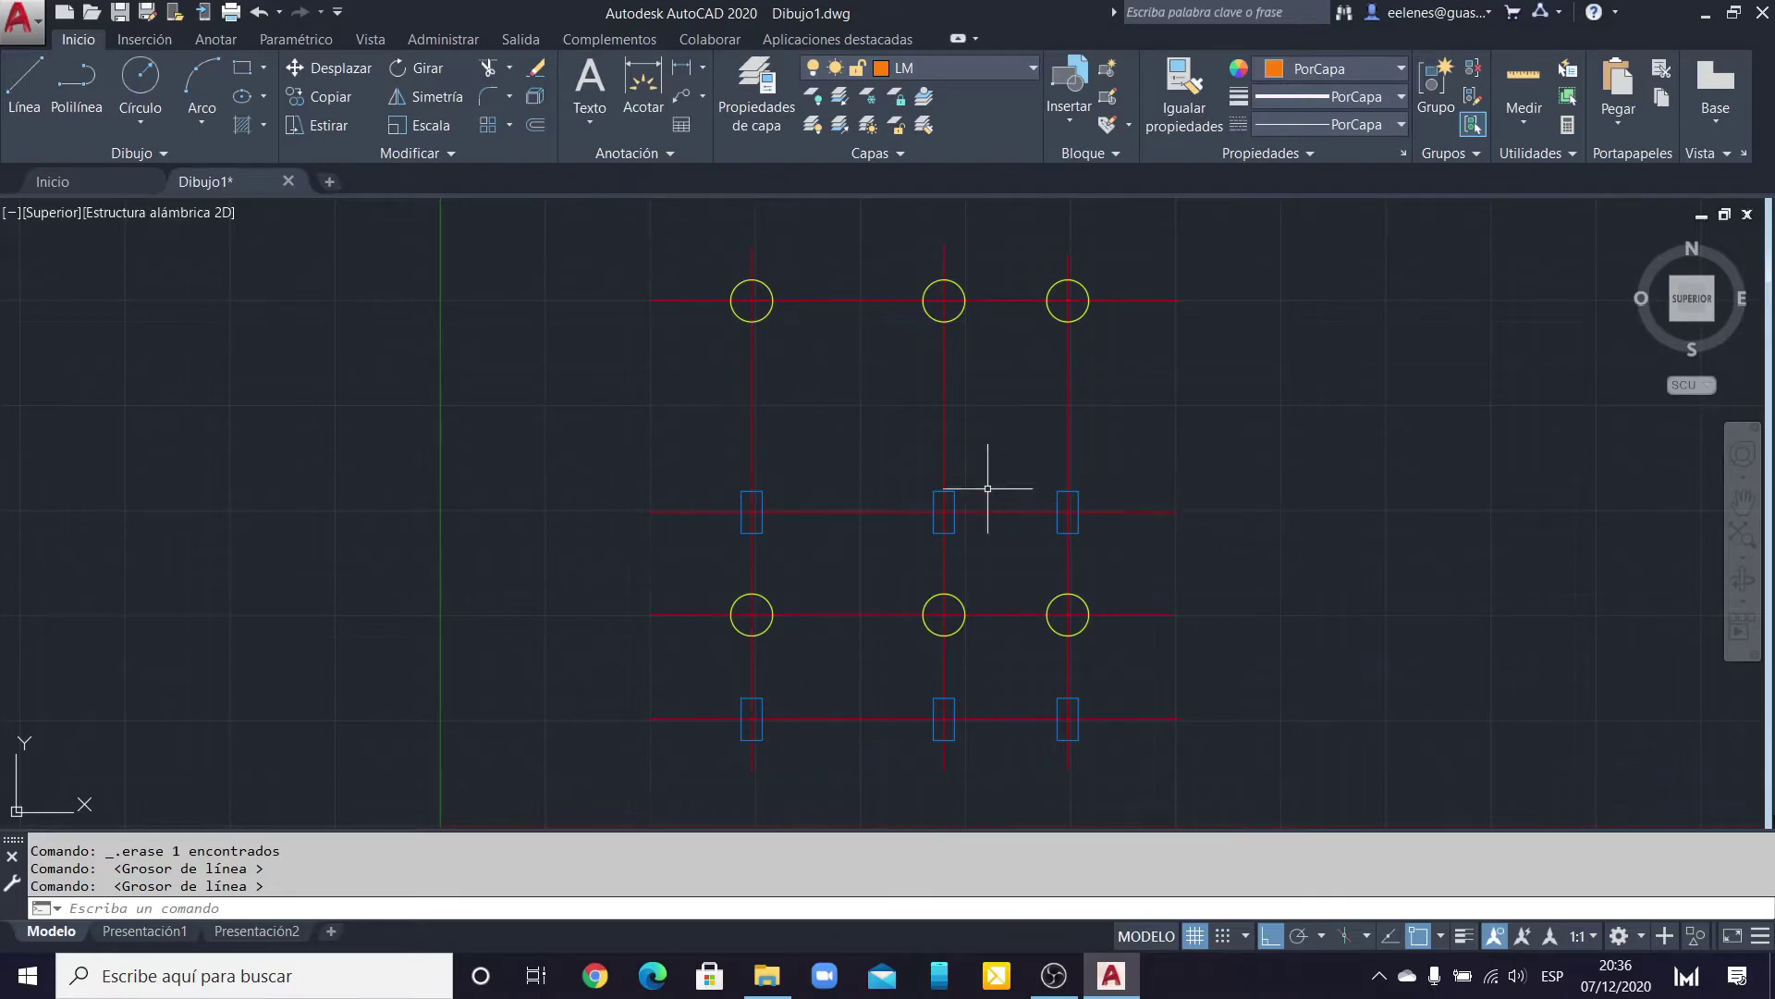
left_click(245, 78)
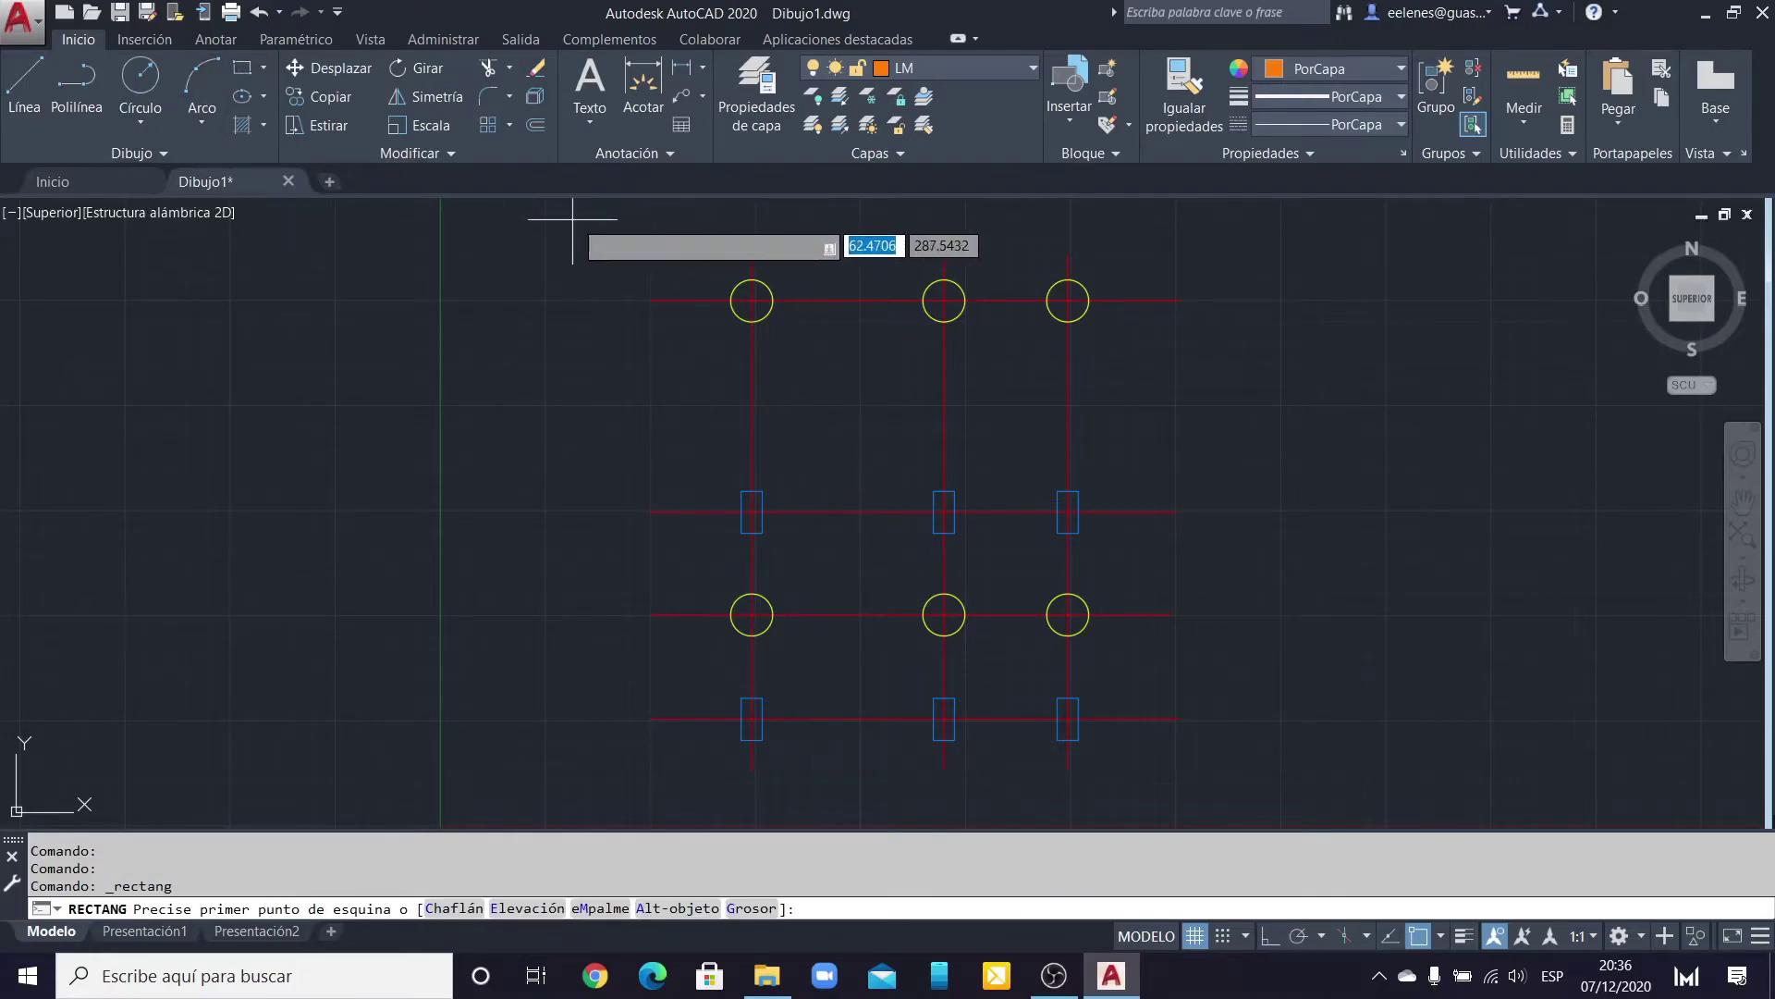
left_click(604, 217)
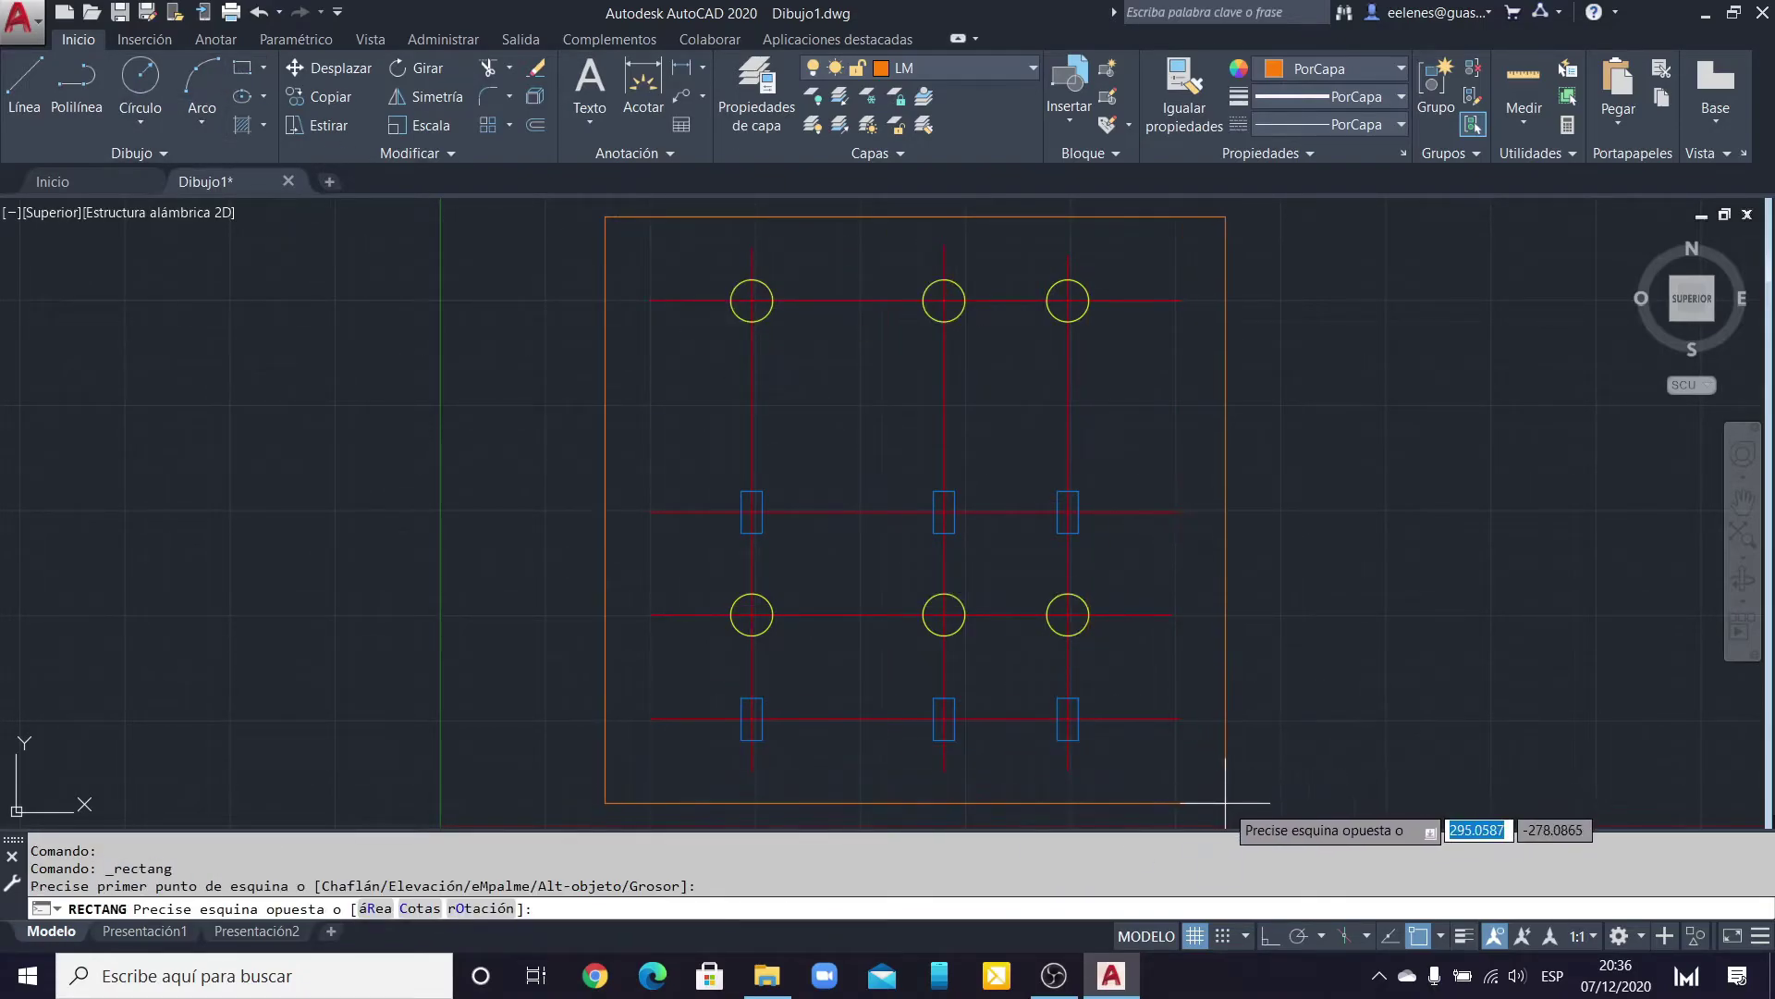
left_click(1226, 803)
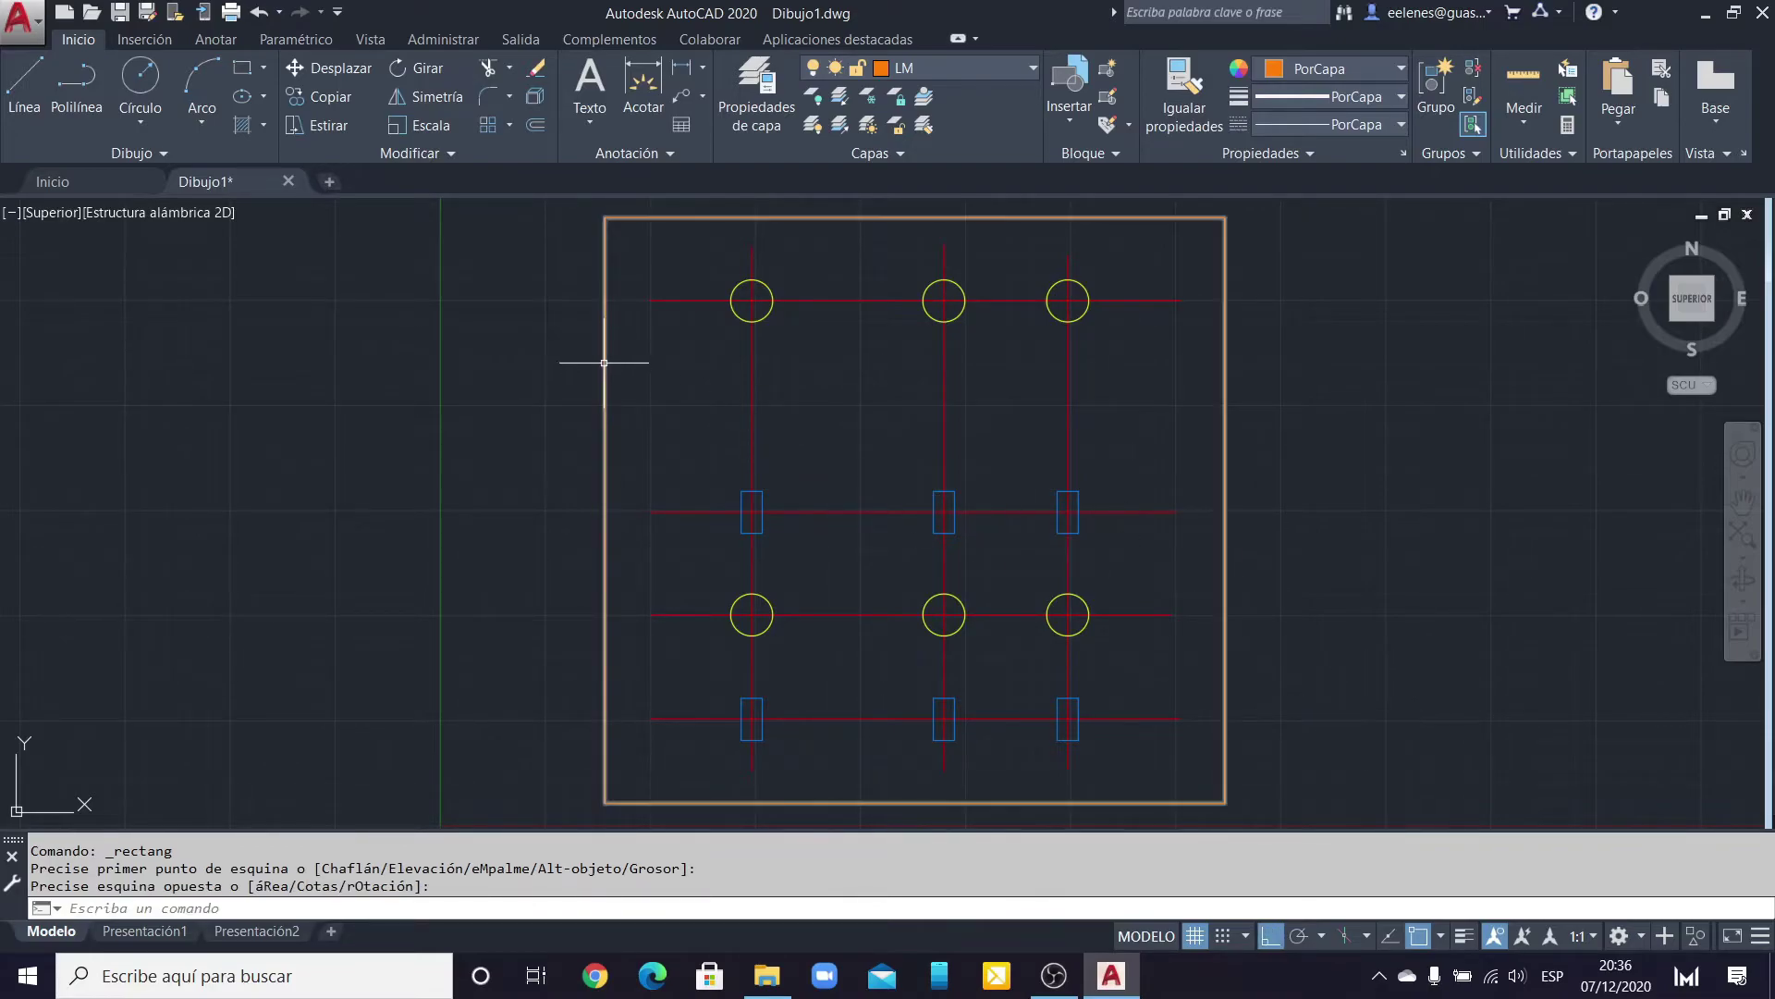
Step: Make layer CT current and add a vertical linear dimension outside the right edge of the enclosing rectangle
left_click(1035, 70)
left_click(945, 122)
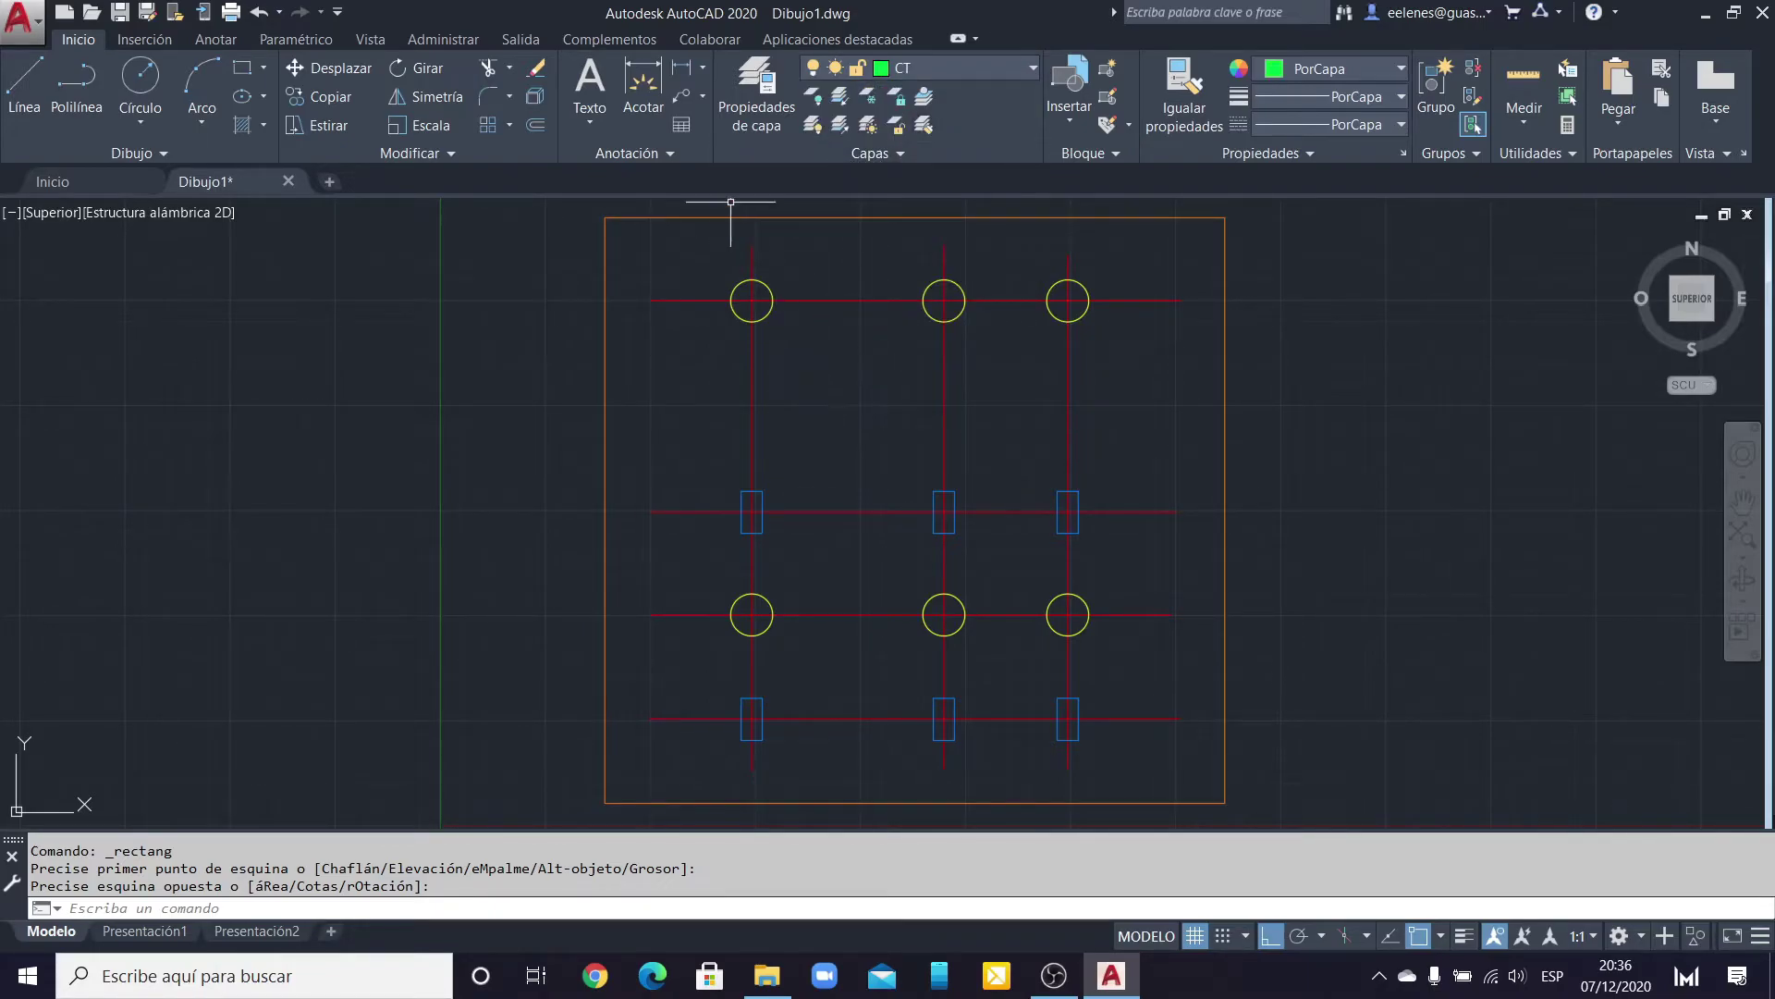
left_click(702, 69)
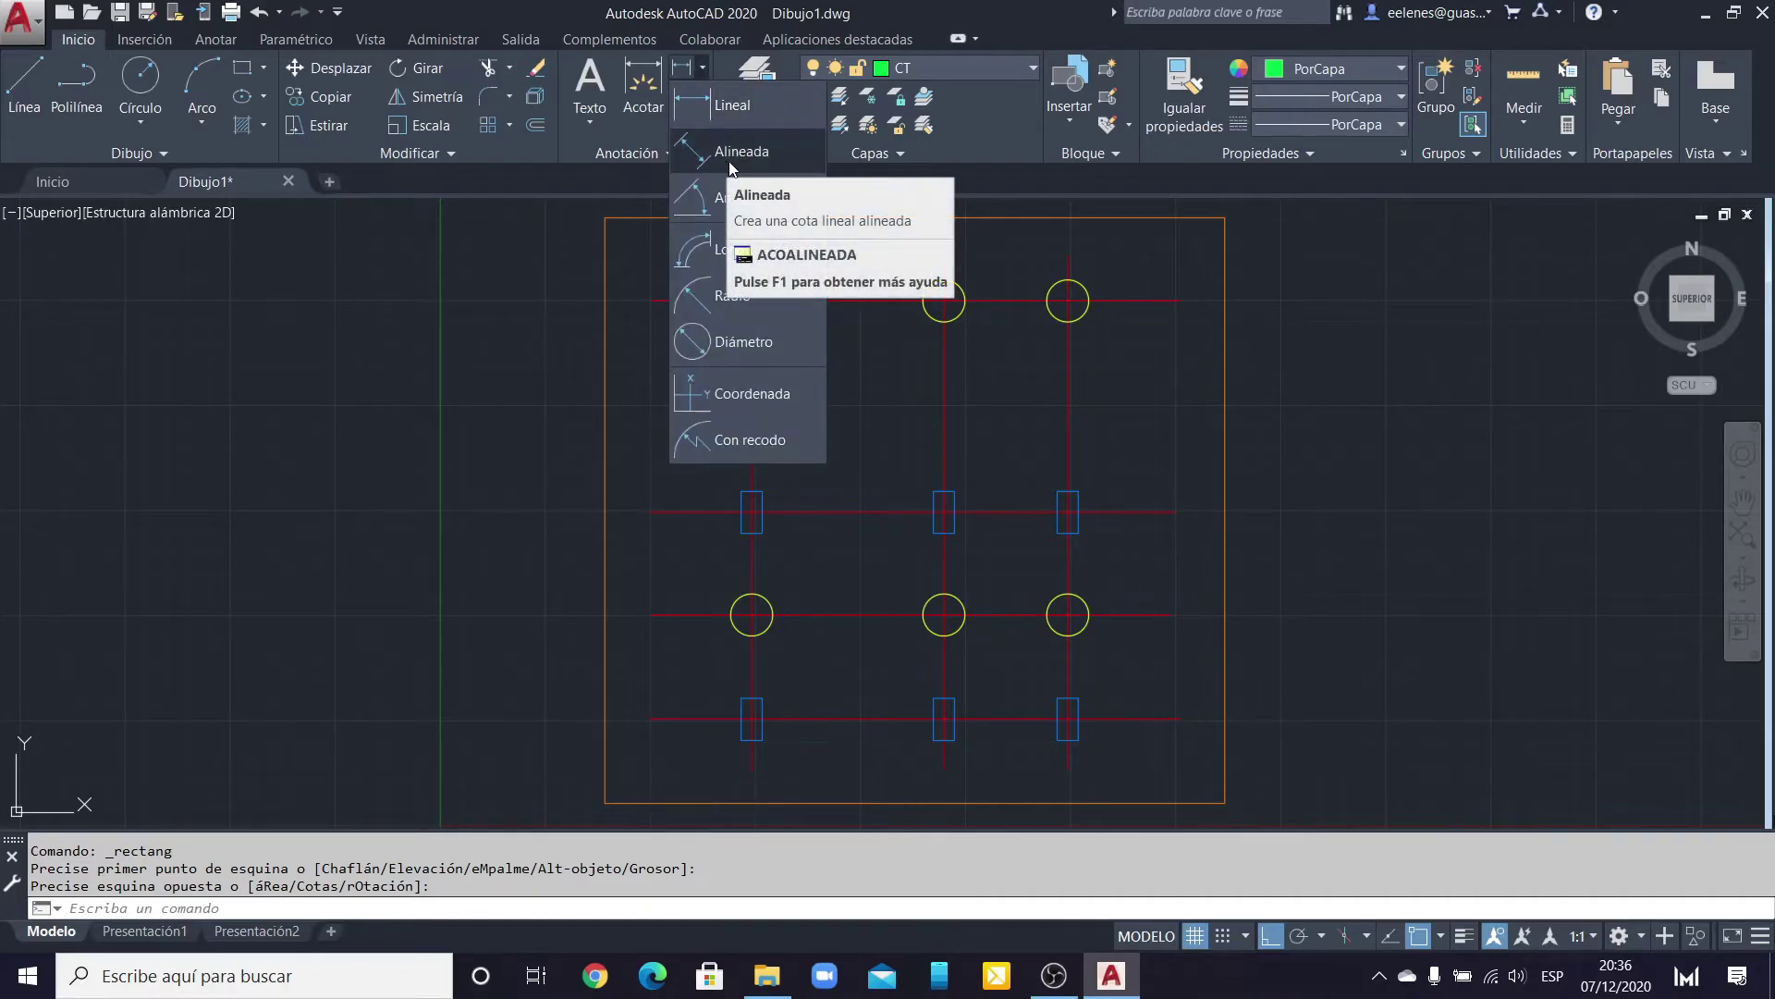
left_click(740, 110)
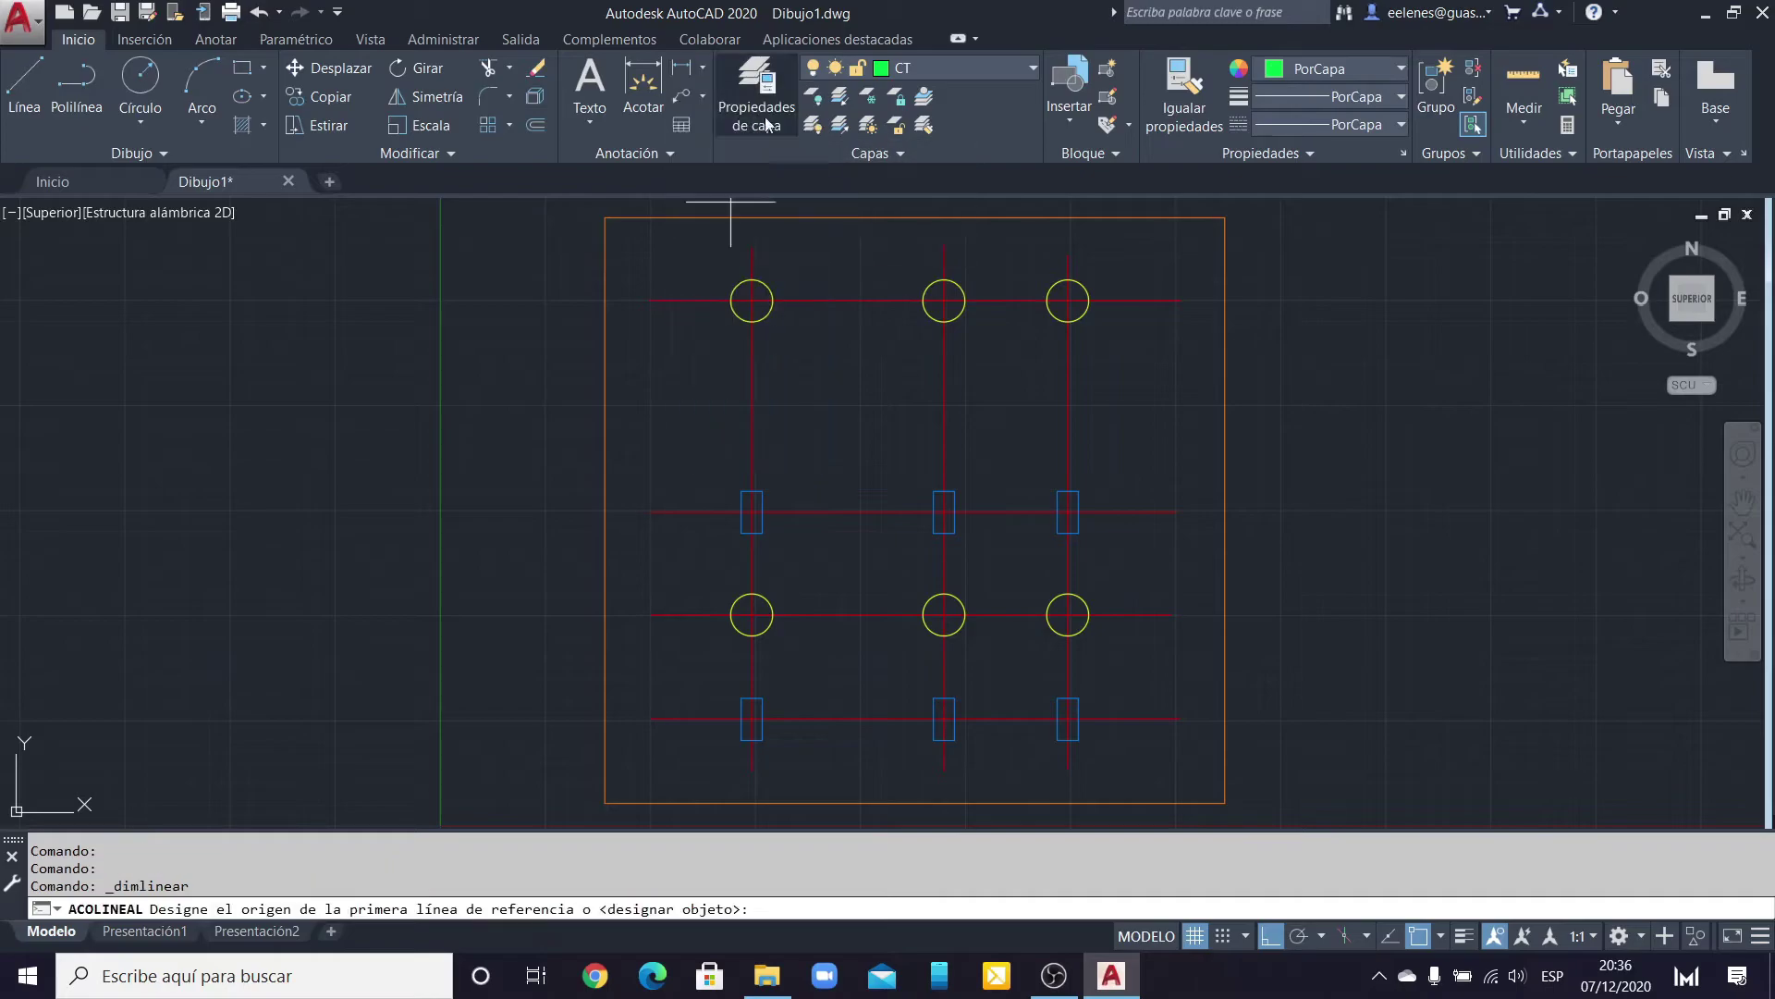
left_click(1225, 216)
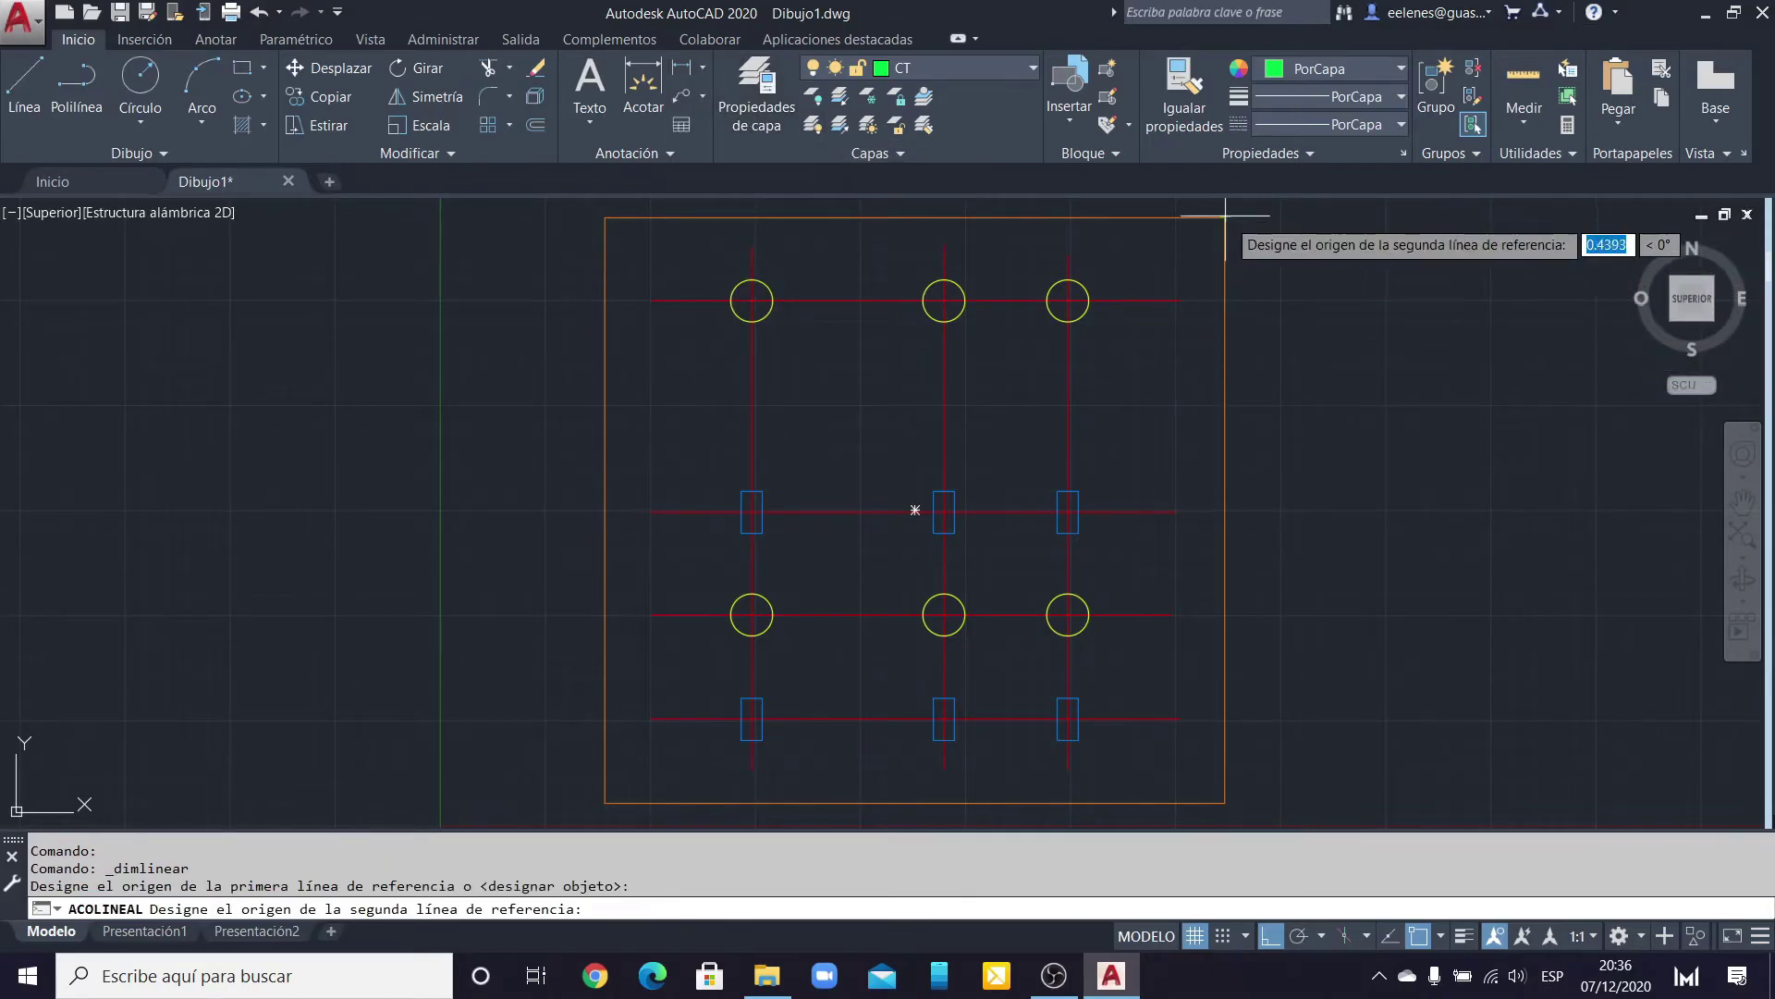
left_click(1226, 803)
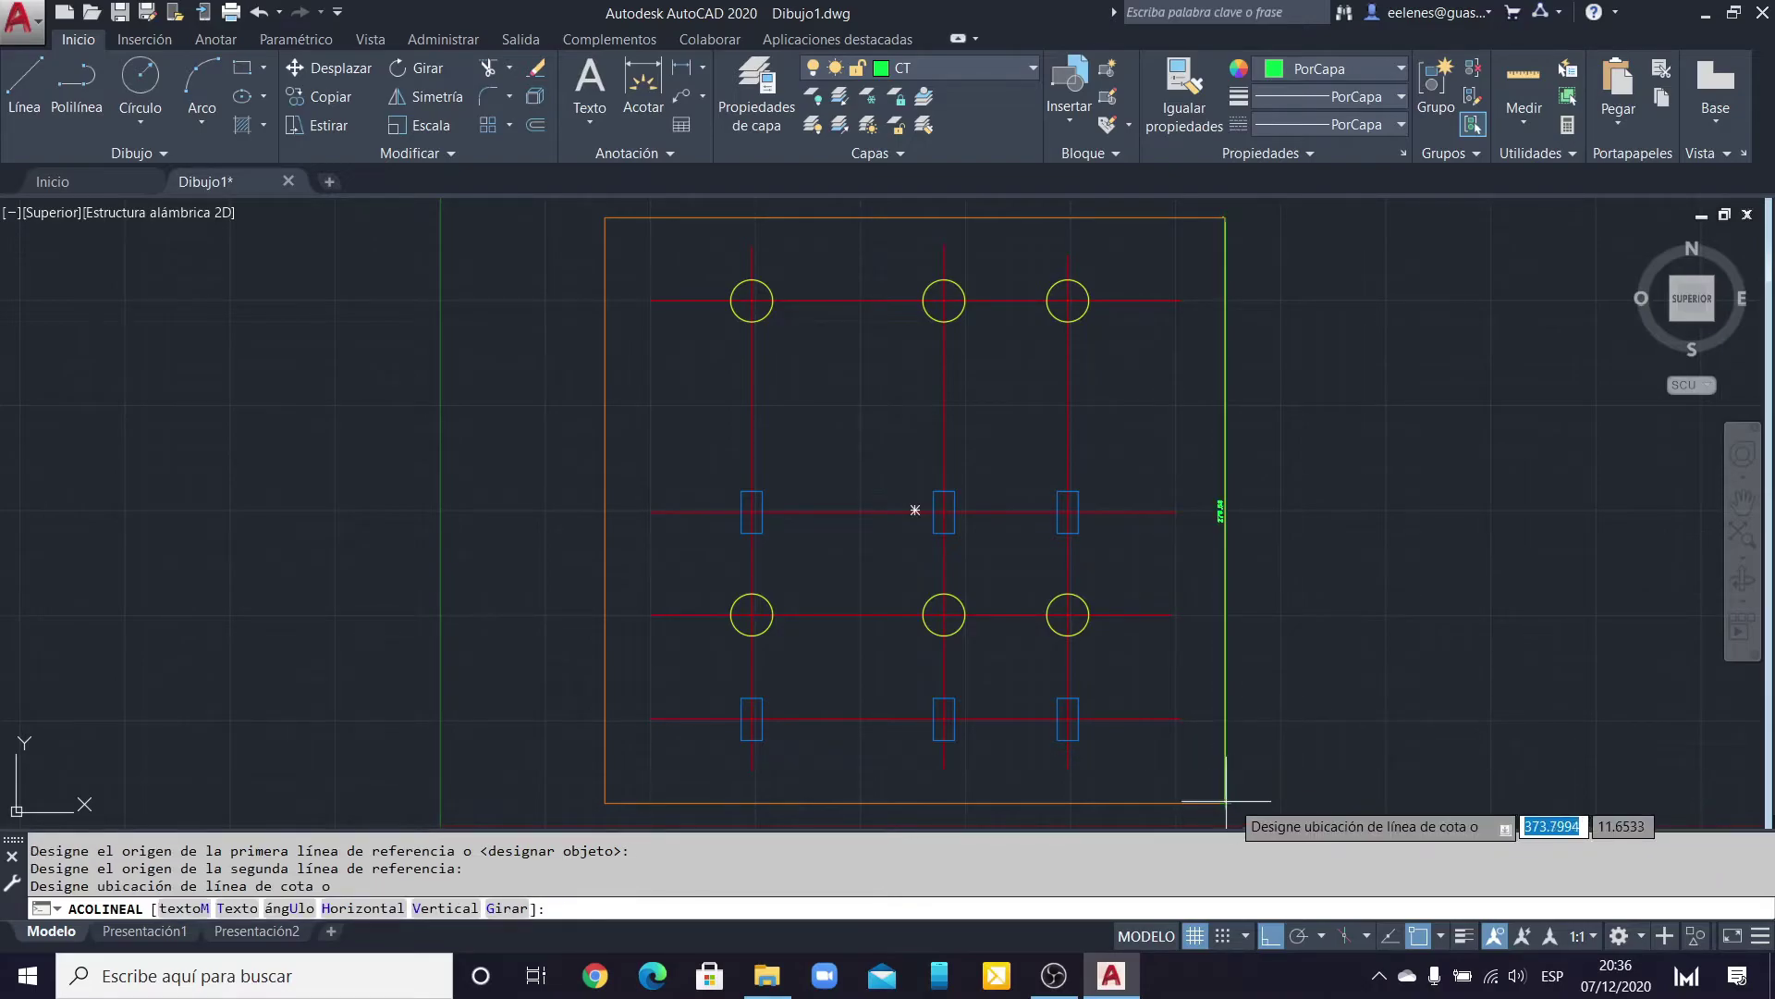
left_click(1264, 638)
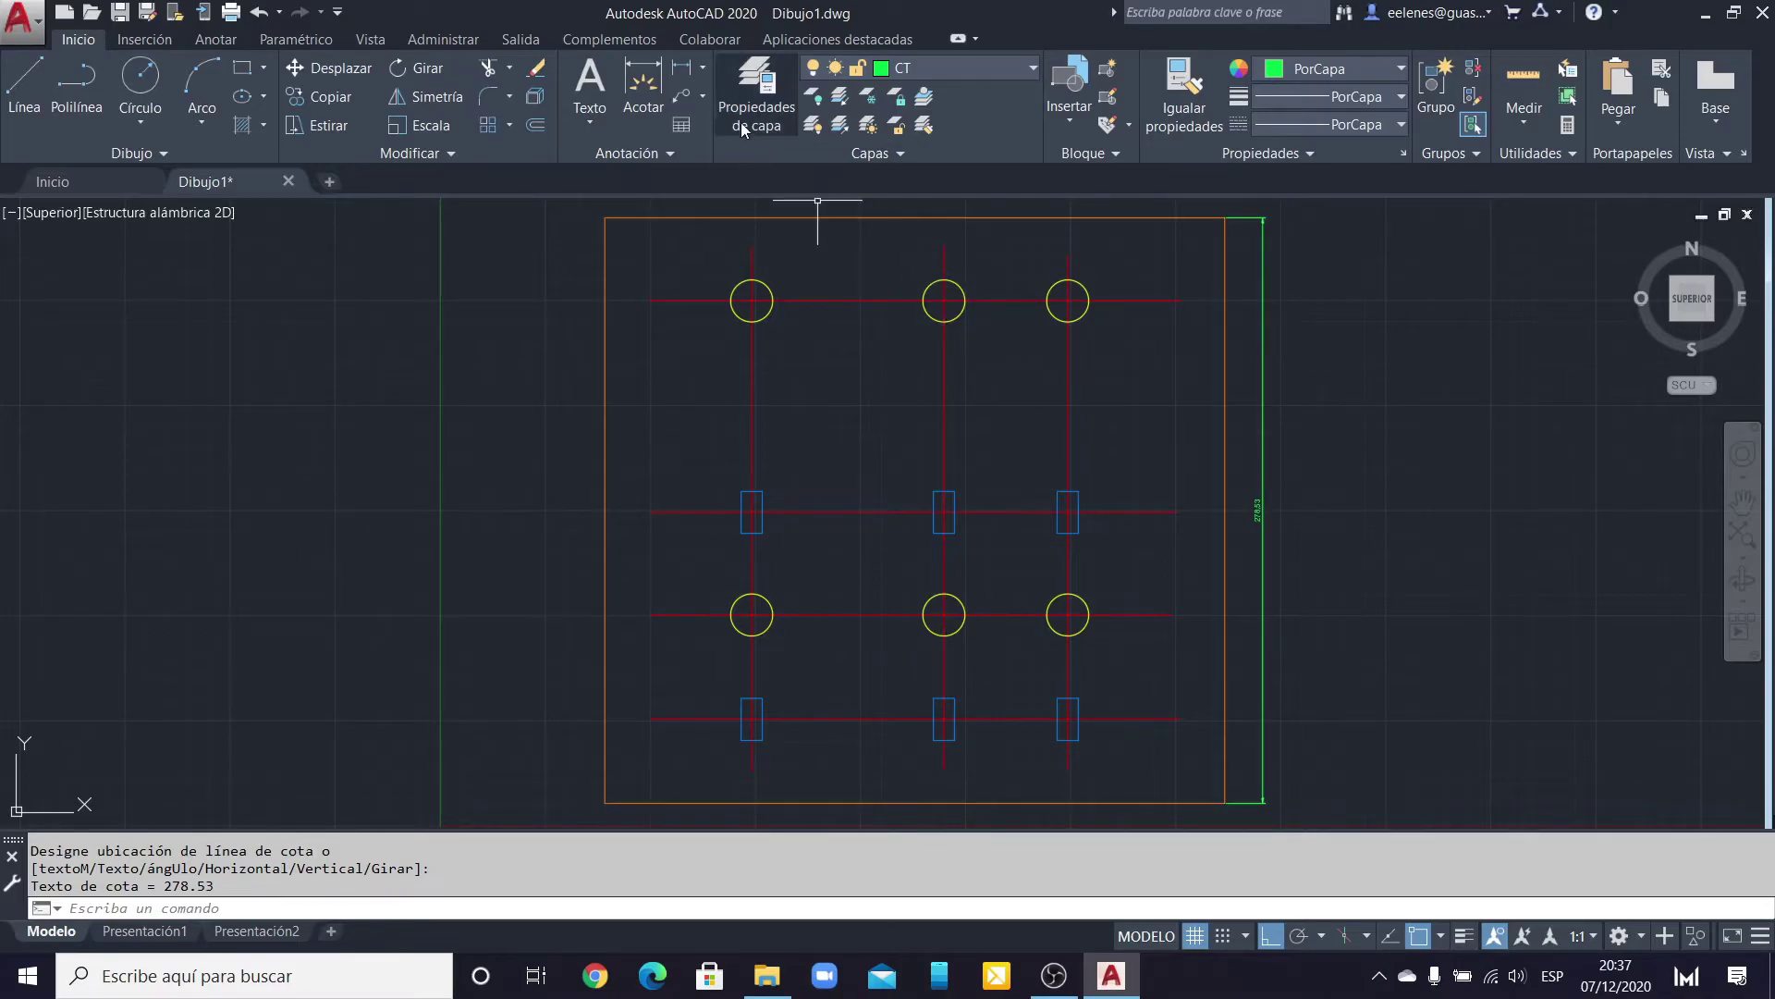
Step: Add a horizontal linear dimension above the top axis line, spanning its two endpoints
left_click(682, 71)
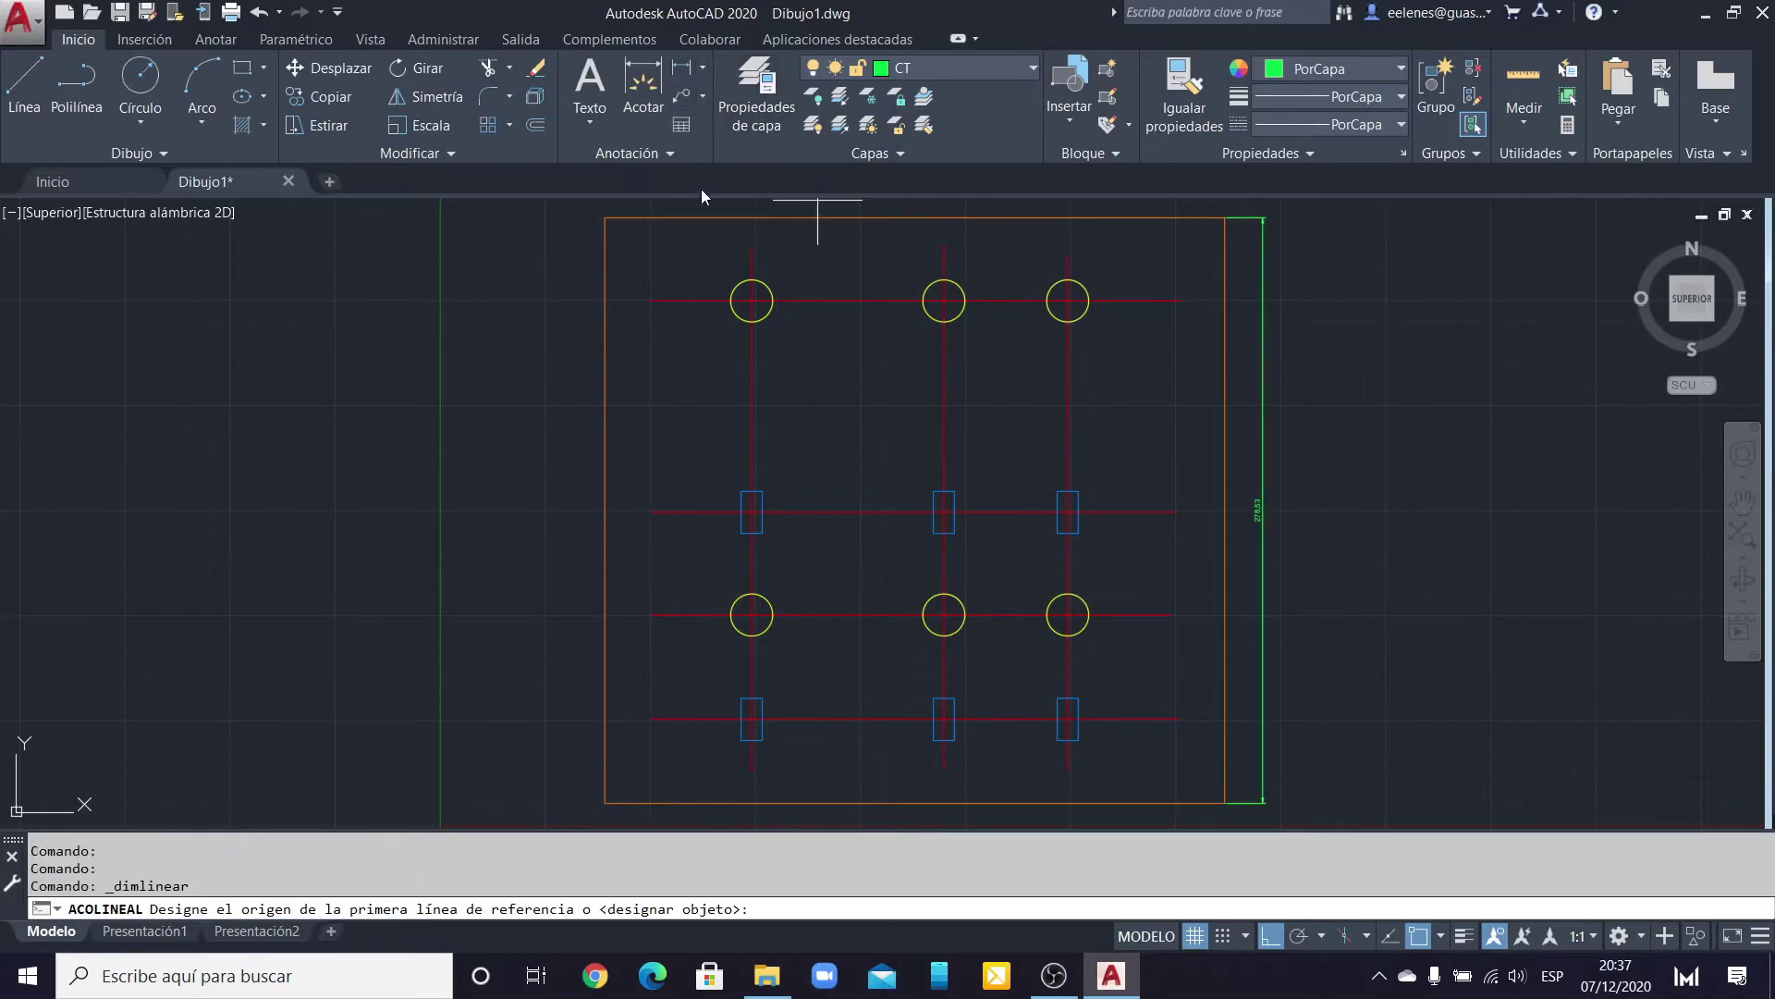
left_click(650, 300)
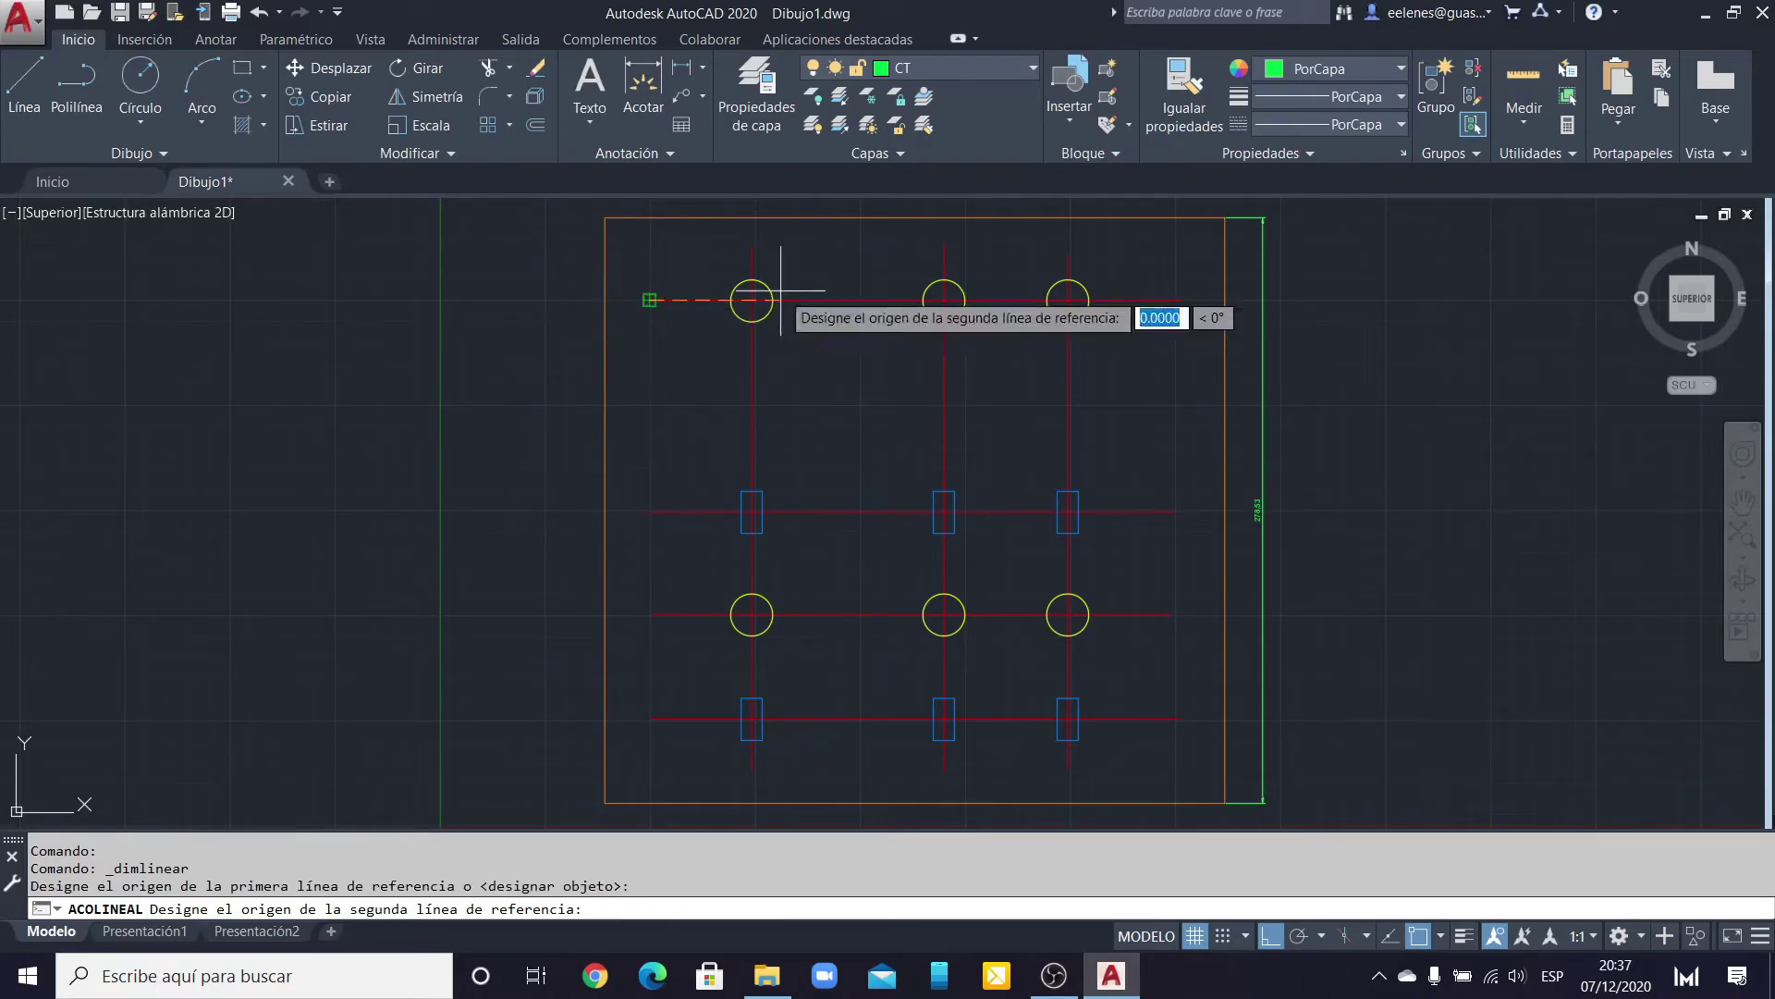
left_click(1181, 300)
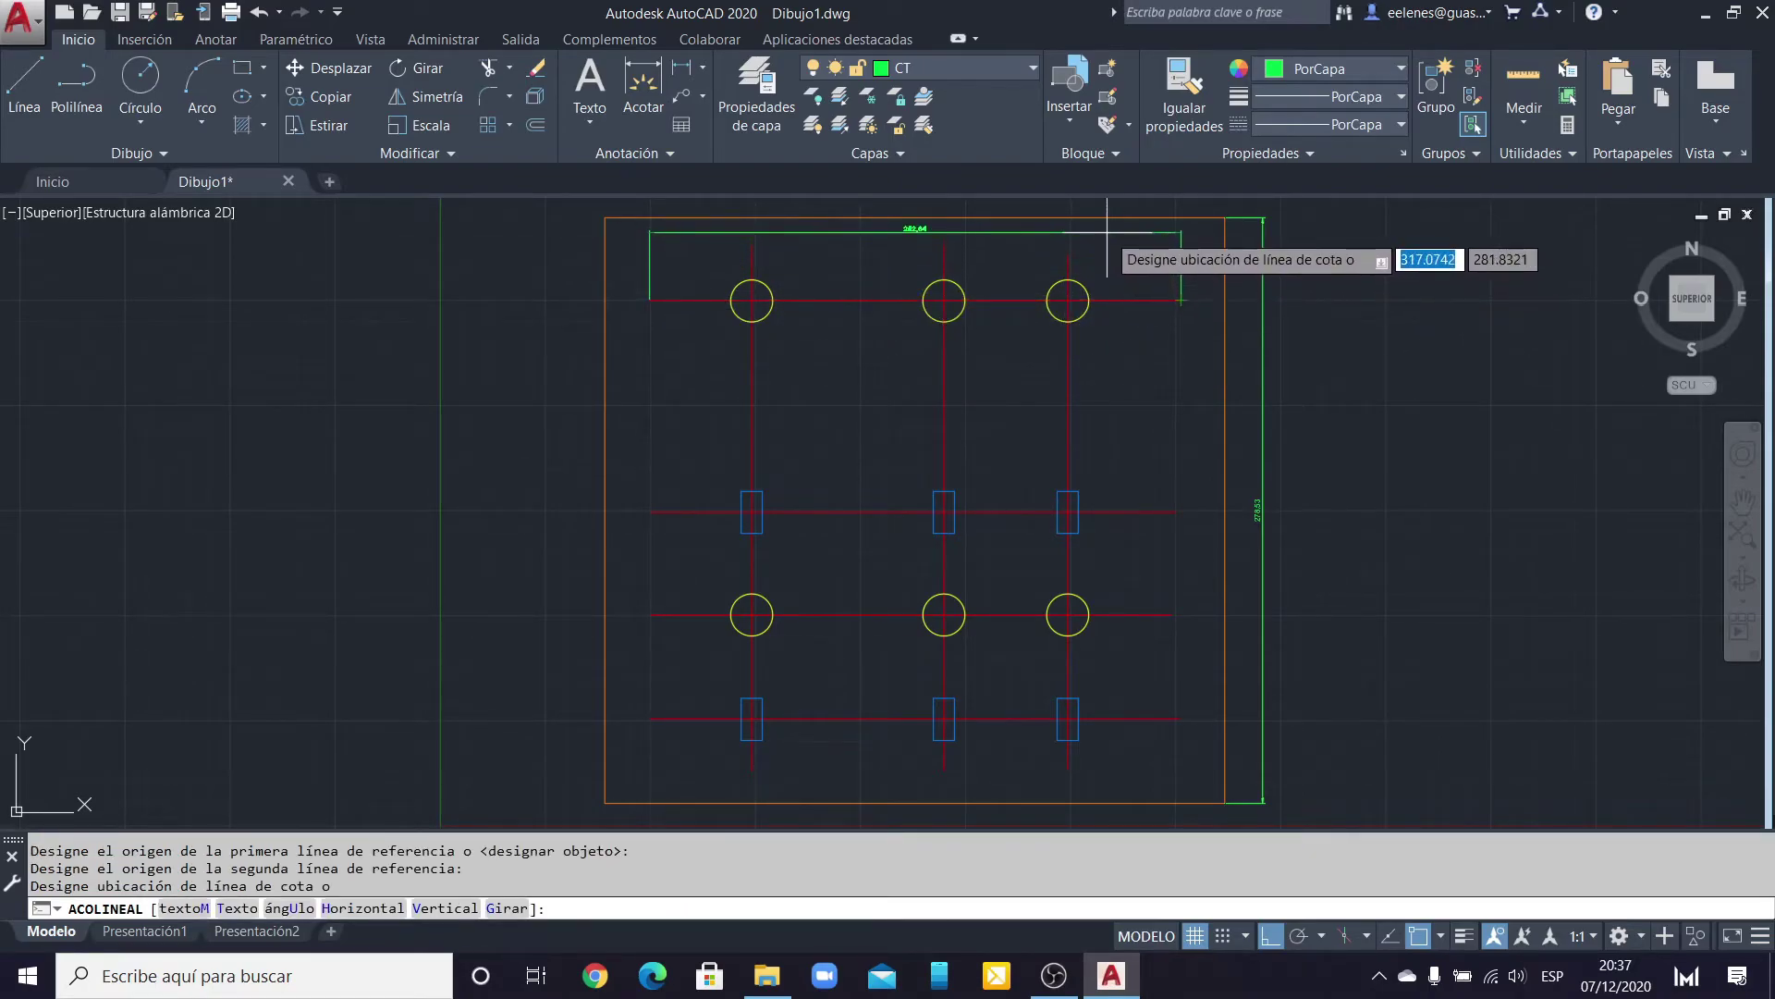
left_click(1119, 230)
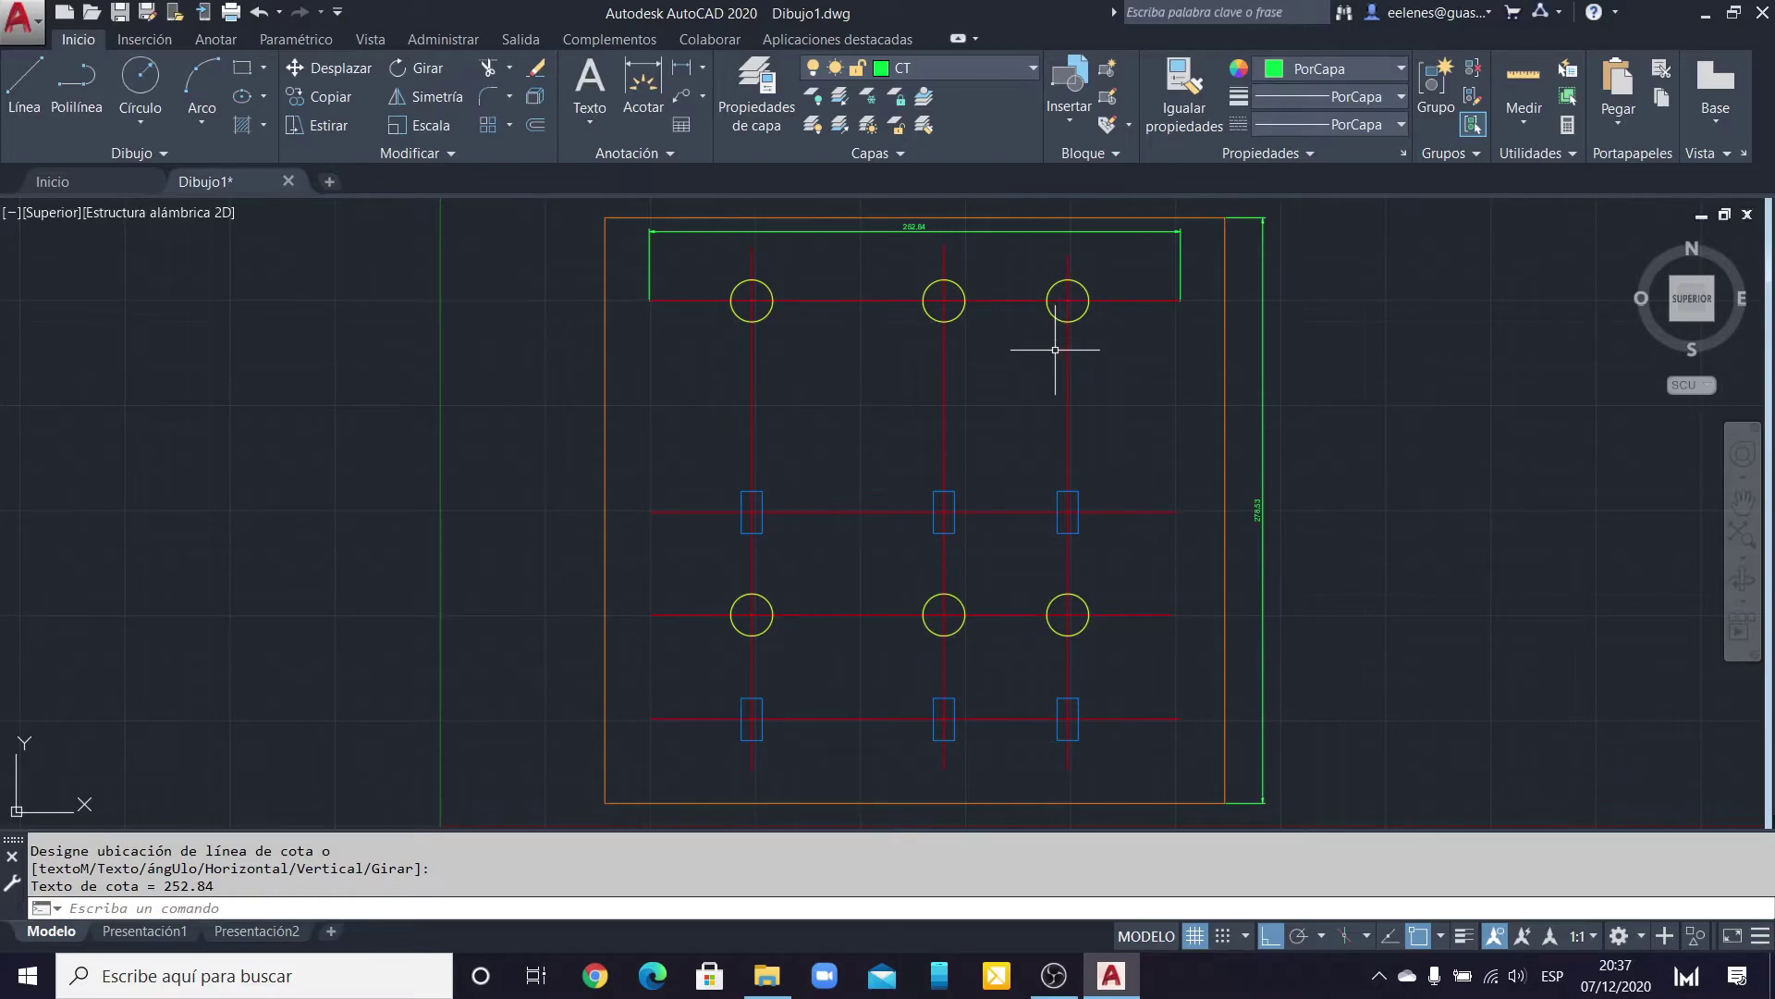
left_click(775, 301)
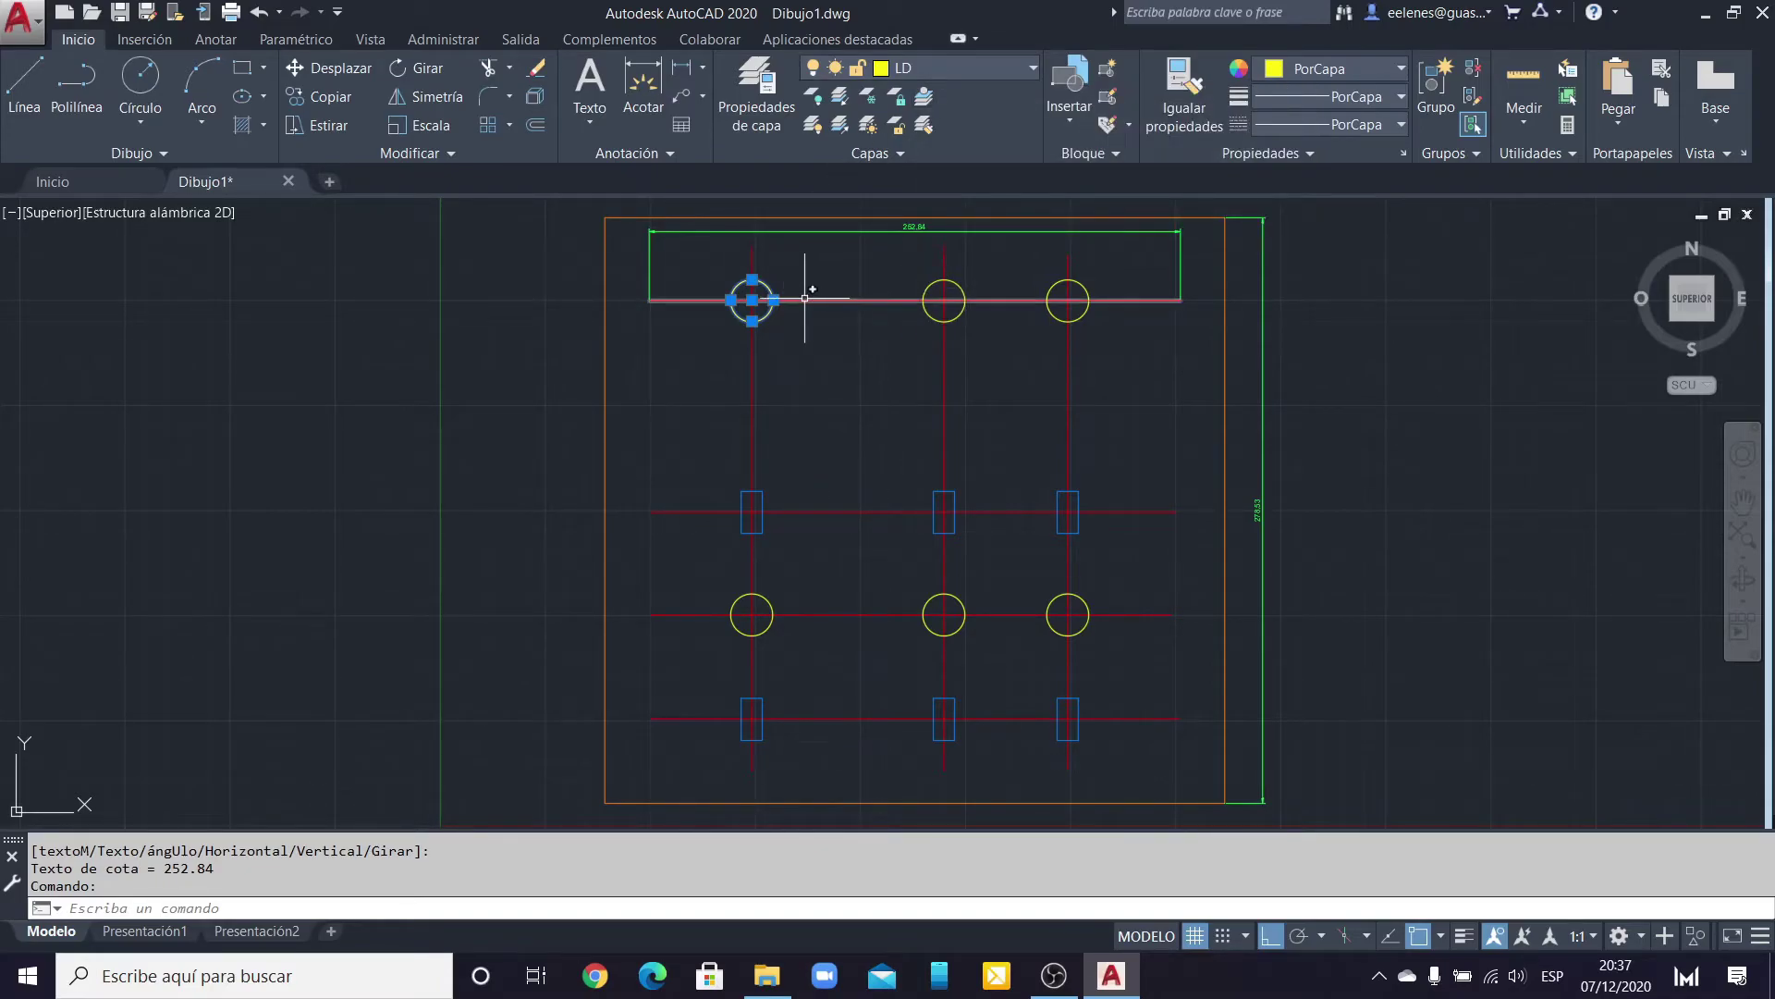
key("Escape")
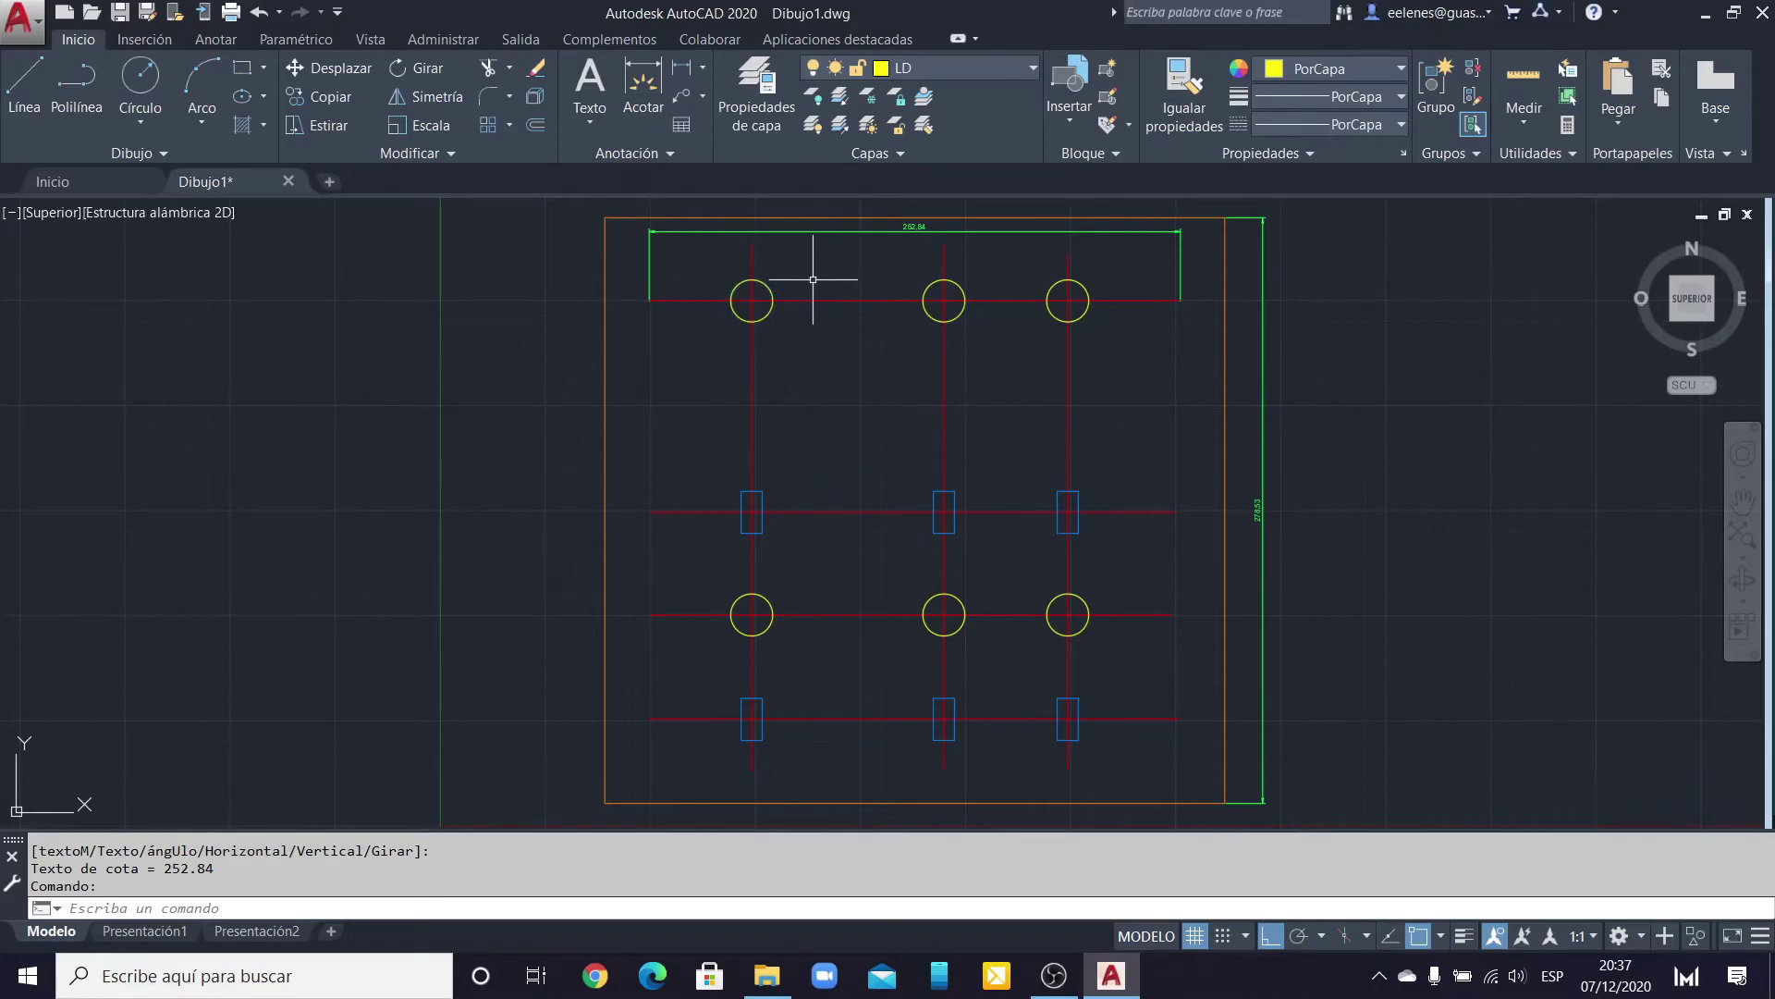
Step: Turn off layers LD and LA so the circles and axis lines are hidden
left_click(1033, 70)
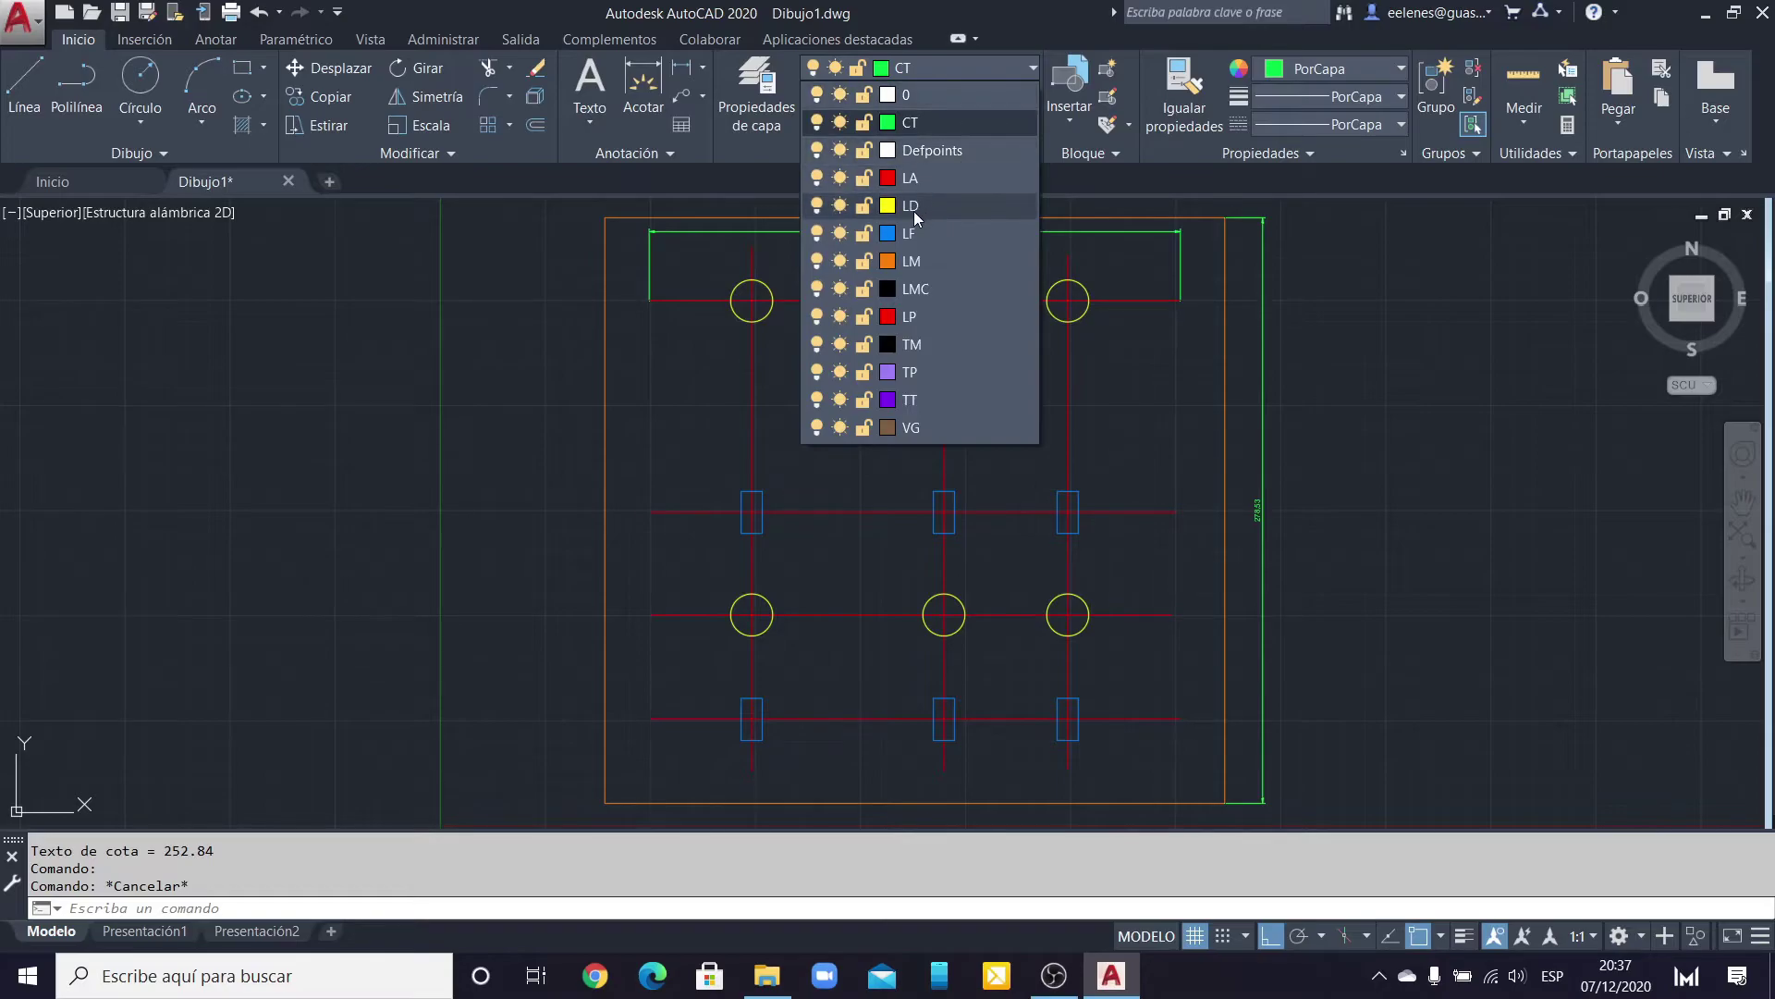
left_click(818, 206)
left_click(504, 341)
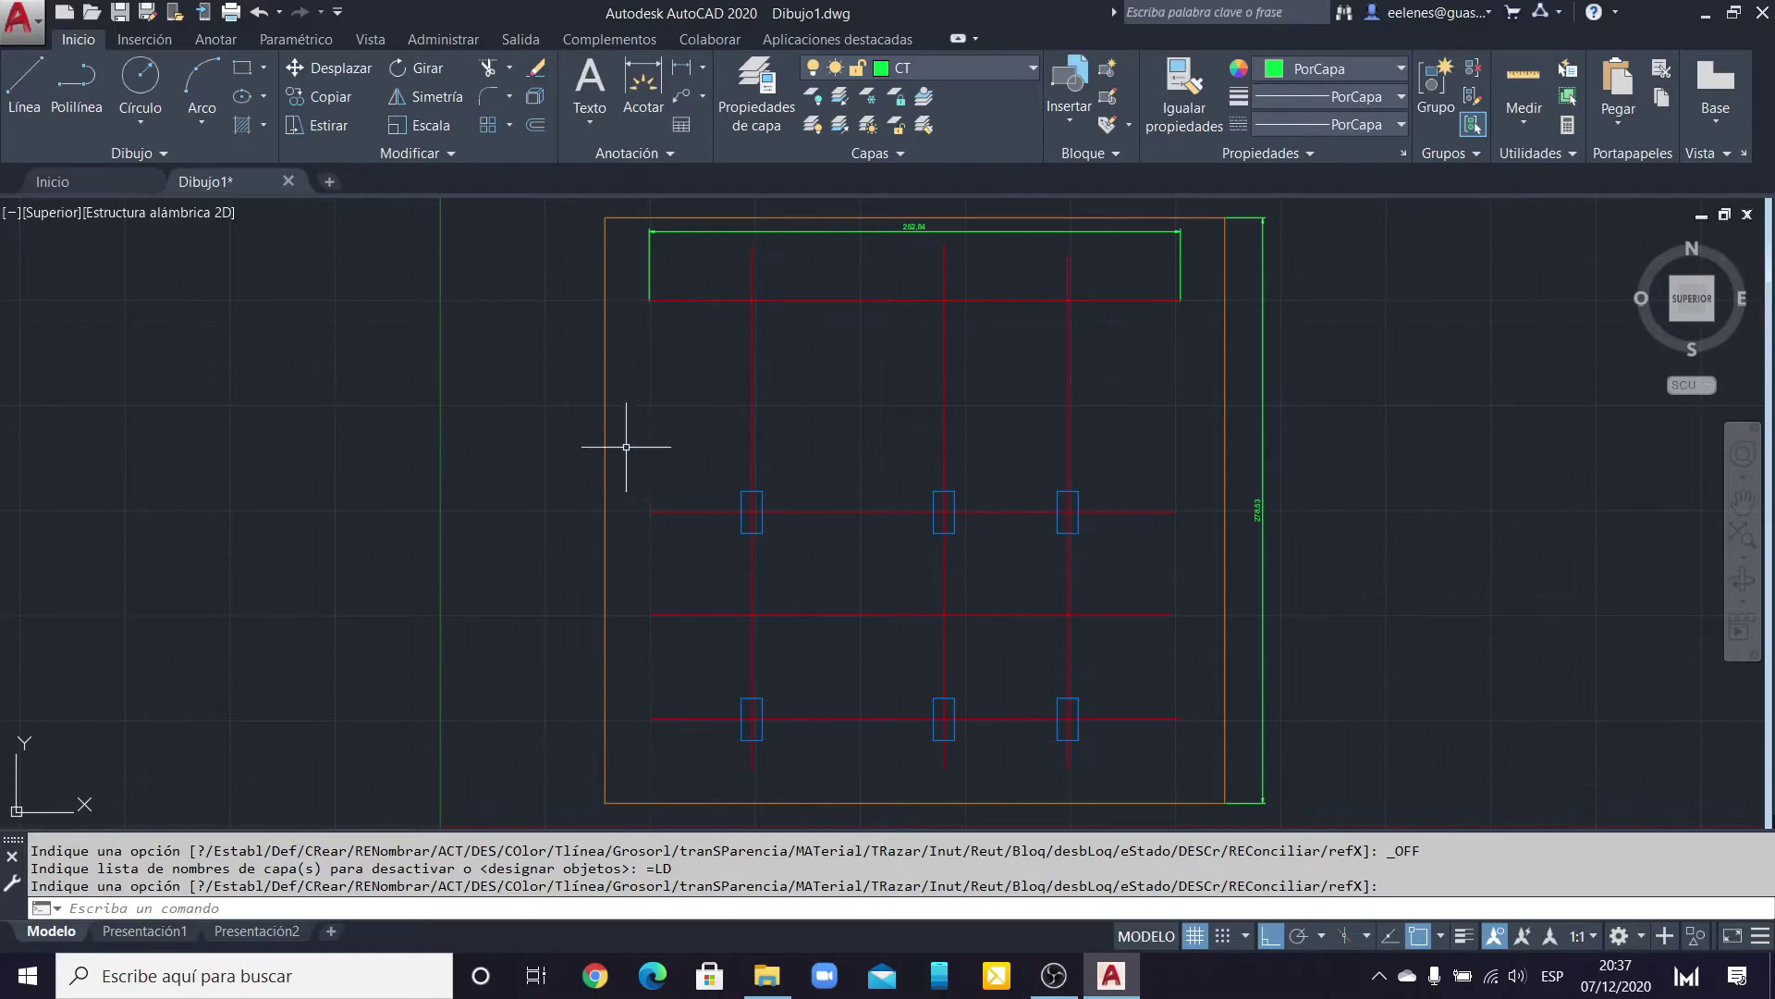
left_click(1032, 68)
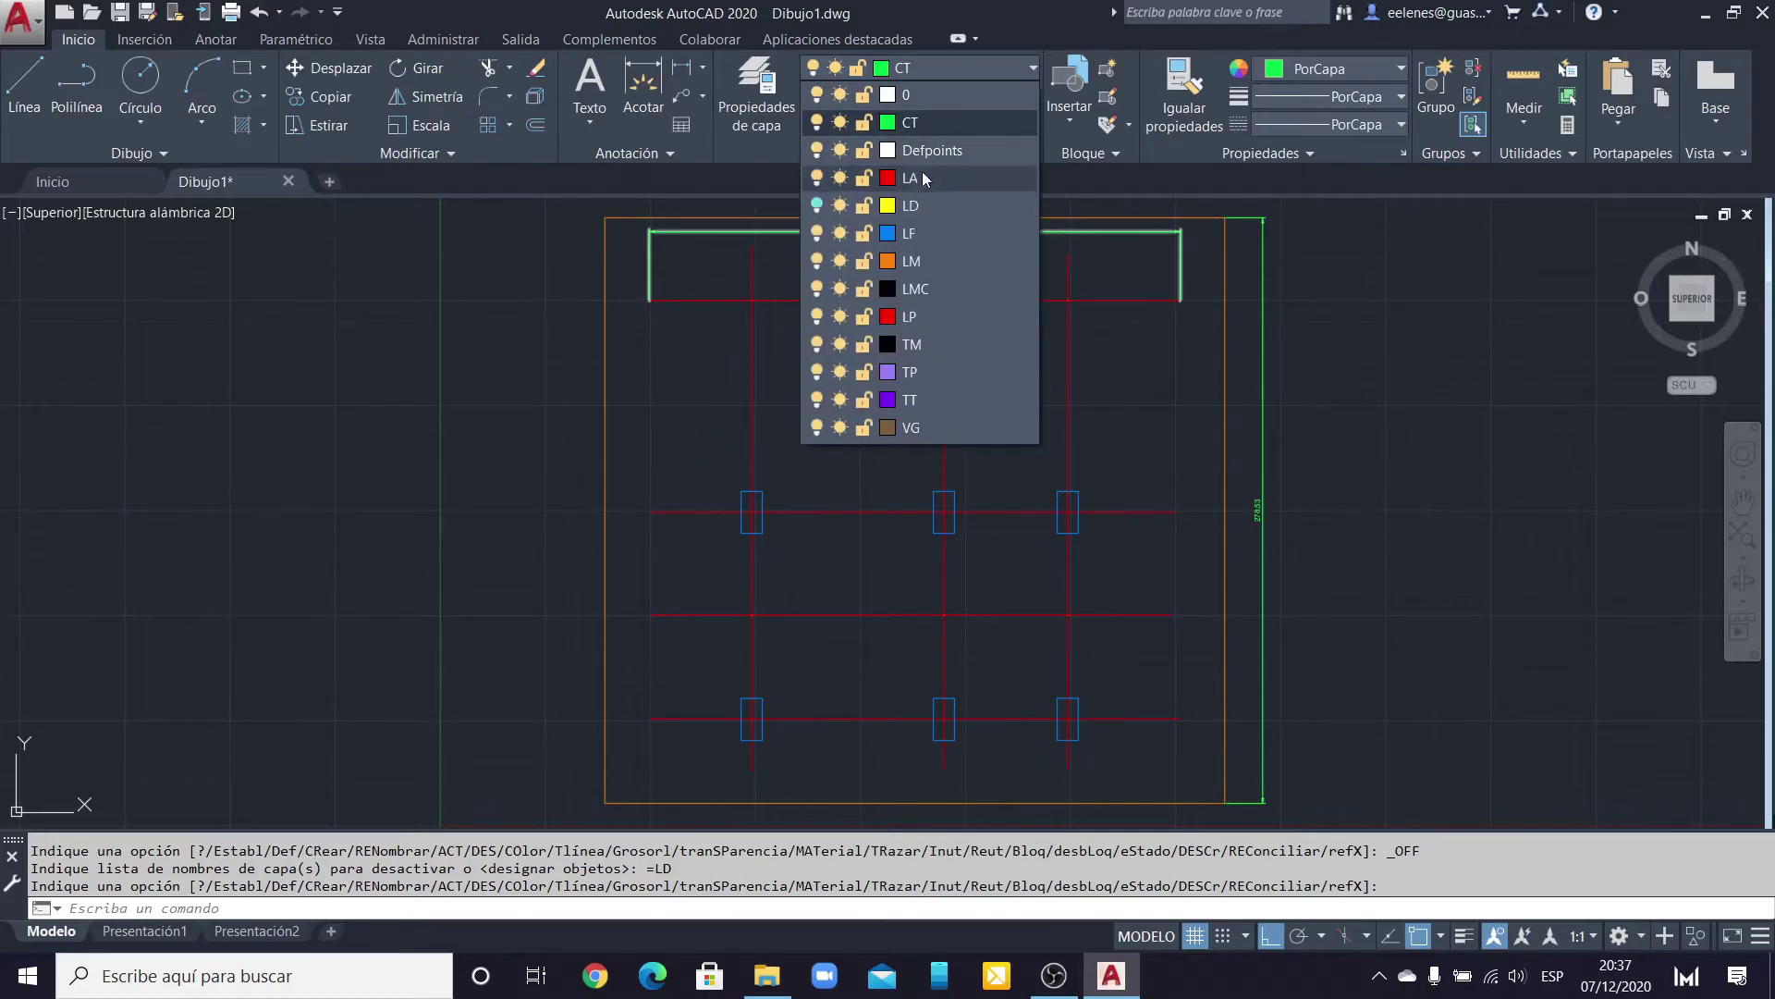
left_click(817, 177)
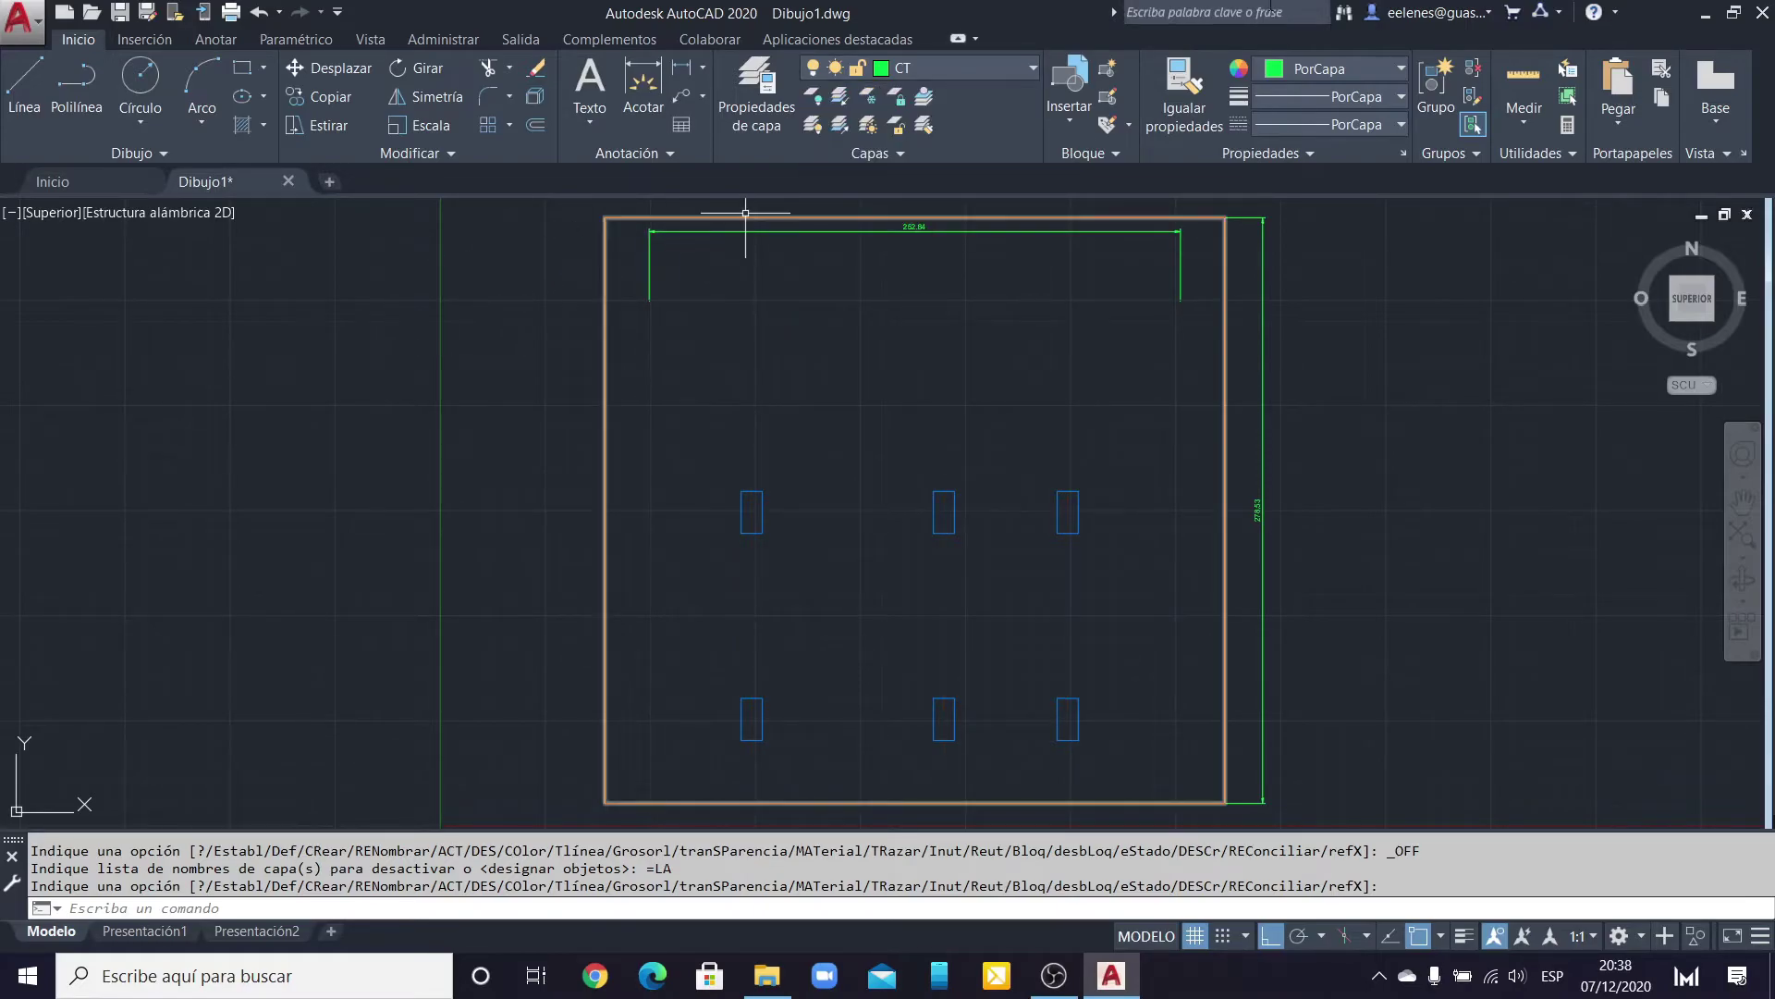
Step: Turn layers LD and LA back on to restore the circles and axis lines
left_click(1028, 68)
left_click(817, 206)
left_click(413, 307)
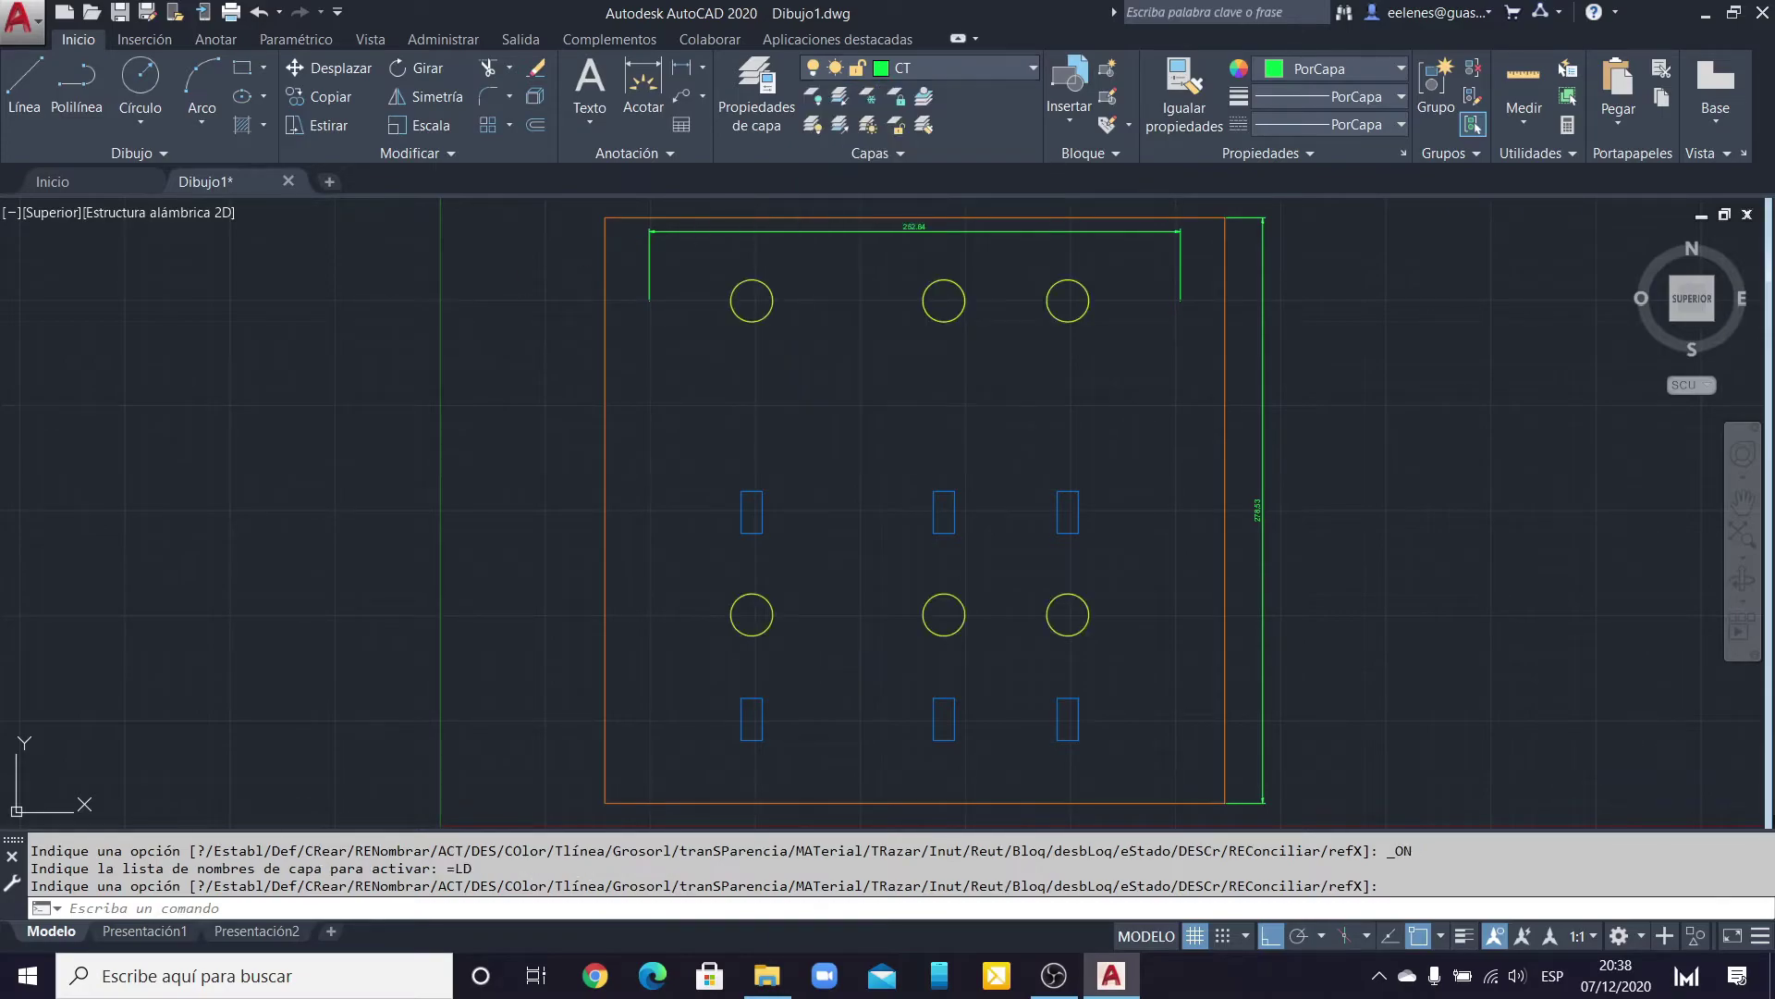
left_click(1033, 69)
left_click(818, 180)
left_click(508, 268)
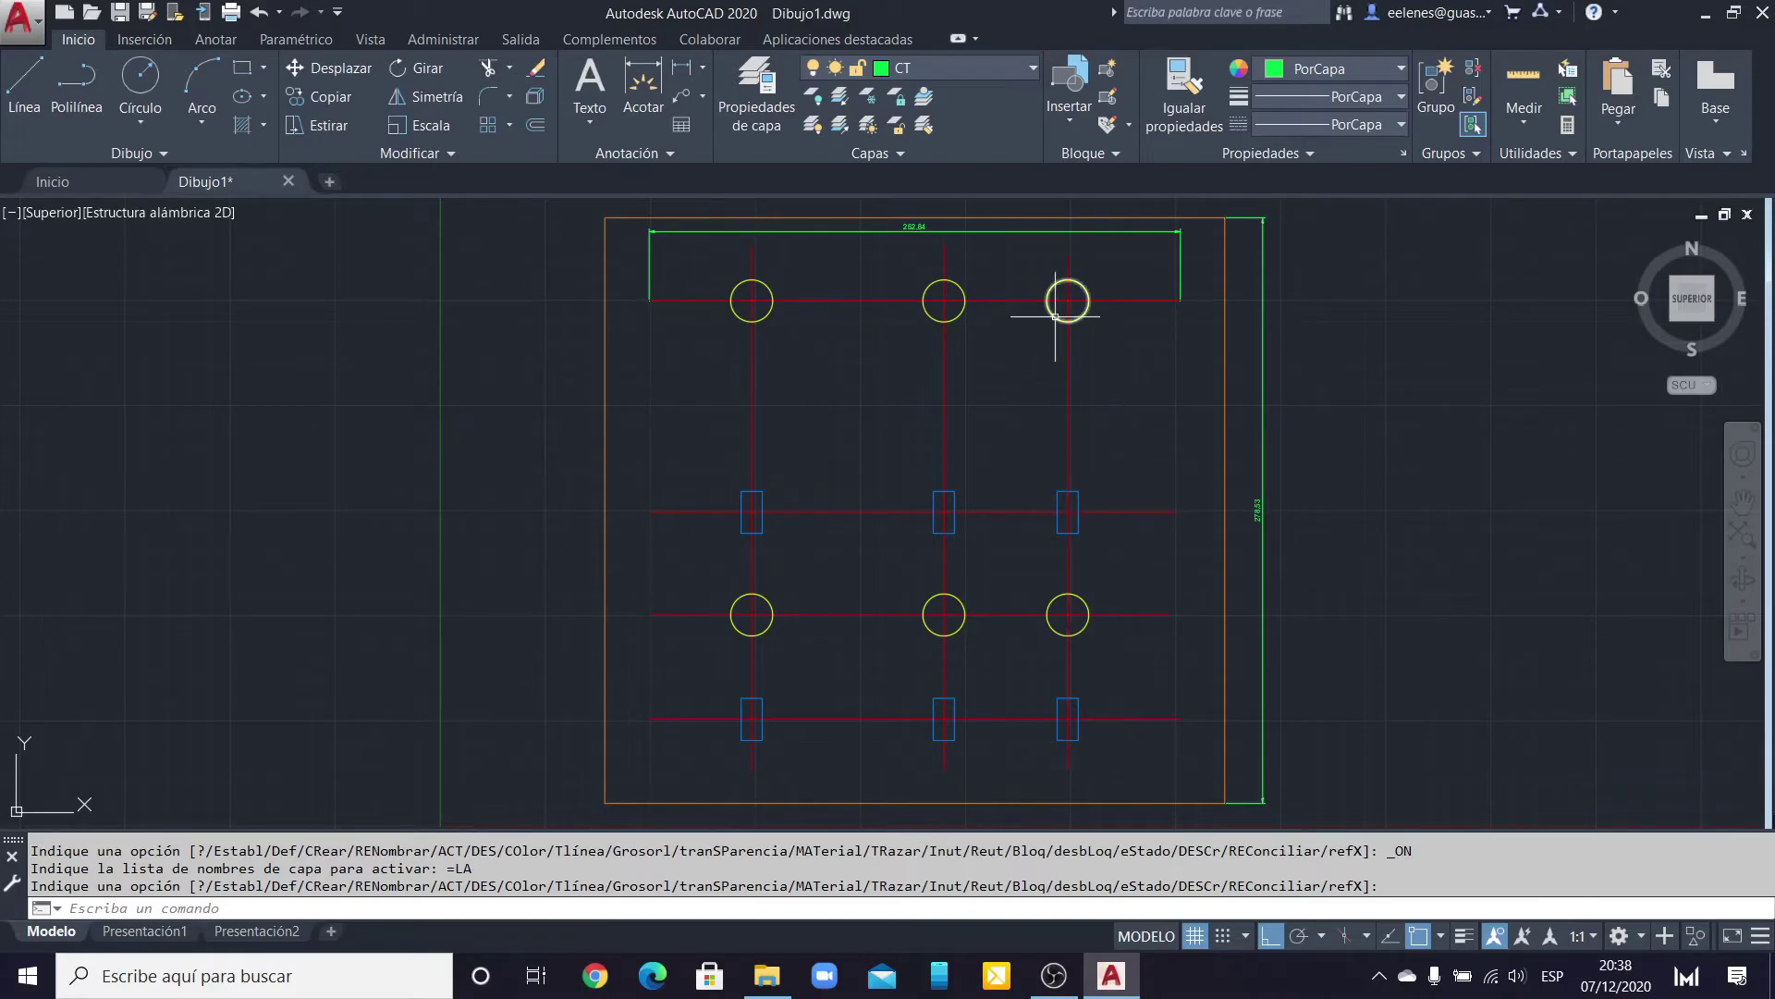
Step: Select two circles and the upper middle rectangle, try stretching and moving the lower circle by its grips, and clear the selection
key("Return")
left_click(775, 303)
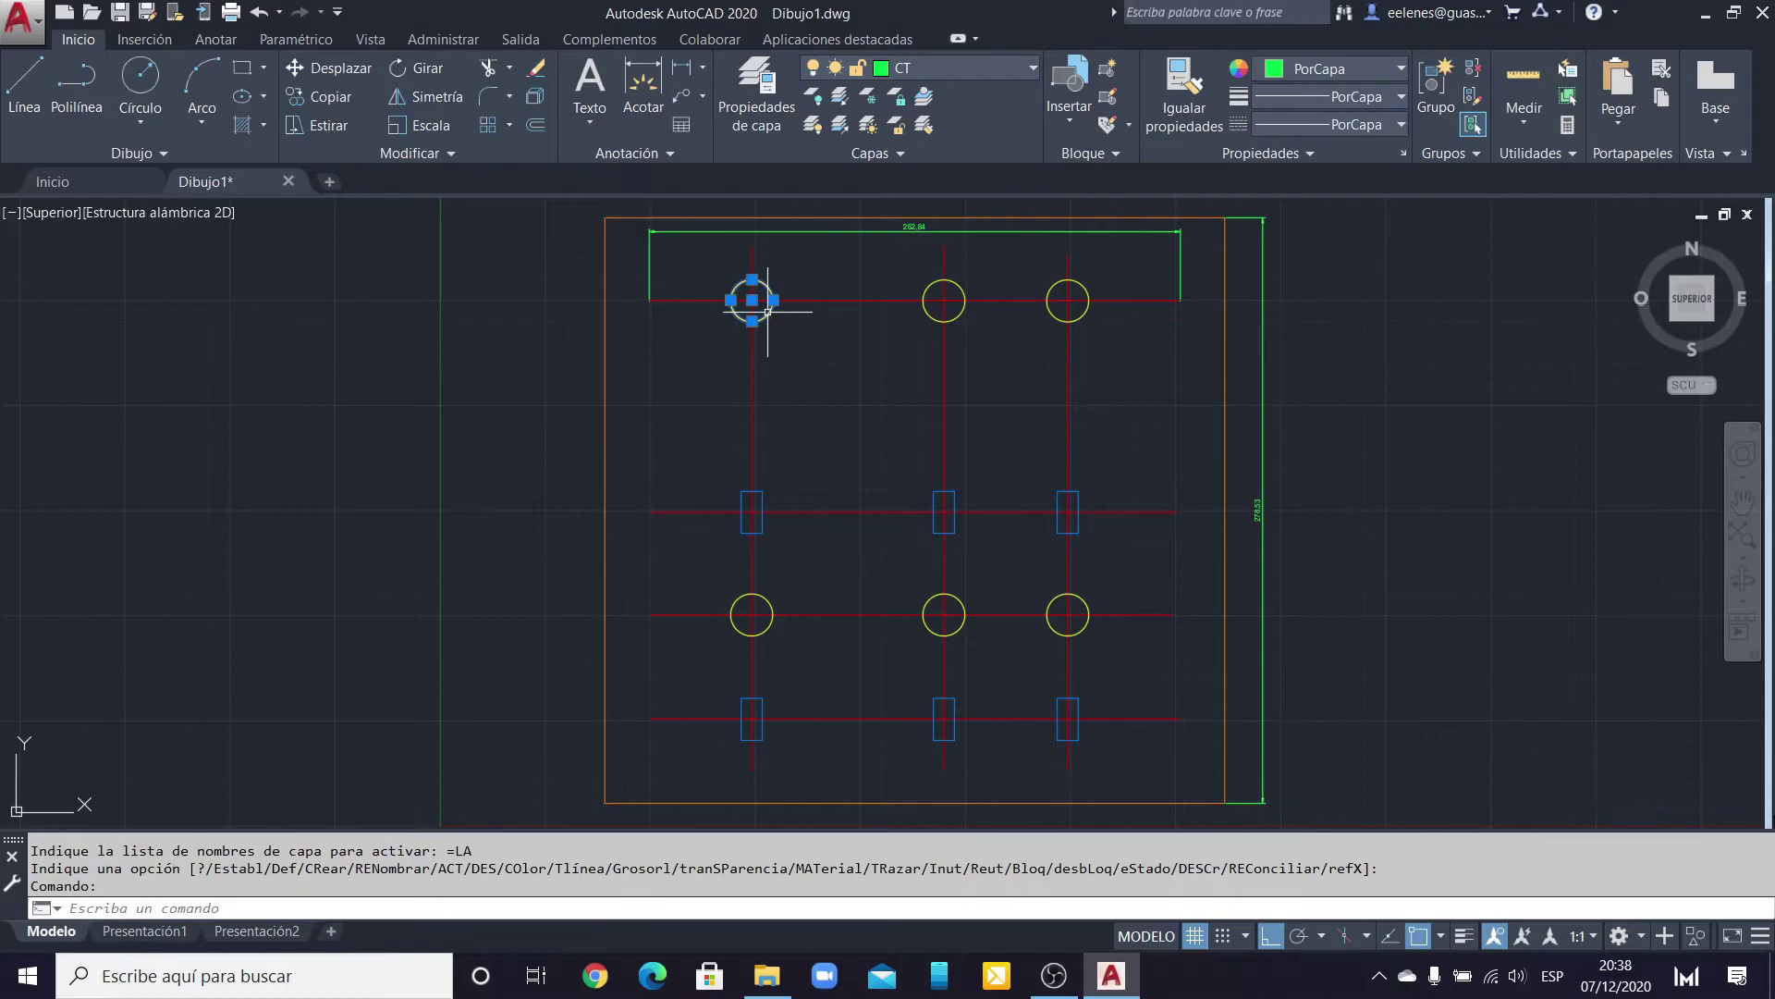
left_click(937, 500)
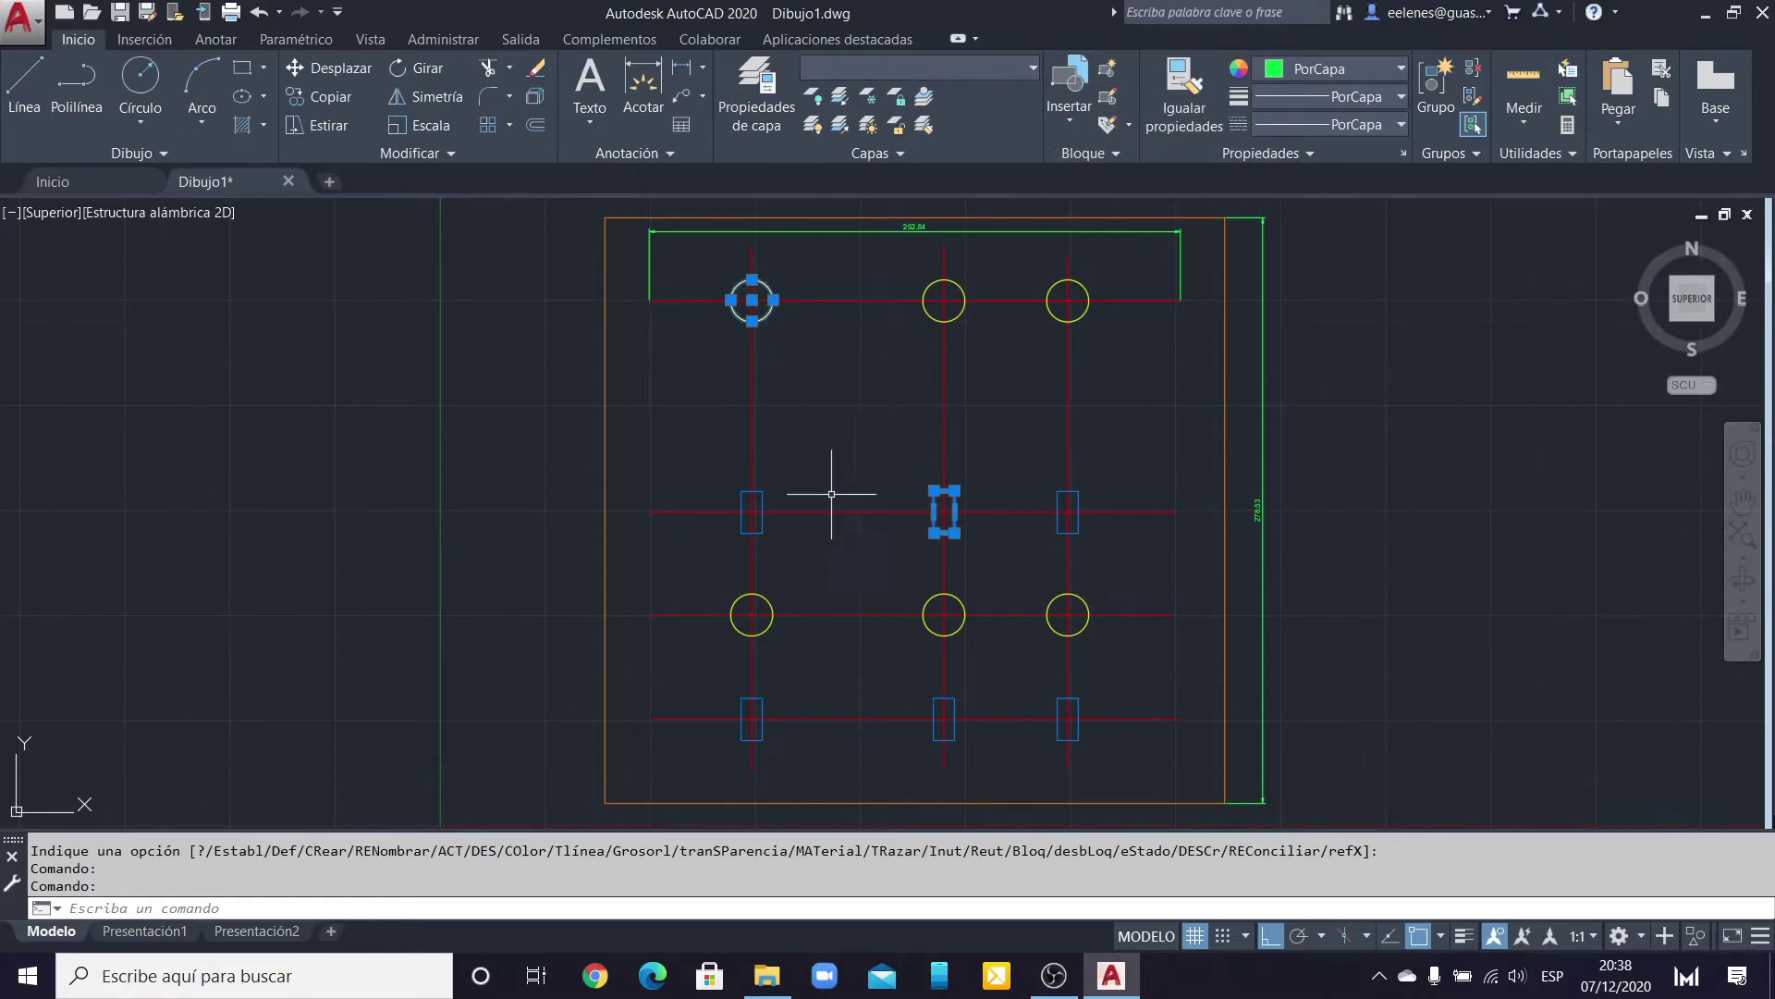
left_click(752, 595)
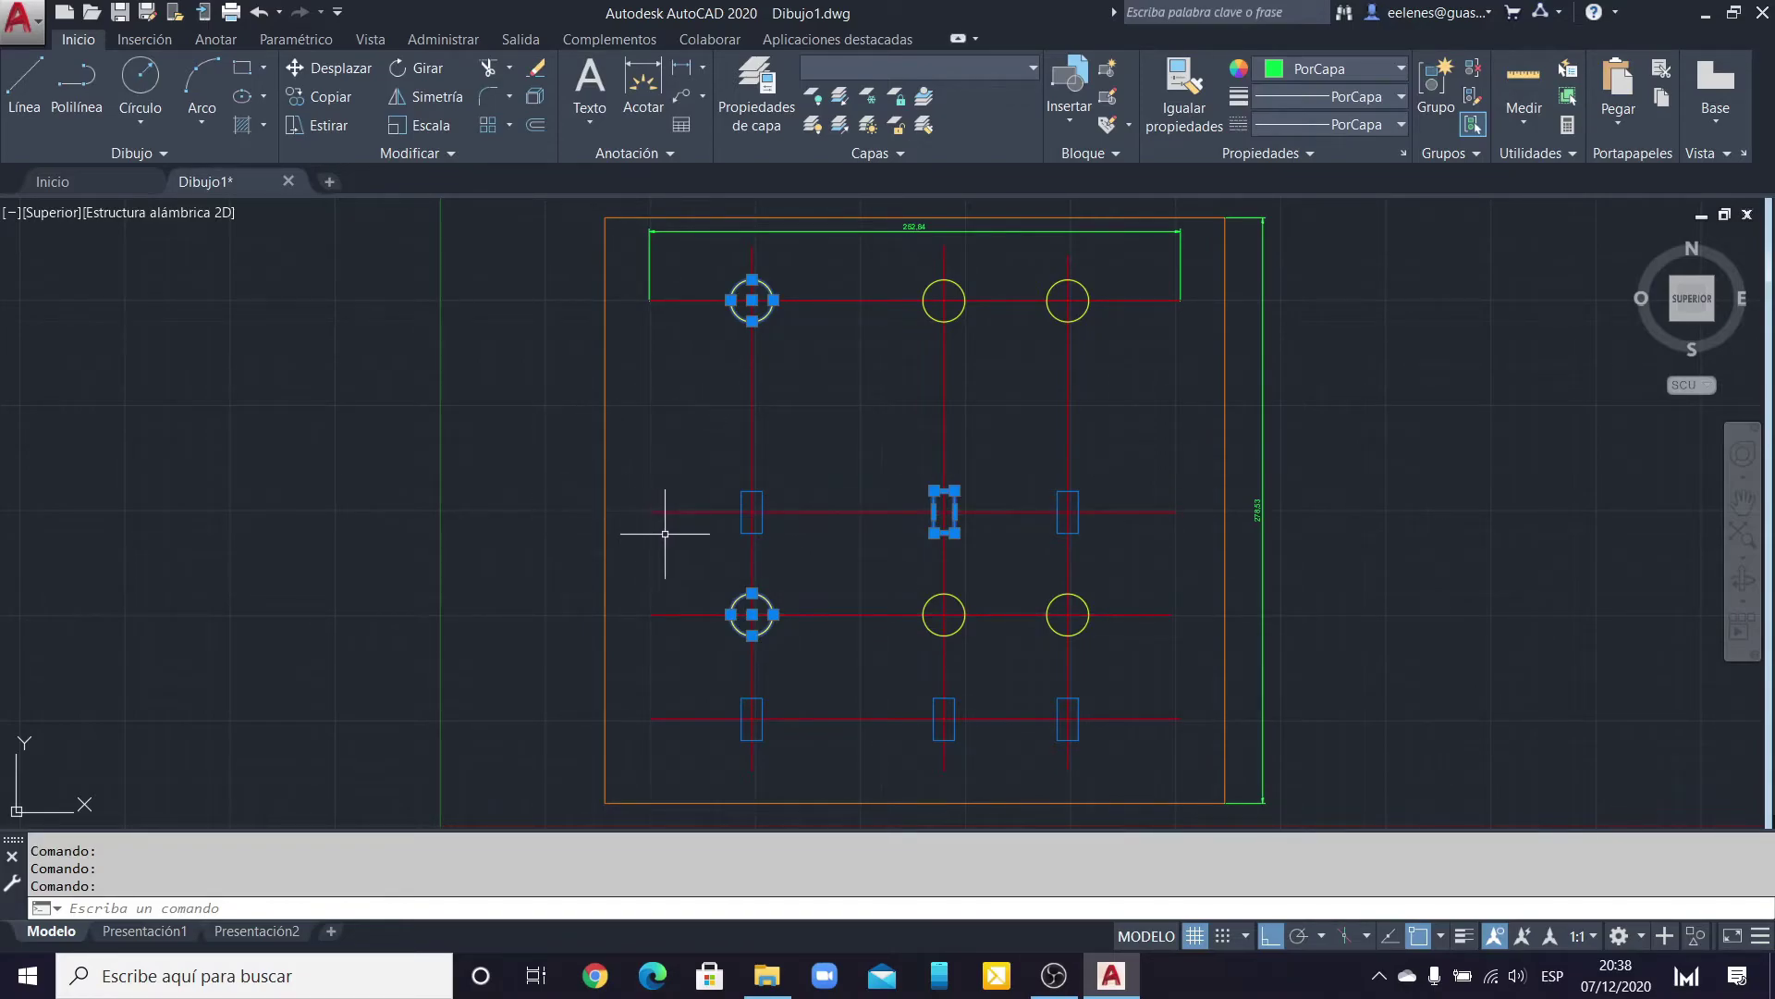
left_click(773, 614)
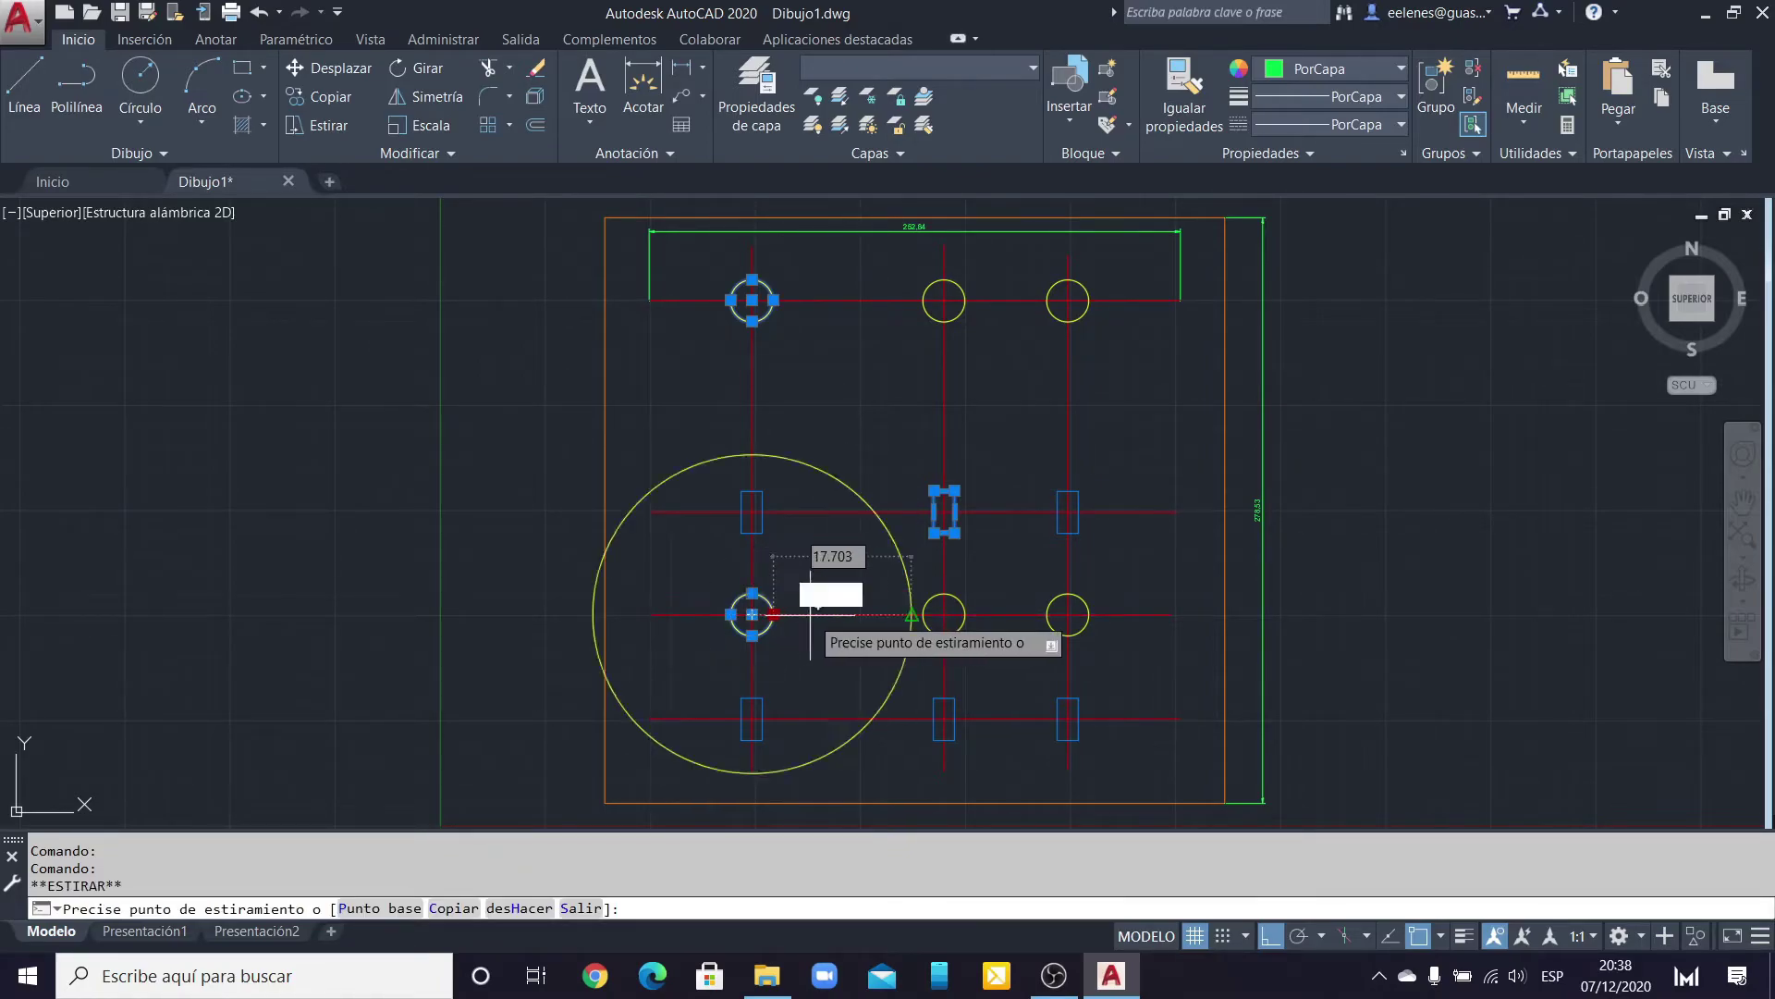
key("Escape")
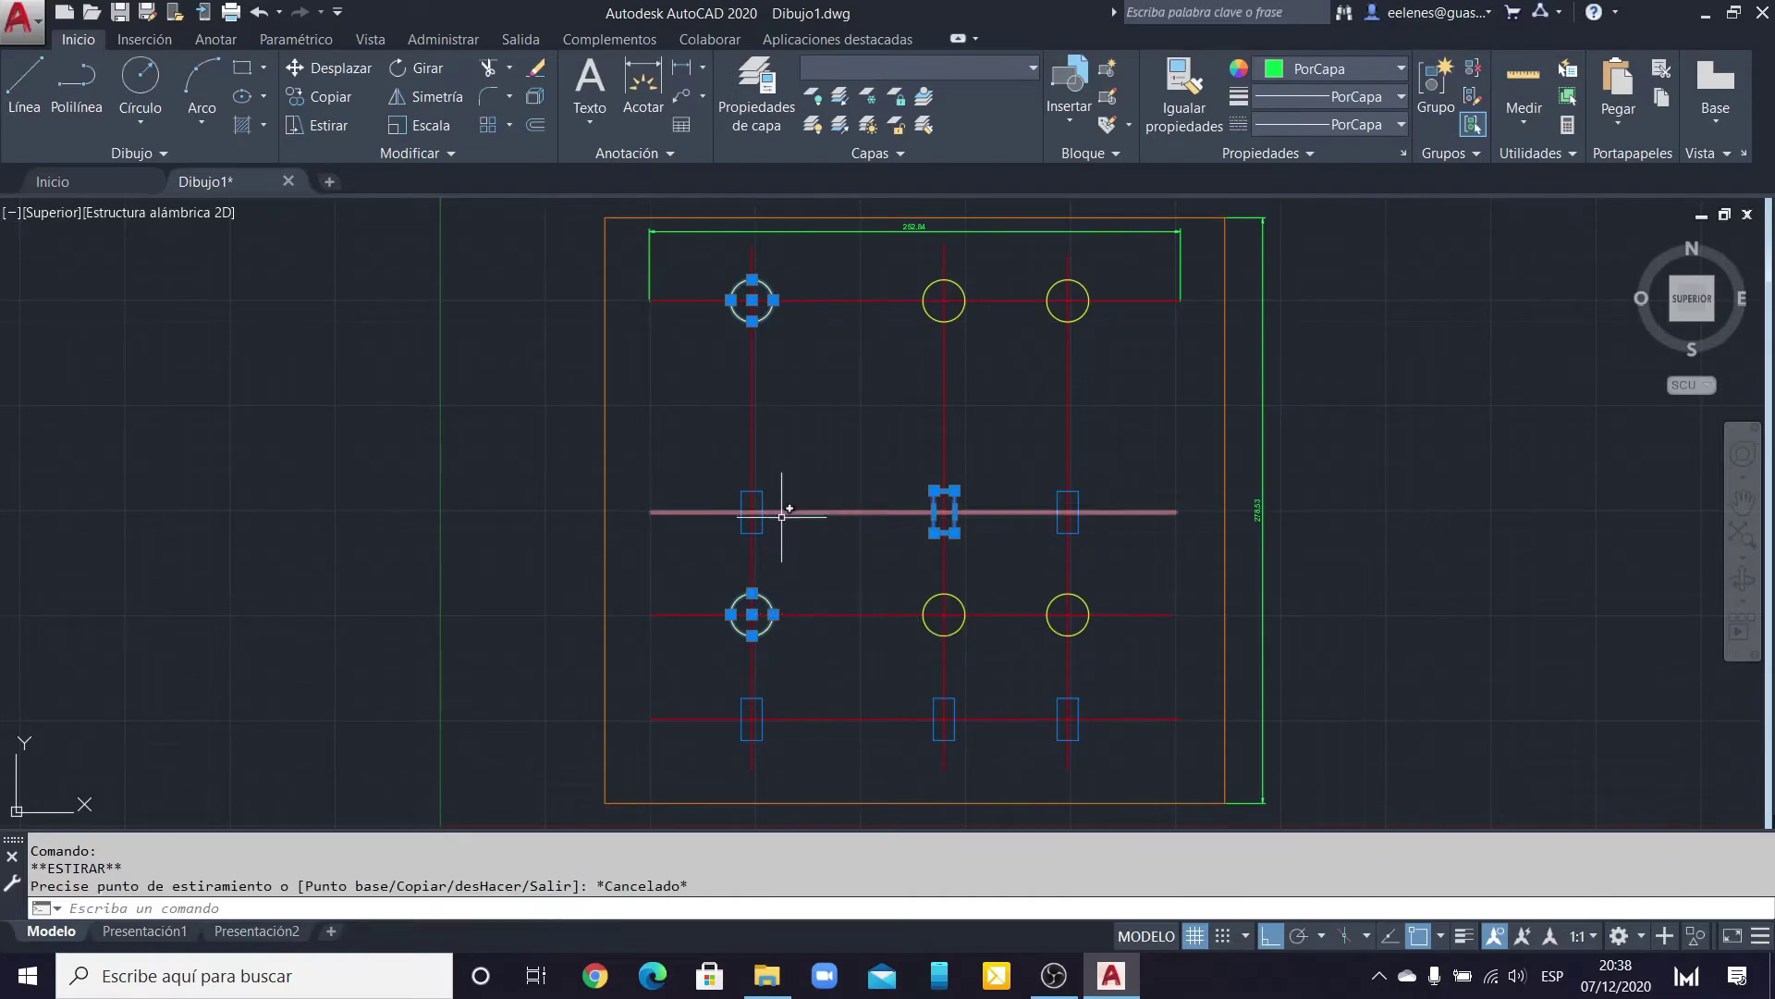
left_click(751, 614)
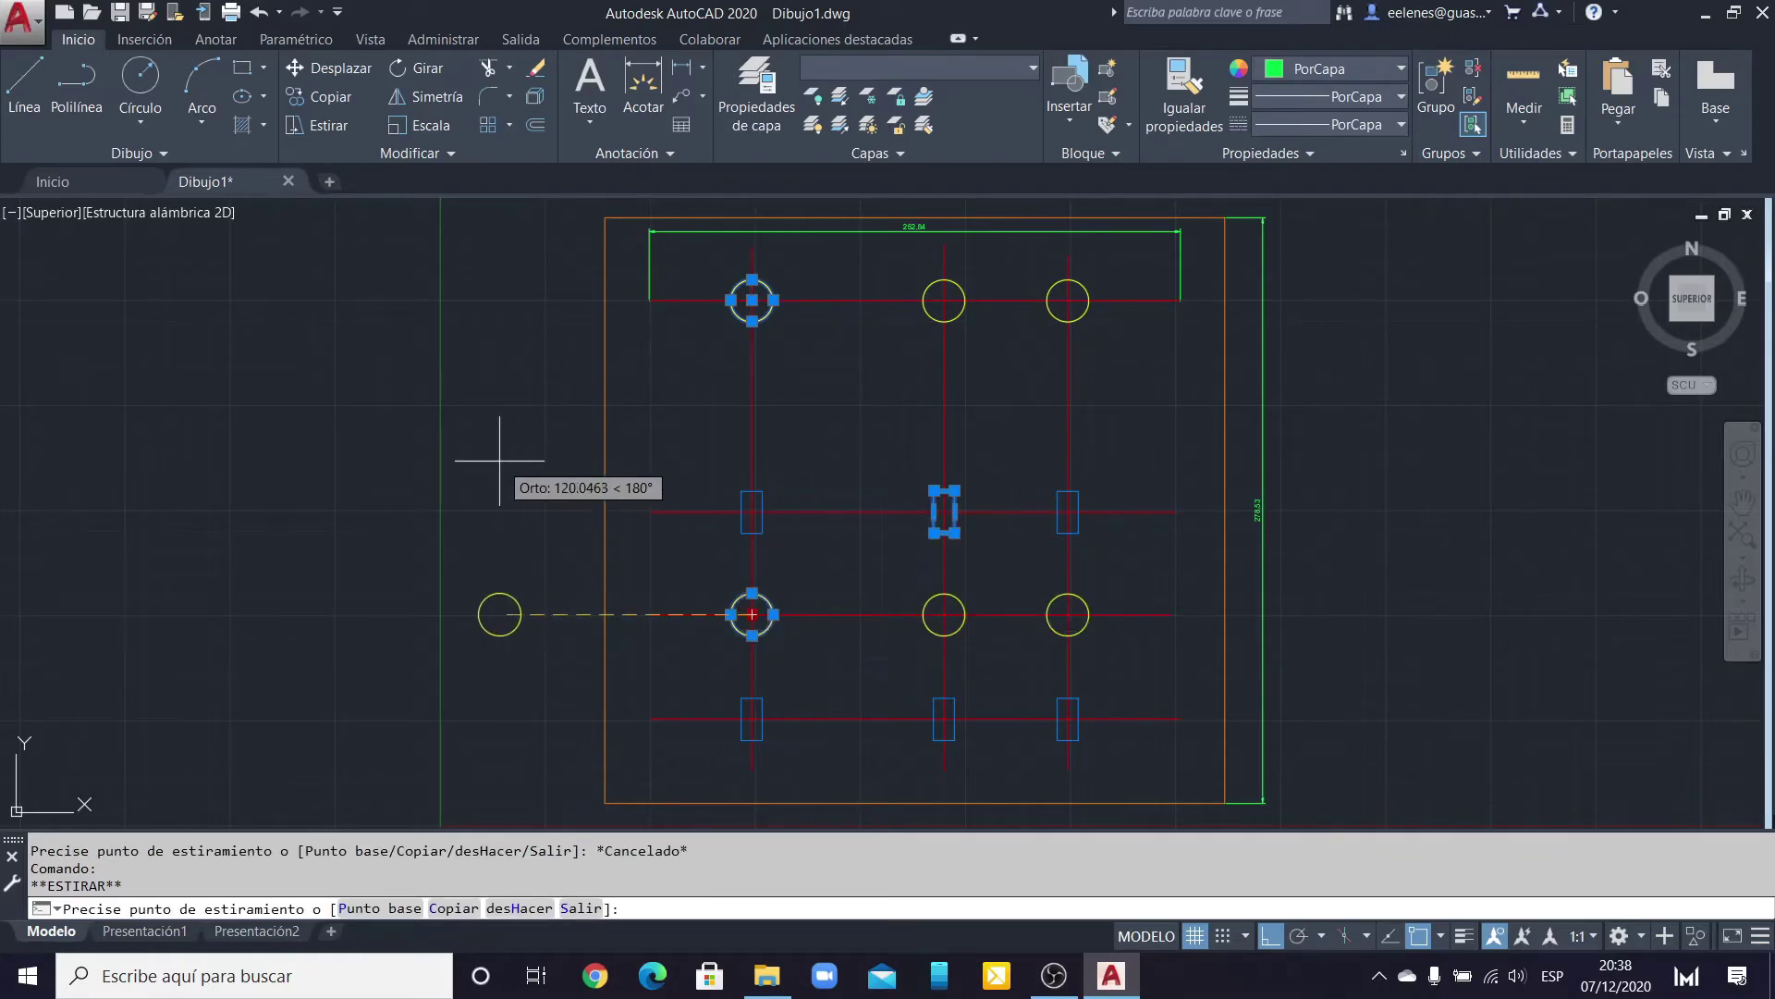
key("Escape")
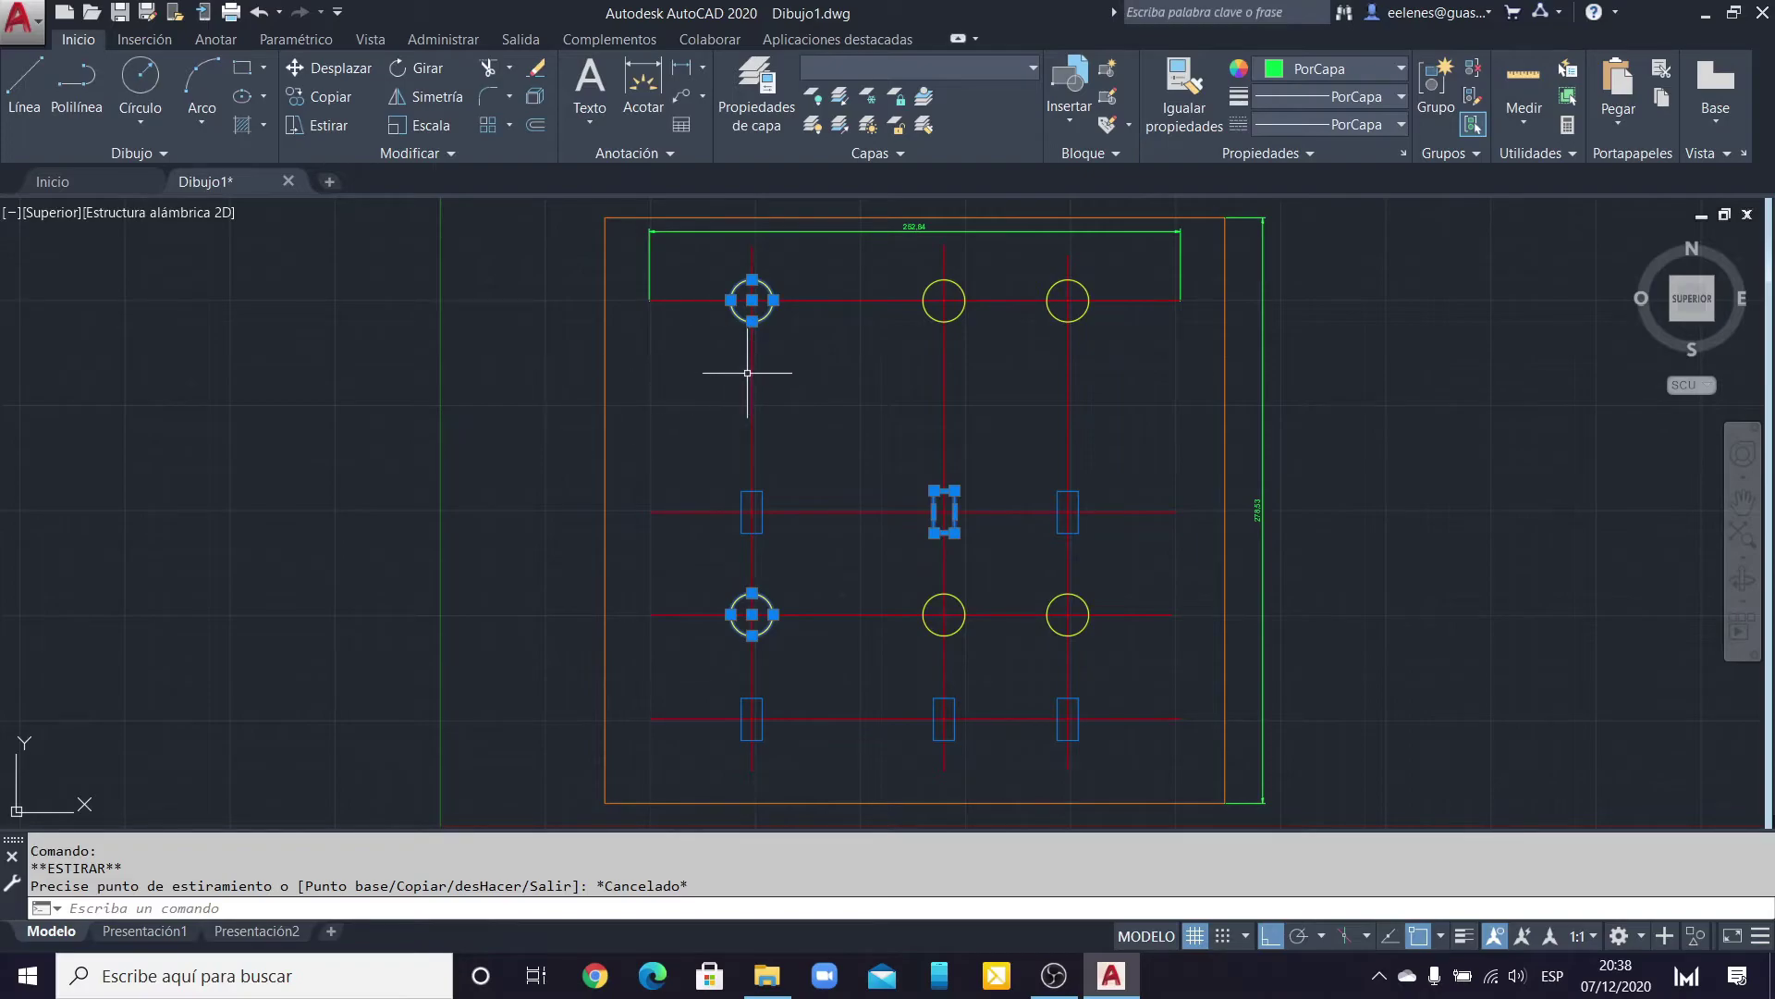
key("Escape")
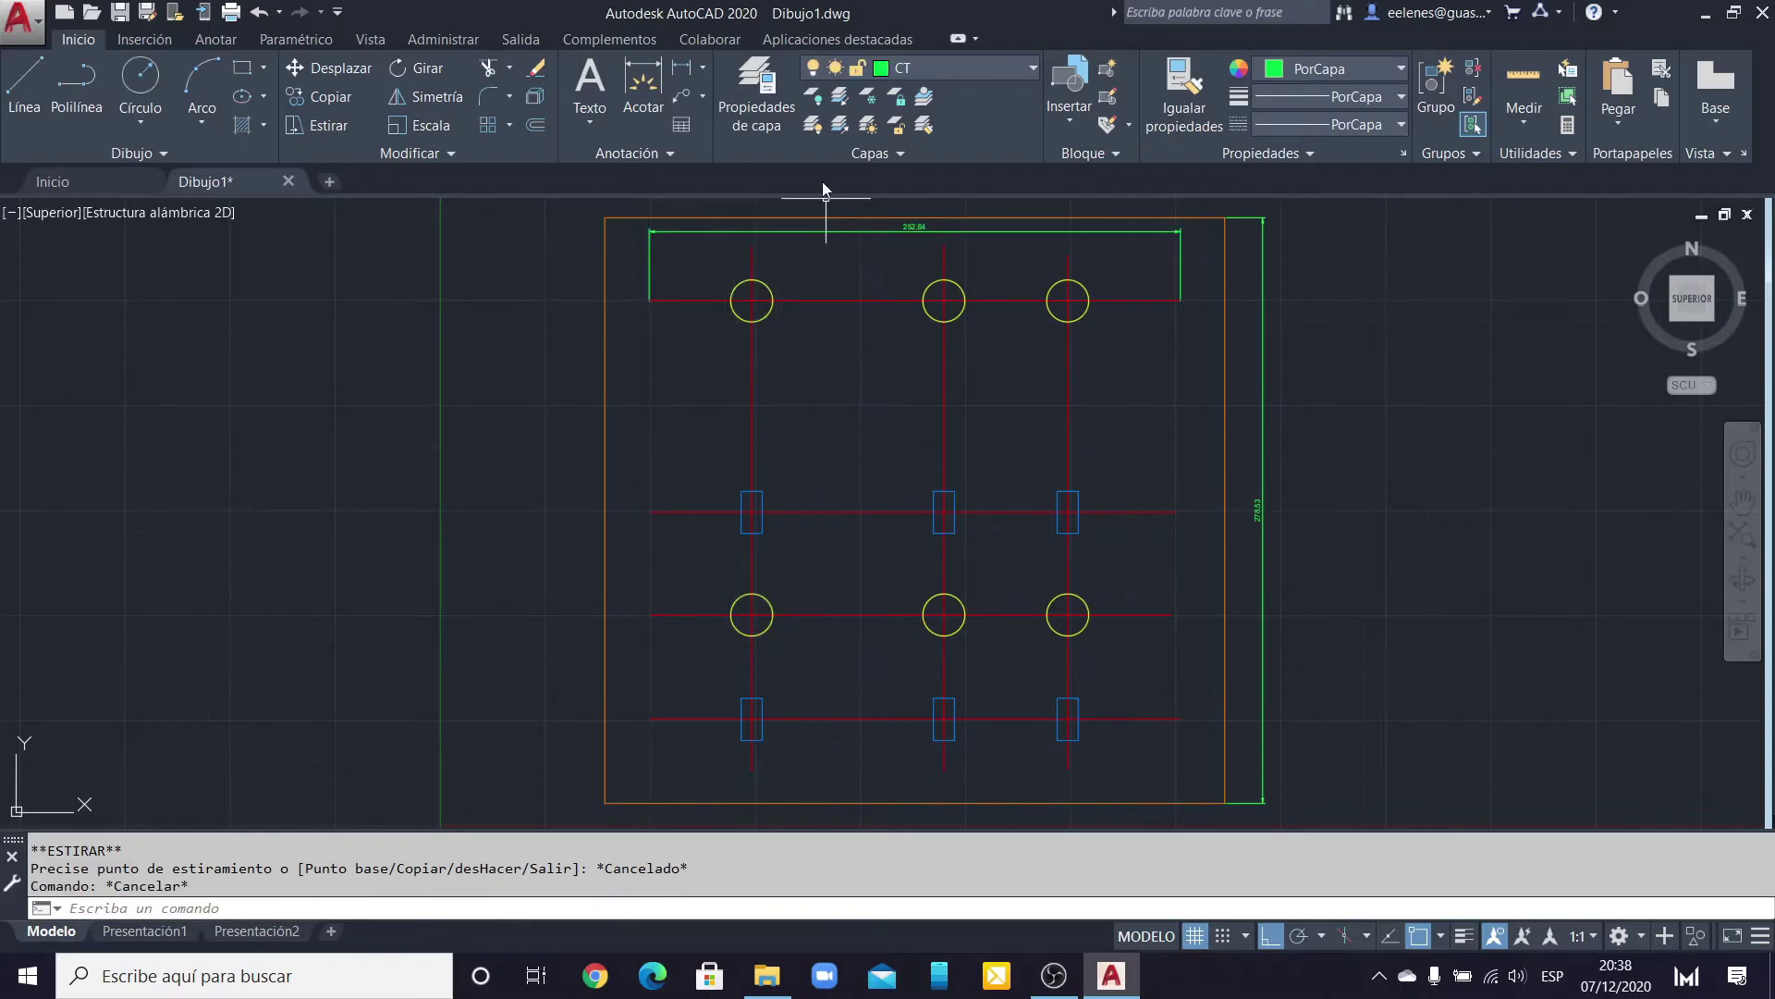
Step: Lock layer LD and try to erase the upper-left circle
left_click(1032, 69)
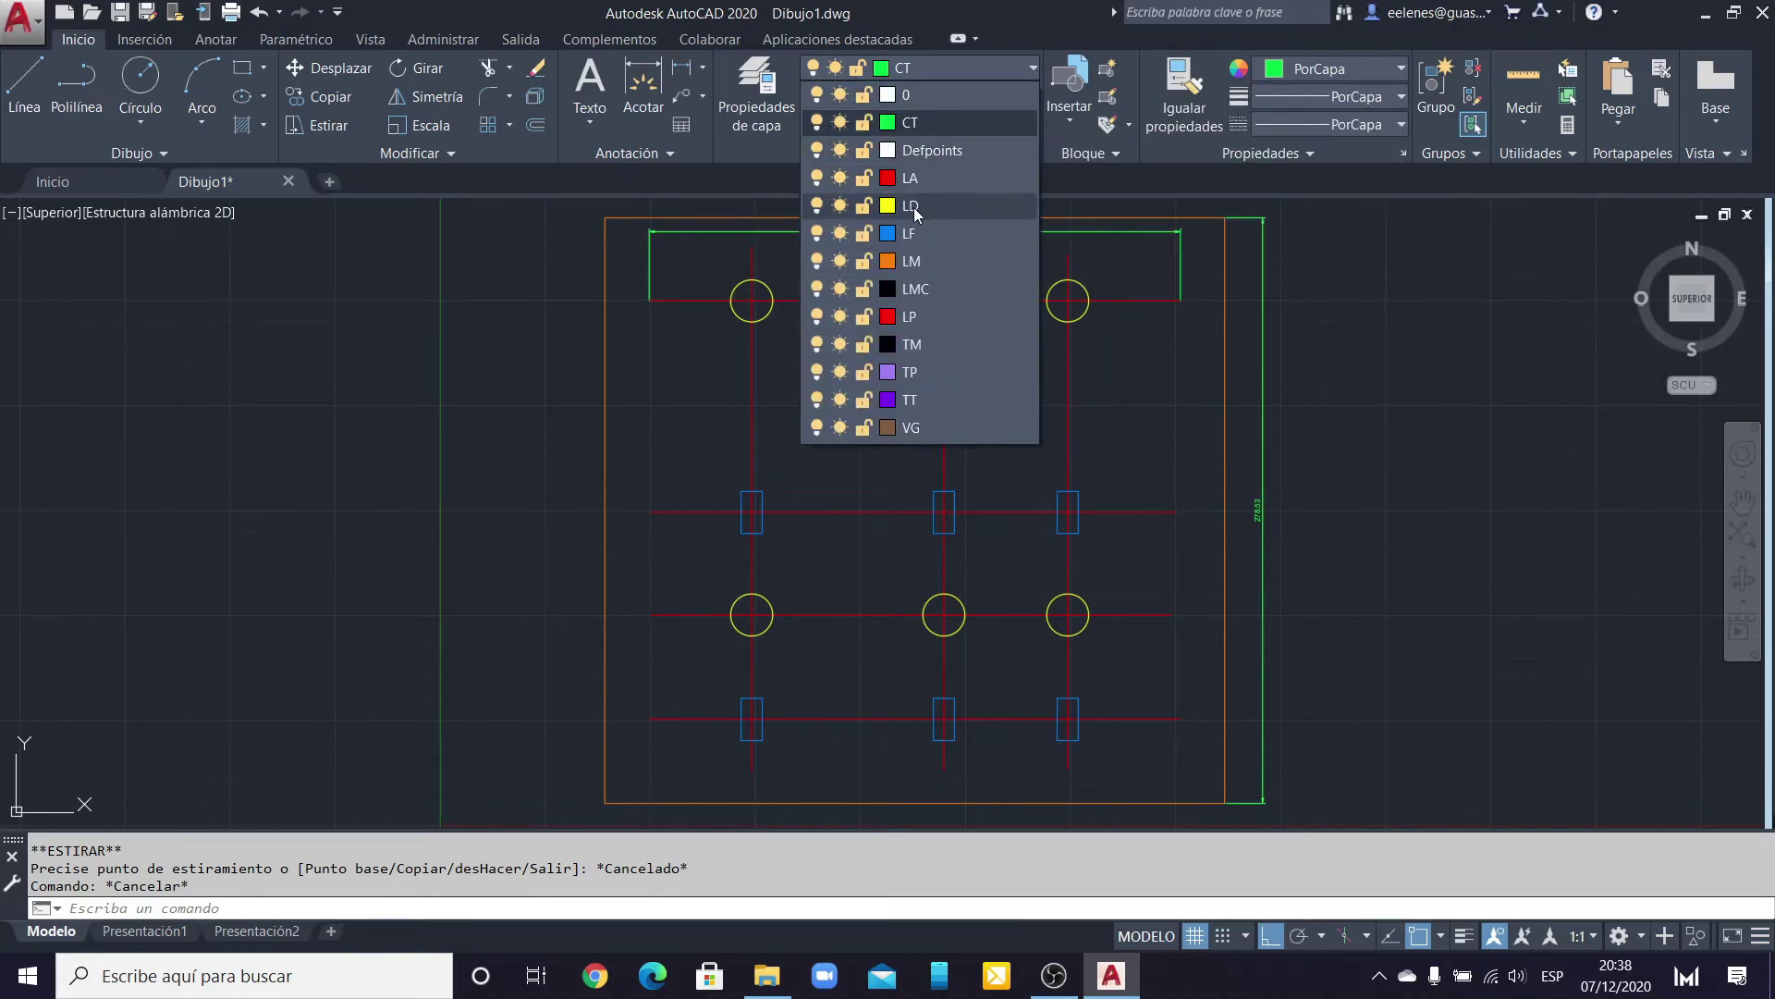
left_click(864, 207)
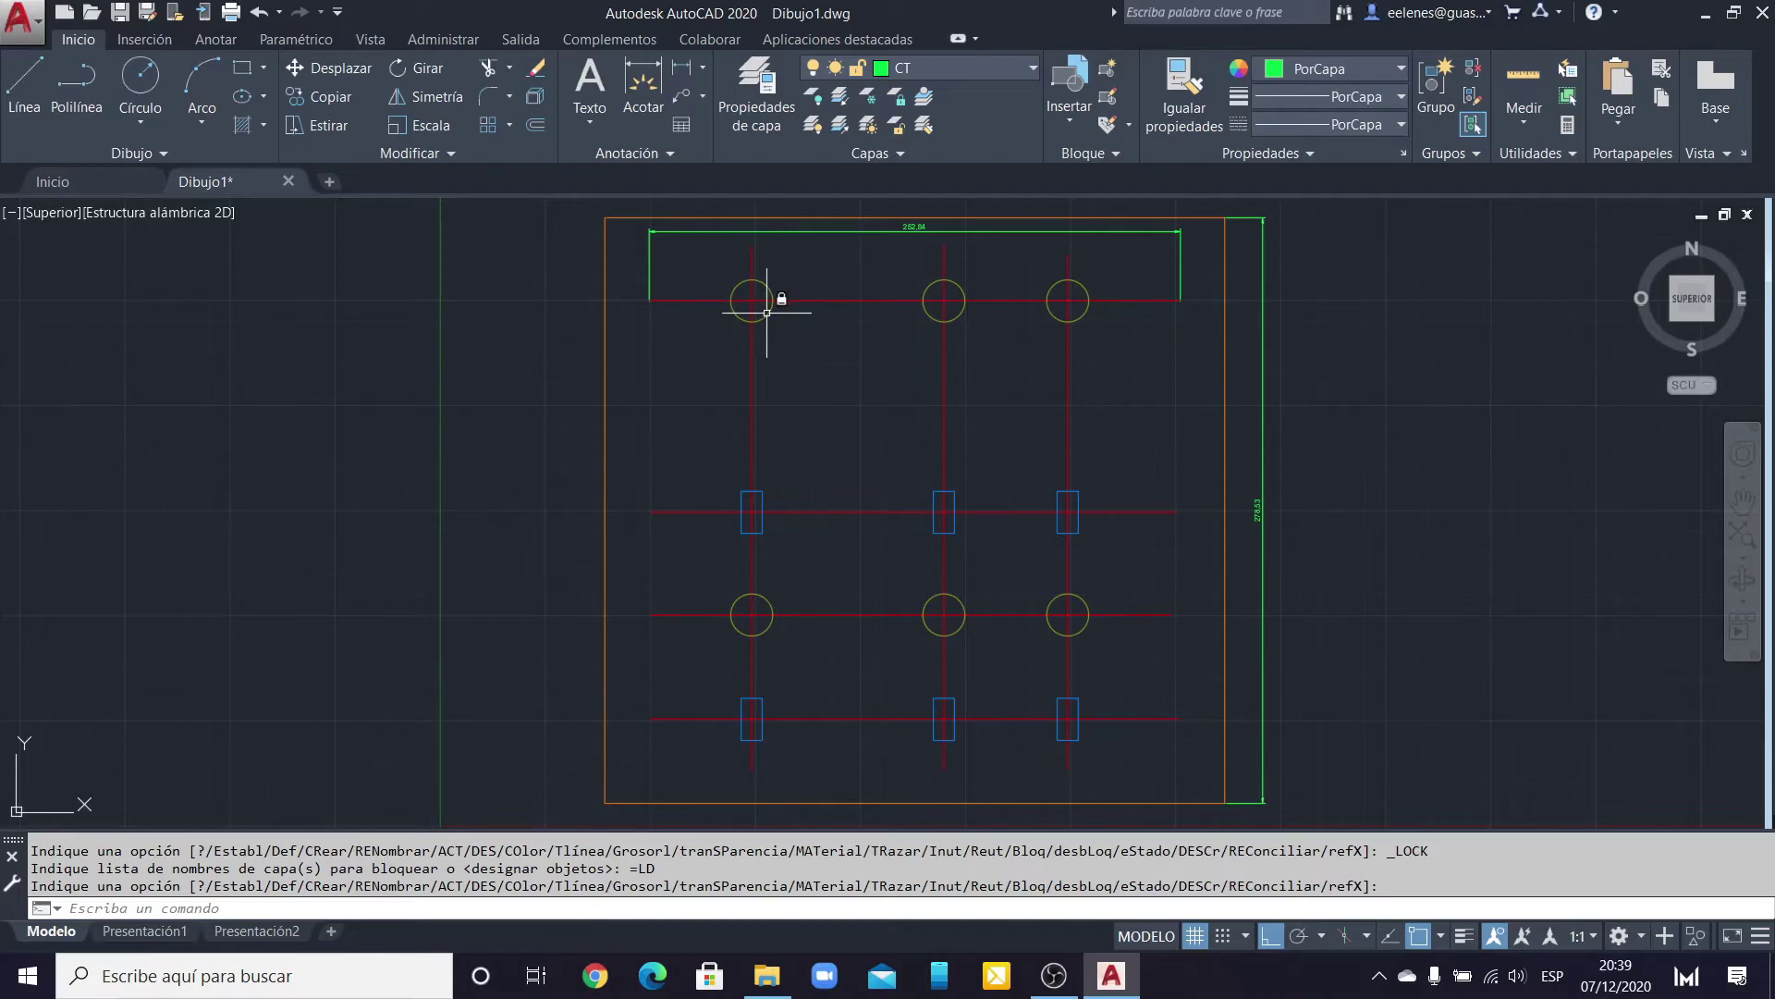
key("Return")
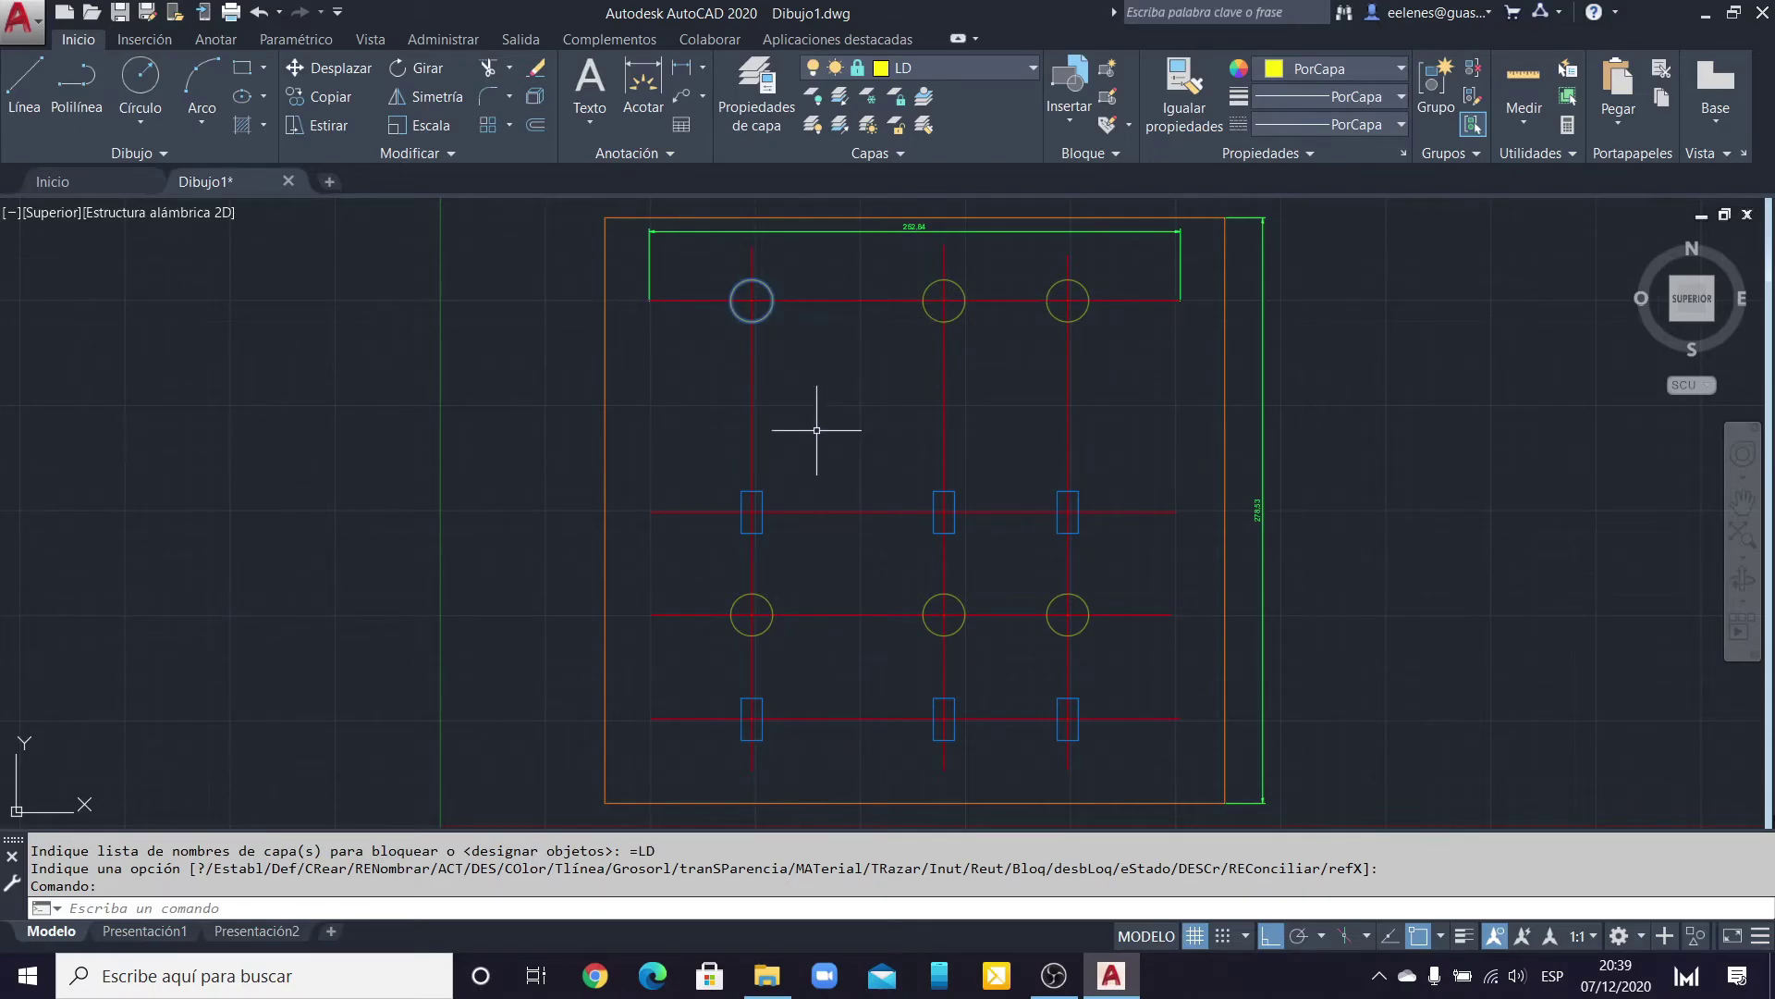
key("Delete")
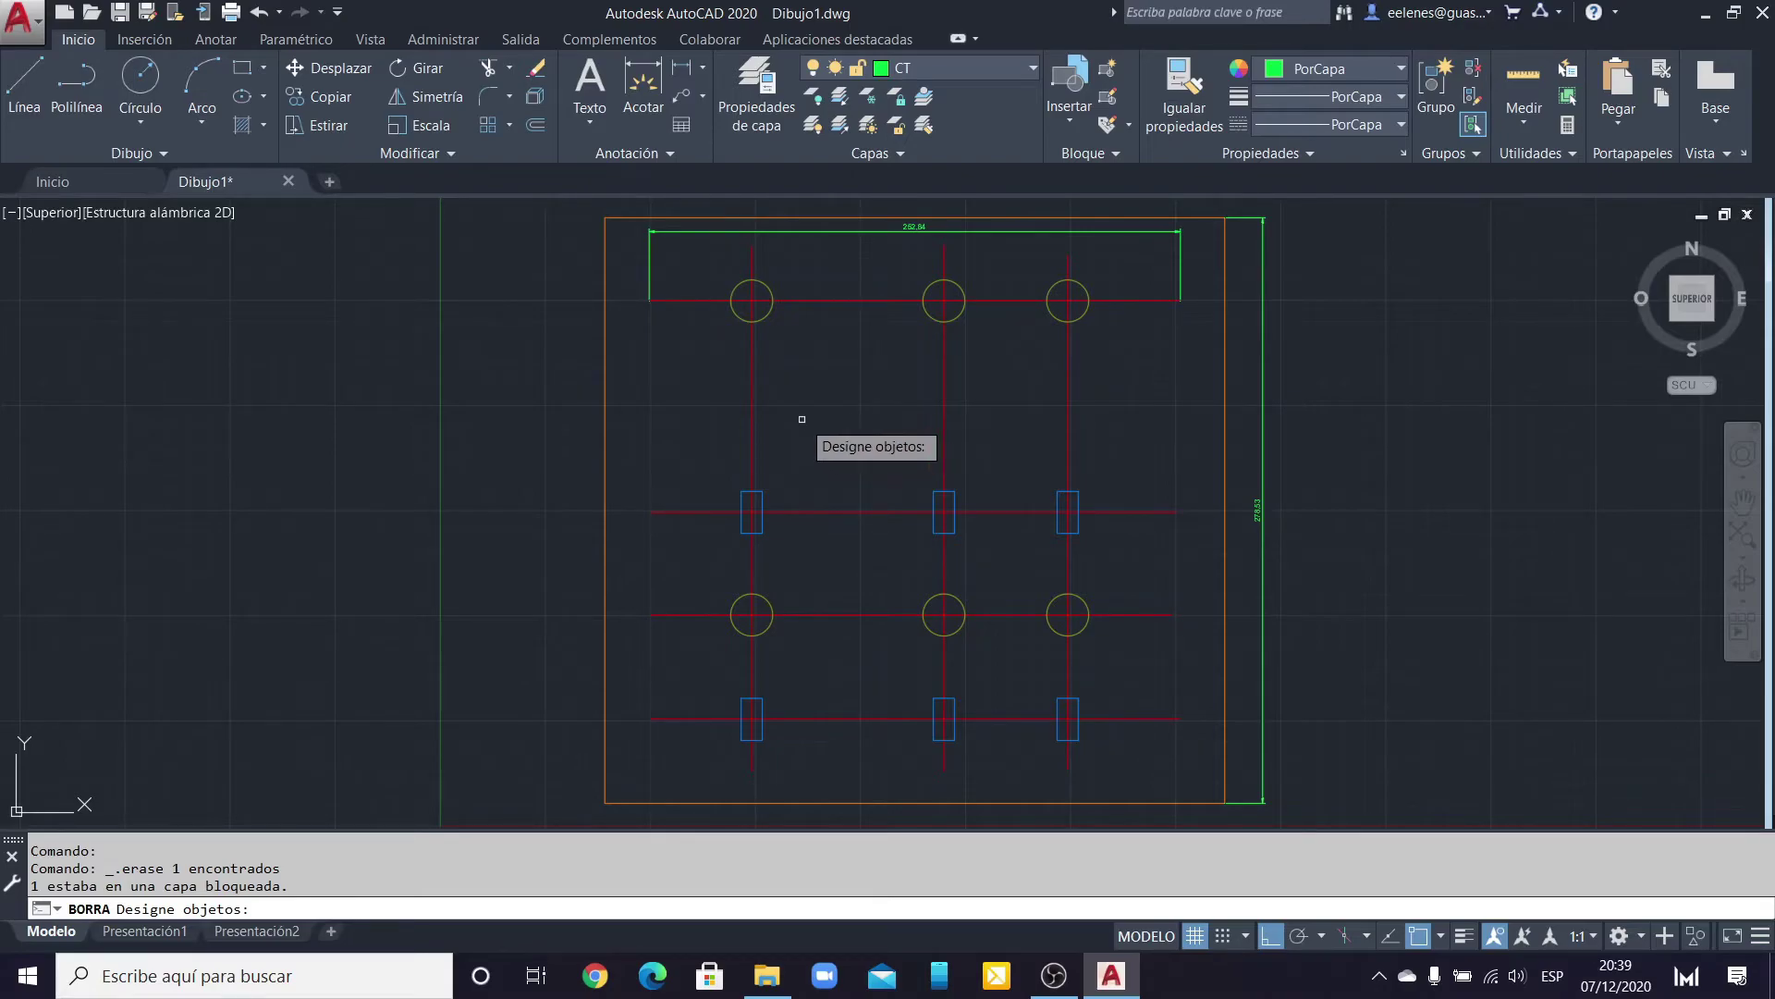
Step: Unlock layer LD so its circles can be edited again
left_click(1033, 70)
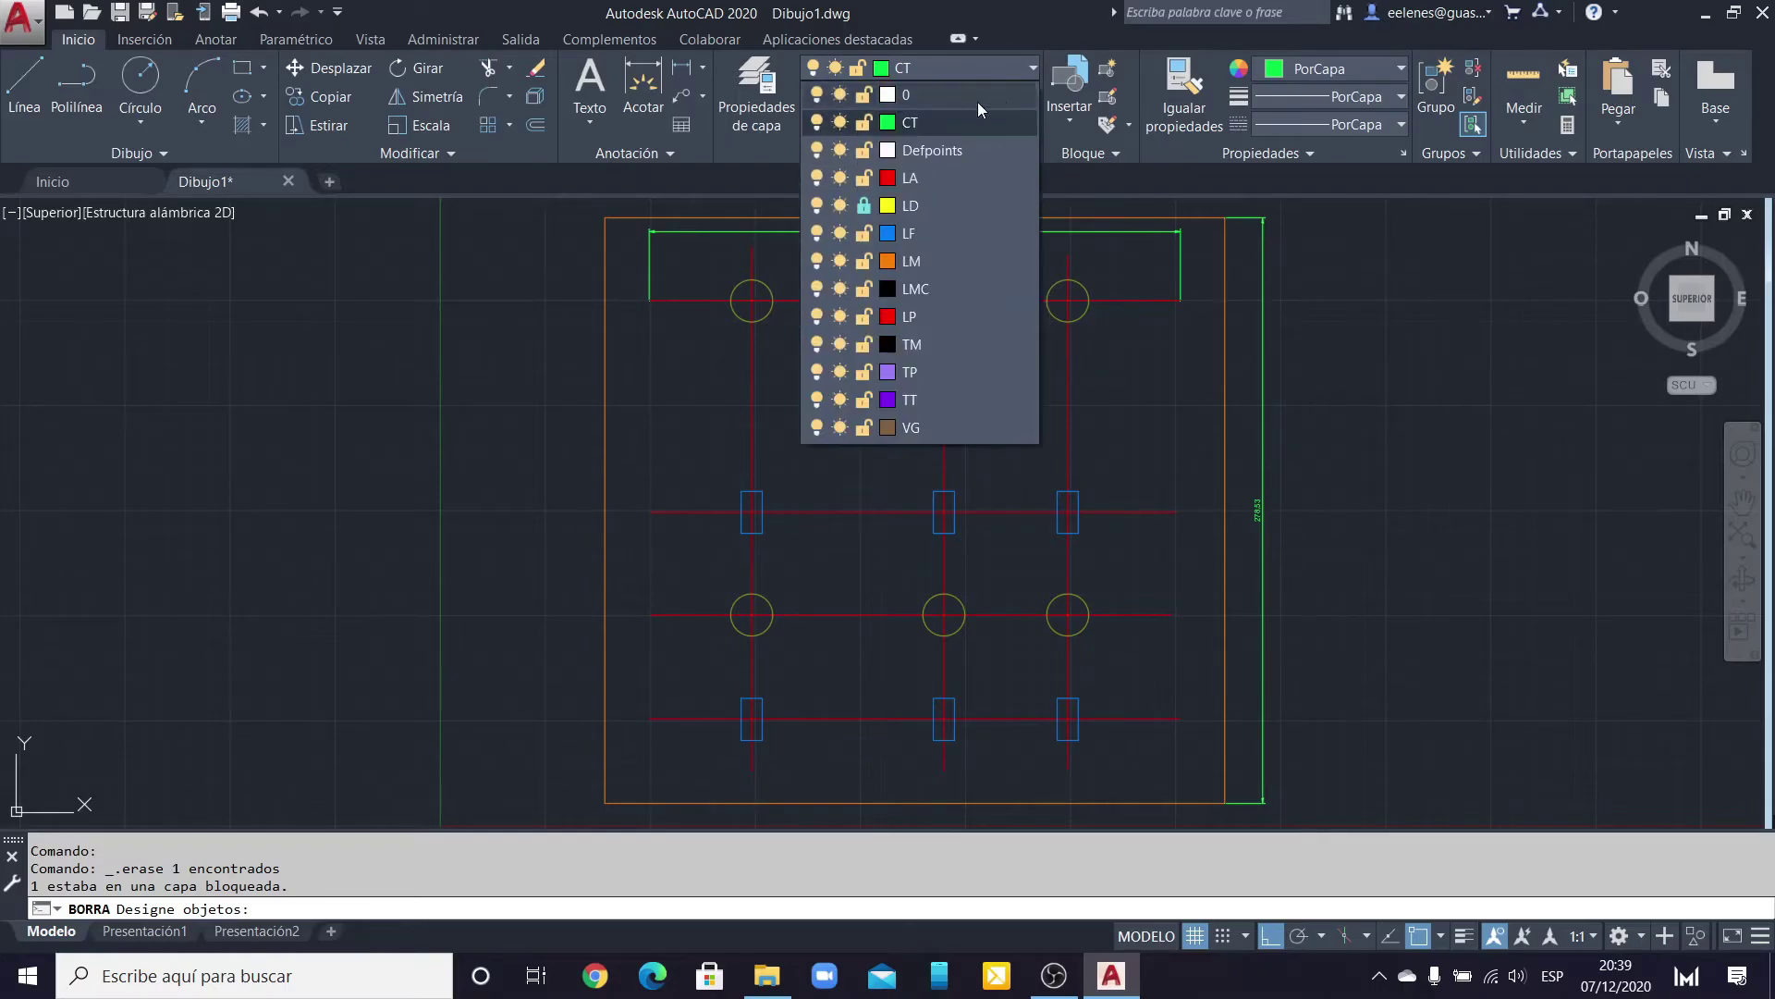
left_click(864, 205)
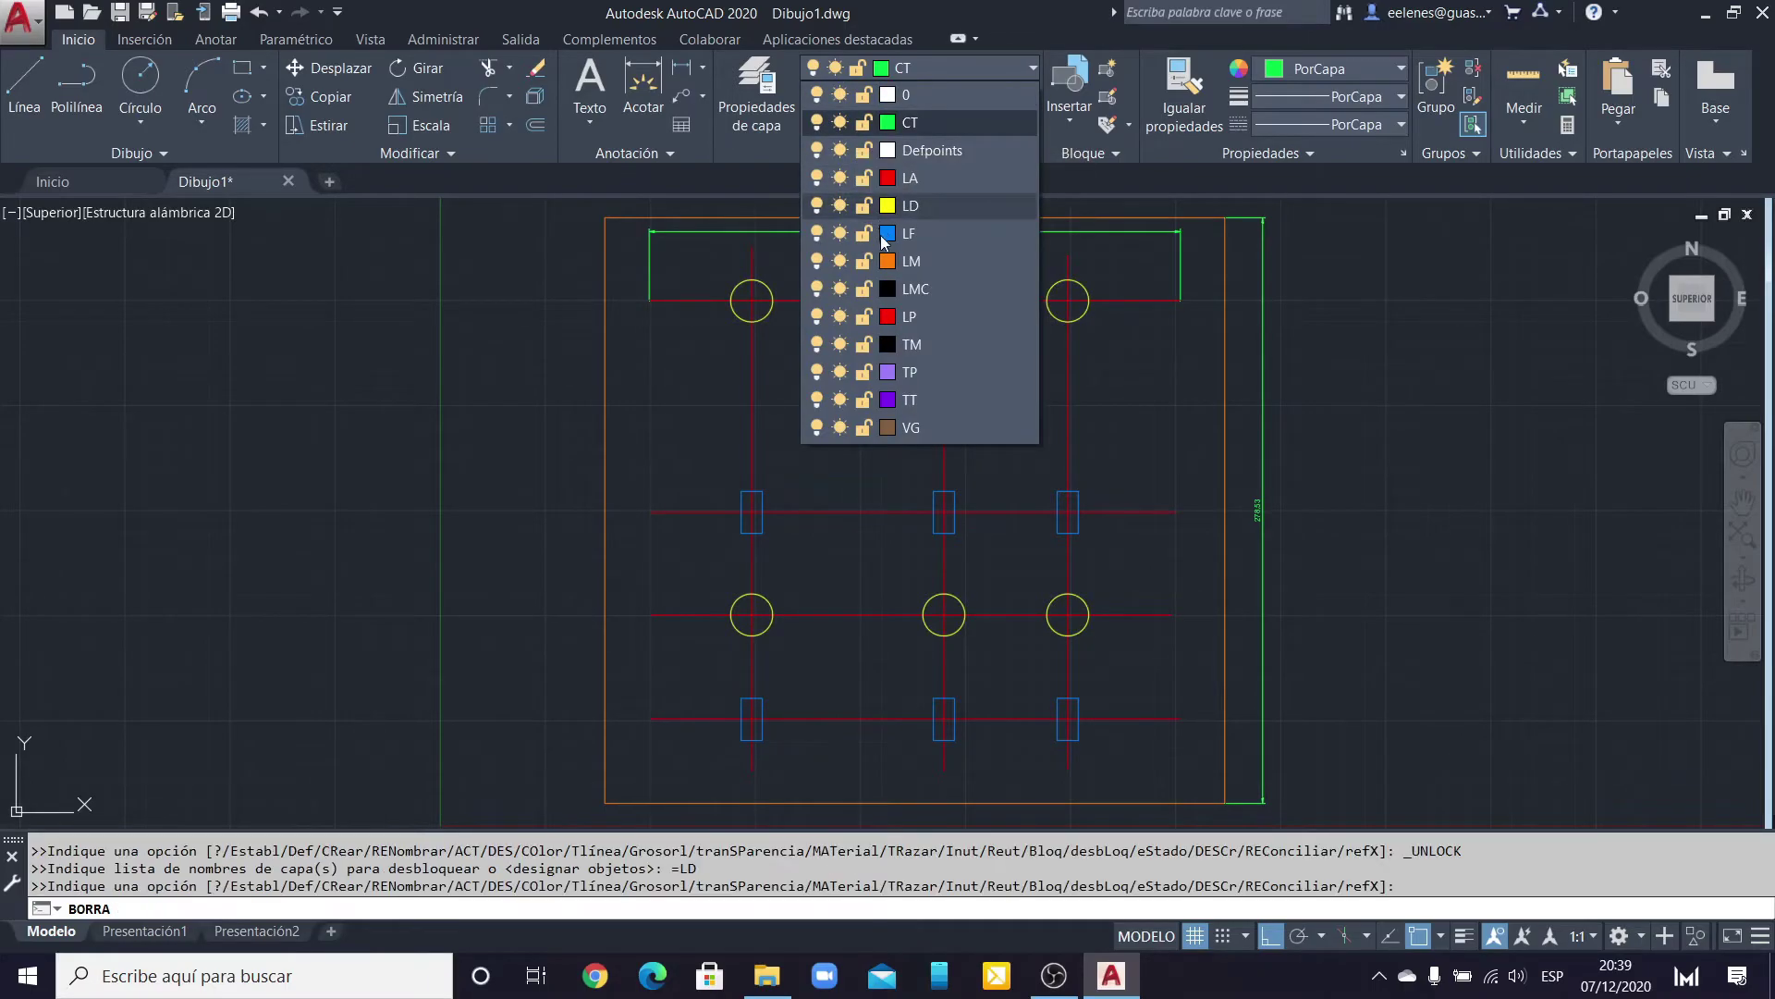
left_click(496, 278)
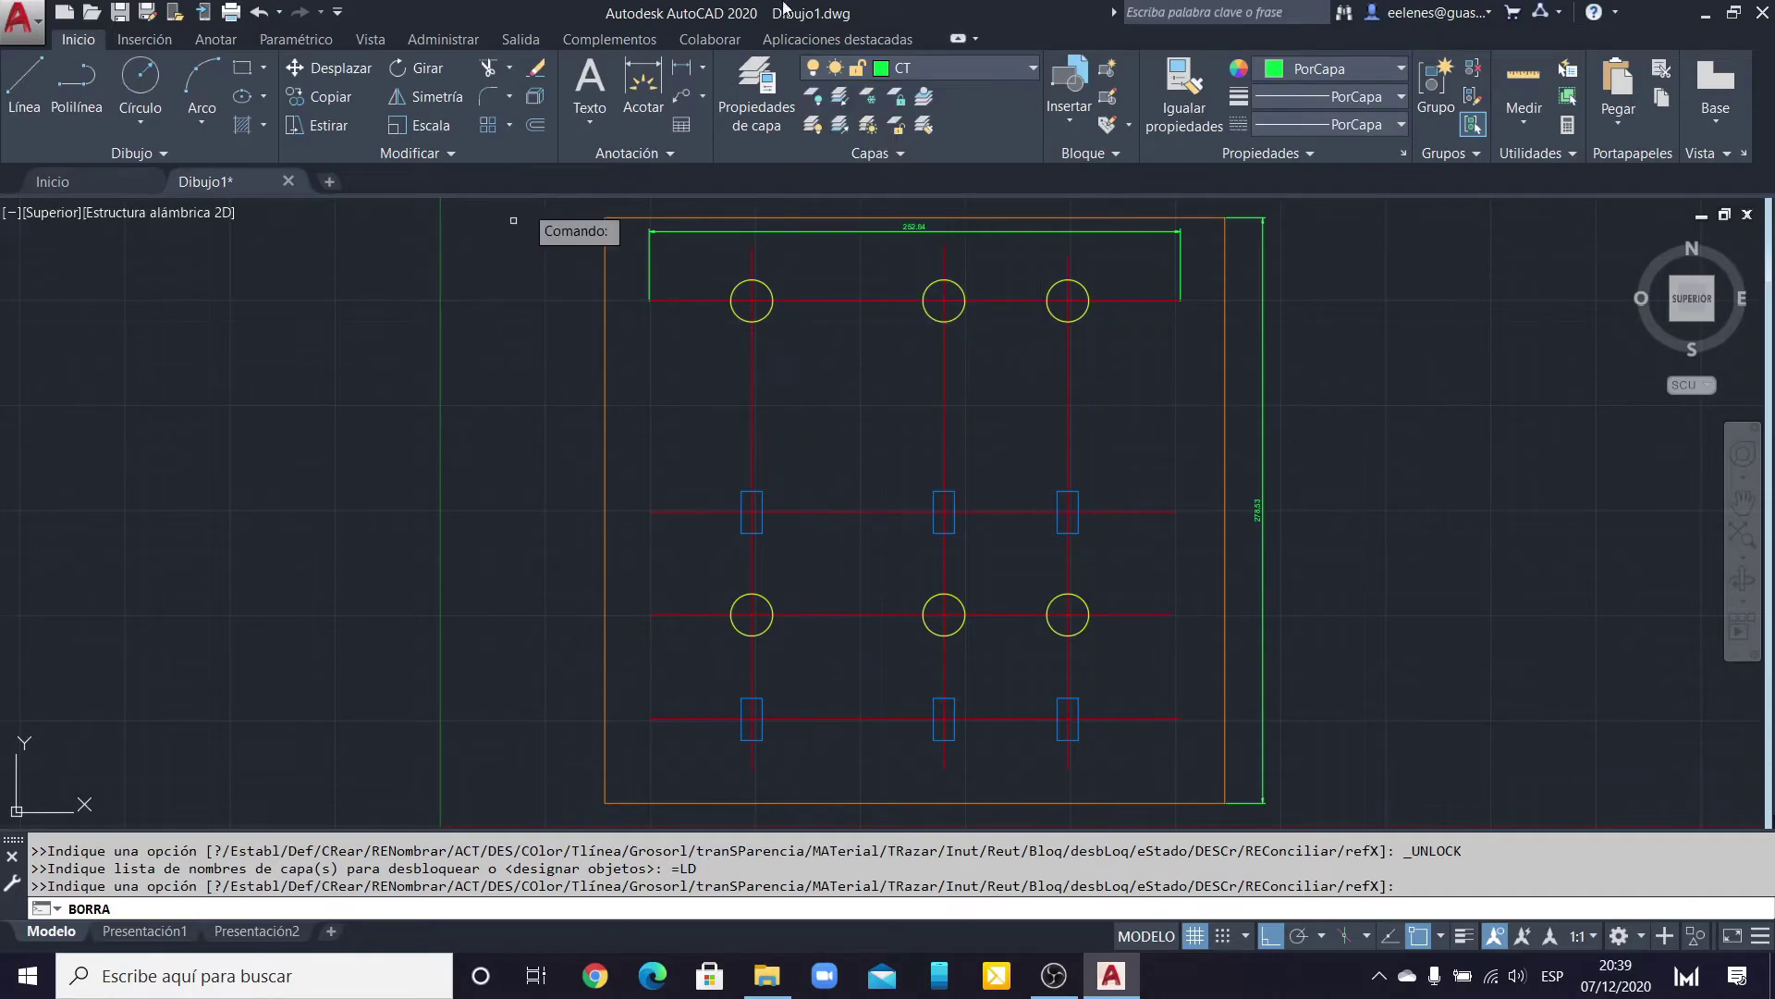
Step: Try to freeze the current layer CT, dismiss the warning and make layer 0 current
left_click(1032, 74)
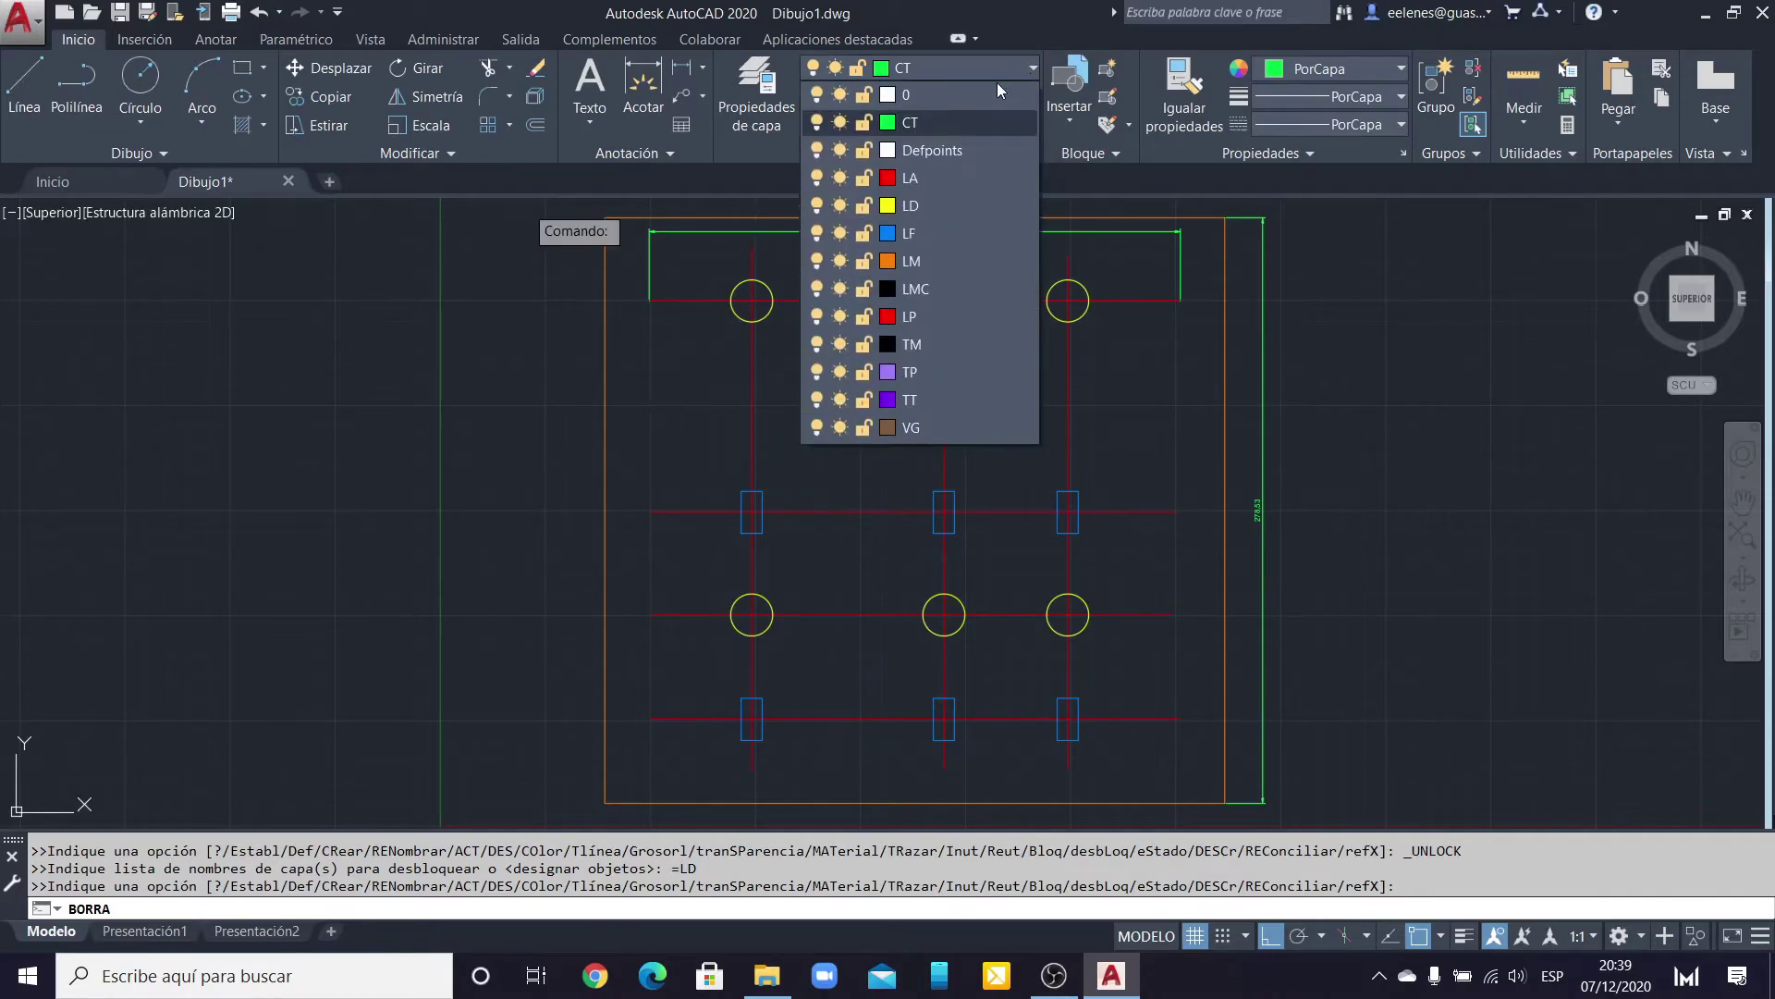
left_click(840, 123)
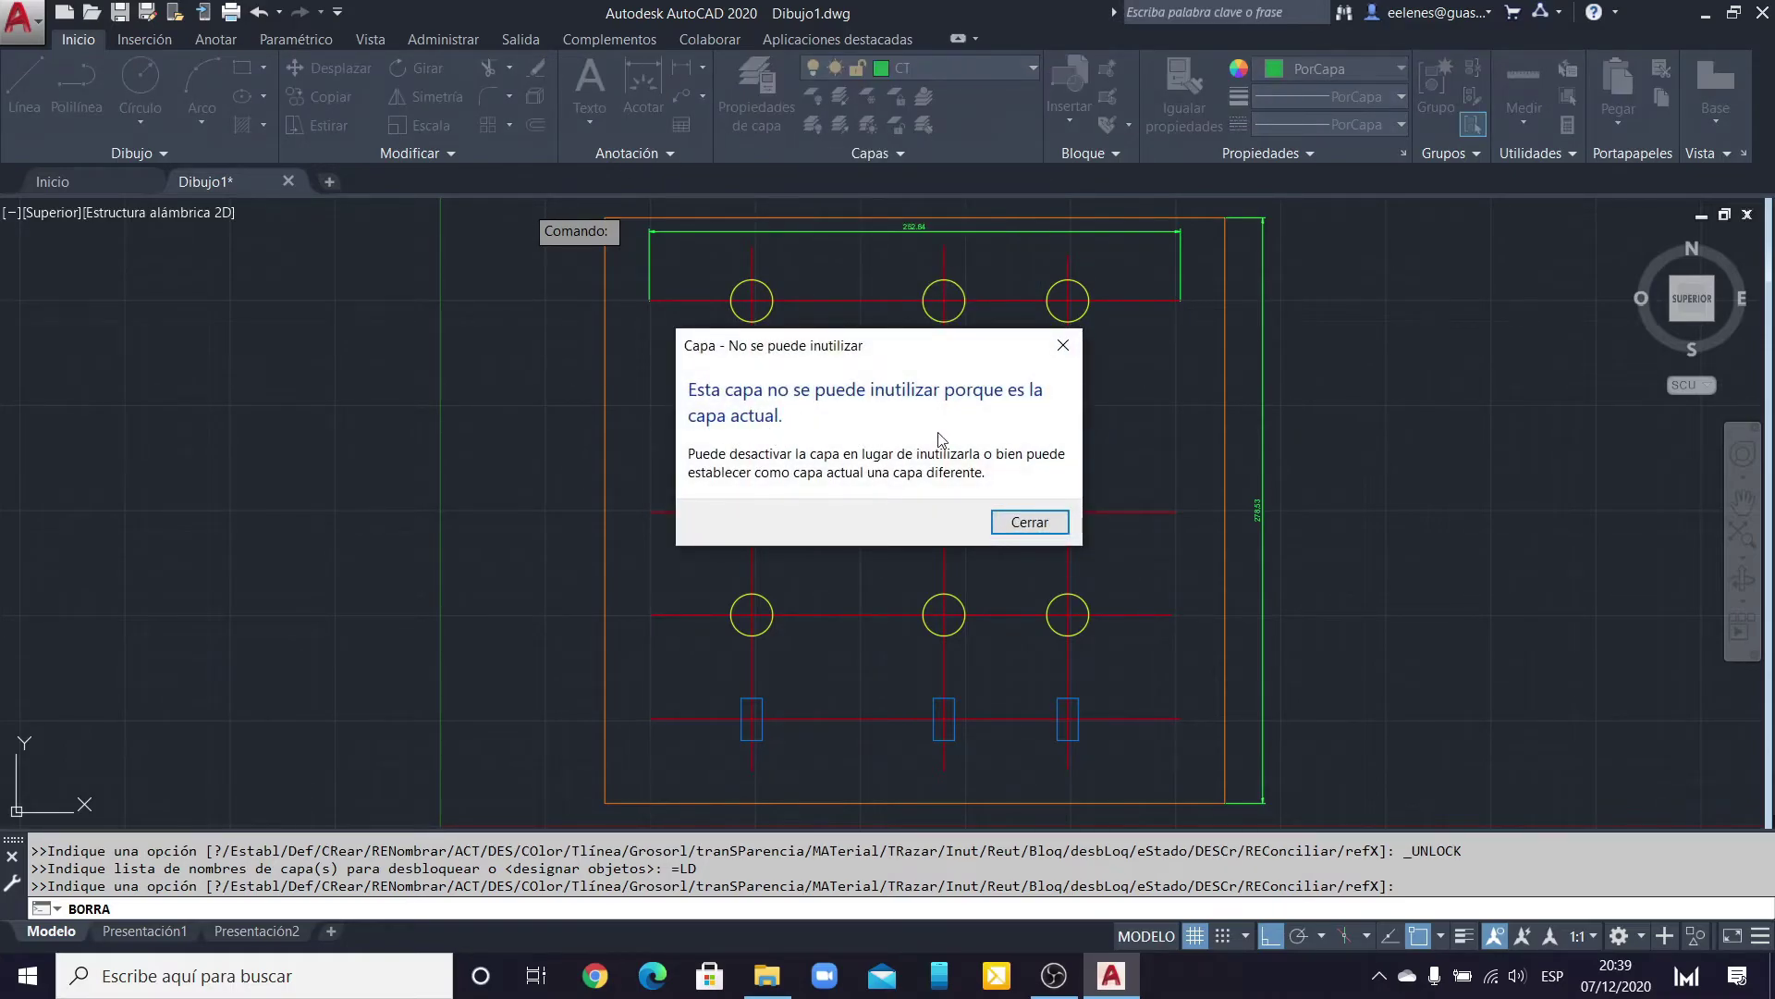
left_click(1029, 522)
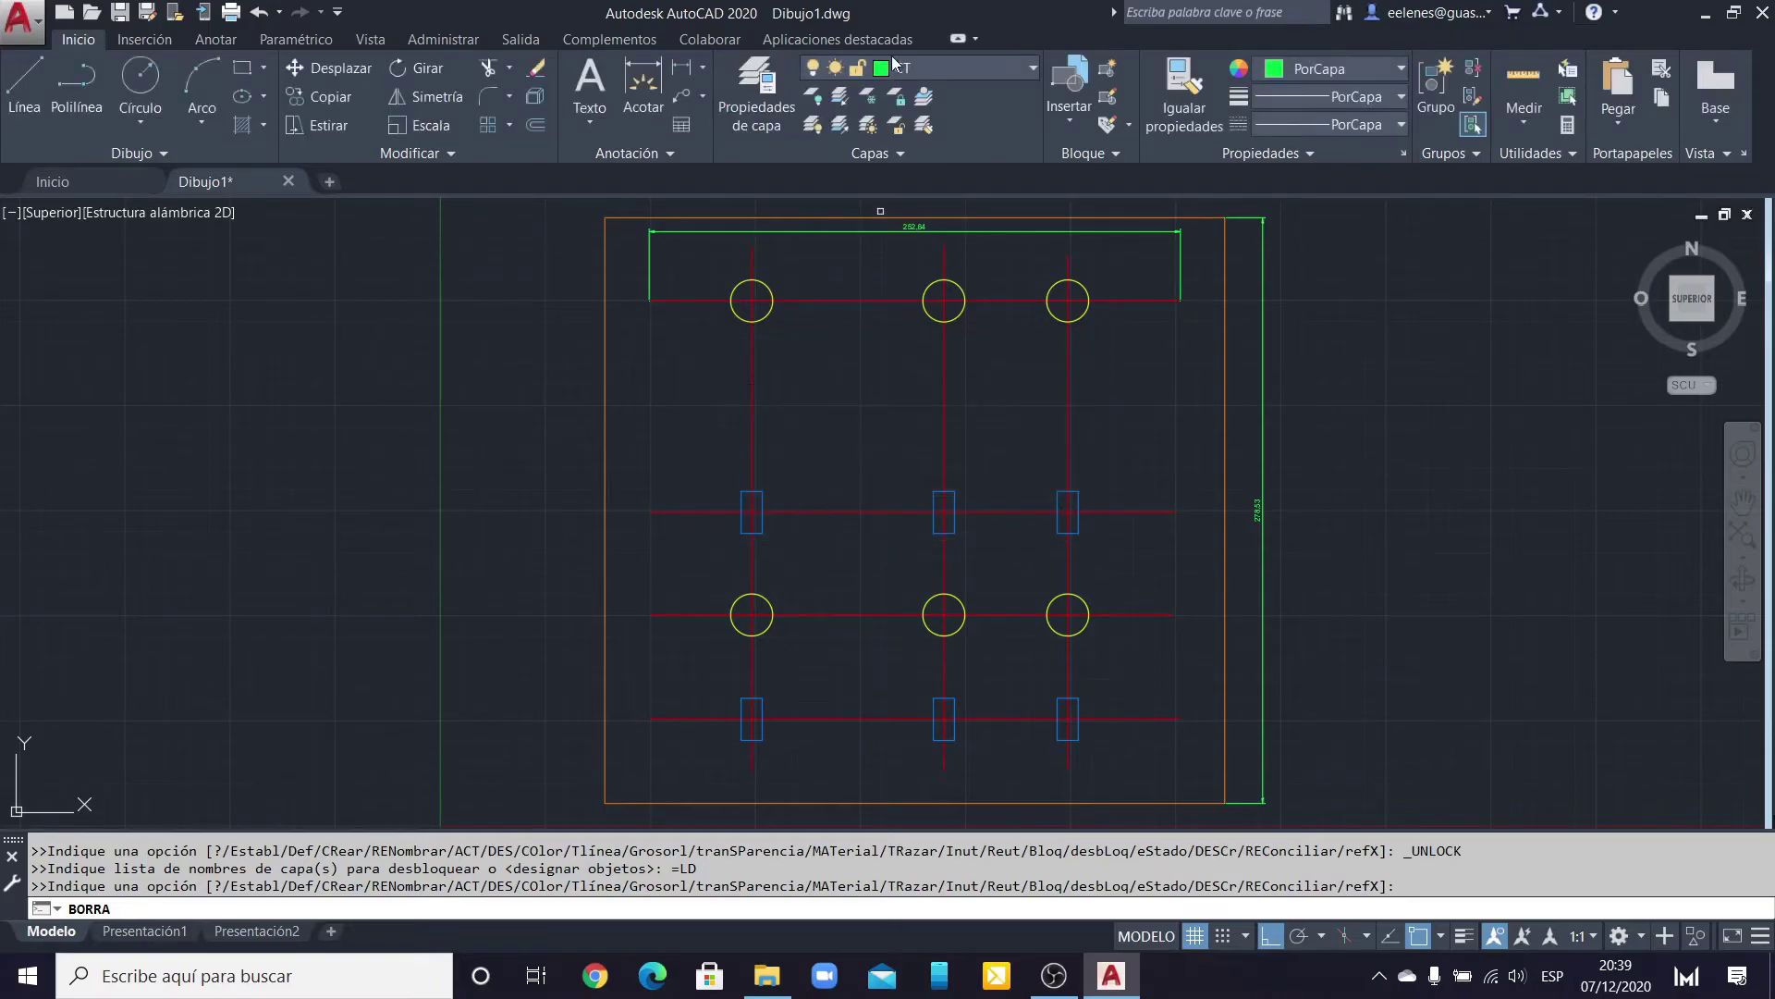
left_click(921, 70)
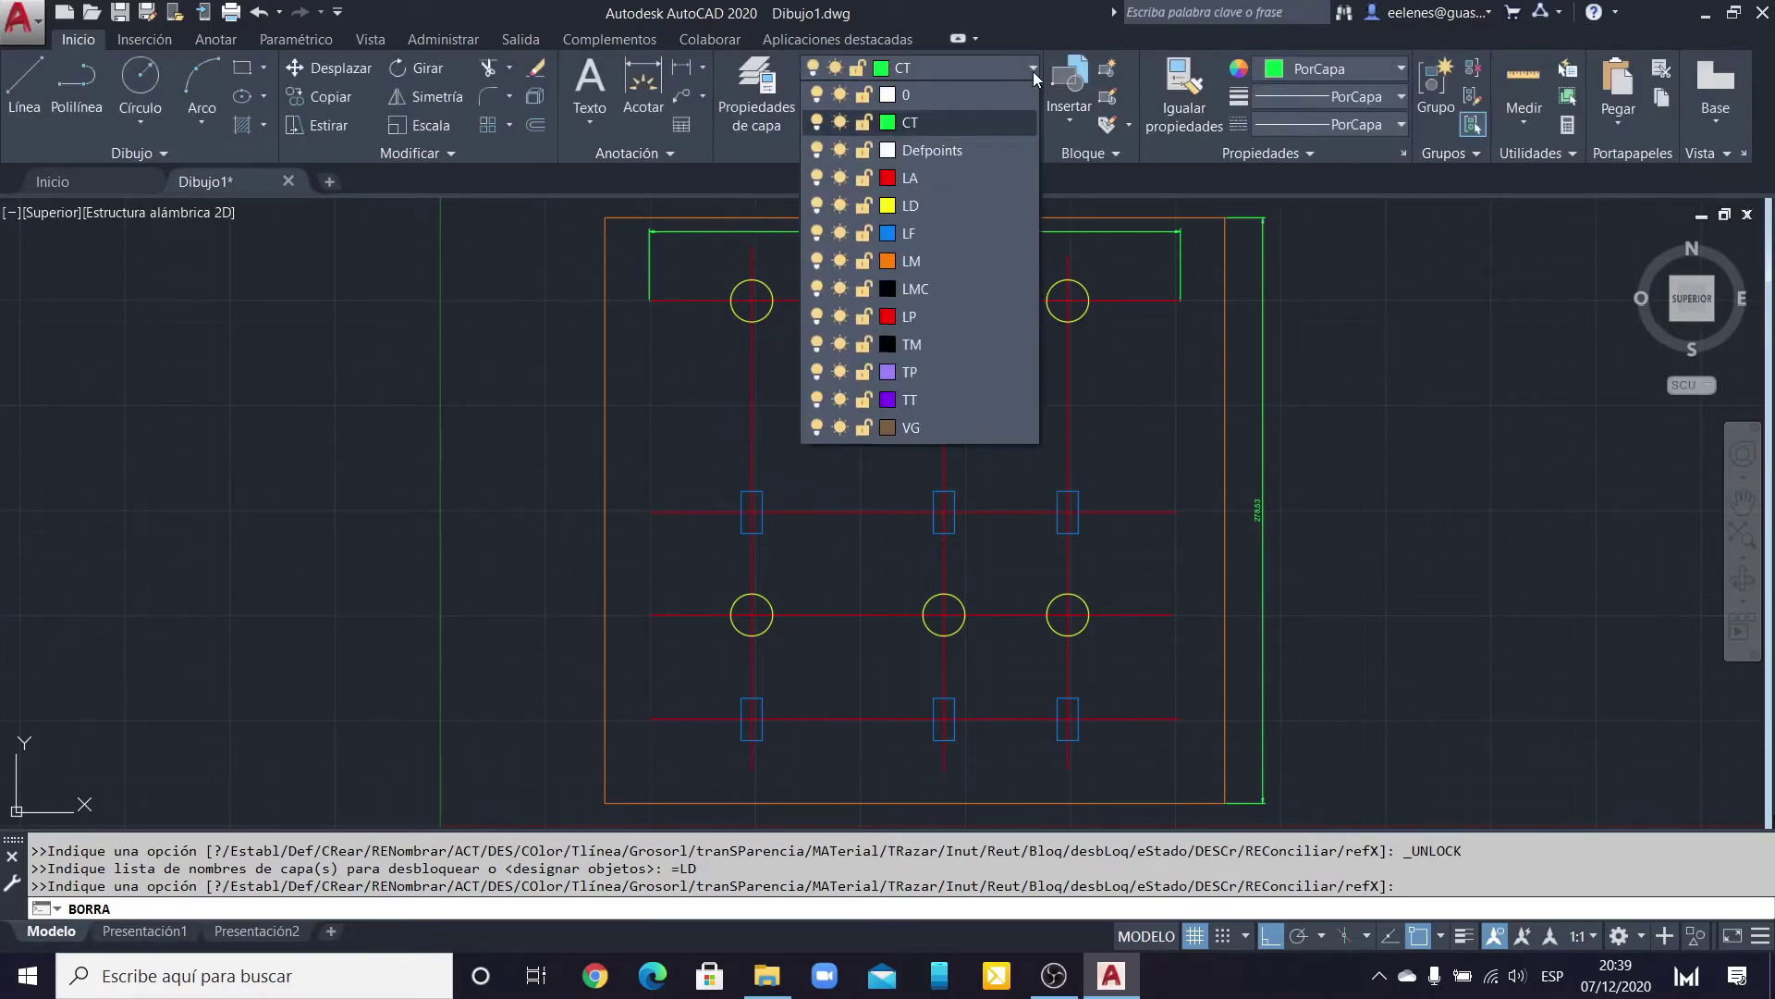
left_click(914, 97)
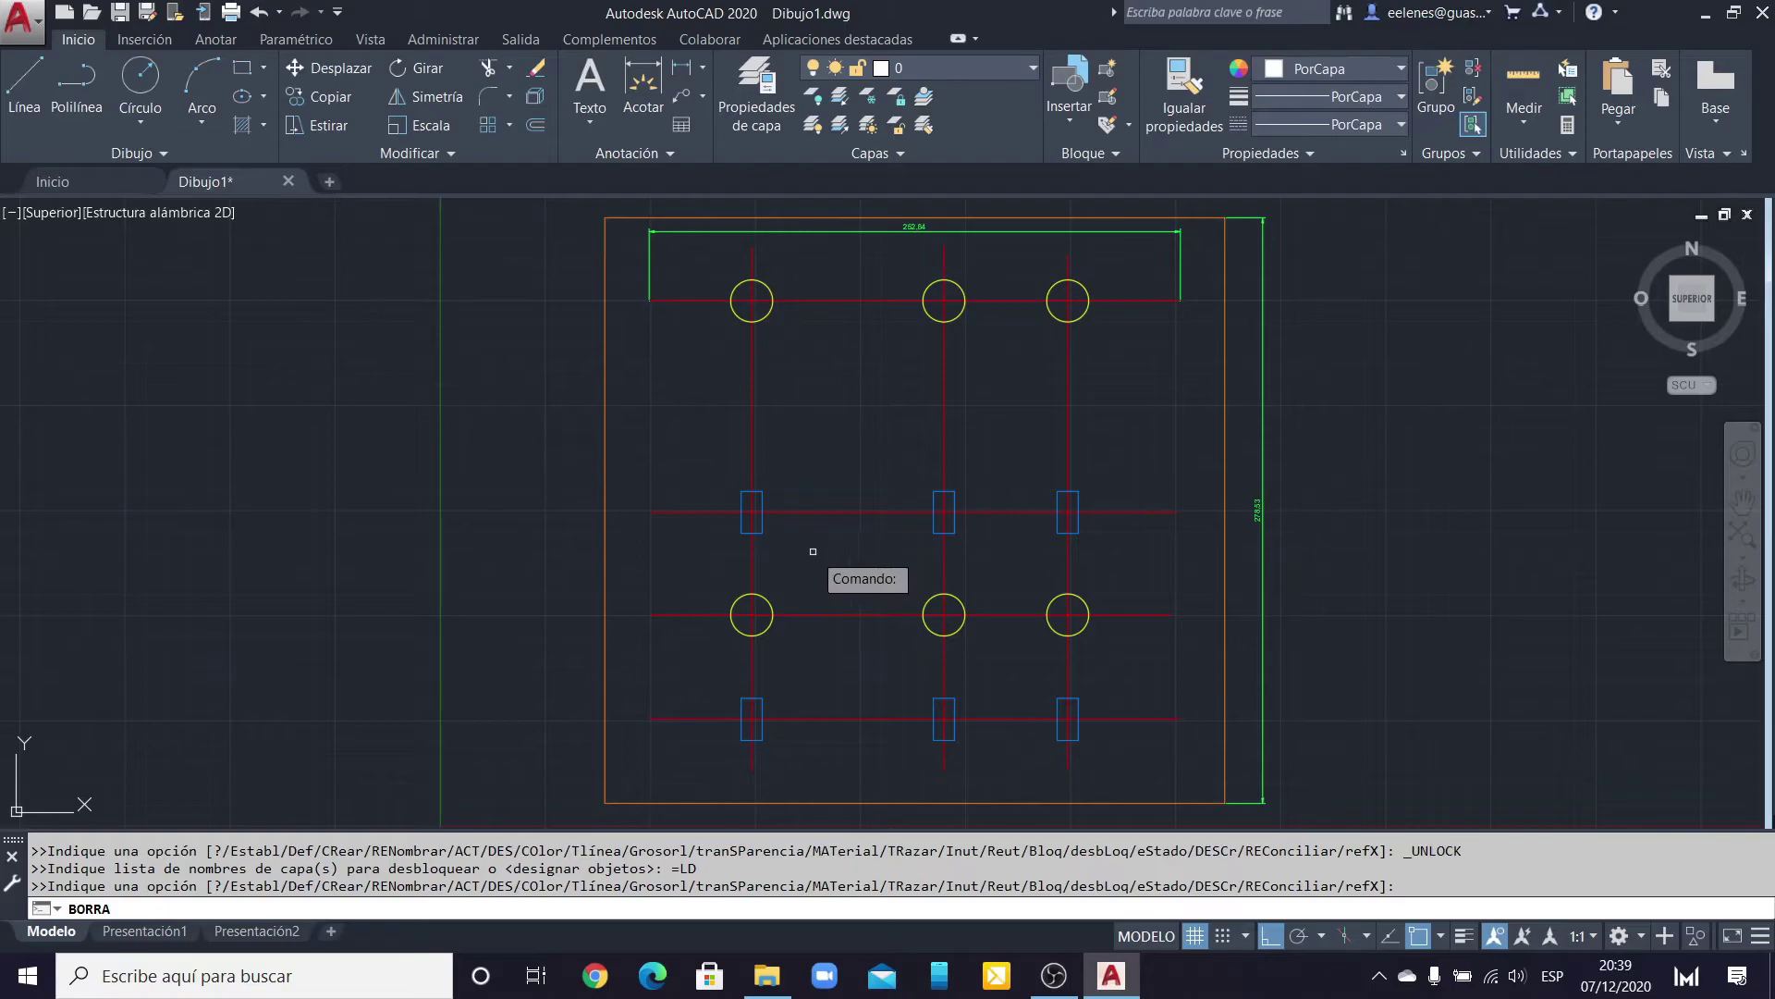
Step: Freeze layer CT and inspect the drawing without its dimensions
left_click(1031, 70)
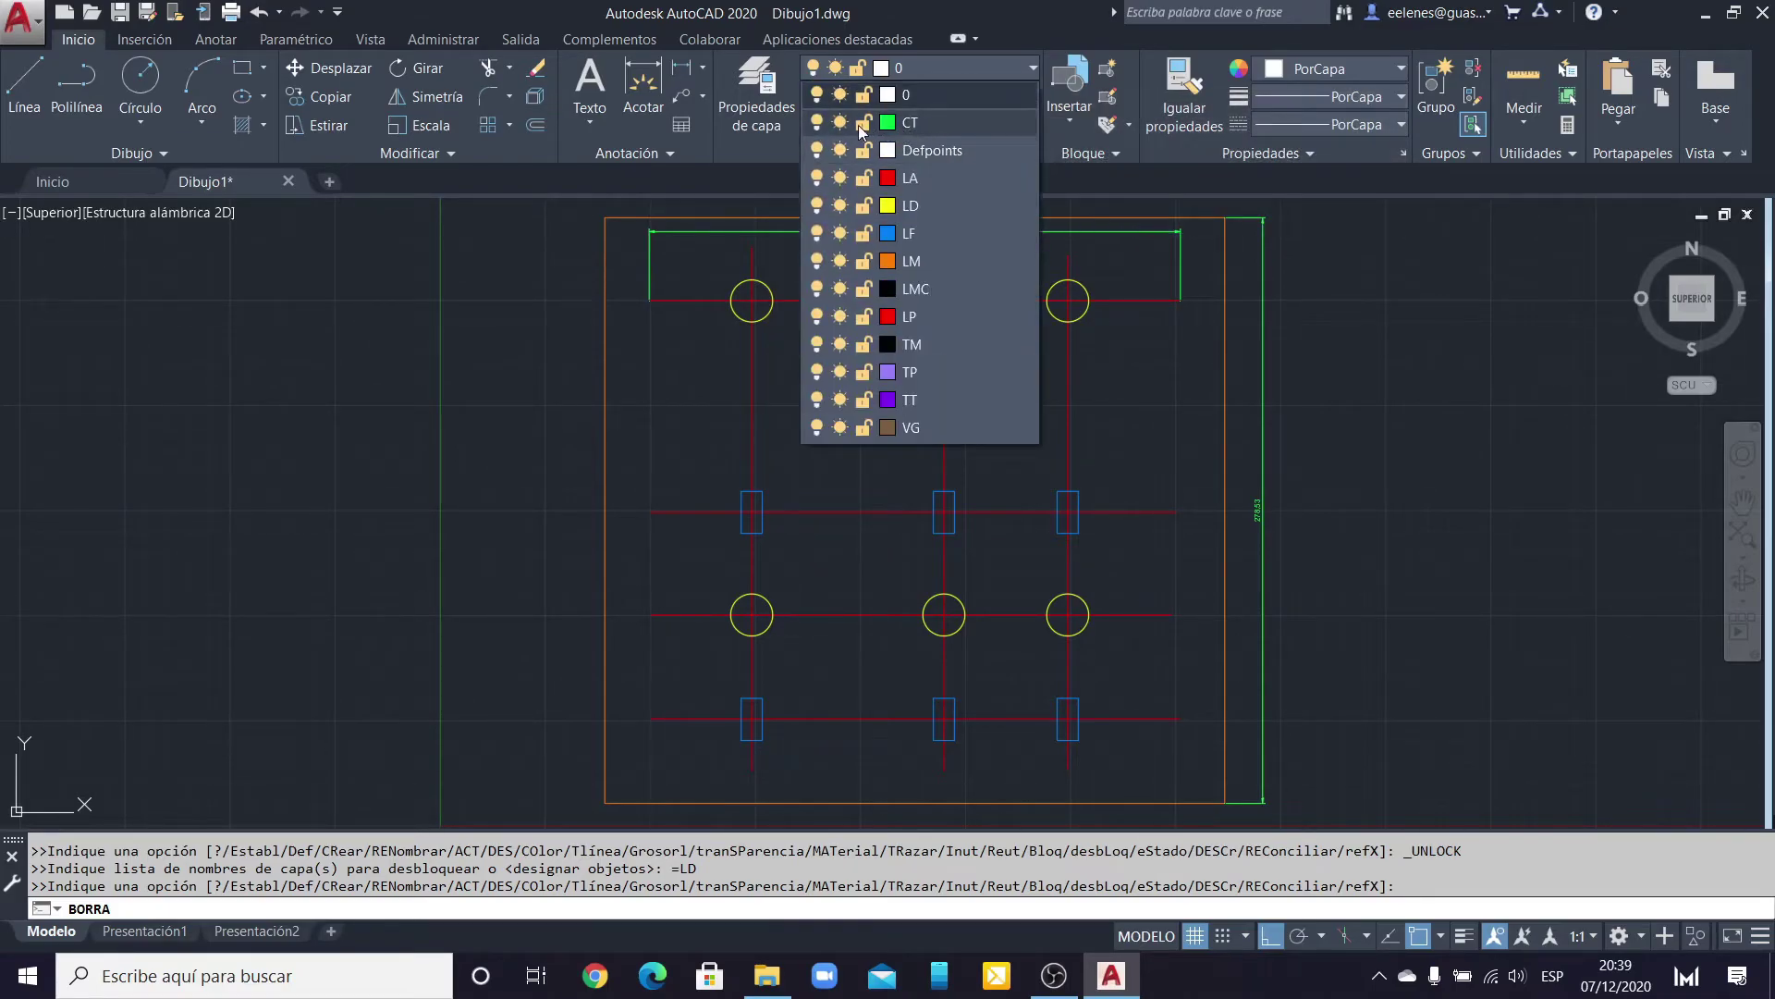
left_click(841, 123)
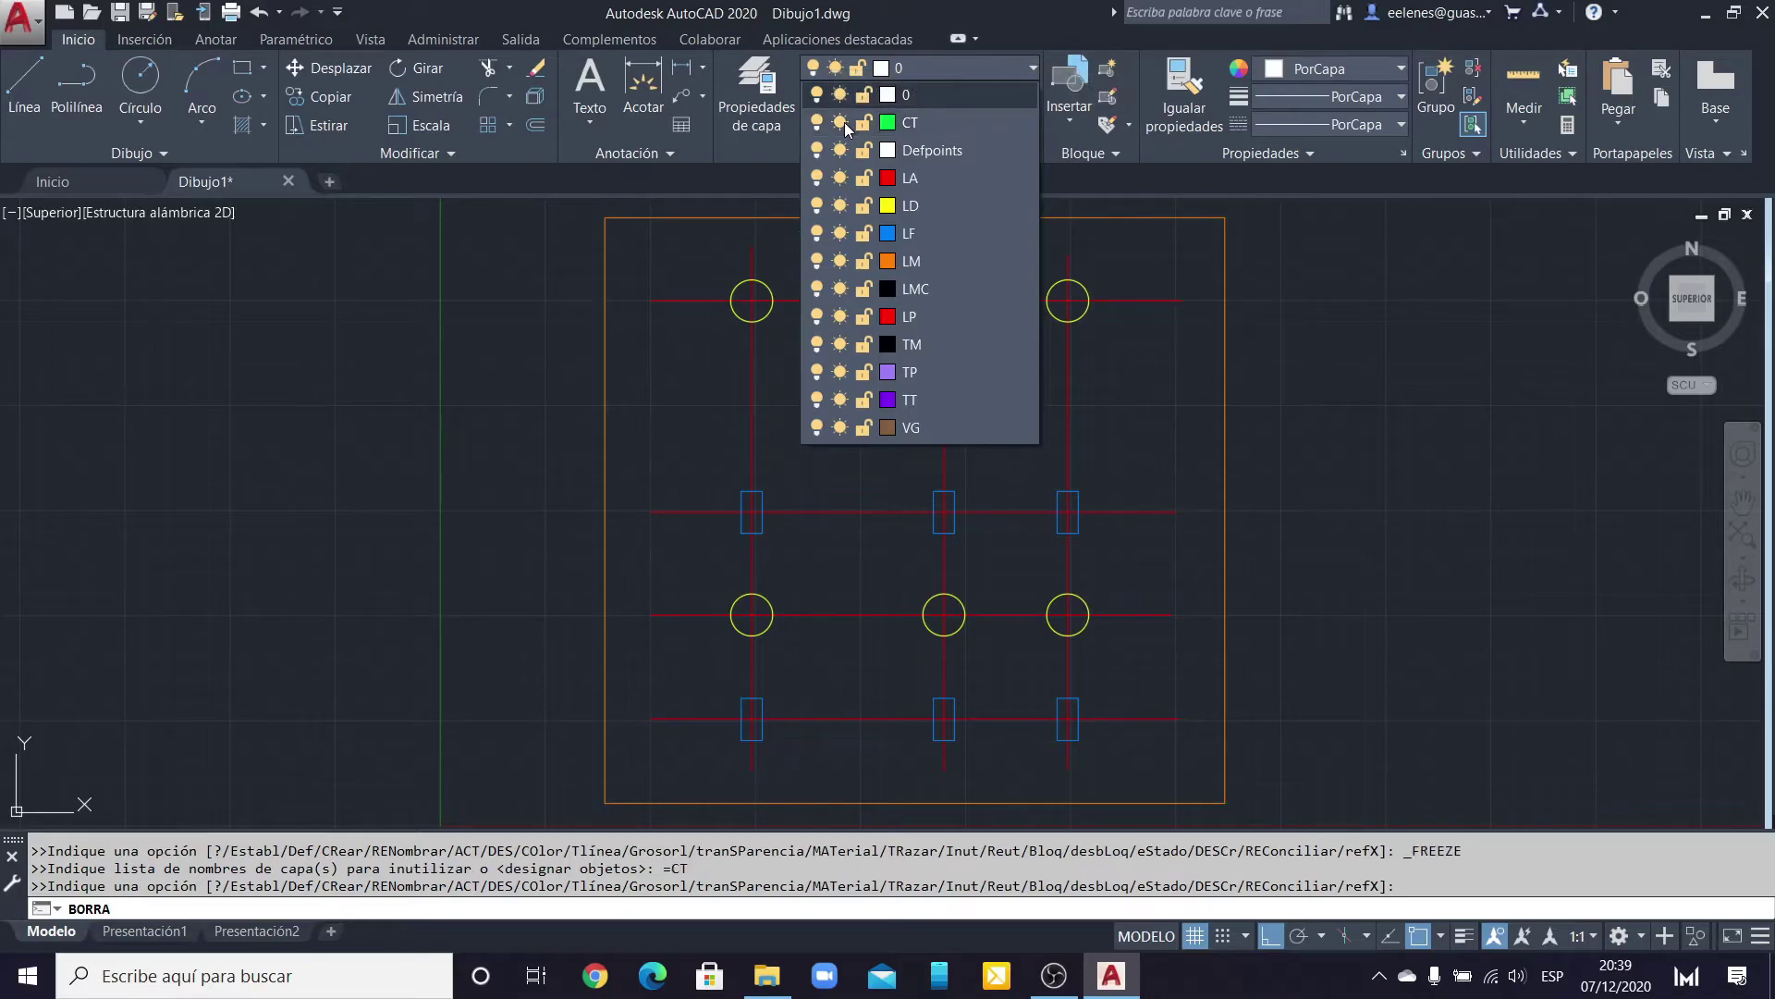
left_click(488, 296)
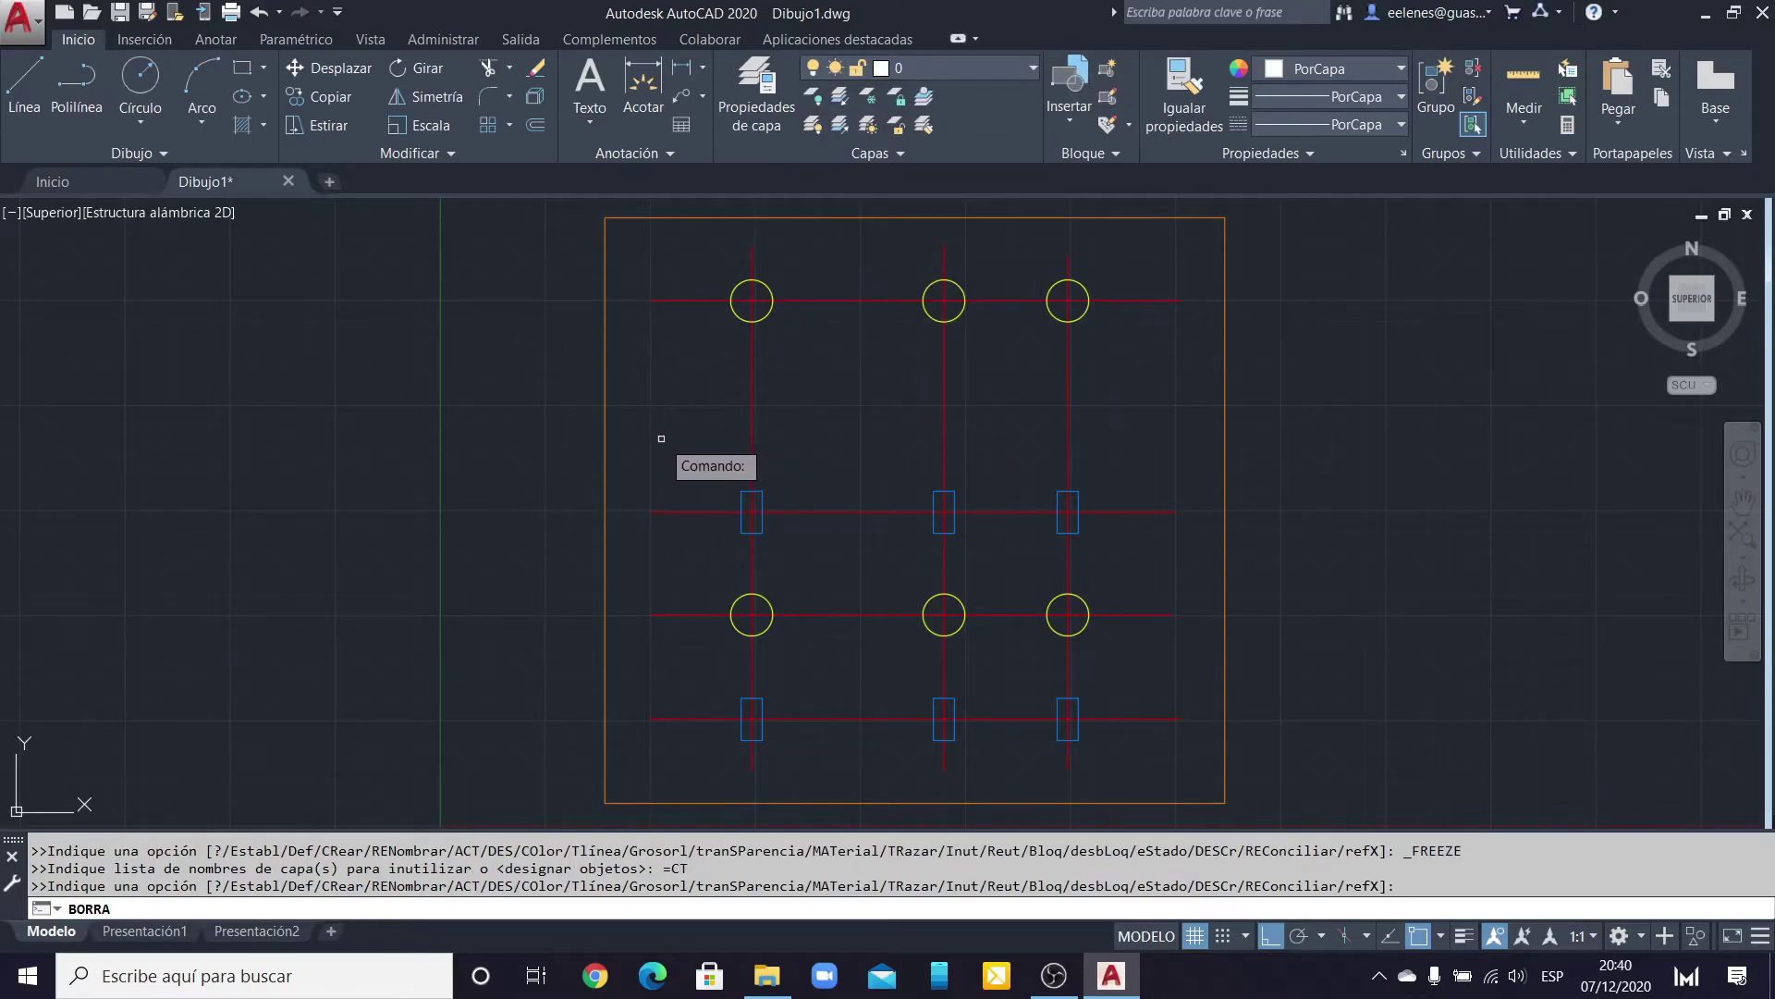
scroll(661, 438, "down", 4)
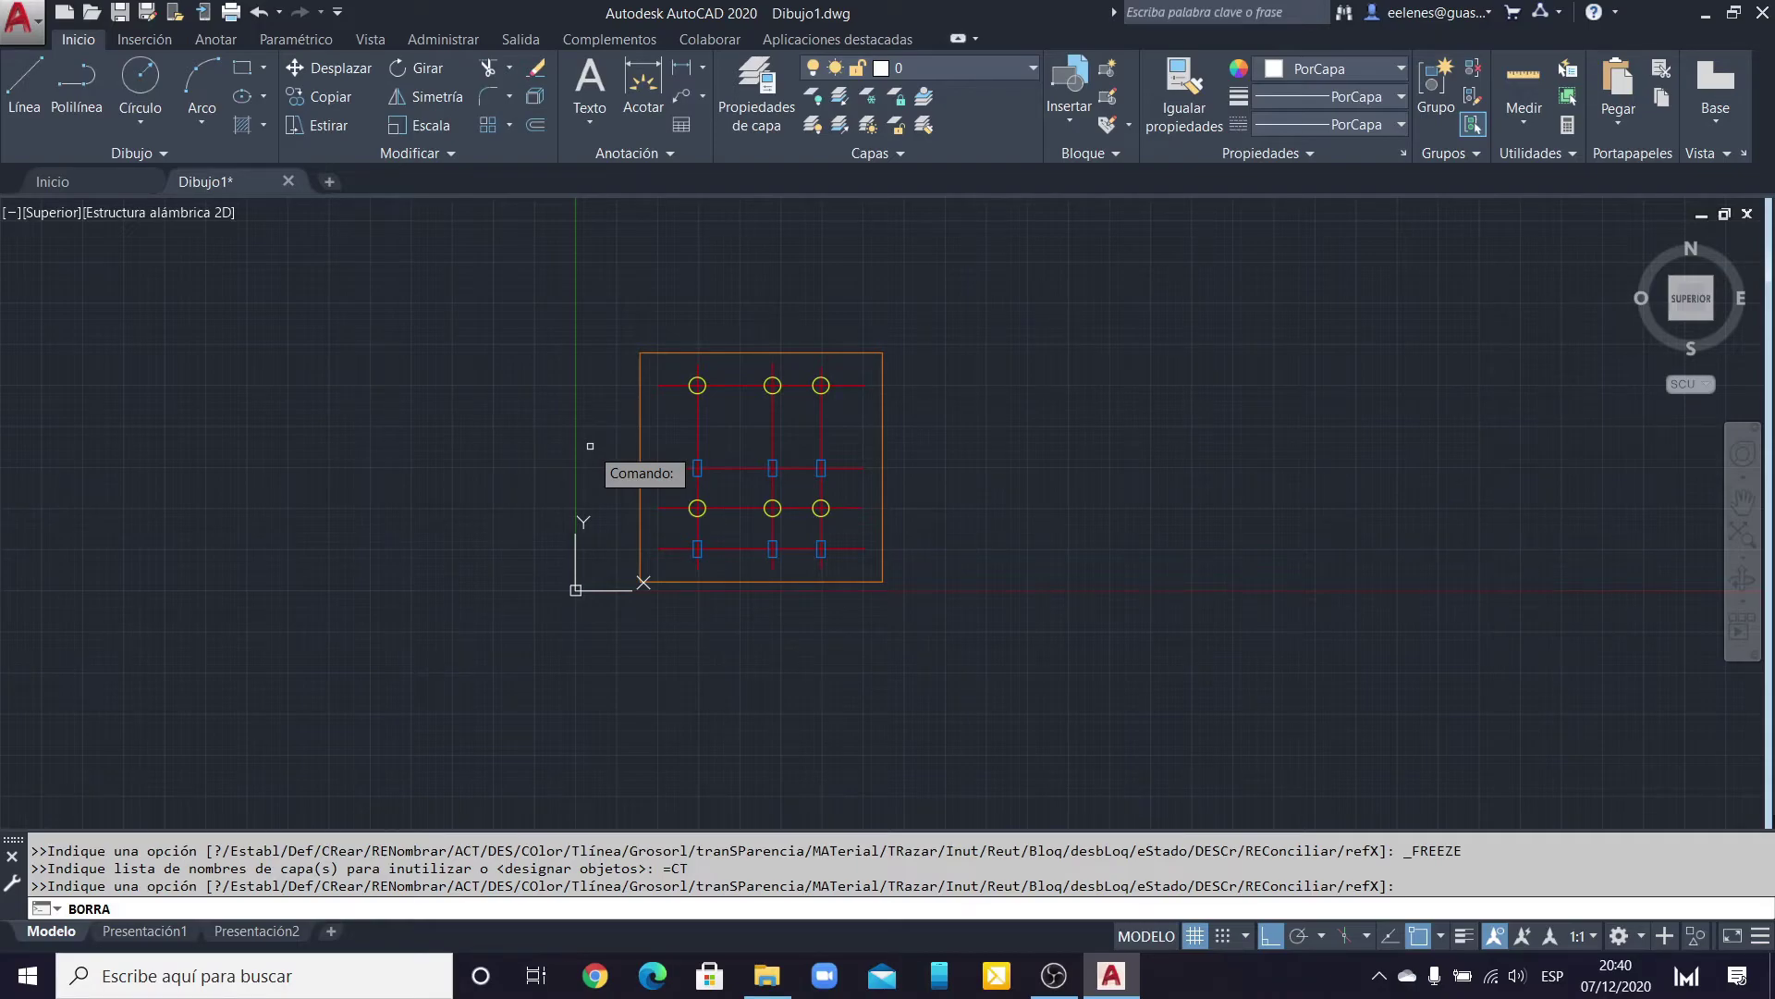
scroll(617, 437, "up", 2)
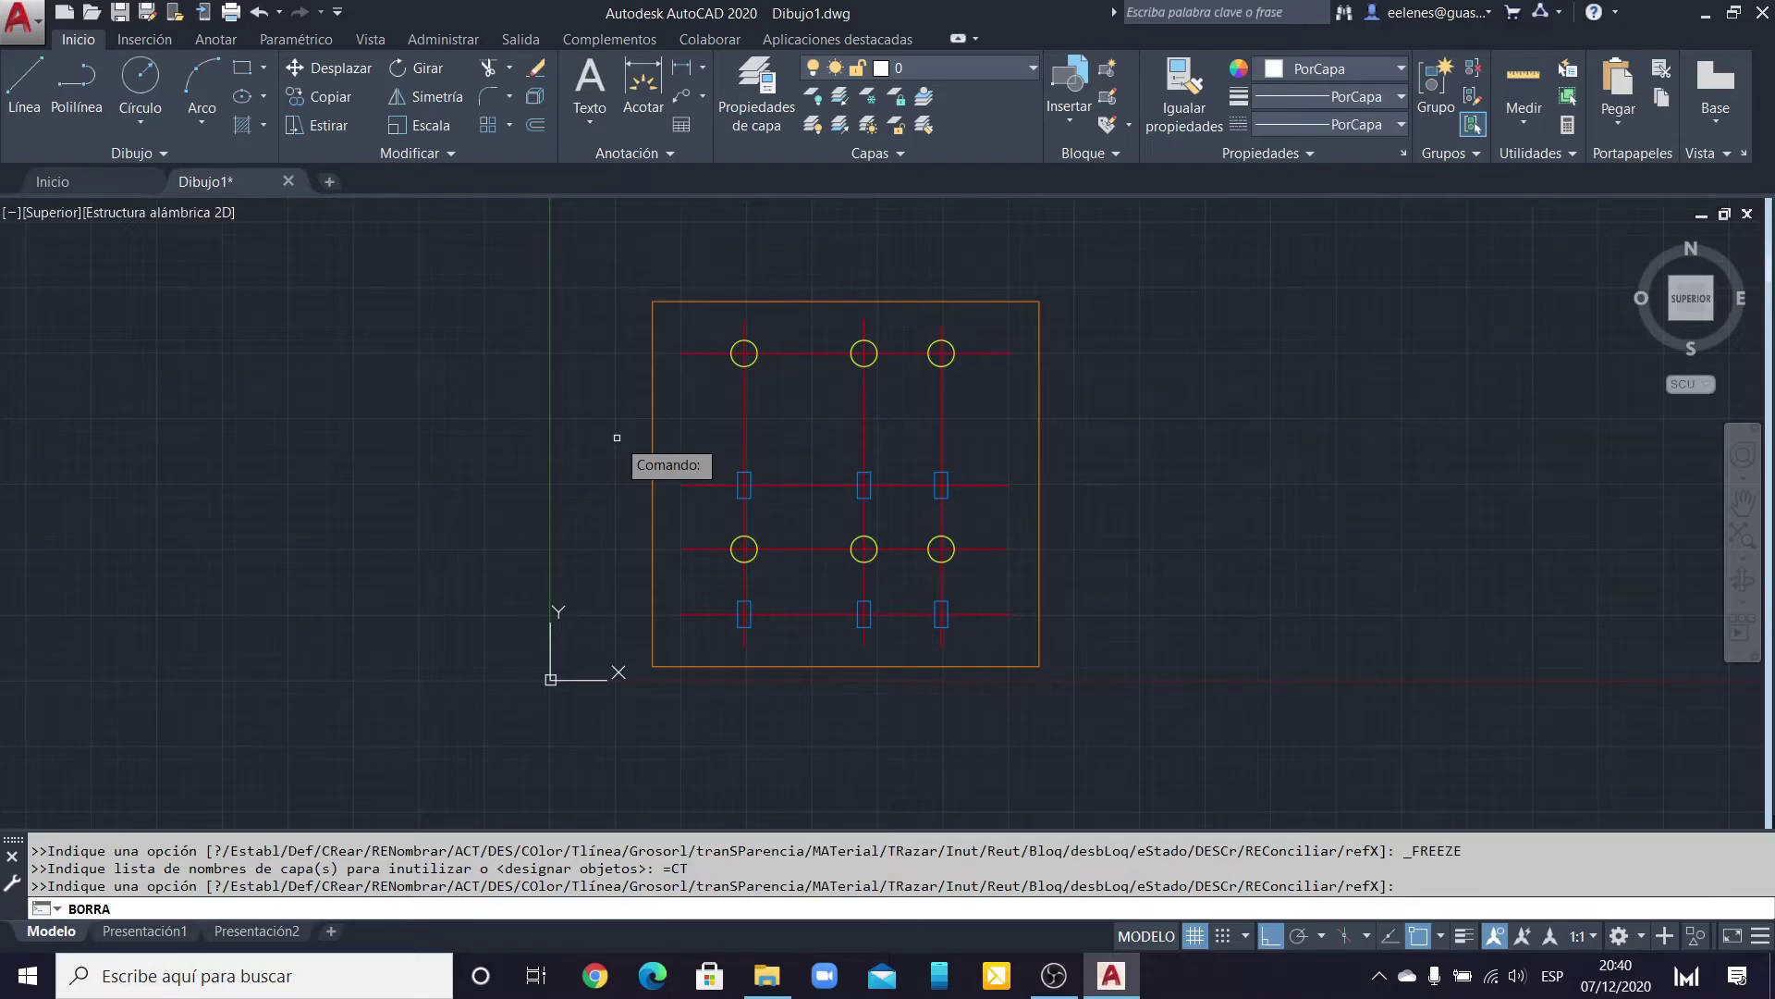
scroll(617, 438, "up", 2)
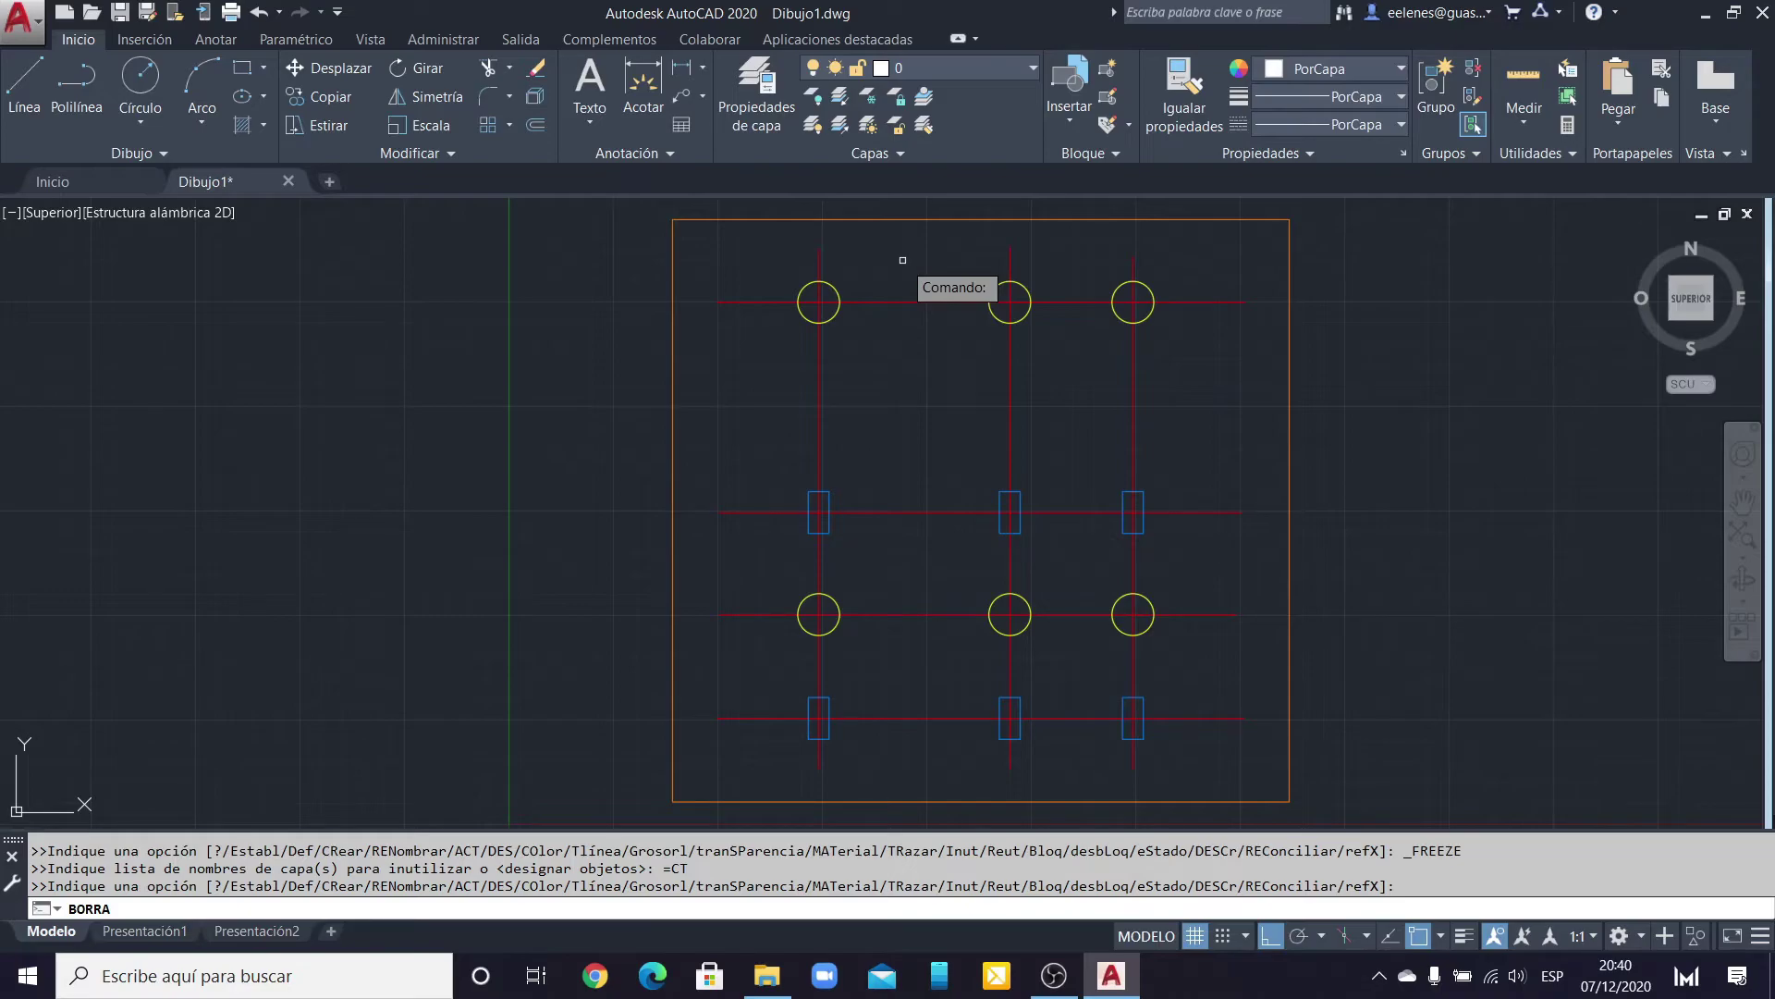
Step: Thaw layer CT to bring back the dimensions and cancel the pending erase command
left_click(1032, 71)
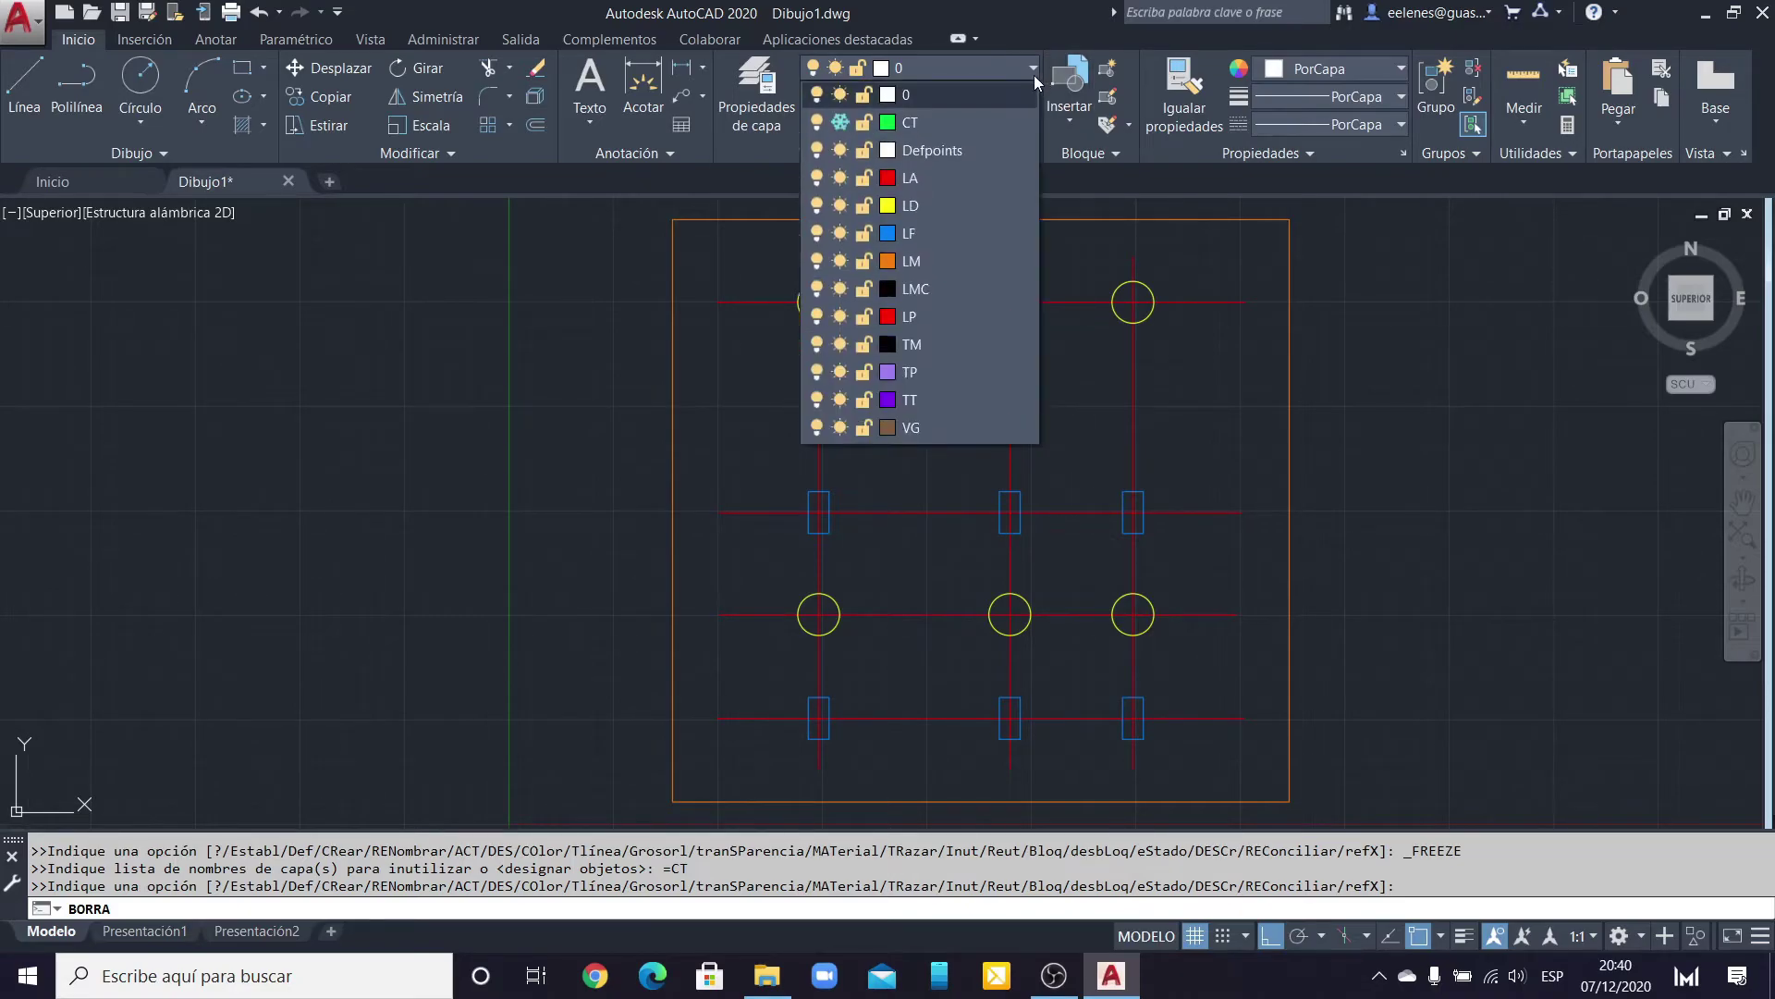
left_click(840, 122)
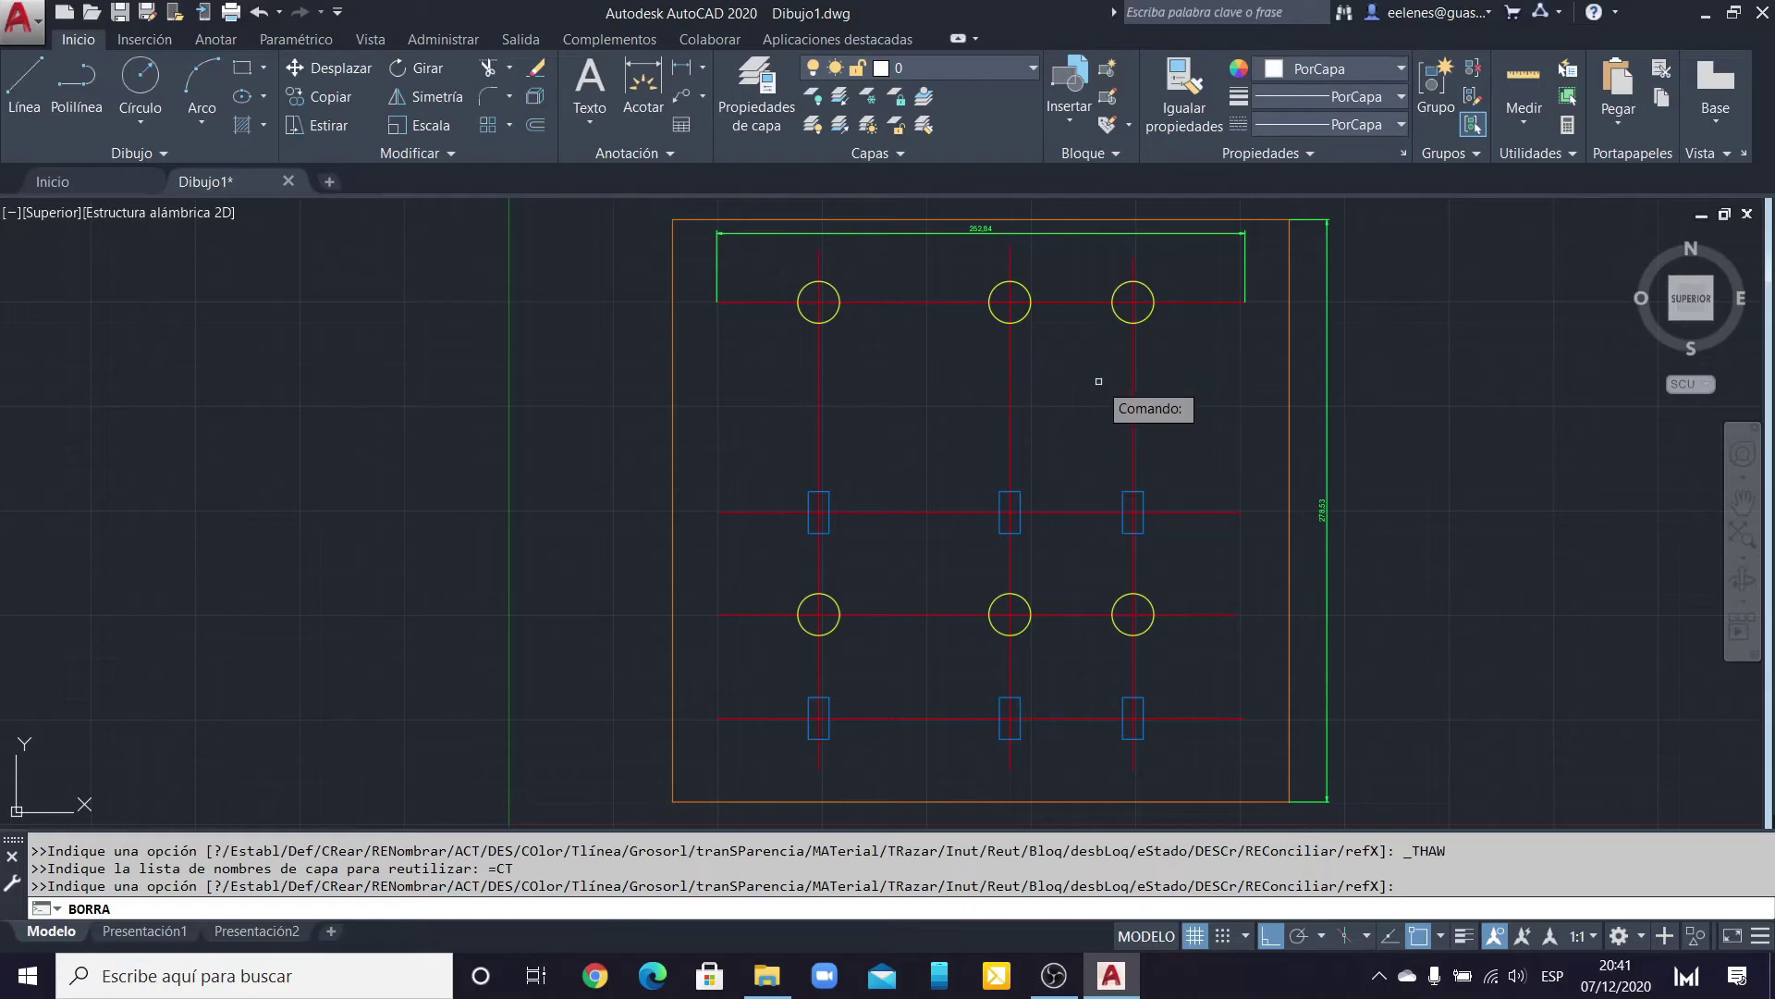
key("Escape")
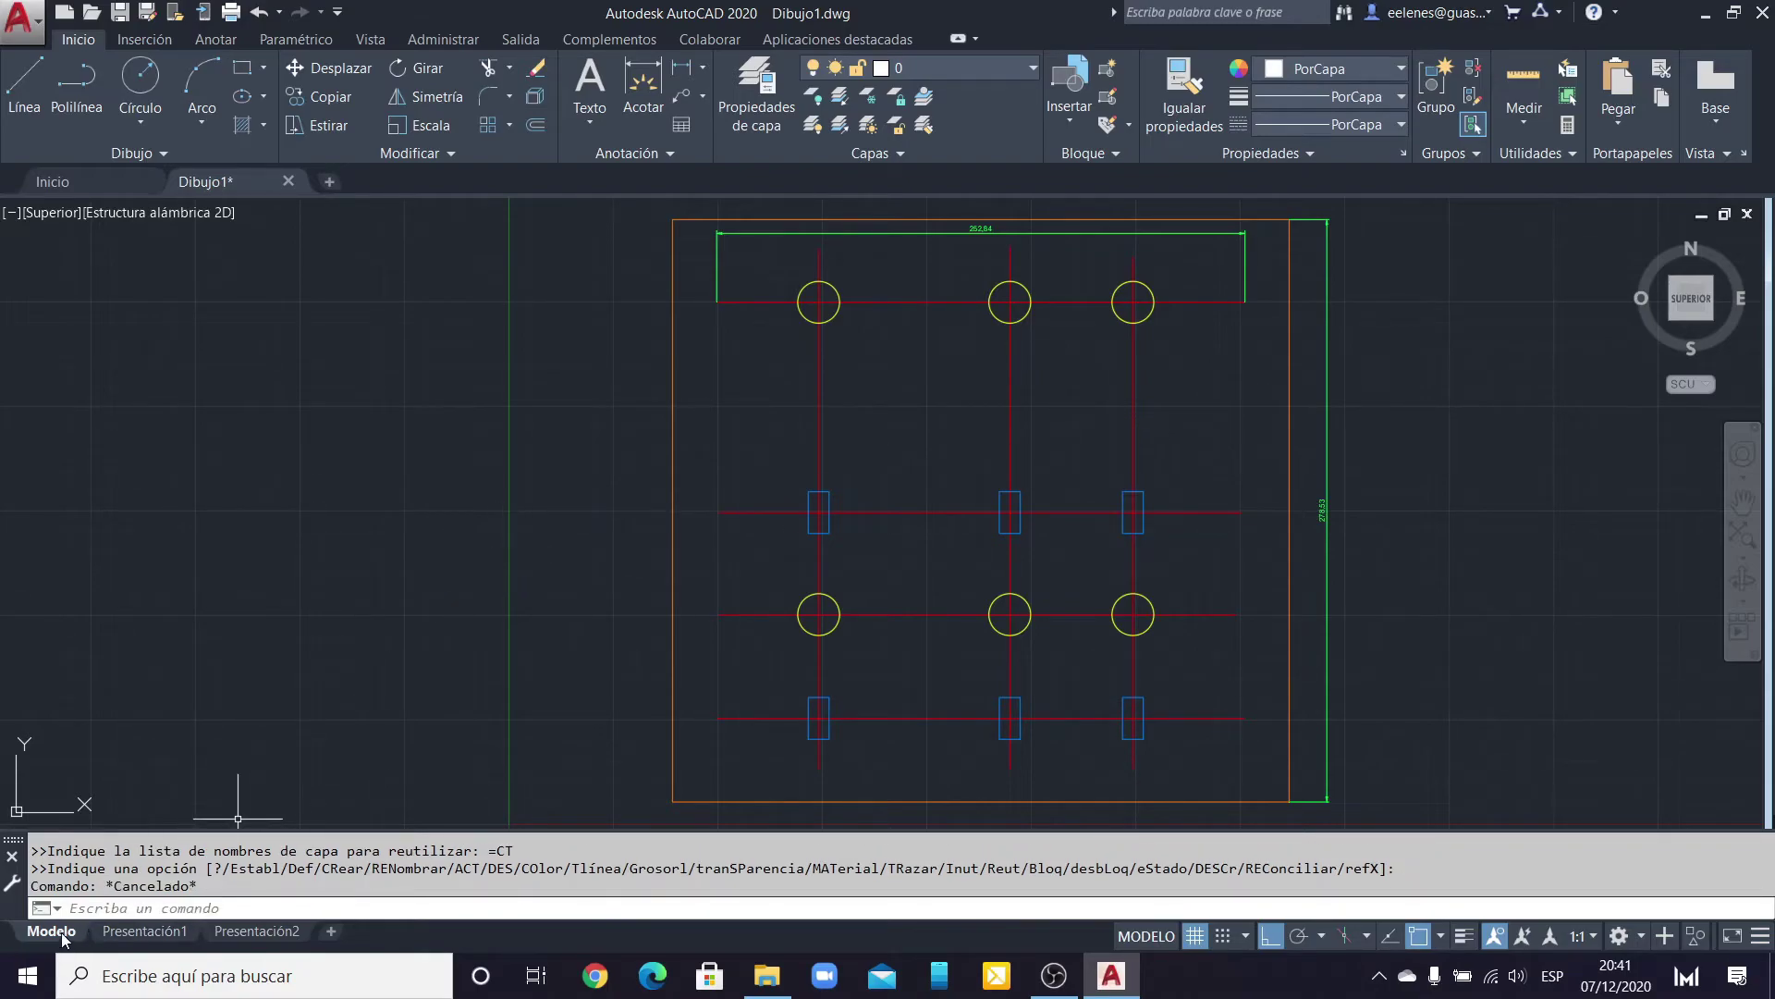
Step: Review the layer properties in model space, view the Presentación1 layout and return to model space
left_click(754, 104)
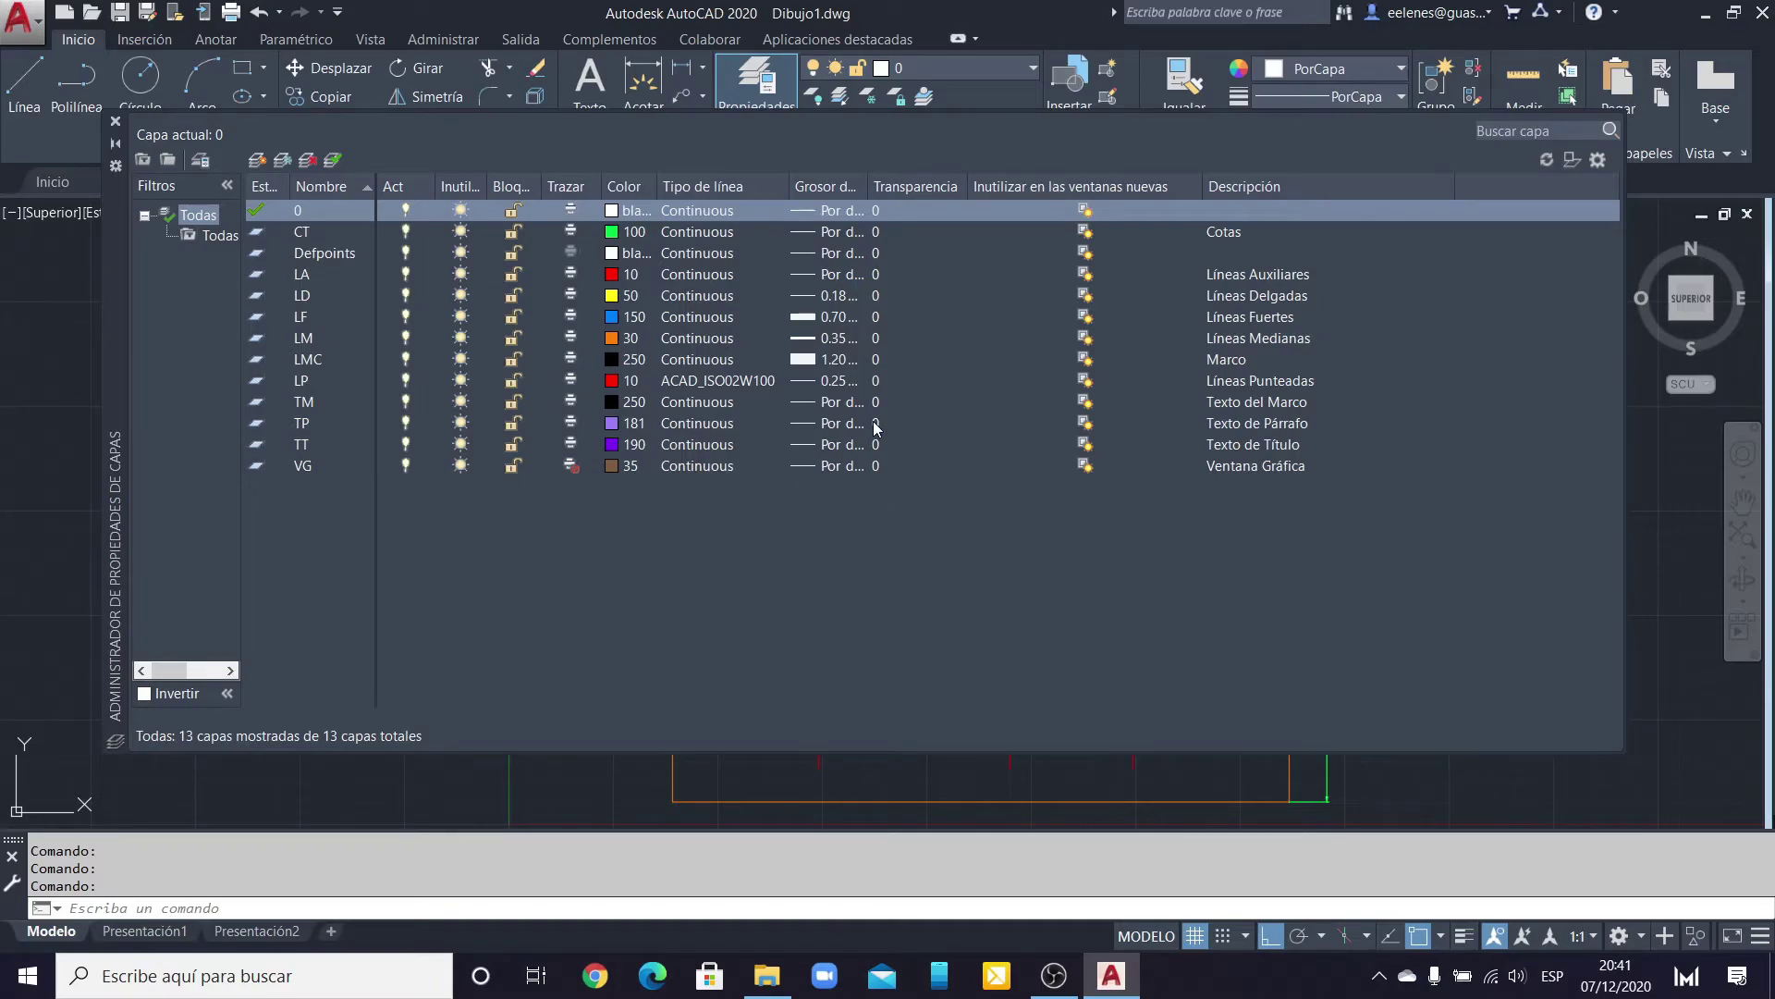
left_click(116, 121)
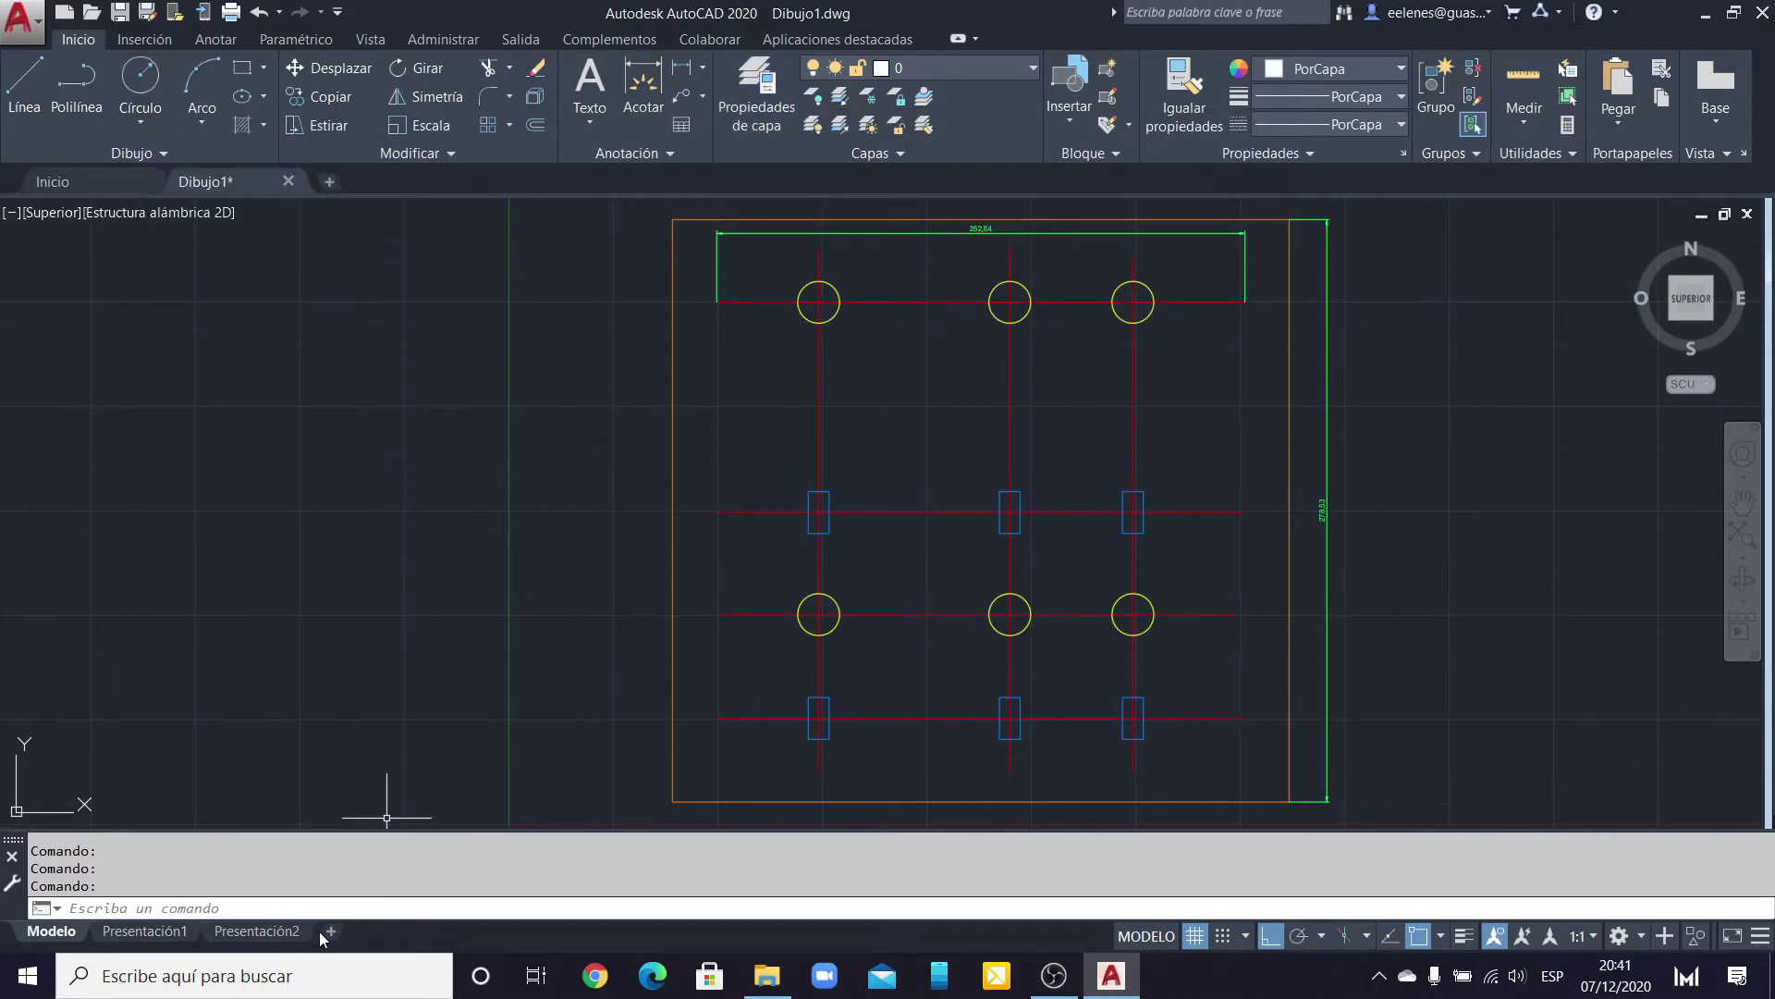
mouse_move(263, 942)
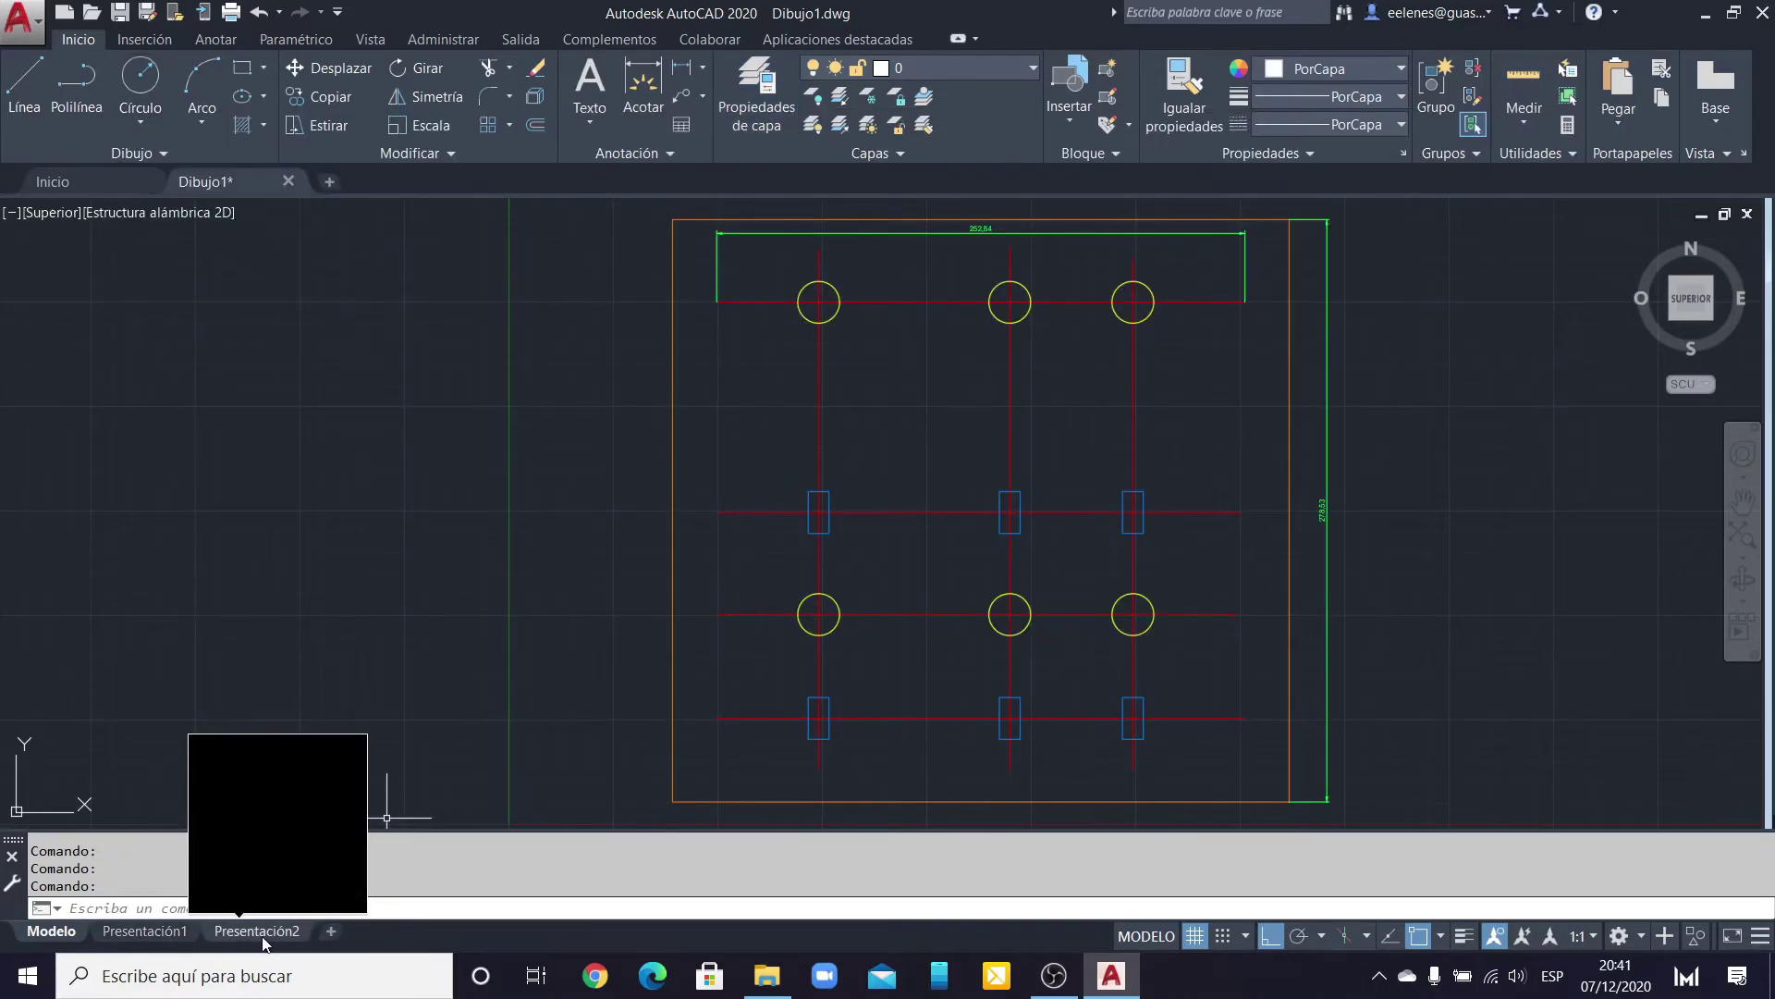
mouse_move(146, 934)
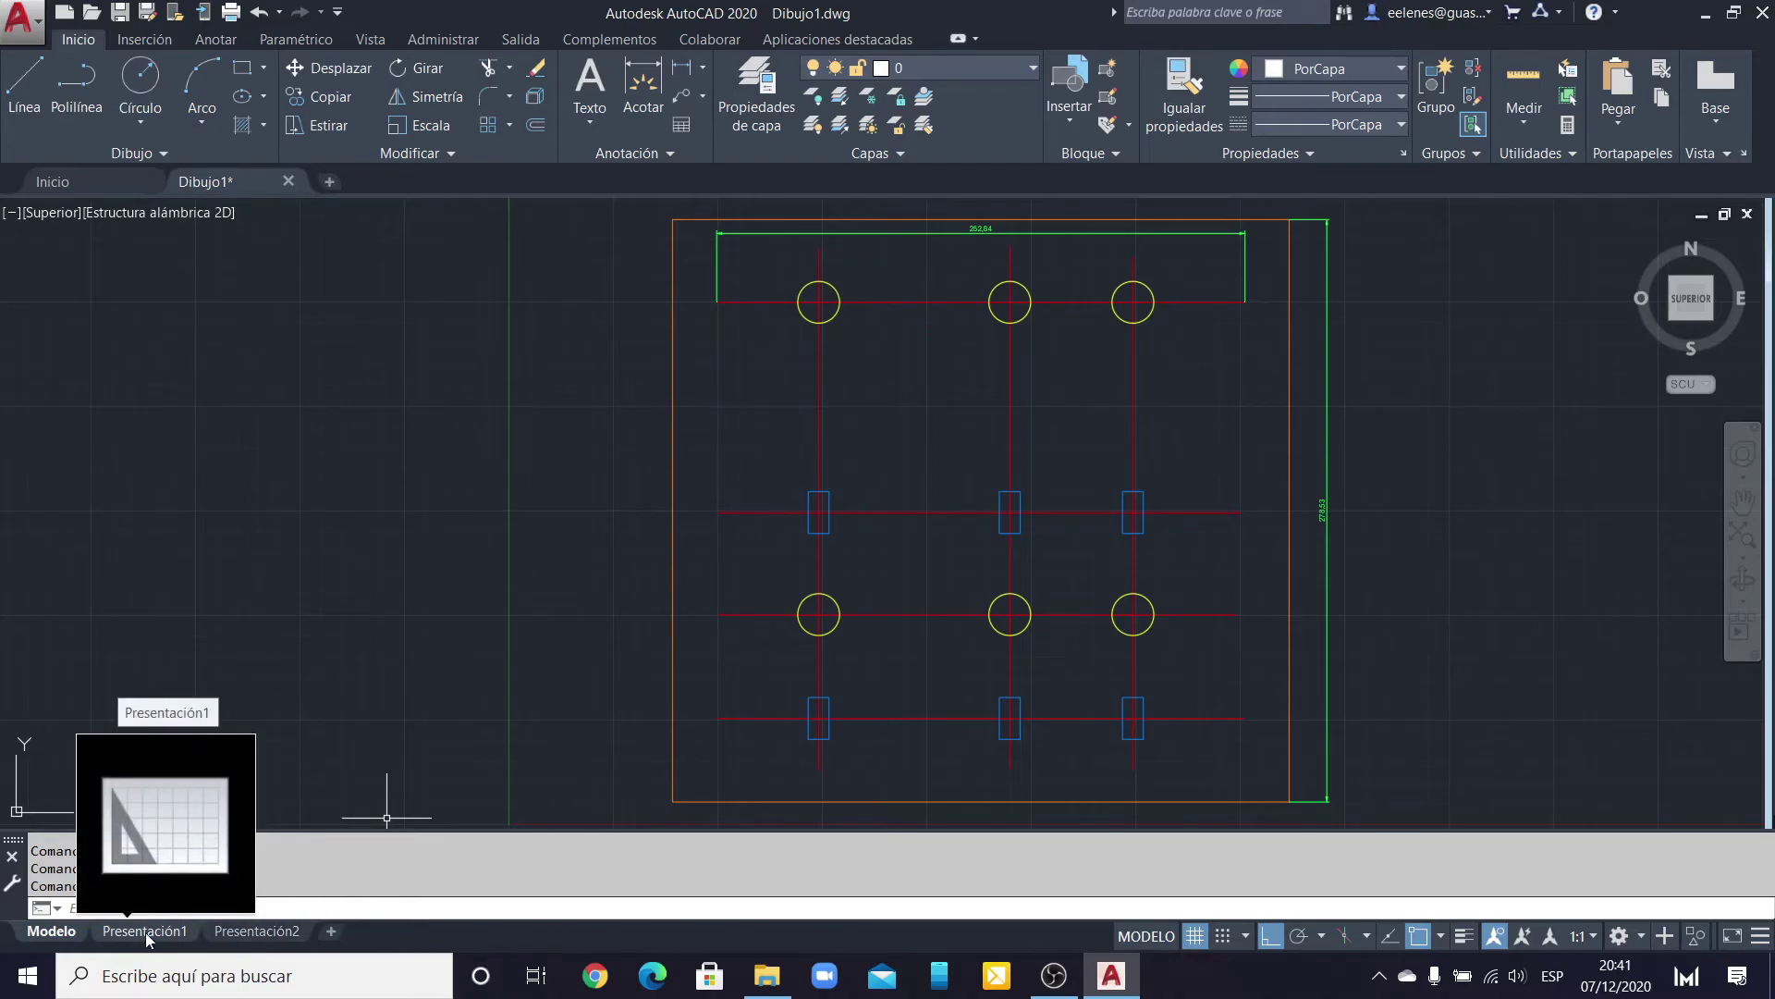
left_click(146, 932)
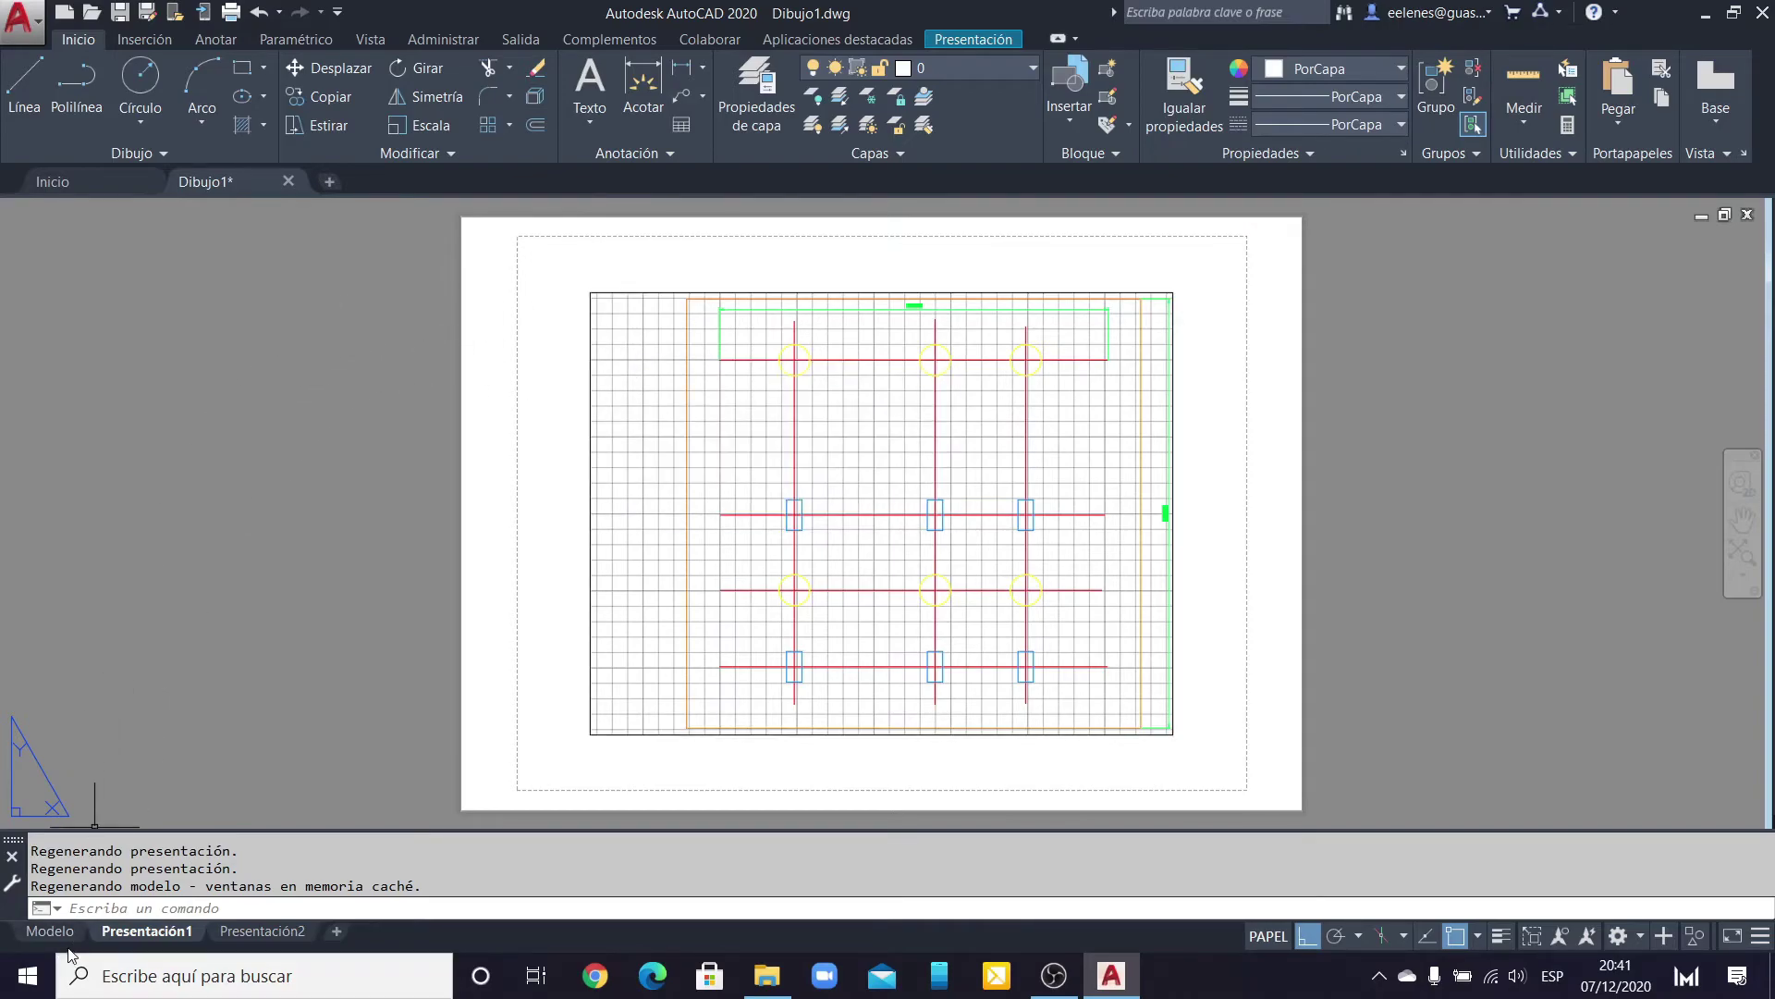
mouse_move(66, 939)
left_click(47, 934)
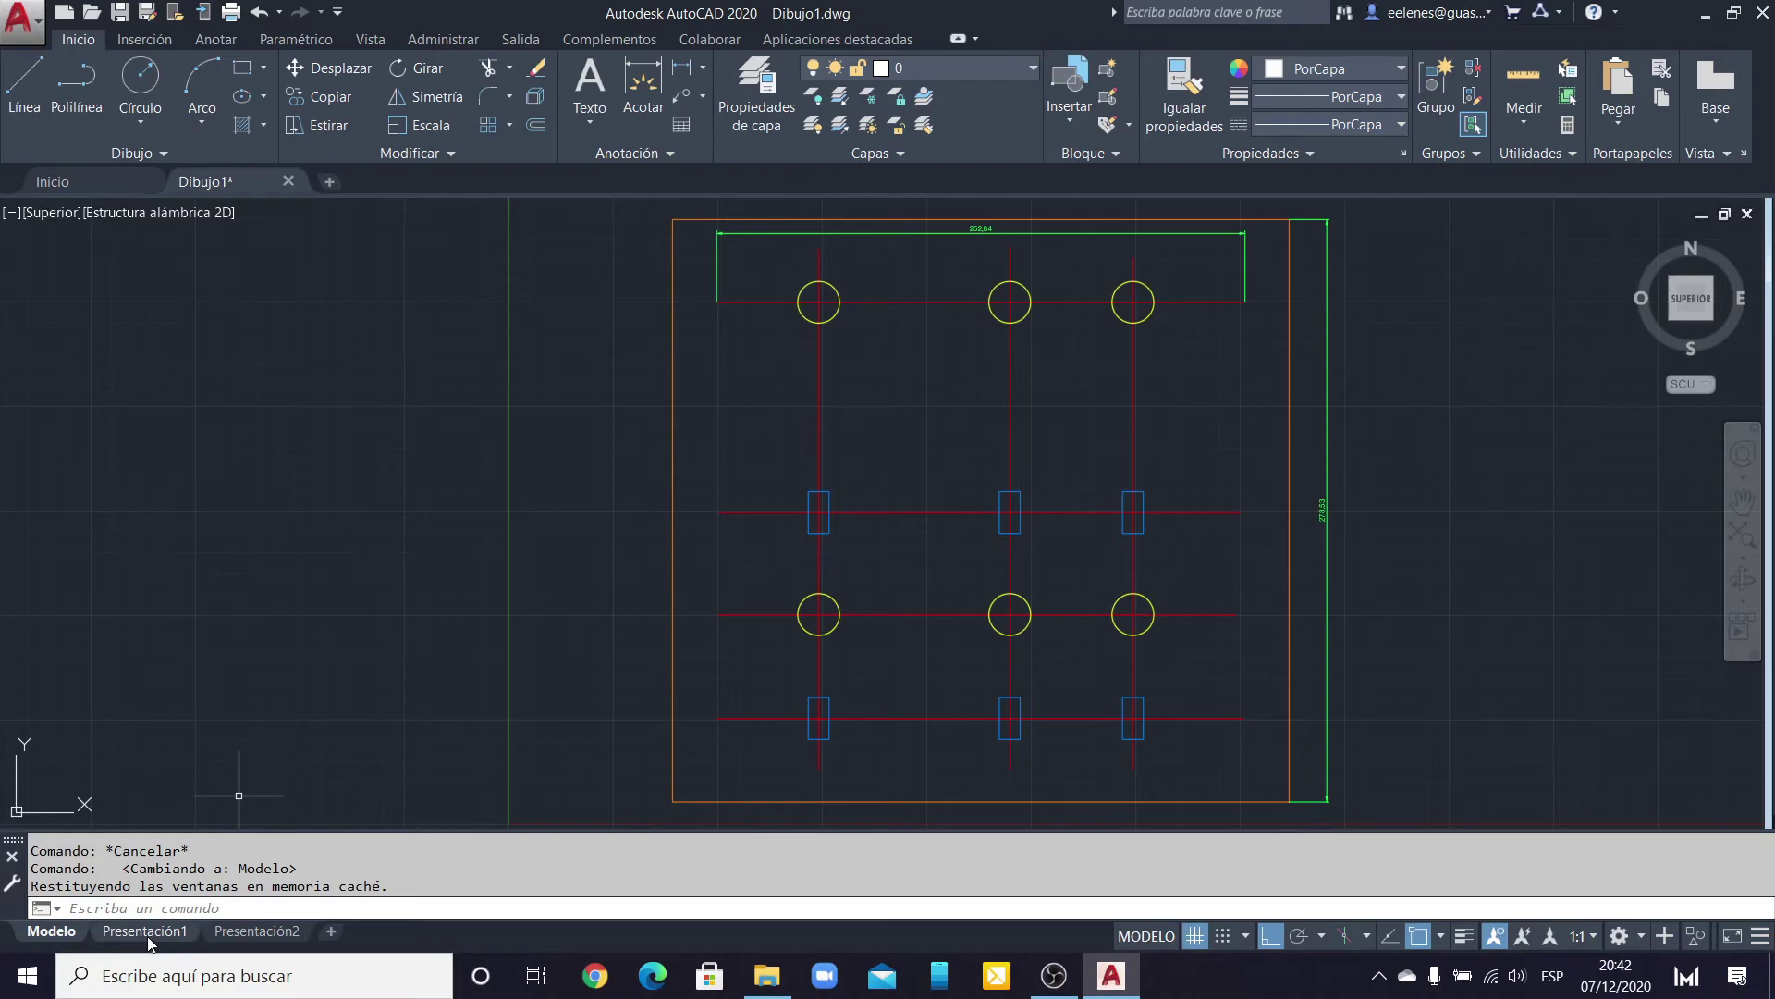
Step: Switch to the Presentación1 layout and set the viewport colour of layer CT to index colour 106
left_click(174, 931)
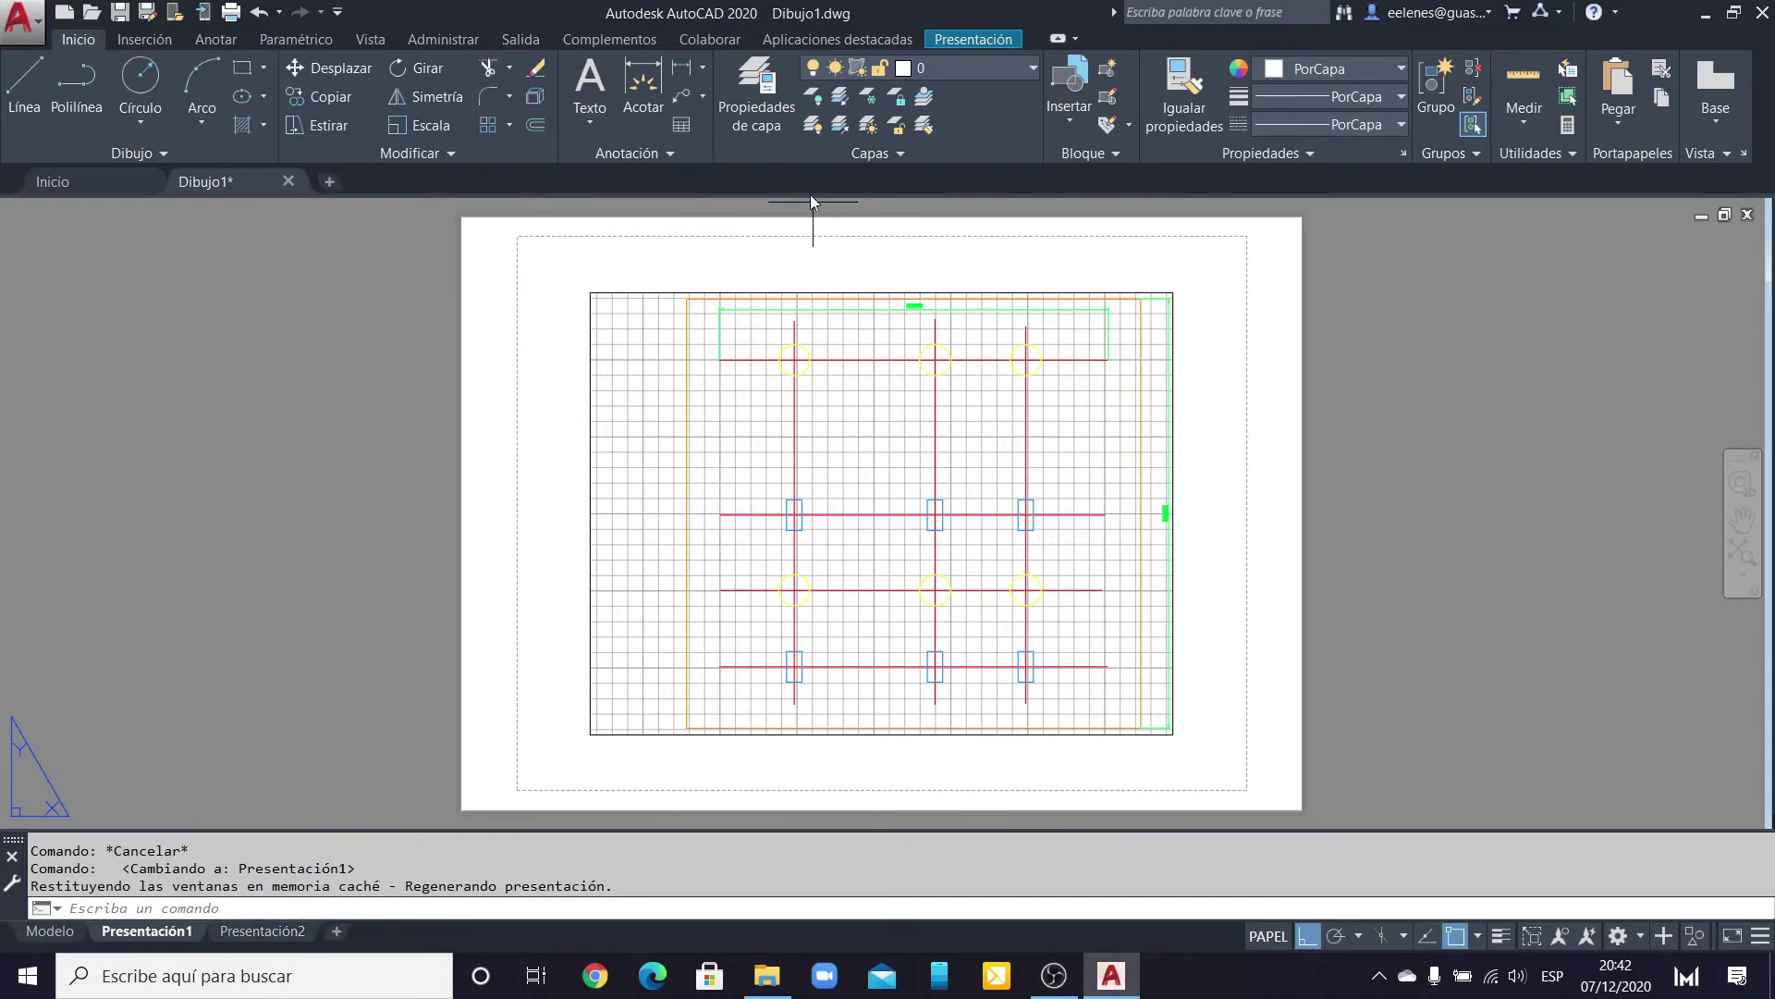
left_click(759, 96)
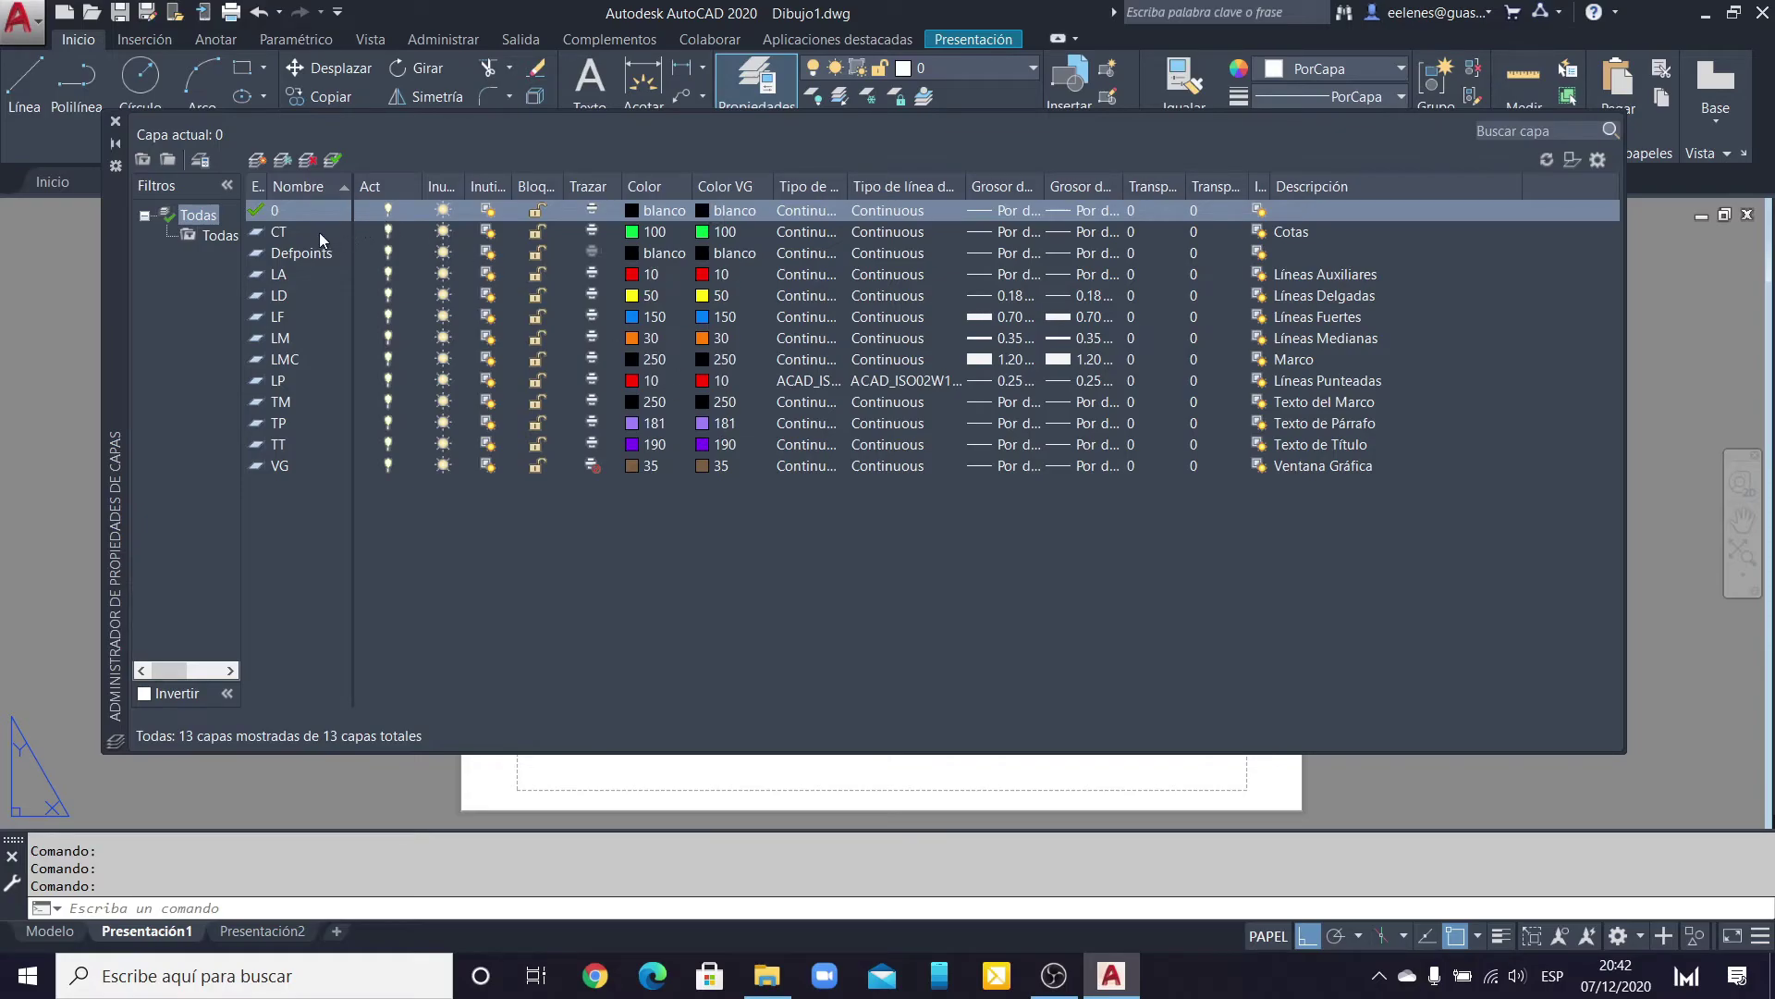
left_click(707, 235)
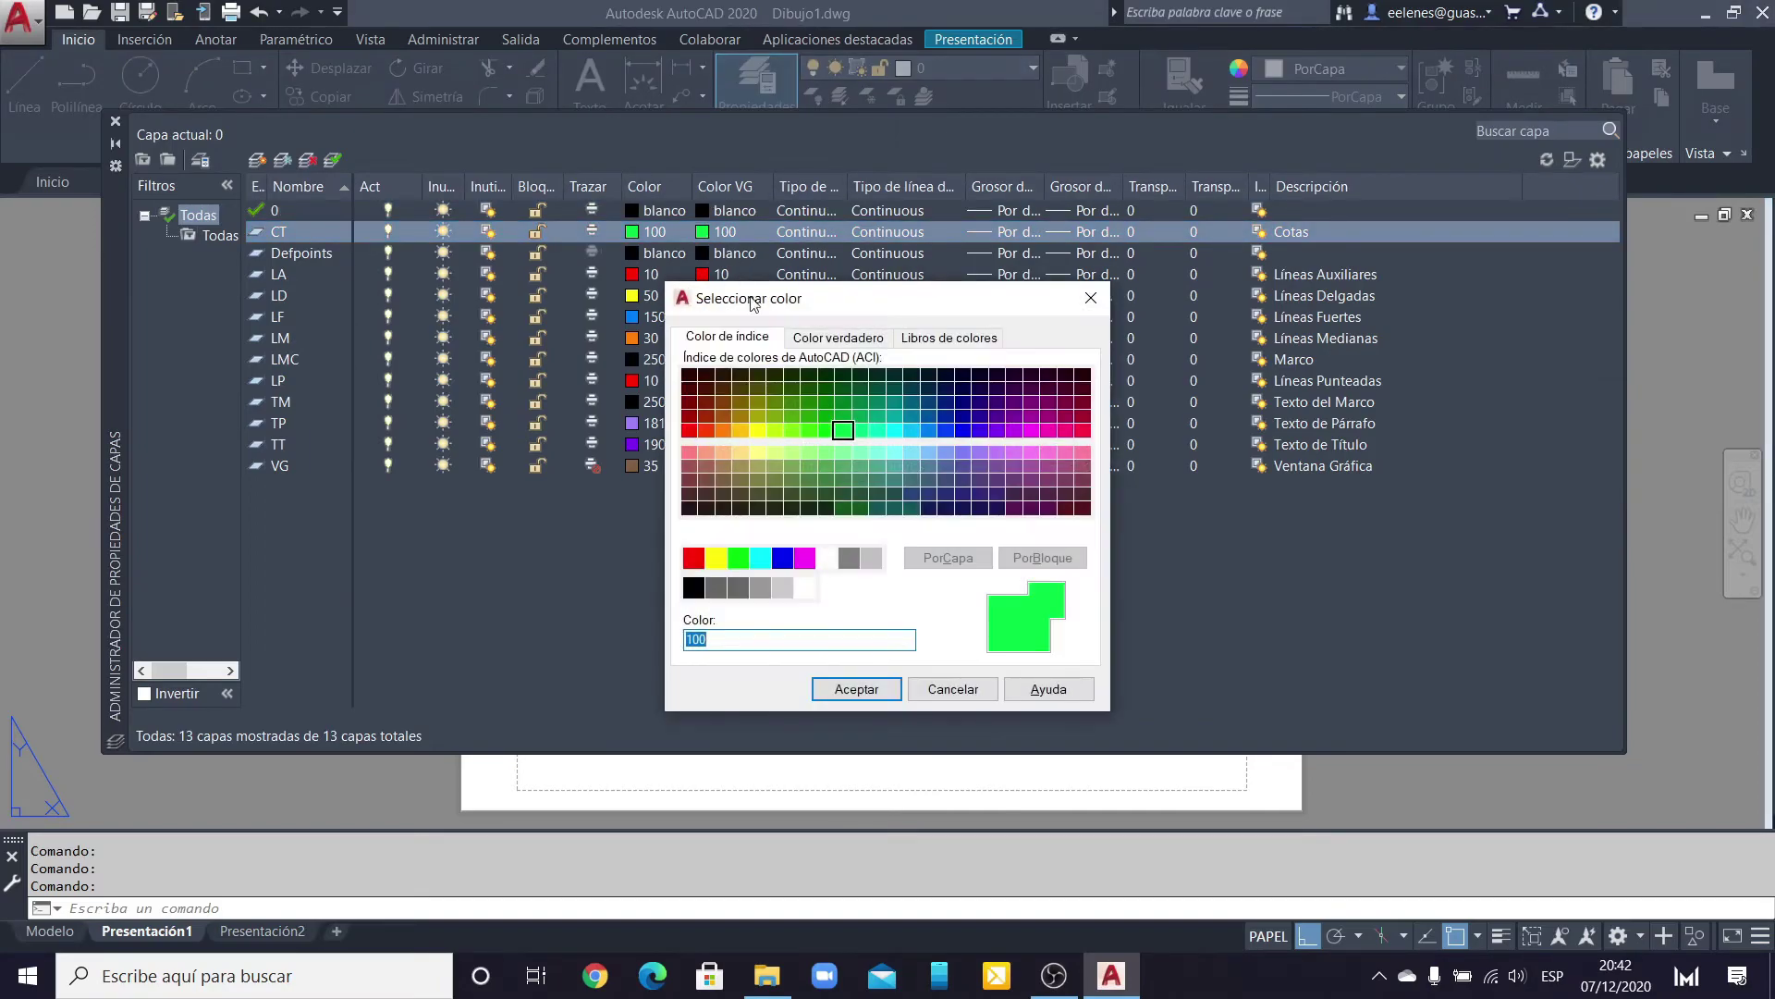
left_click(846, 405)
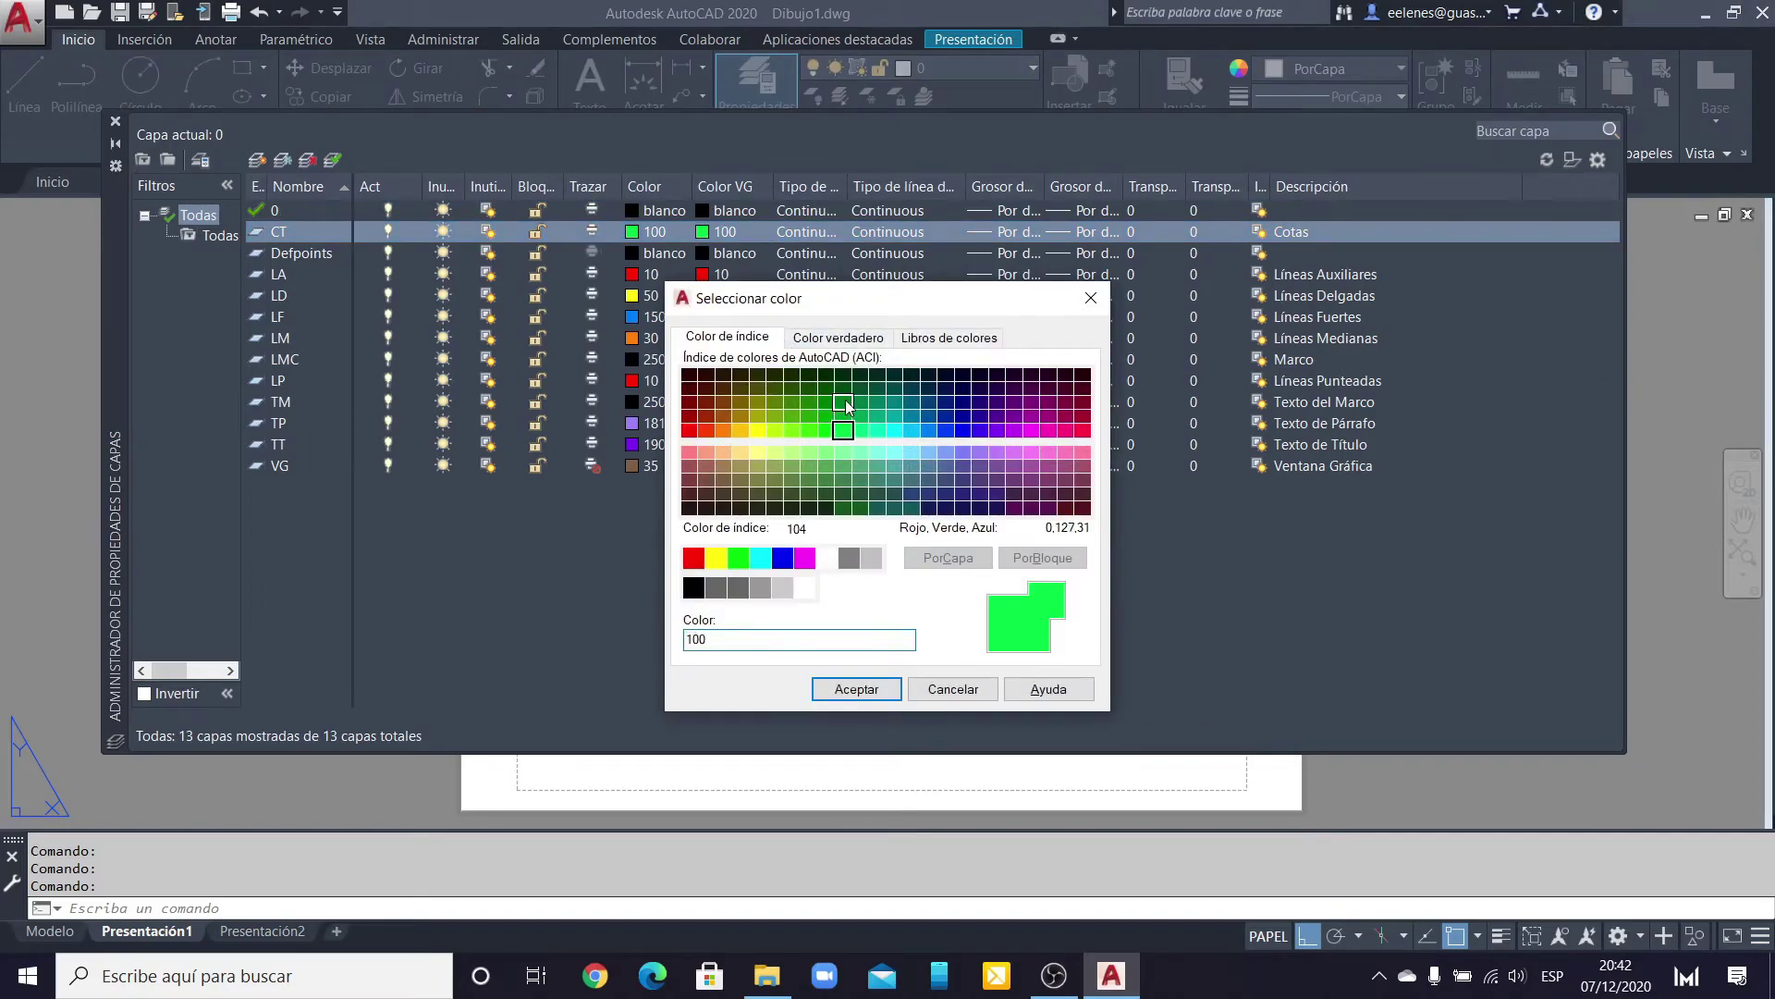
left_click(843, 389)
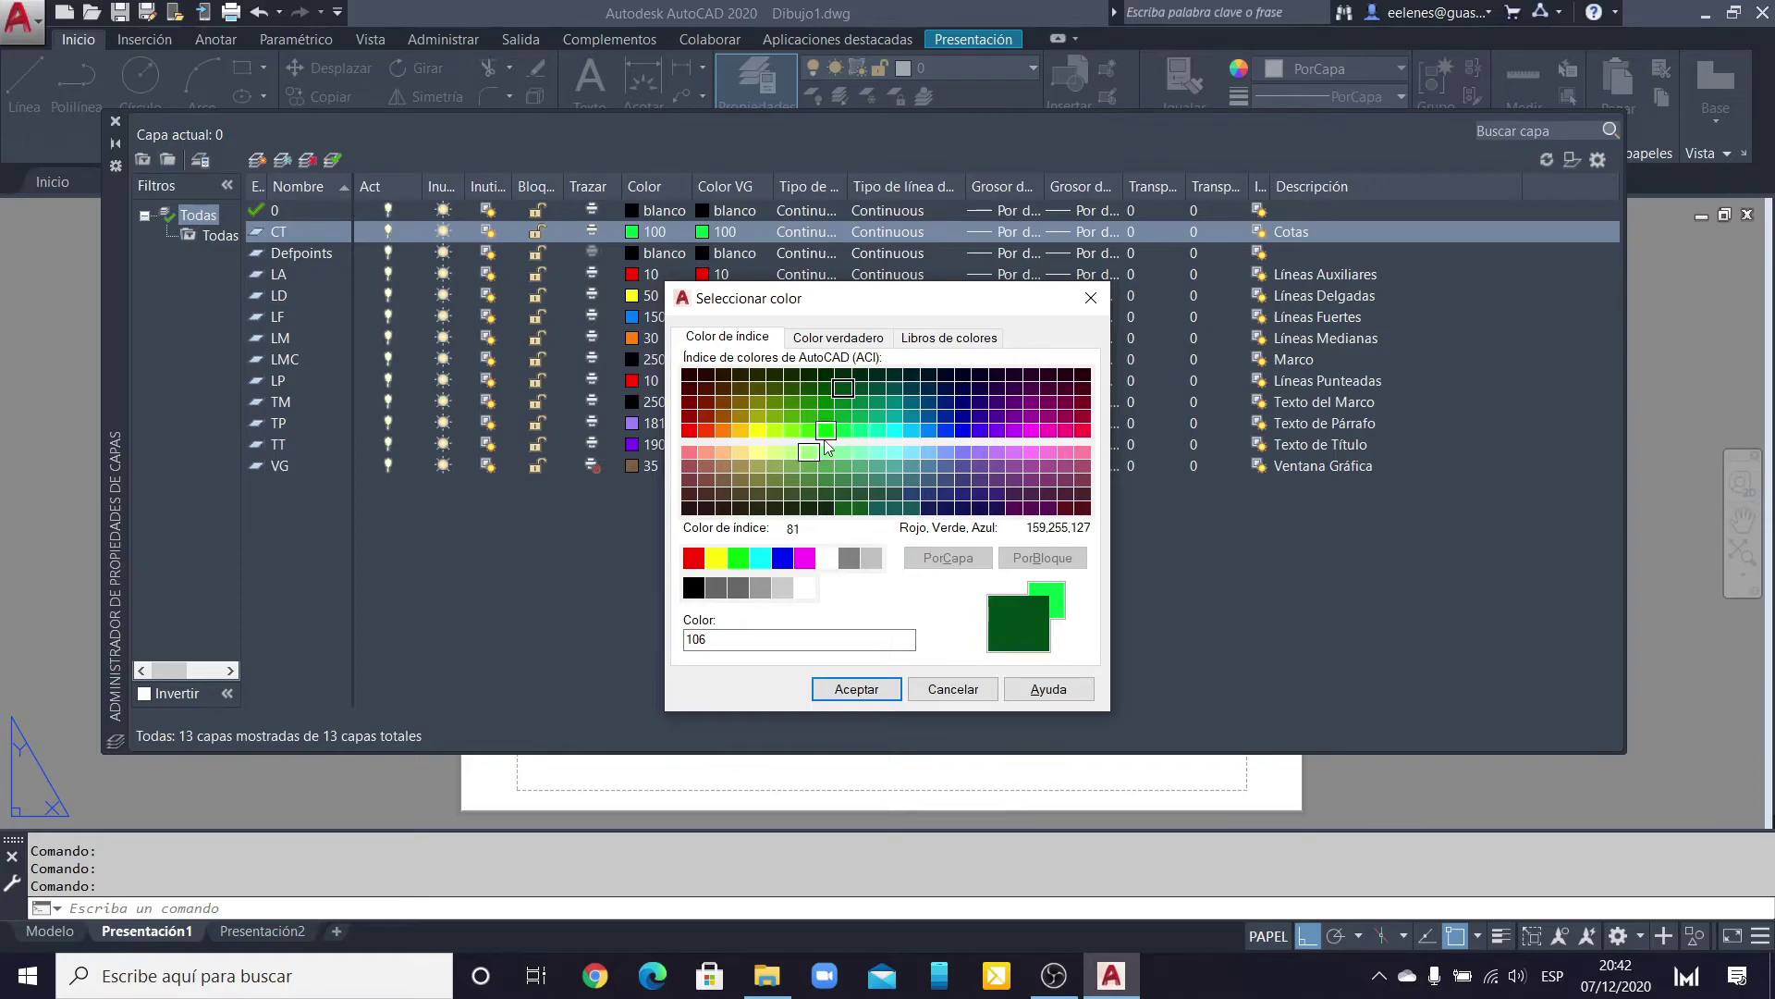
left_click(852, 689)
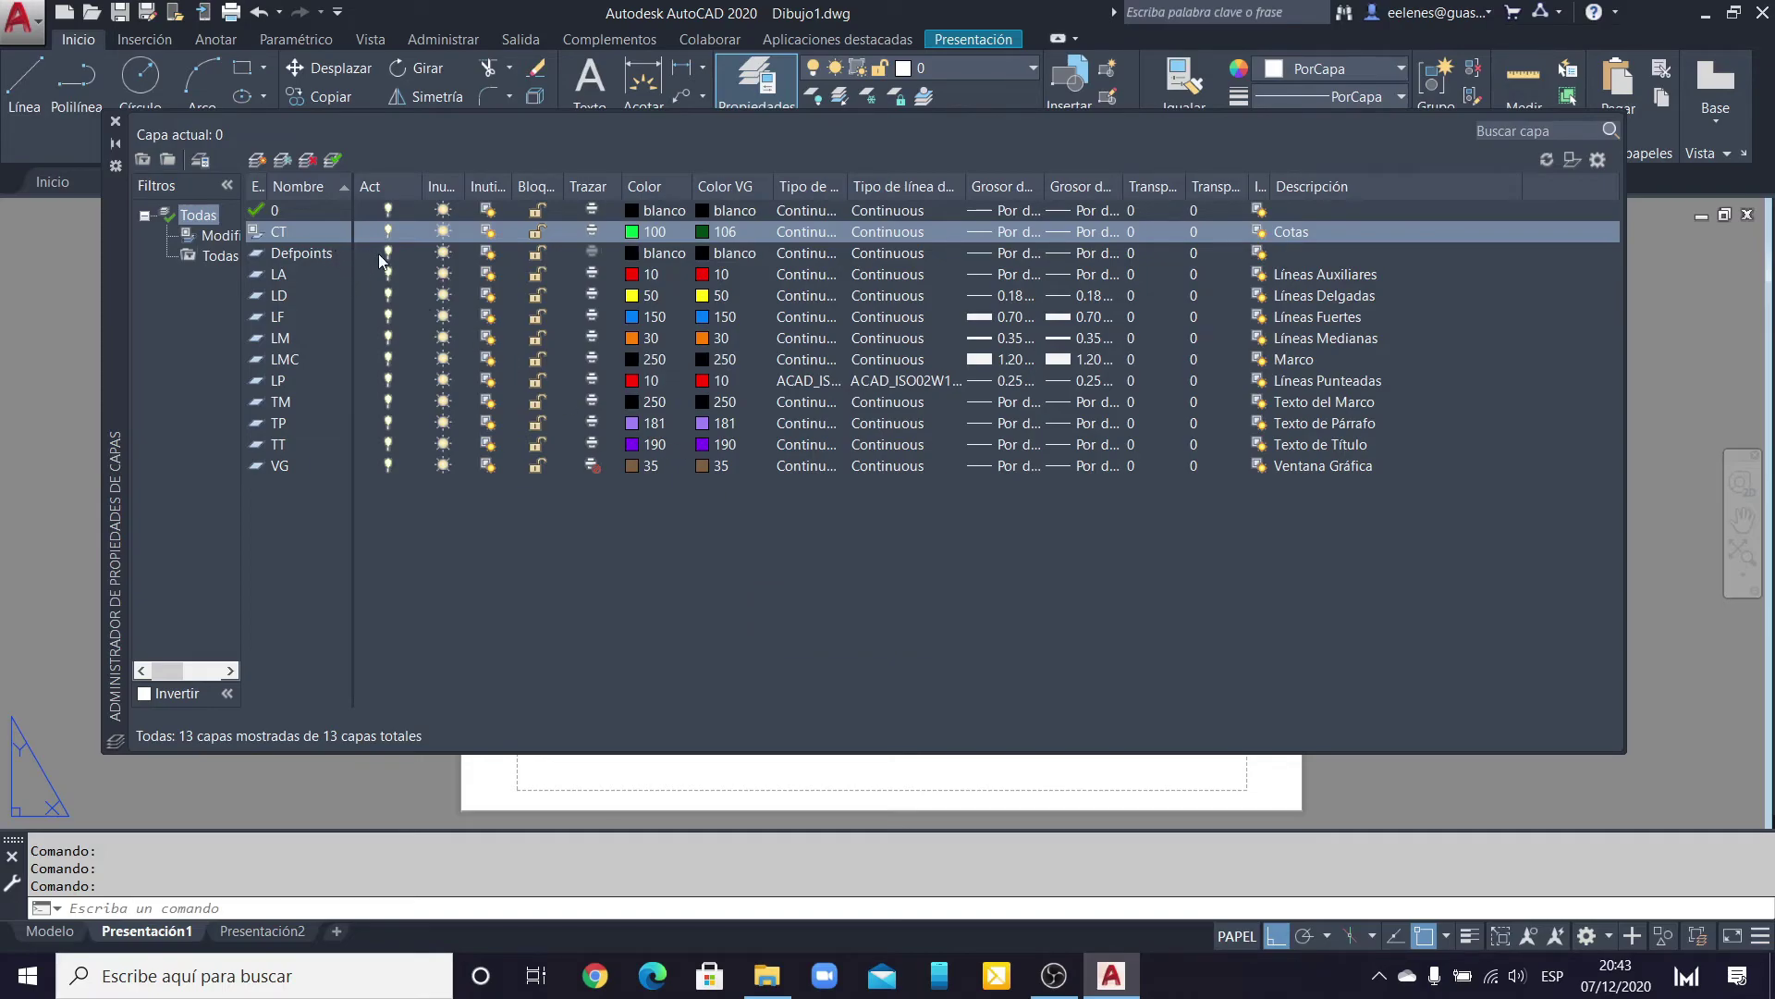
Step: Try to change plotting for layer Defpoints, and switch plotting of layer CT off and back on
left_click(594, 258)
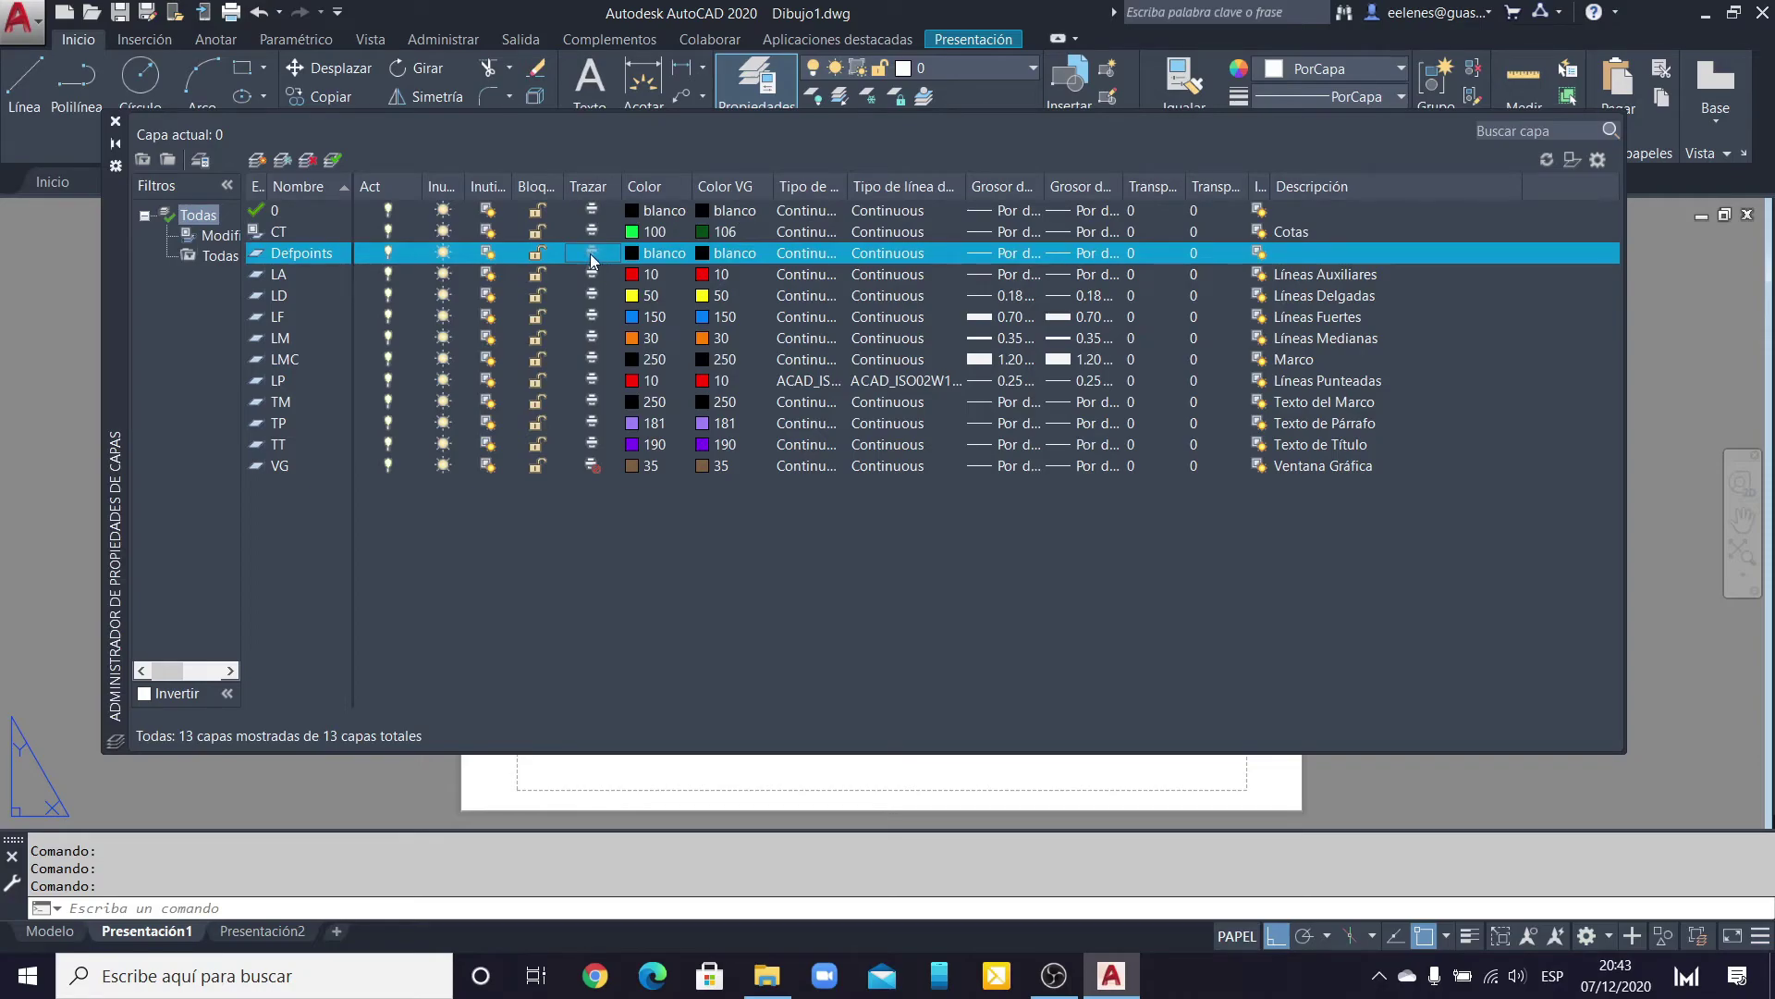
left_click(592, 230)
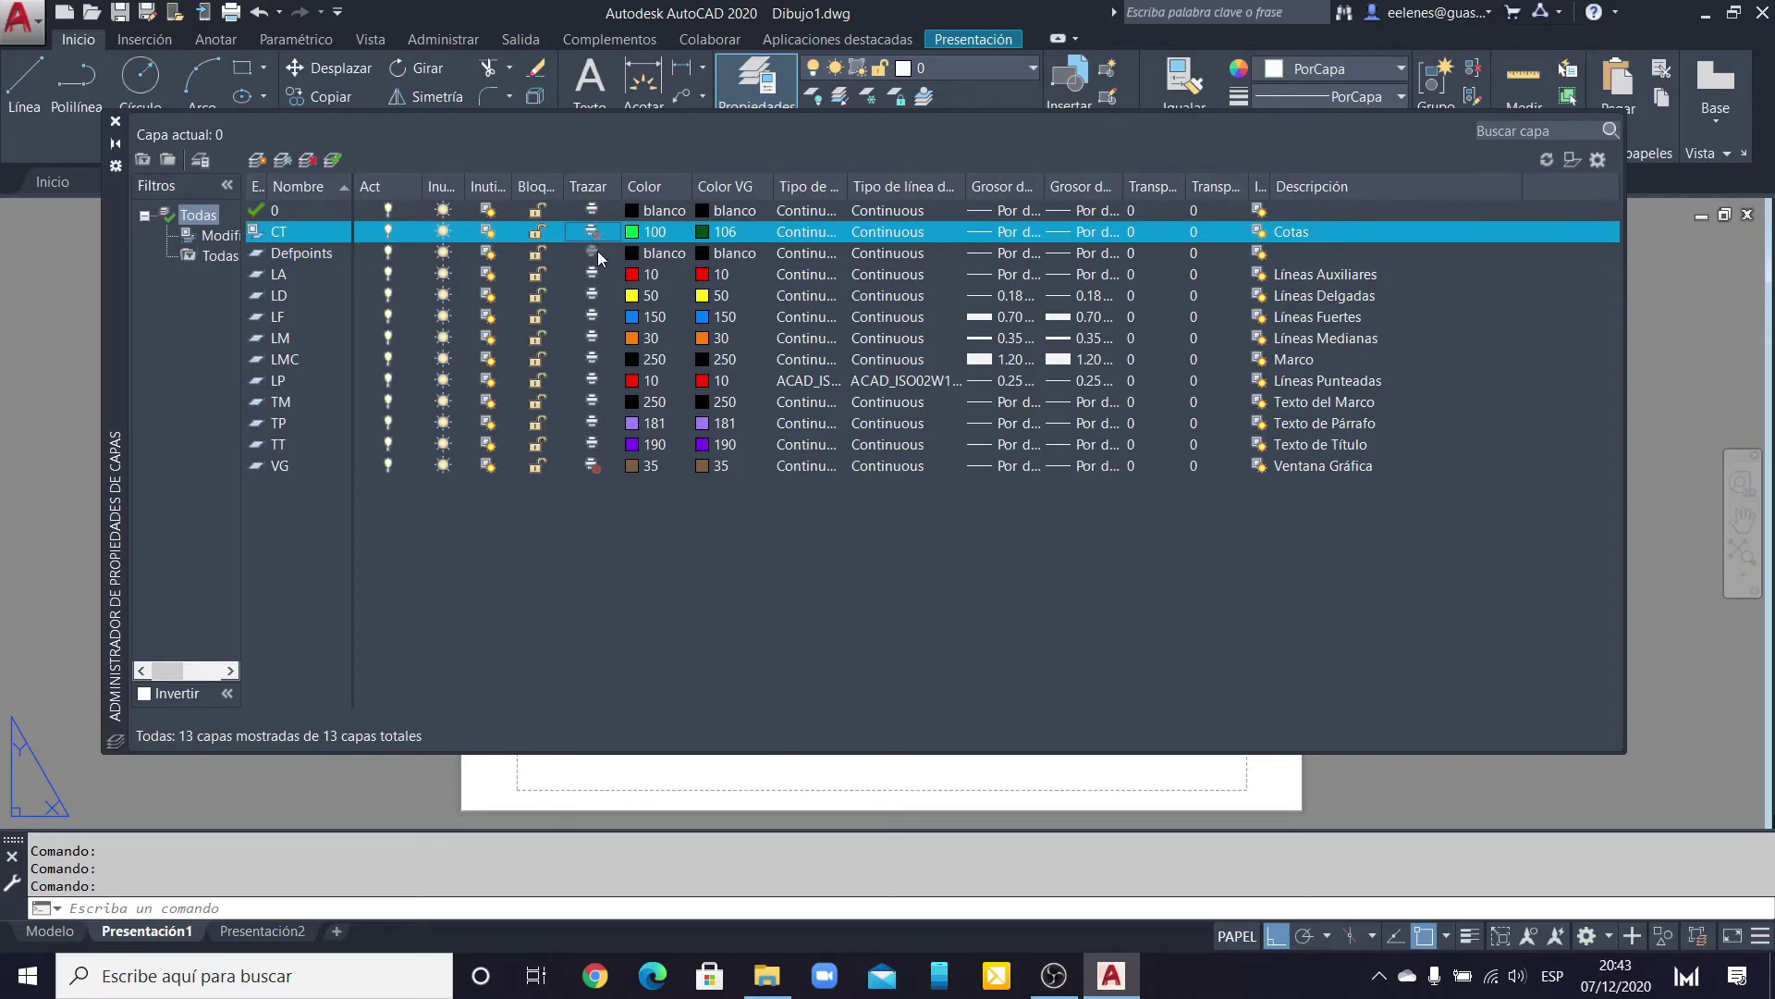
left_click(597, 252)
left_click(588, 233)
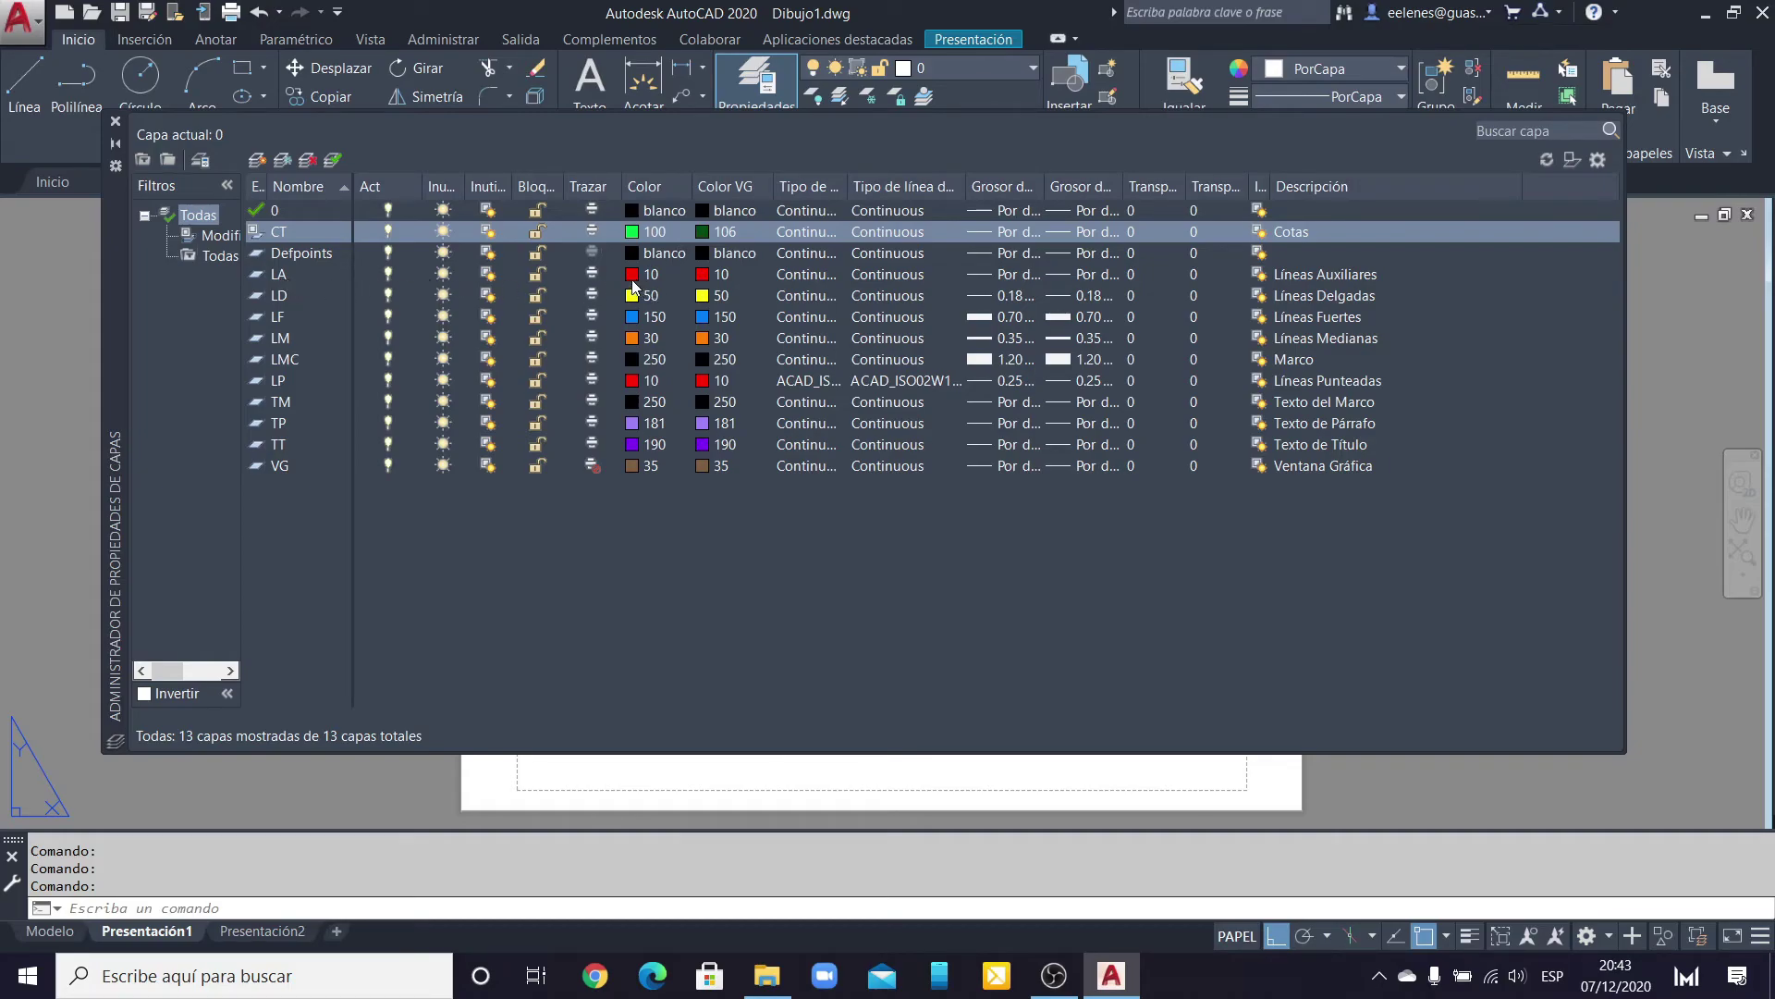
Step: Set the viewport colour of layer LA to 244 and of layer LD to 251
left_click(705, 275)
left_click(706, 275)
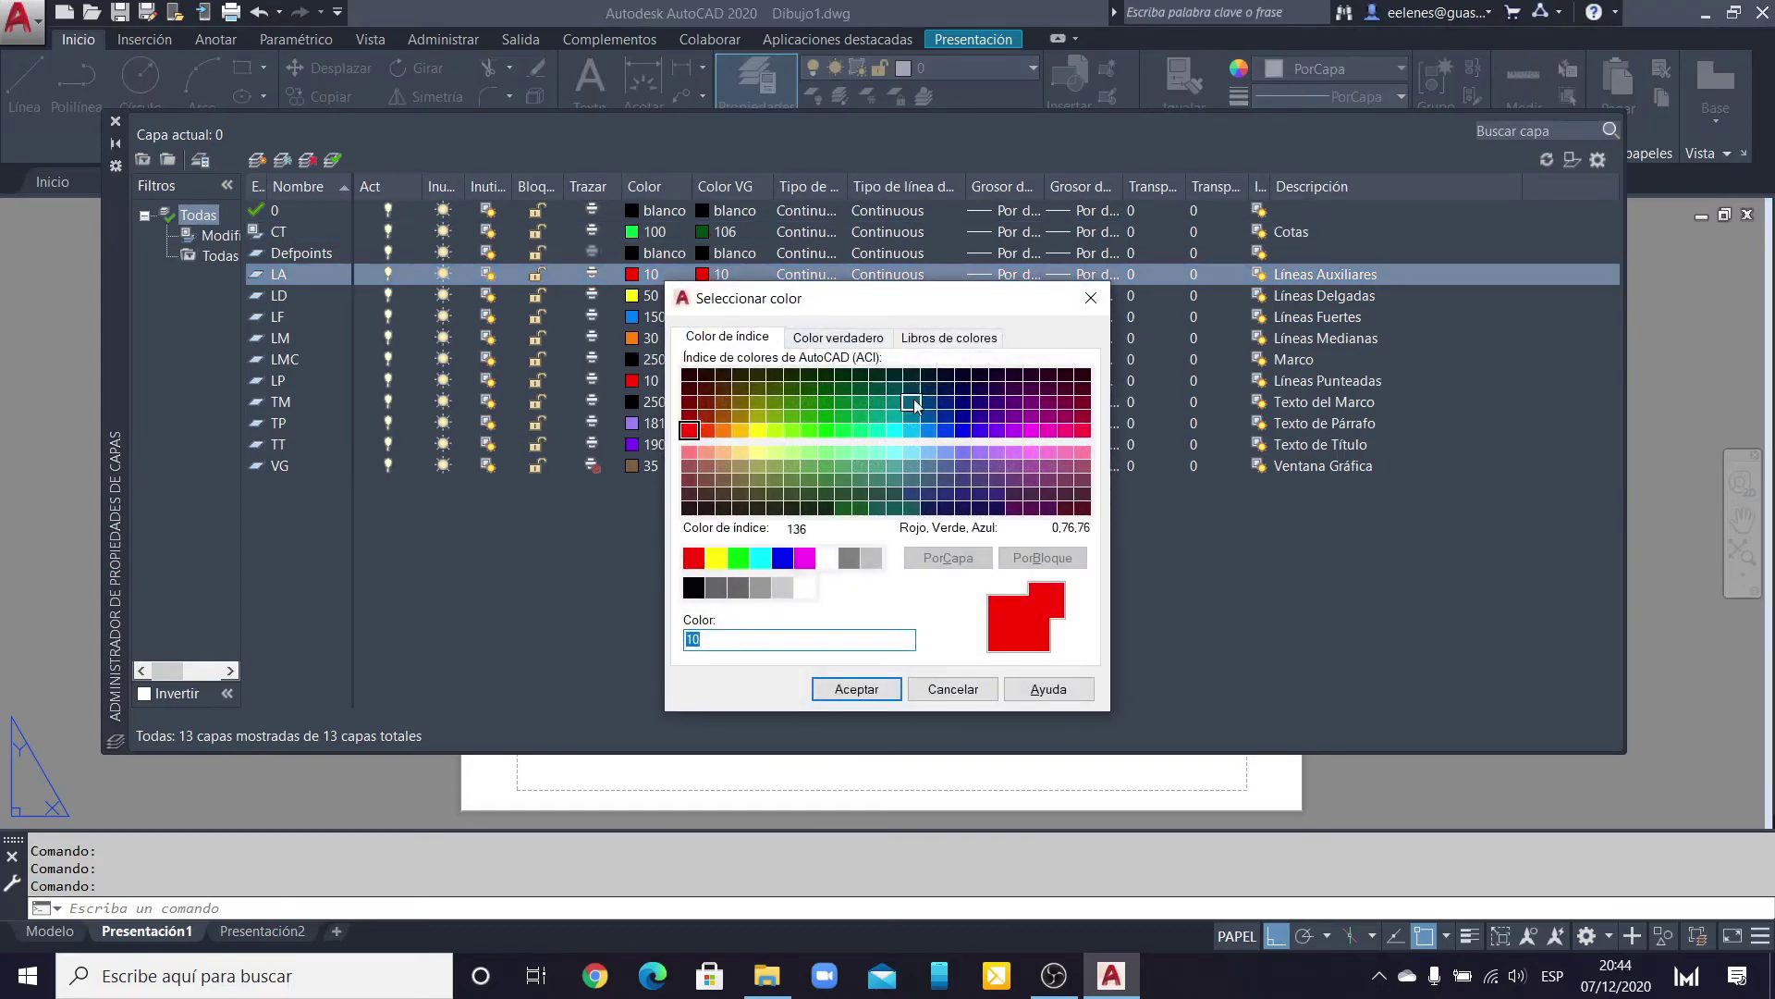
left_click(1082, 404)
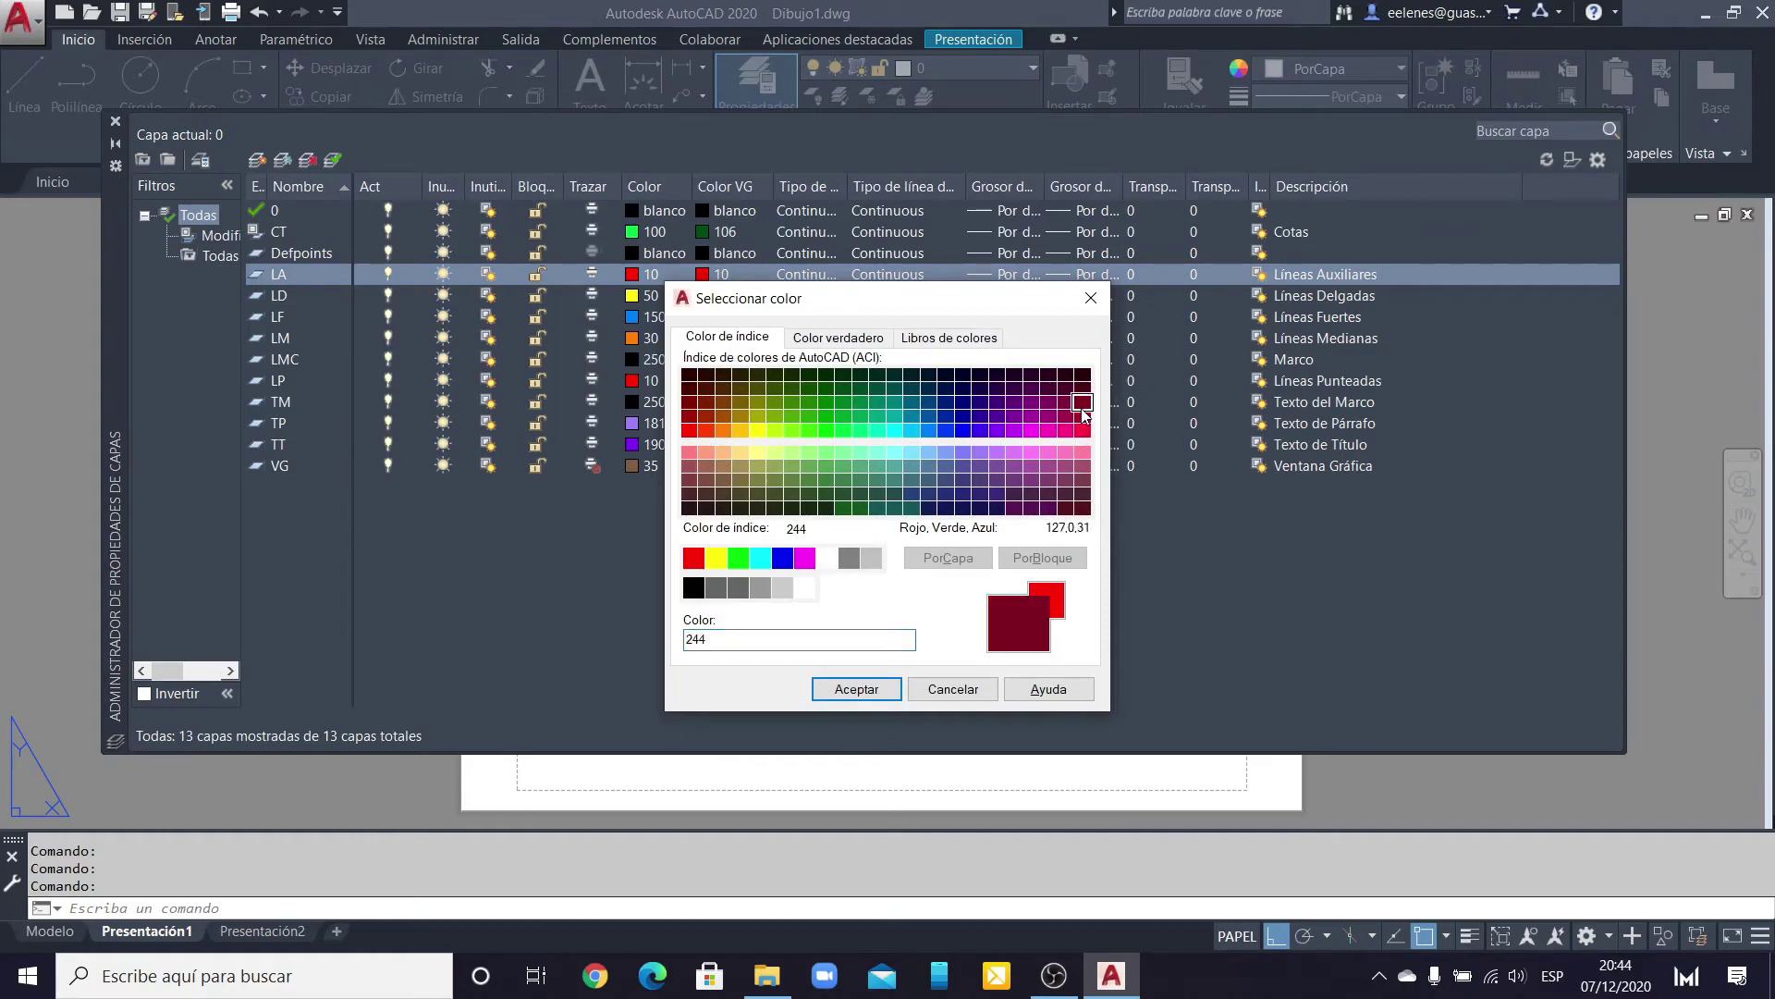
left_click(860, 690)
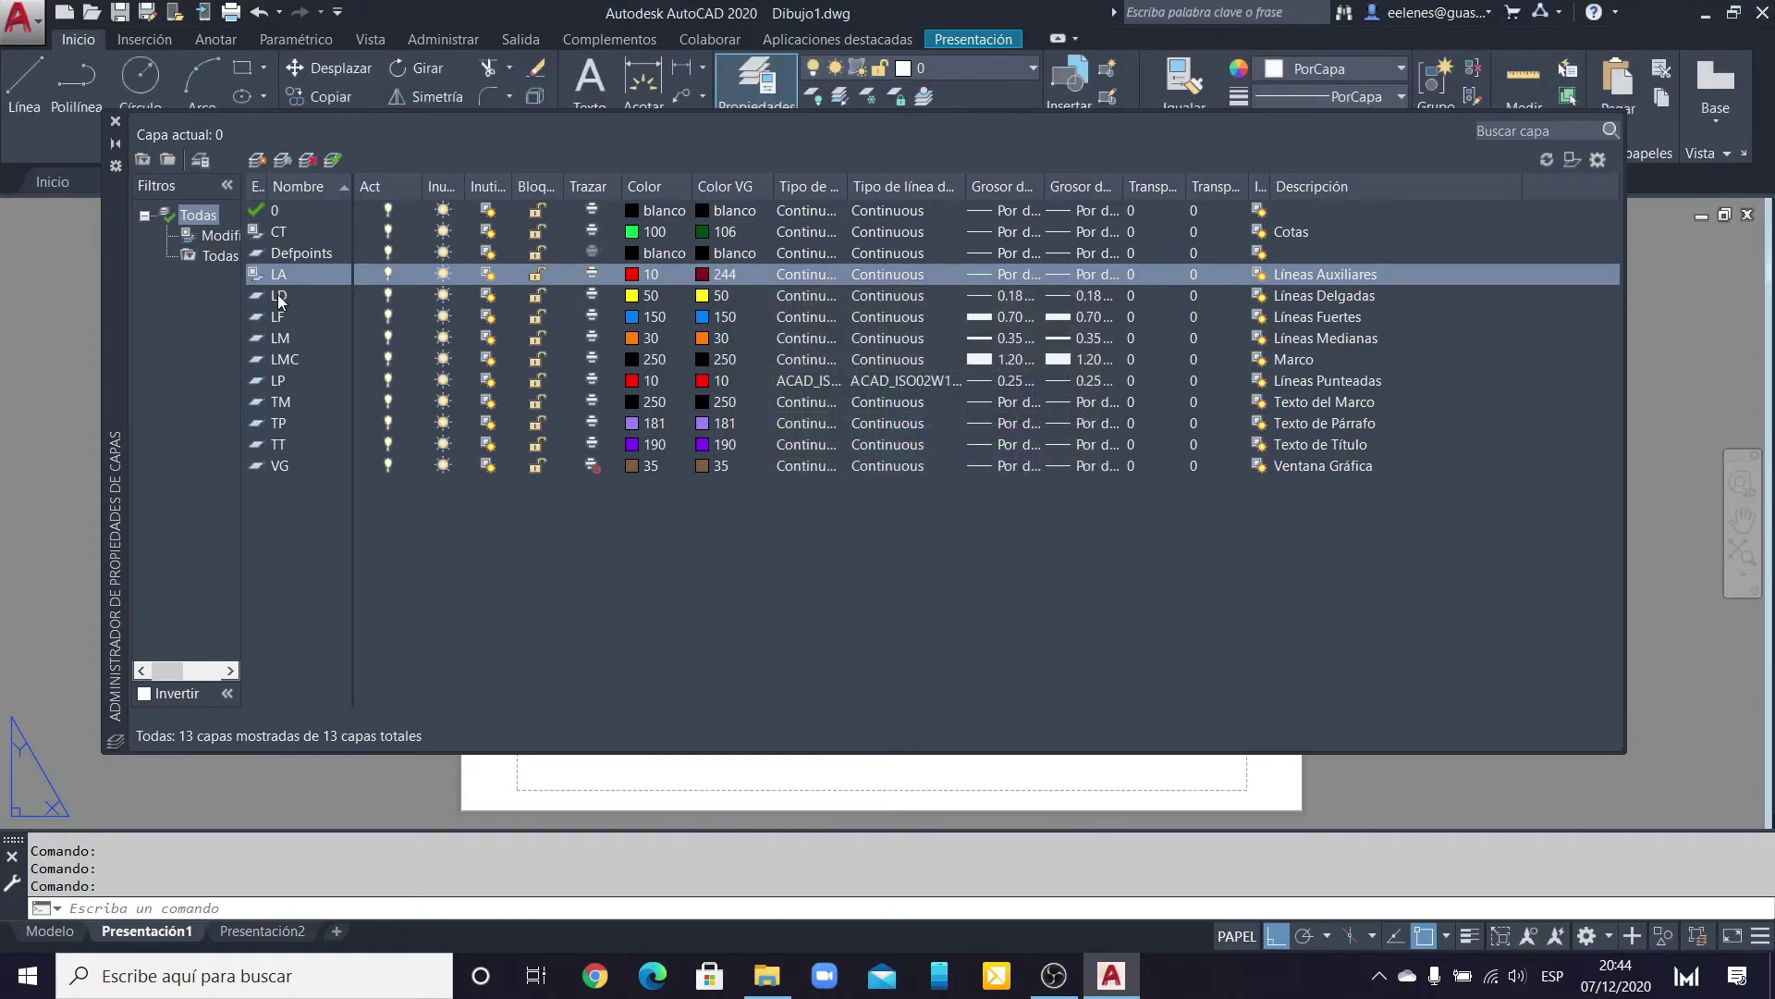
left_click(707, 296)
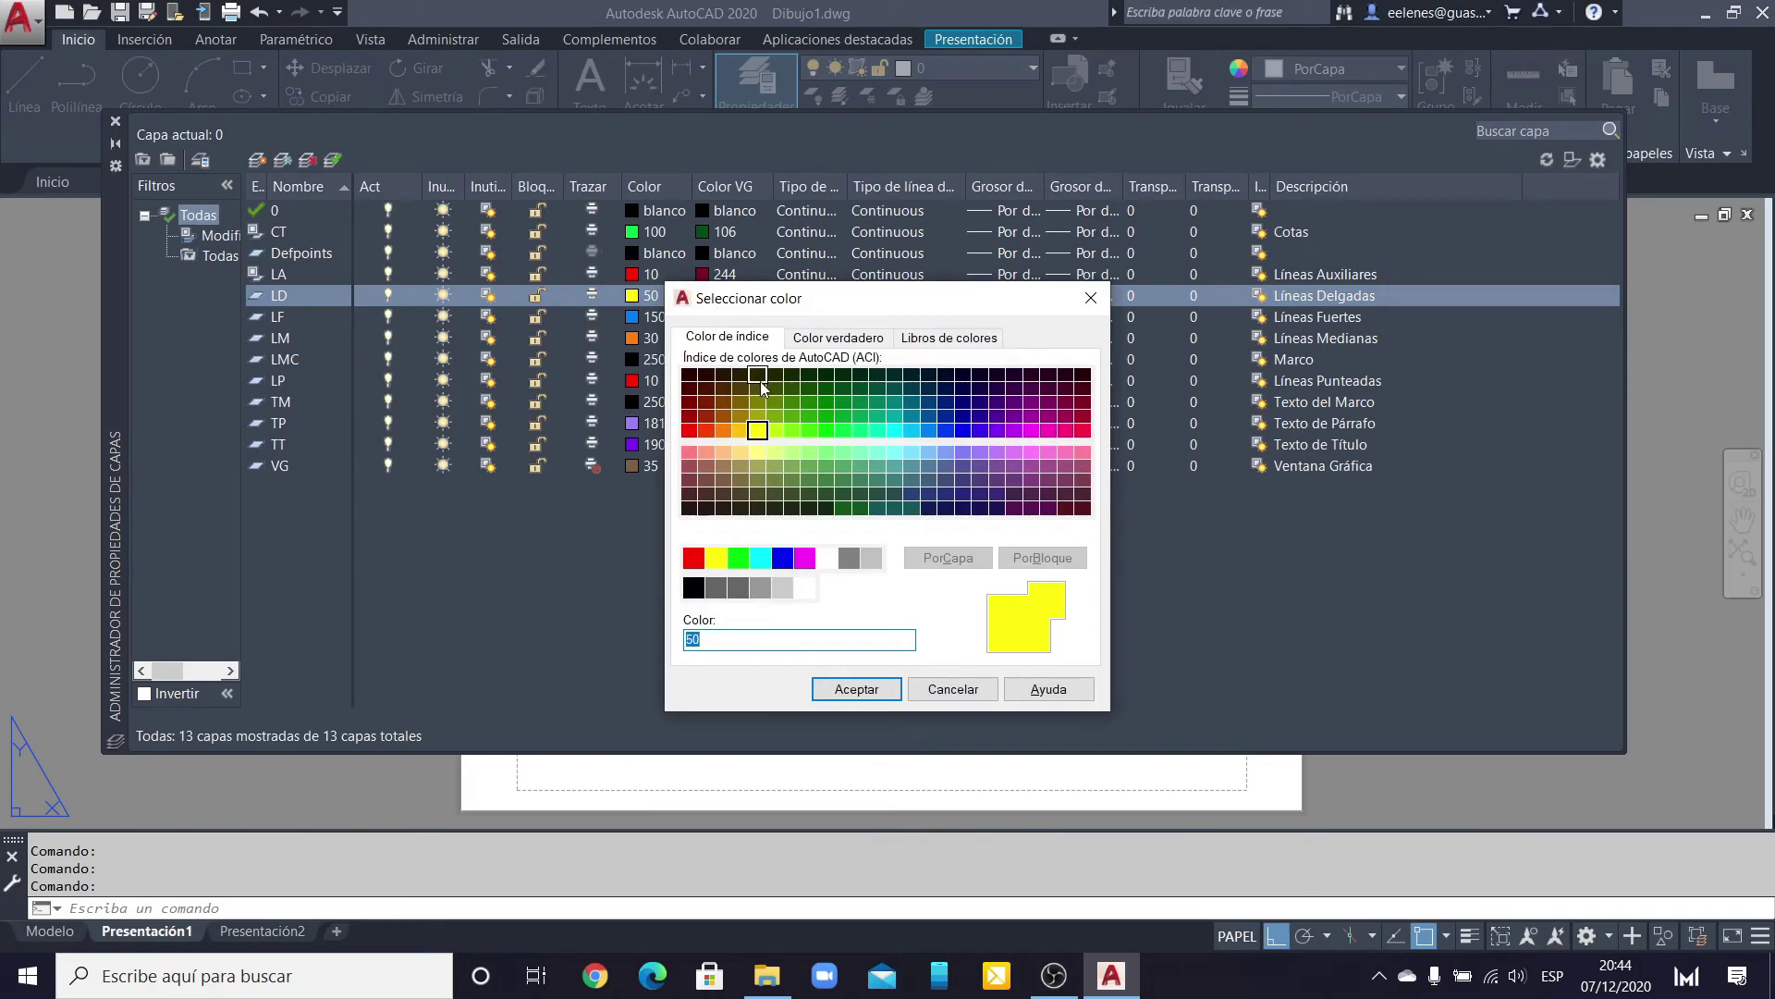
left_click(717, 592)
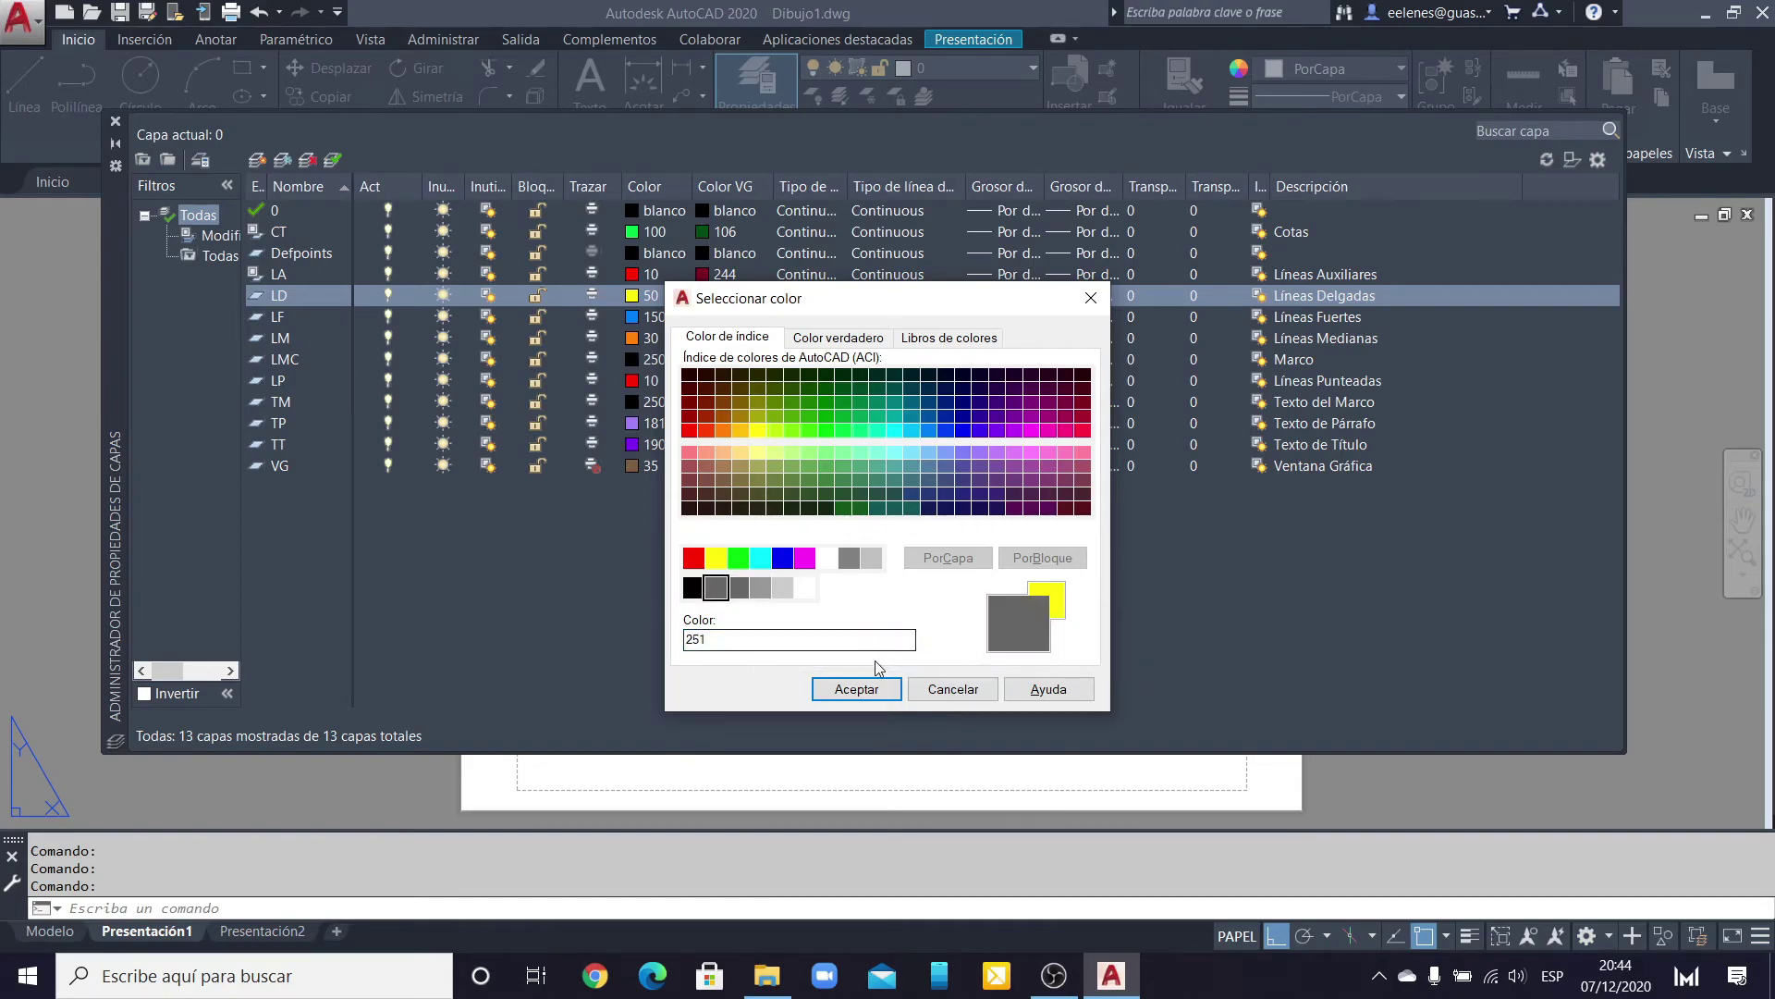
left_click(856, 689)
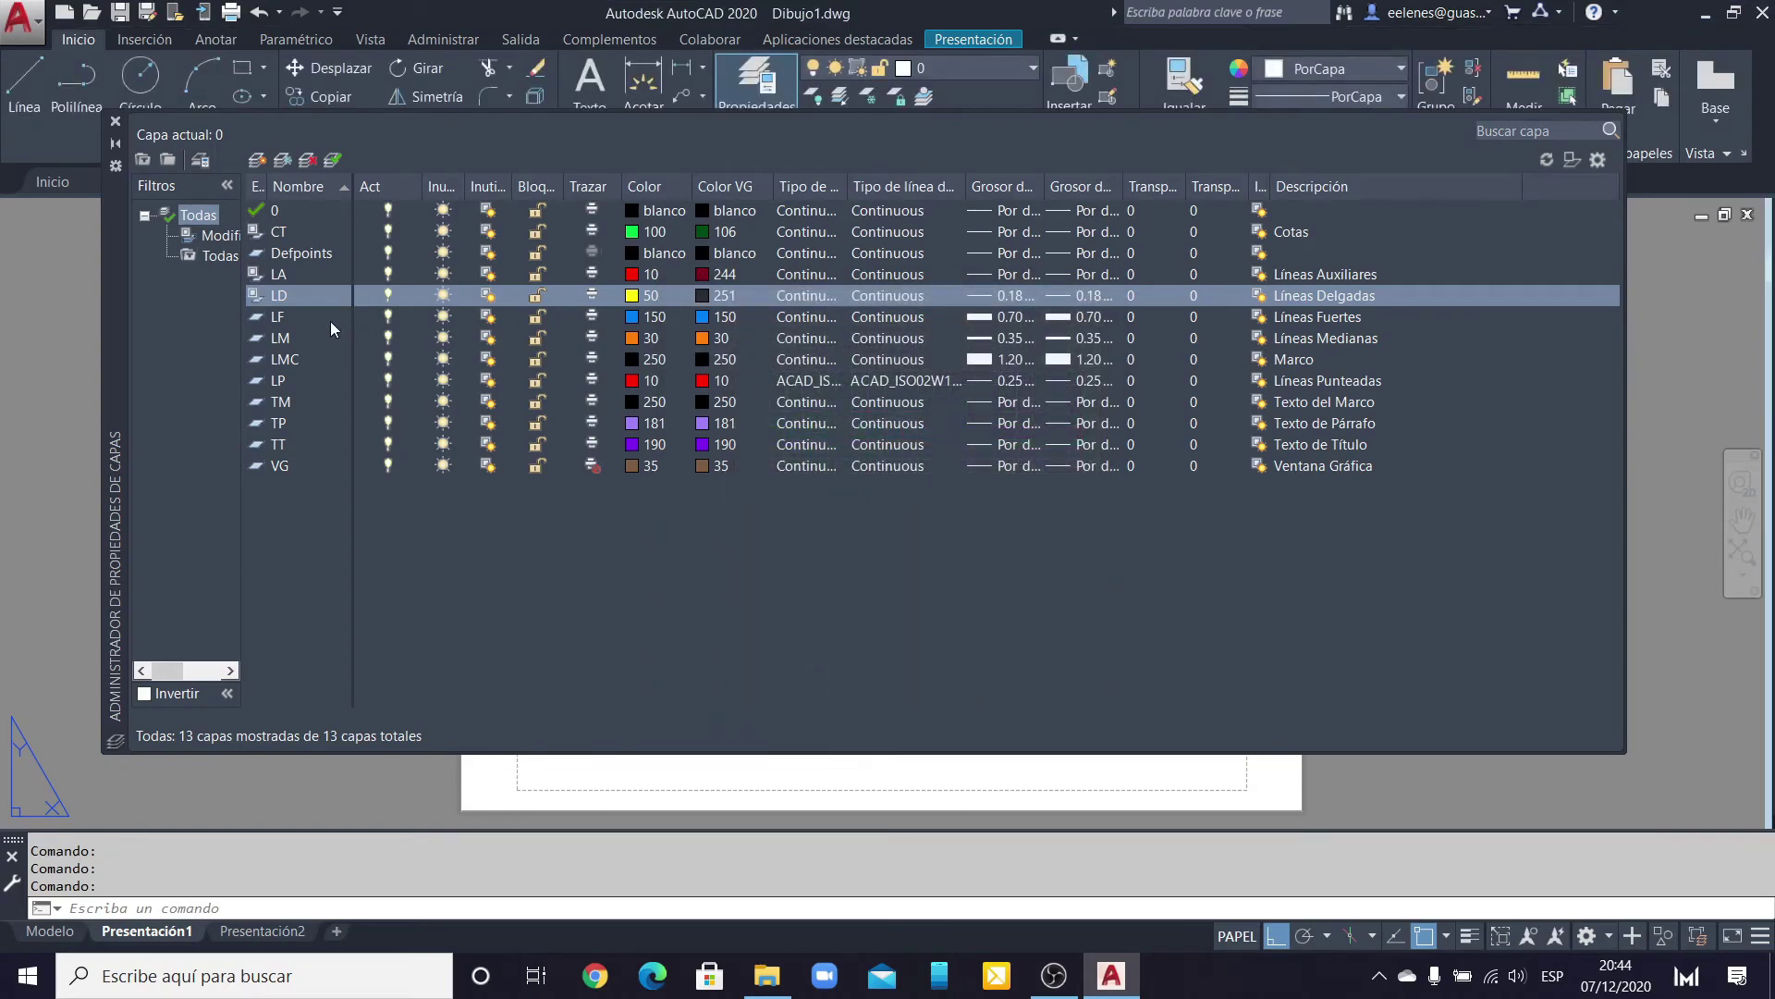
Step: Set the viewport colour of layers LF and LM to black, index colour 250
left_click(715, 317)
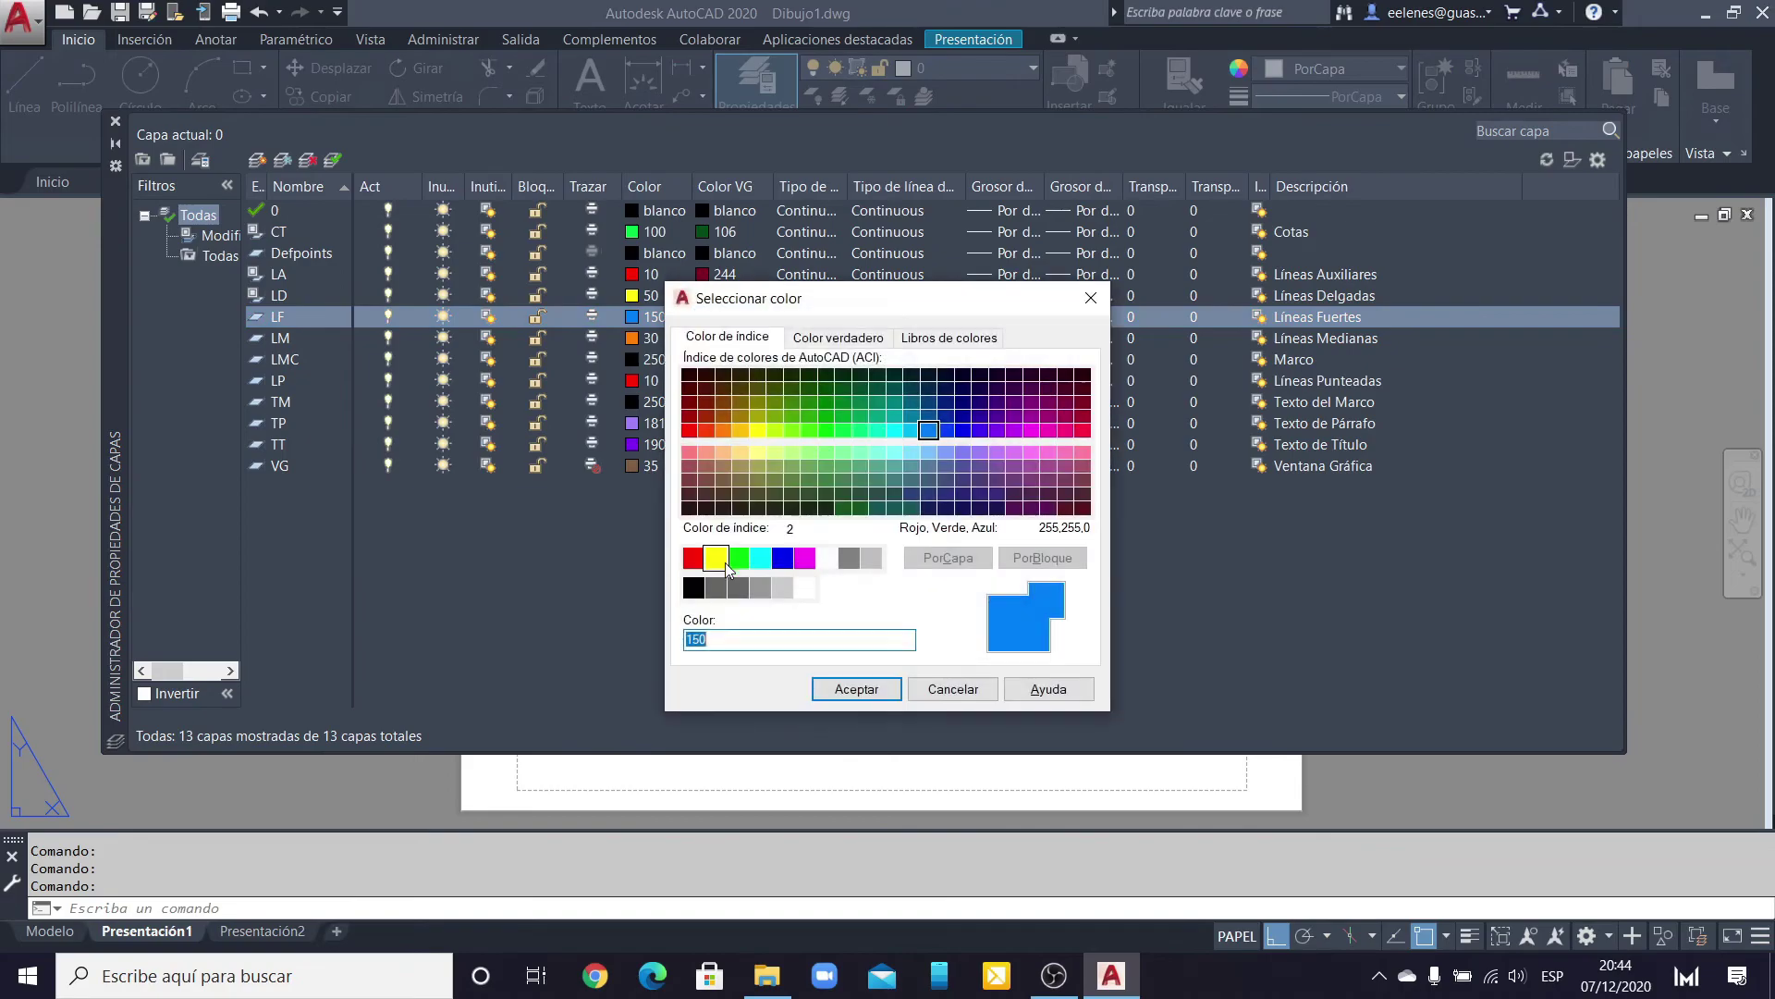
left_click(693, 588)
left_click(856, 689)
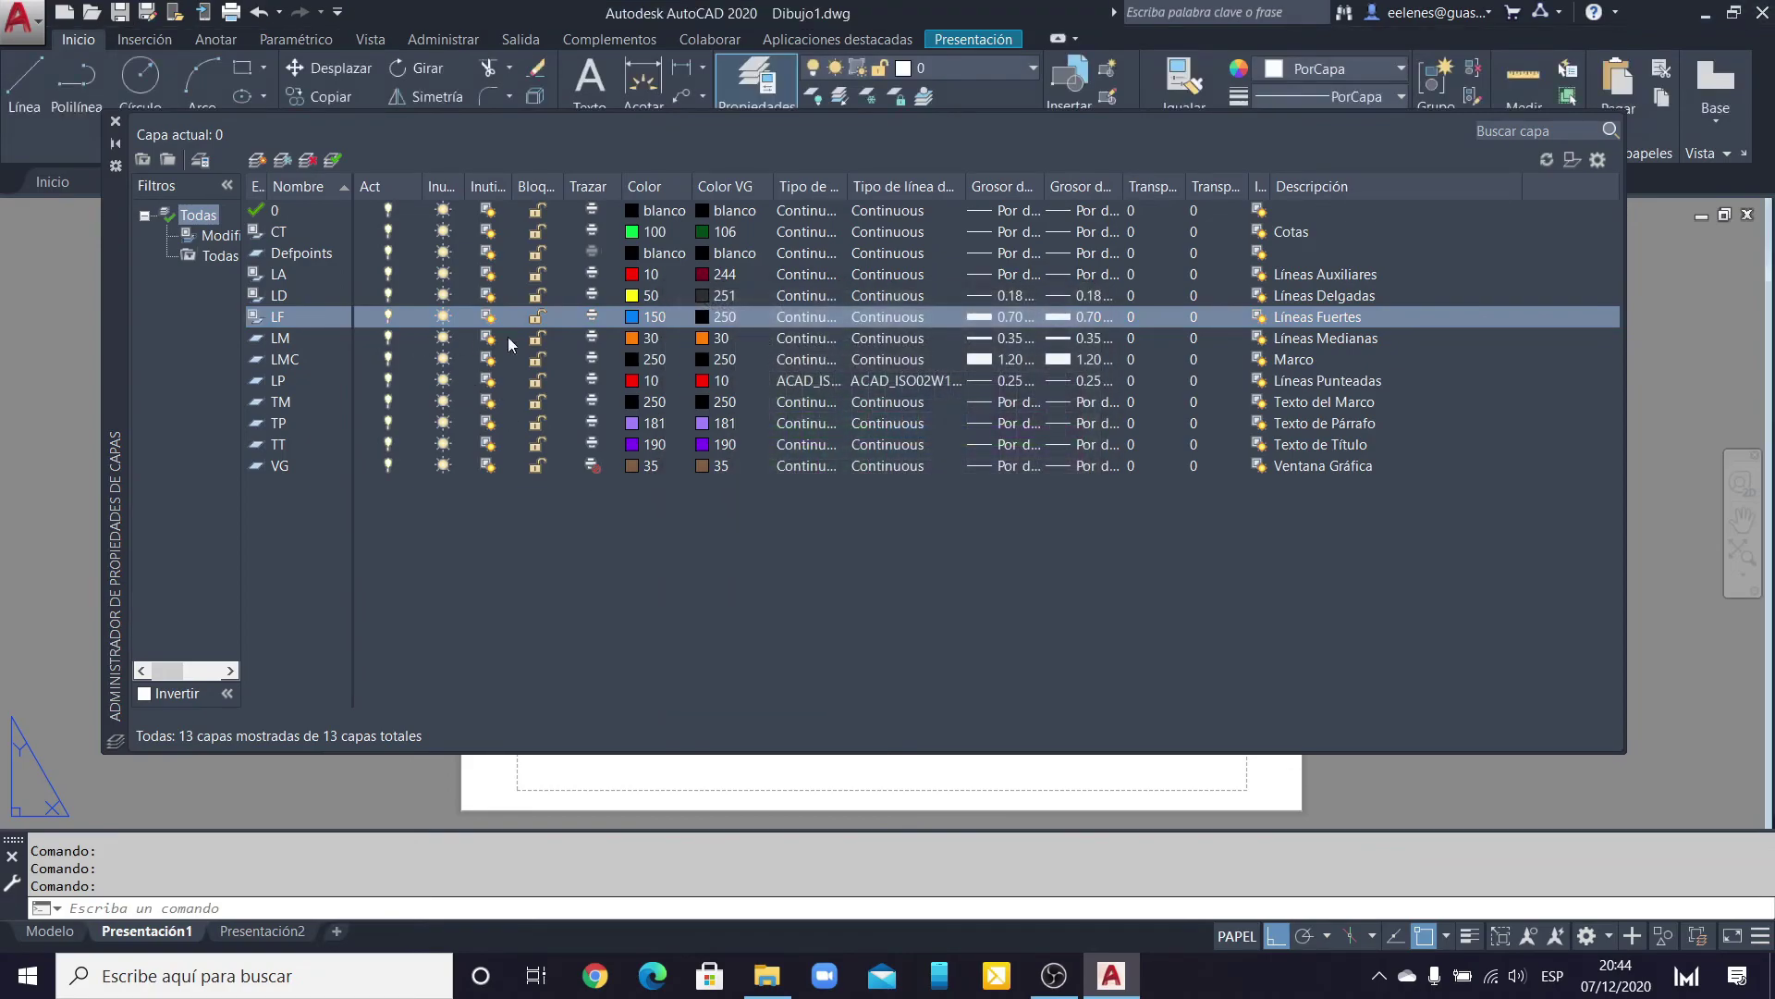
left_click(703, 339)
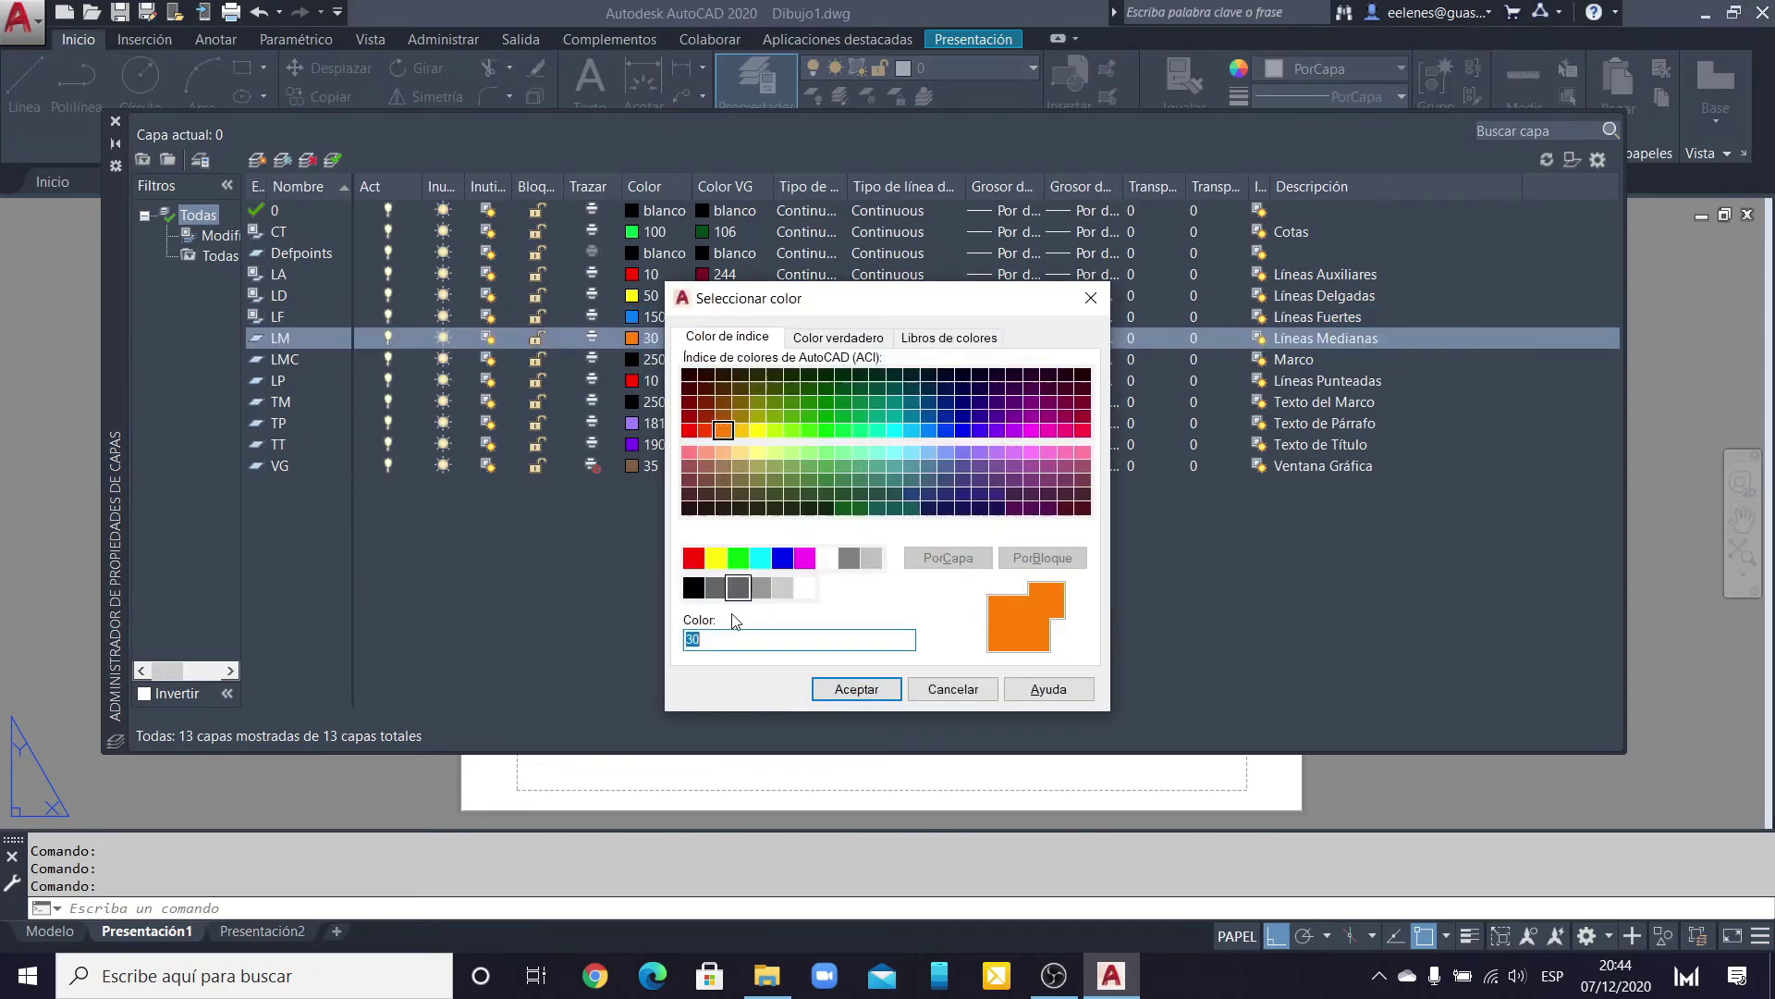
left_click(693, 587)
left_click(855, 689)
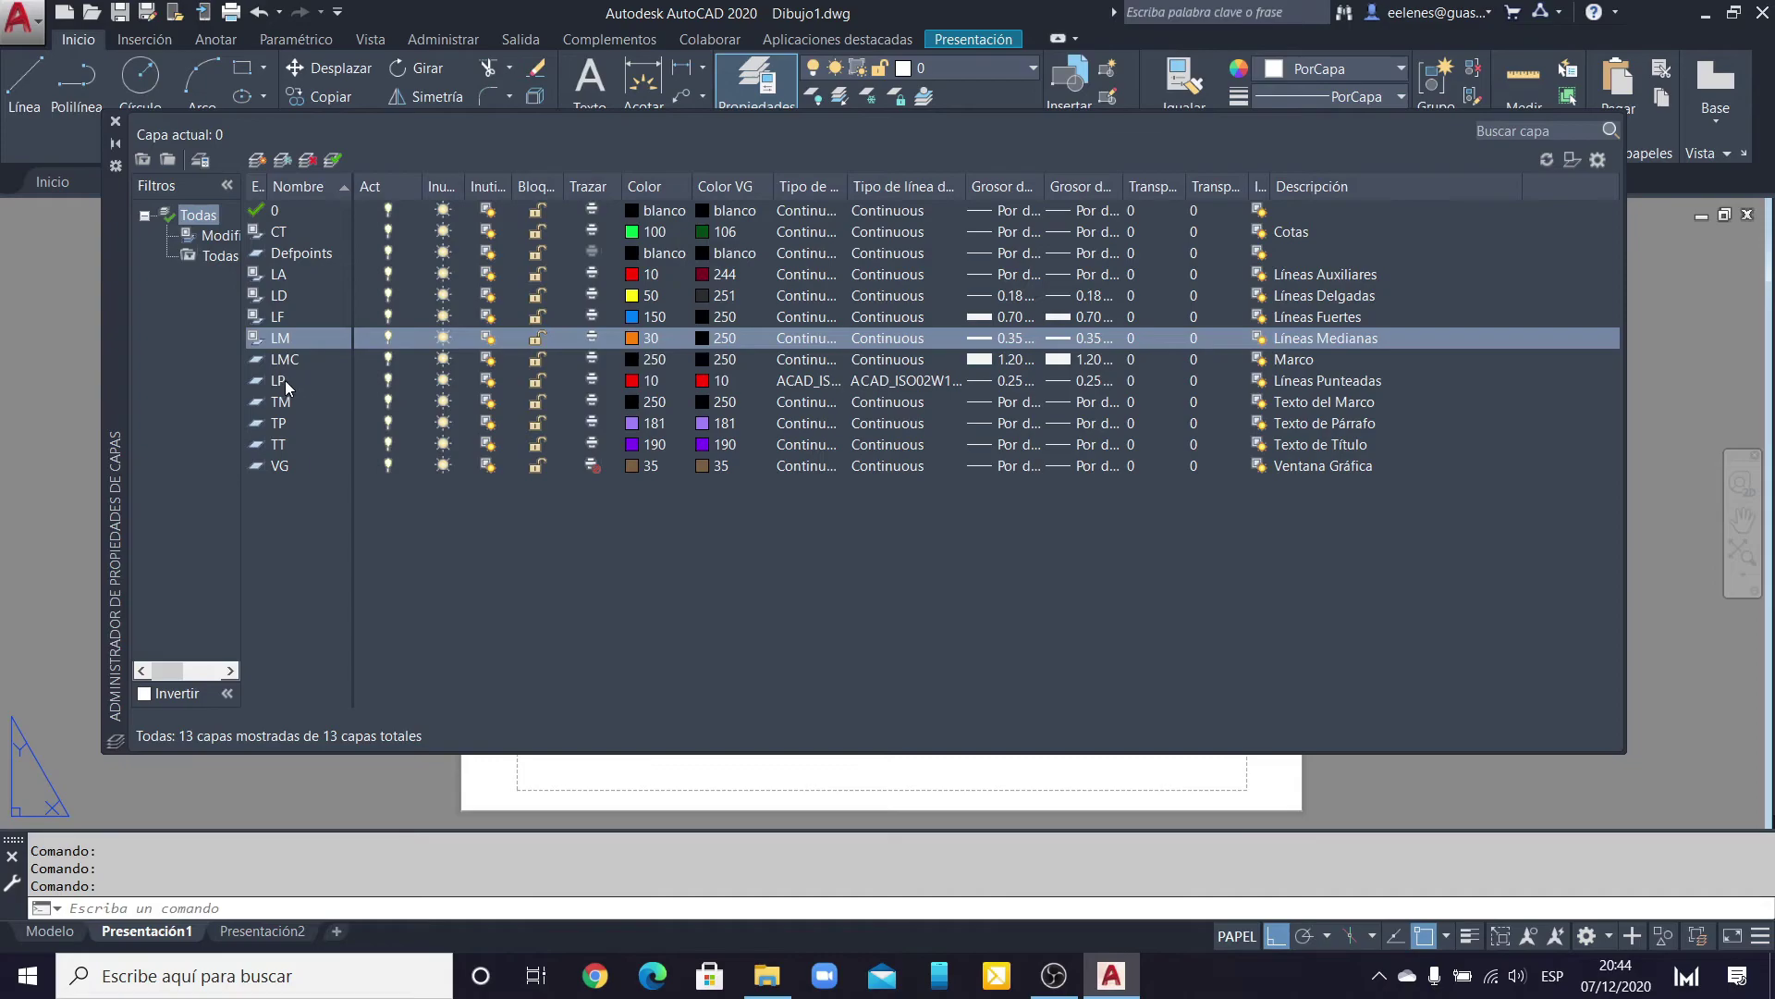
Step: Set the viewport colour of layer LP to the dark red index colour 242
left_click(705, 380)
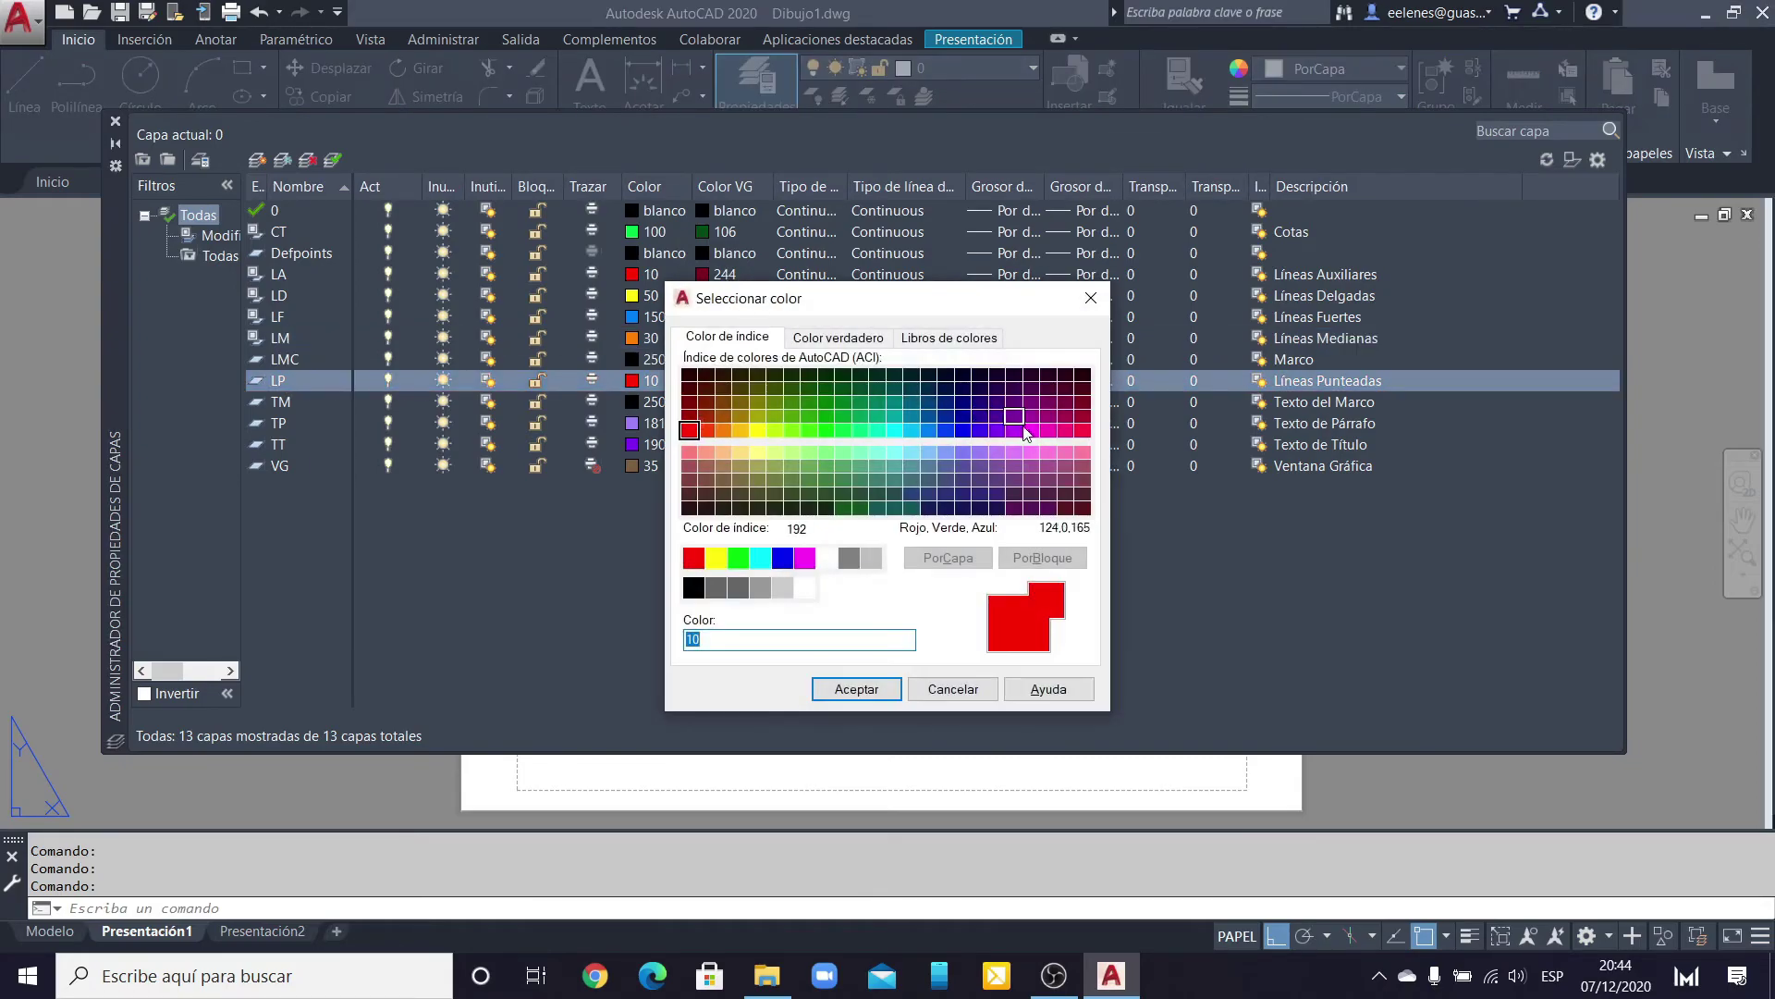
left_click(1083, 417)
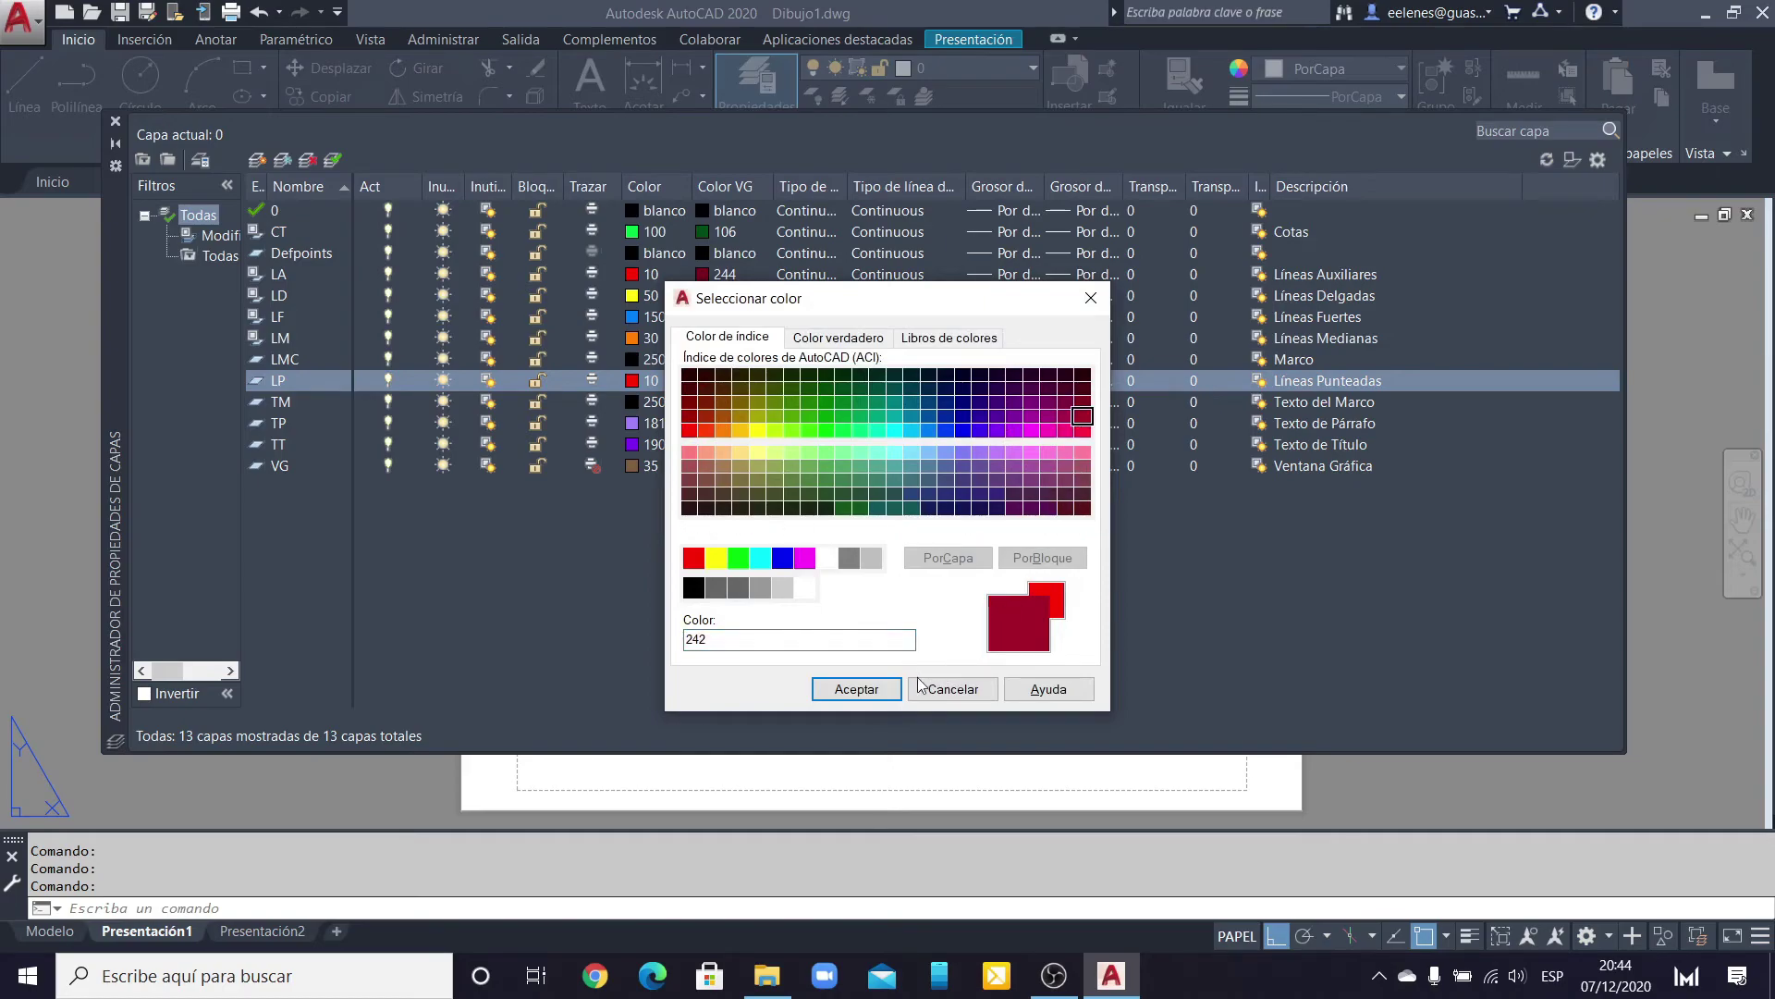
left_click(857, 689)
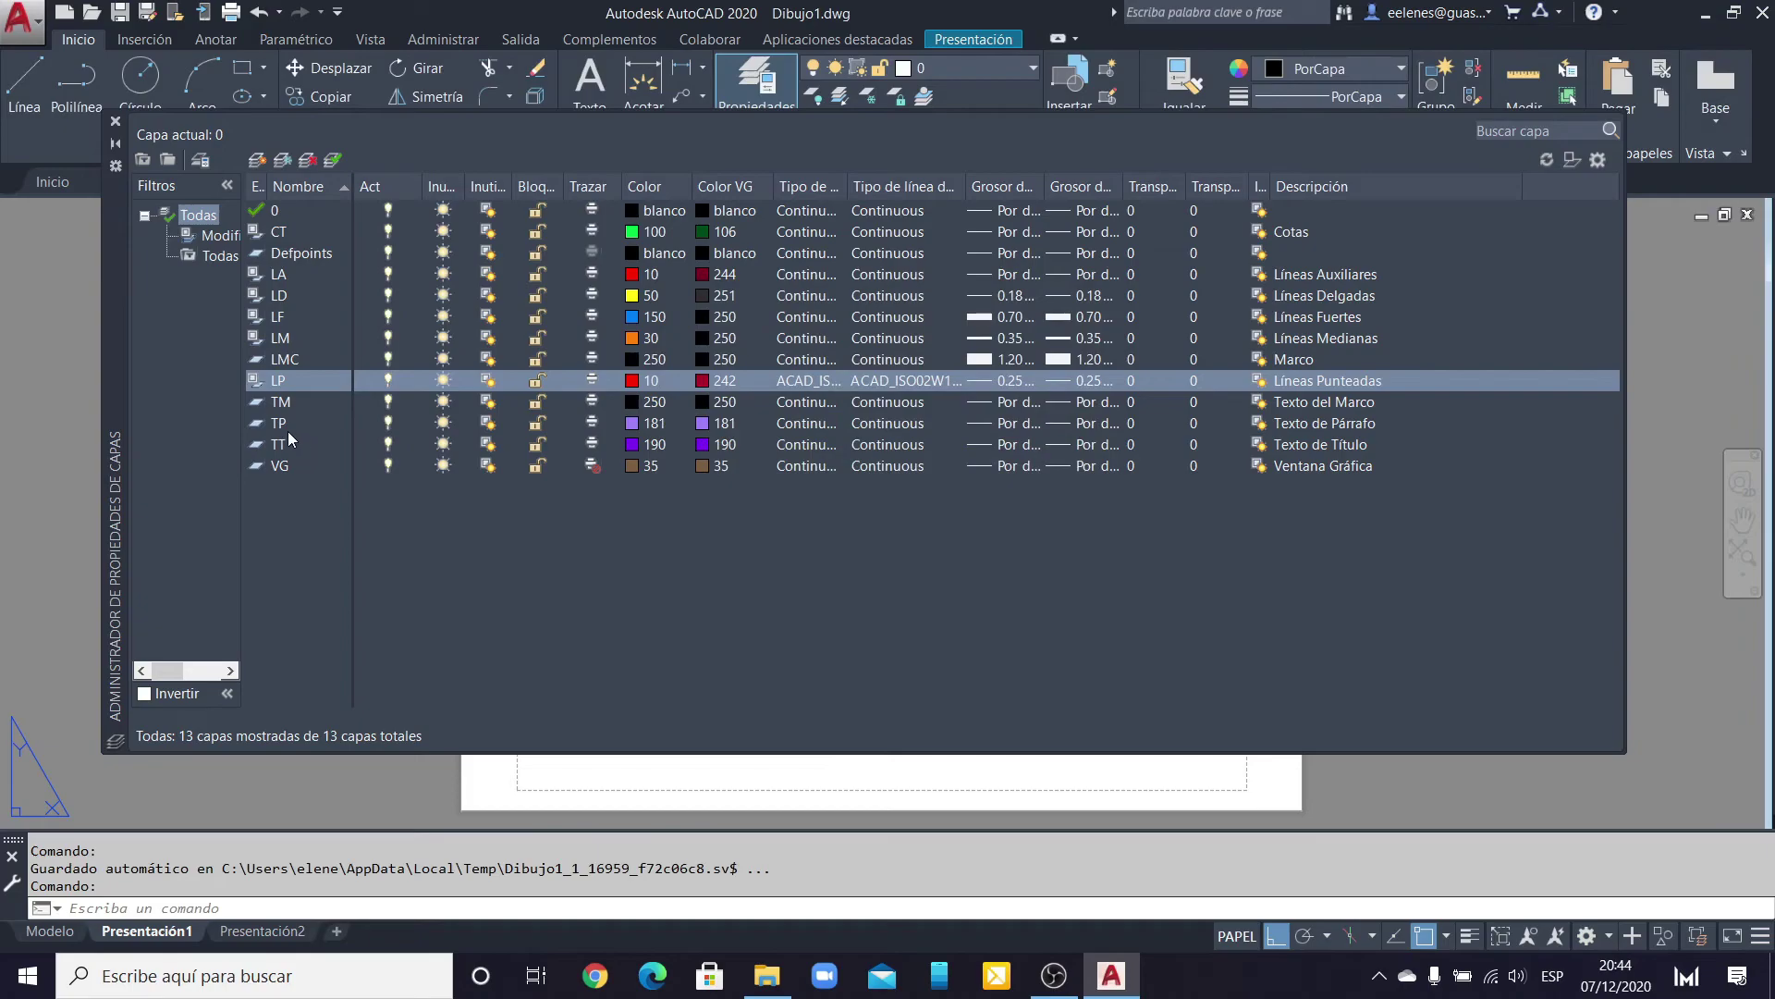
Step: Set the viewport colour of text layers TP and TT to brown, index colour 35, and close the layer manager
left_click(712, 425)
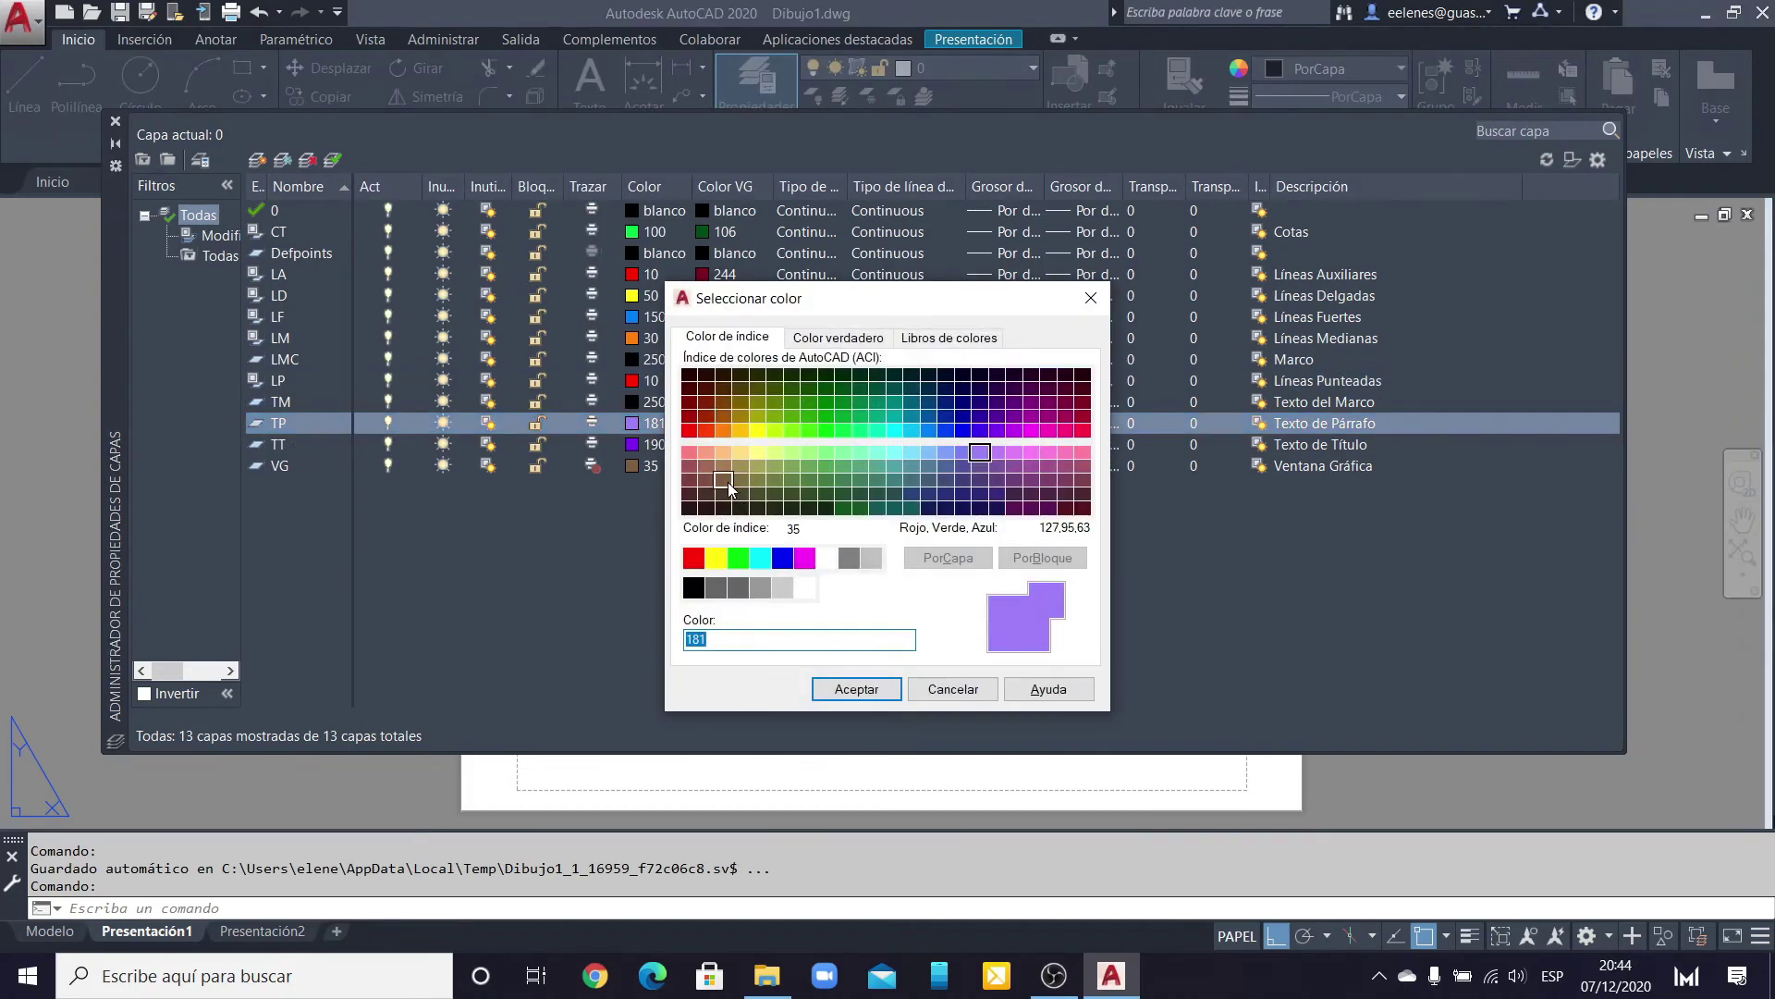
left_click(723, 480)
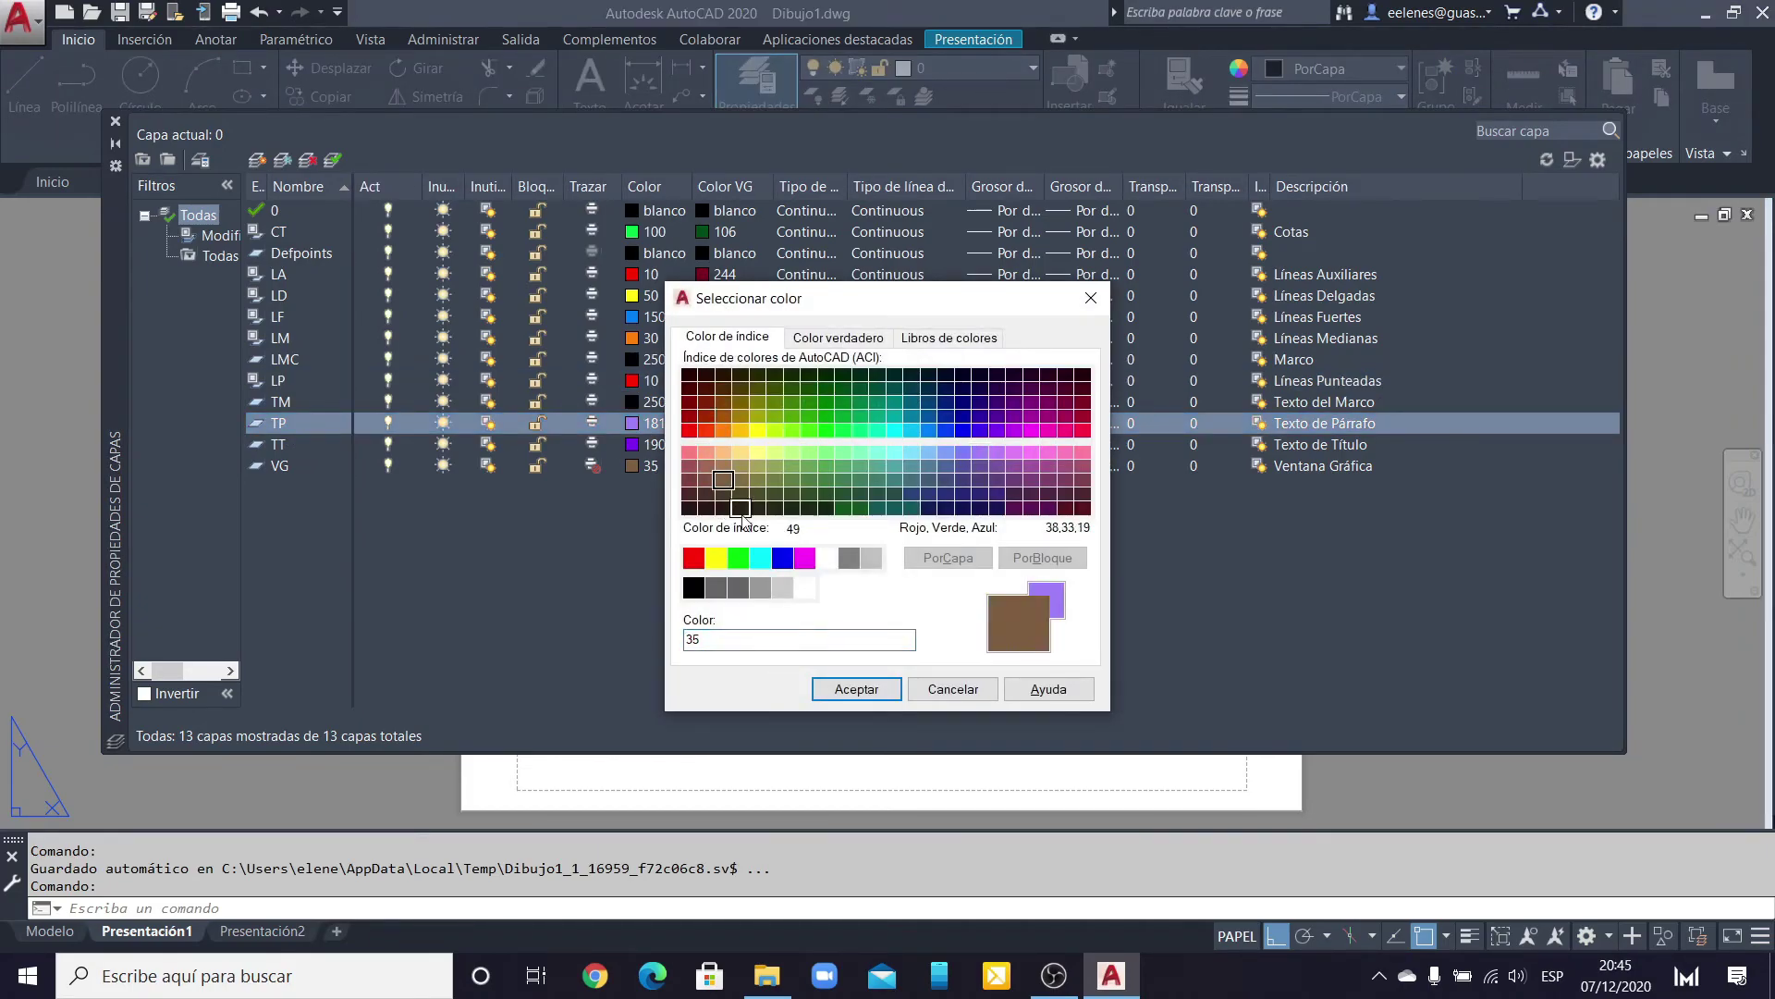
left_click(868, 689)
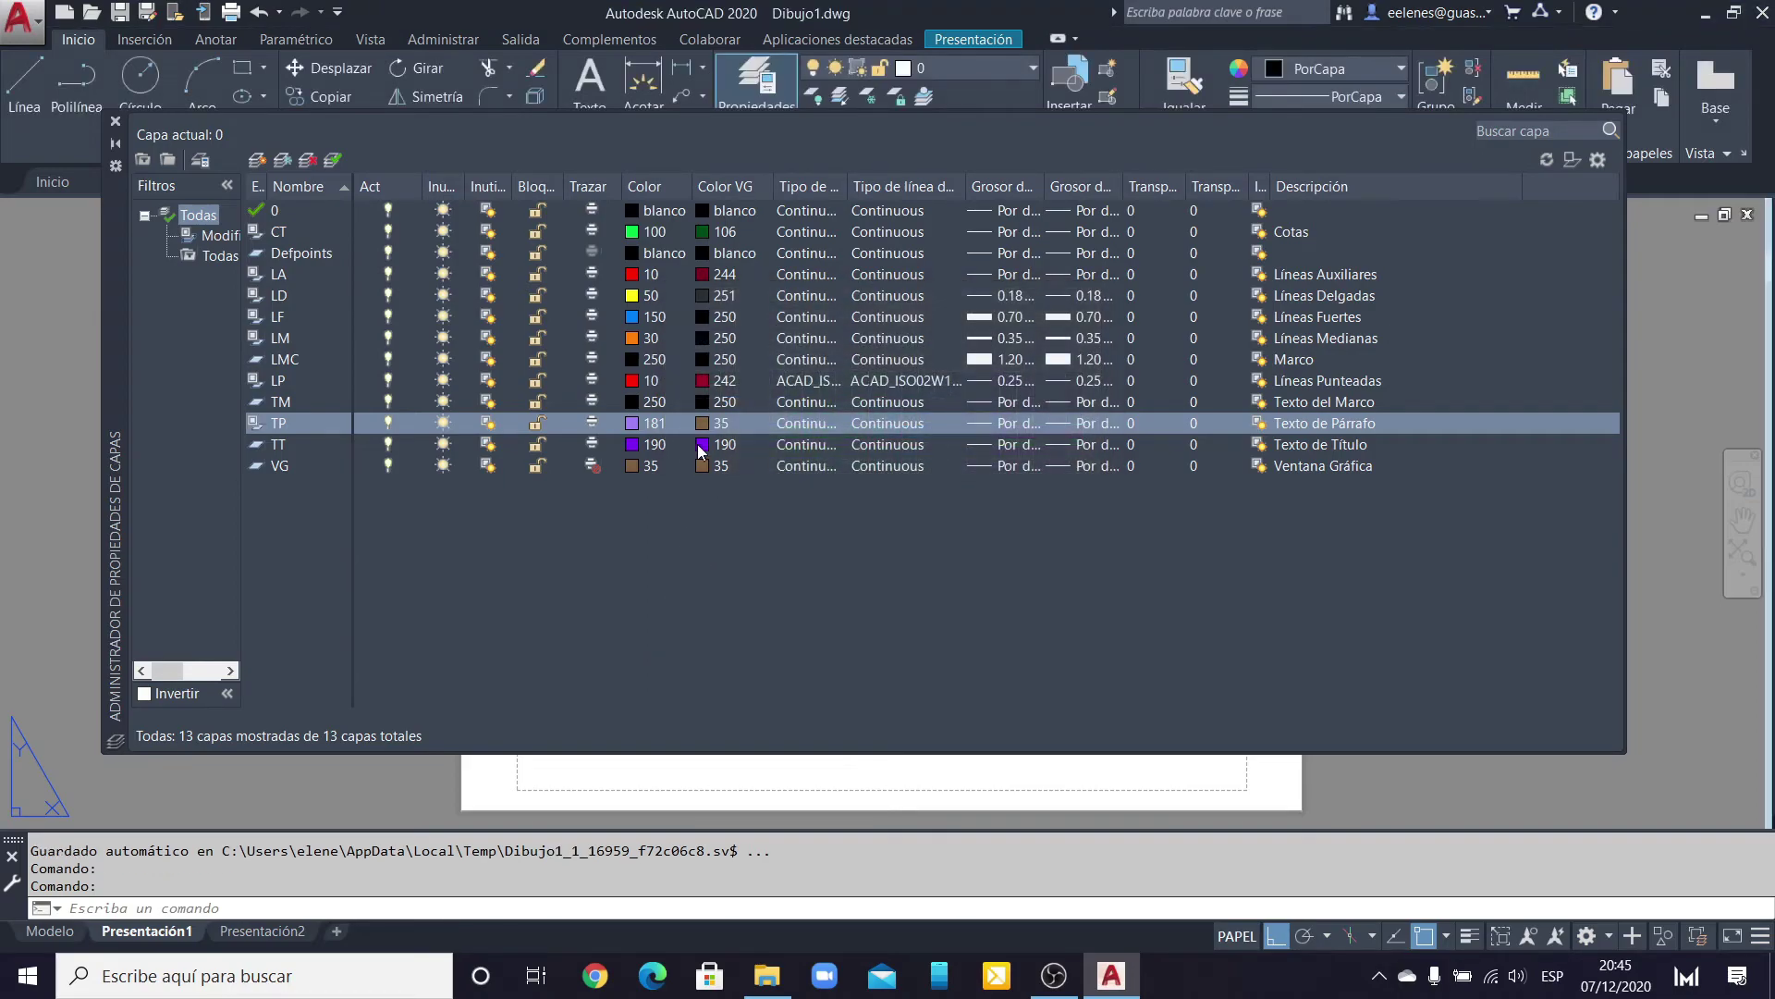
left_click(702, 451)
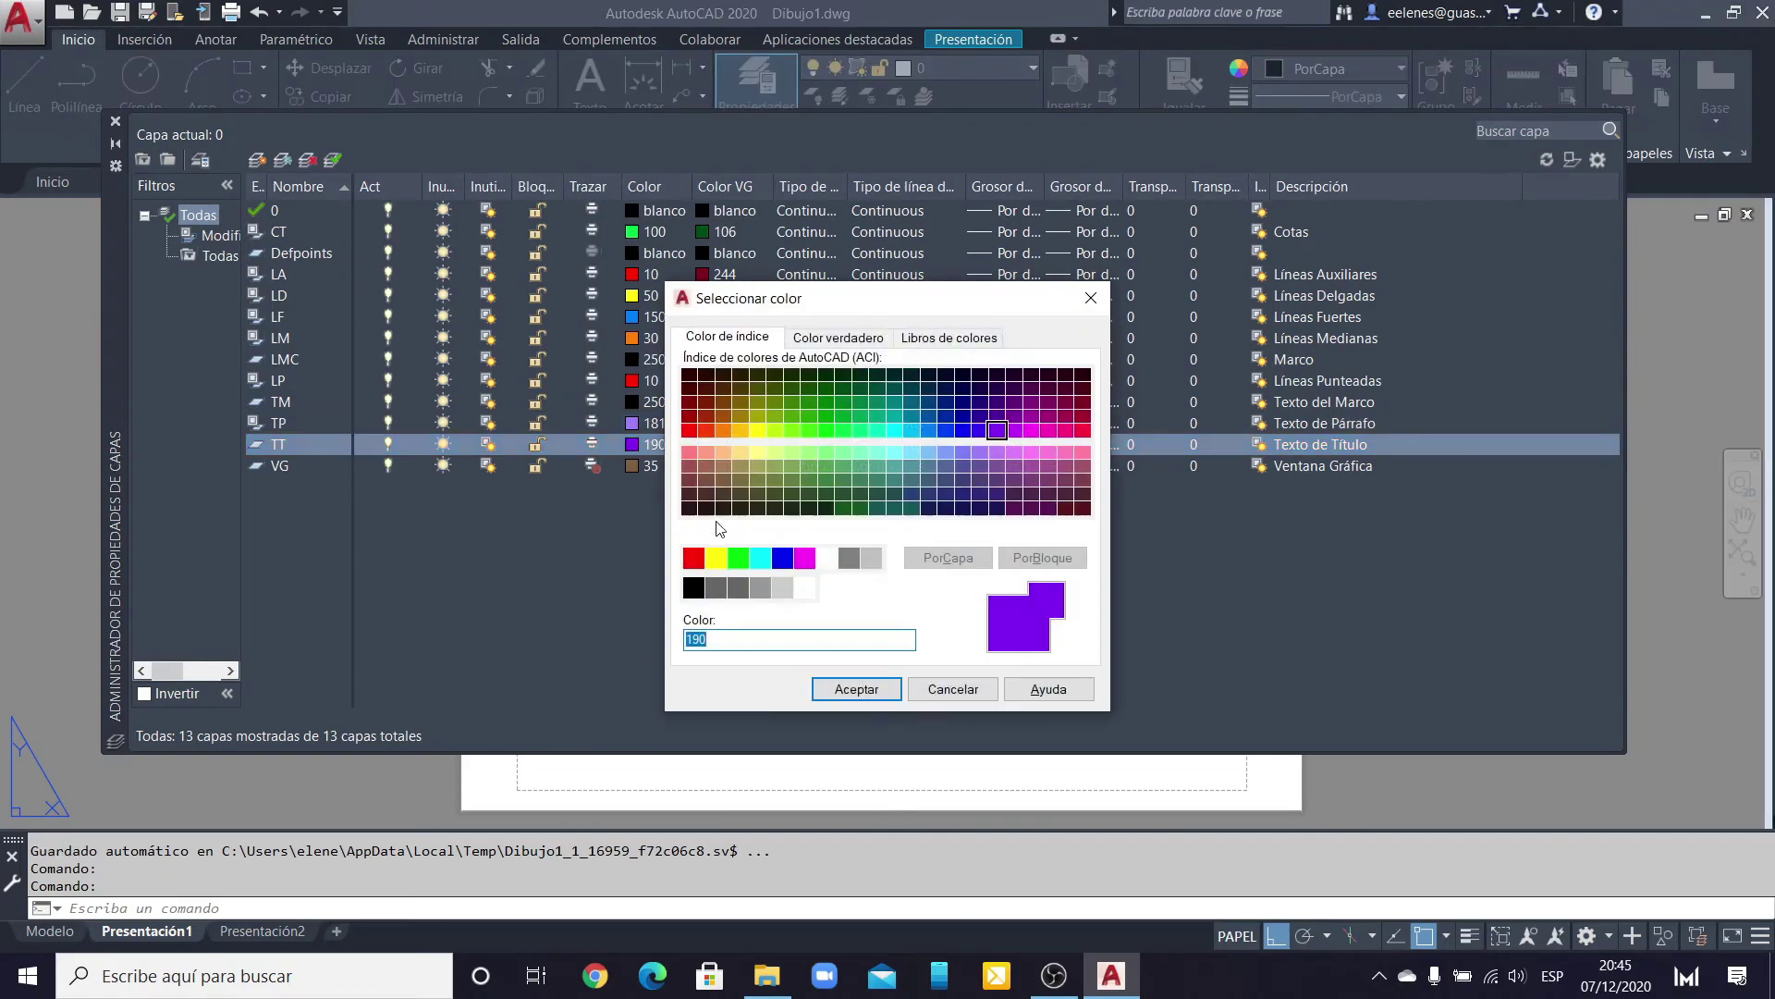
left_click(723, 479)
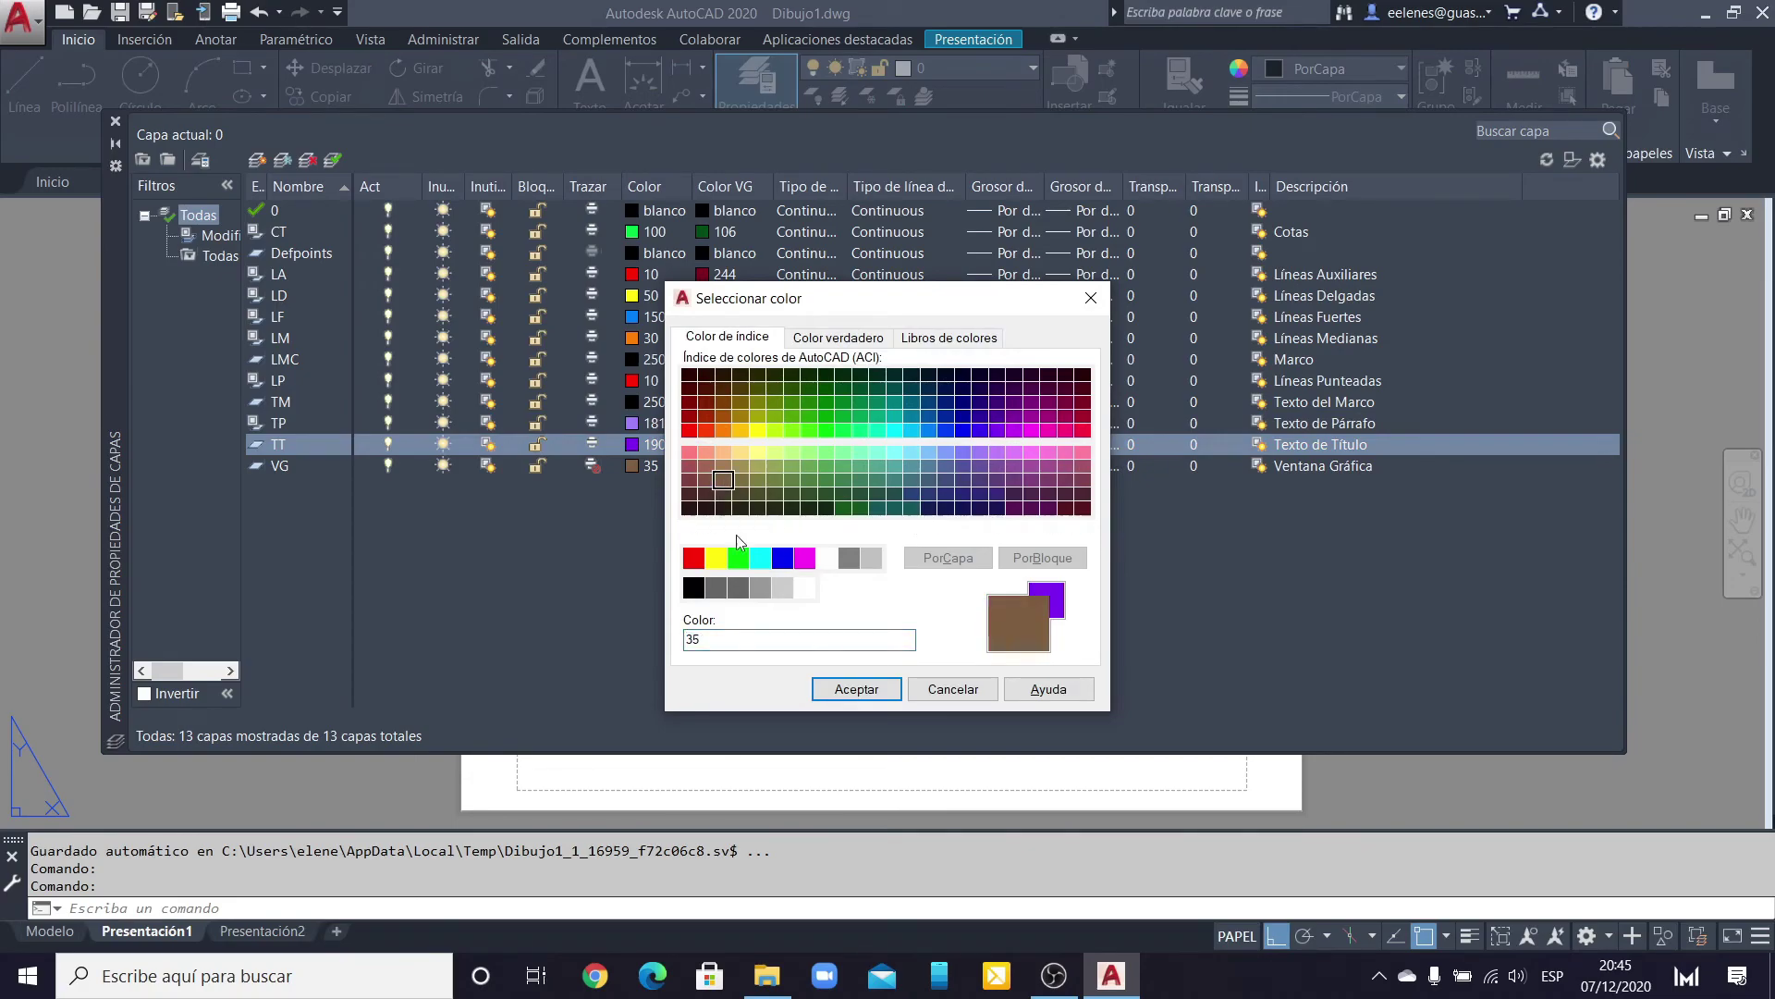
left_click(835, 689)
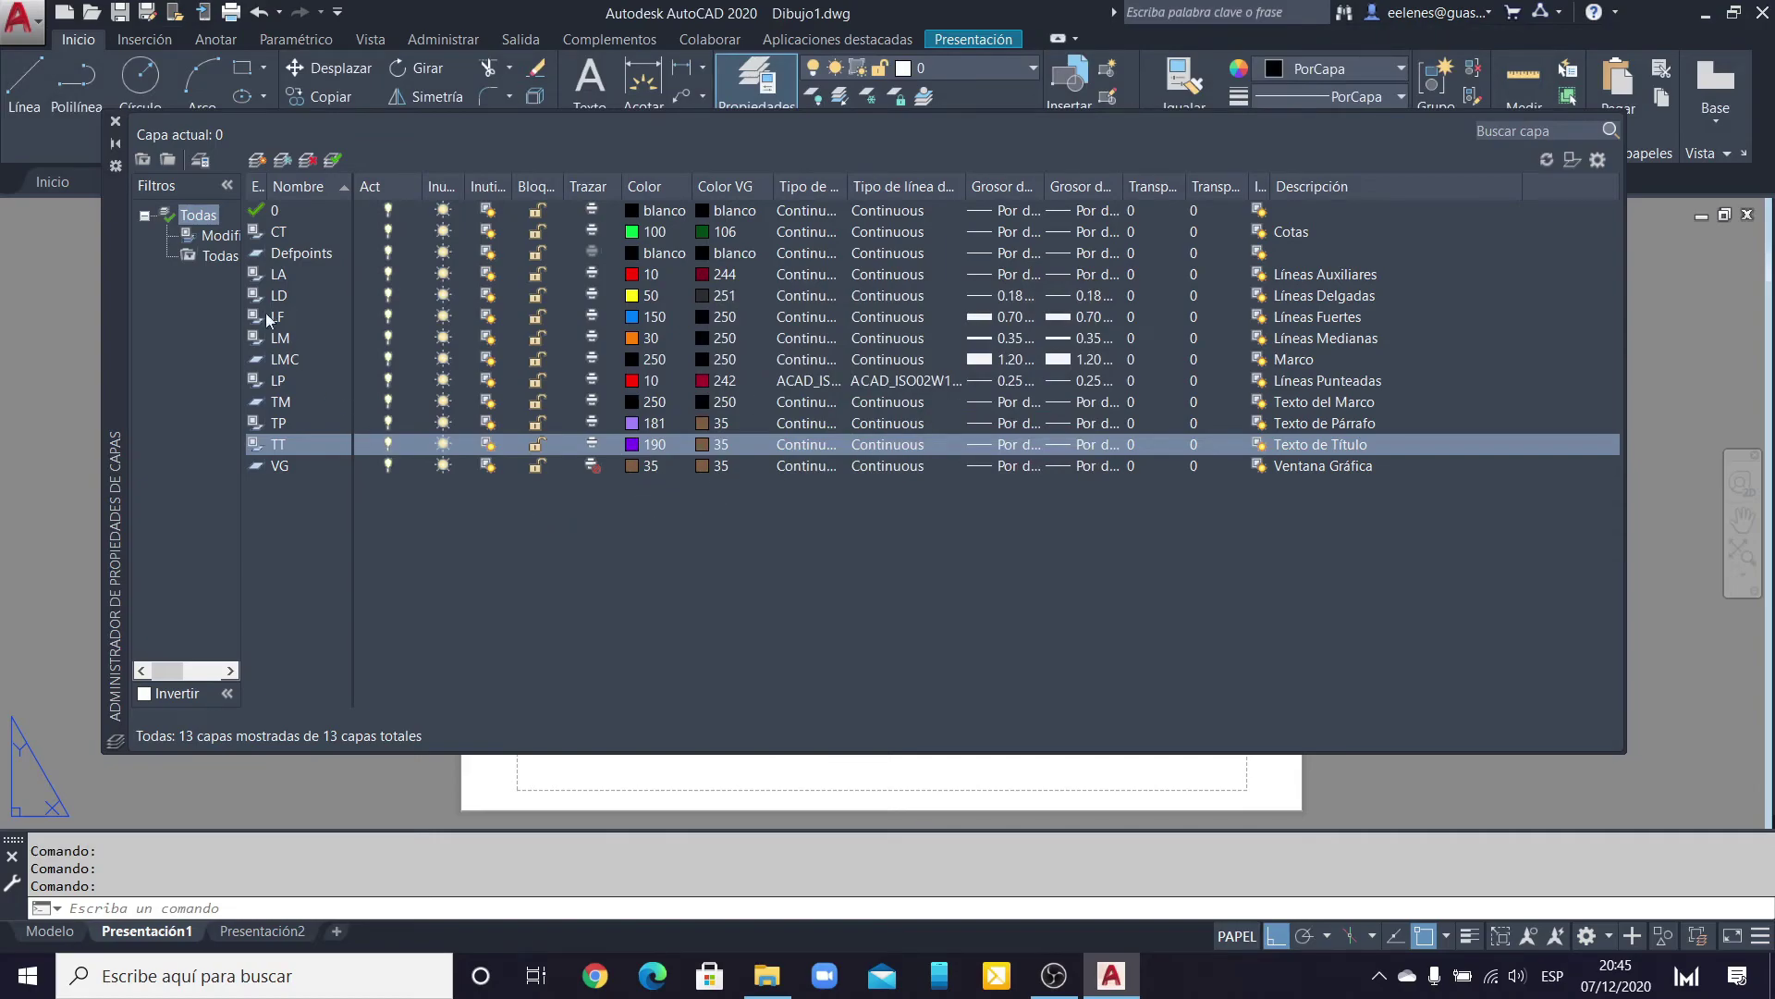
left_click(115, 121)
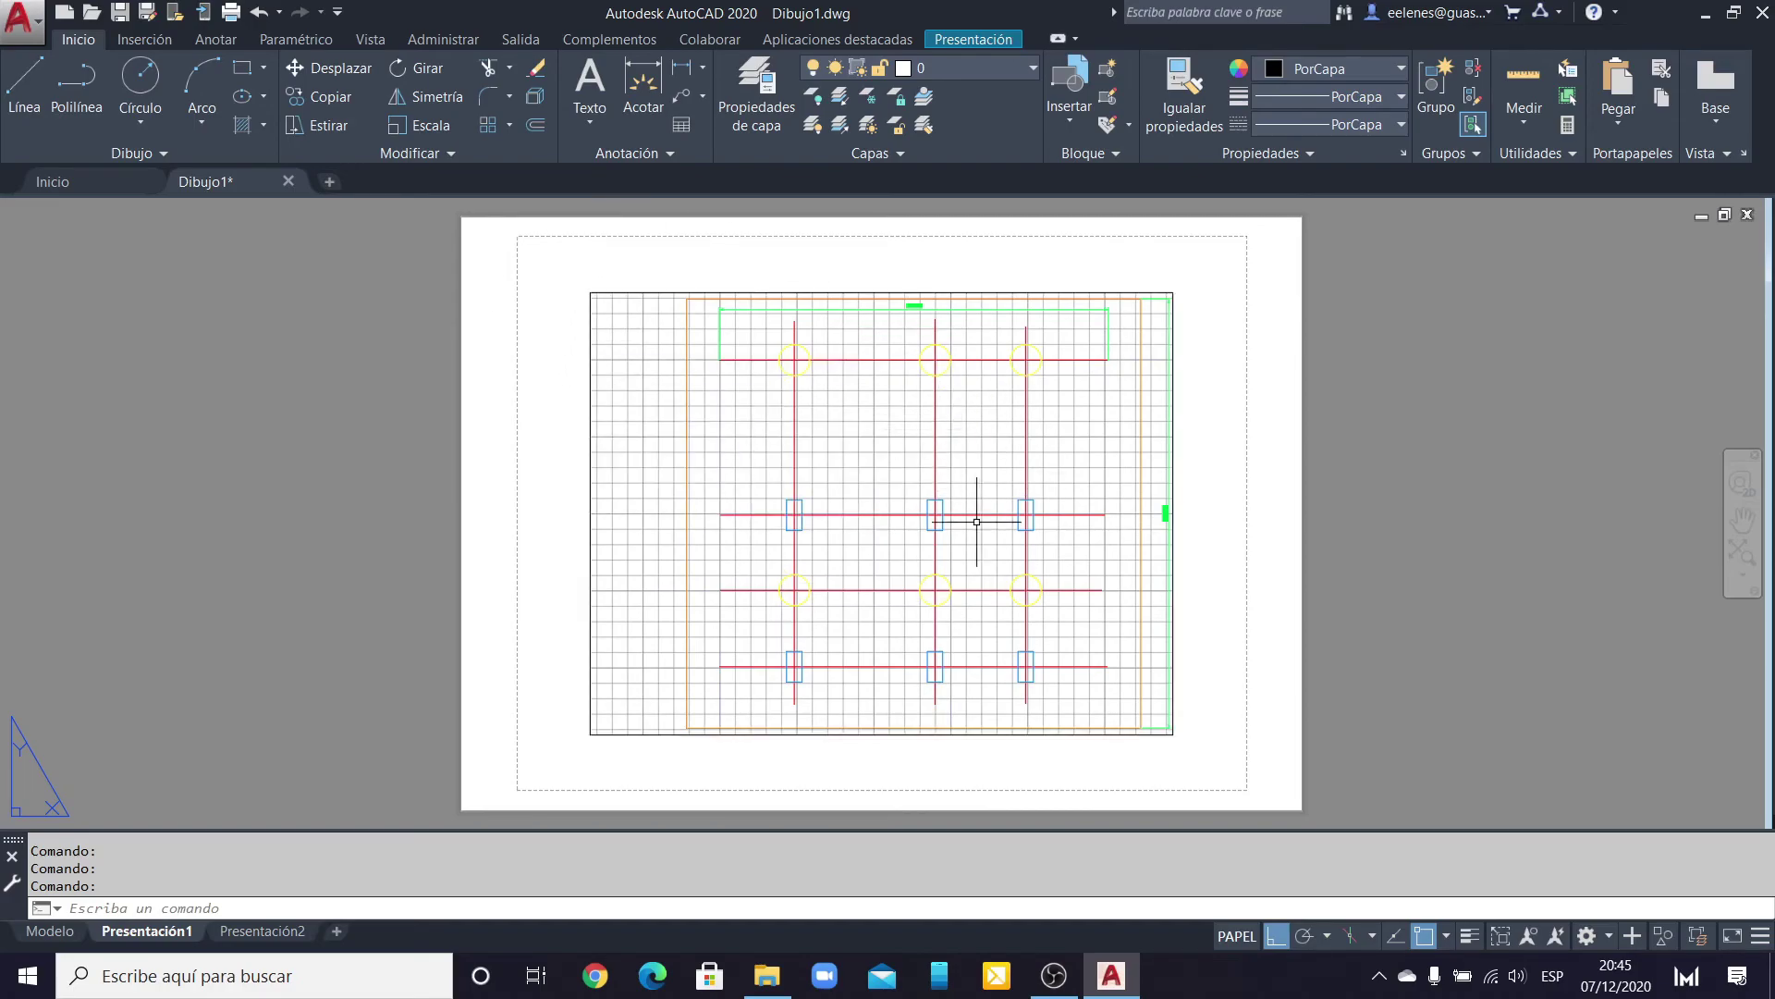
Step: Draw a circle with a radius of about 39 on layer LD in the layout's paper space and check for it in model space
left_click(1032, 70)
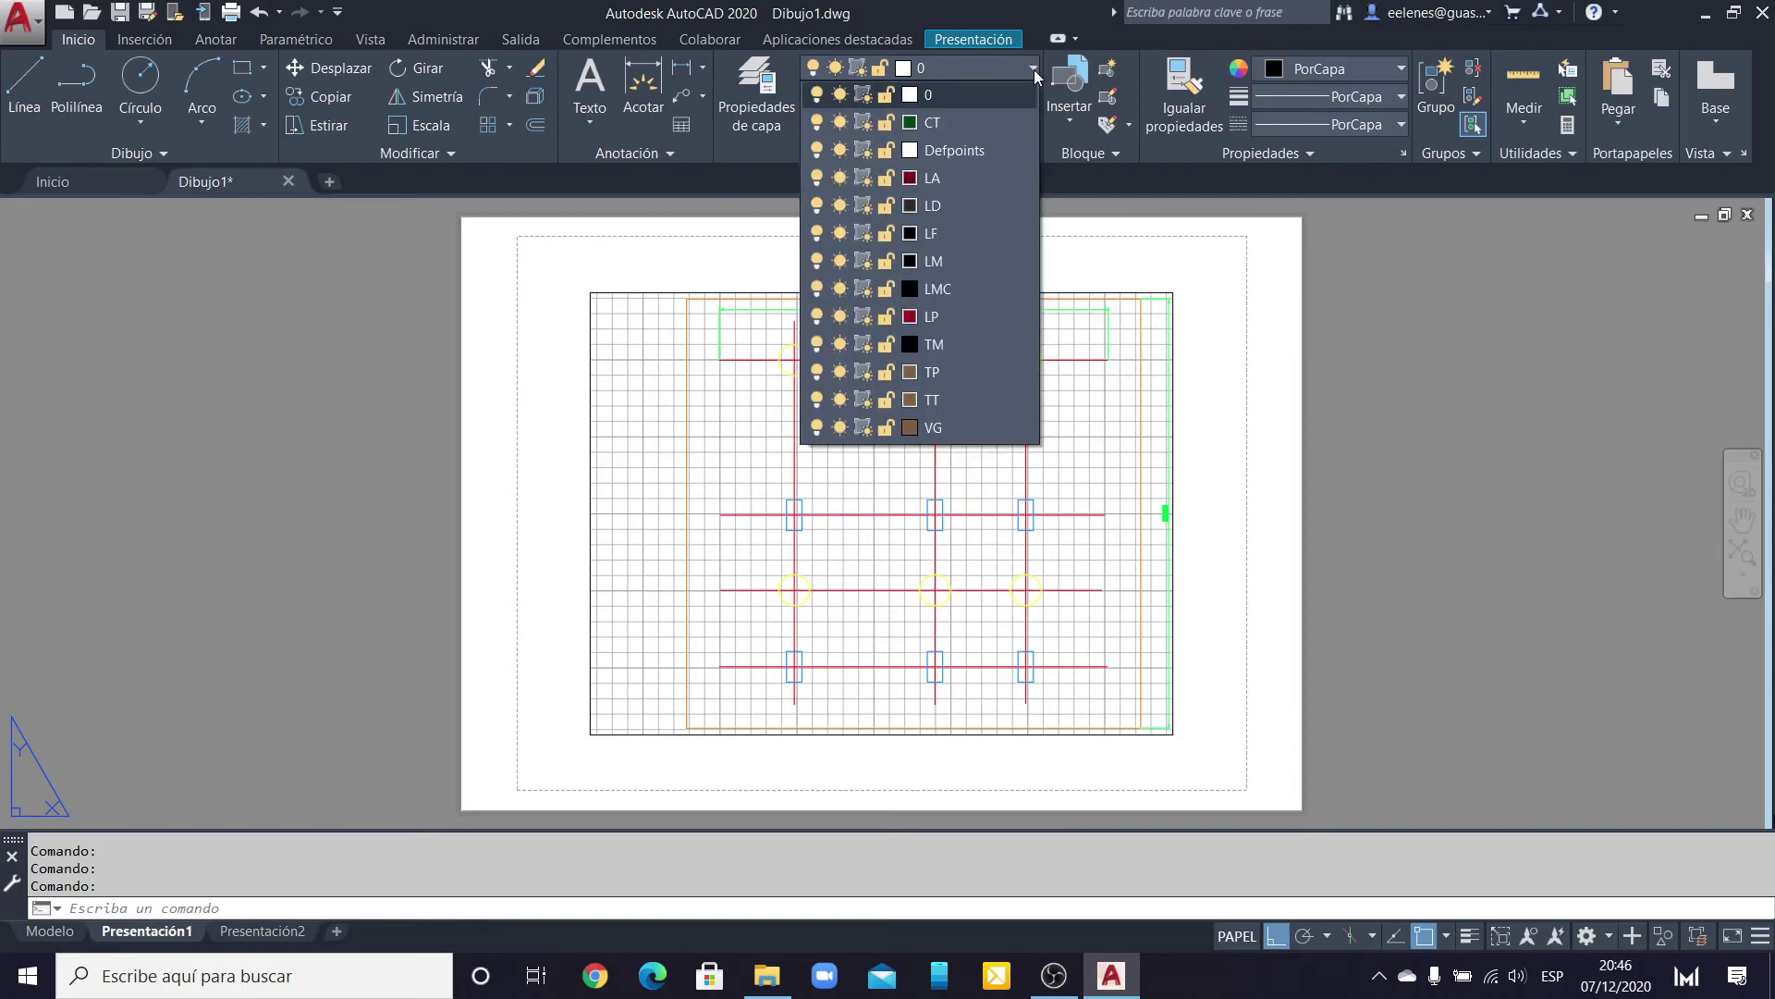
left_click(951, 213)
left_click(146, 81)
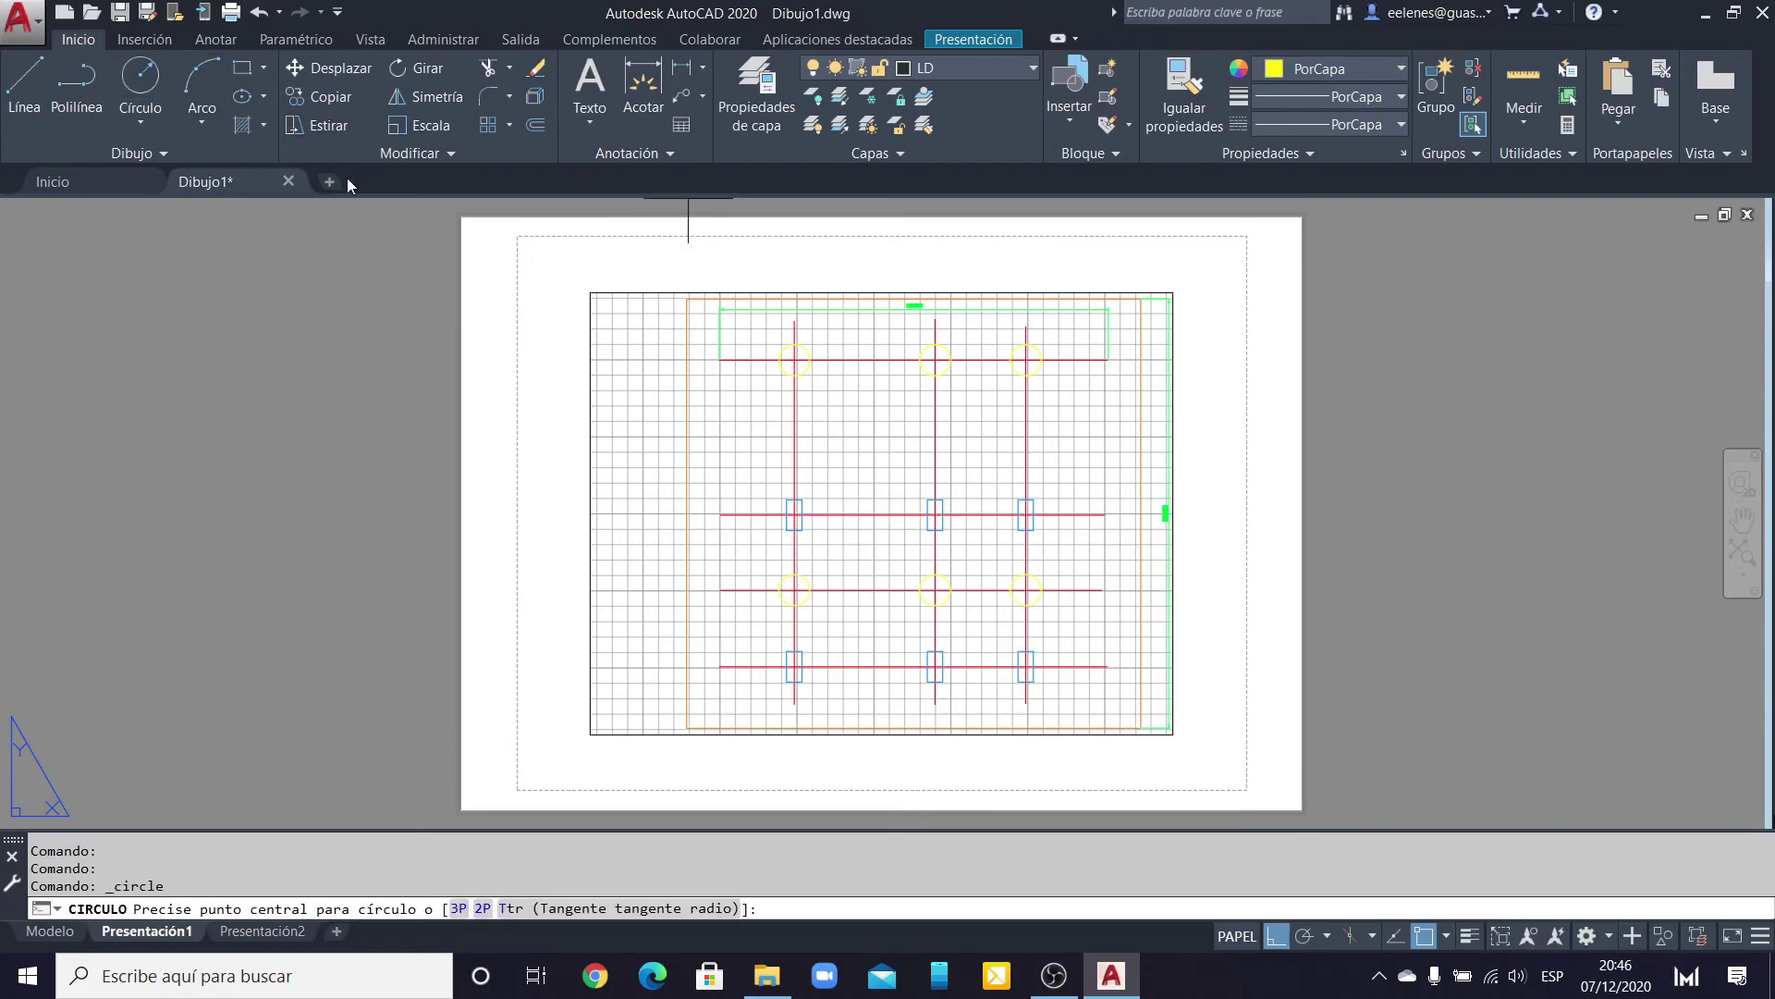
left_click(849, 455)
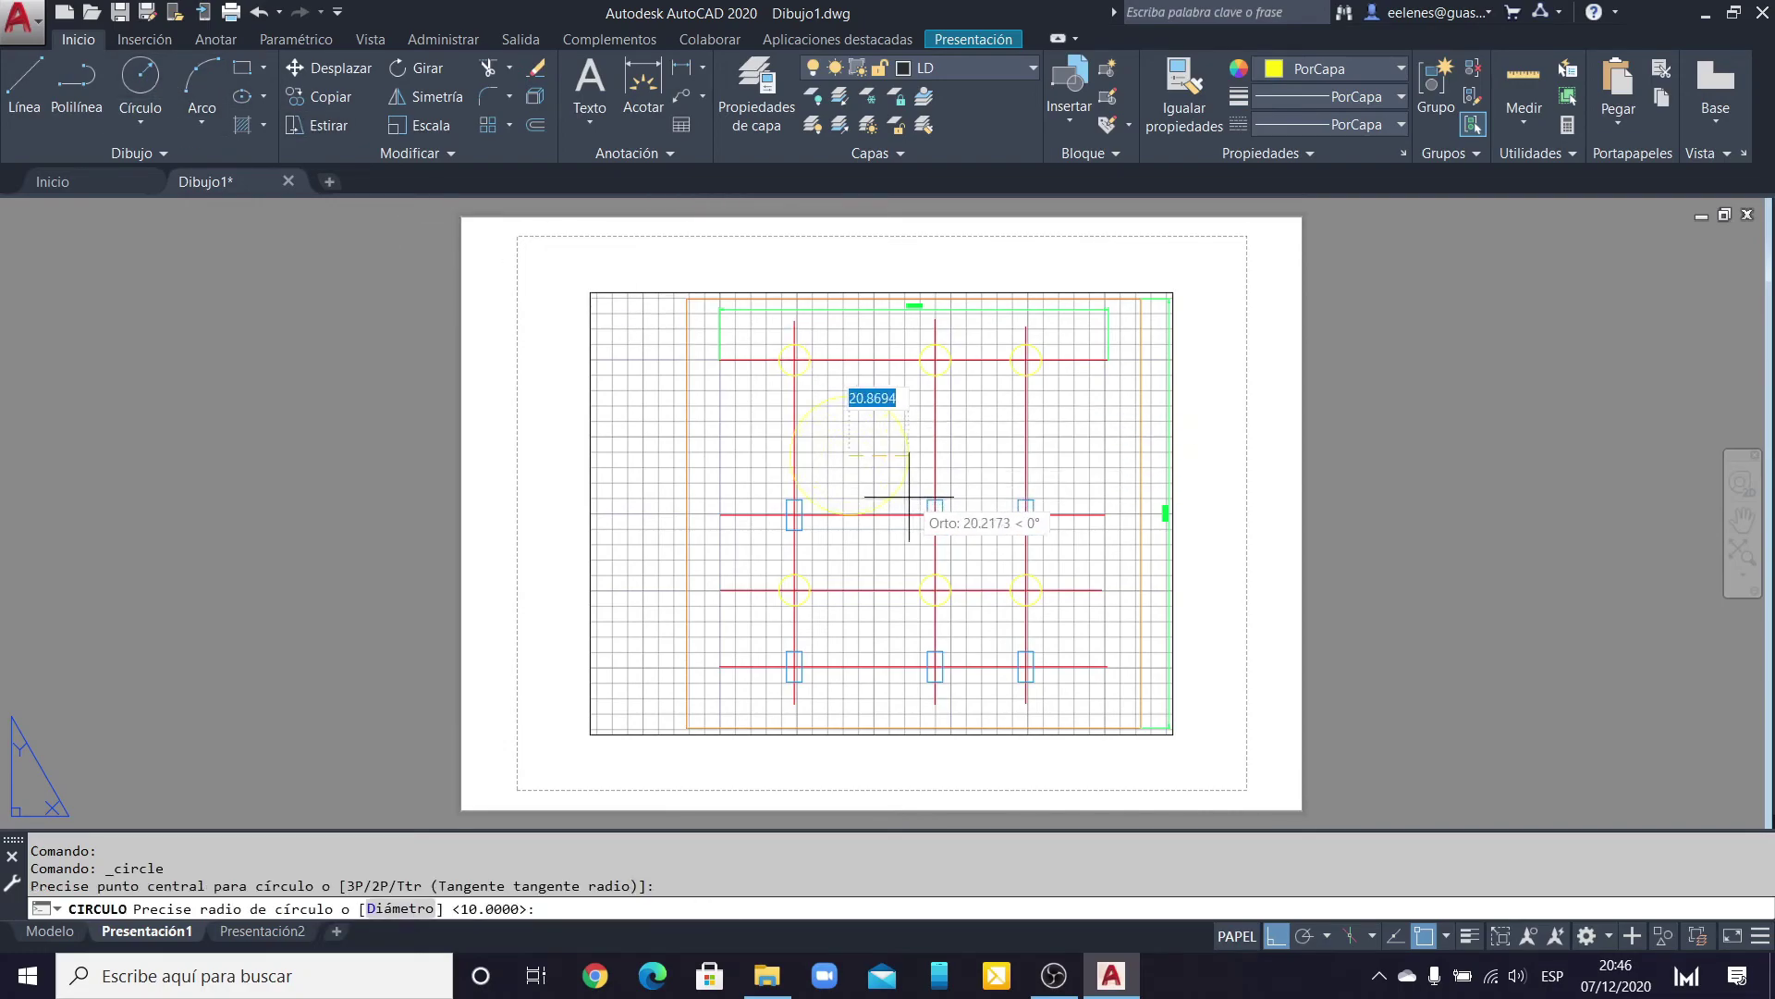
left_click(943, 519)
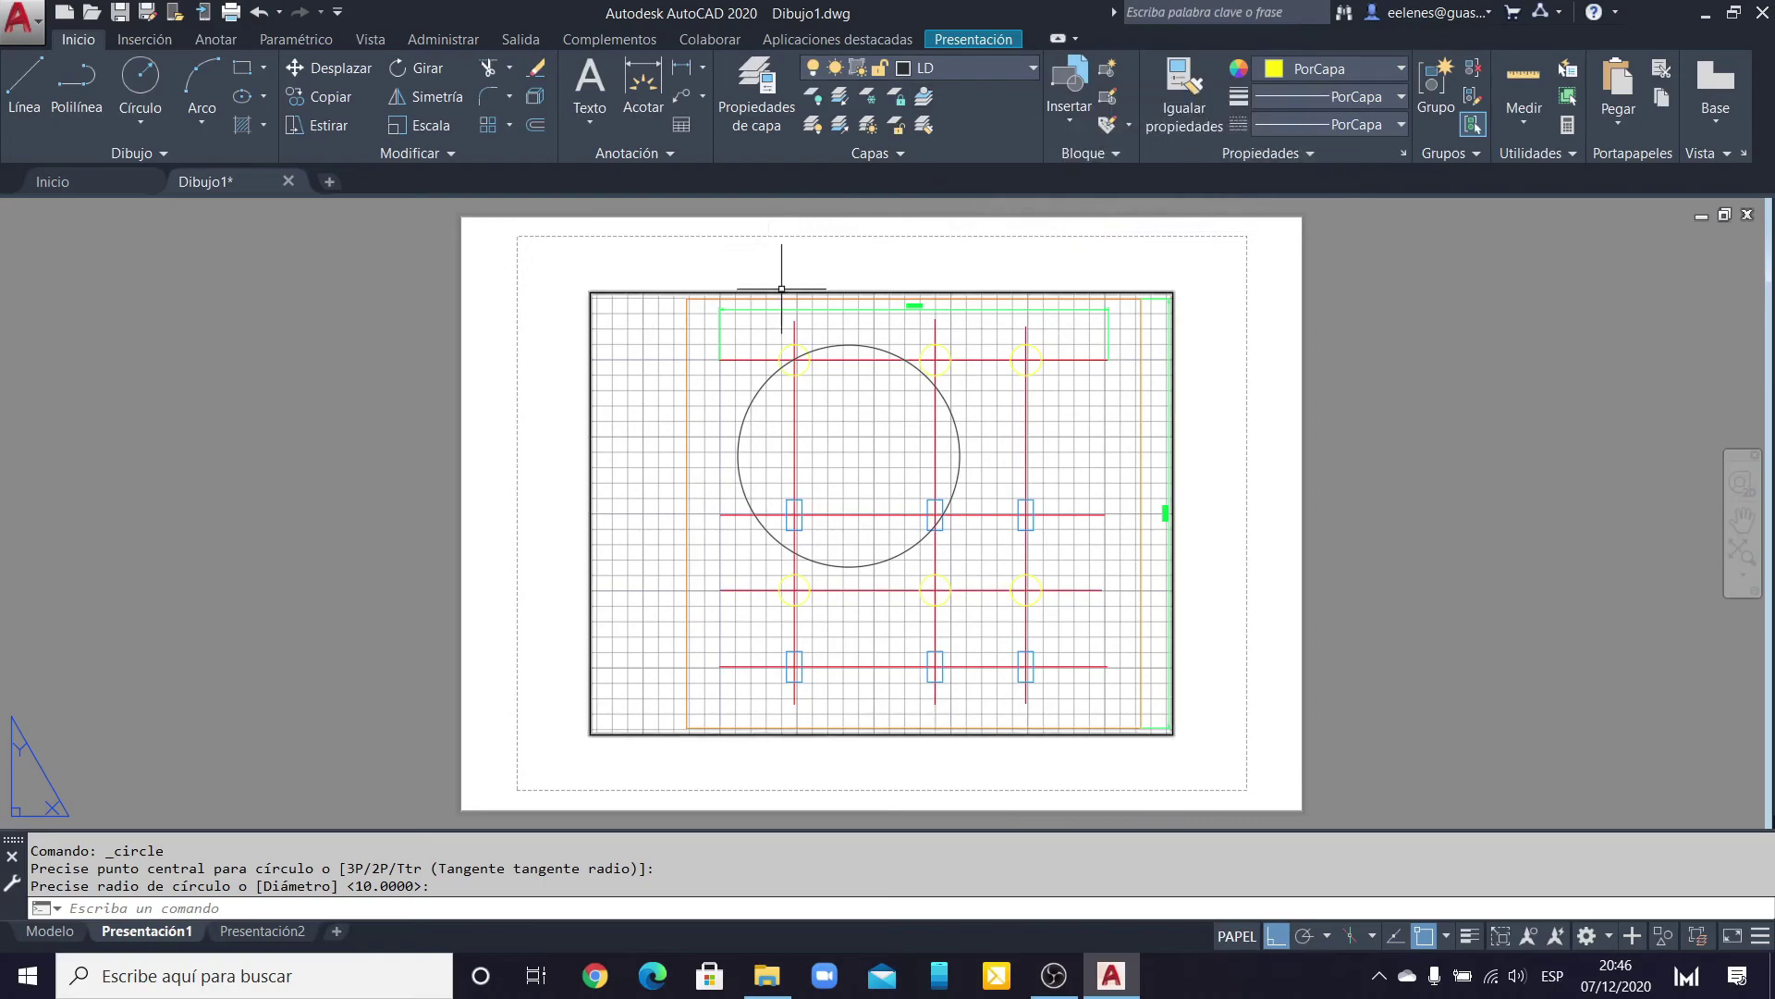
left_click(49, 930)
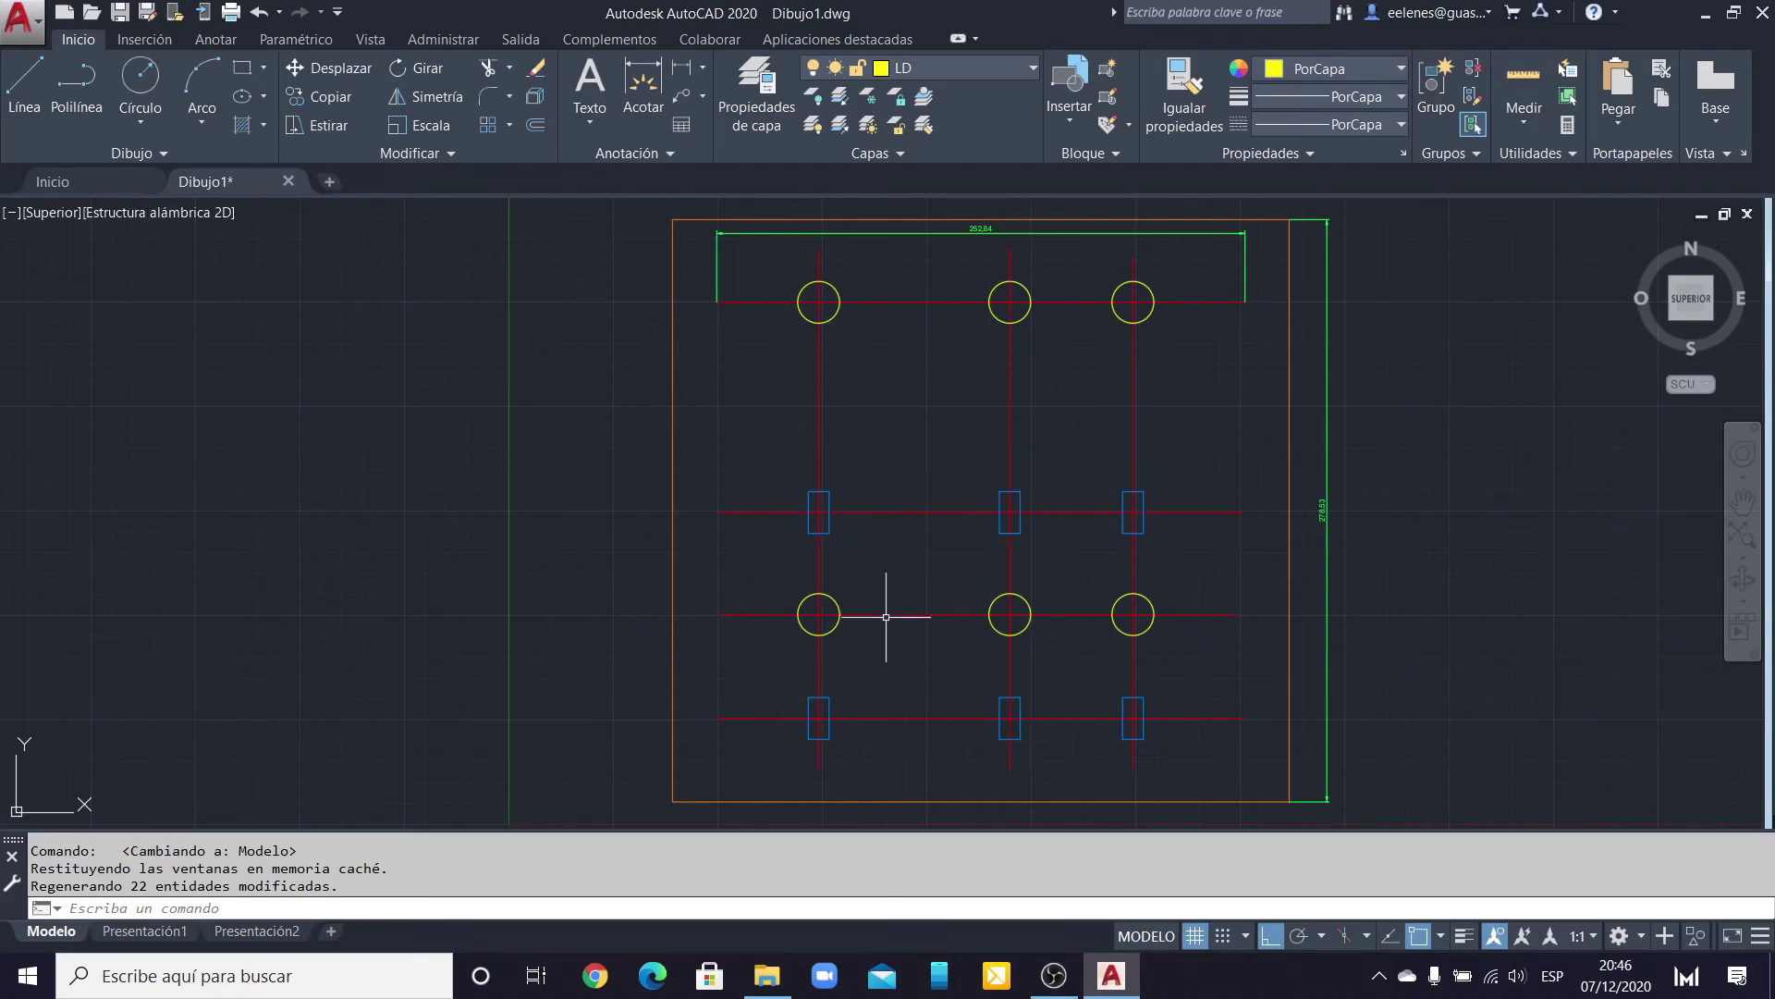
left_click(159, 932)
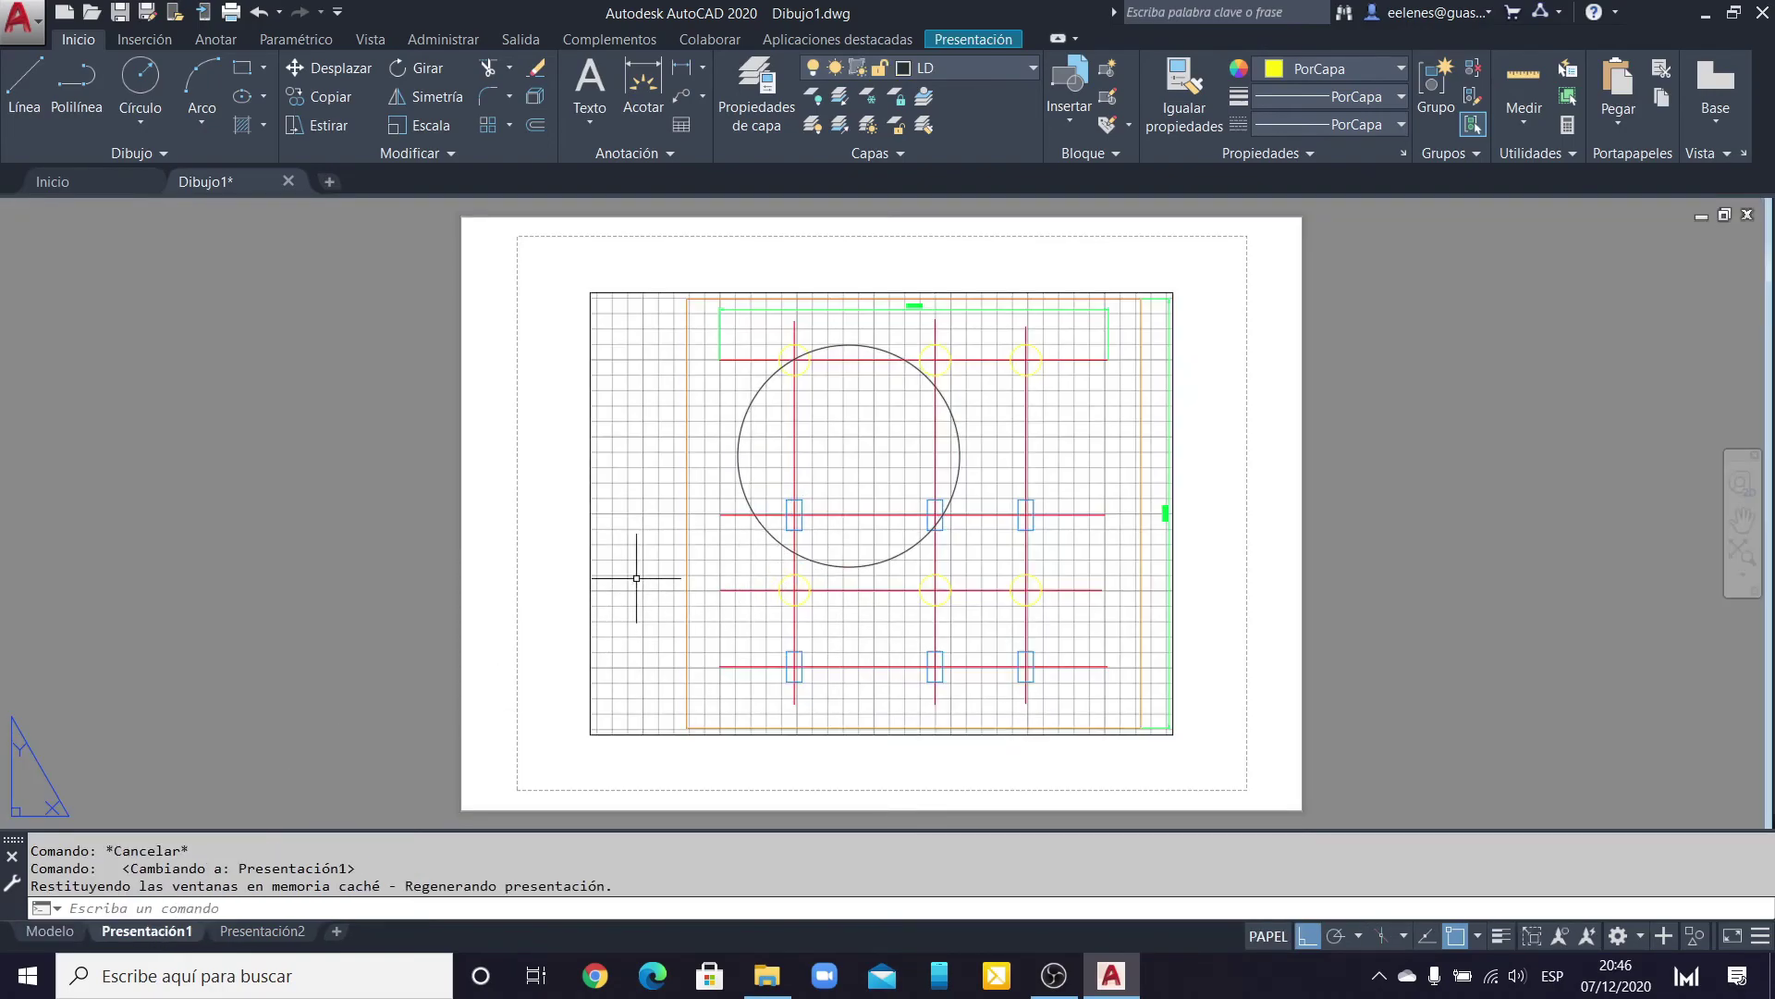
Step: Activate the viewport's model space in Presentación1 and draw a large circle on layer LD over the plan's lower-left part
double_click(635, 512)
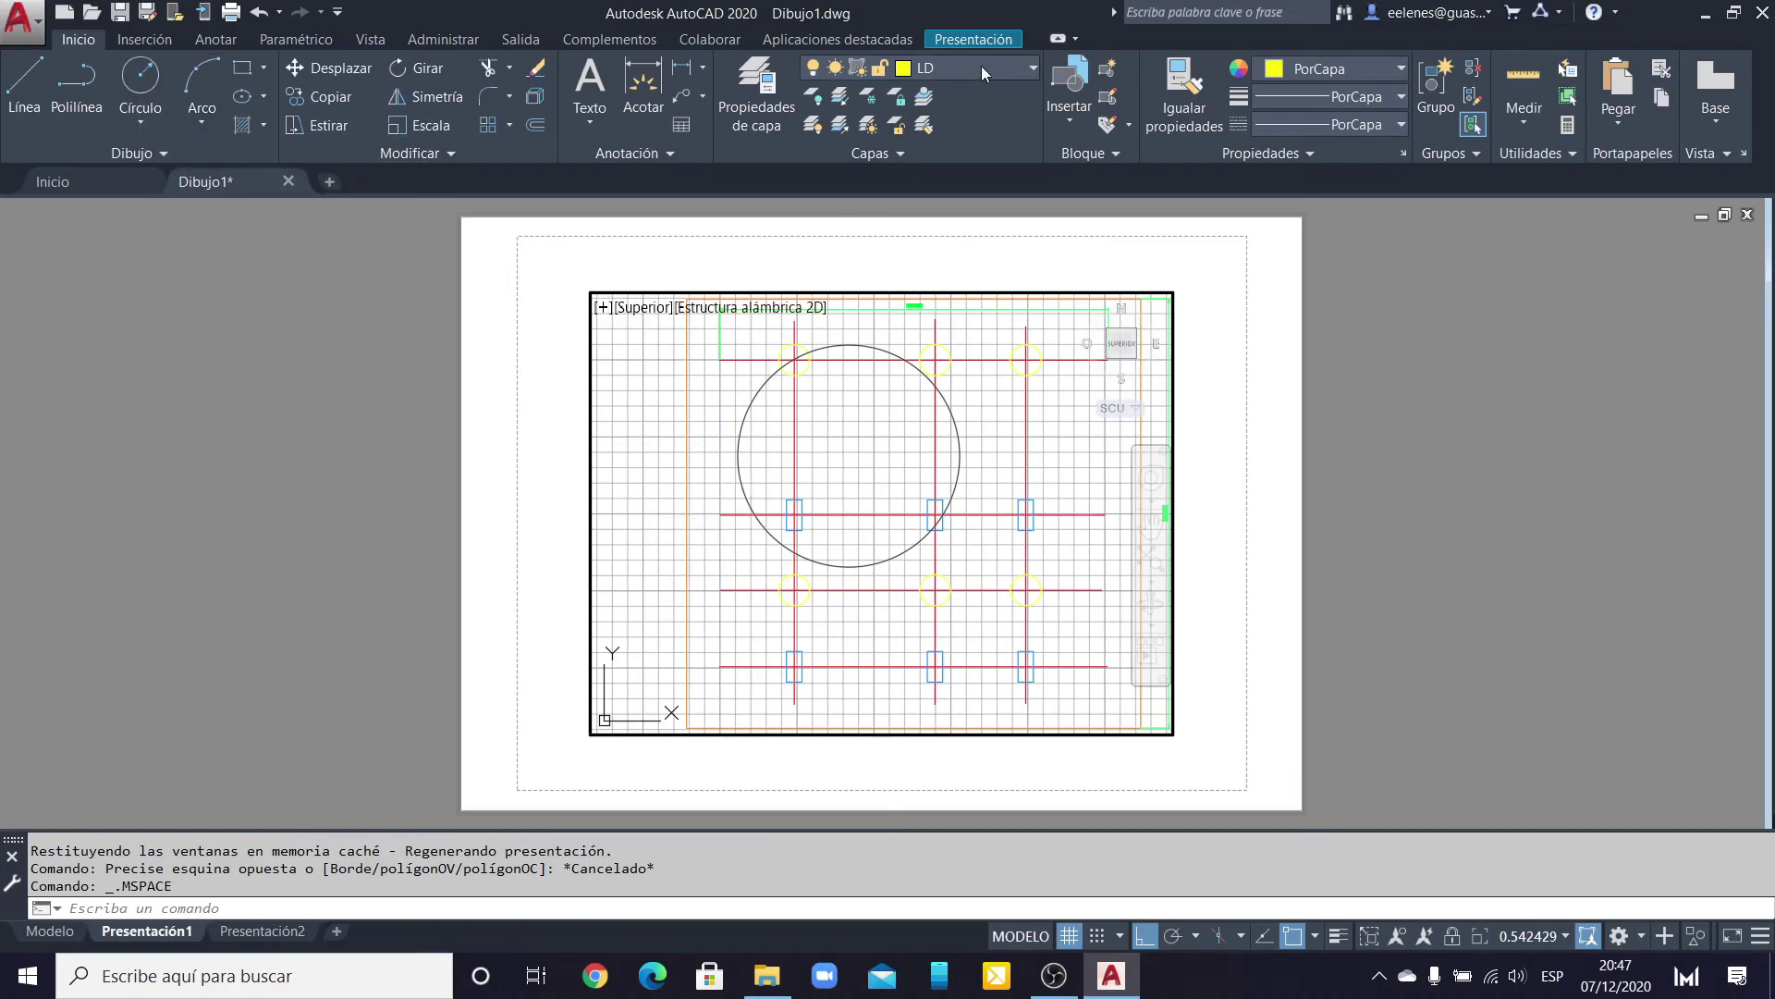
left_click(707, 586)
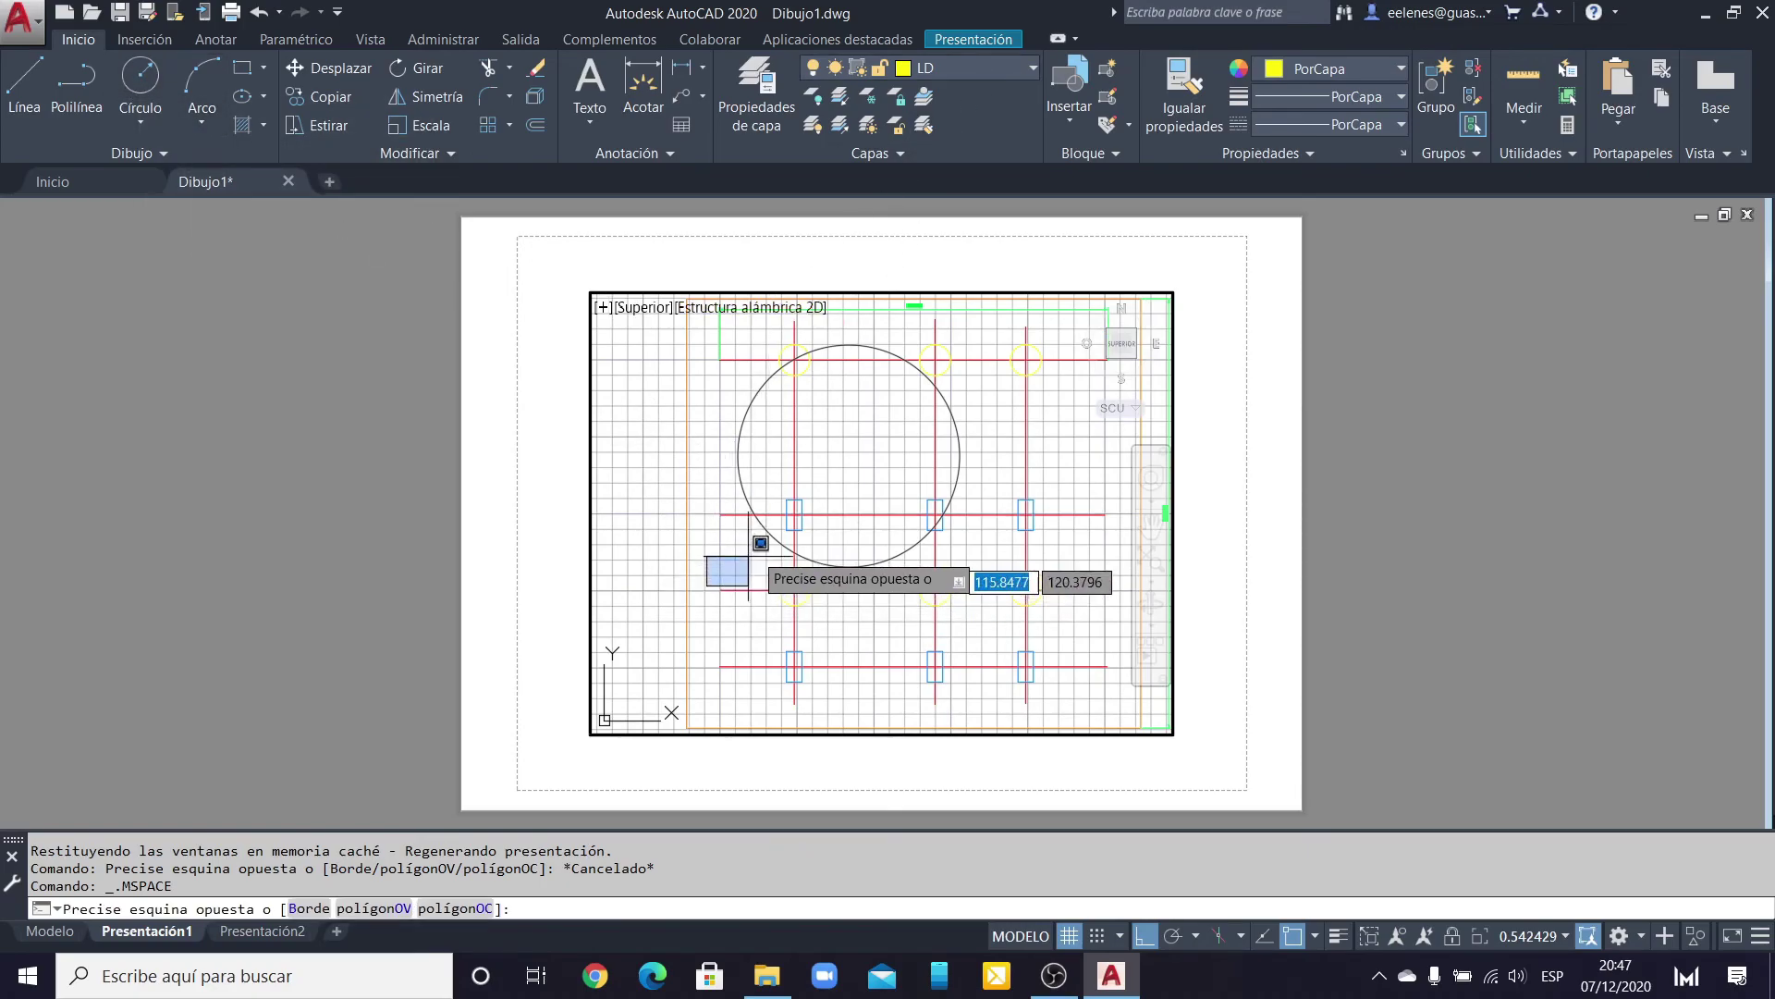
key("Escape")
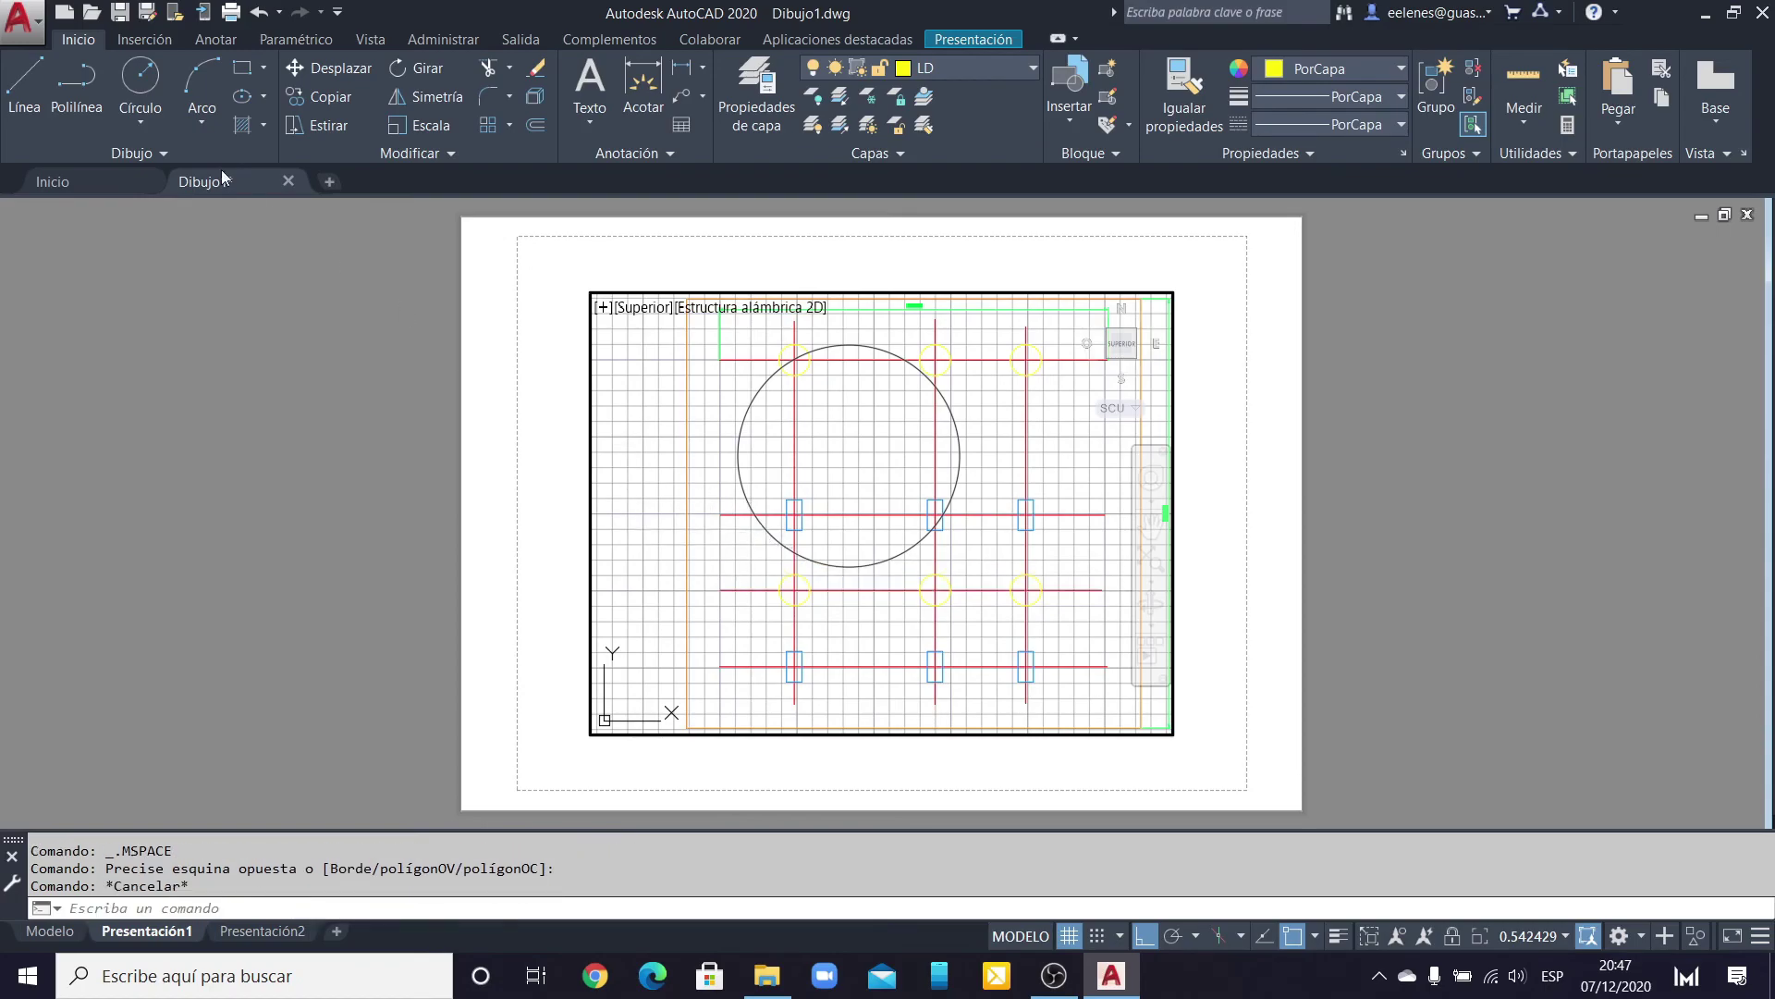
left_click(140, 84)
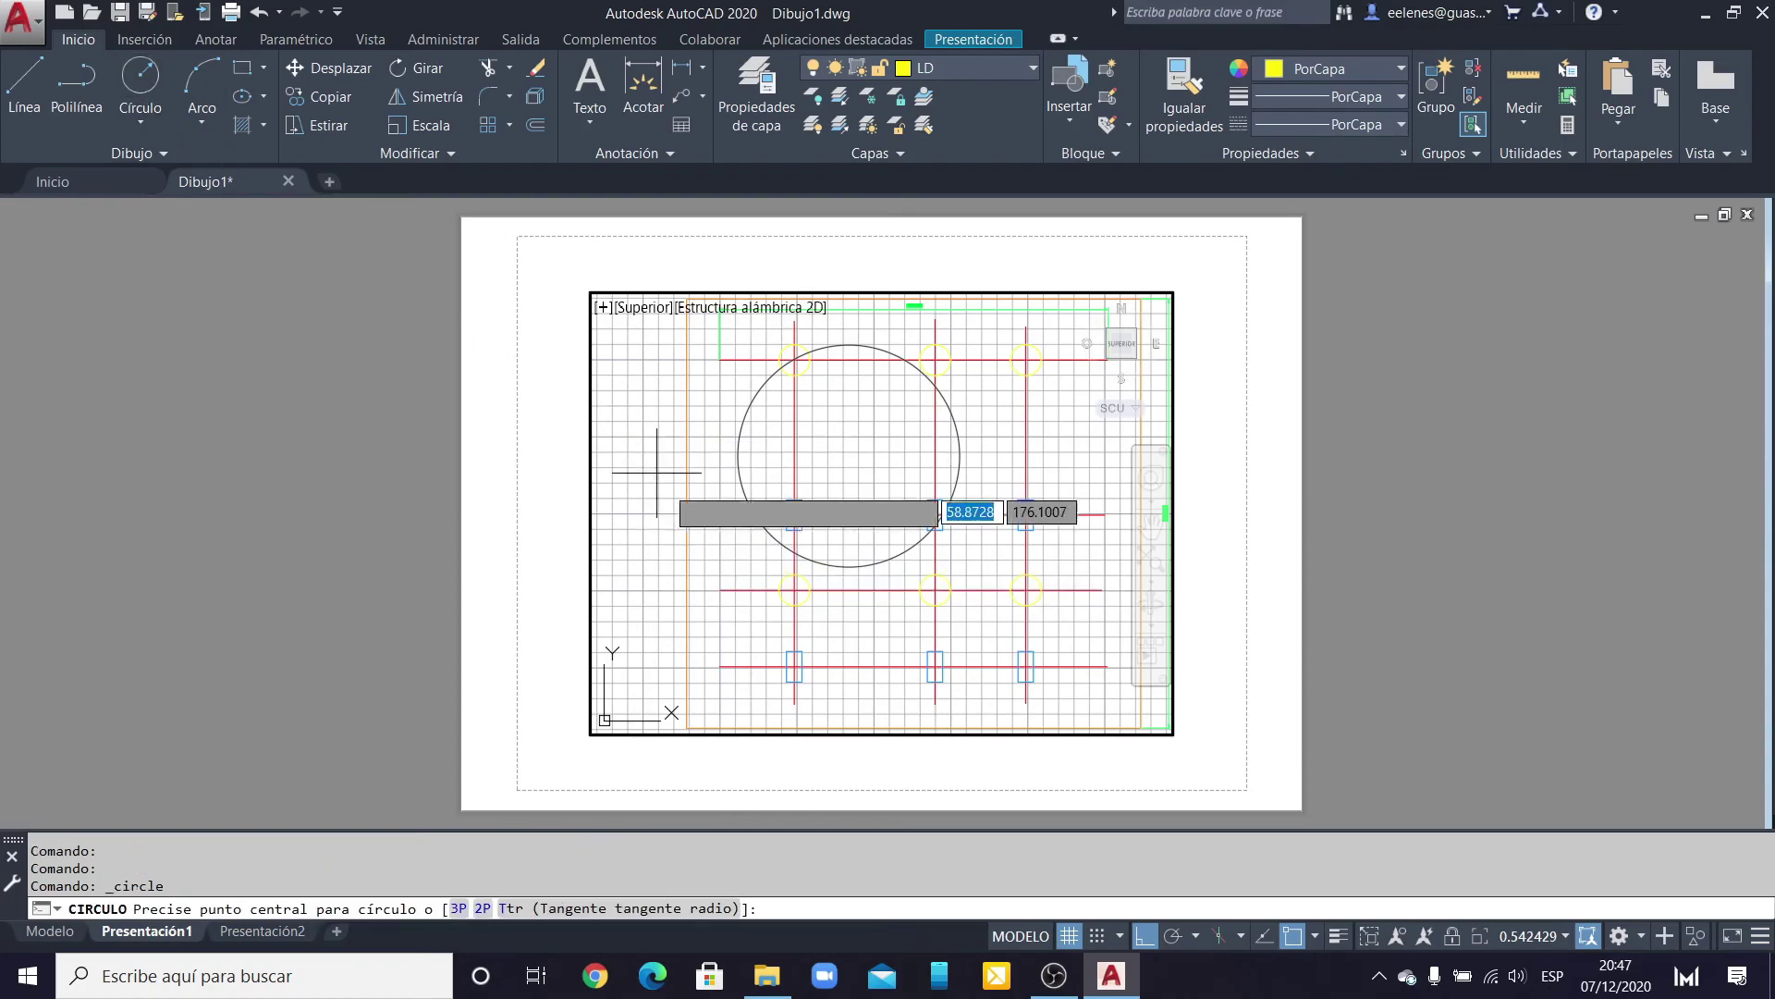
left_click(709, 595)
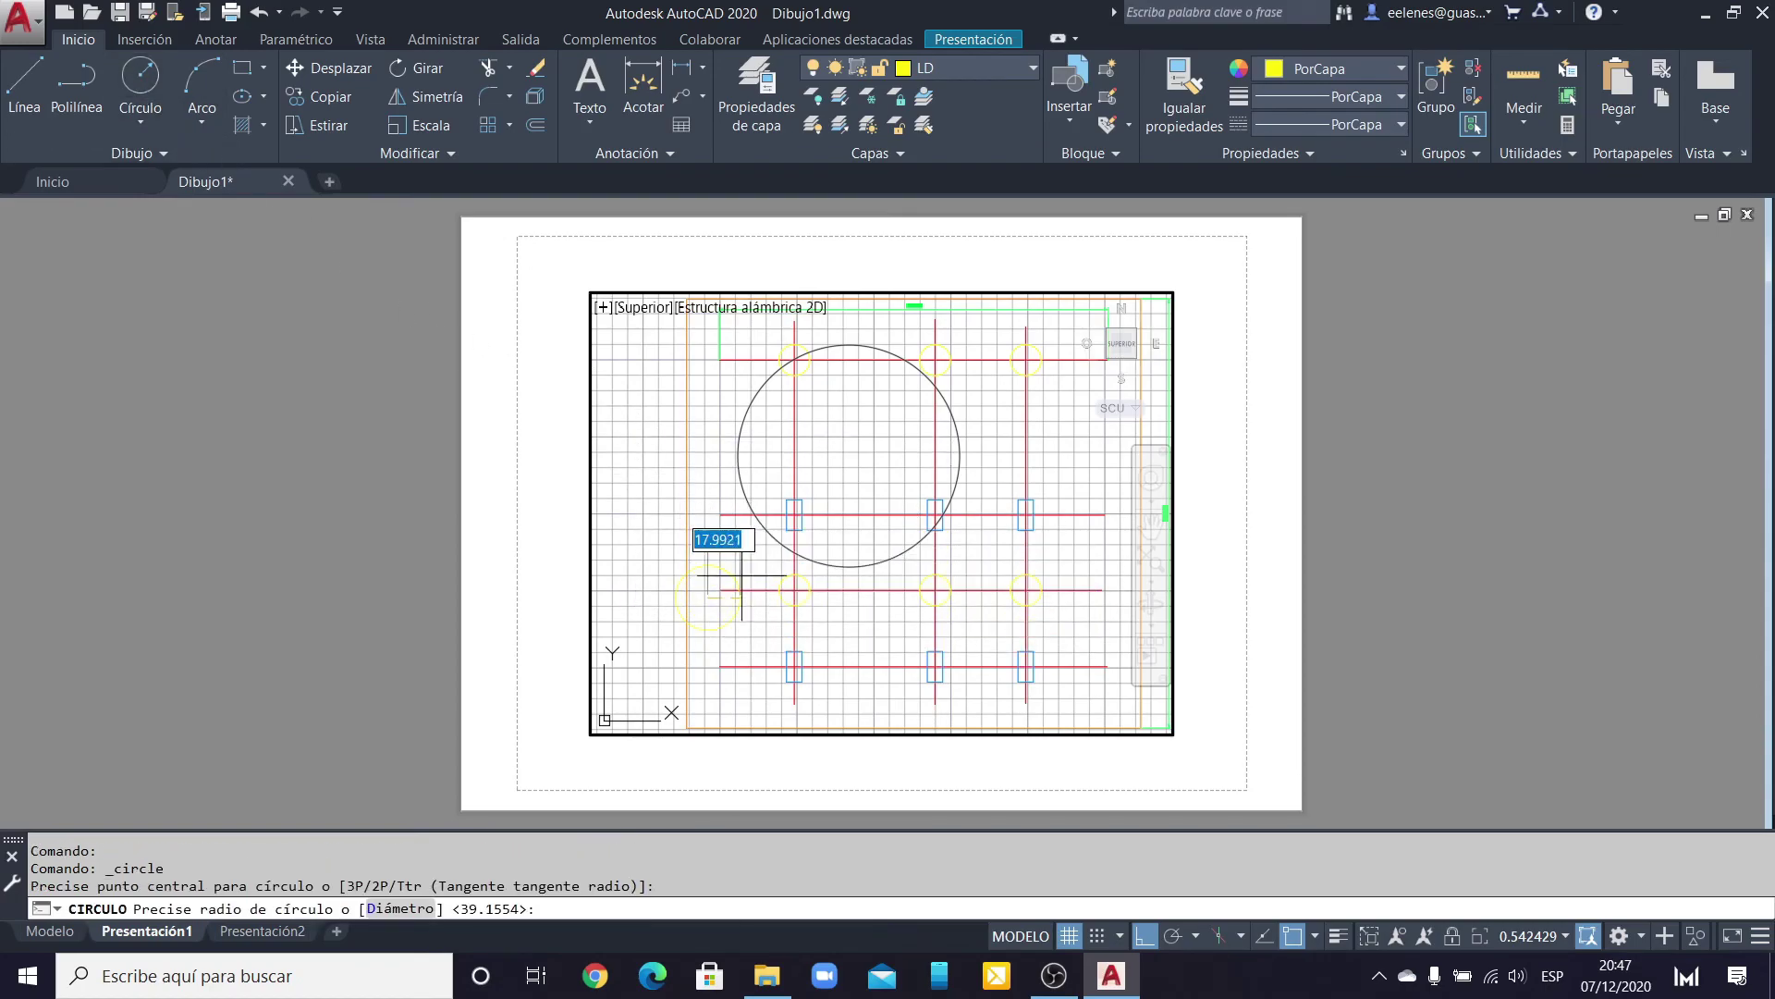
left_click(832, 516)
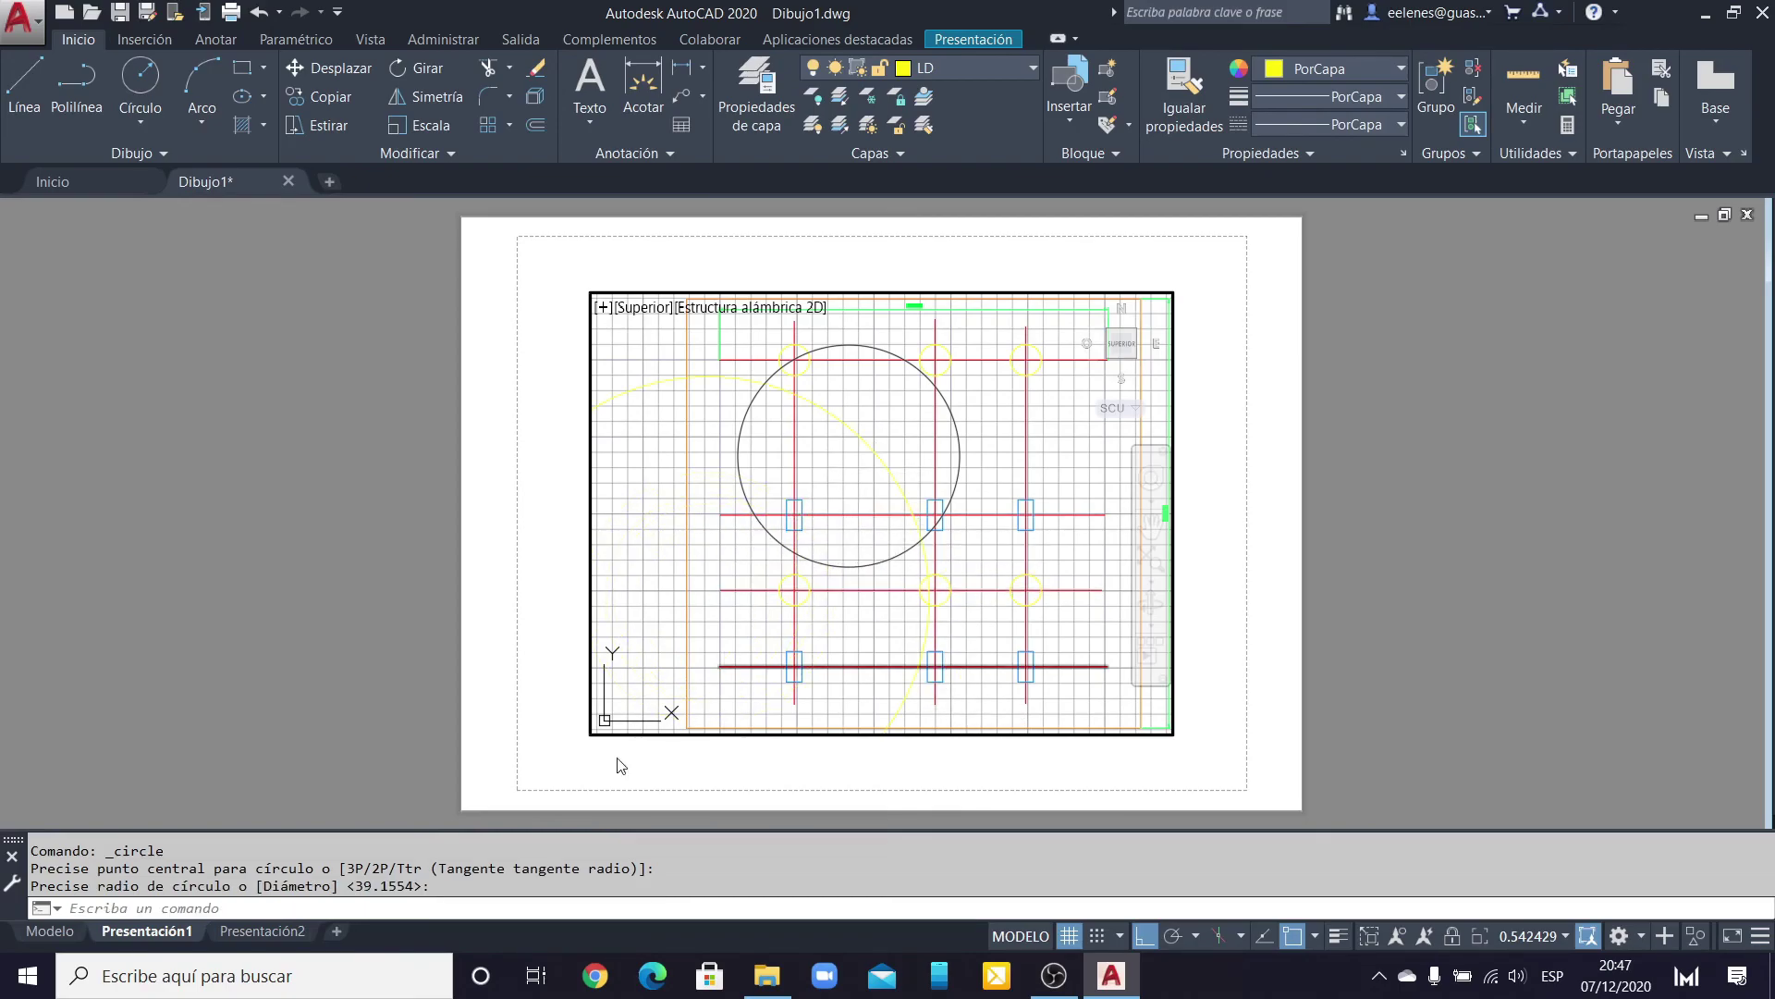
Step: Inspect the large circle in model space and erase it
left_click(51, 931)
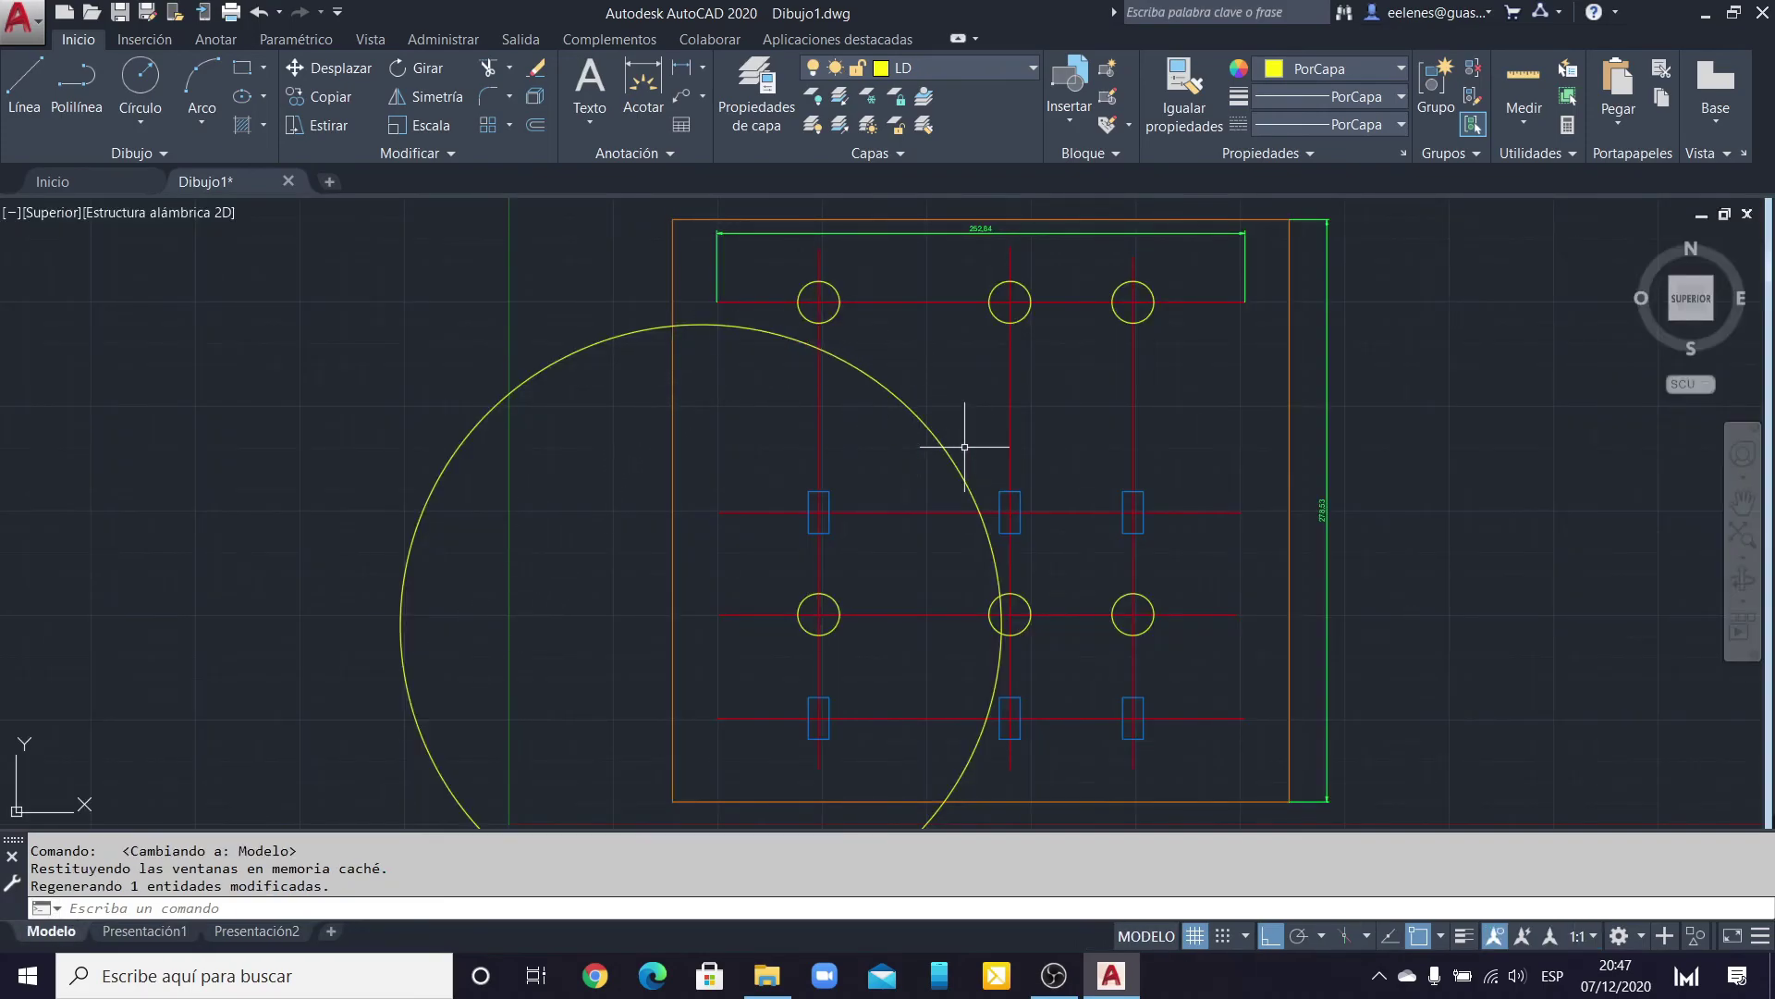
left_click(593, 358)
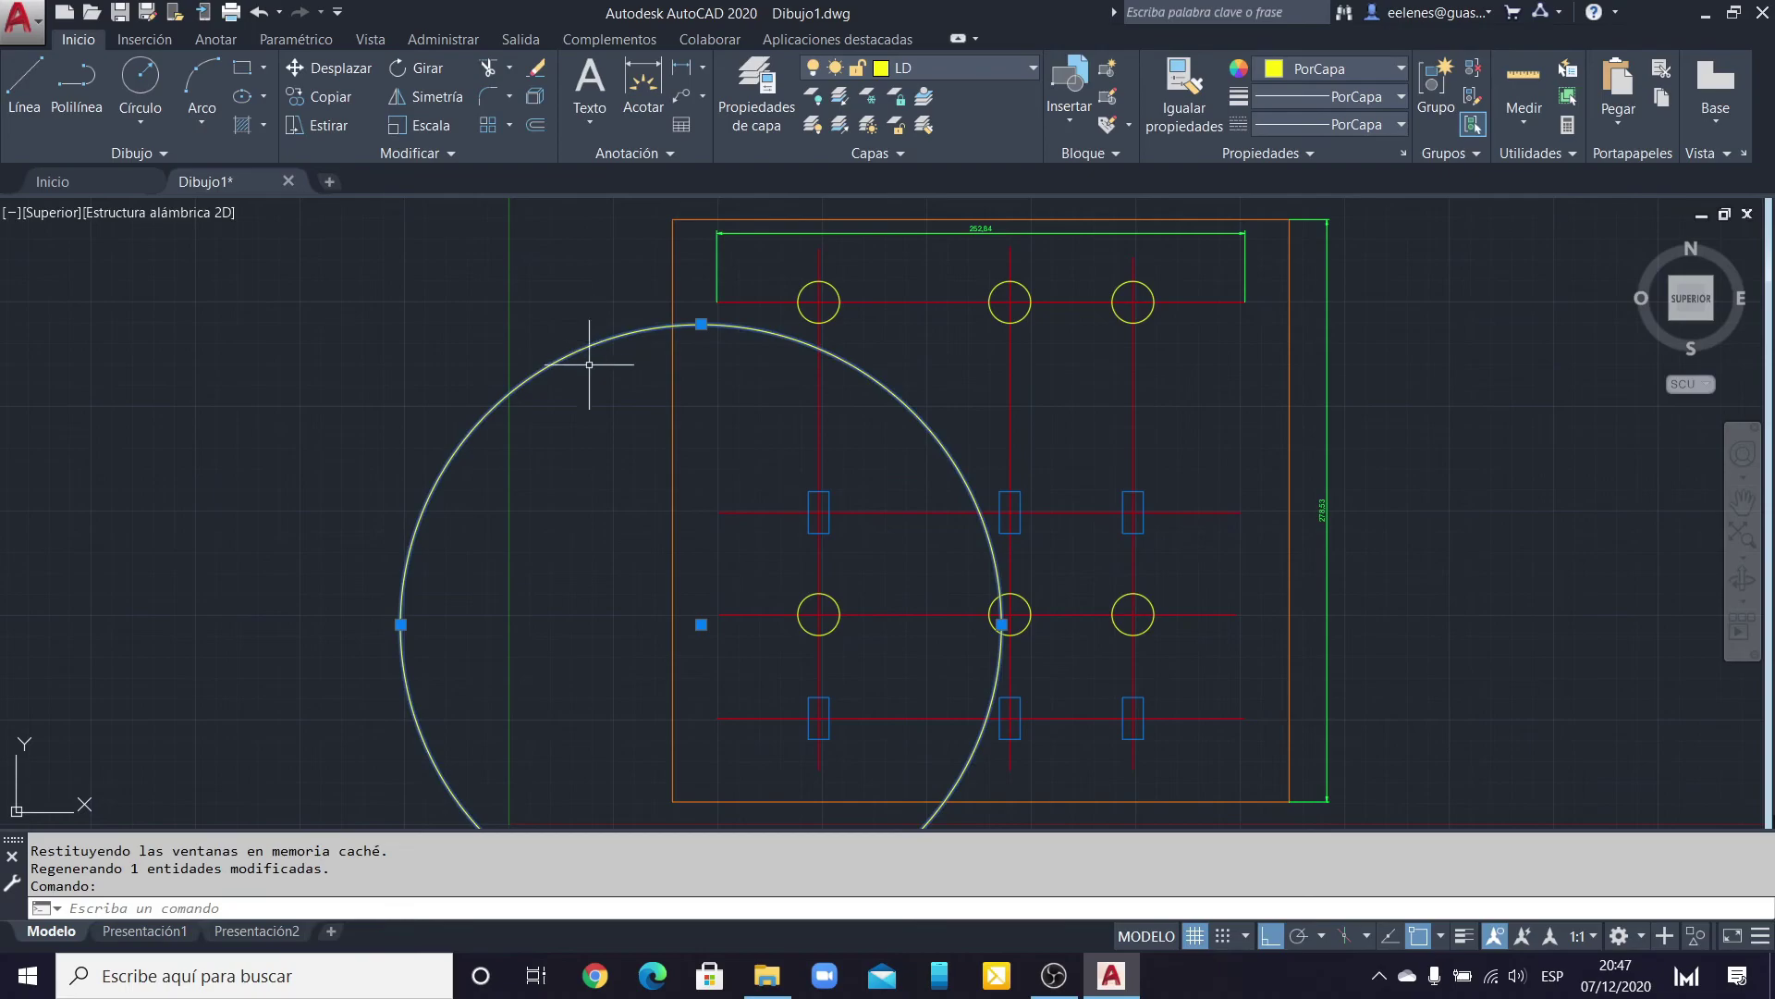
key("Delete")
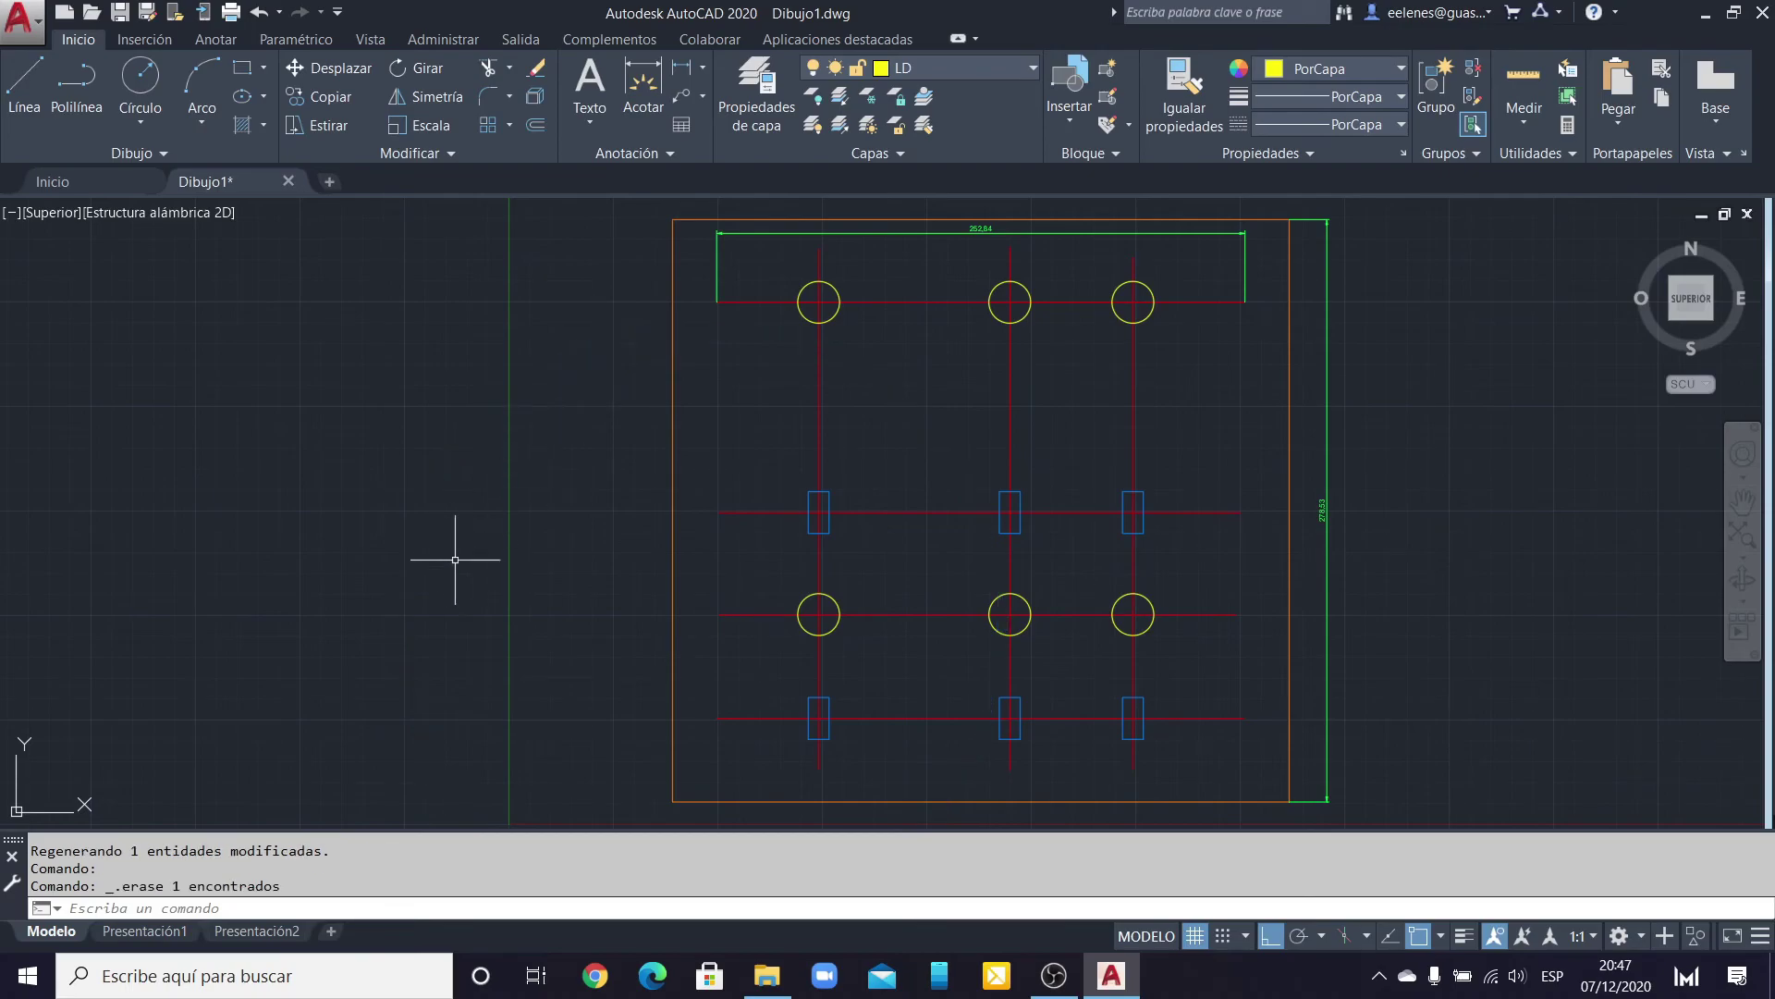
Step: Return to Presentación1, try selecting the remaining circle from inside the viewport, and erase it from paper space
left_click(143, 930)
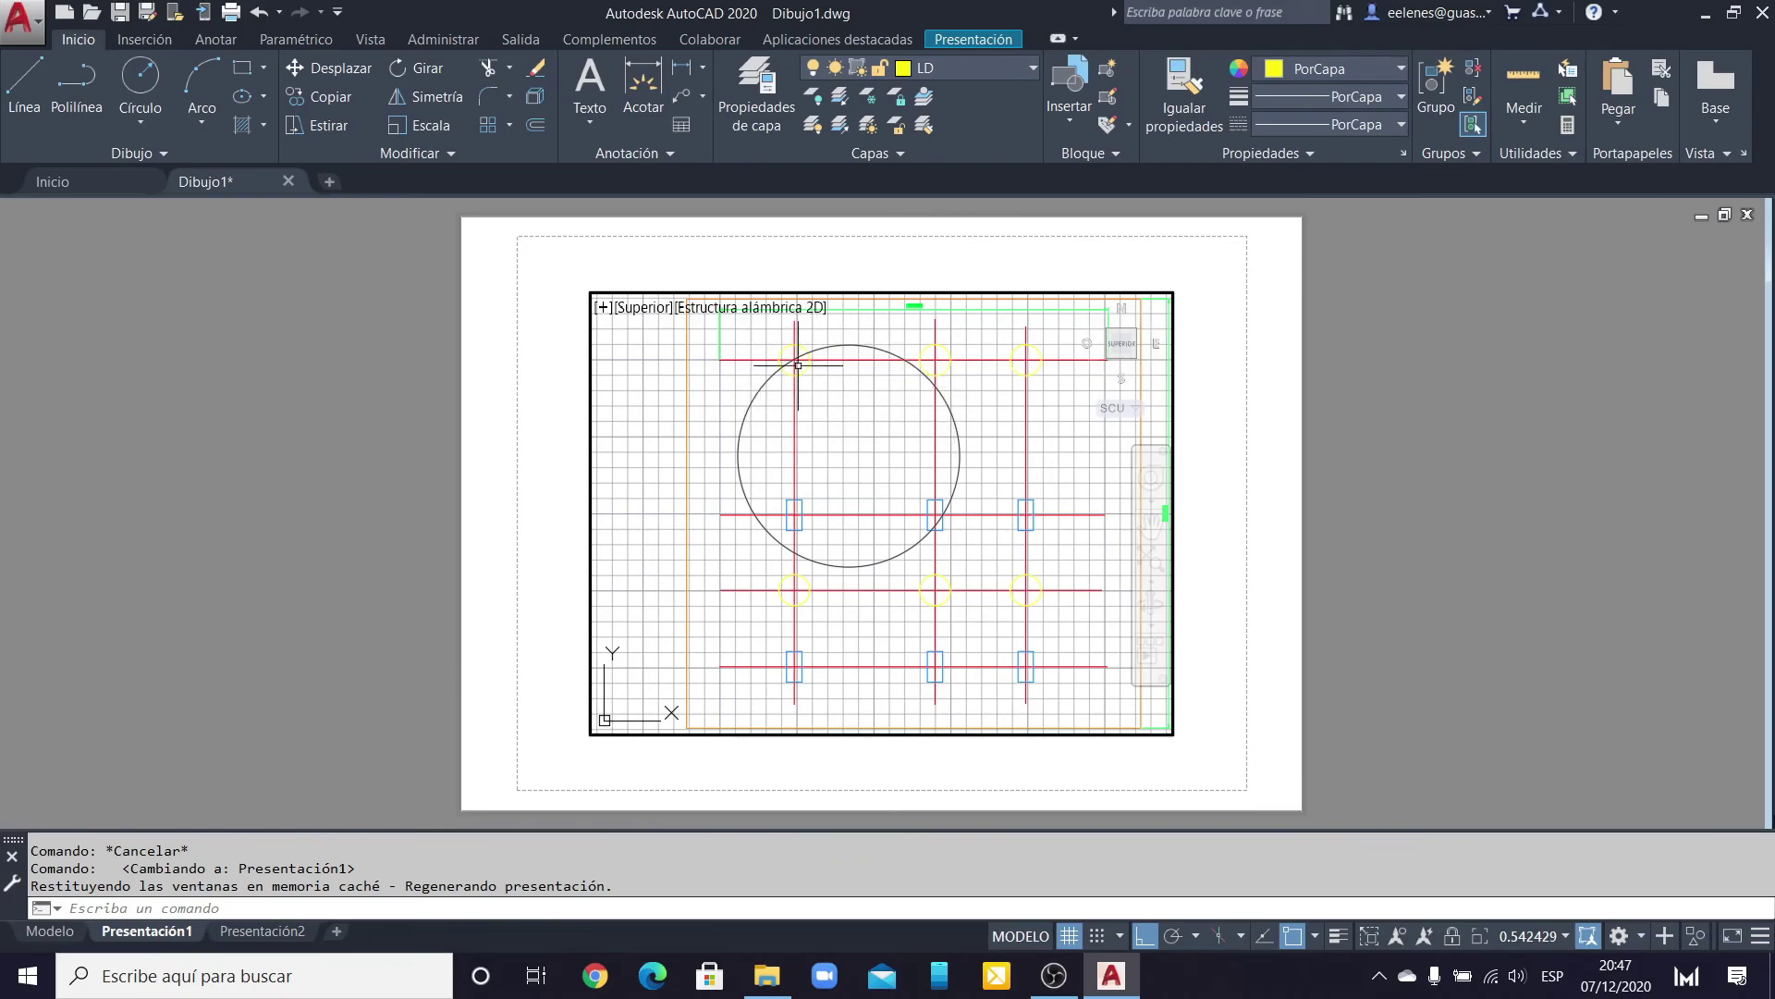
left_click(737, 467)
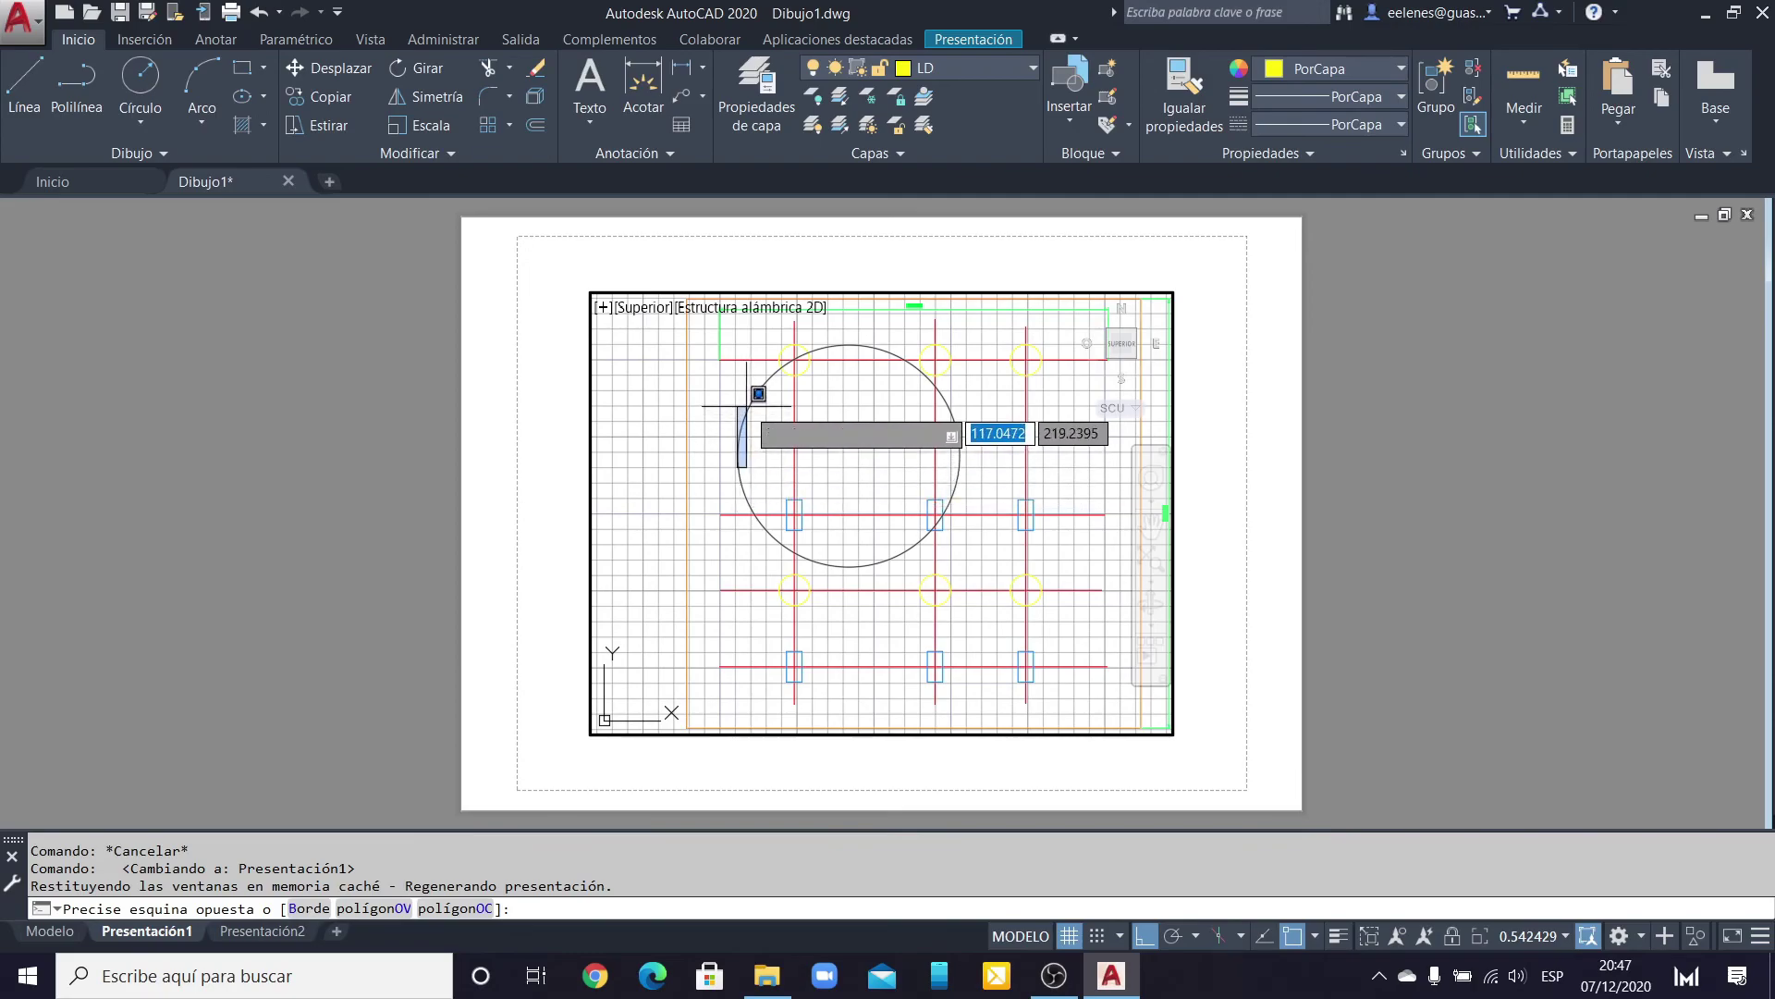
left_click(755, 467)
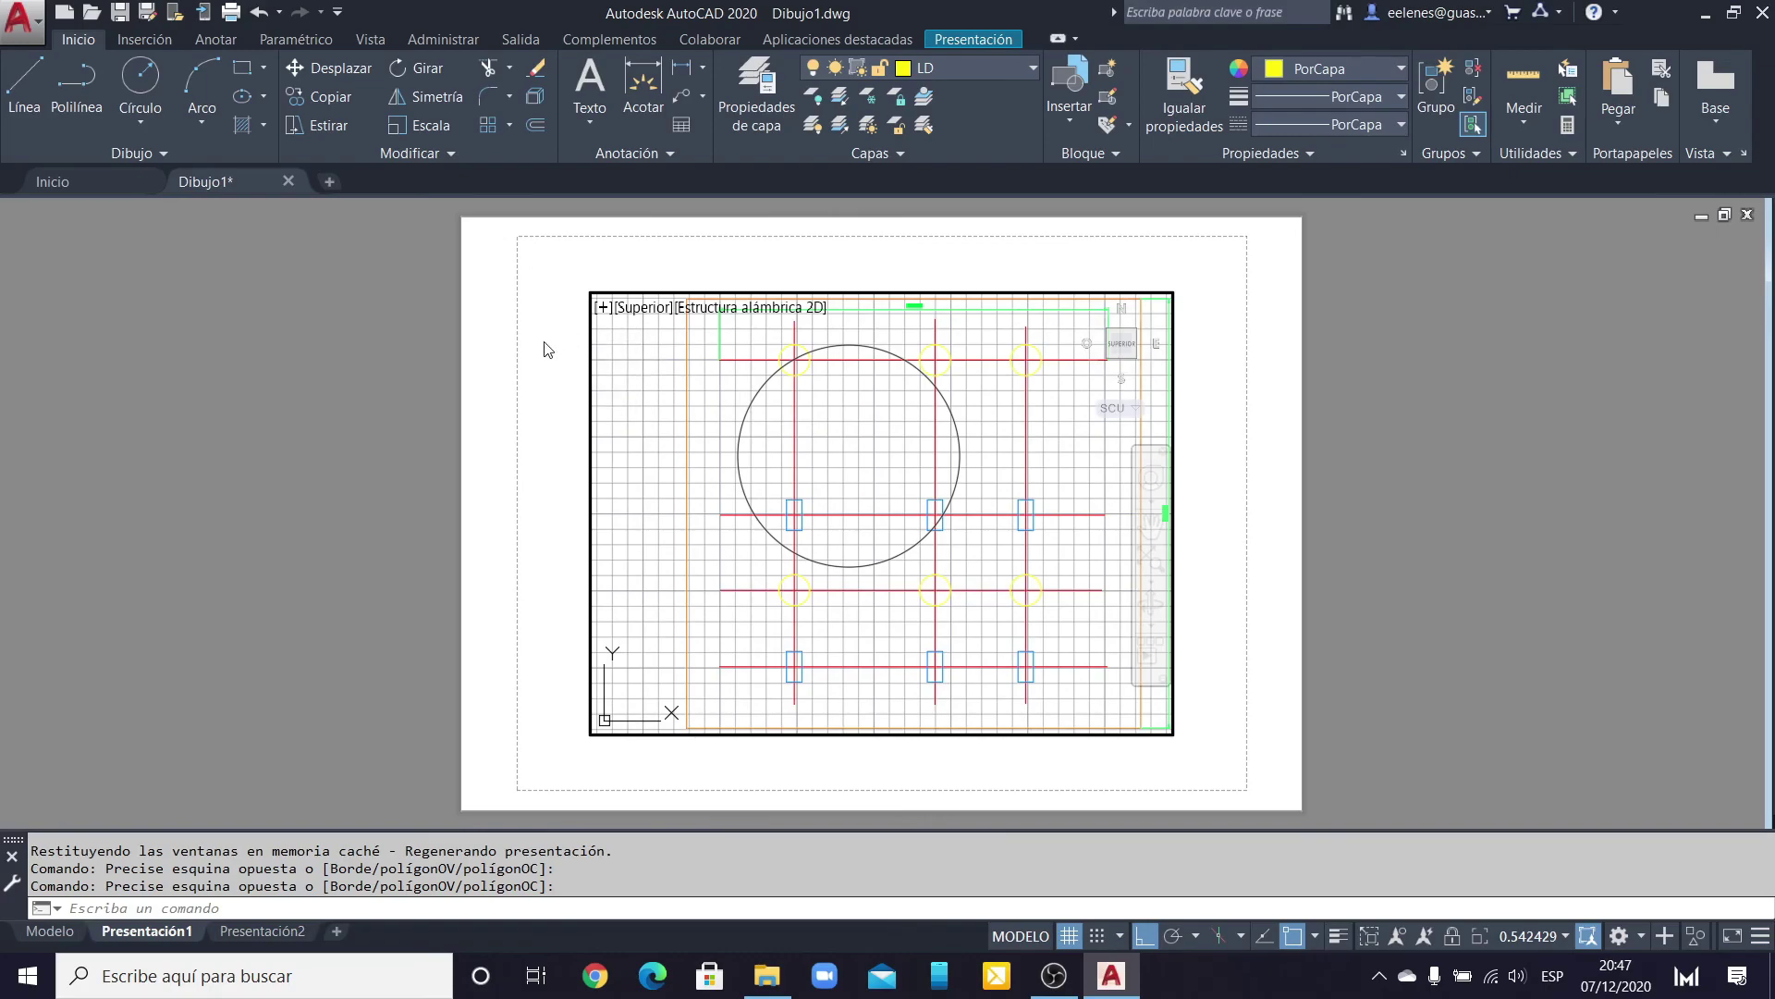
double_click(541, 375)
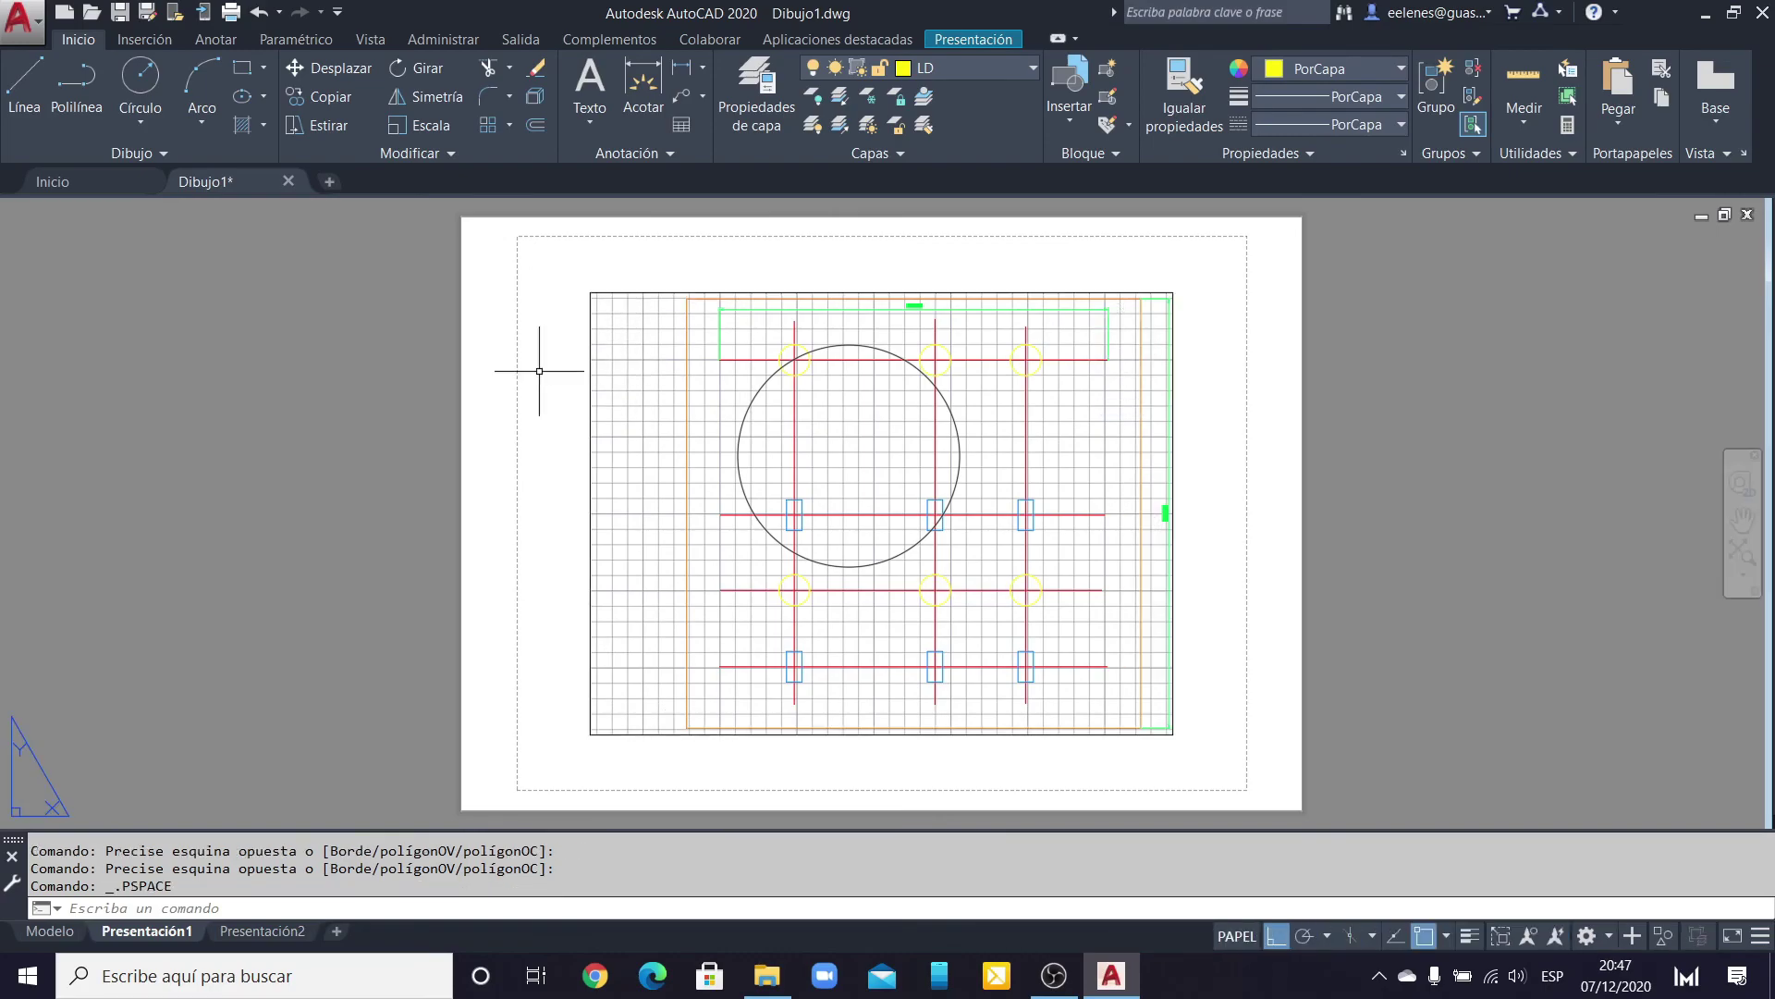
left_click(750, 401)
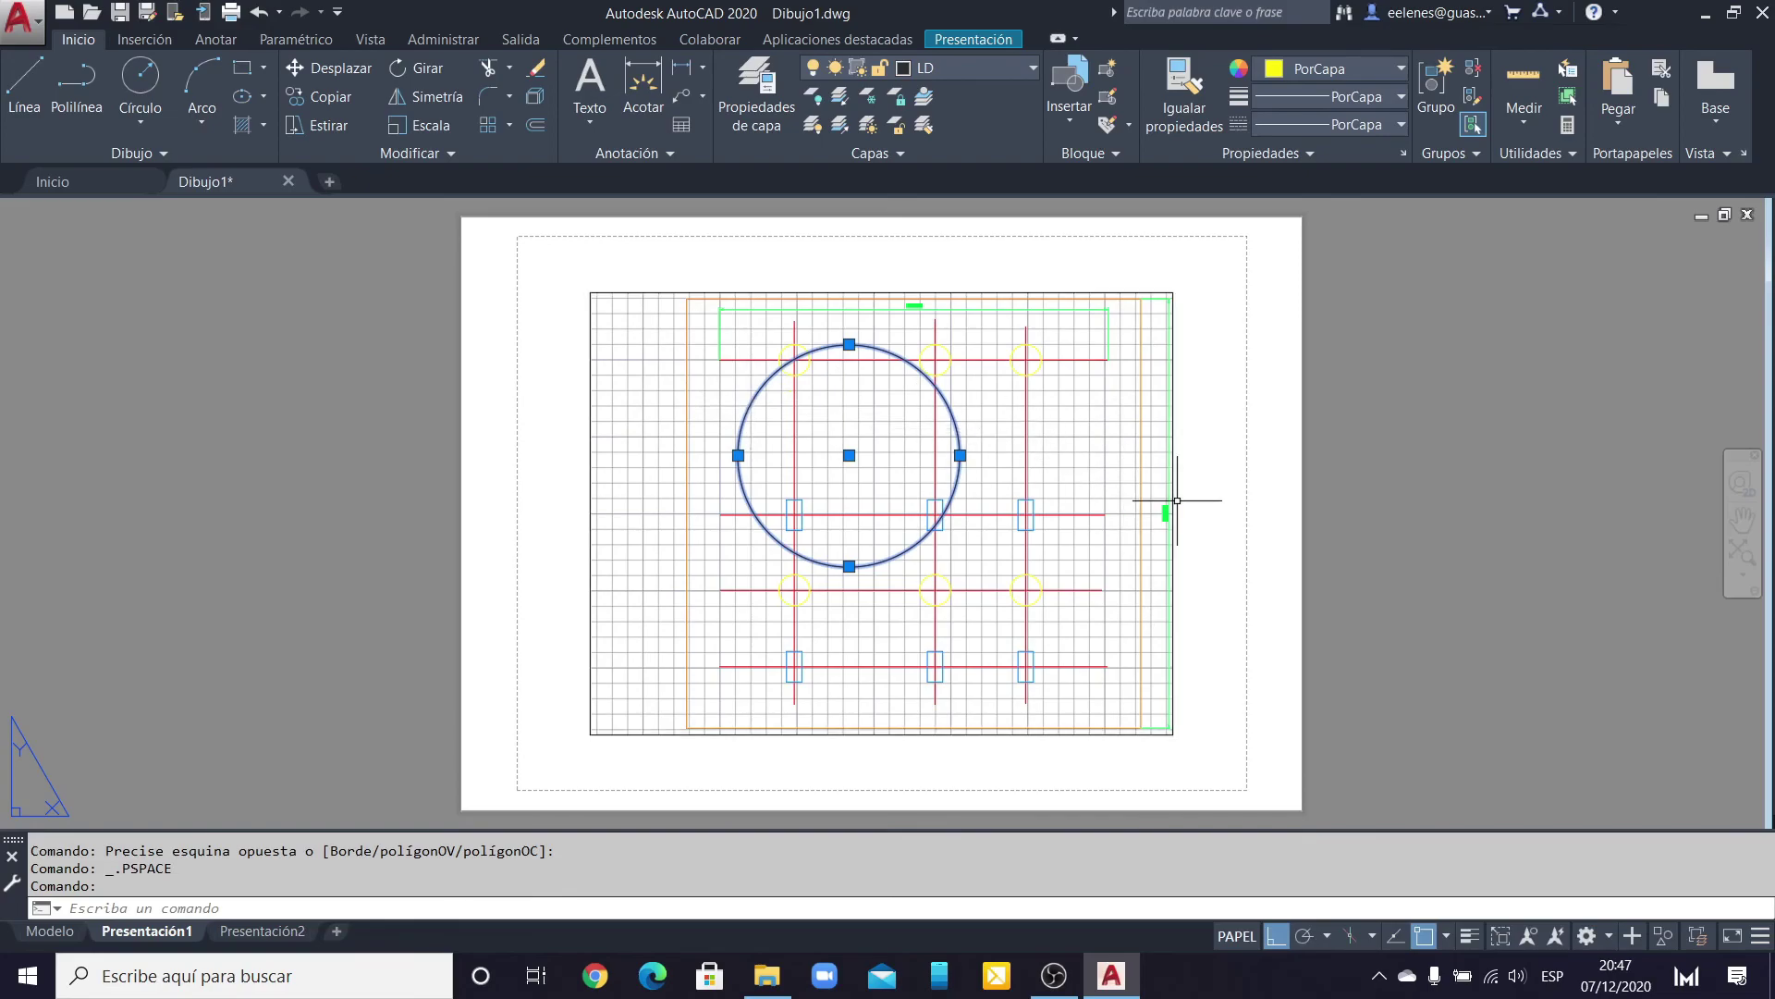
key("Delete")
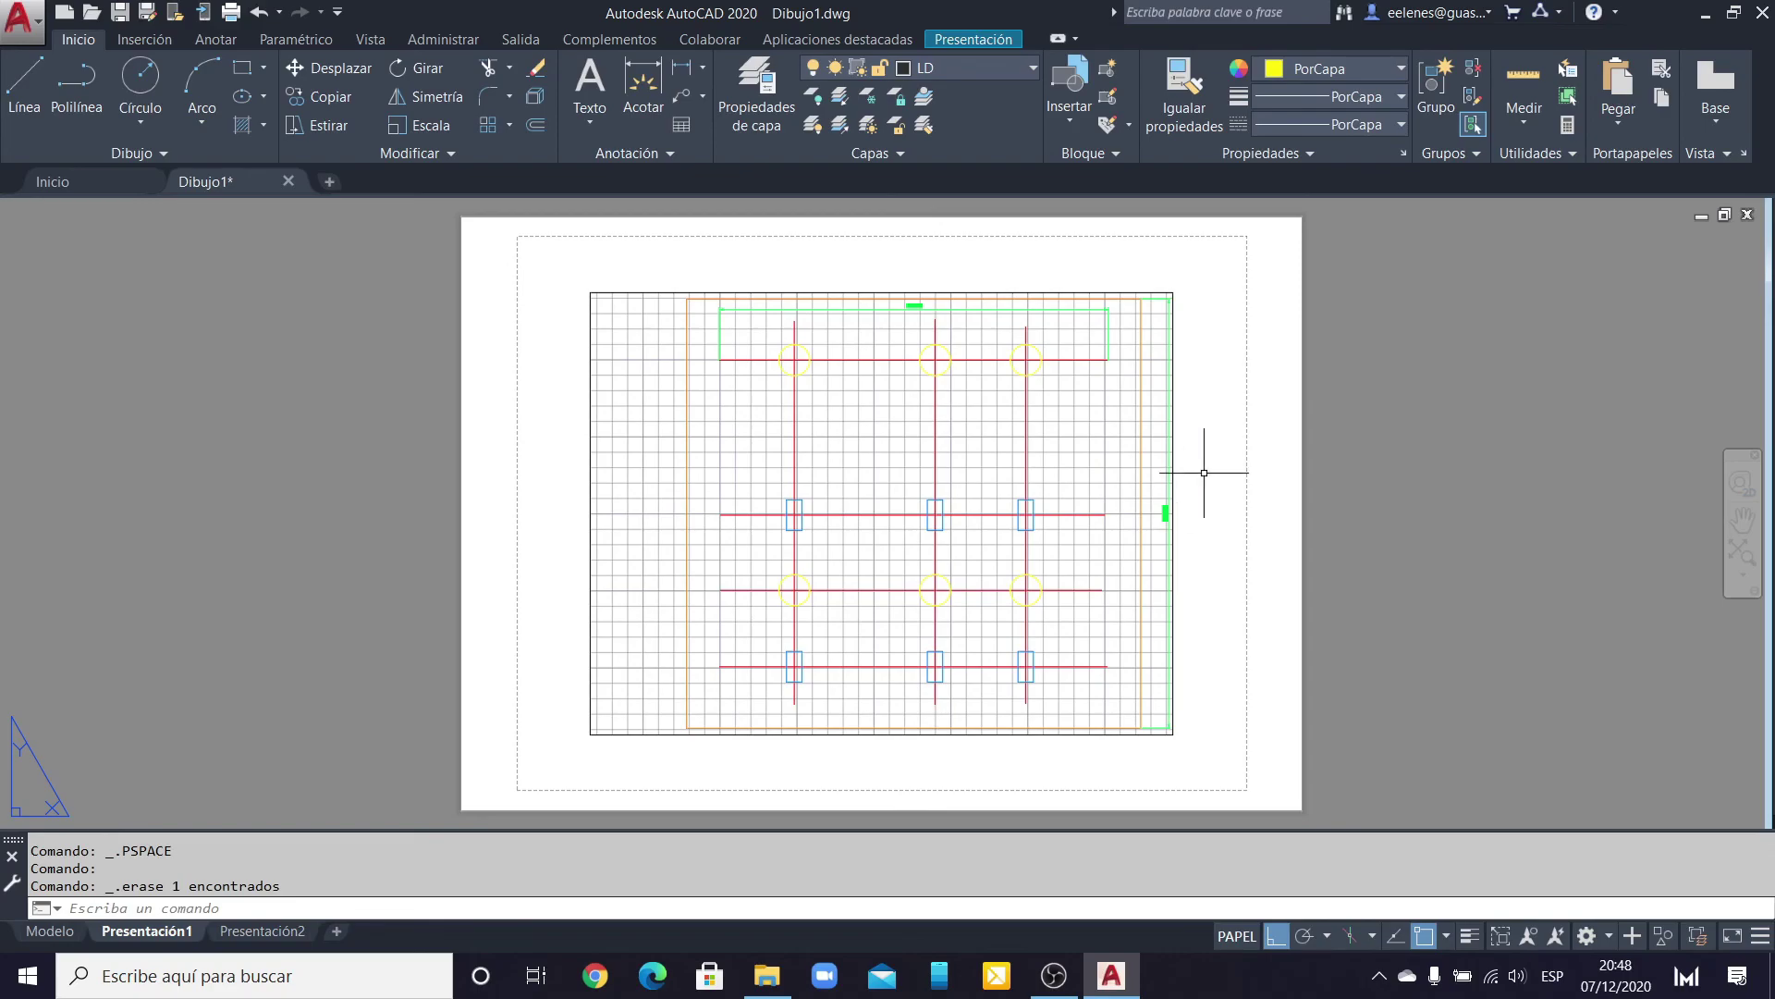
Step: Shrink the layout viewport by moving its lower-right corner inward
left_click(850, 293)
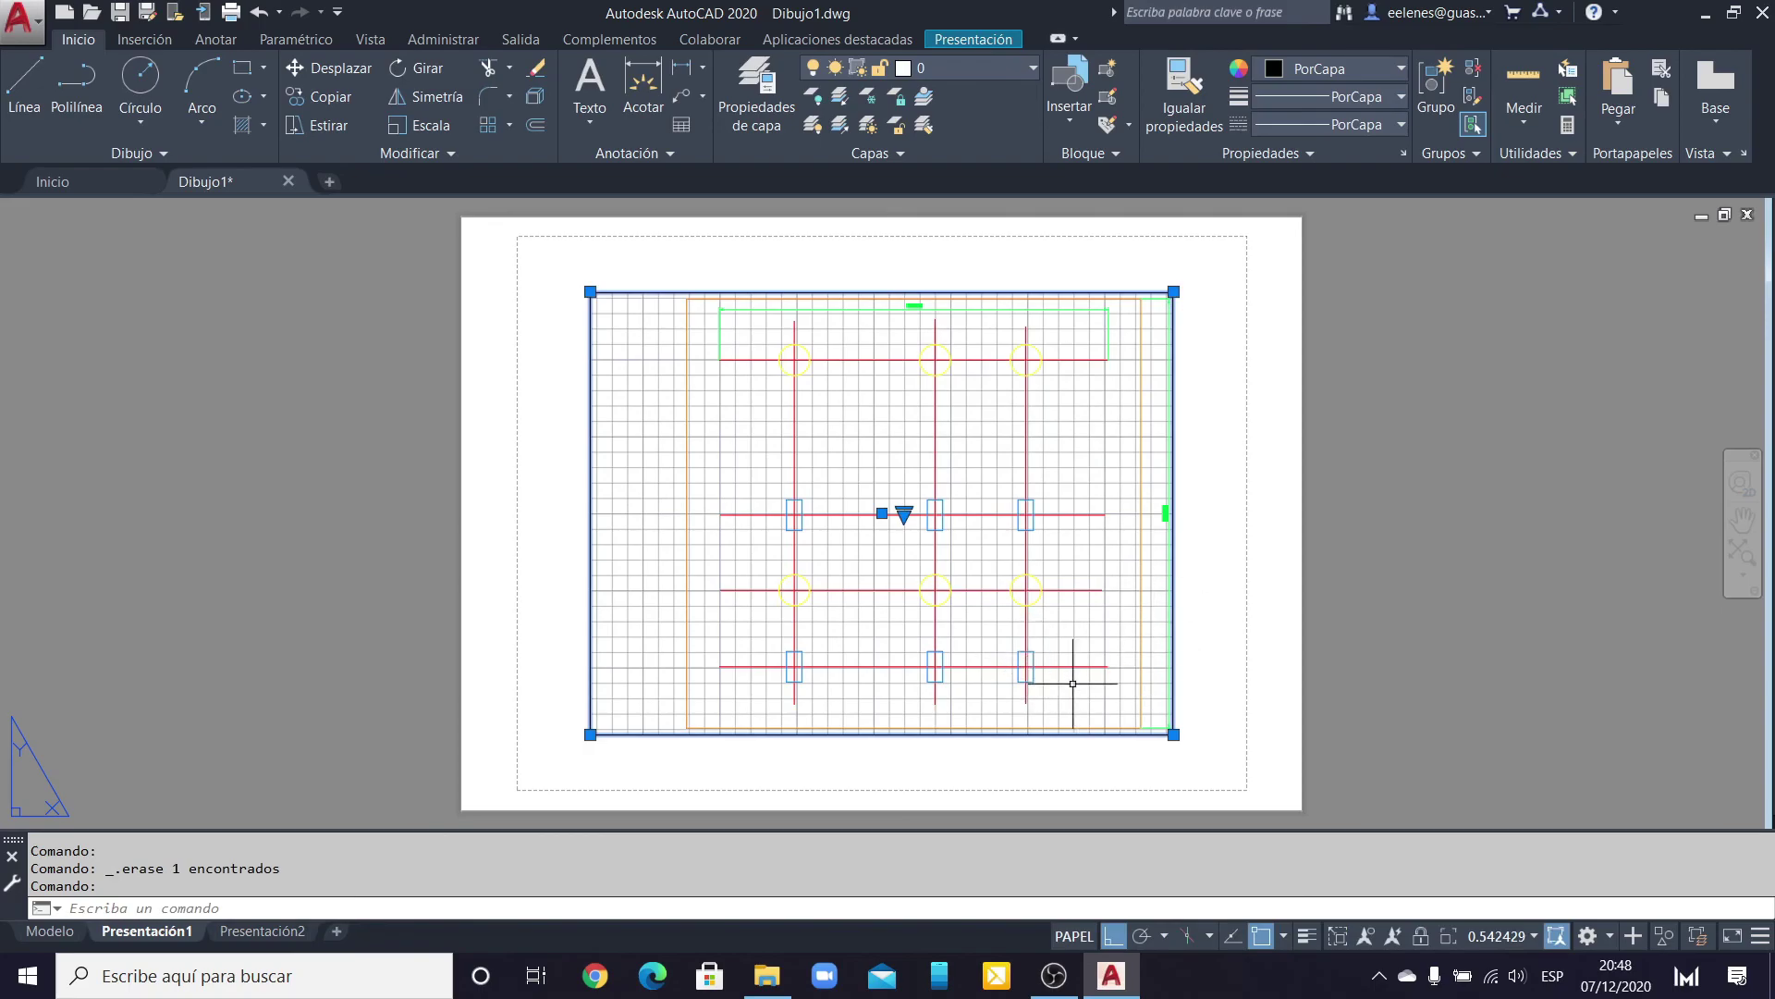
left_click(1174, 734)
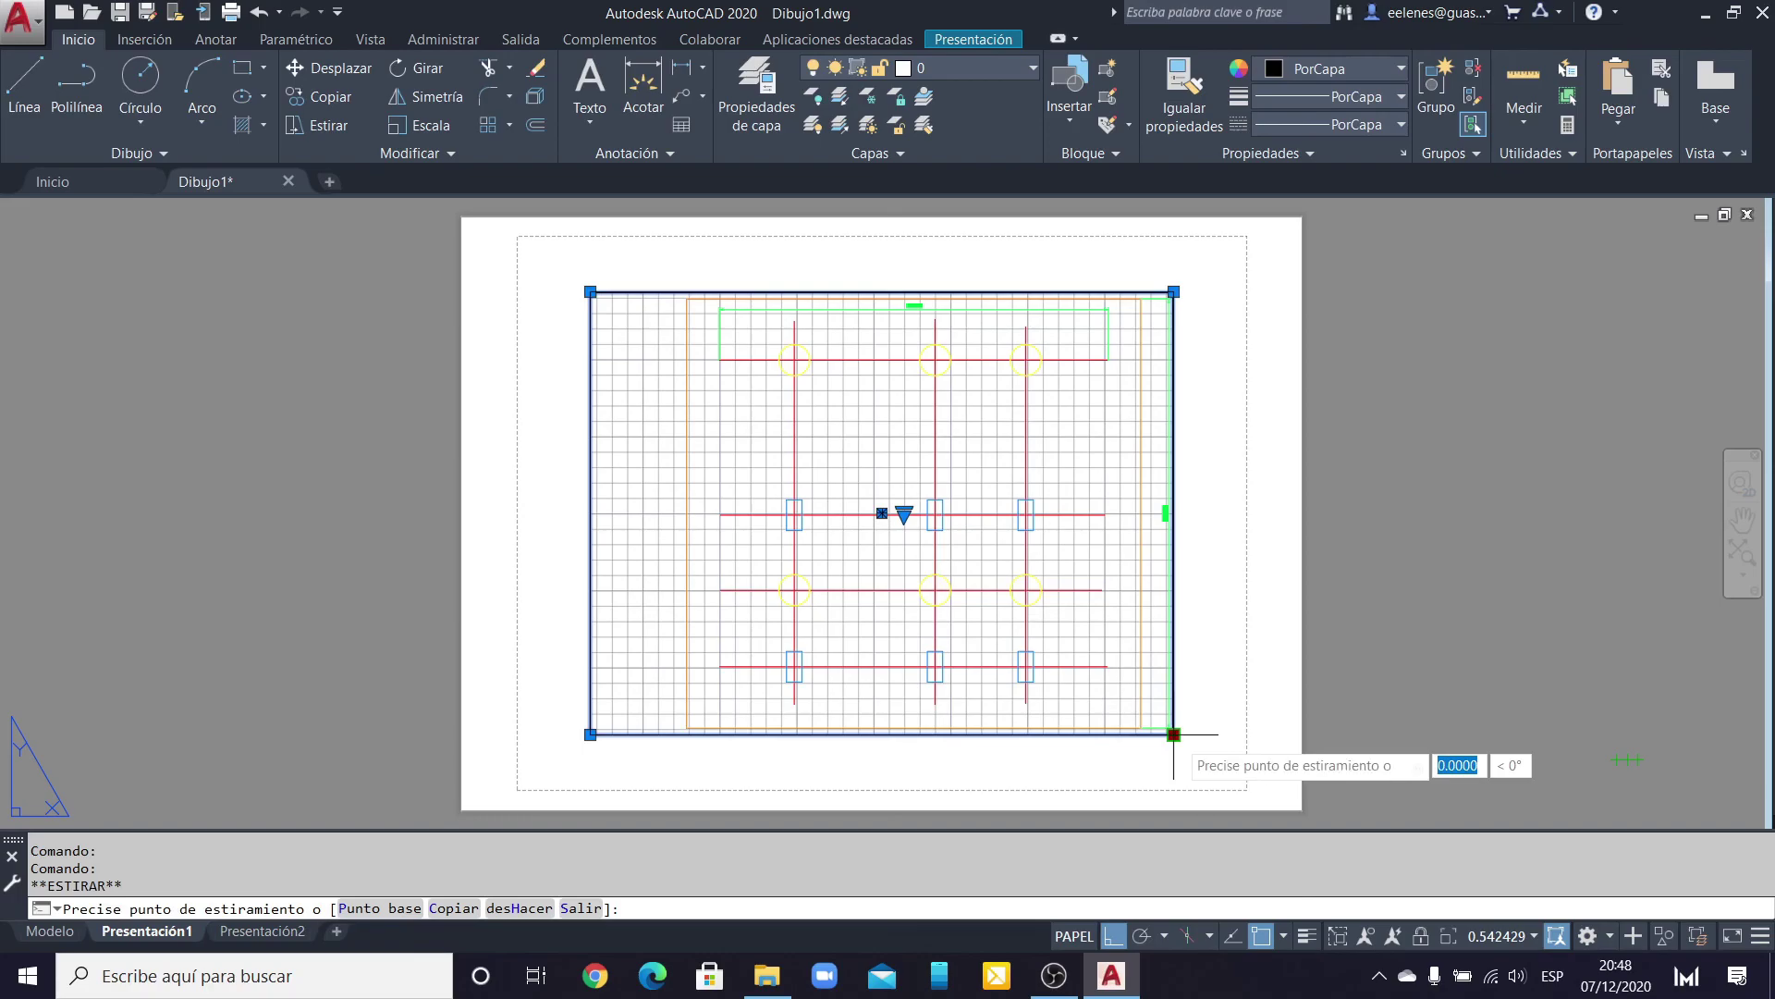
left_click(1041, 589)
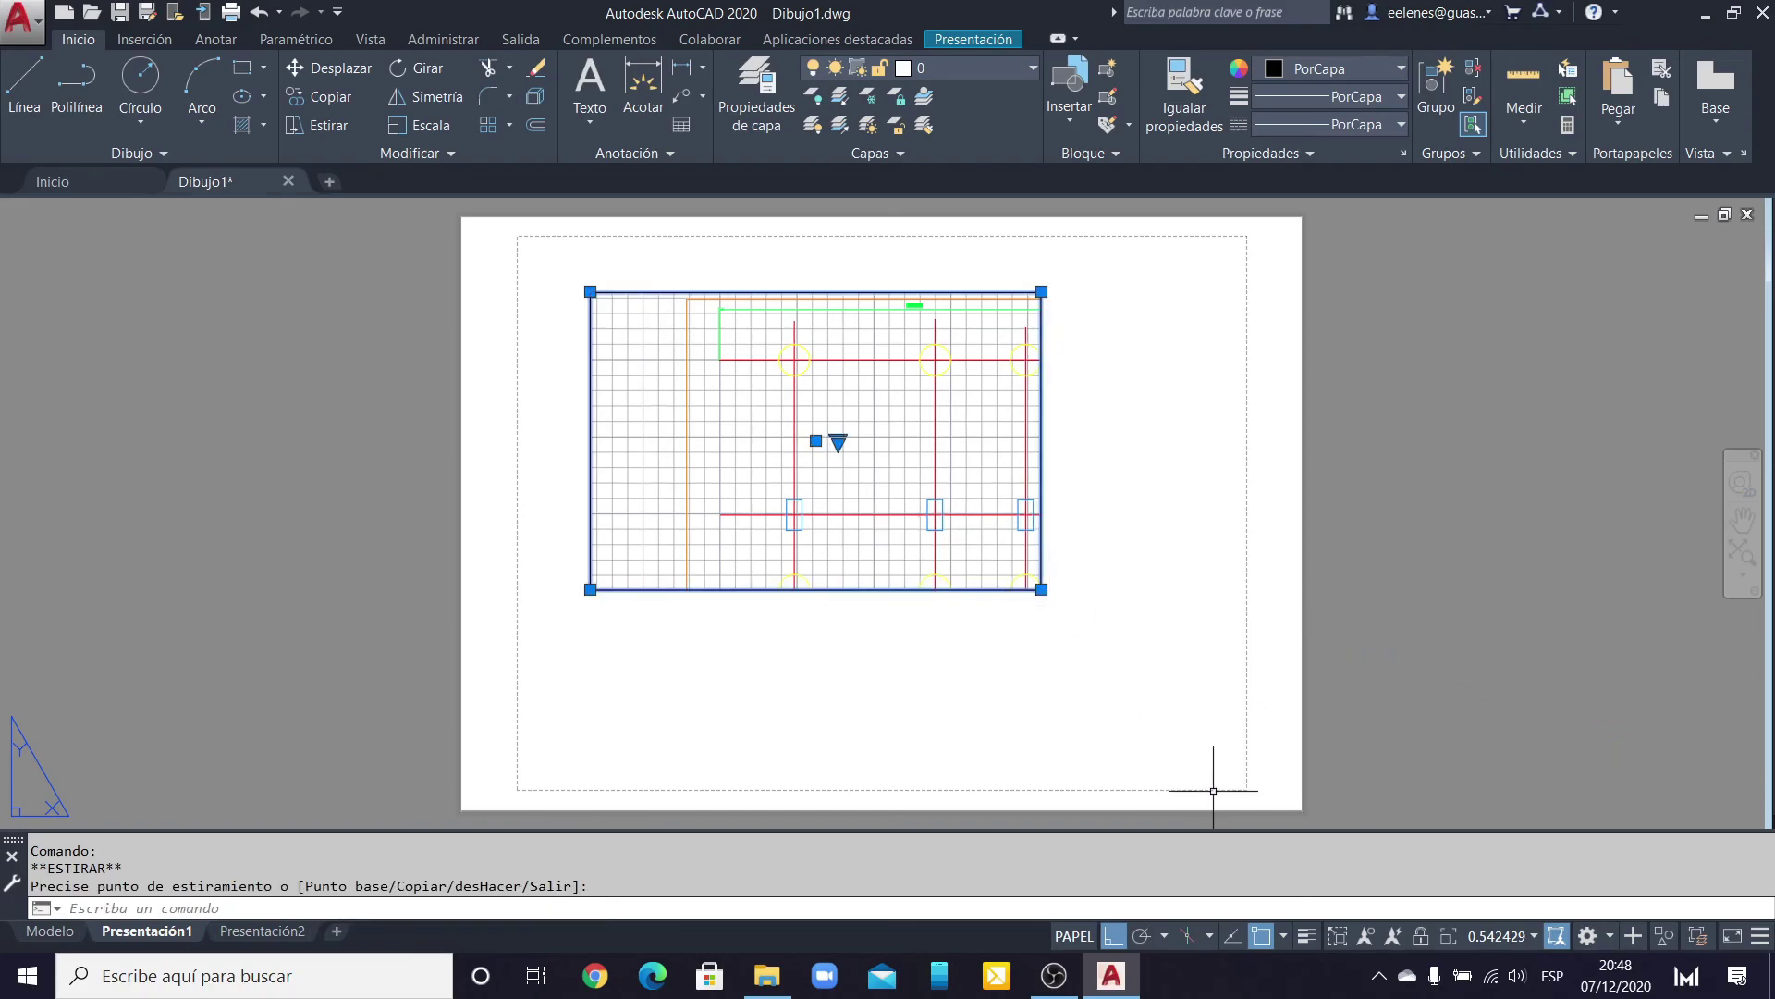
Step: Turn off object snap and ortho, and stretch the viewport's lower-right and upper-left corners to the sheet's dashed printable margin
left_click(1041, 589)
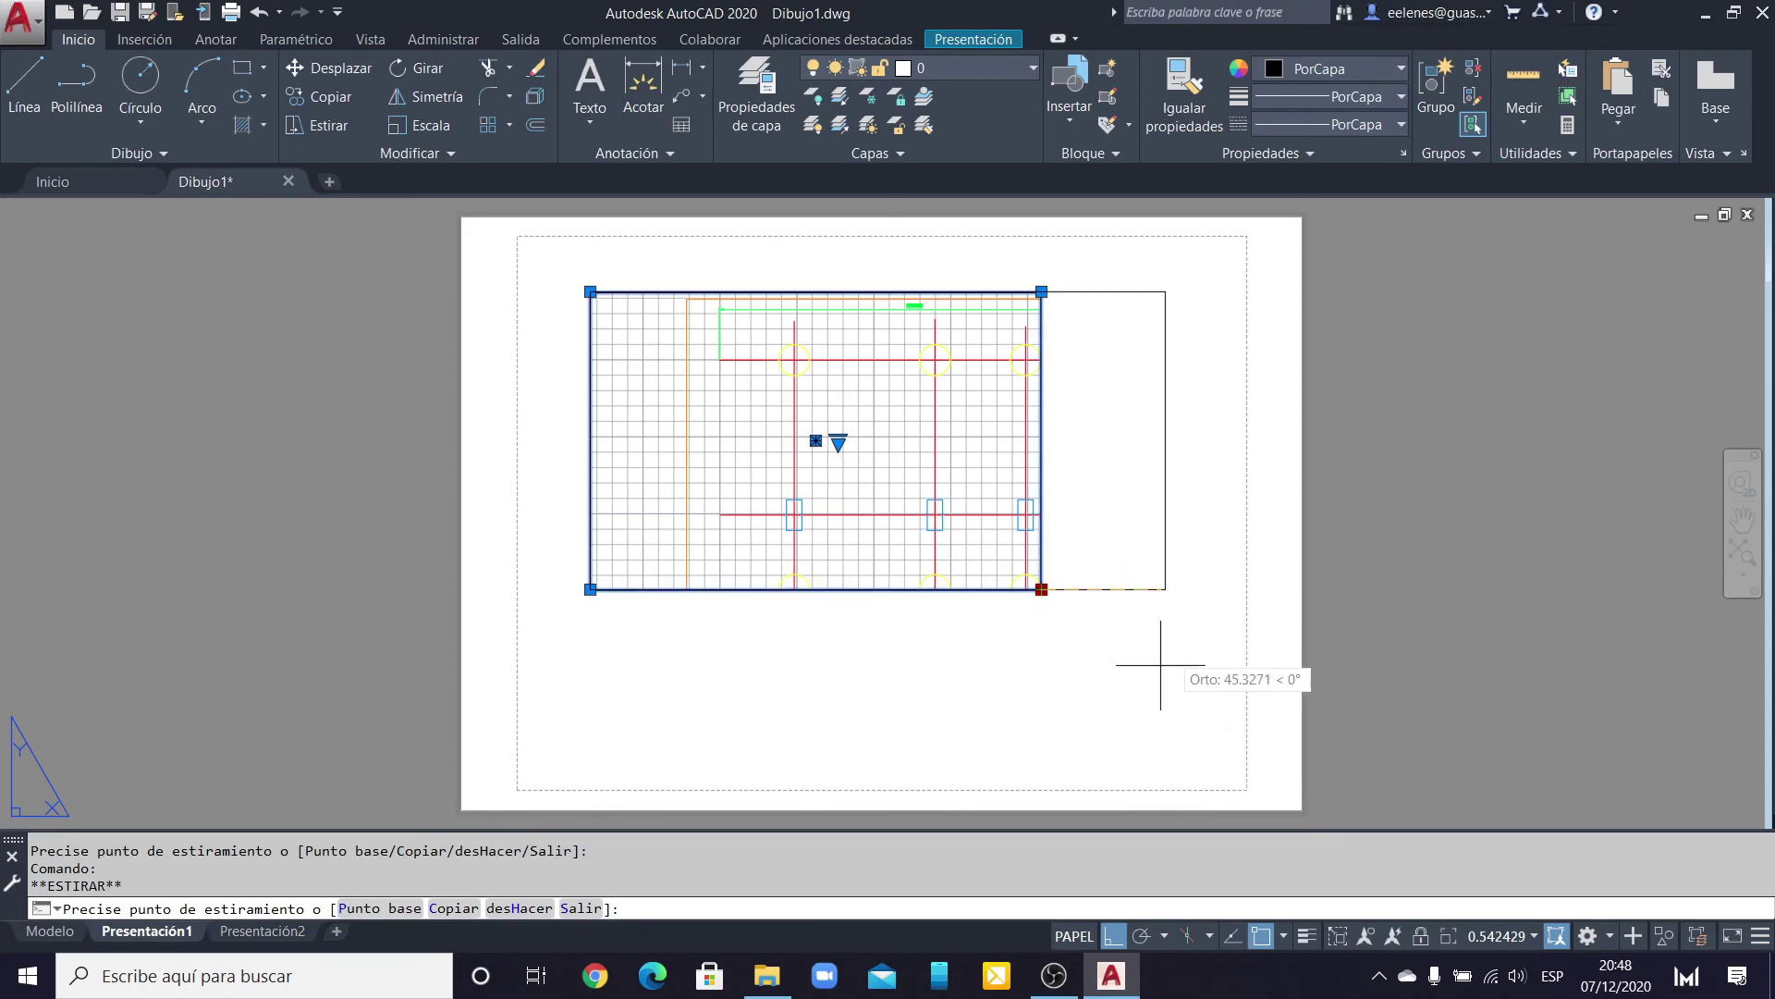
left_click(1269, 940)
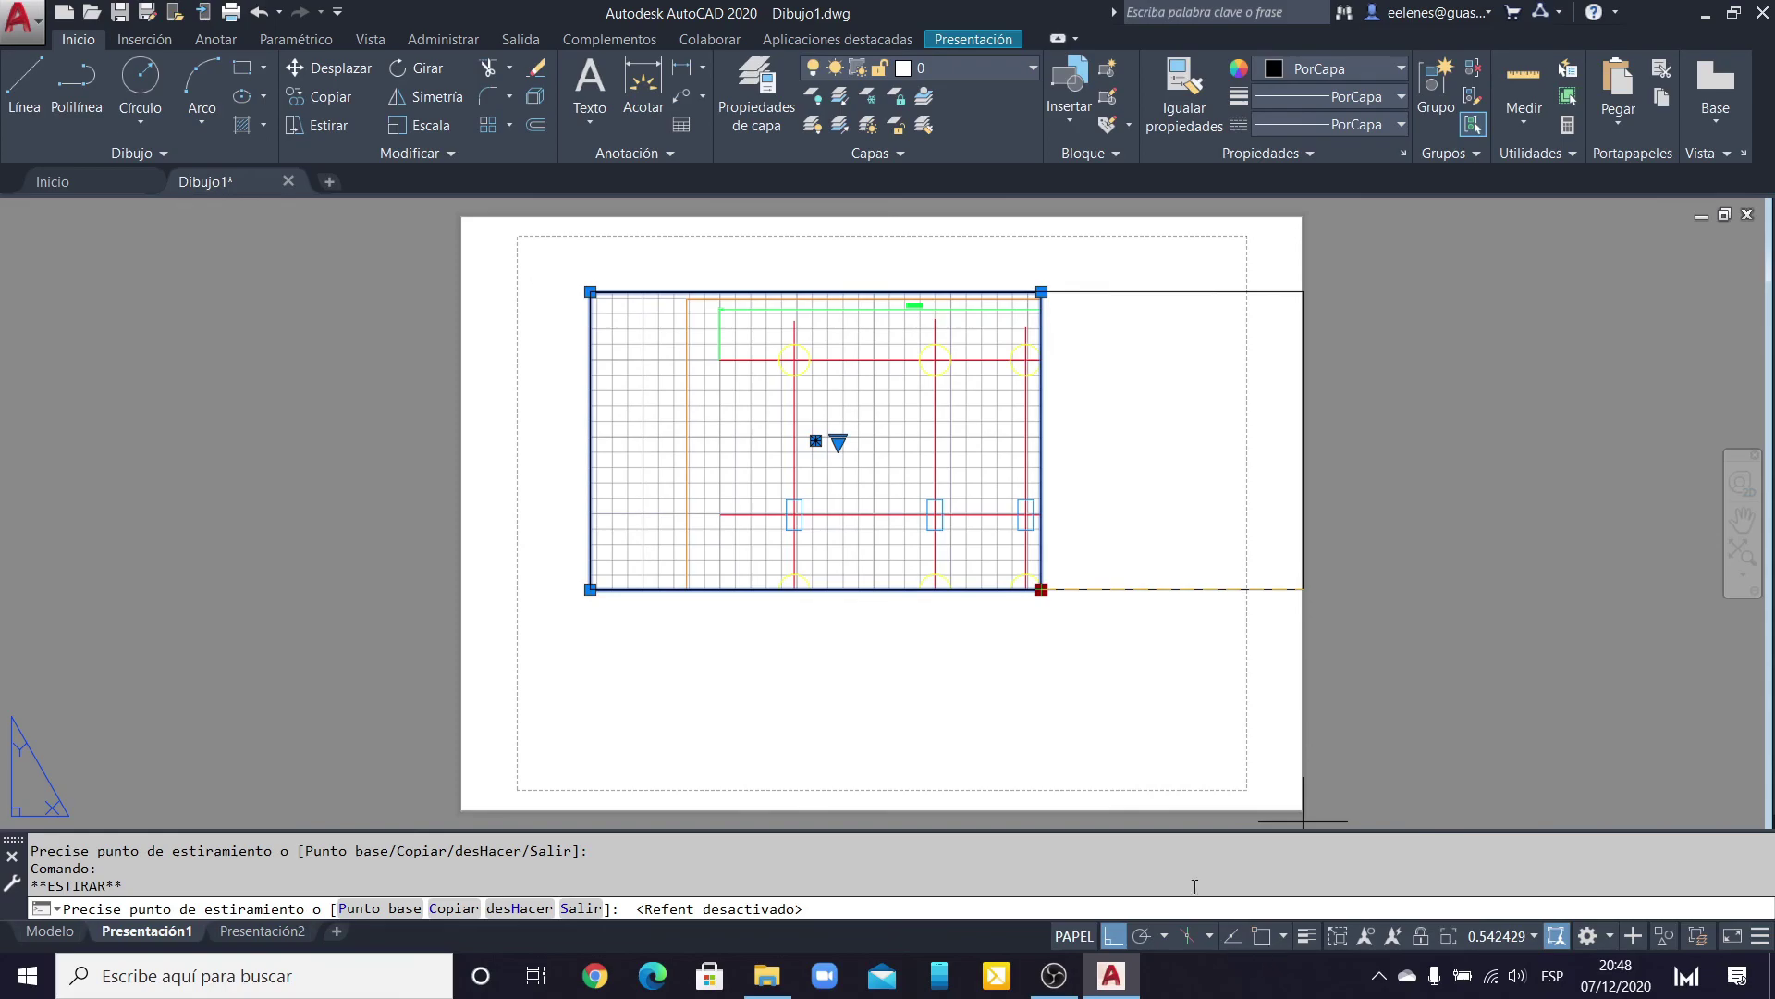
left_click(1115, 937)
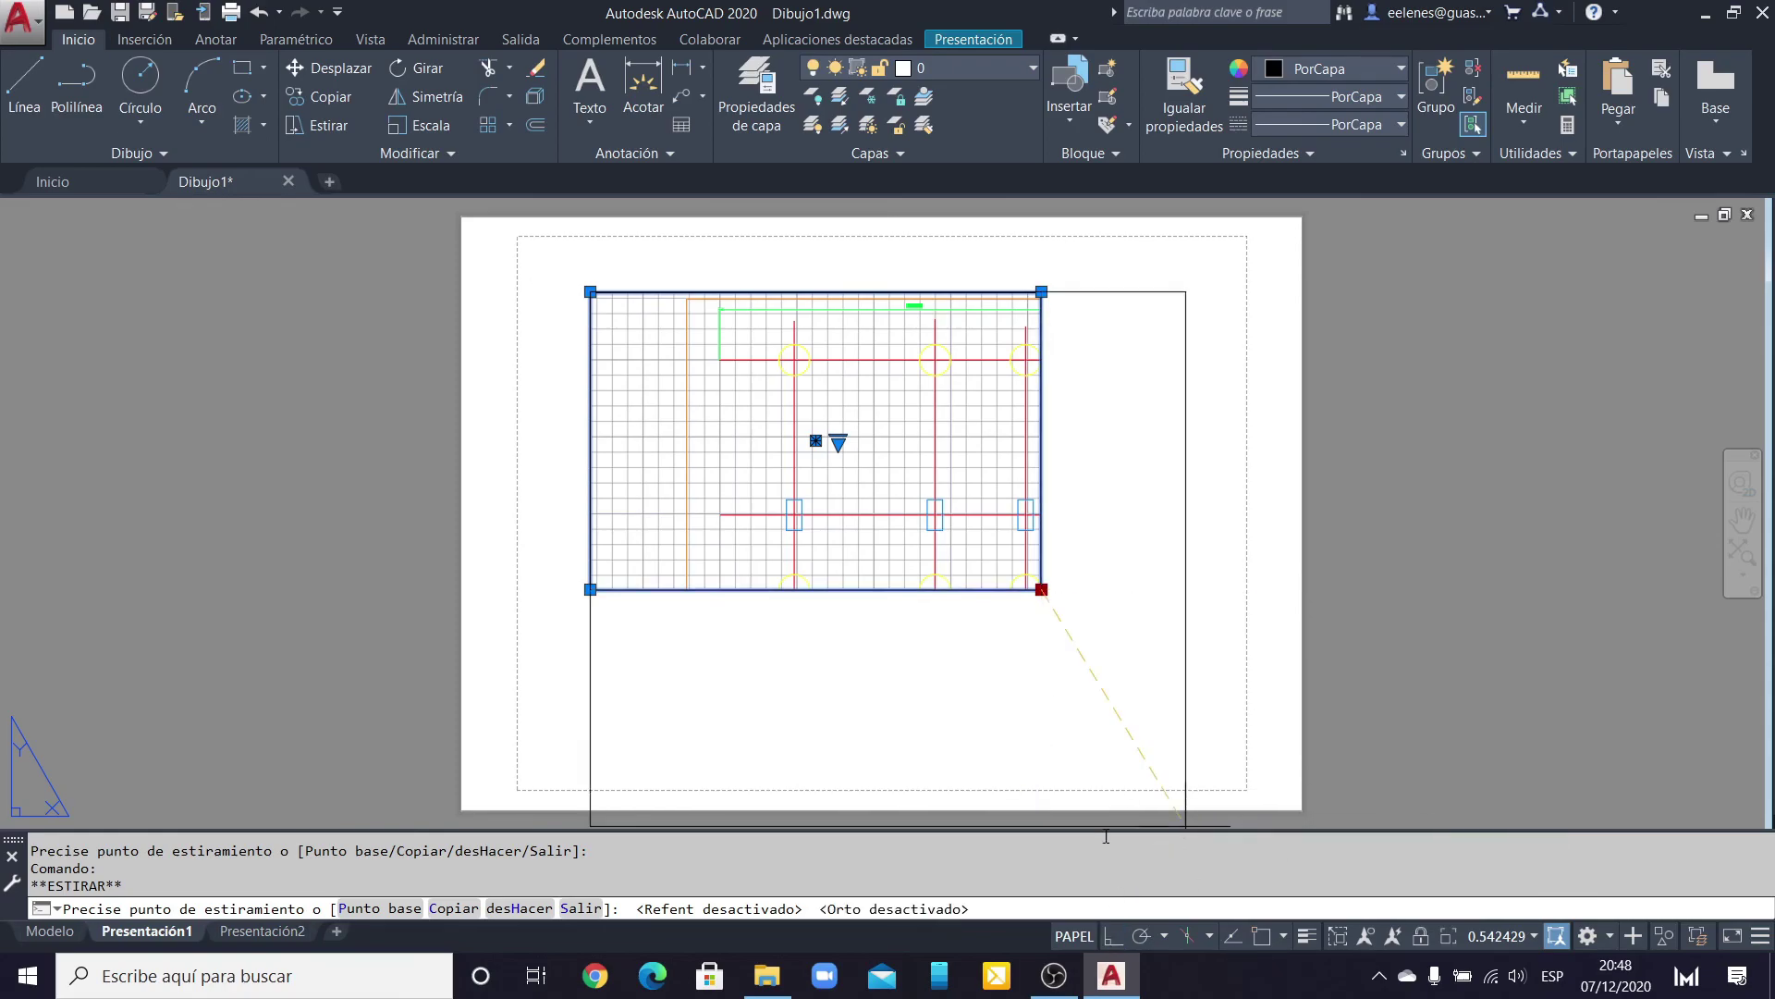
left_click(1244, 788)
left_click(590, 291)
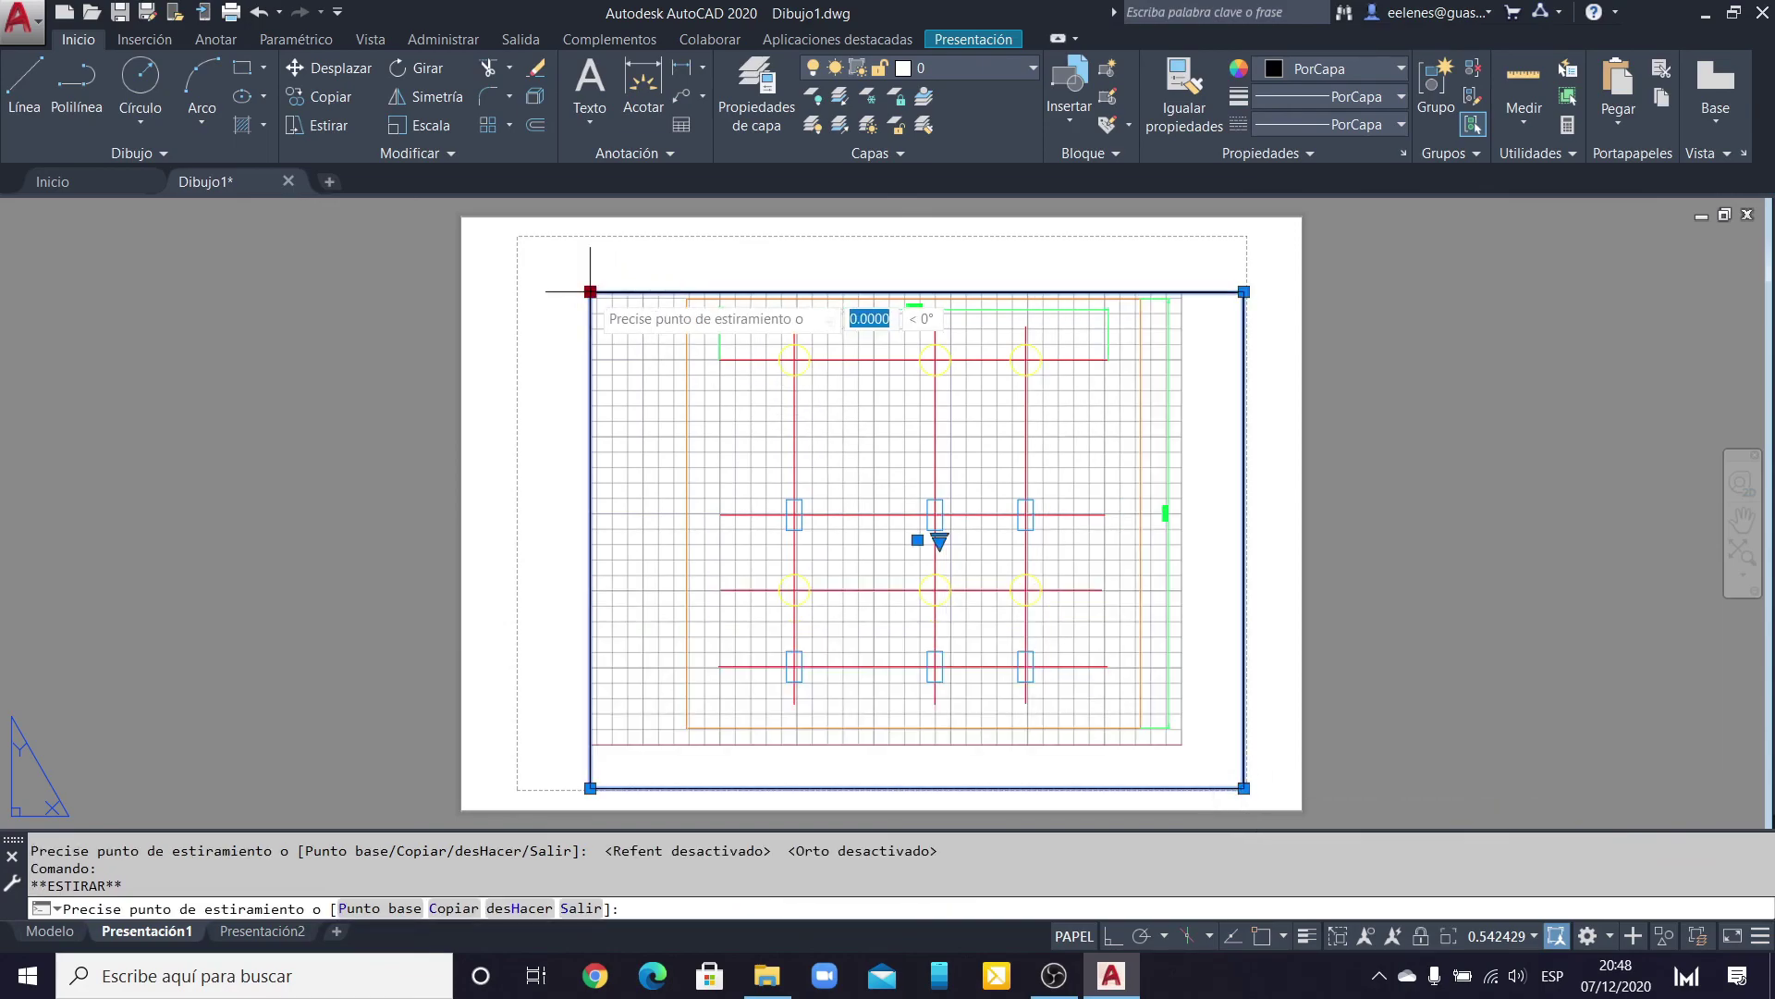
left_click(520, 238)
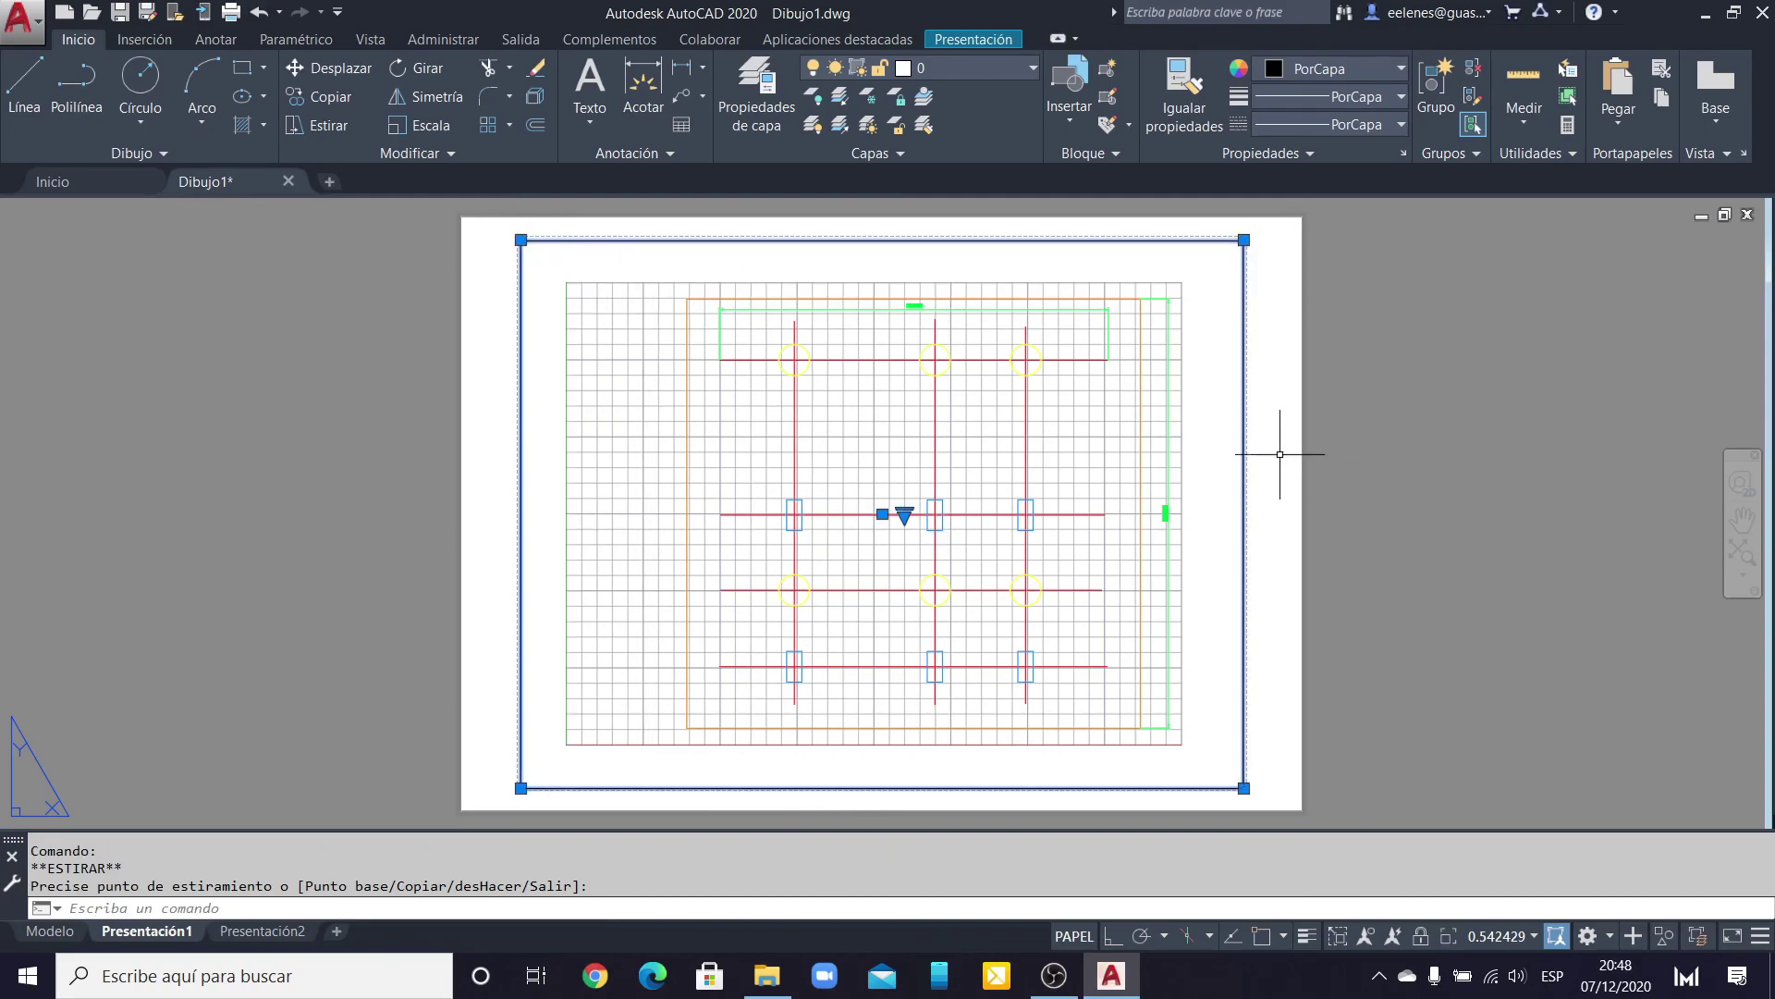
key("Escape")
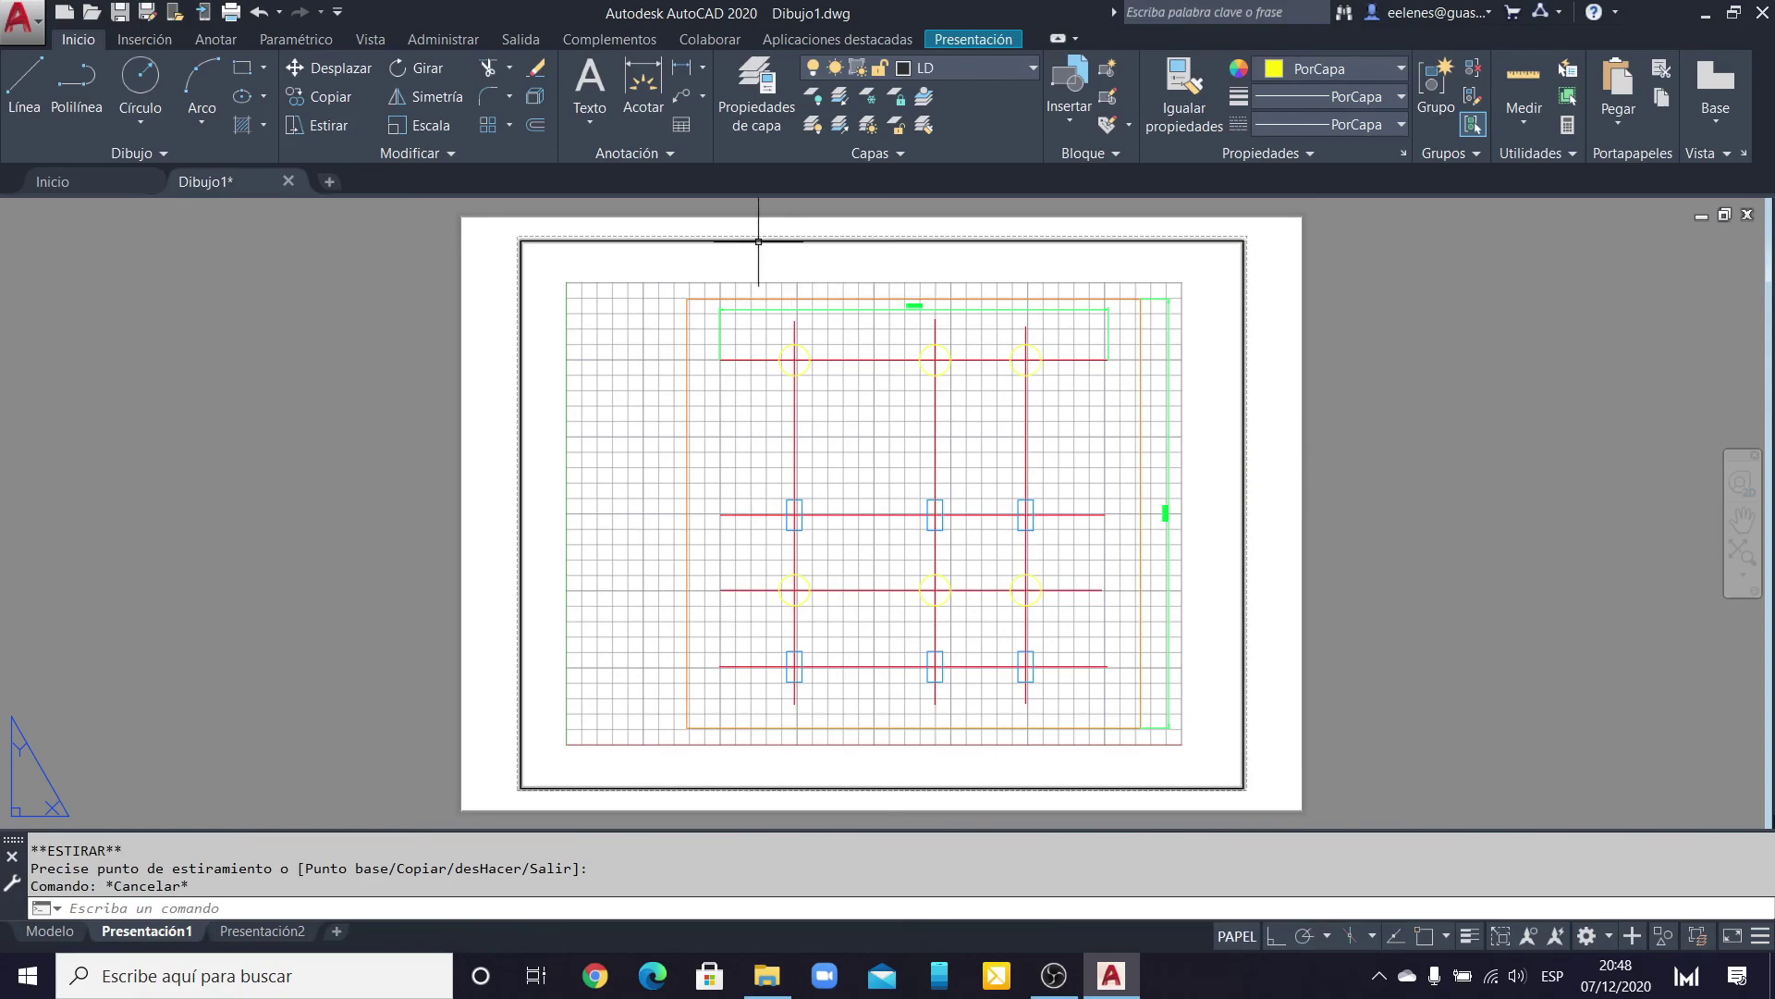
Step: Assign the viewport frame to layer VG
left_click(675, 242)
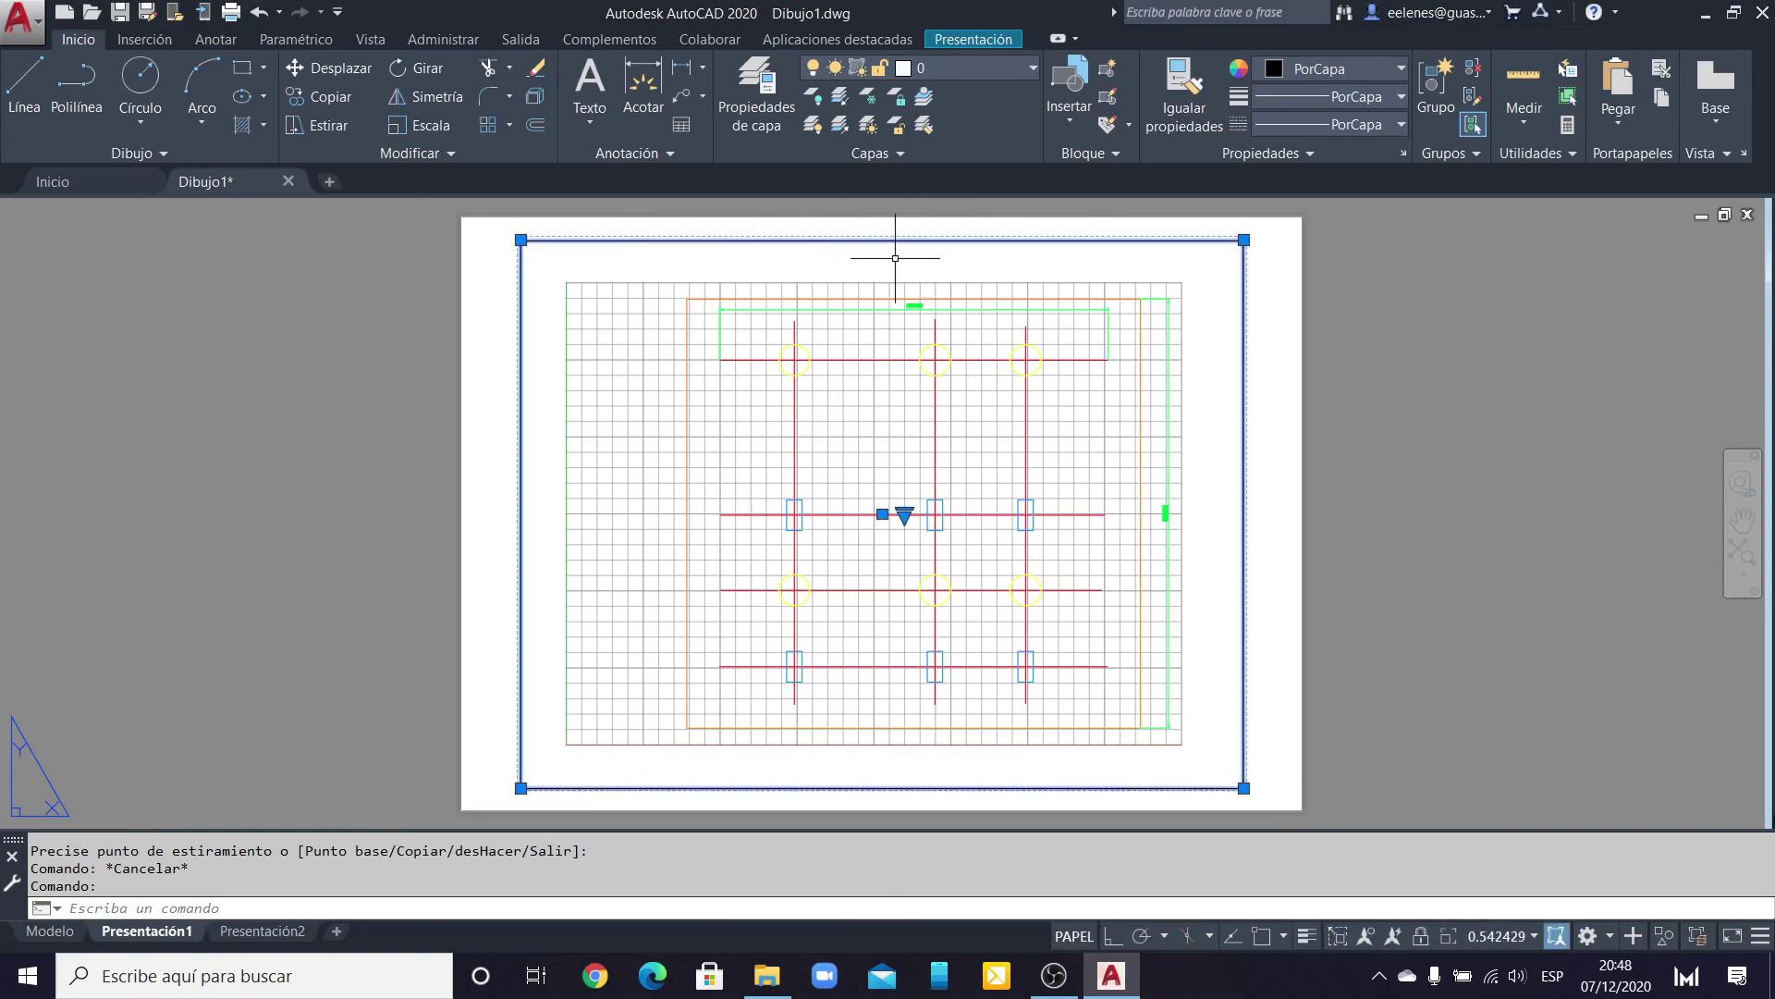
key("Escape")
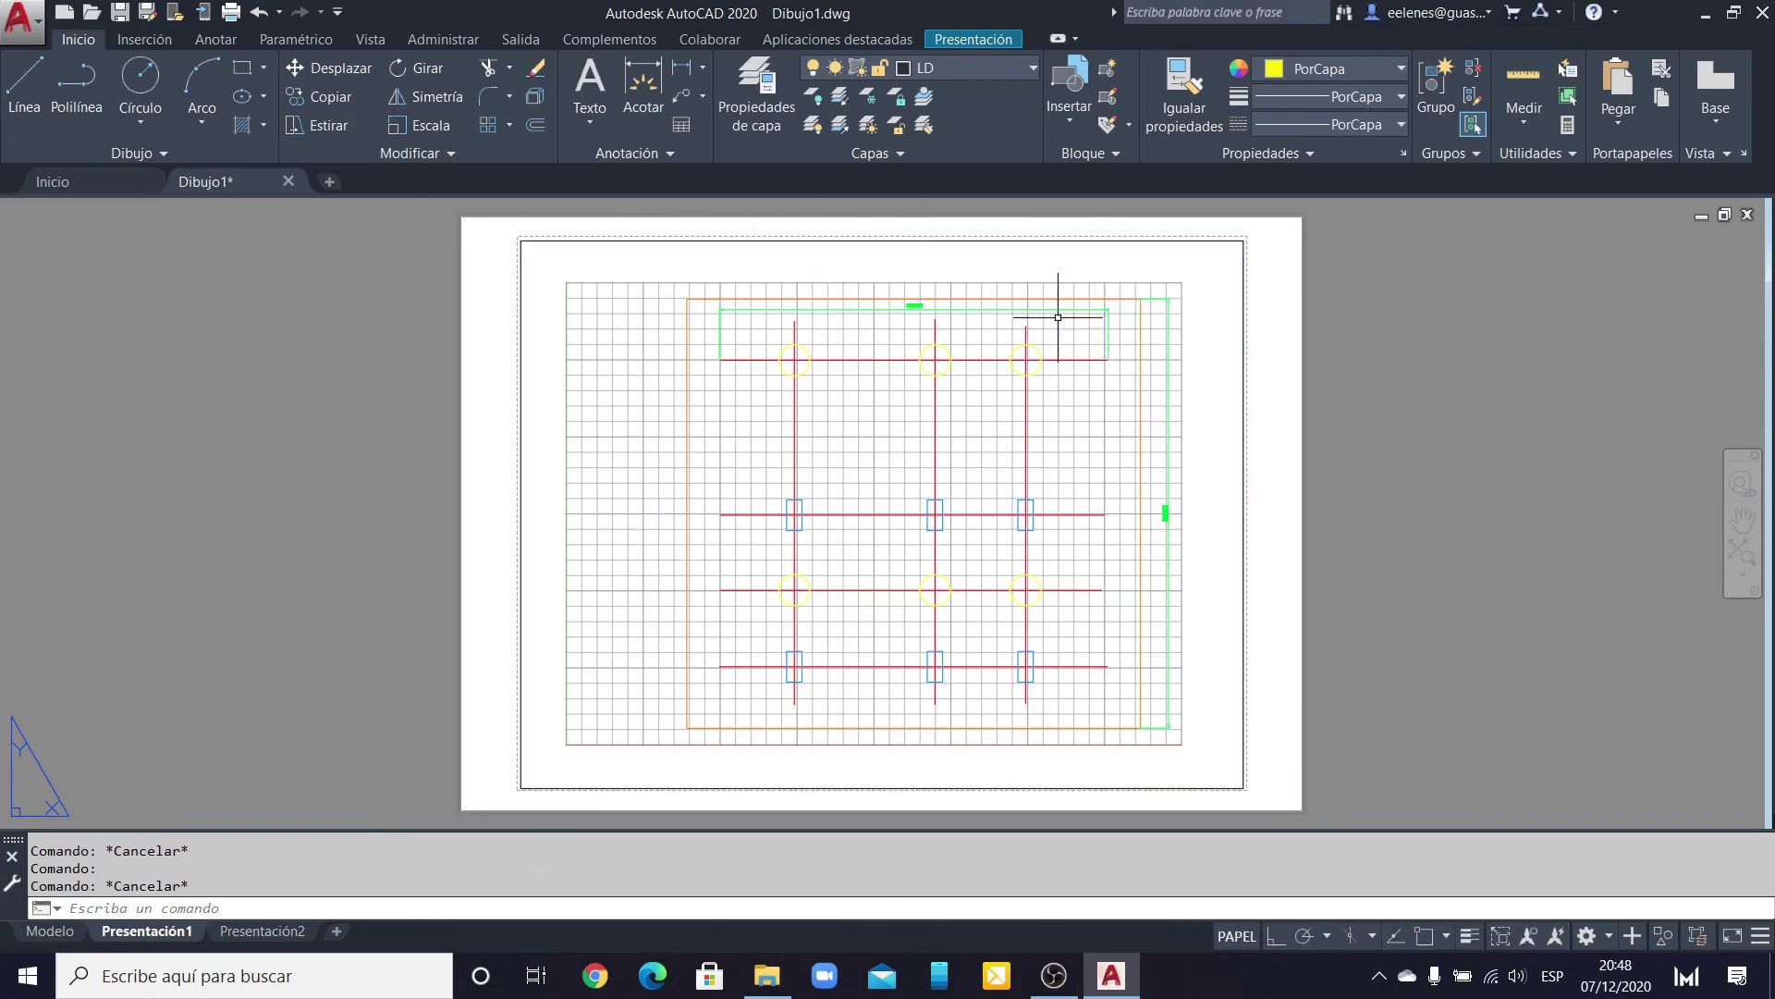
left_click(1001, 241)
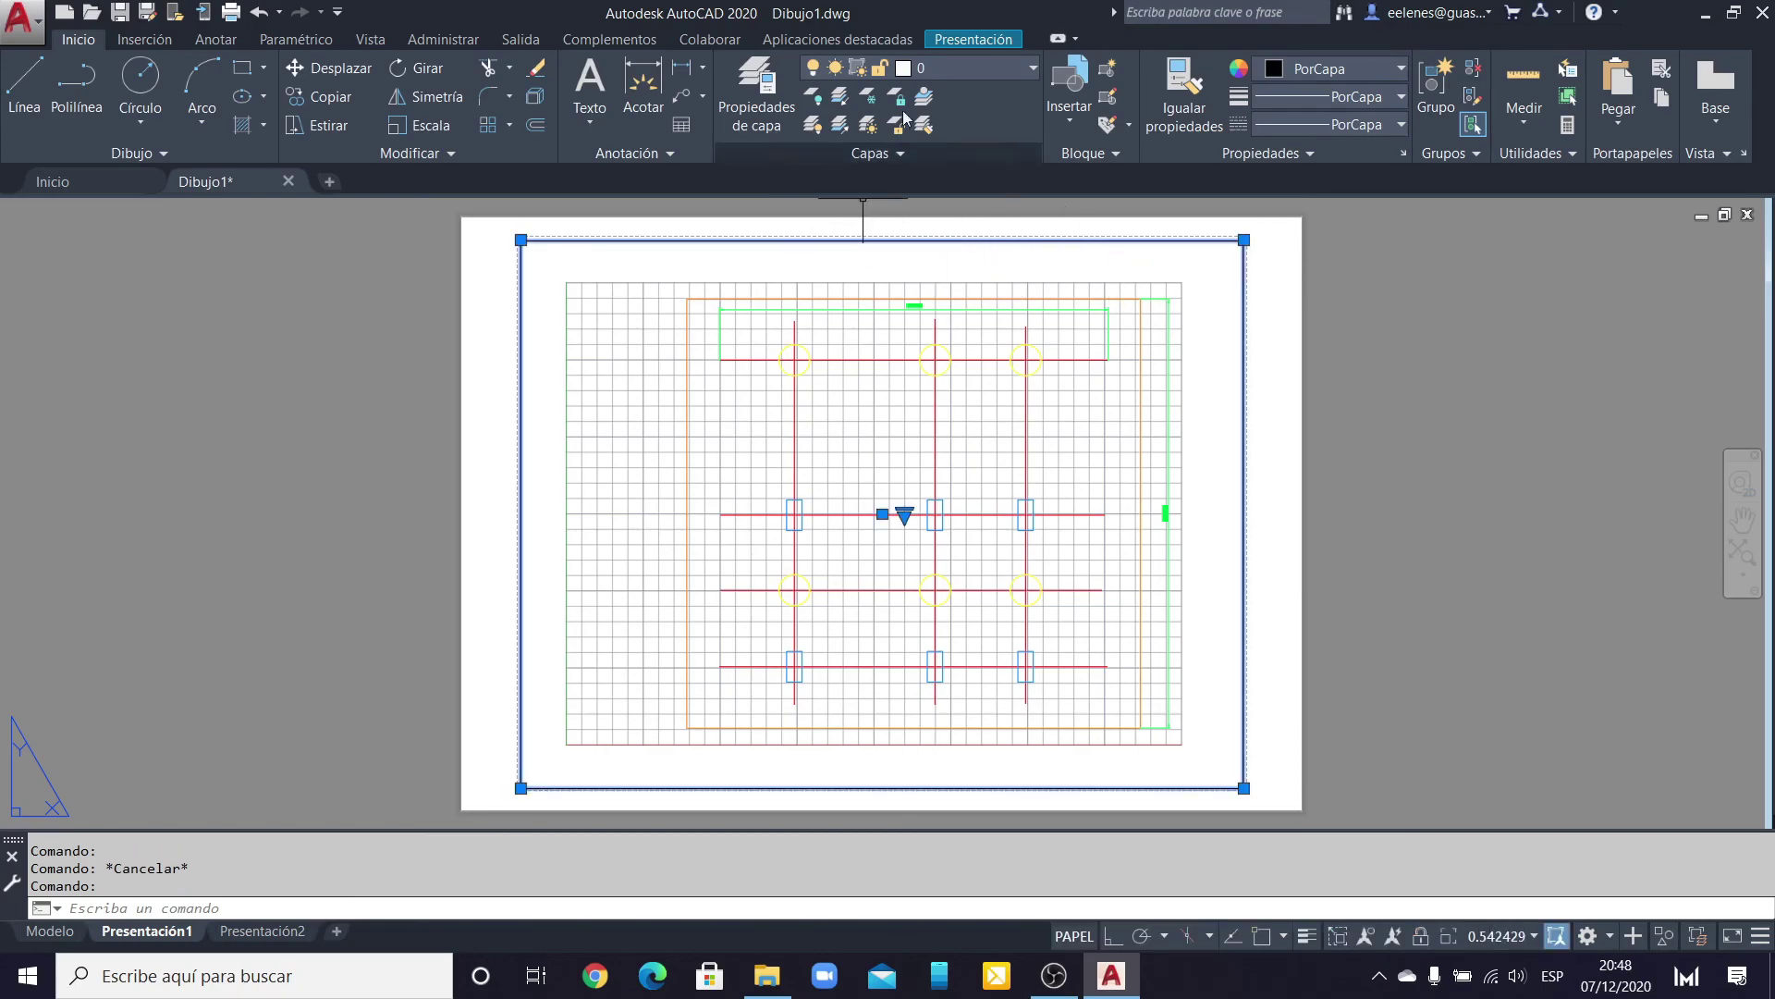
left_click(1010, 69)
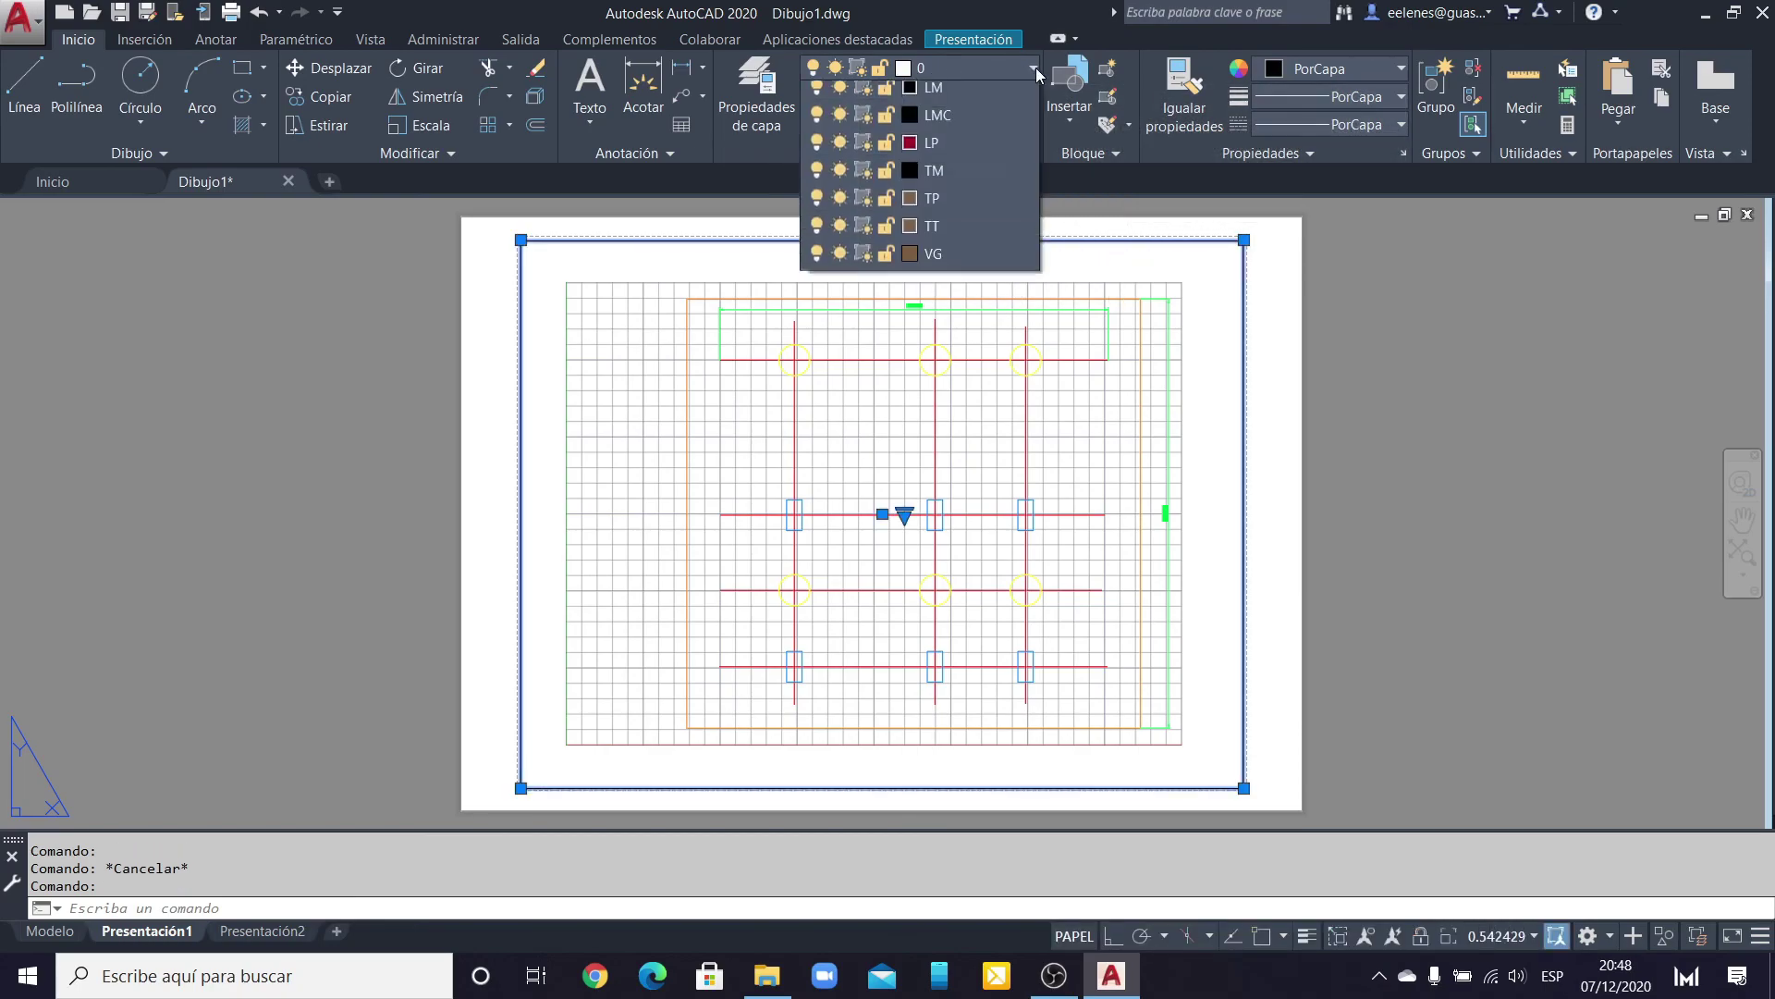
left_click(941, 425)
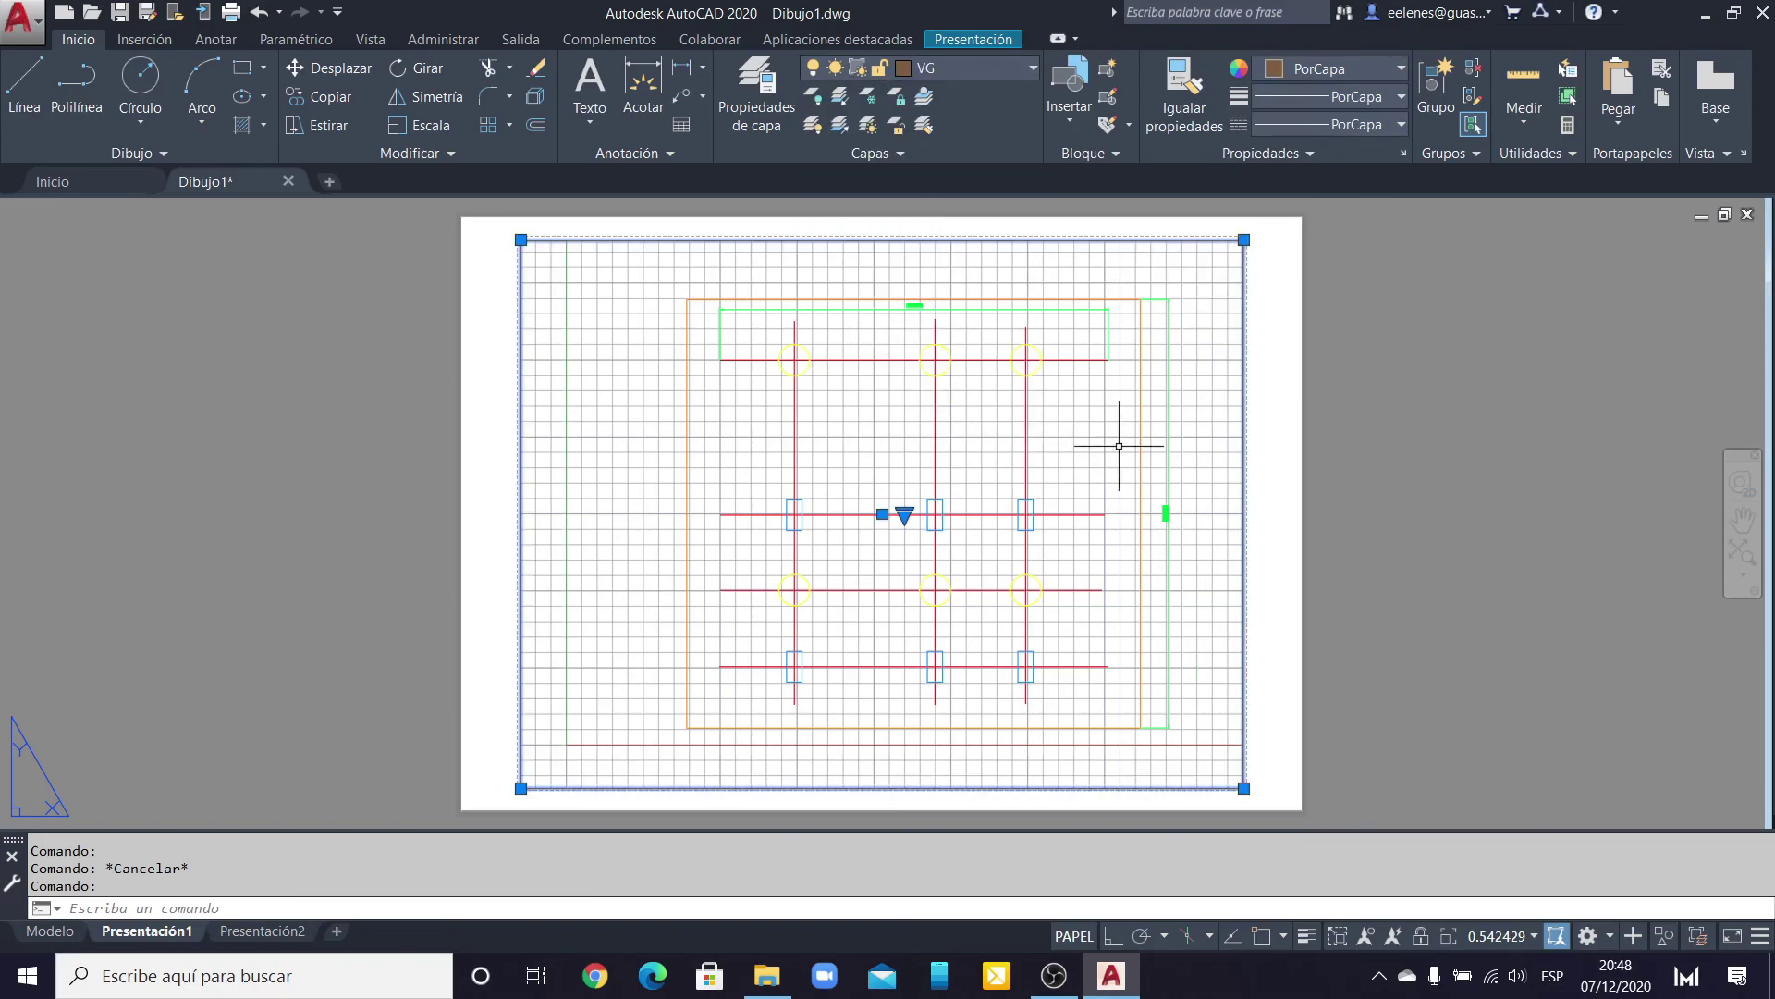
Step: Deselect the viewport frame, turn layer VG off to hide the frame on Presentación1, and turn the layer back on
key("Escape")
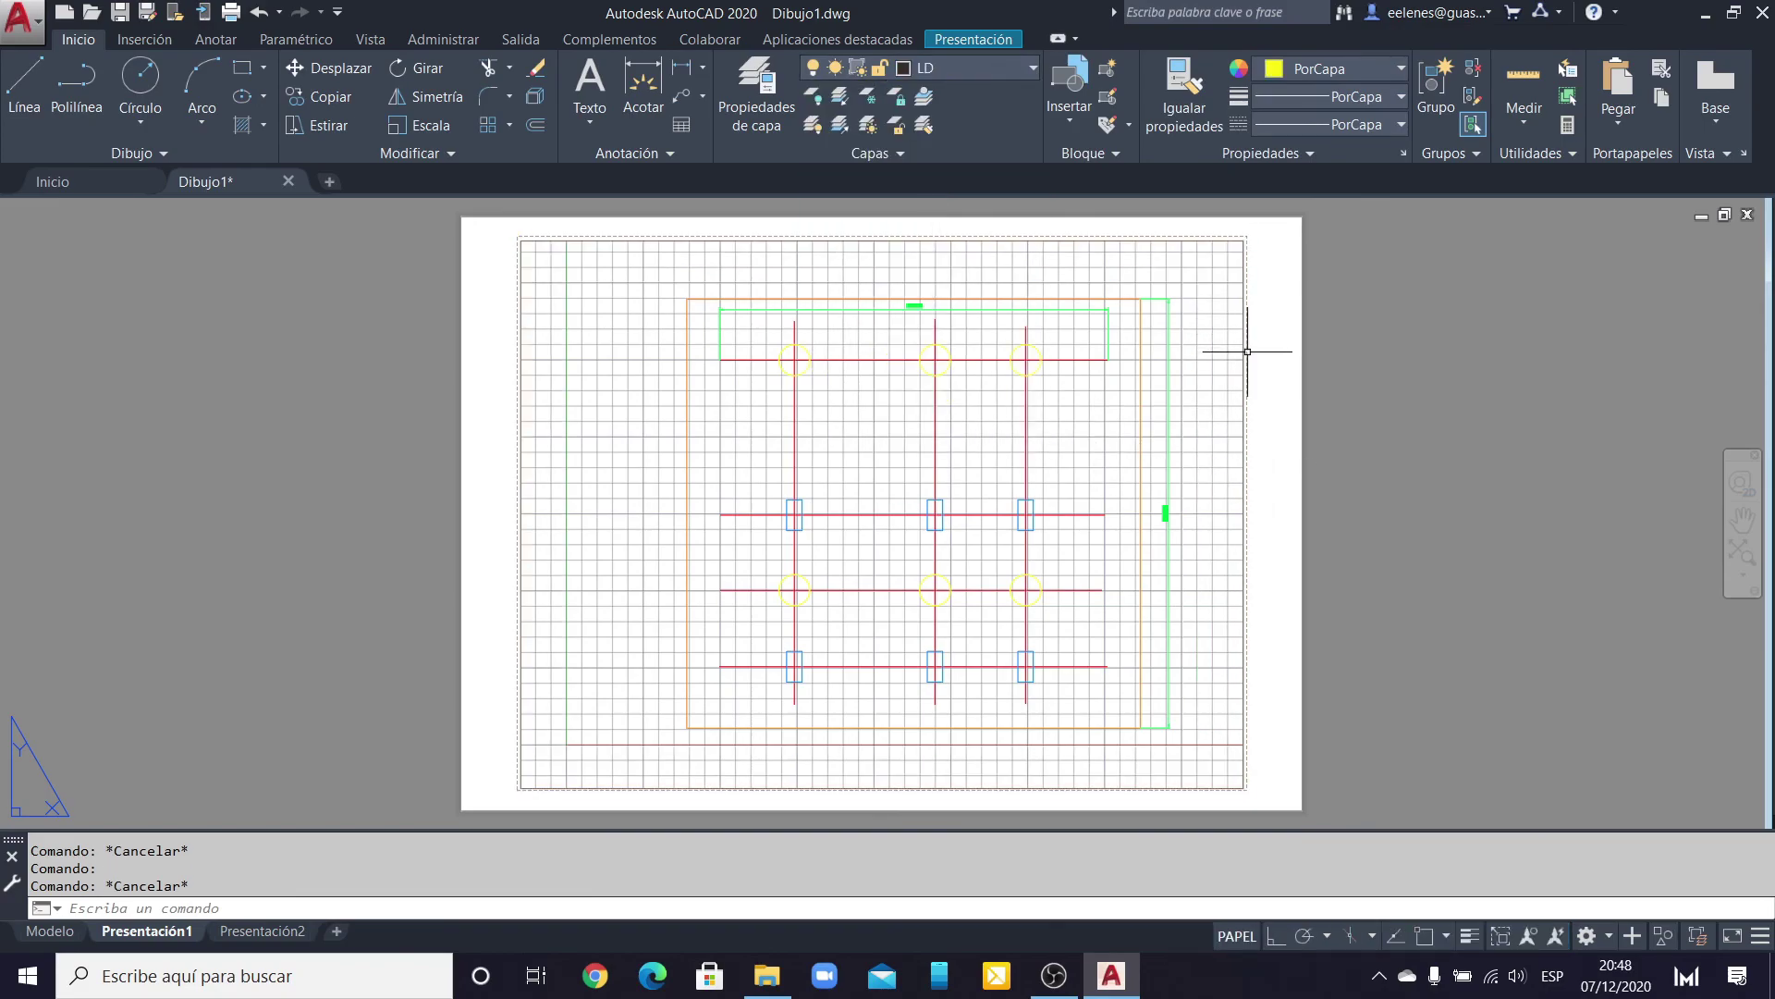
left_click(1034, 74)
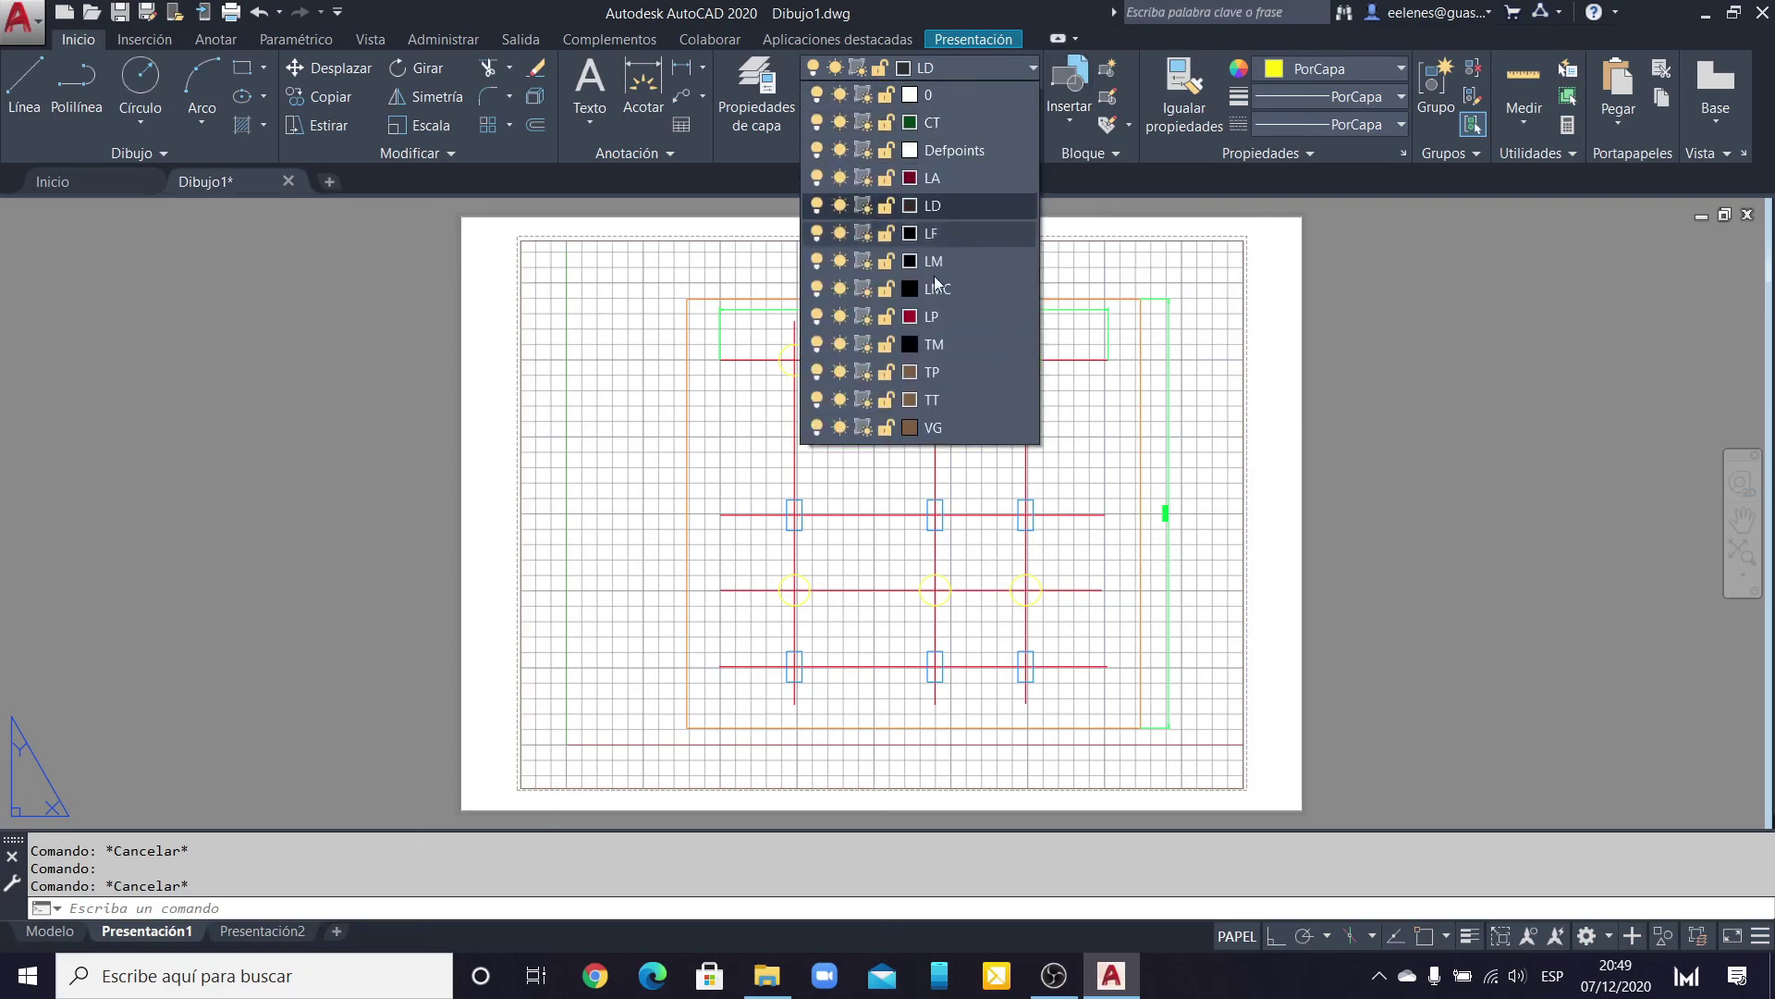
left_click(816, 427)
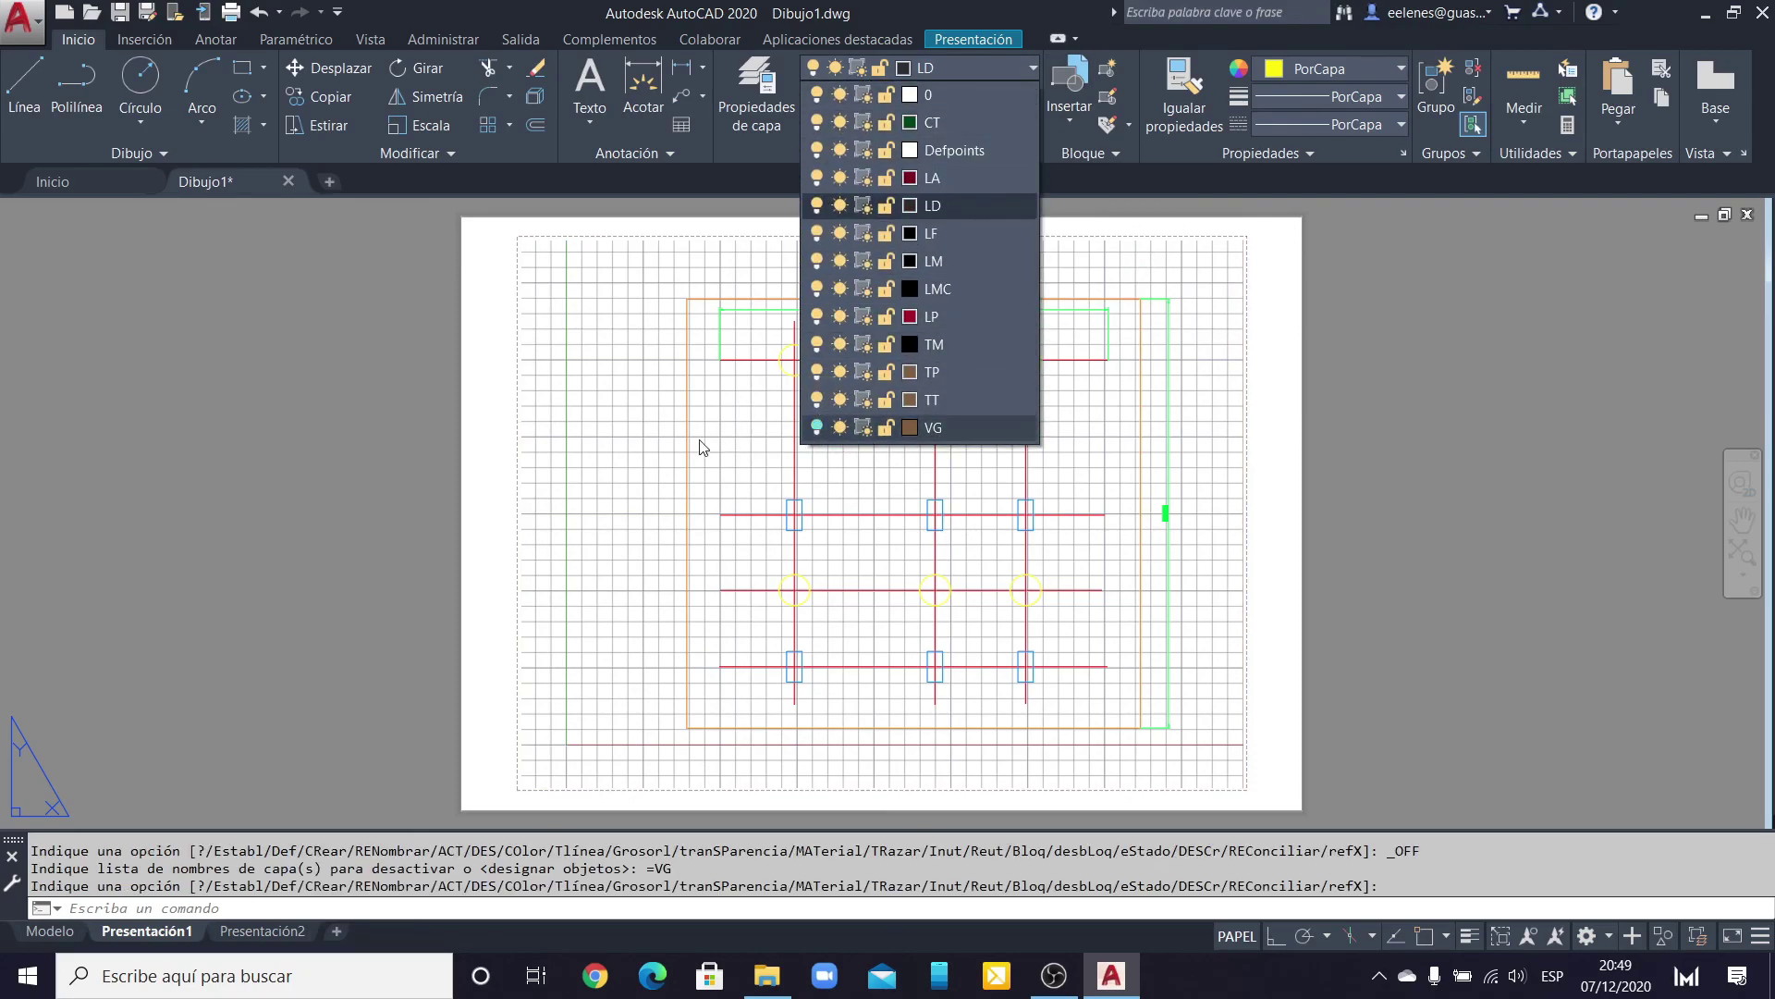
left_click(487, 416)
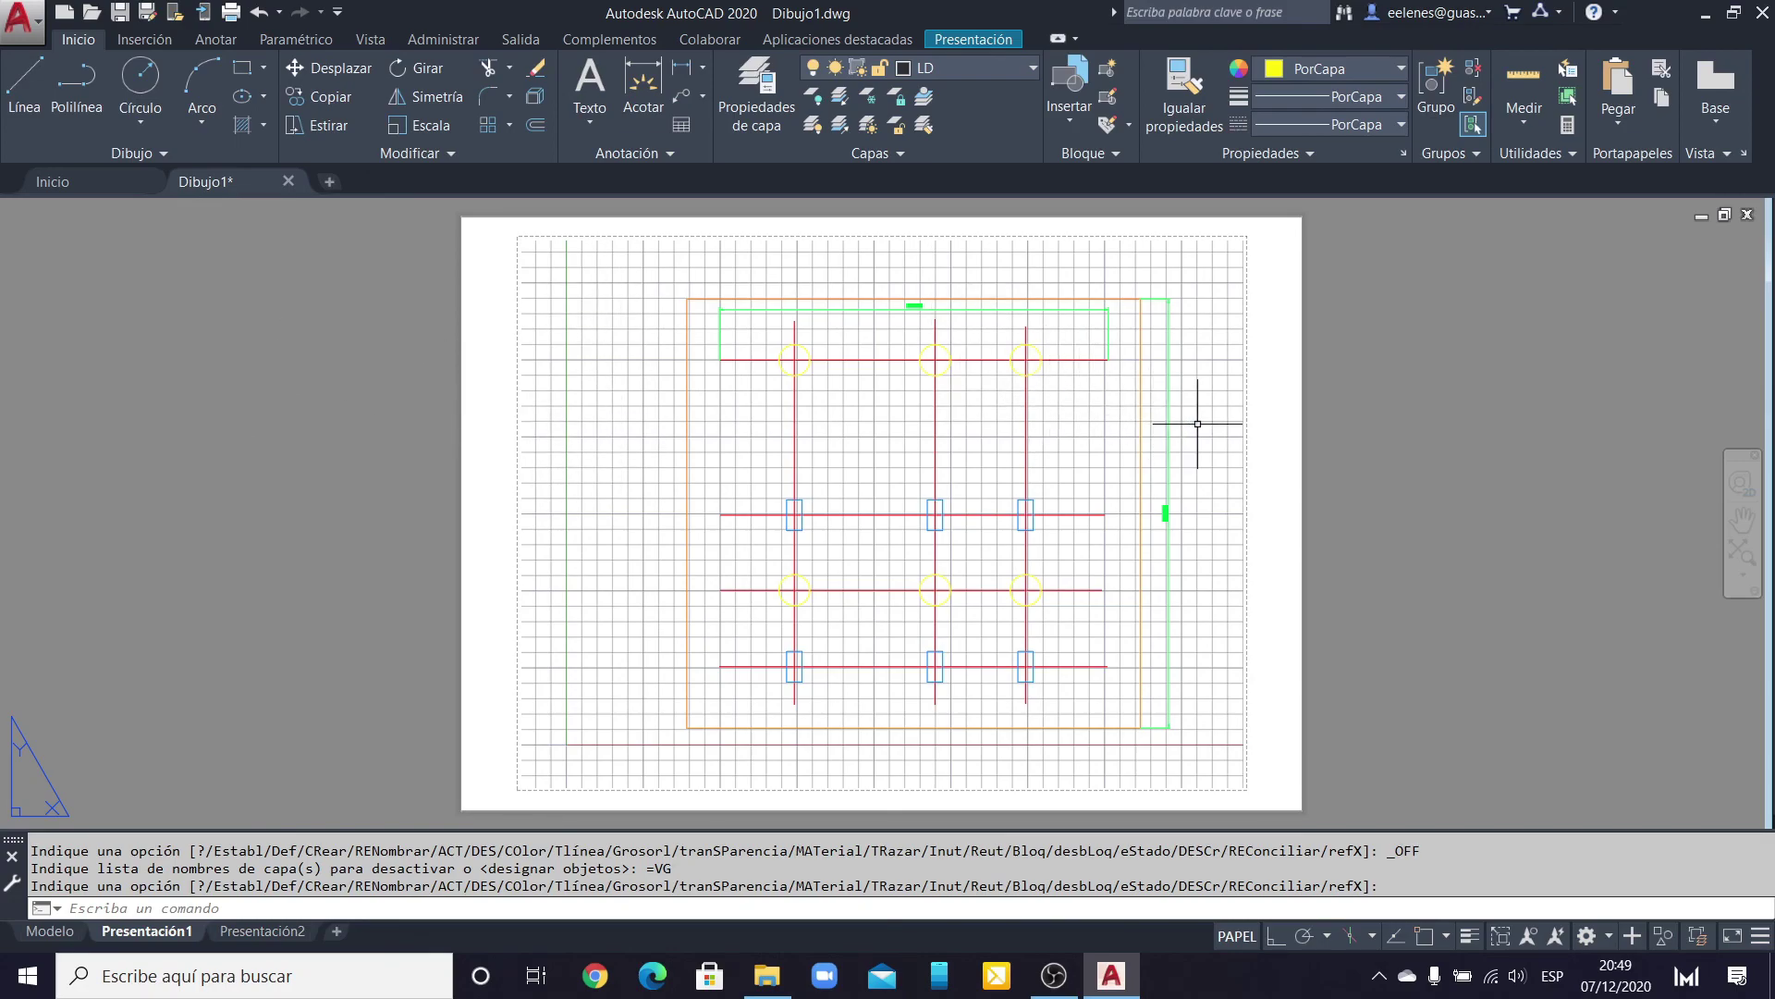
left_click(1032, 68)
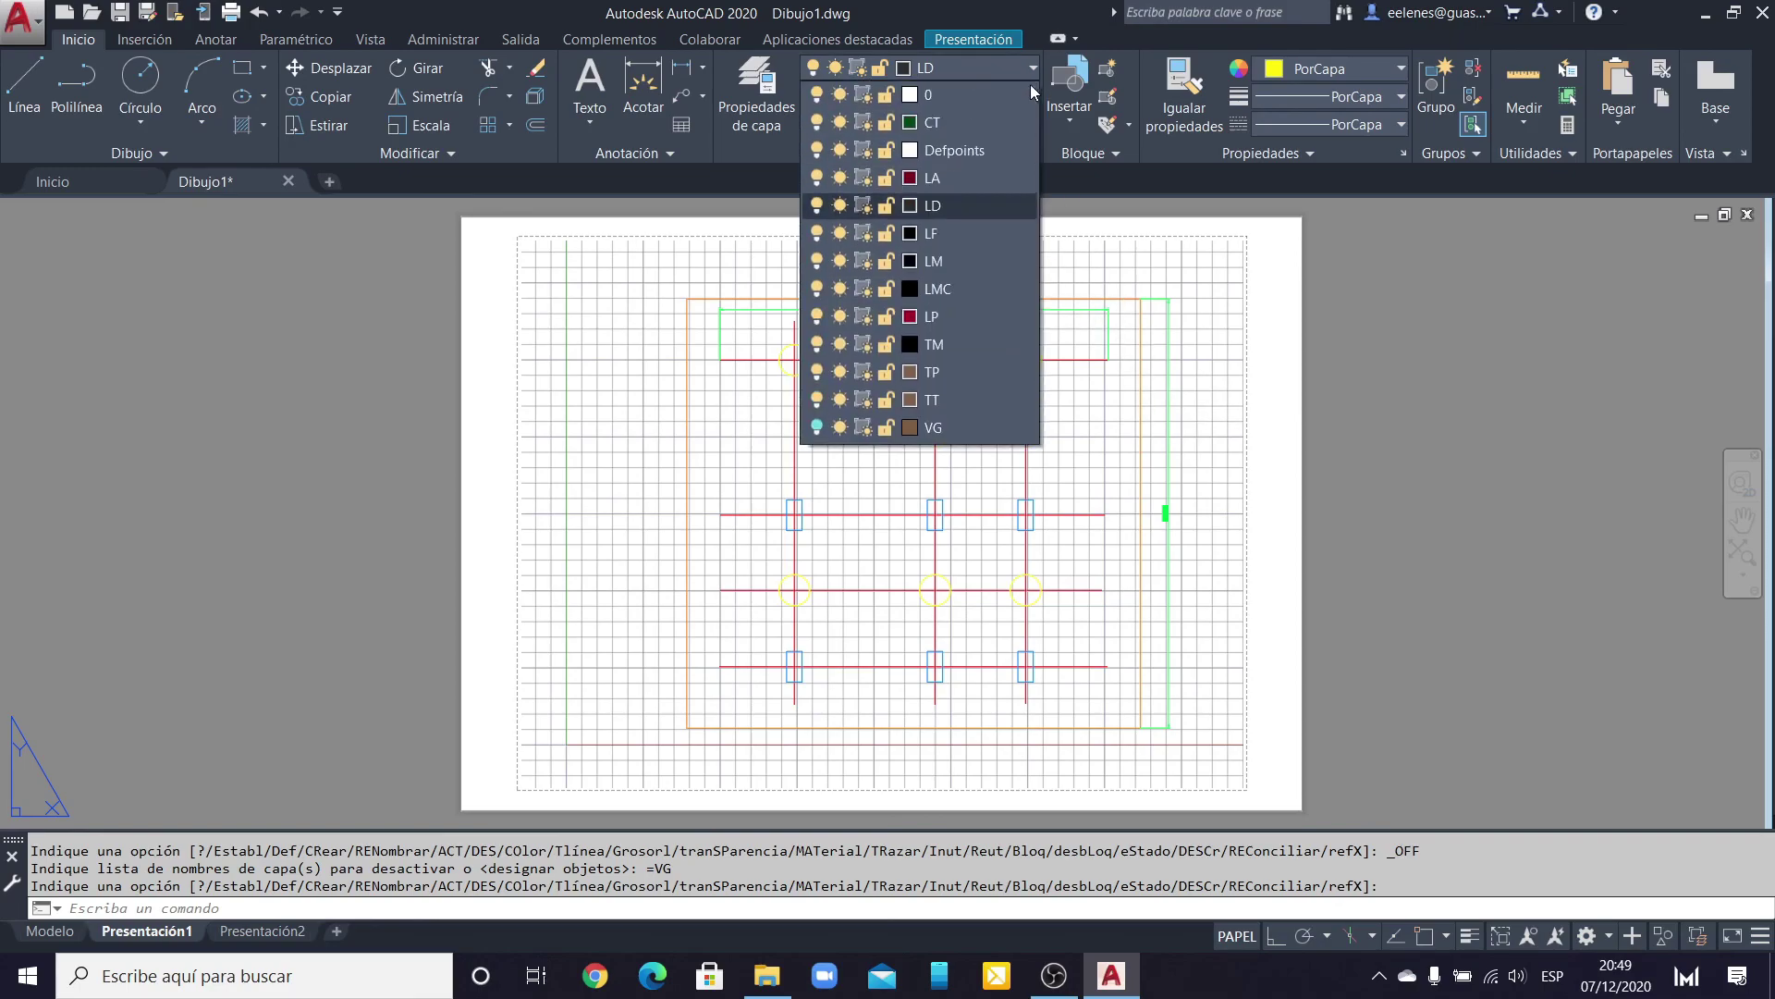
left_click(815, 428)
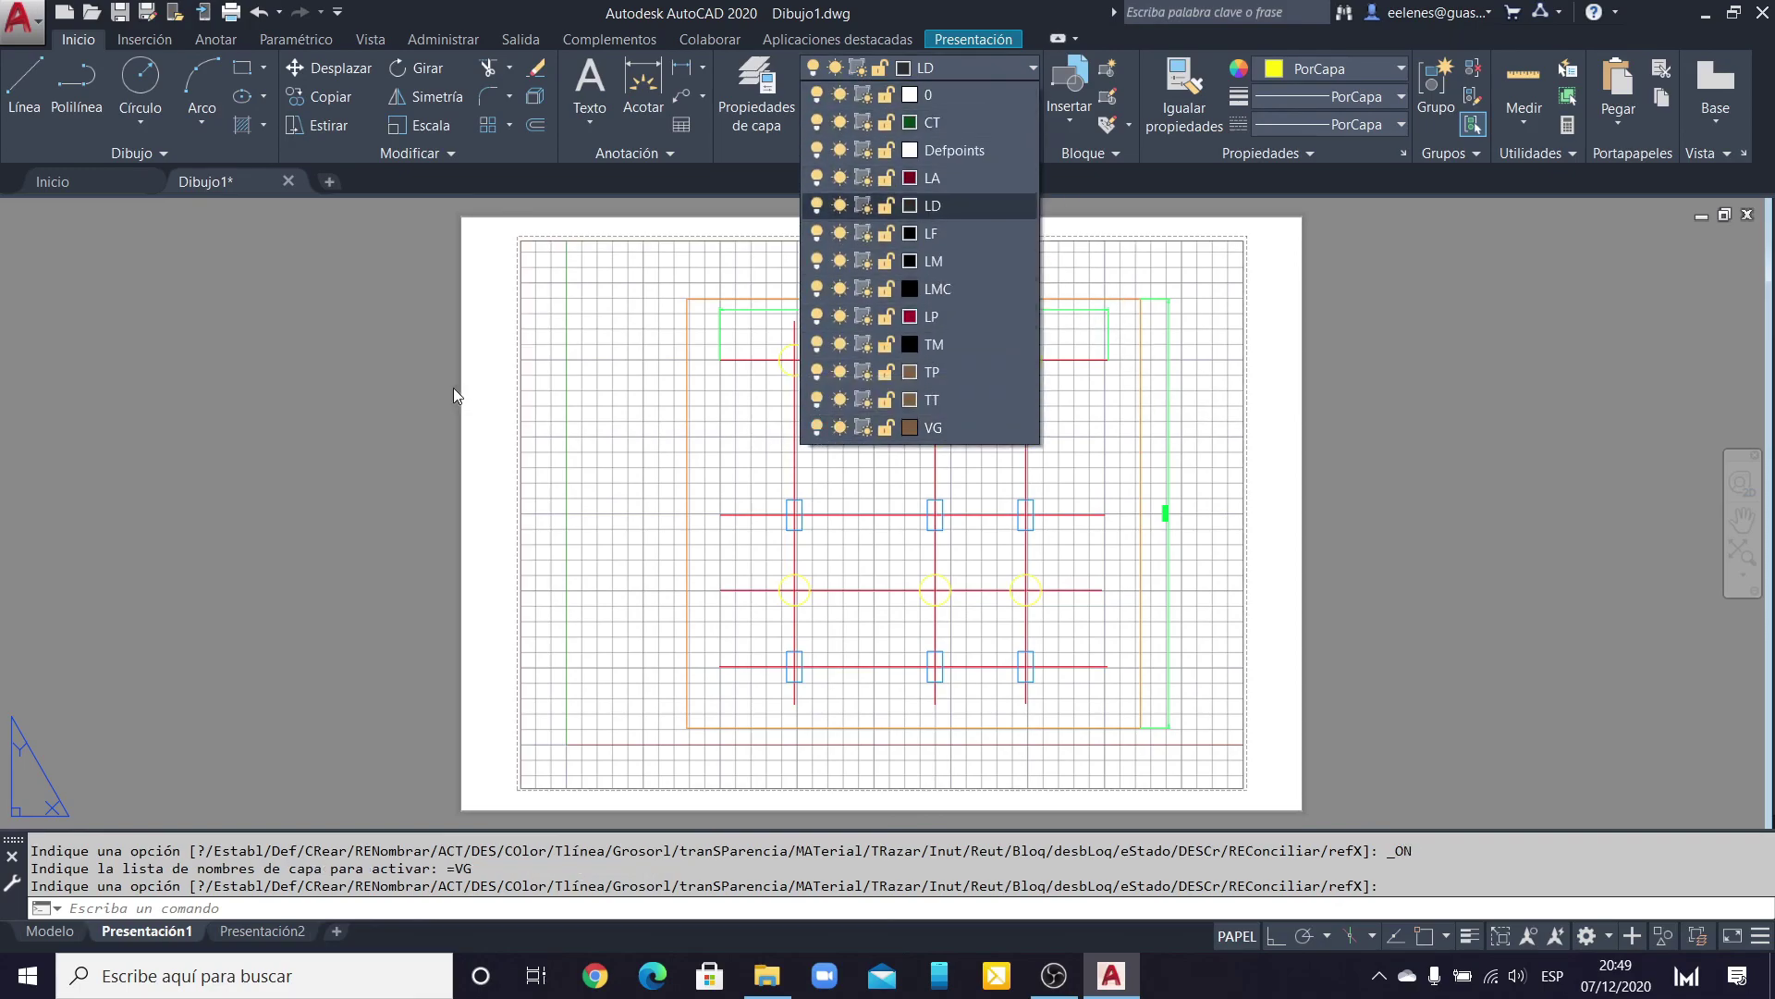
left_click(476, 380)
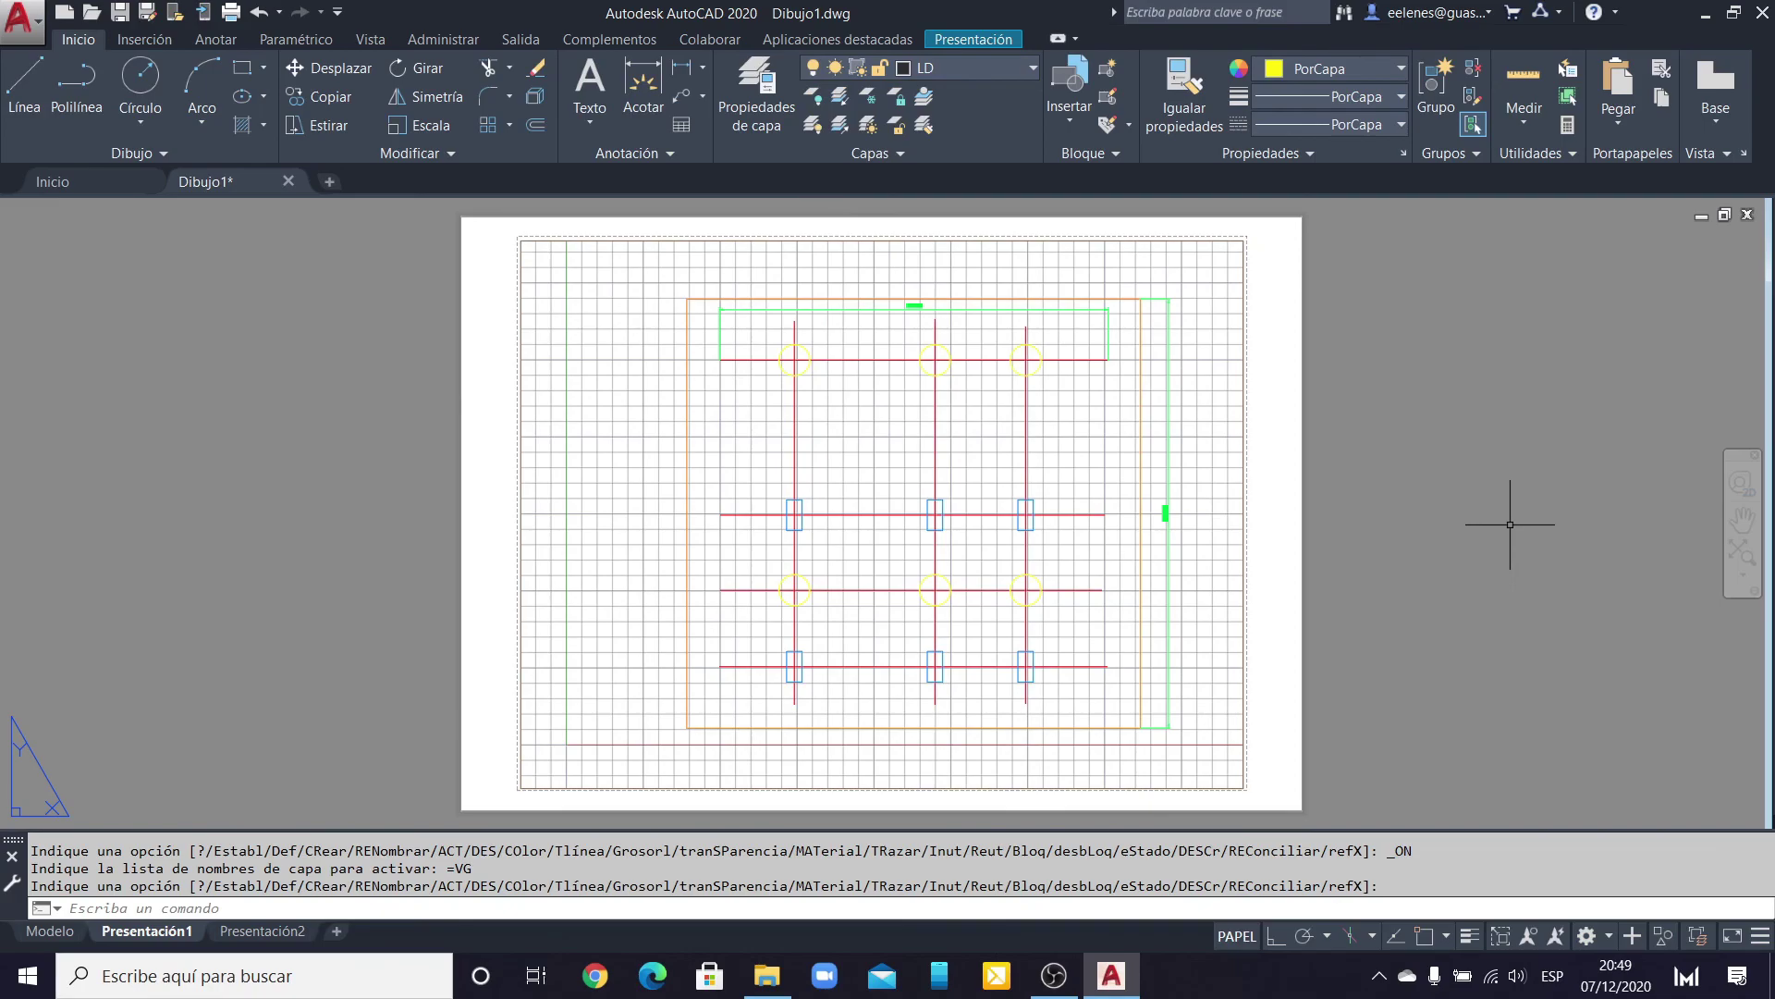